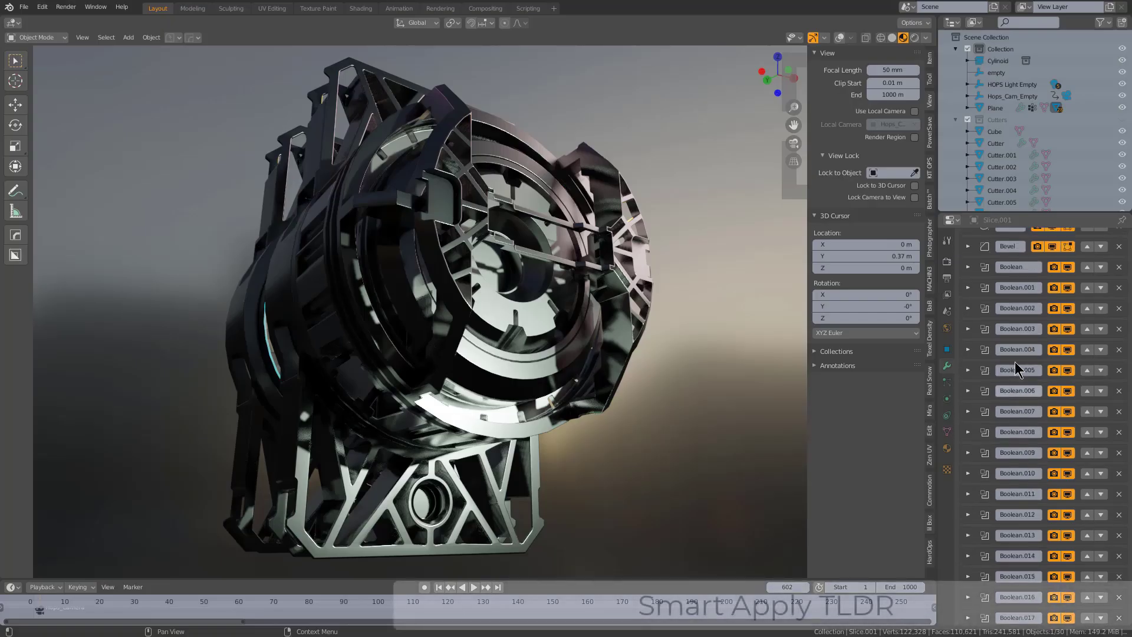
Review the selected object's modifier stack and collapse it with the HardOps Smart Apply operation.
{"action": "scroll", "coordinate": [1015, 373], "scroll_direction": "up", "scroll_amount": 10}
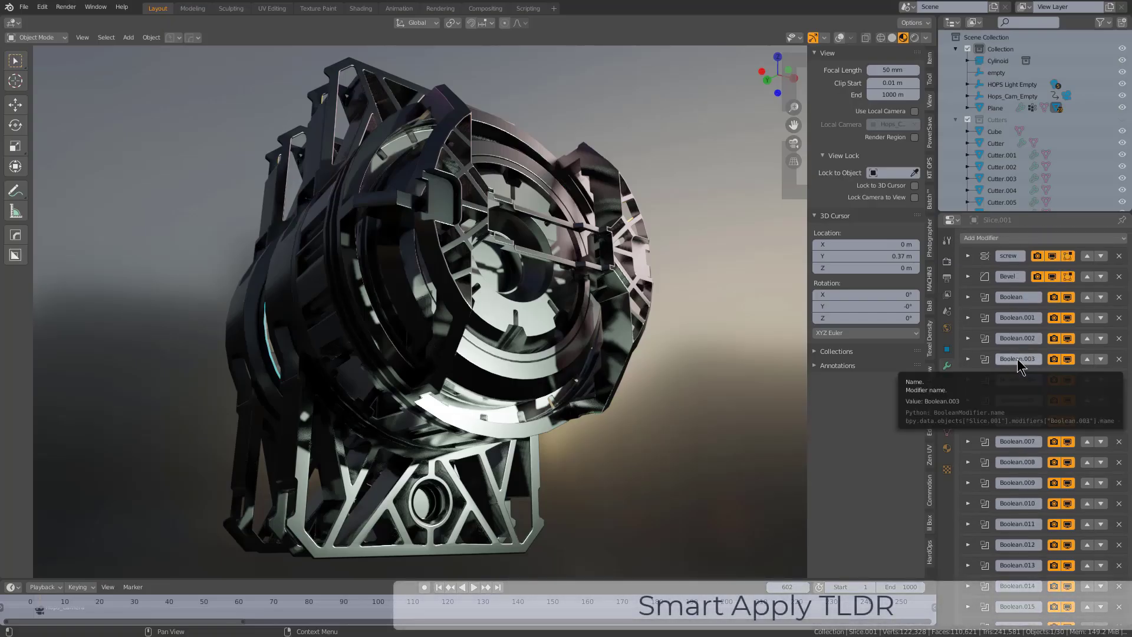
{"action": "scroll", "coordinate": [1018, 365], "scroll_direction": "down", "scroll_amount": 10}
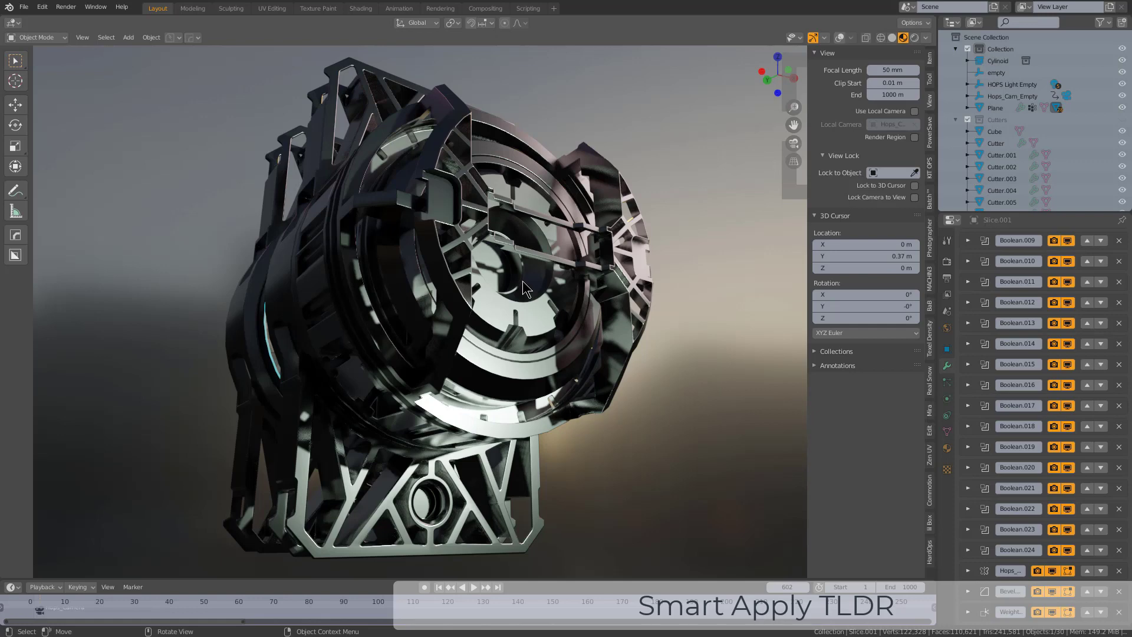
{"action": "key", "text": "q"}
{"action": "mouse_move", "coordinate": [512, 297]}
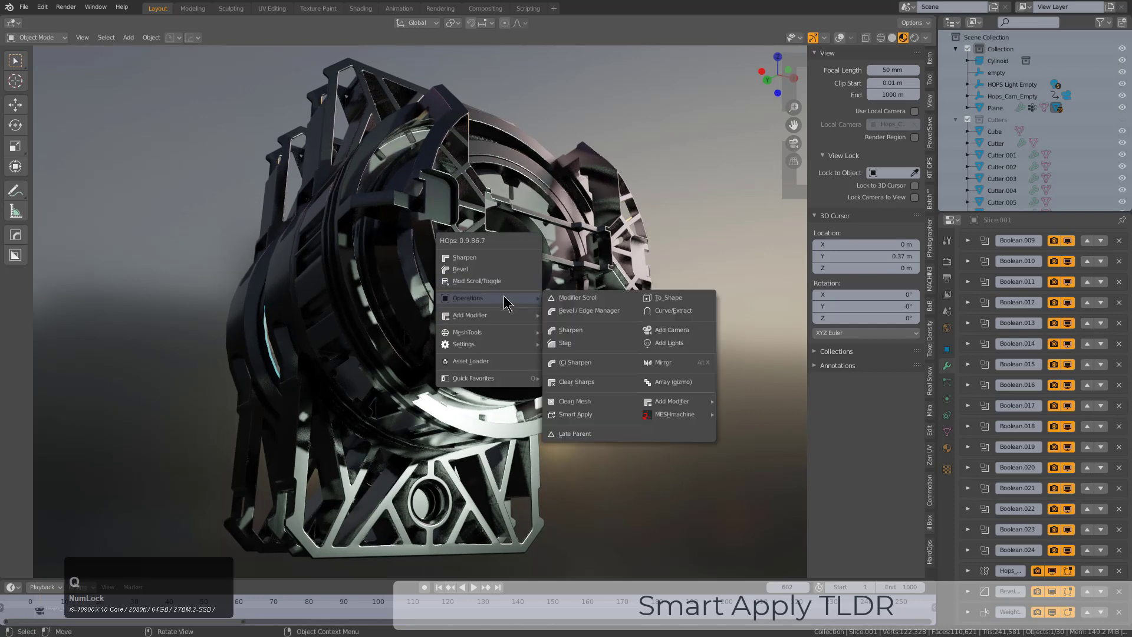
{"action": "left_click", "coordinate": [603, 416]}
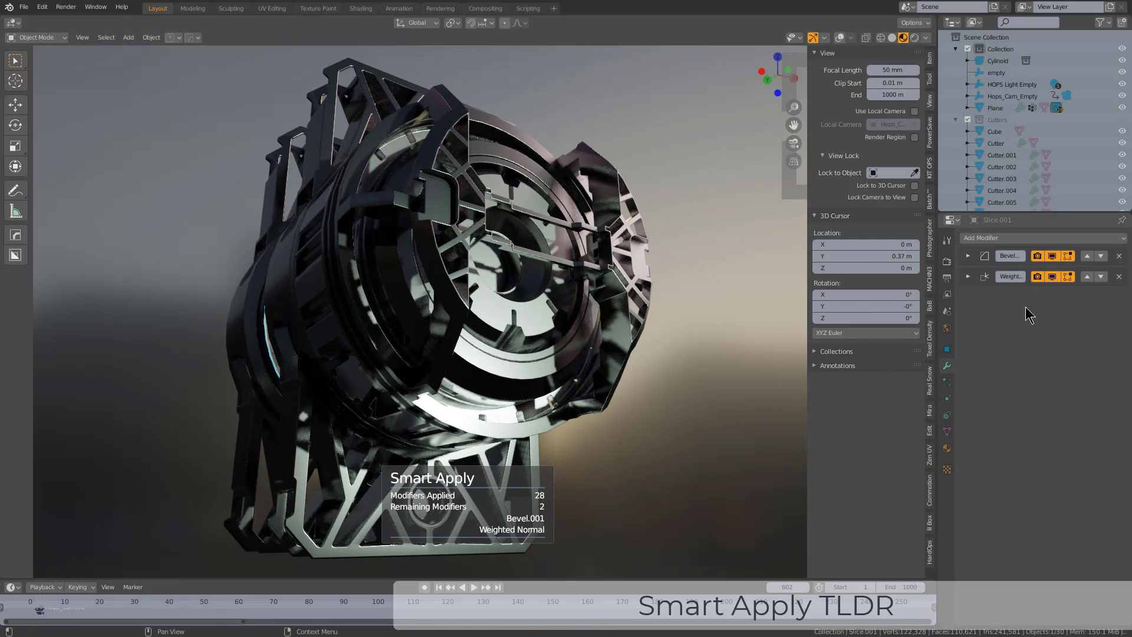
{"action": "middle_click_drag", "start_coordinate": [715, 313], "coordinate": [587, 326]}
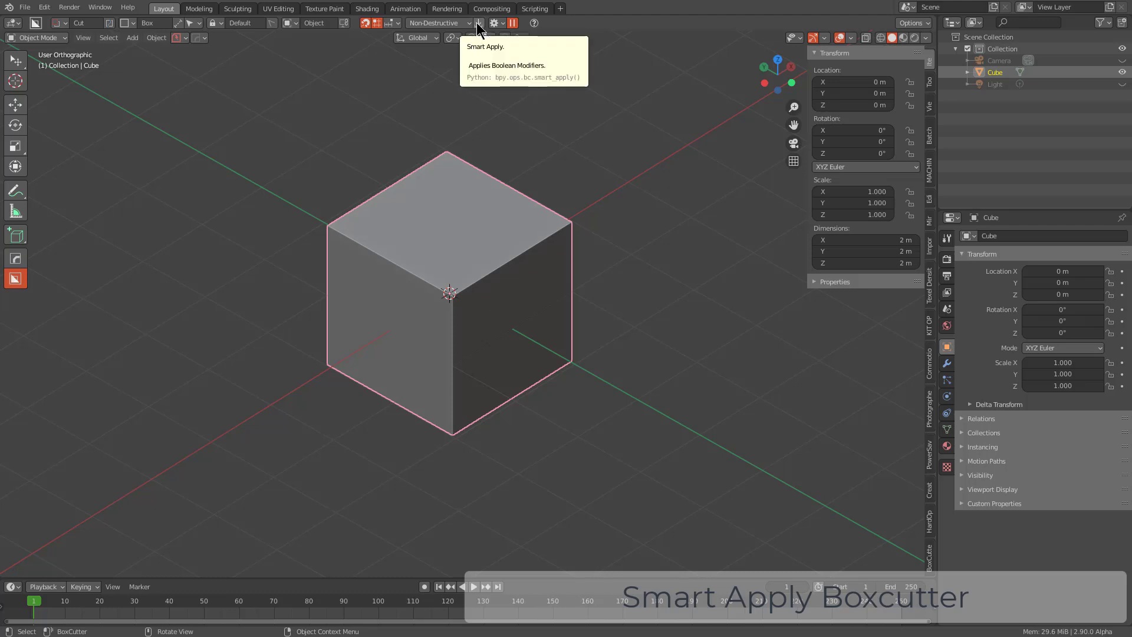
Cut a box notch out of the cube's nearest upper corner in Non-Destructive mode and smart apply it.
{"action": "left_click", "coordinate": [429, 23]}
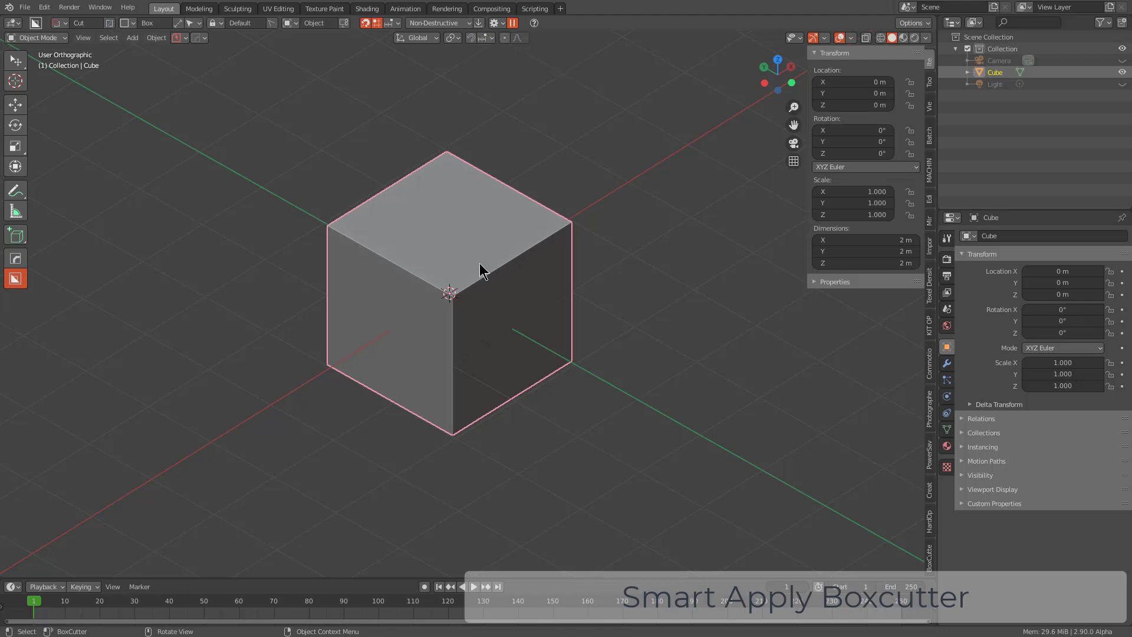
{"action": "scroll", "coordinate": [508, 258], "scroll_direction": "up", "scroll_amount": 4}
{"action": "scroll", "coordinate": [508, 258], "scroll_direction": "down", "scroll_amount": 1}
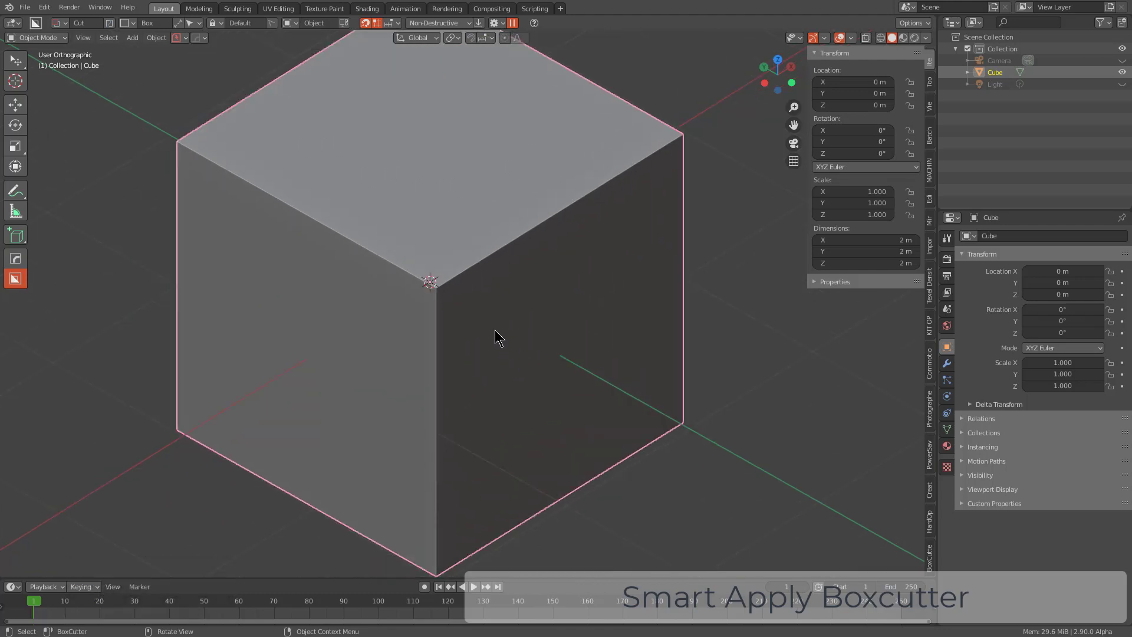
{"action": "left_click", "coordinate": [485, 216]}
{"action": "left_click", "coordinate": [448, 437]}
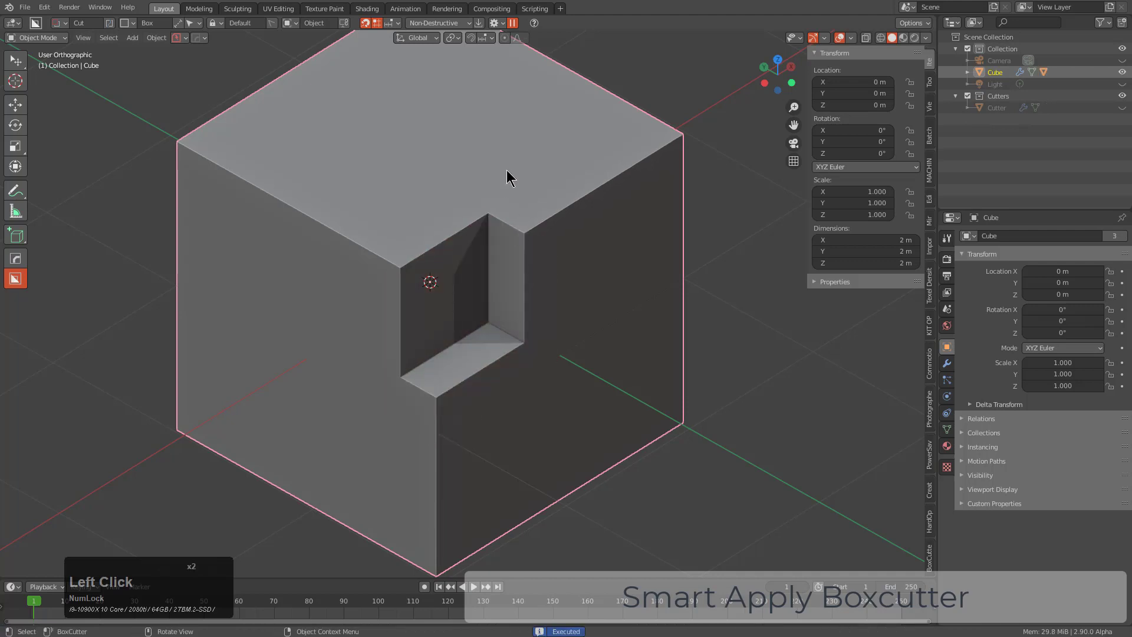
{"action": "left_click", "coordinate": [479, 23]}
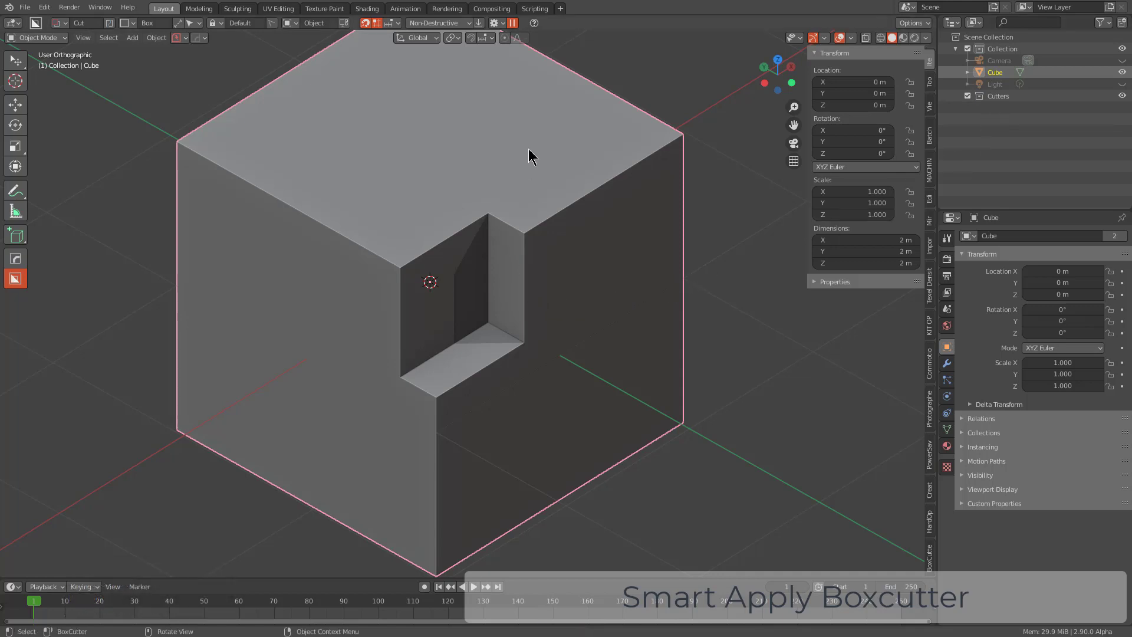
Cut a second box about 1.89 × 0.73 × 0.36 m into the cube's top face, keeping its cutter live.
{"action": "left_click_drag", "start_coordinate": [529, 154], "coordinate": [383, 349]}
{"action": "left_click", "coordinate": [399, 409], "text": "shift"}
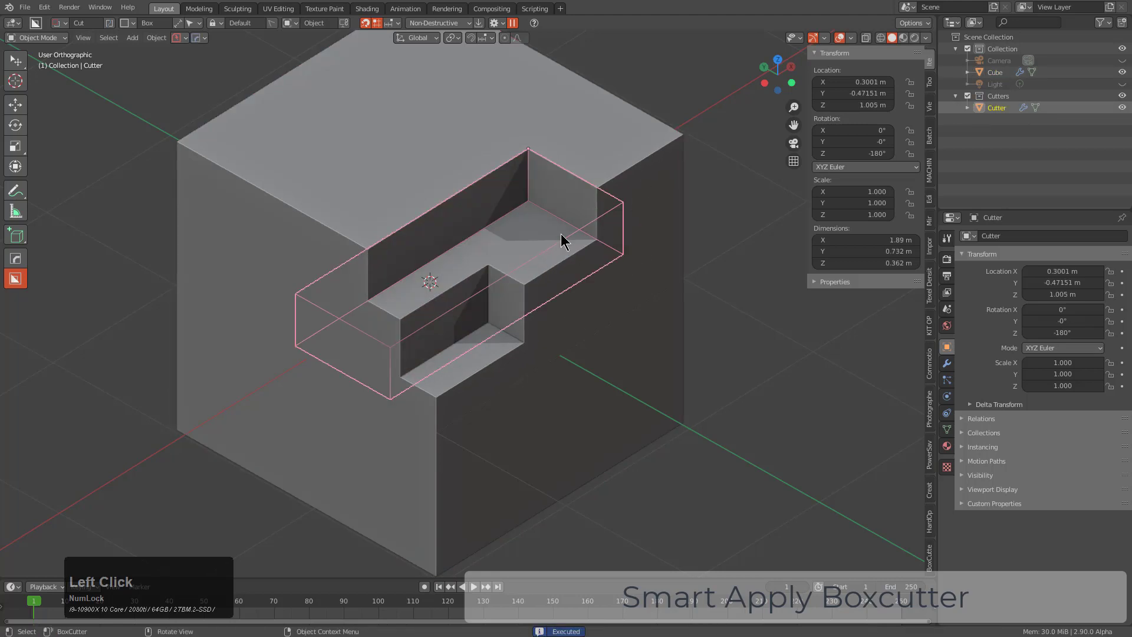
Adjust the BoxCutter behavior options, turning off Auto Hide, and make the cube the active object.
{"action": "left_click", "coordinate": [499, 21]}
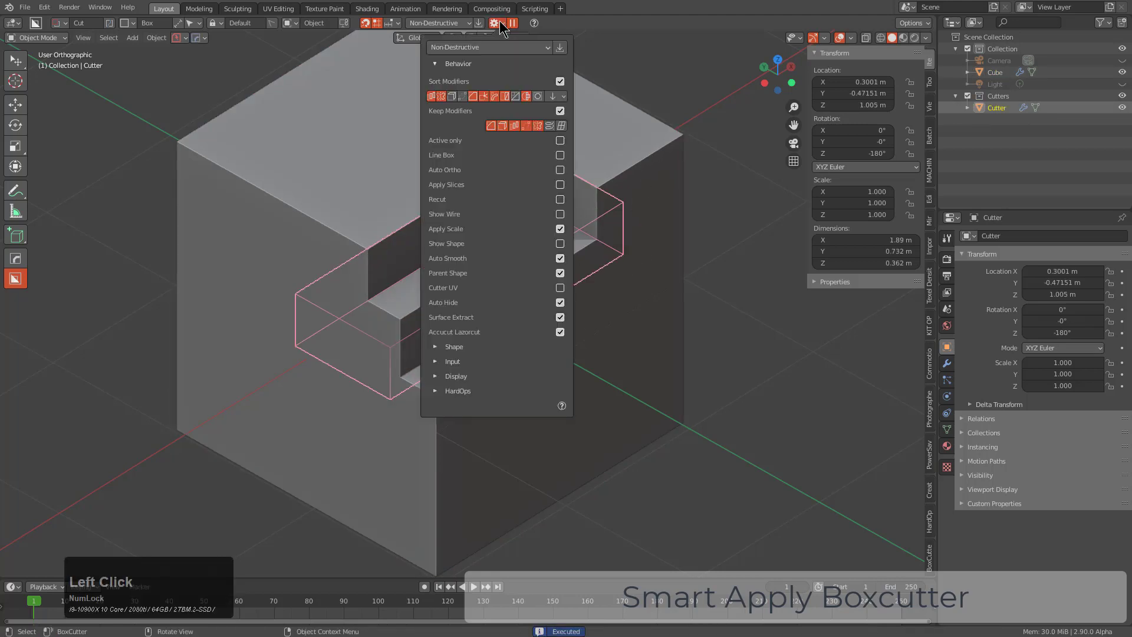
{"action": "left_click", "coordinate": [560, 303]}
{"action": "left_click", "coordinate": [560, 259]}
{"action": "left_click", "coordinate": [560, 244]}
{"action": "left_click", "coordinate": [606, 329]}
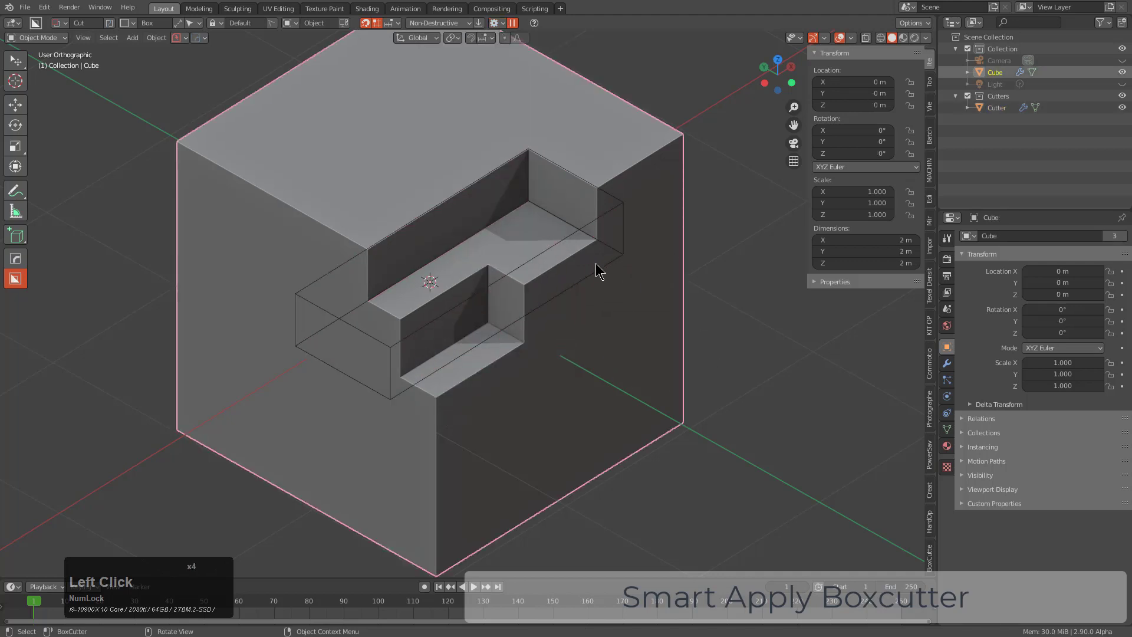
Cut a box about 1.2 × 0.85 × 0.19 m into the cube's darker side face and smart apply only that cutter.
{"action": "mouse_move", "coordinate": [598, 262]}
{"action": "left_mouse_down"}
{"action": "mouse_move", "coordinate": [457, 469]}
{"action": "mouse_move", "coordinate": [442, 450]}
{"action": "left_mouse_up"}
{"action": "left_click", "coordinate": [596, 339]}
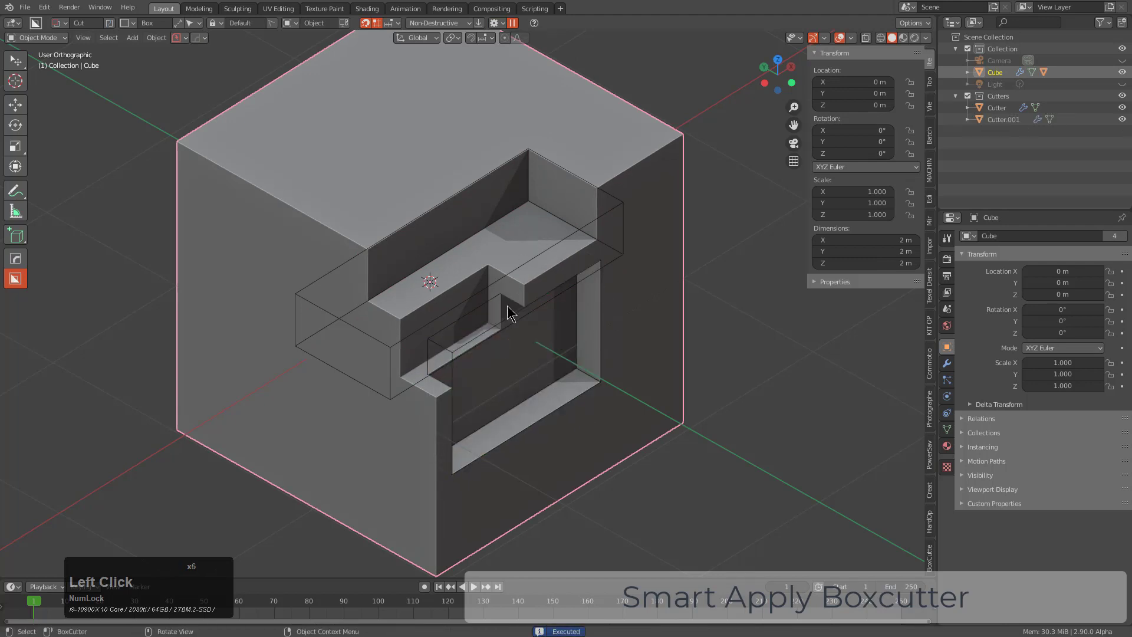
{"action": "left_click", "coordinate": [469, 349]}
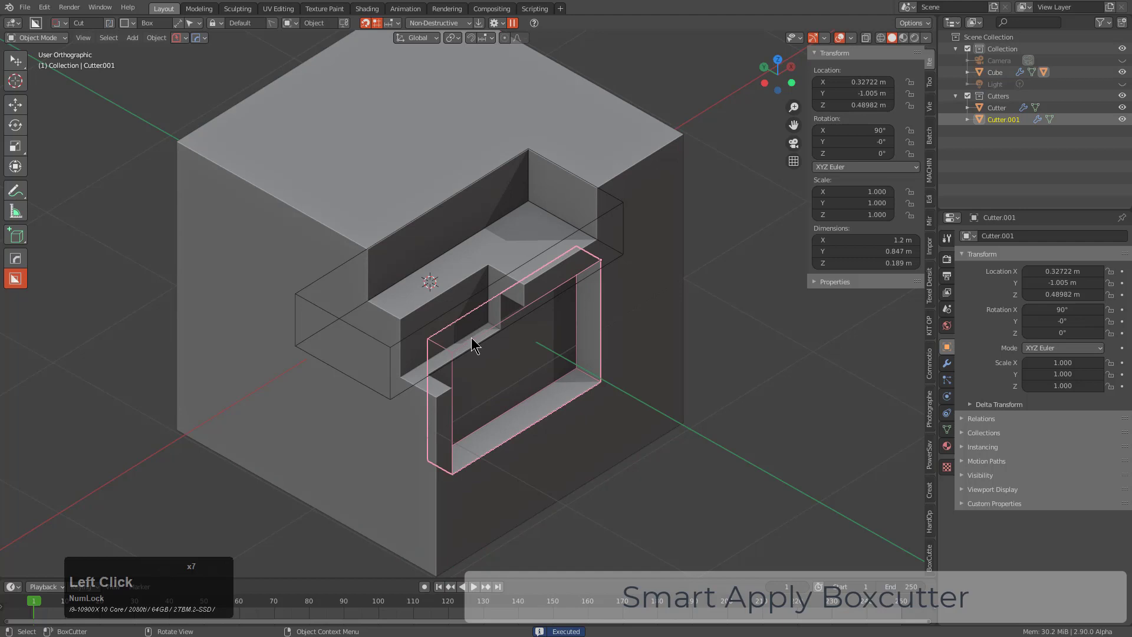
{"action": "left_click", "coordinate": [478, 23]}
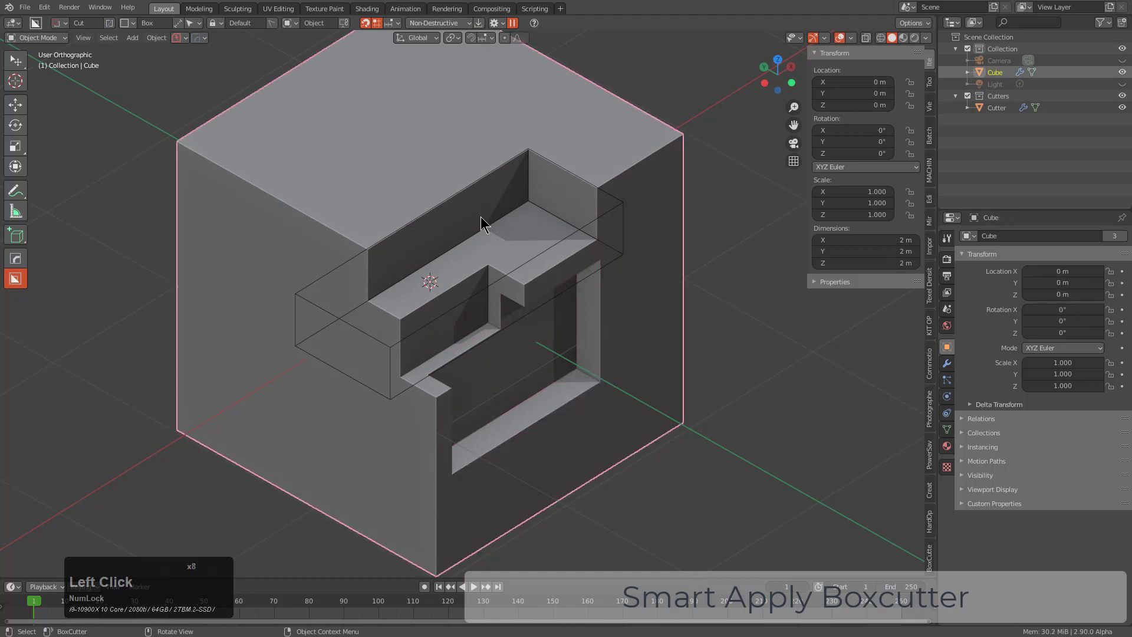
Select the remaining cutter on the top face and smart apply it to the cube.
{"action": "left_click", "coordinate": [468, 304]}
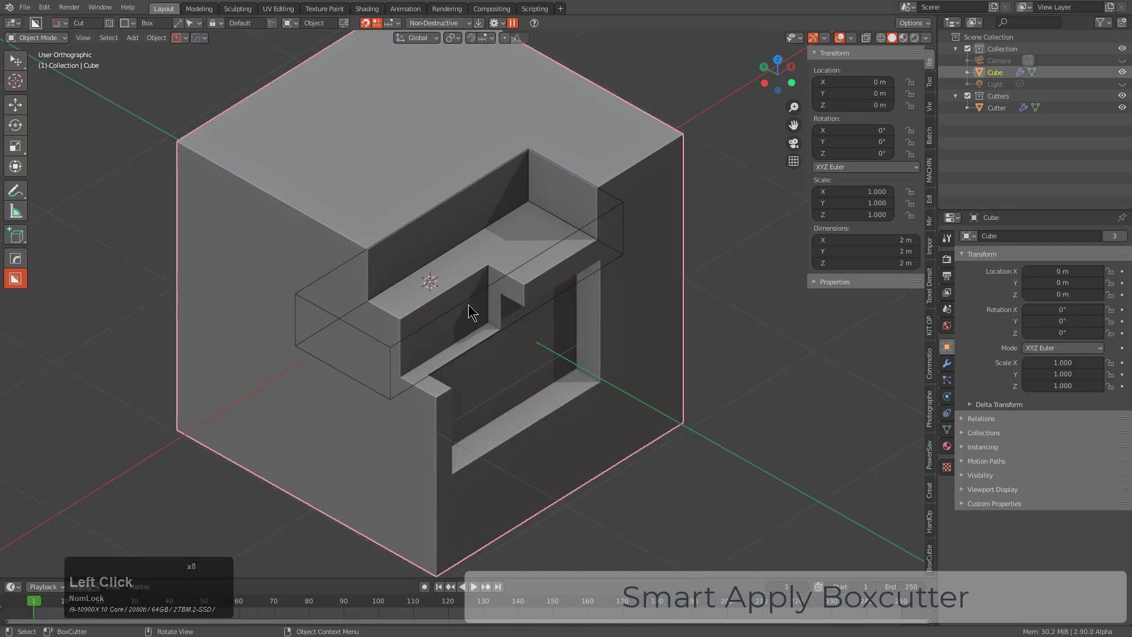
{"action": "left_click", "coordinate": [468, 301]}
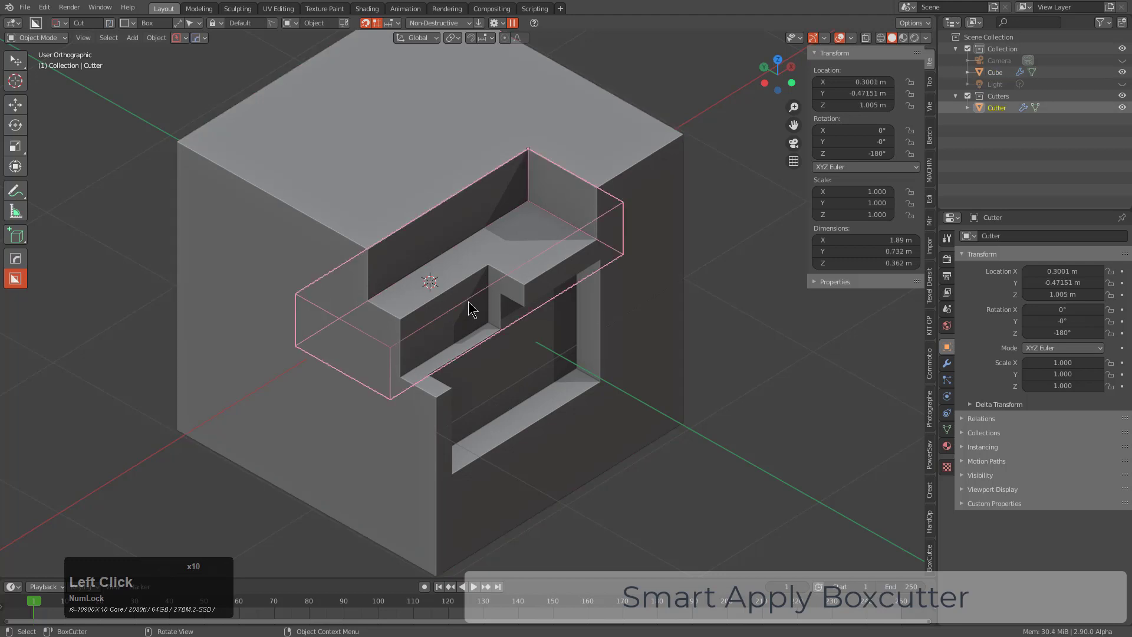
{"action": "left_click", "coordinate": [478, 22]}
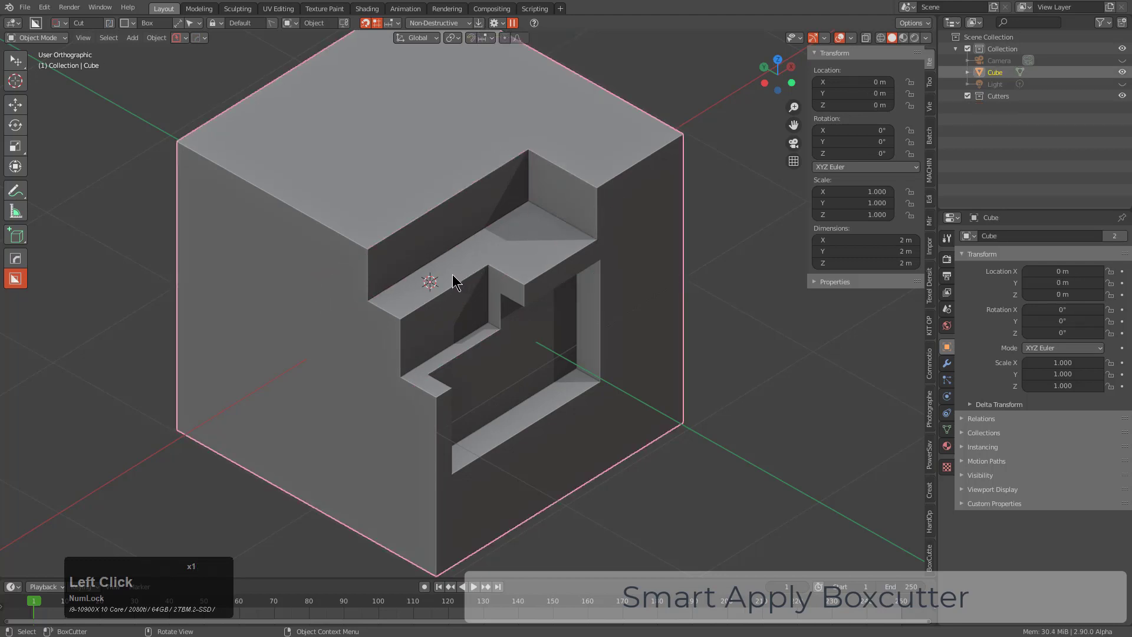
In Edit Mode, cut a new box across the upper step of the cube, keeping its cutter live.
{"action": "scroll", "coordinate": [451, 275], "scroll_direction": "up", "scroll_amount": 1}
{"action": "key", "text": "Tab"}
{"action": "mouse_move", "coordinate": [451, 276]}
{"action": "middle_mouse_down"}
{"action": "mouse_move", "coordinate": [461, 298]}
{"action": "mouse_move", "coordinate": [412, 308]}
{"action": "mouse_move", "coordinate": [487, 298]}
{"action": "mouse_move", "coordinate": [446, 259]}
{"action": "middle_mouse_up"}
{"action": "scroll", "coordinate": [446, 258], "scroll_direction": "up", "scroll_amount": 2}
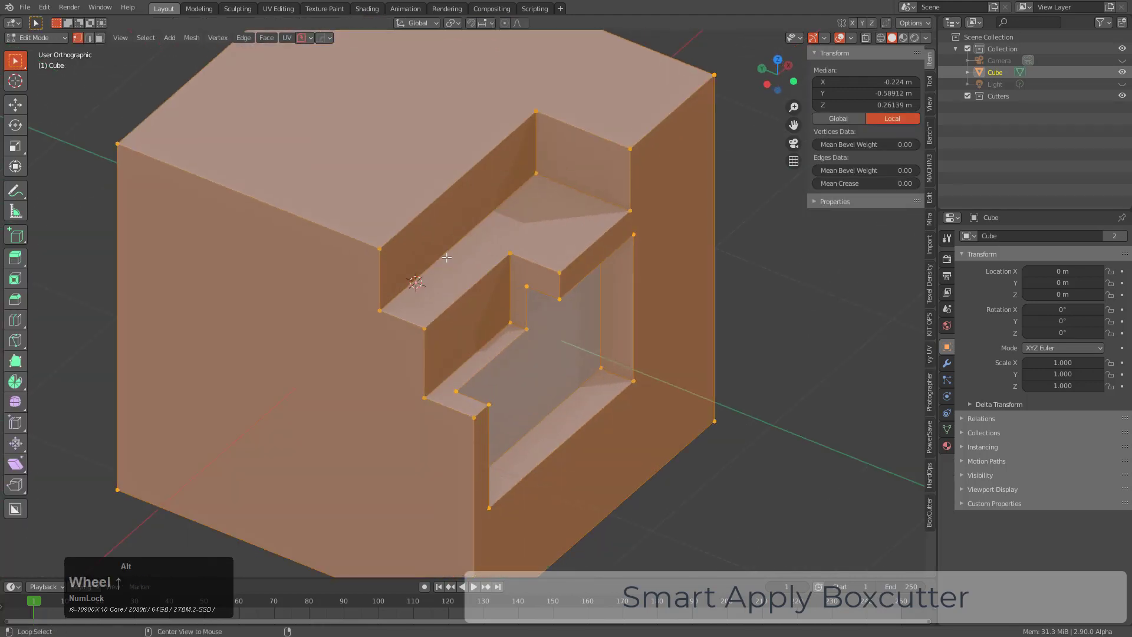
{"action": "key", "text": "w"}
{"action": "left_click", "coordinate": [446, 258]}
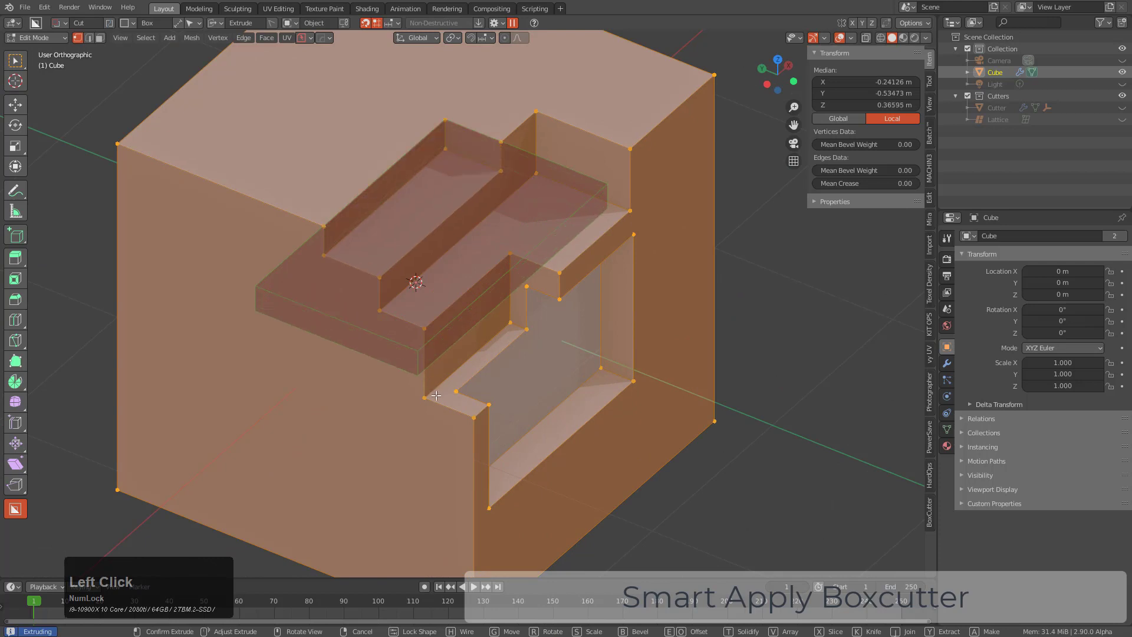
{"action": "key", "text": "shift"}
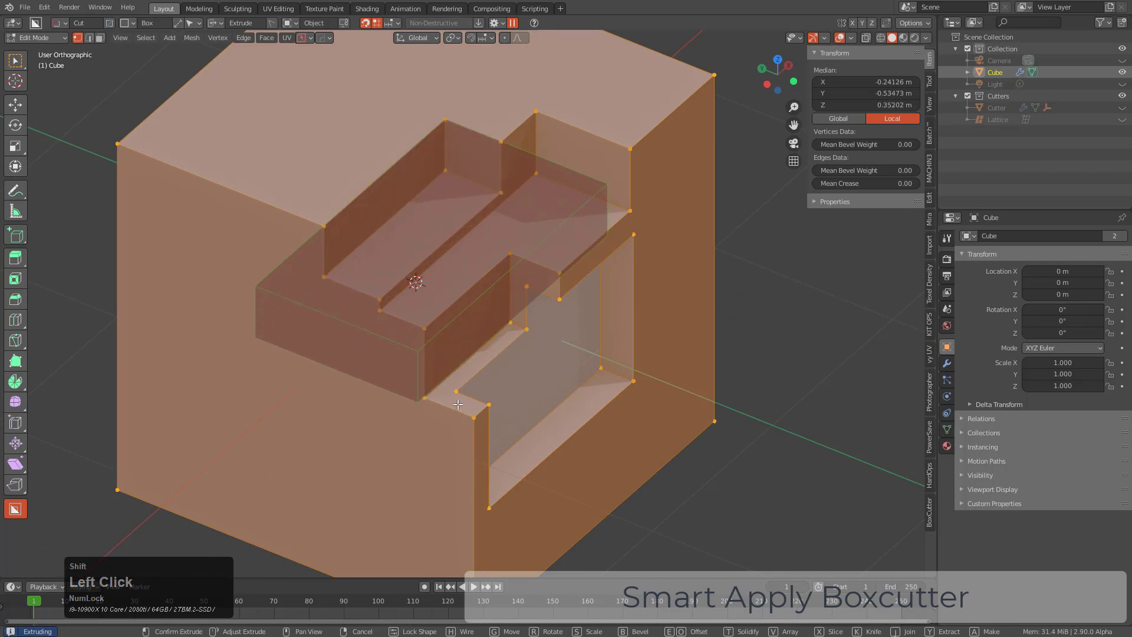
{"action": "left_click", "coordinate": [458, 403]}
Bevel the cutter's inner vertical corner edge with 8 segments and smart apply the cutter to the cube.
{"action": "middle_click_drag", "start_coordinate": [458, 389], "coordinate": [410, 157]}
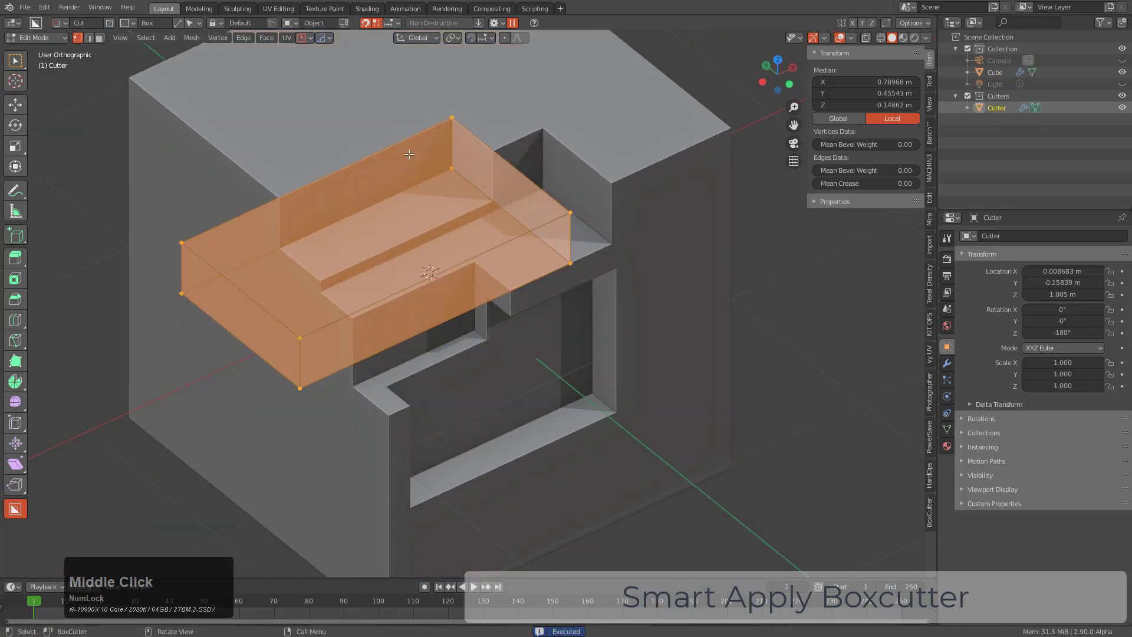
{"action": "scroll", "coordinate": [409, 154], "scroll_direction": "up", "scroll_amount": 2}
{"action": "left_click", "coordinate": [477, 137]}
{"action": "middle_click_drag", "start_coordinate": [477, 138], "coordinate": [475, 243], "text": "shift"}
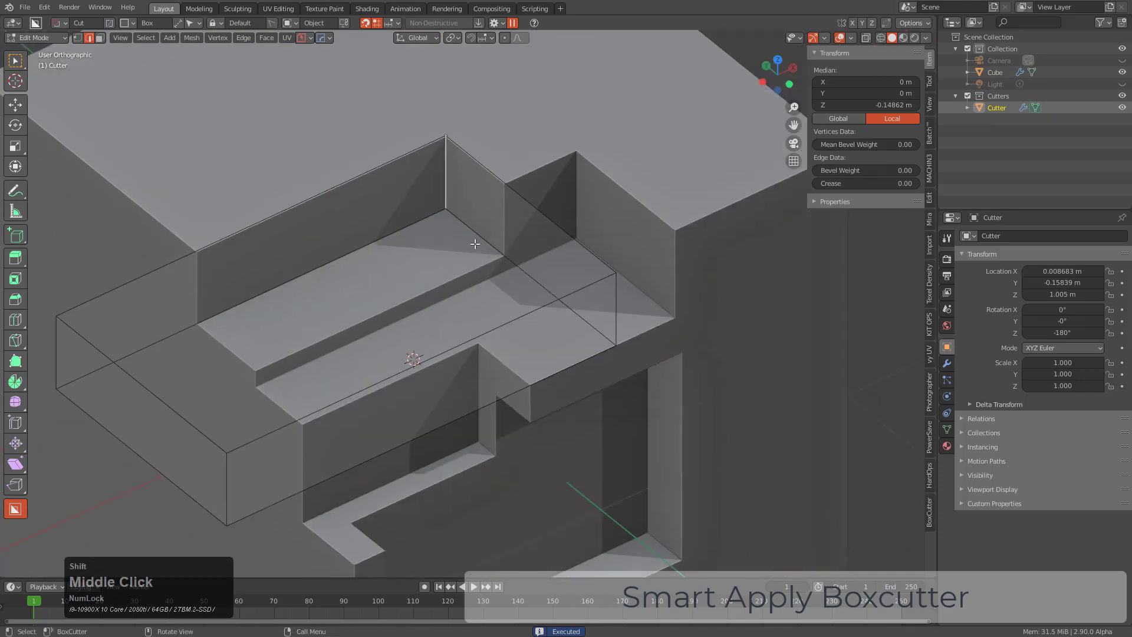
{"action": "key", "text": "ctrl+b"}
{"action": "scroll", "coordinate": [586, 300], "scroll_direction": "up", "scroll_amount": 7}
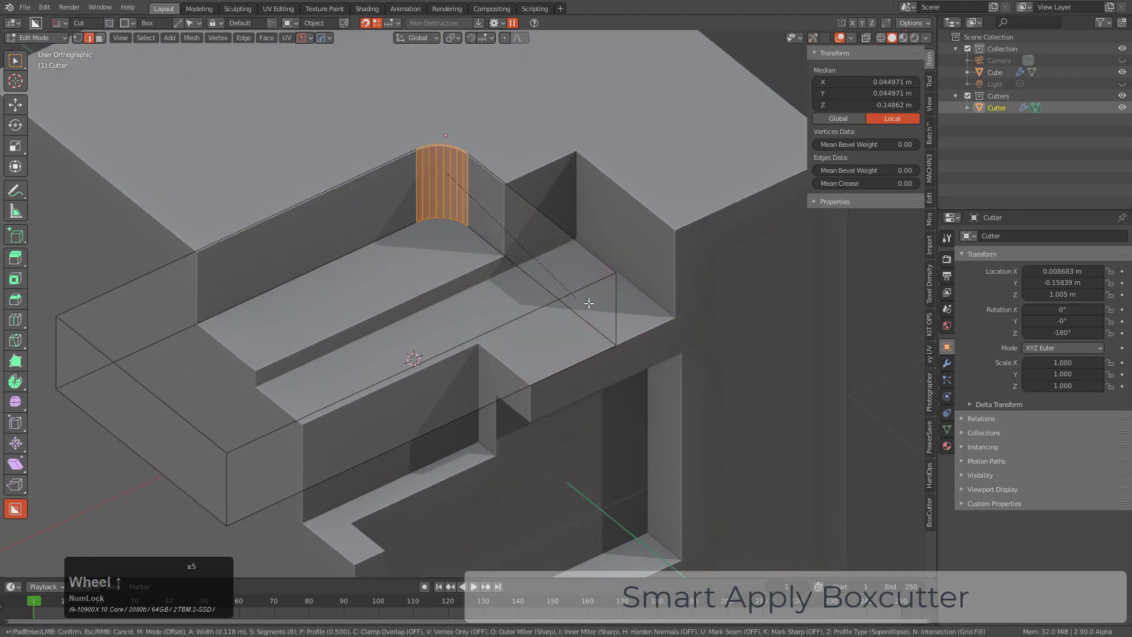
{"action": "left_click", "coordinate": [578, 278]}
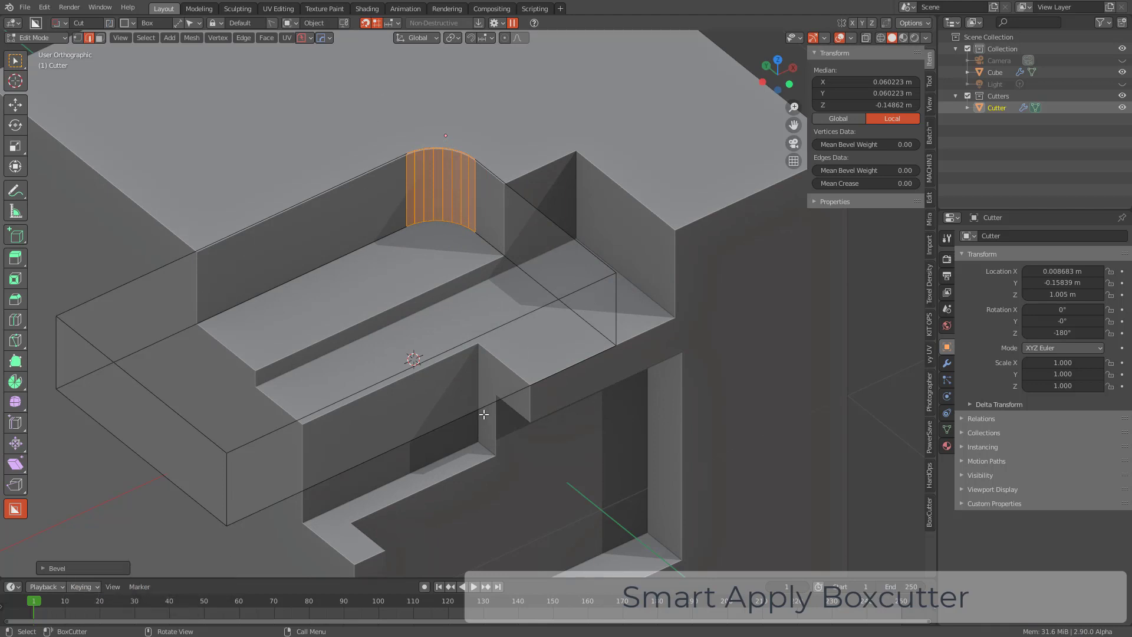
{"action": "left_click", "coordinate": [479, 23]}
{"action": "scroll", "coordinate": [482, 226], "scroll_direction": "down", "scroll_amount": 2}
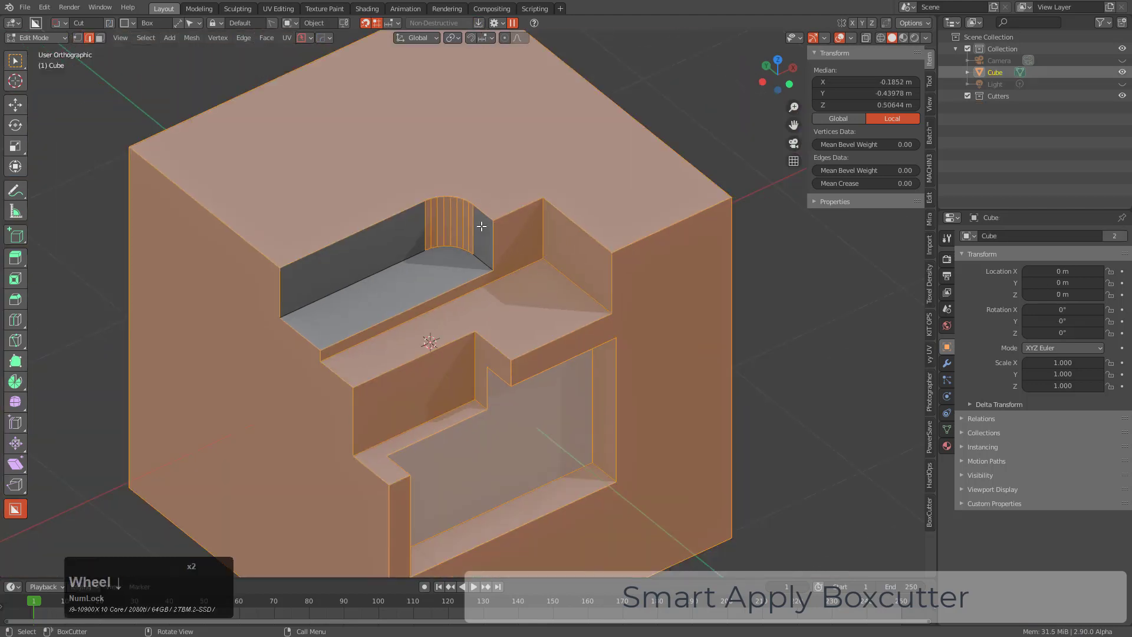
Select the floor face of the rounded recess and raise it along the Z axis.
{"action": "key", "text": "3"}
{"action": "left_click", "coordinate": [429, 274]}
{"action": "key", "text": "g"}
{"action": "key", "text": "z"}
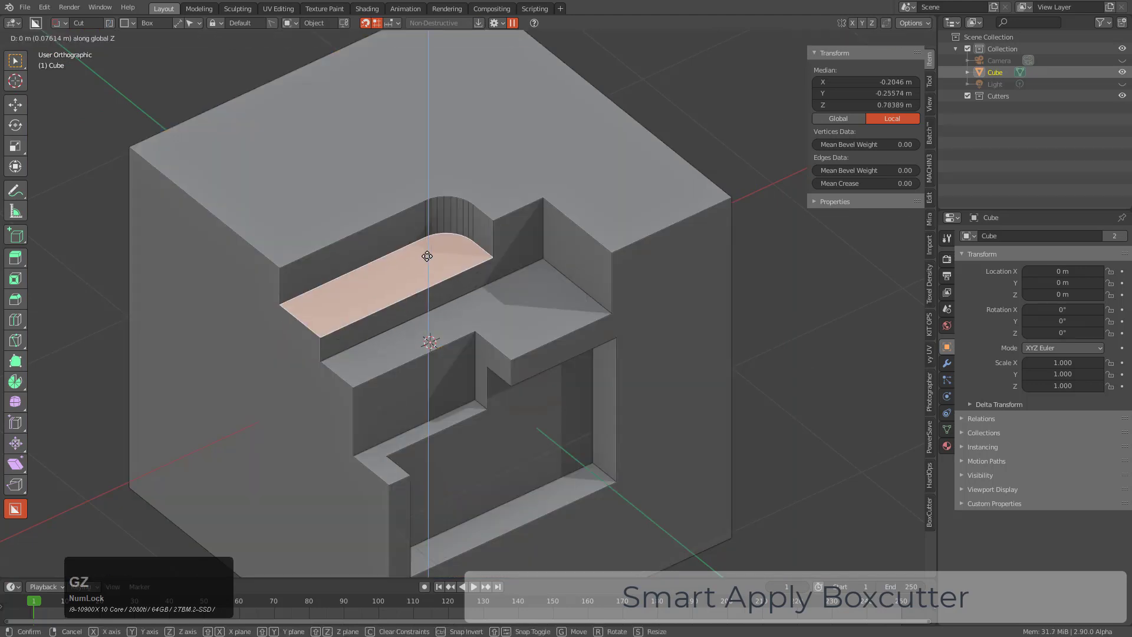
{"action": "left_click", "coordinate": [430, 275]}
Chamfer the recess's outer vertical edge with a single-segment bevel.
{"action": "key", "text": "2"}
{"action": "left_click", "coordinate": [281, 276]}
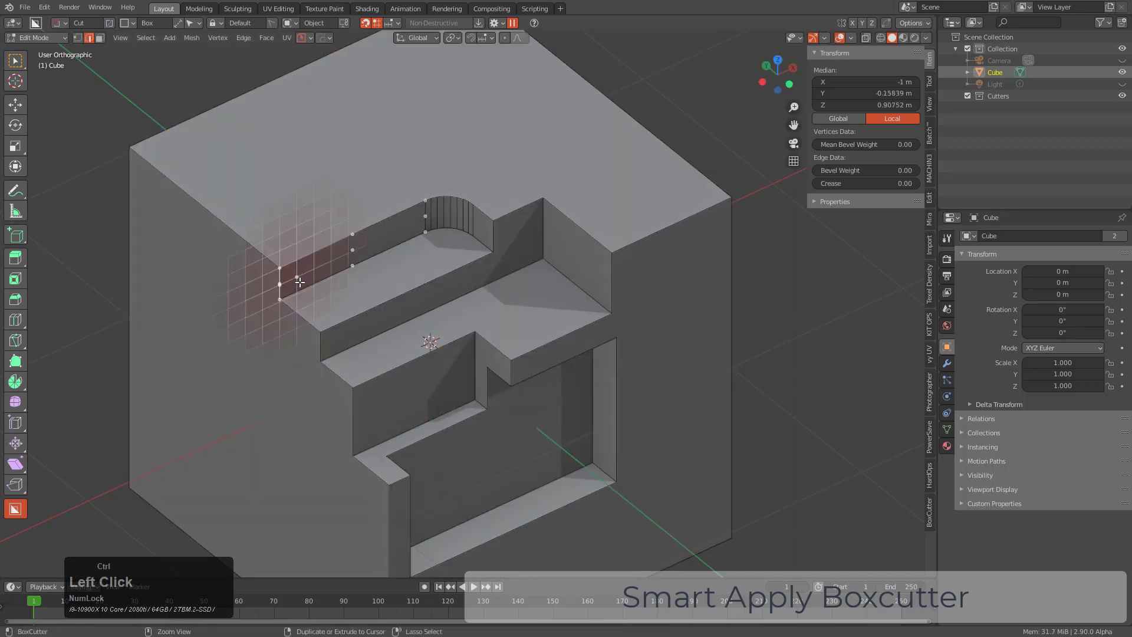
{"action": "key", "text": "b"}
{"action": "scroll", "coordinate": [354, 273], "scroll_direction": "down", "scroll_amount": 7}
{"action": "left_click", "coordinate": [293, 263]}
{"action": "left_click", "coordinate": [265, 258]}
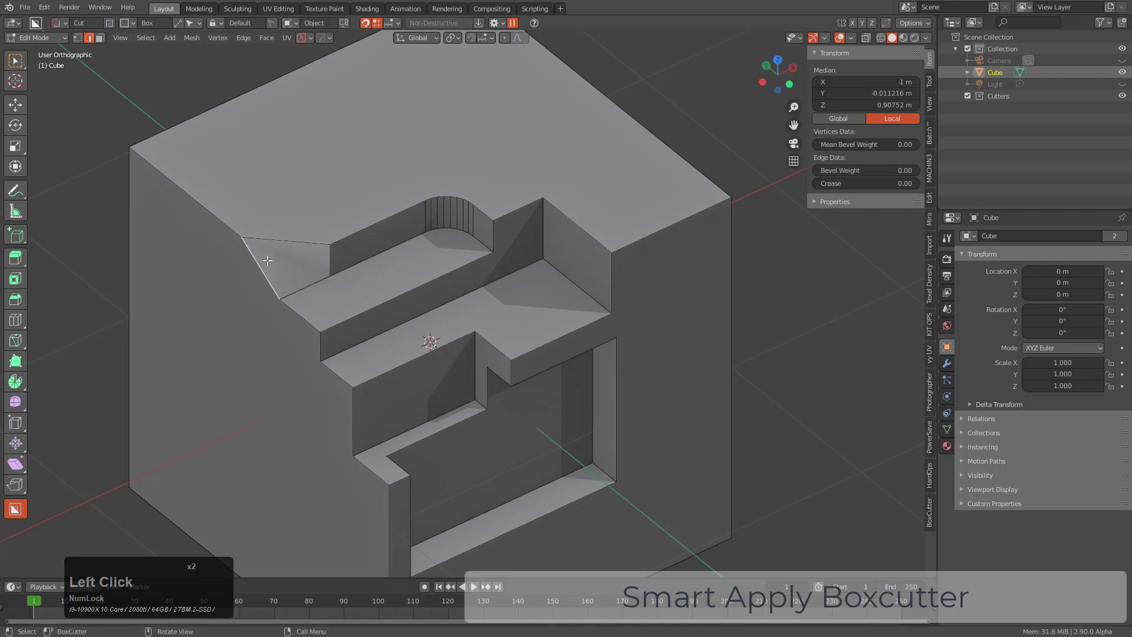
Straighten the chamfer's slanted outer edge with the Reset Axis operation and return to Object Mode.
{"action": "key", "text": "q"}
{"action": "left_click", "coordinate": [354, 459]}
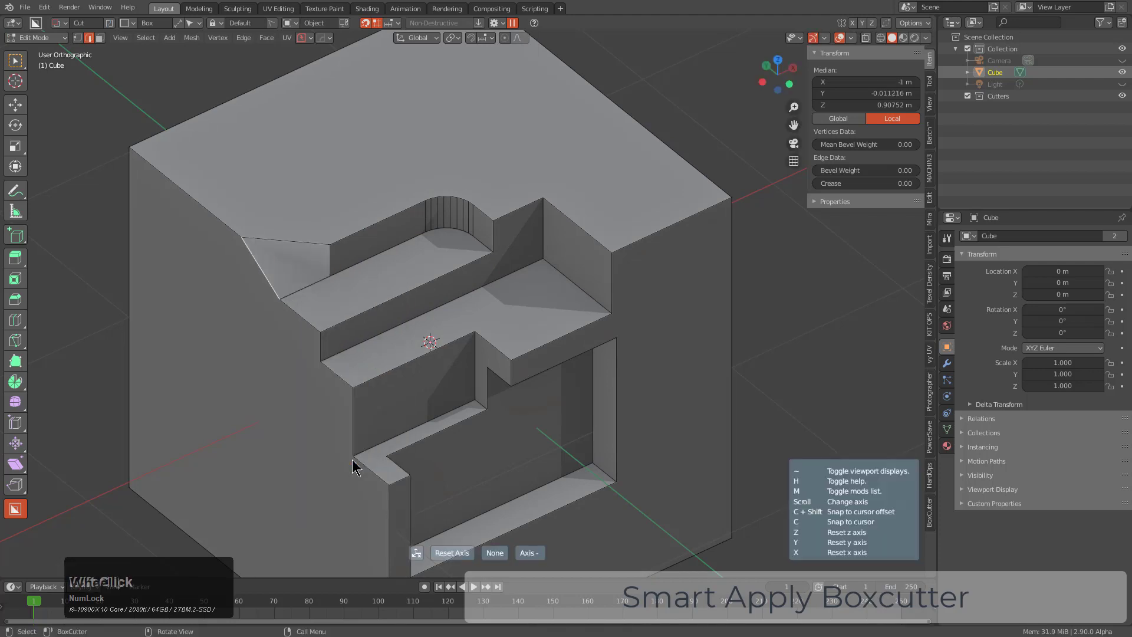
{"action": "scroll", "coordinate": [352, 467], "scroll_direction": "down", "scroll_amount": 2}
{"action": "left_click", "coordinate": [354, 467]}
{"action": "key", "text": "Tab"}
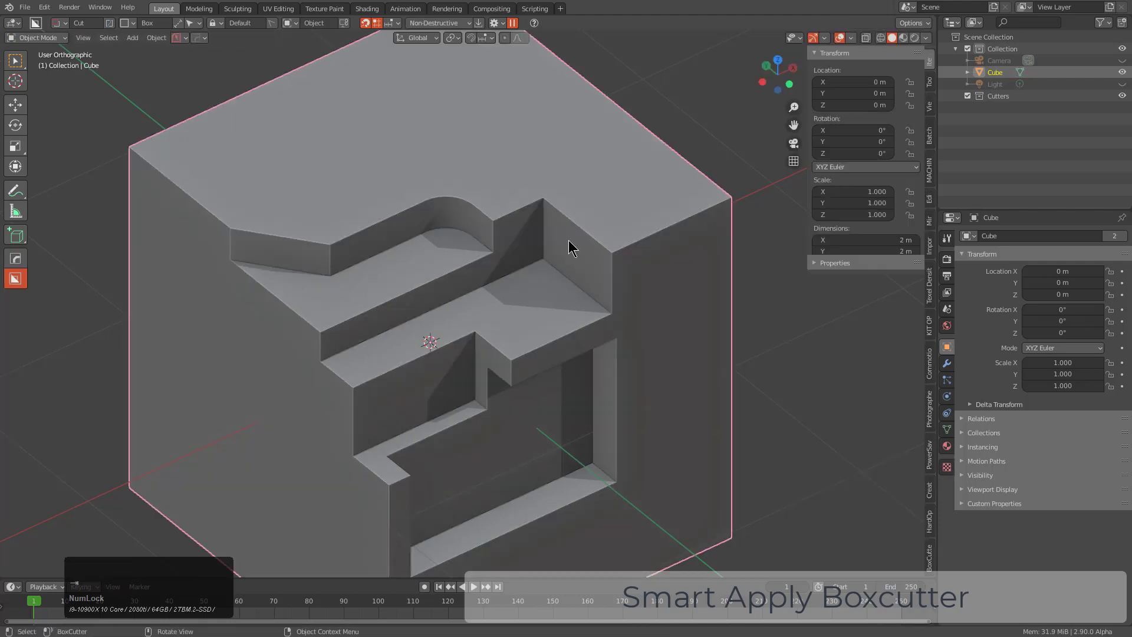
Delete the cube and add a new mesh plane in its place.
{"action": "scroll", "coordinate": [509, 402], "scroll_direction": "down", "scroll_amount": 3}
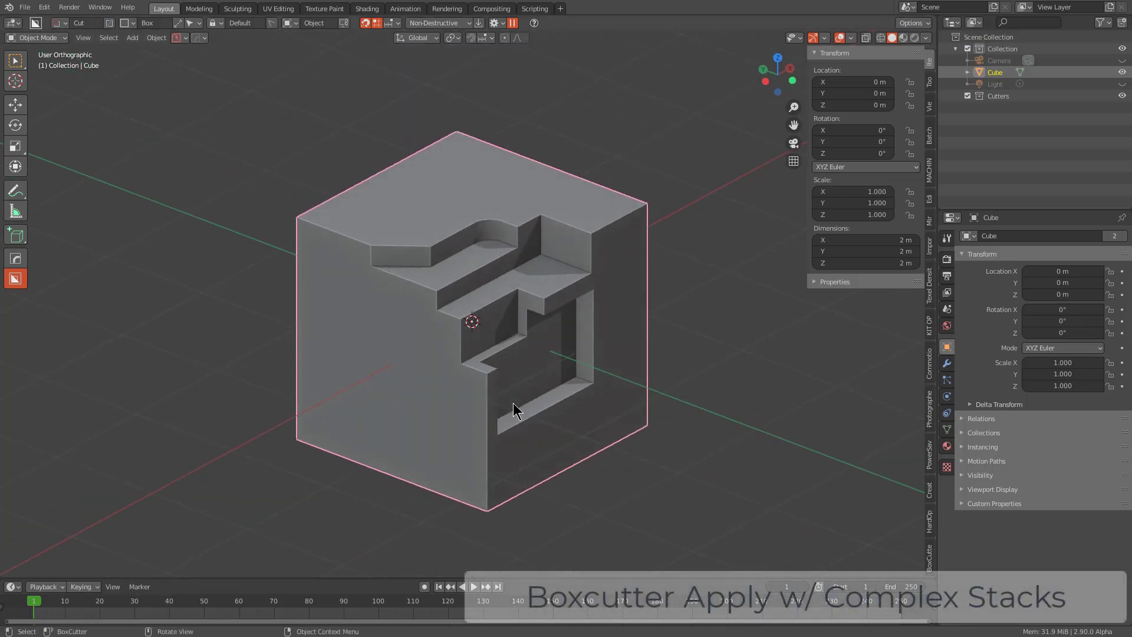
{"action": "middle_click_drag", "start_coordinate": [517, 413], "coordinate": [522, 424]}
{"action": "key", "text": "x"}
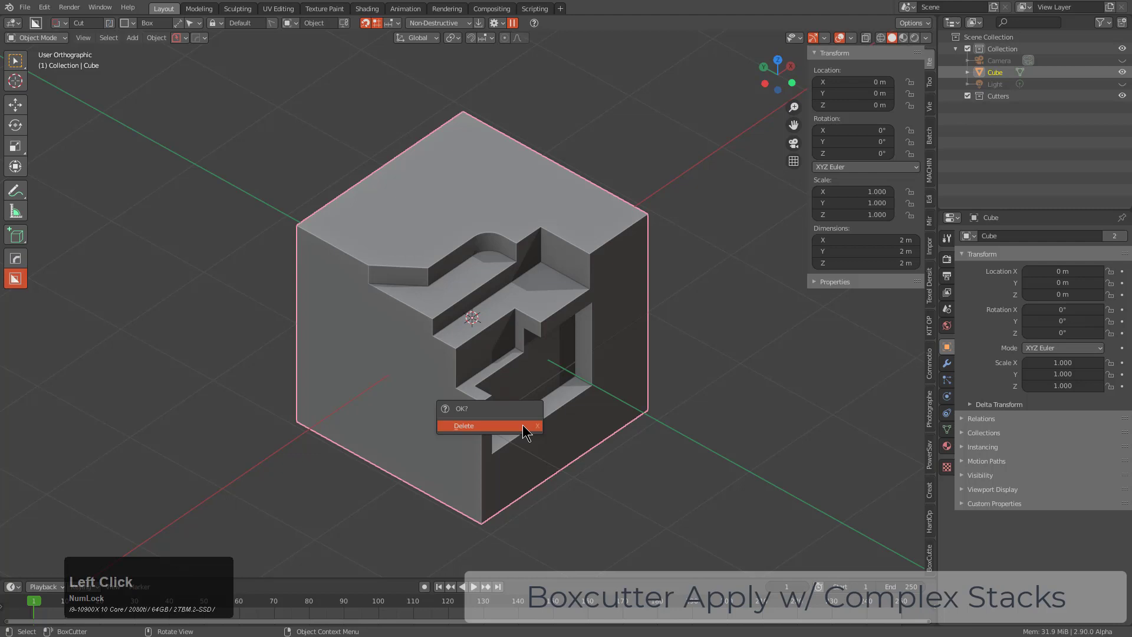
{"action": "left_click", "coordinate": [523, 424]}
{"action": "key", "text": "shift+a"}
{"action": "mouse_move", "coordinate": [512, 303]}
{"action": "left_click", "coordinate": [564, 328]}
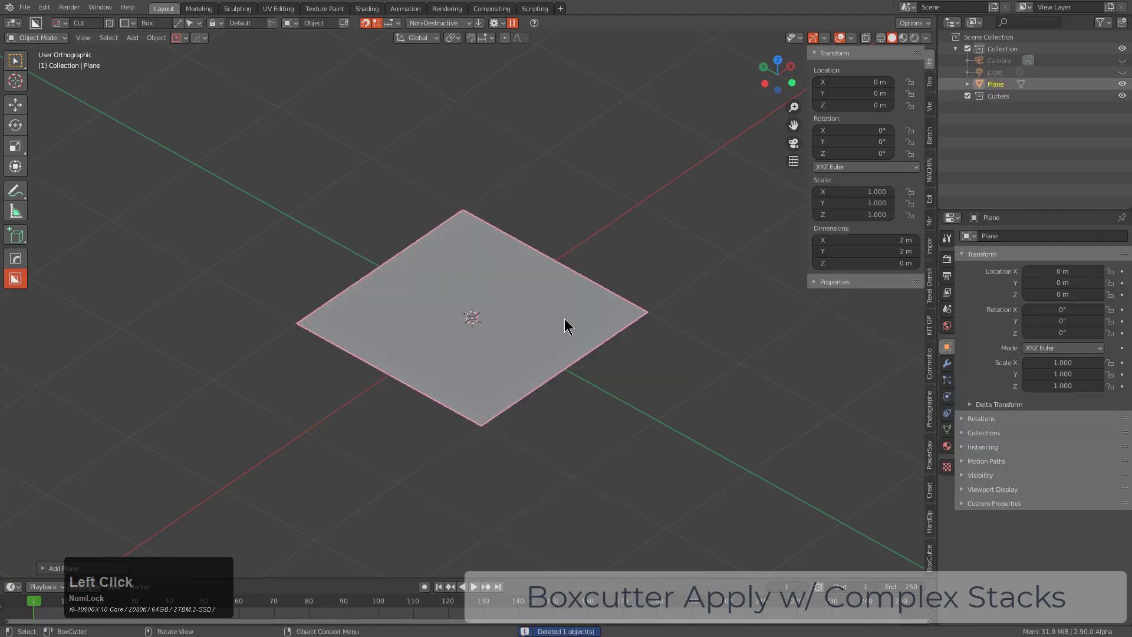
Round the plane's four corners with a HardOps vertex bevel modifier about 0.43 m wide.
{"action": "middle_click_drag", "start_coordinate": [488, 350], "coordinate": [462, 366]}
{"action": "key", "text": "w"}
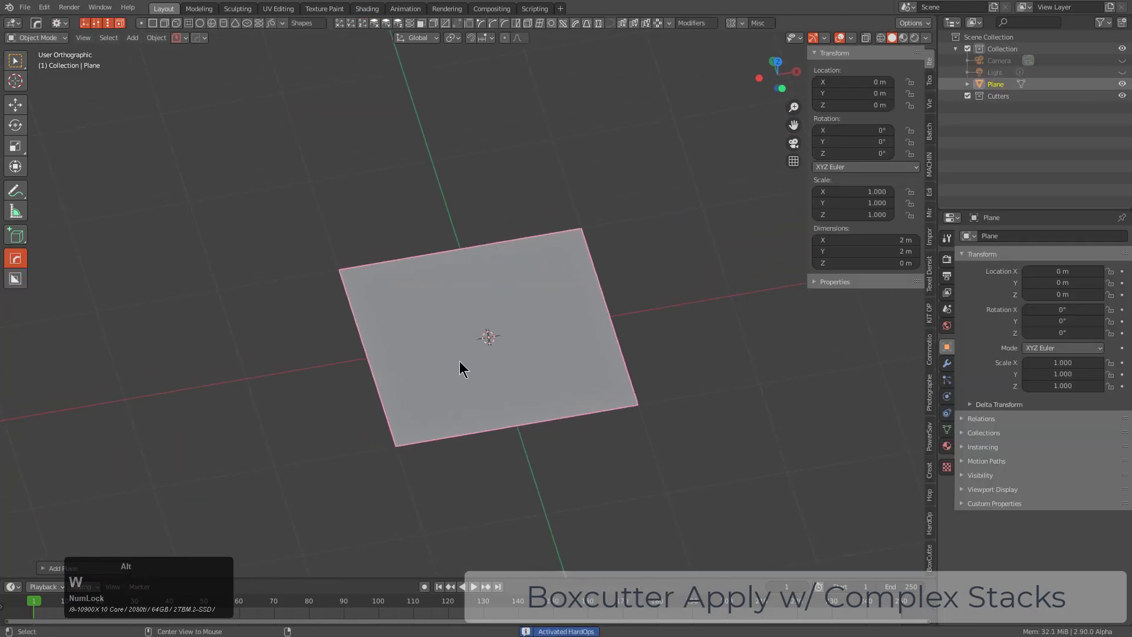
{"action": "left_click", "coordinate": [480, 23], "text": "ctrl"}
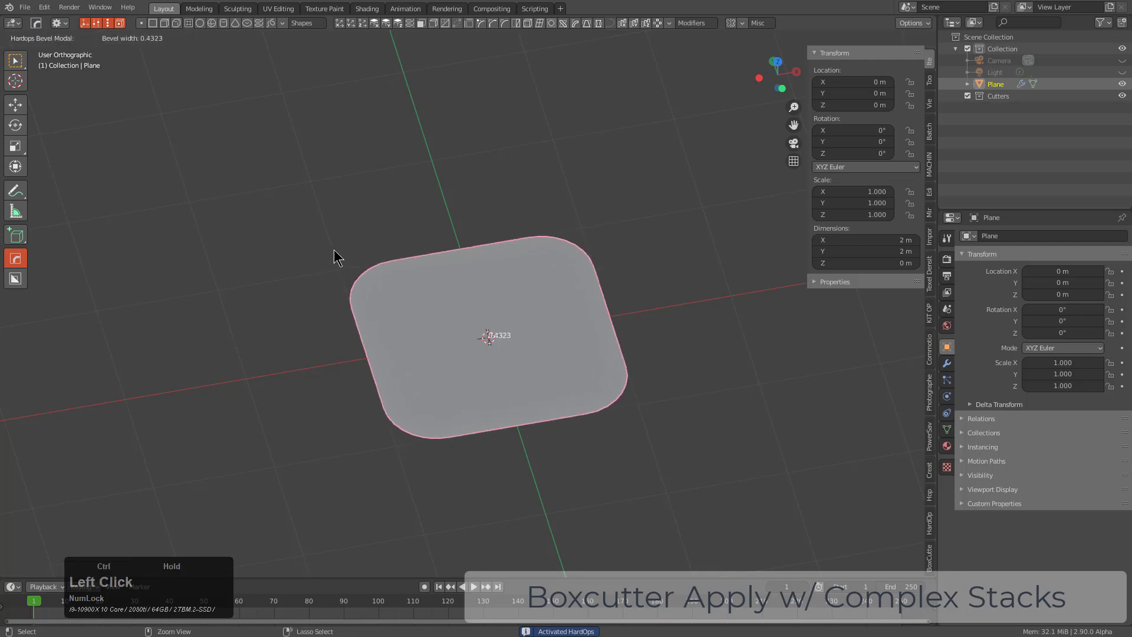
Thicken the rounded plane along Z into a block about 2.76 m tall with a solidify modifier.
{"action": "left_click", "coordinate": [411, 23]}
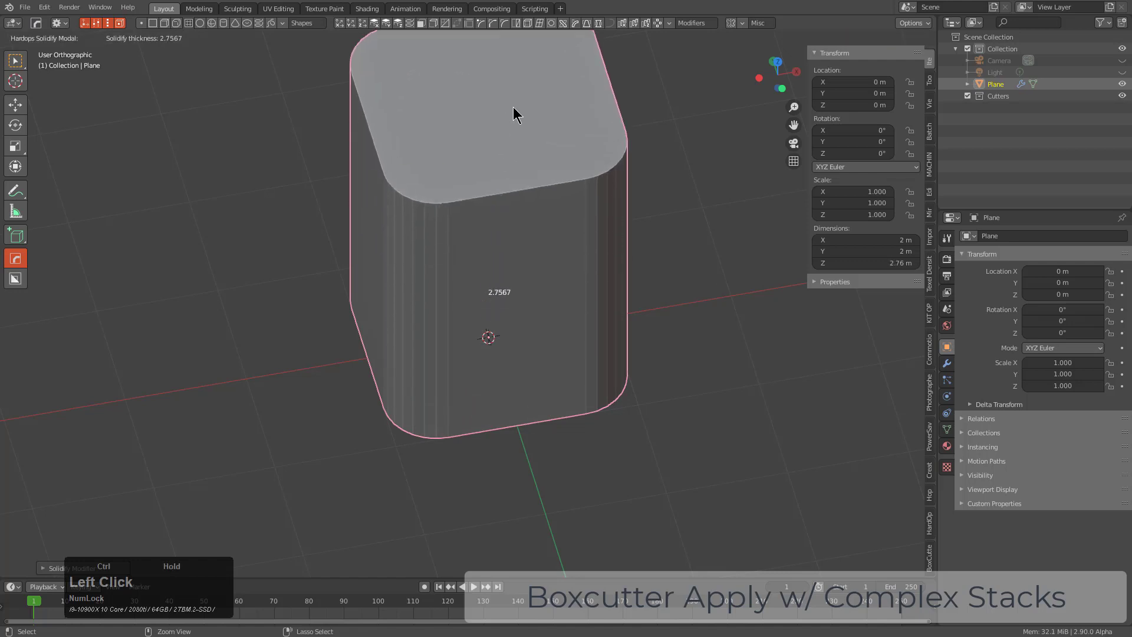
{"action": "left_click", "coordinate": [487, 43]}
{"action": "middle_click_drag", "start_coordinate": [487, 43], "coordinate": [483, 105]}
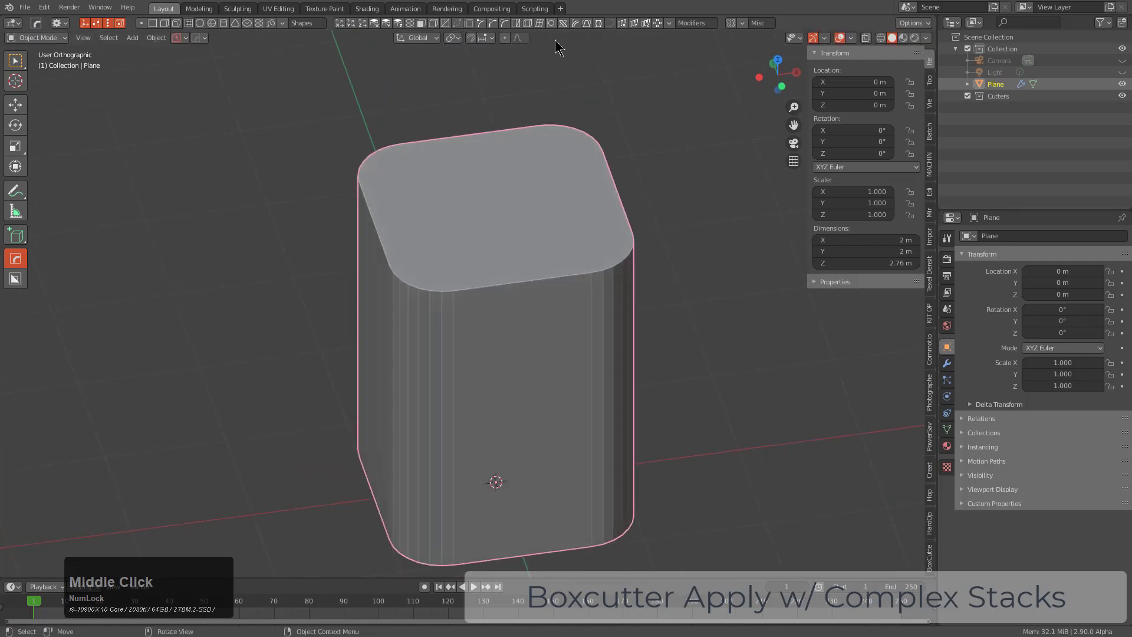
Add two HardOps bevel modifiers to the block, producing a wide chamfer around its rims with finely softened edges.
{"action": "left_click", "coordinate": [493, 23]}
{"action": "left_click", "coordinate": [330, 130]}
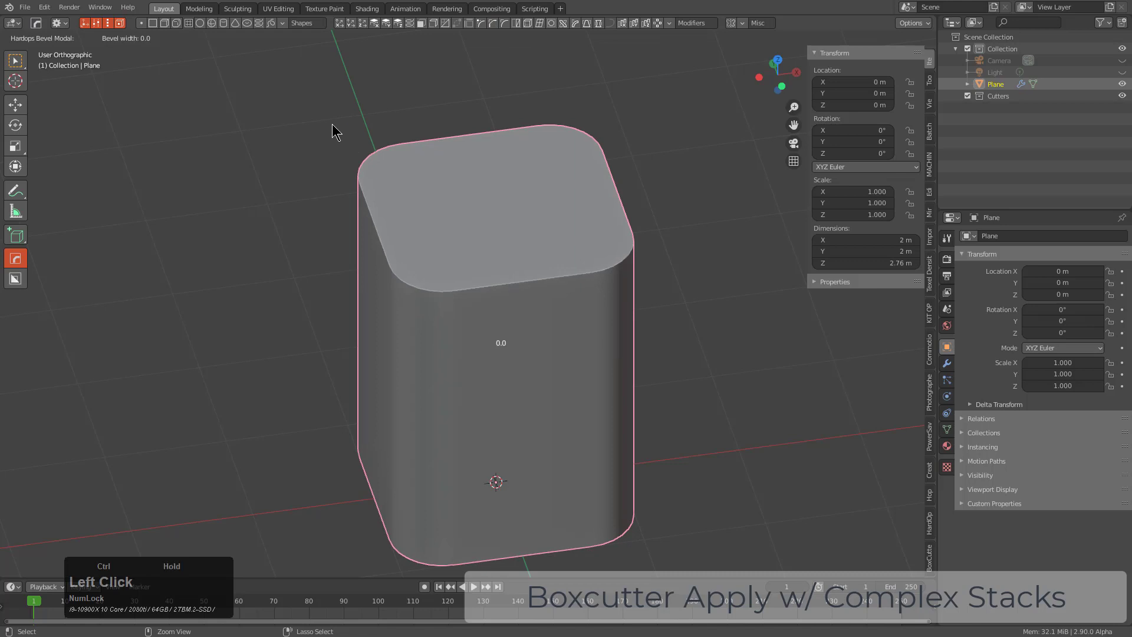
{"action": "left_click", "coordinate": [495, 23], "text": "ctrl"}
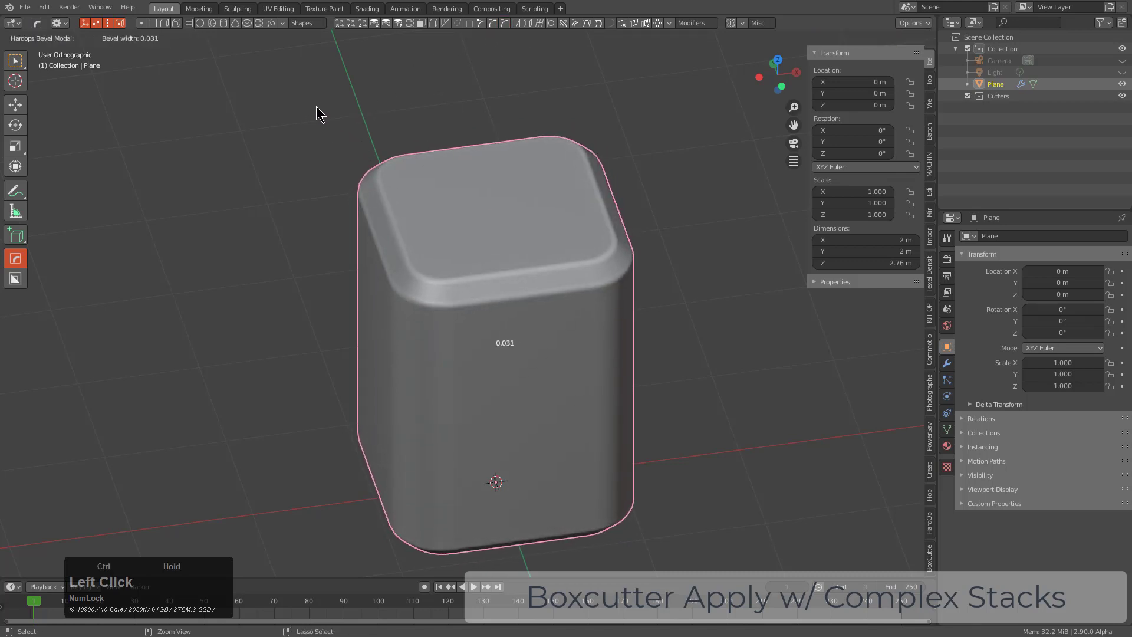
{"action": "left_click", "coordinate": [339, 108]}
Cut a box about 1.34 x 1.54 x 1.62 m from the block's top front corner with BoxCutter, keeping the cutter live.
{"action": "middle_click_drag", "start_coordinate": [607, 392], "coordinate": [538, 301]}
{"action": "left_click", "coordinate": [507, 238]}
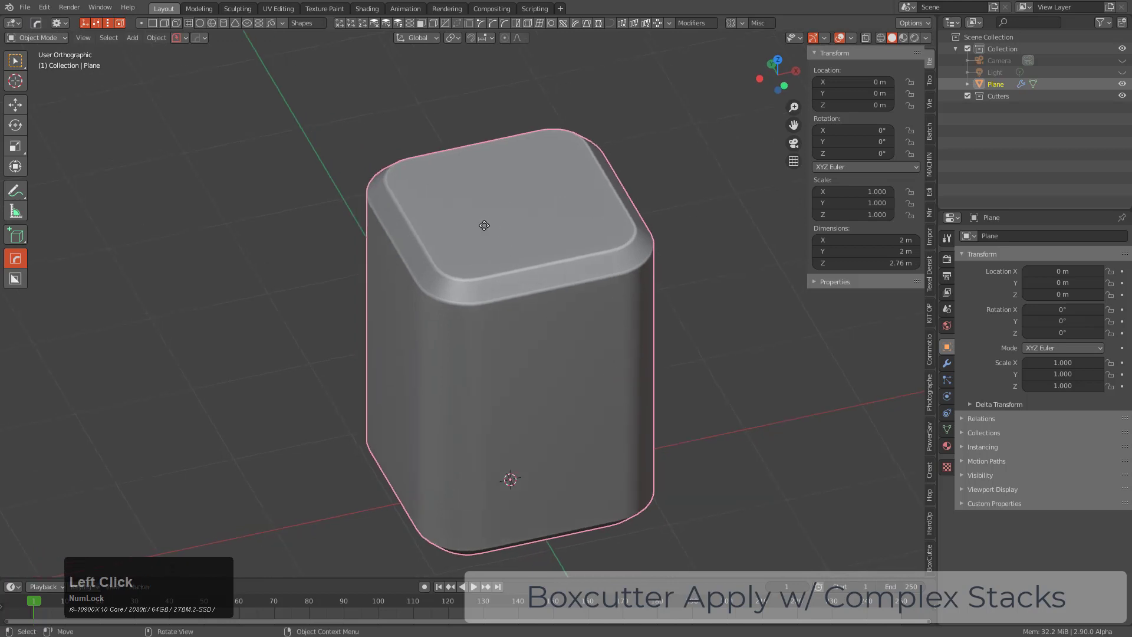
{"action": "right_click", "coordinate": [441, 310]}
{"action": "key", "text": "w"}
{"action": "mouse_move", "coordinate": [507, 221]}
{"action": "left_mouse_down"}
{"action": "mouse_move", "coordinate": [435, 319]}
{"action": "mouse_move", "coordinate": [414, 369]}
{"action": "left_mouse_up"}
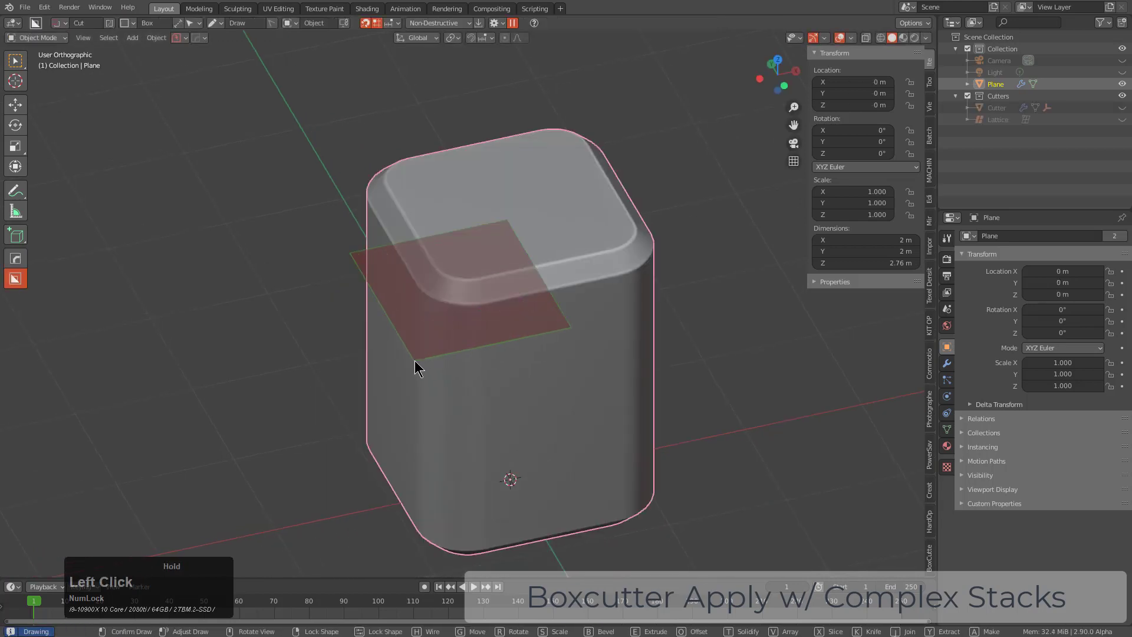
{"action": "left_click", "coordinate": [426, 522]}
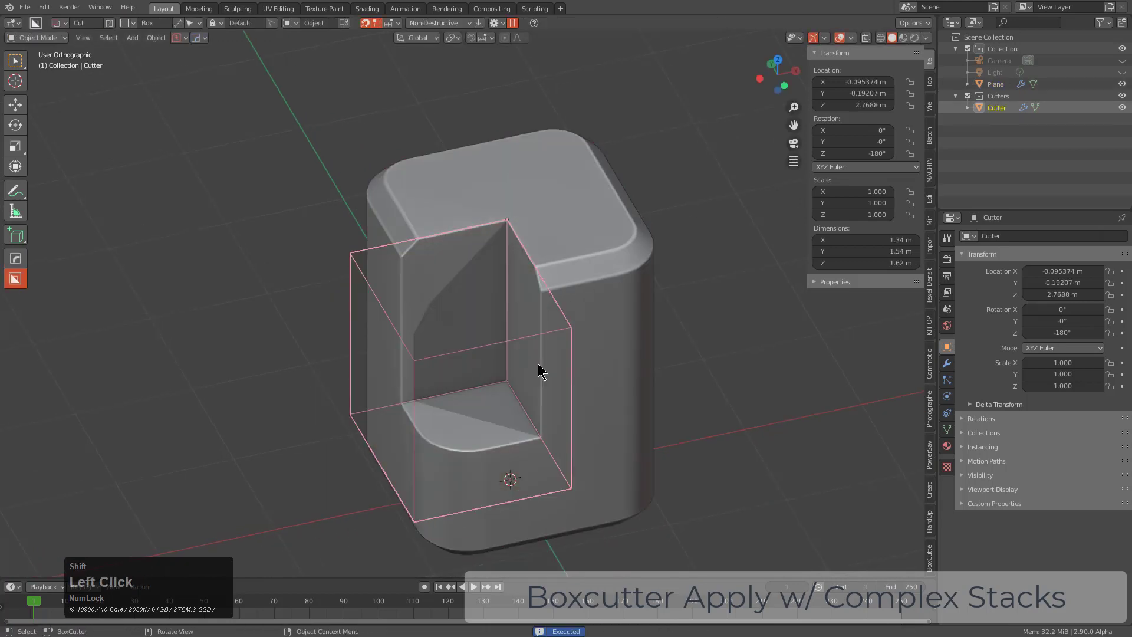
Try applying the live box cutter to the block's base mesh, check the modifier stack, and undo the application.
{"action": "middle_click_drag", "start_coordinate": [538, 369], "coordinate": [597, 225]}
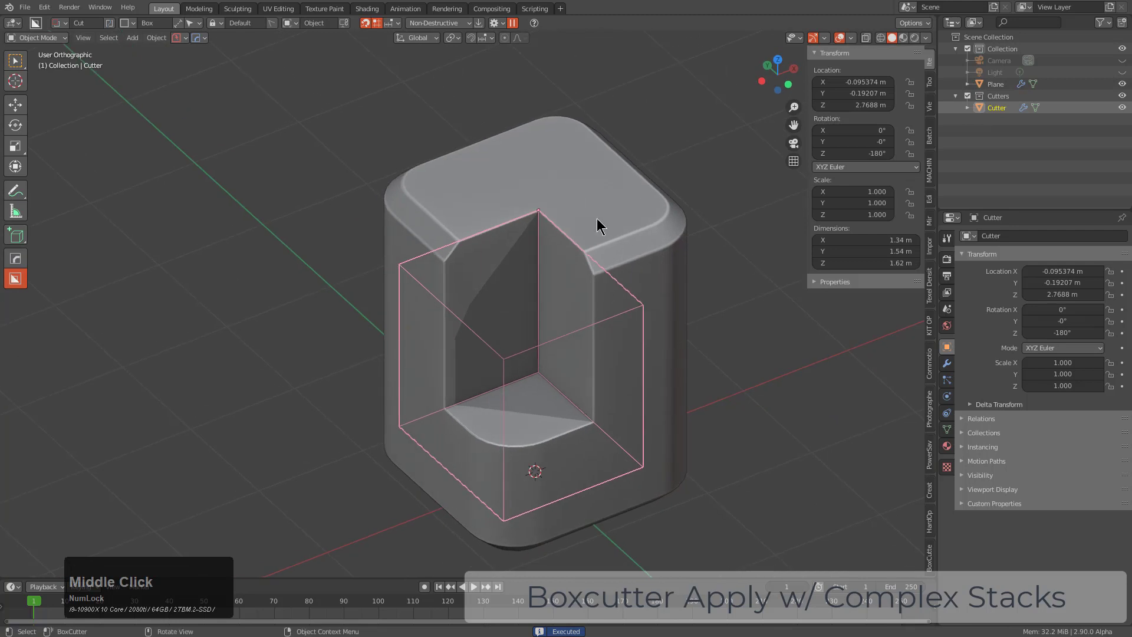
{"action": "left_click", "coordinate": [479, 23]}
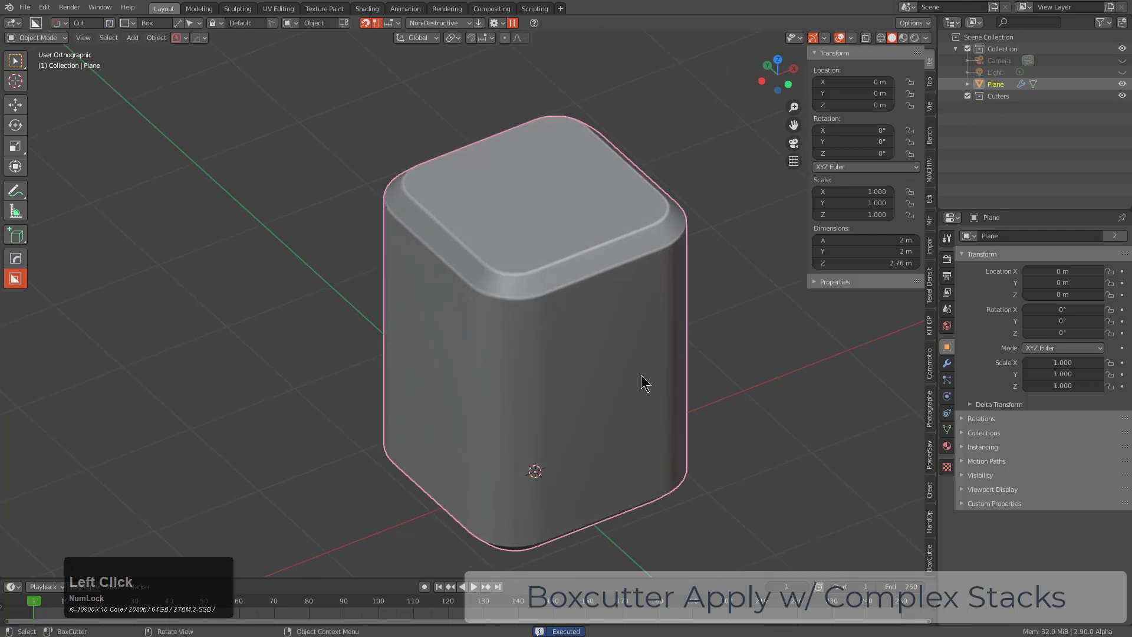
{"action": "left_click", "coordinate": [947, 363]}
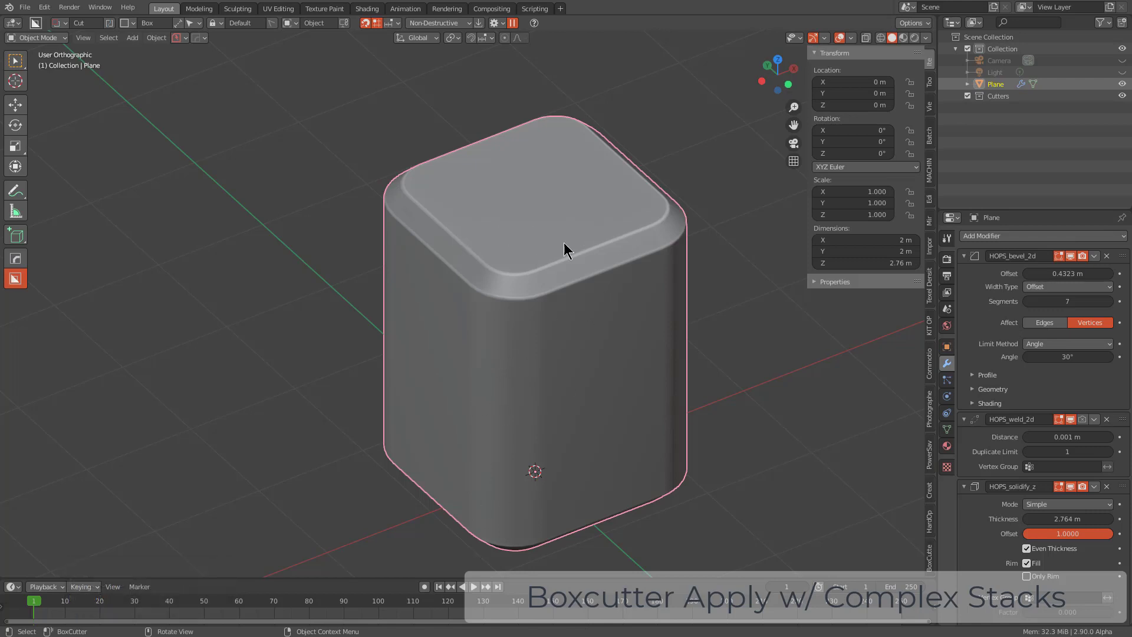
{"action": "key", "text": "q"}
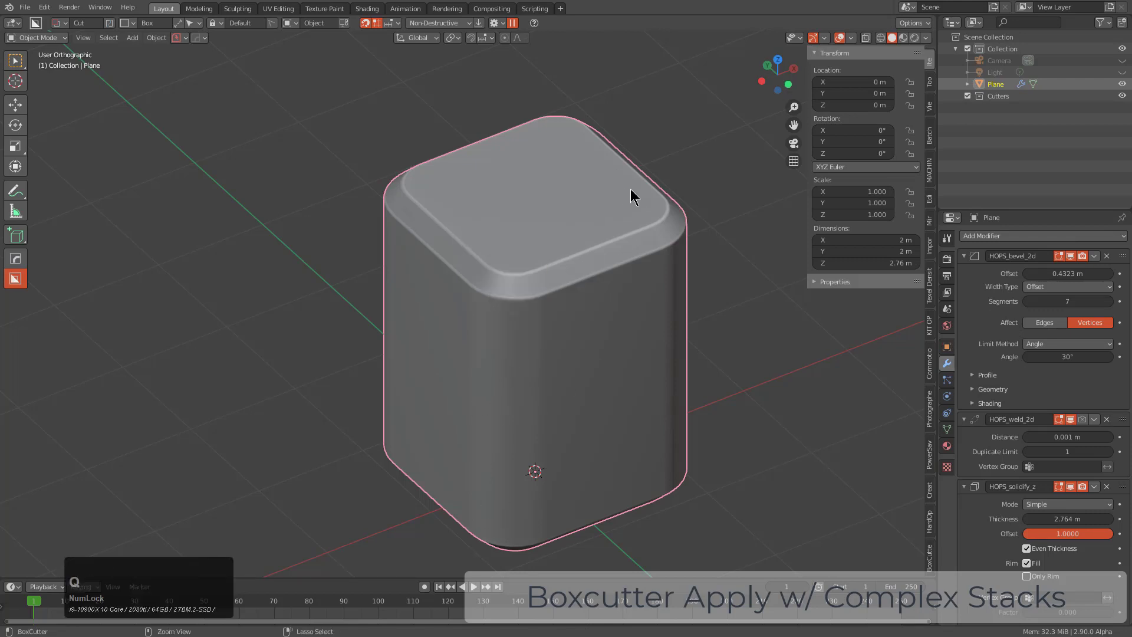
{"action": "key", "text": "ctrl+z"}
Move the cutter down along Z to about 0.83 m so that it passes through the block's base.
{"action": "middle_click_drag", "start_coordinate": [577, 304], "coordinate": [576, 262]}
{"action": "key", "text": "g"}
{"action": "key", "text": "z"}
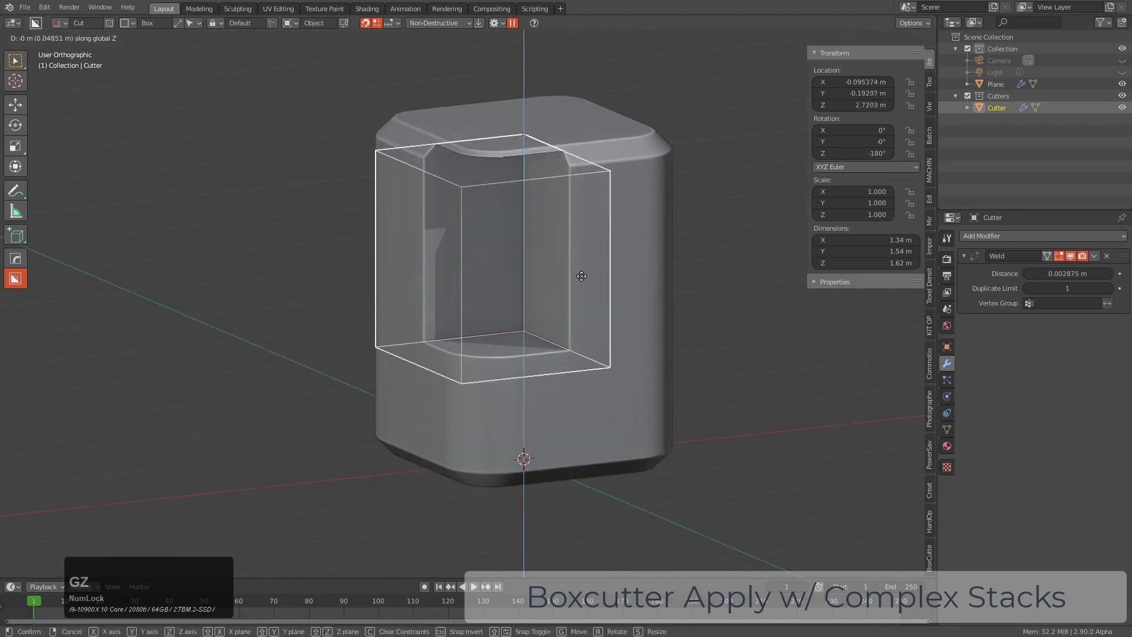
{"action": "left_click", "coordinate": [587, 442]}
{"action": "middle_click_drag", "start_coordinate": [587, 442], "coordinate": [599, 346]}
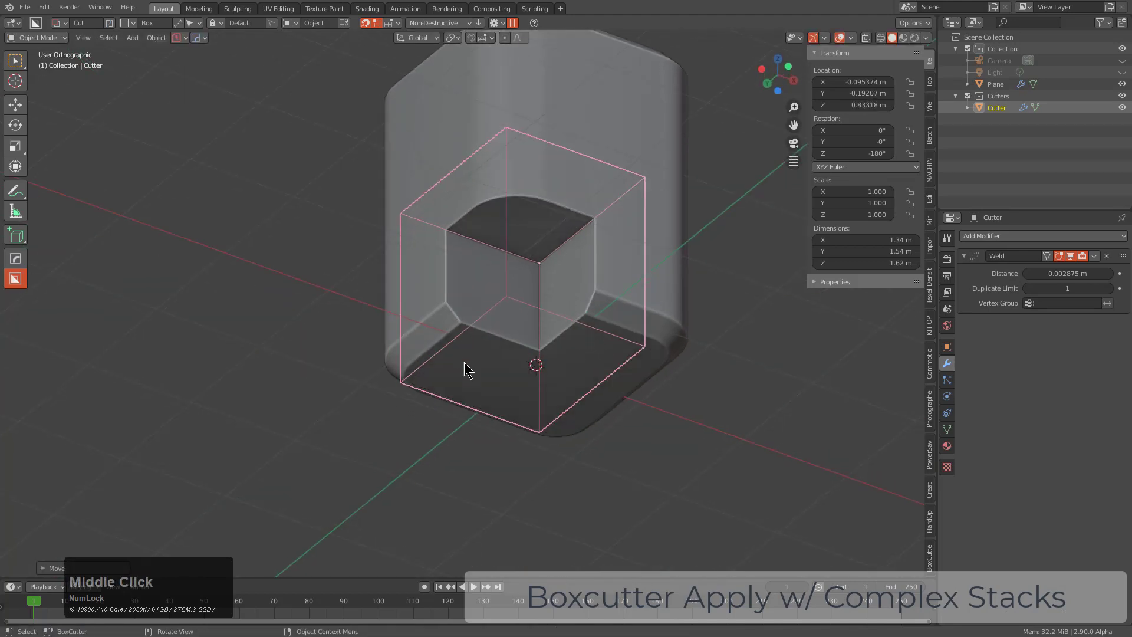
{"action": "left_click", "coordinate": [557, 221]}
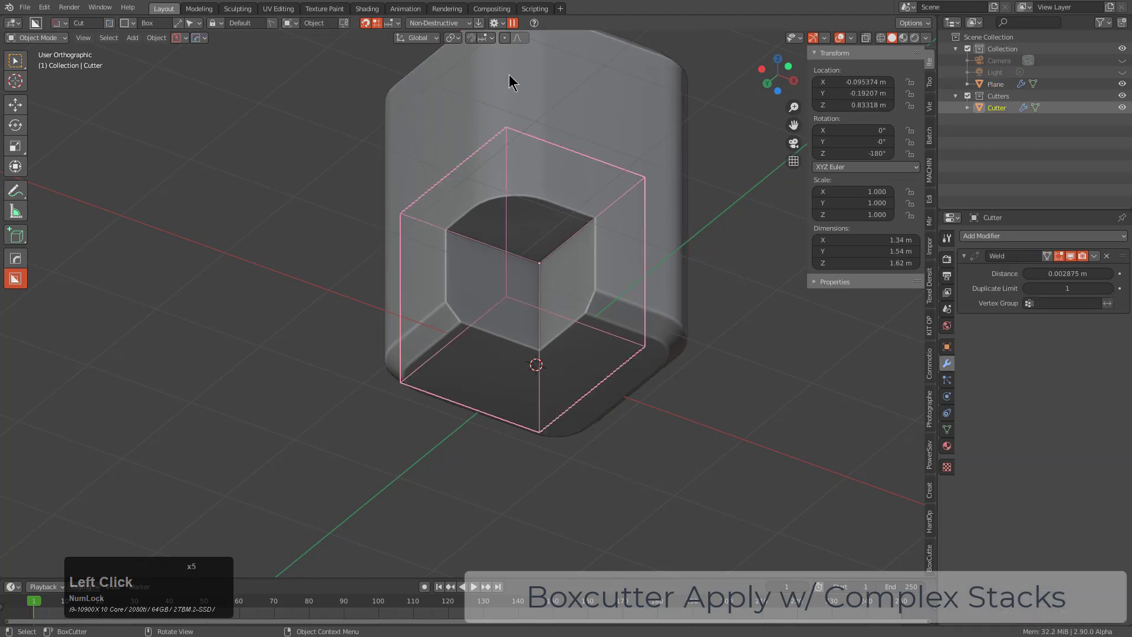
Try applying the lowered cutter beneath the block's bevel and solidify modifiers, orbit around the result, and undo it.
{"action": "left_click", "coordinate": [480, 23]}
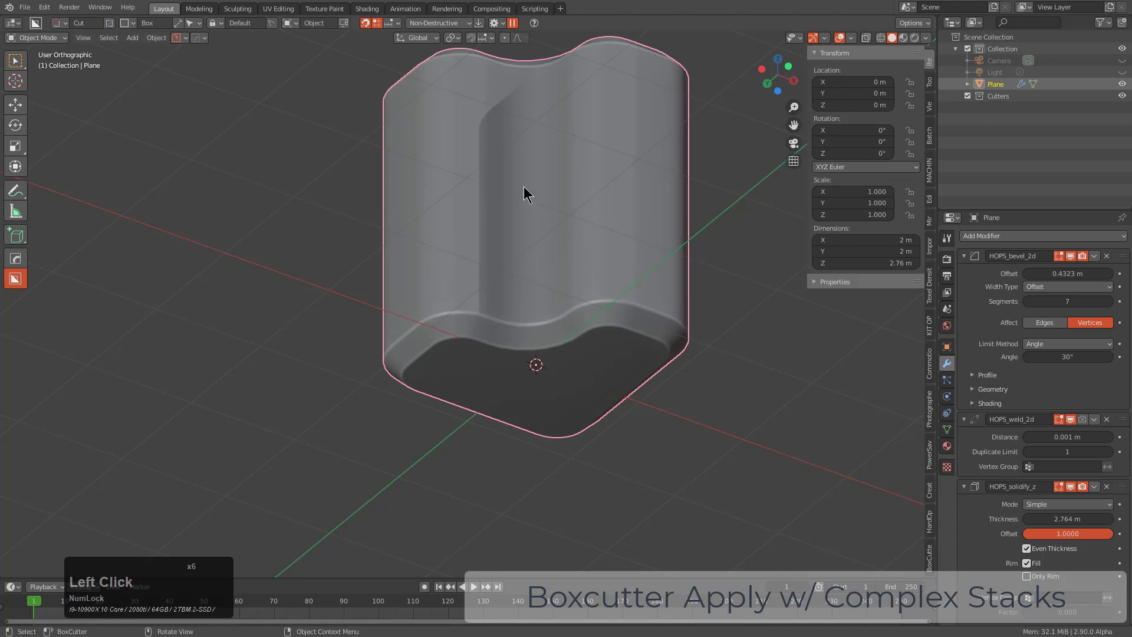
{"action": "middle_click_drag", "start_coordinate": [525, 189], "coordinate": [546, 230]}
{"action": "middle_click_drag", "start_coordinate": [526, 404], "coordinate": [533, 383]}
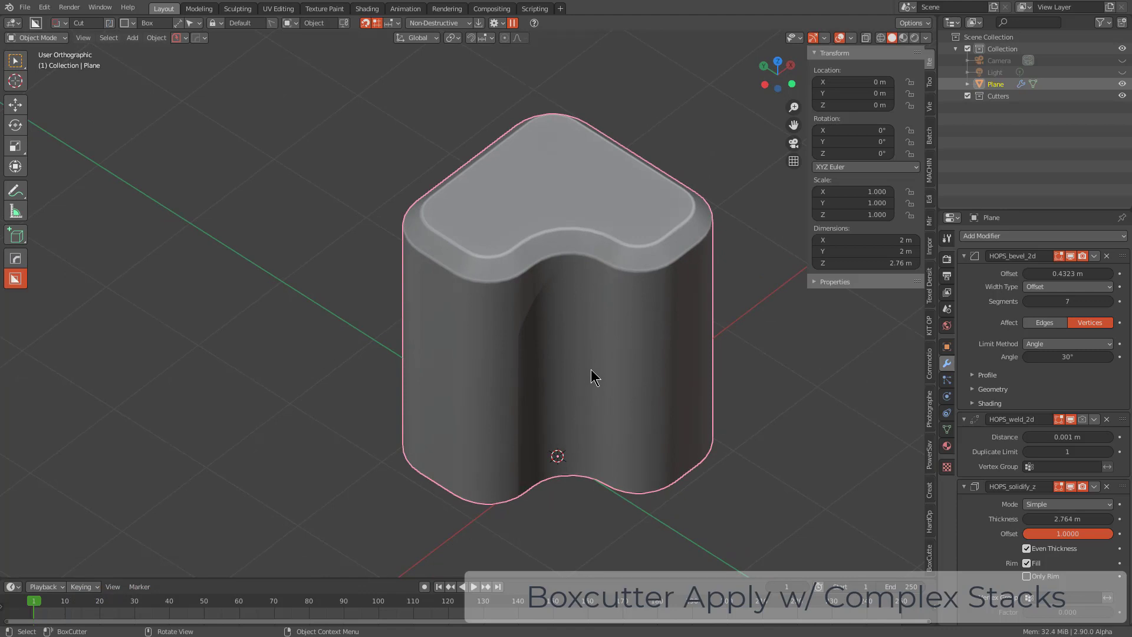
{"action": "middle_click_drag", "start_coordinate": [591, 374], "coordinate": [568, 247]}
{"action": "key", "text": "ctrl+z"}
Select the block and run HardOps Smart Apply on its modifier stack, keeping the final bevel live.
{"action": "scroll", "coordinate": [565, 243], "scroll_direction": "up", "scroll_amount": 2}
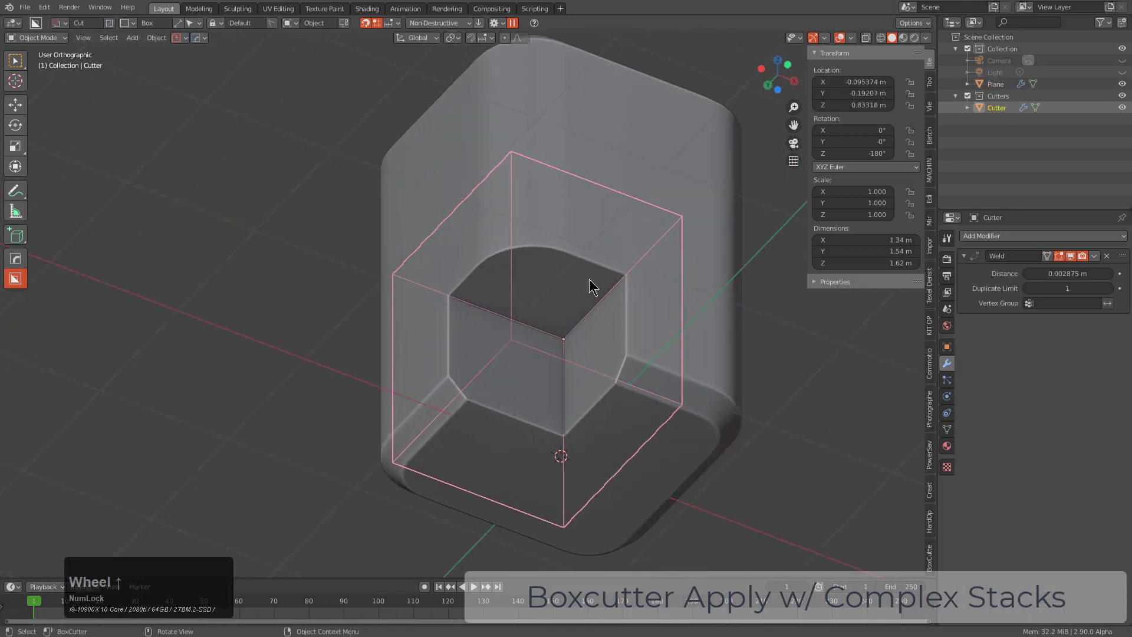
{"action": "left_click", "coordinate": [590, 243]}
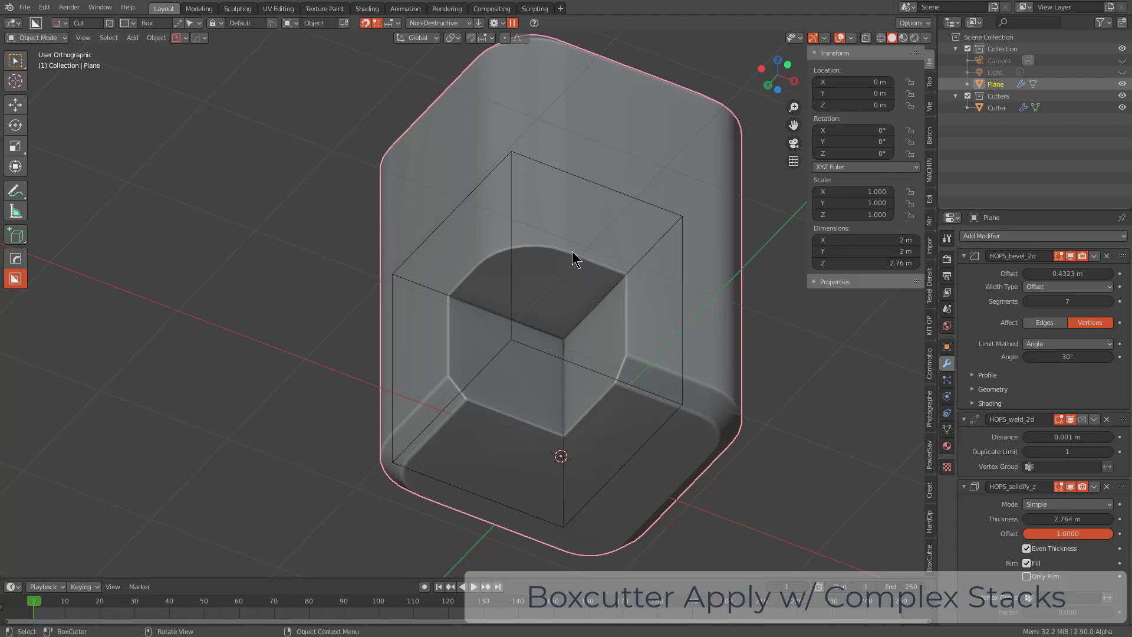
{"action": "key", "text": "q"}
{"action": "mouse_move", "coordinate": [559, 302]}
{"action": "left_click", "coordinate": [626, 409]}
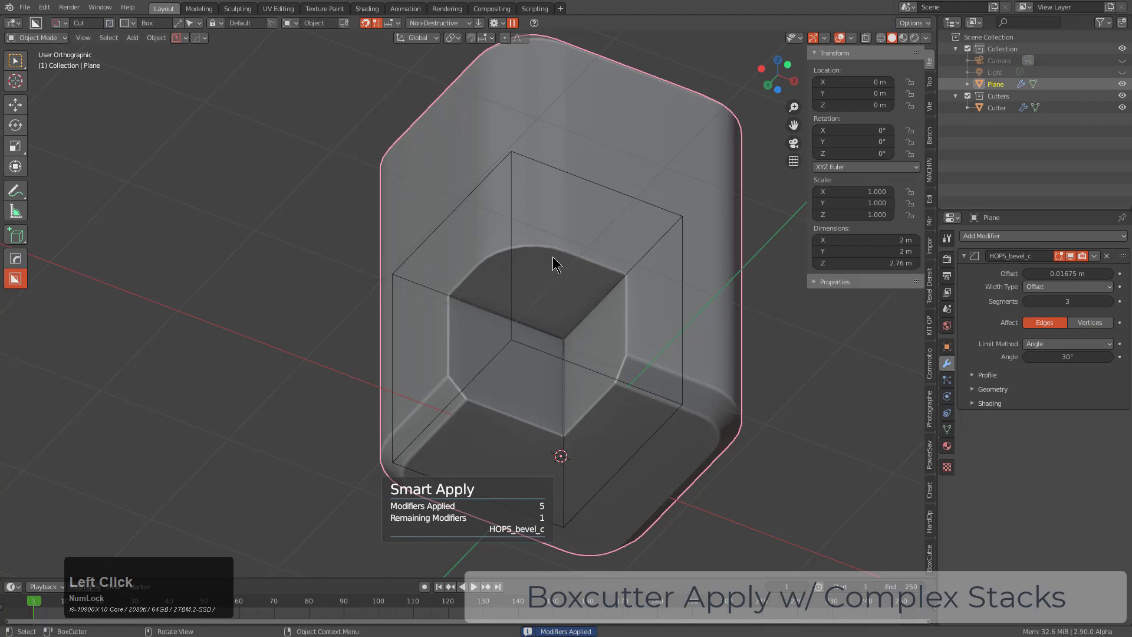
Select the box cutter and raise it along Z to about 3.23 m at the block's upper corner.
{"action": "left_click", "coordinate": [554, 263]}
{"action": "left_click", "coordinate": [514, 343]}
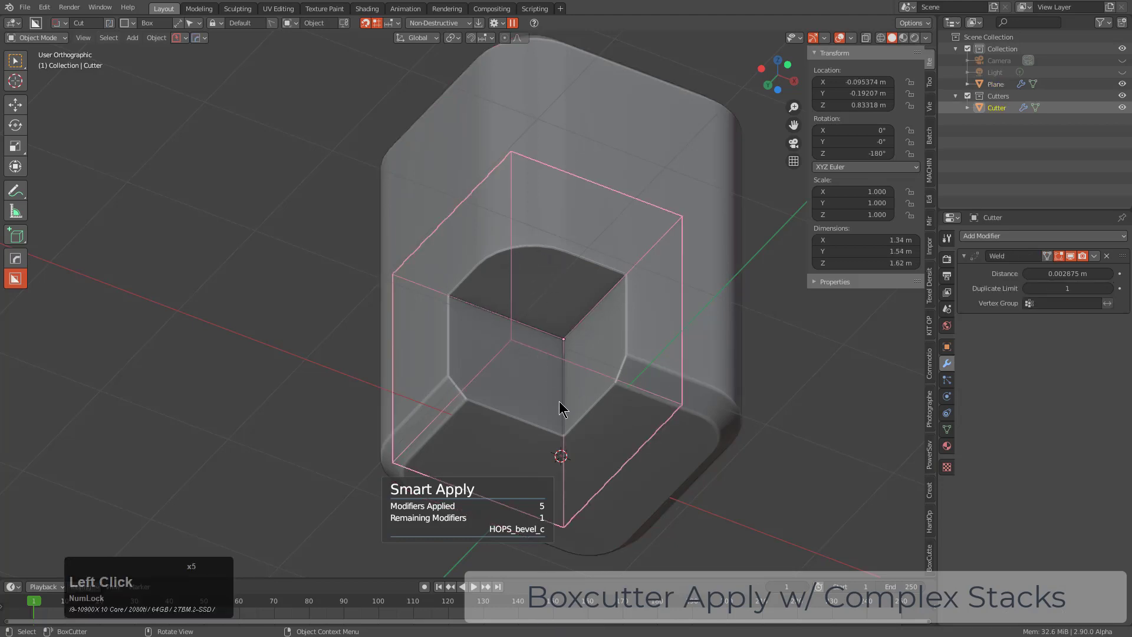
{"action": "key", "text": "g"}
{"action": "key", "text": "z"}
{"action": "left_click", "coordinate": [615, 123]}
{"action": "middle_click_drag", "start_coordinate": [621, 204], "coordinate": [602, 274]}
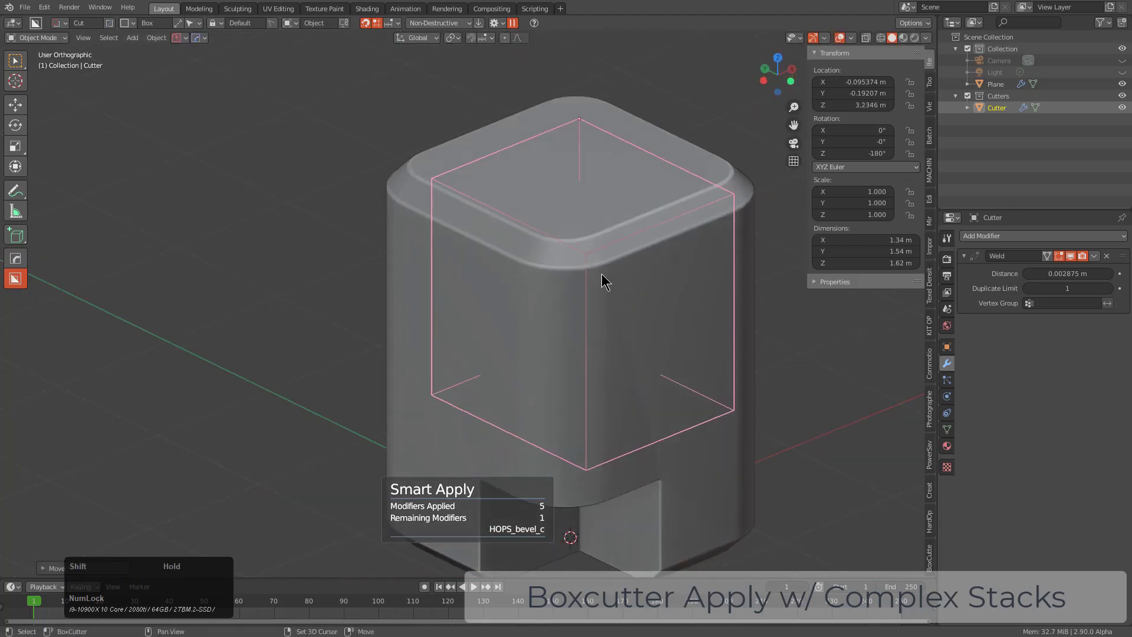
Subtract the raised cutter from the block with a non-destructive HardOps Difference boolean.
{"action": "left_click", "coordinate": [690, 343], "text": "shift"}
{"action": "key", "text": "q"}
{"action": "left_click", "coordinate": [663, 266]}
Raise the cutter along Z to about 4.04 m to make the upper notch shallower.
{"action": "middle_click_drag", "start_coordinate": [671, 333], "coordinate": [634, 343]}
{"action": "key", "text": "g"}
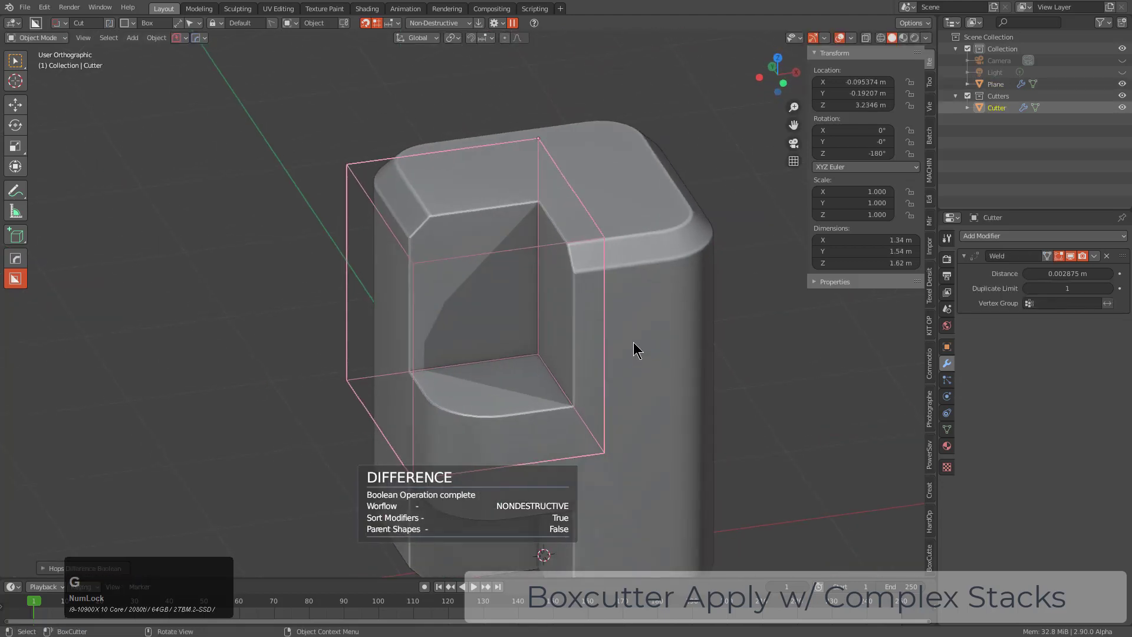
{"action": "key", "text": "z"}
{"action": "left_click", "coordinate": [453, 245]}
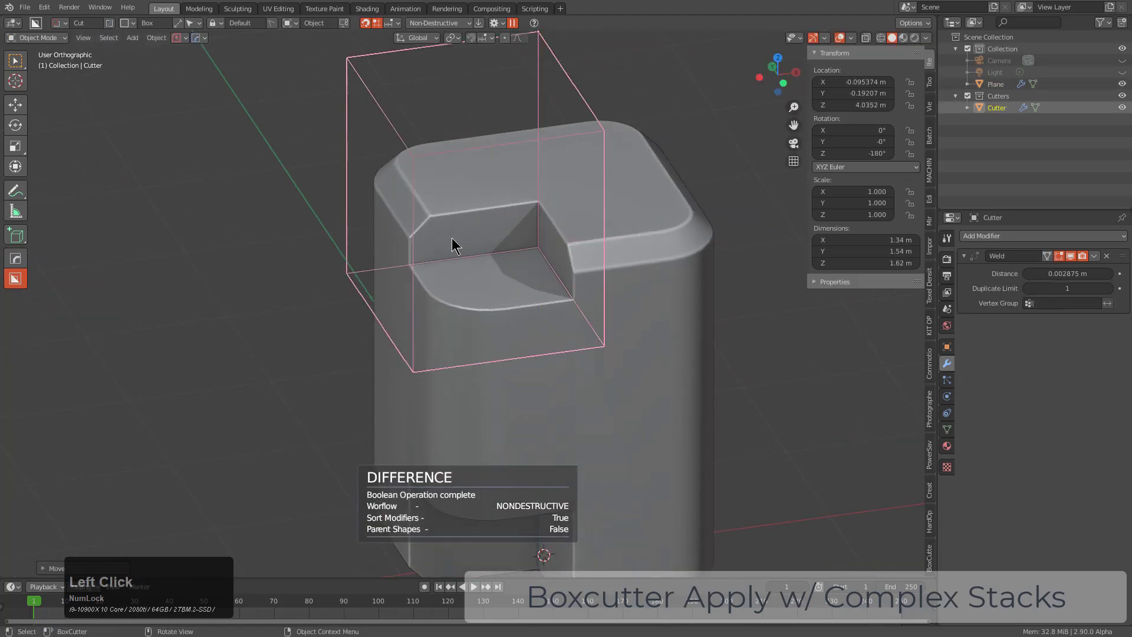
Apply the cutter's upper notch to the block's mesh with BoxCutter, keeping the bevel modifier live.
{"action": "left_click", "coordinate": [478, 23]}
{"action": "scroll", "coordinate": [572, 295], "scroll_direction": "down", "scroll_amount": 3}
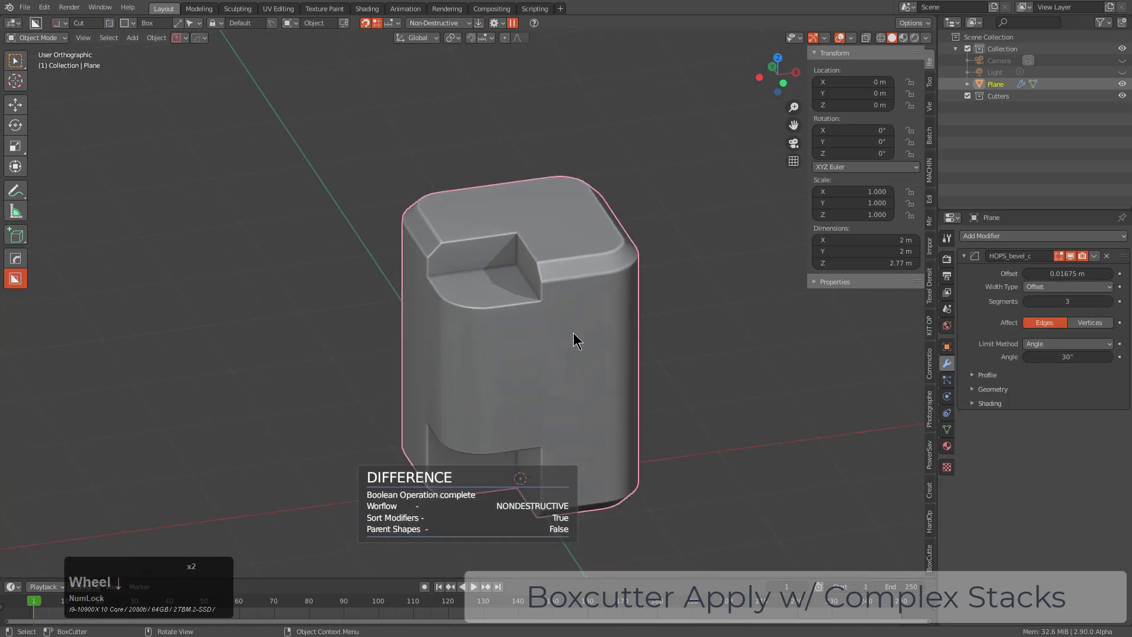
{"action": "mouse_move", "coordinate": [576, 336]}
{"action": "middle_mouse_down"}
{"action": "mouse_move", "coordinate": [586, 283]}
{"action": "mouse_move", "coordinate": [585, 319]}
{"action": "middle_mouse_up"}
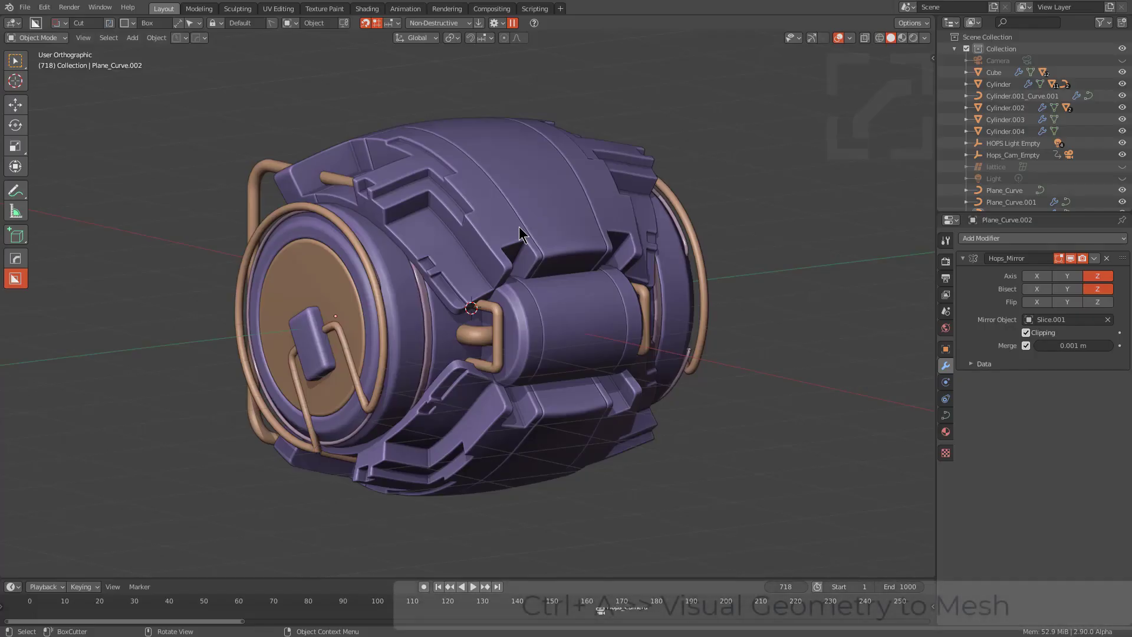
Examine the bent pipe curve at the purple barrel's end in Edit Mode and the outer shell's modifier stack.
{"action": "middle_click_drag", "start_coordinate": [519, 226], "coordinate": [504, 224]}
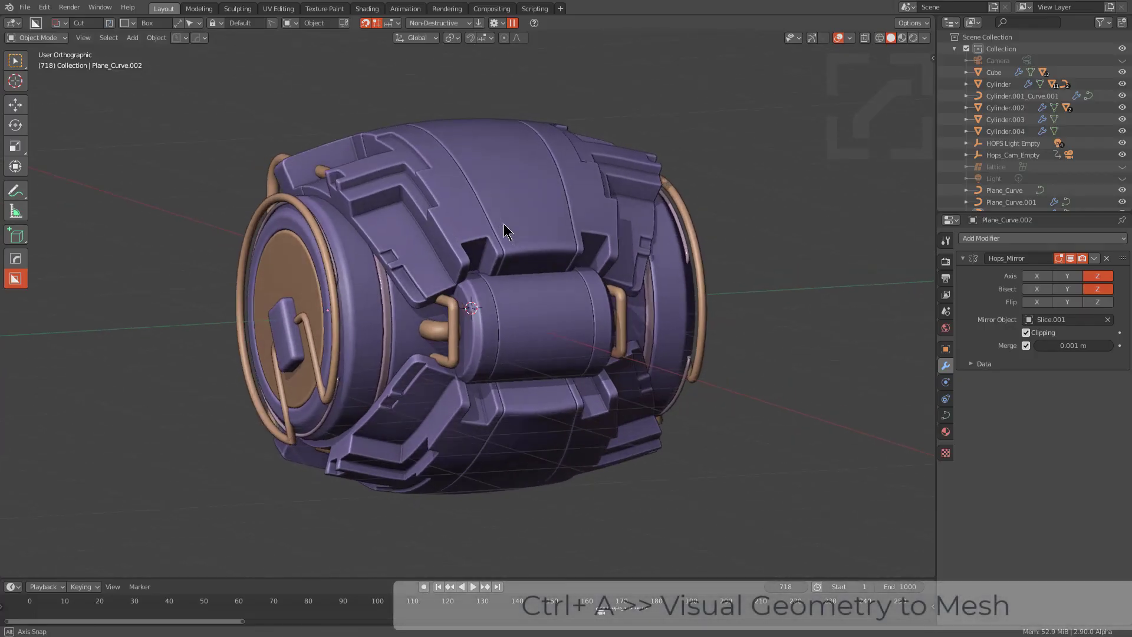
{"action": "scroll", "coordinate": [496, 217], "scroll_direction": "up", "scroll_amount": 2}
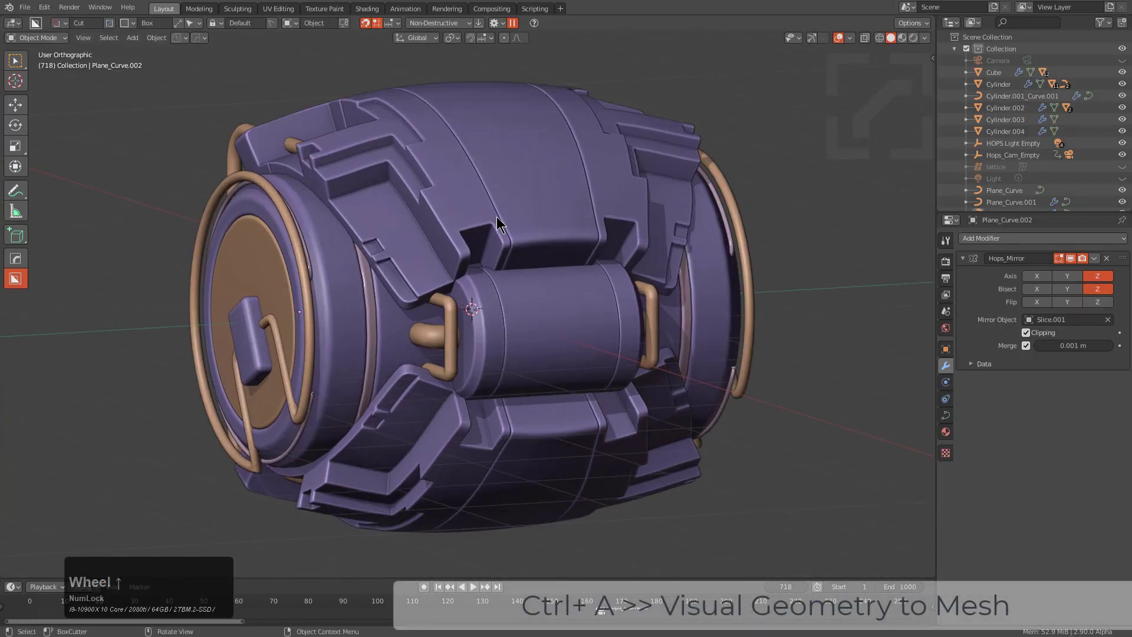
{"action": "left_click", "coordinate": [301, 245]}
{"action": "middle_click_drag", "start_coordinate": [291, 241], "coordinate": [296, 257]}
{"action": "left_click", "coordinate": [223, 140]}
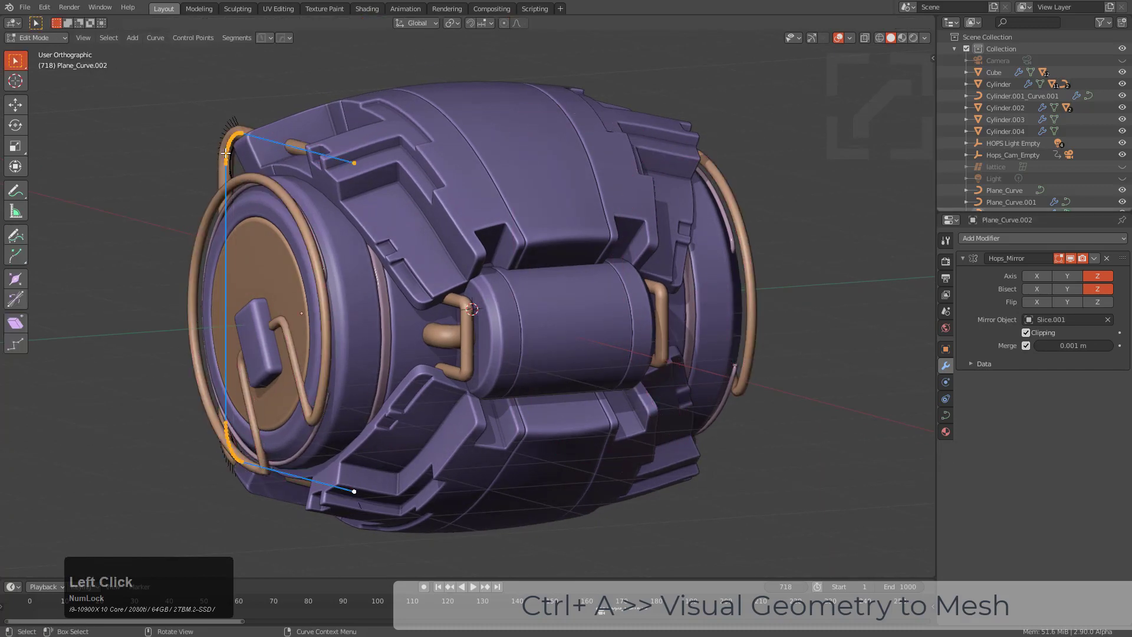
{"action": "left_click", "coordinate": [248, 158]}
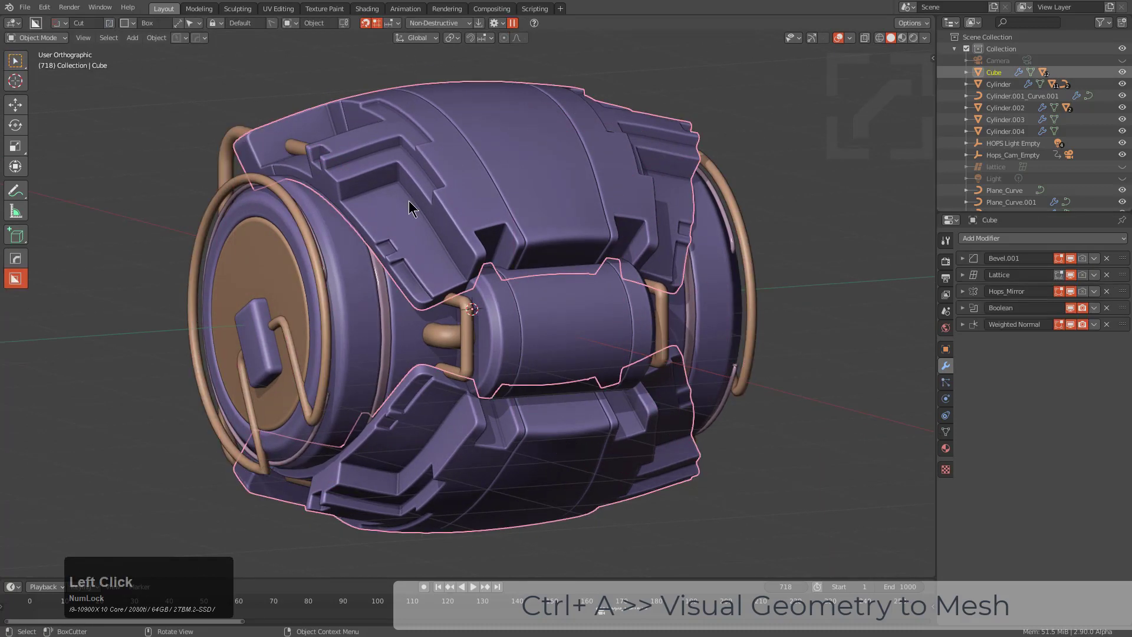
Examine the small pipe handles and curve beside the barrel's side cylinder in Edit Mode, and clear the selection.
{"action": "left_click", "coordinate": [463, 311]}
{"action": "key", "text": "Tab"}
{"action": "key", "text": "Tab"}
{"action": "left_click", "coordinate": [449, 345]}
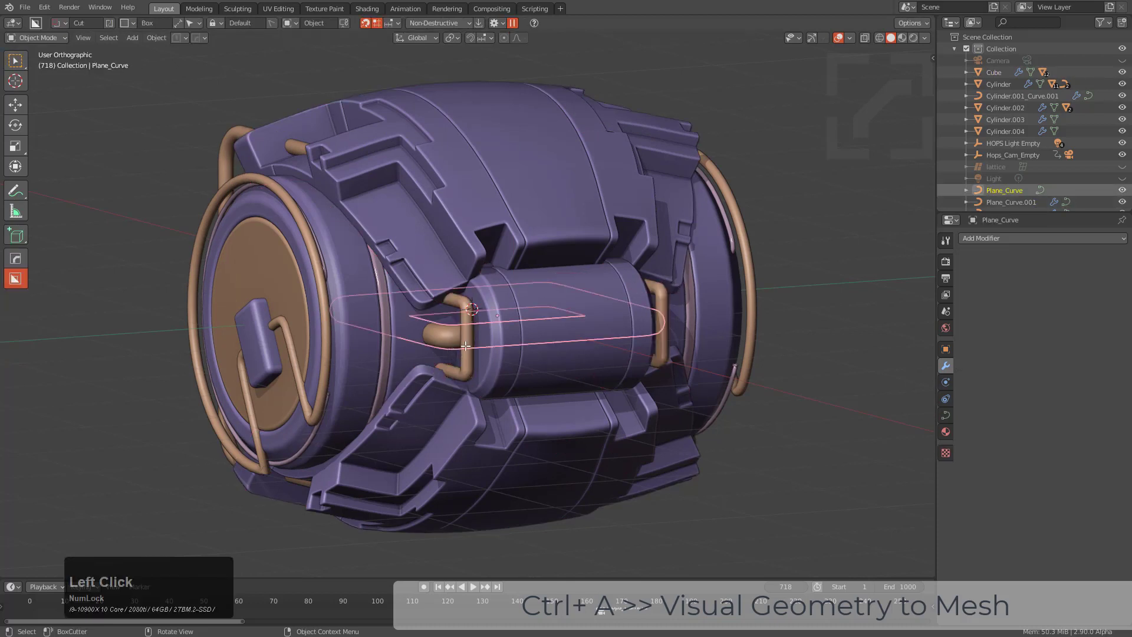
{"action": "key", "text": "Tab"}
{"action": "key", "text": "Tab"}
{"action": "key", "text": "alt+a"}
{"action": "middle_click_drag", "start_coordinate": [451, 338], "coordinate": [455, 323]}
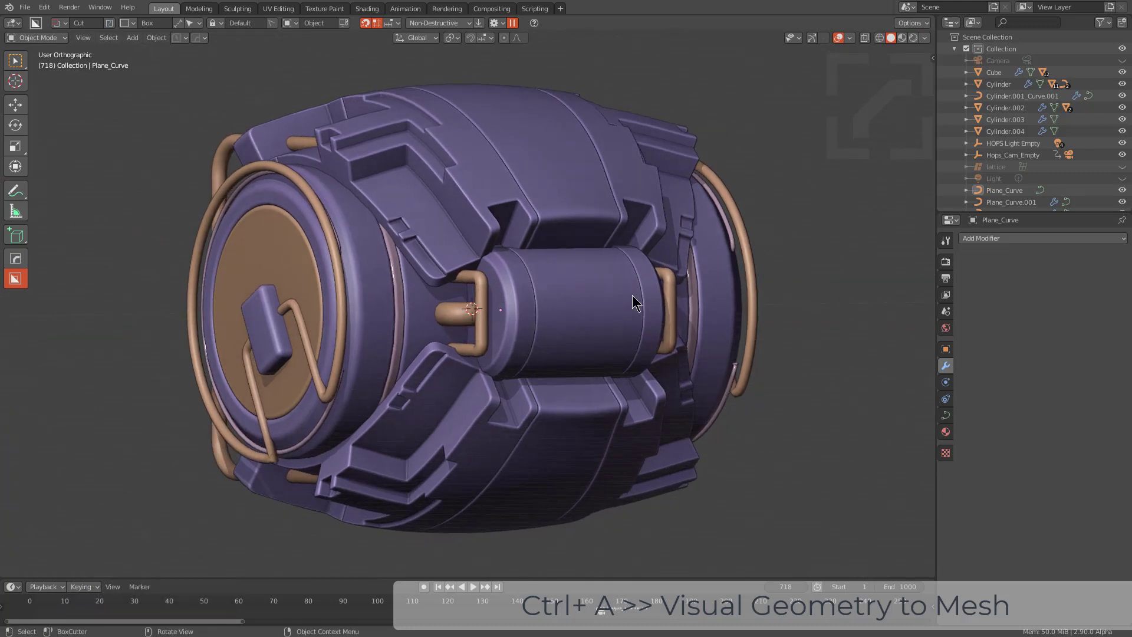
{"action": "key", "text": "a"}
{"action": "left_click", "coordinate": [378, 299], "text": "shift"}
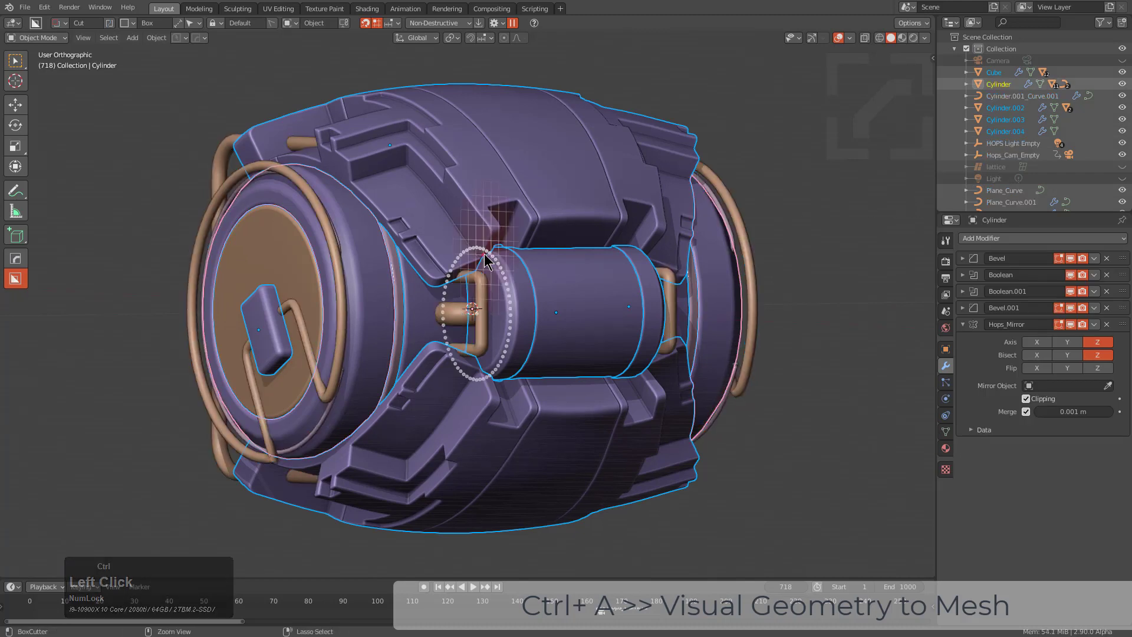
{"action": "key", "text": "ctrl+a"}
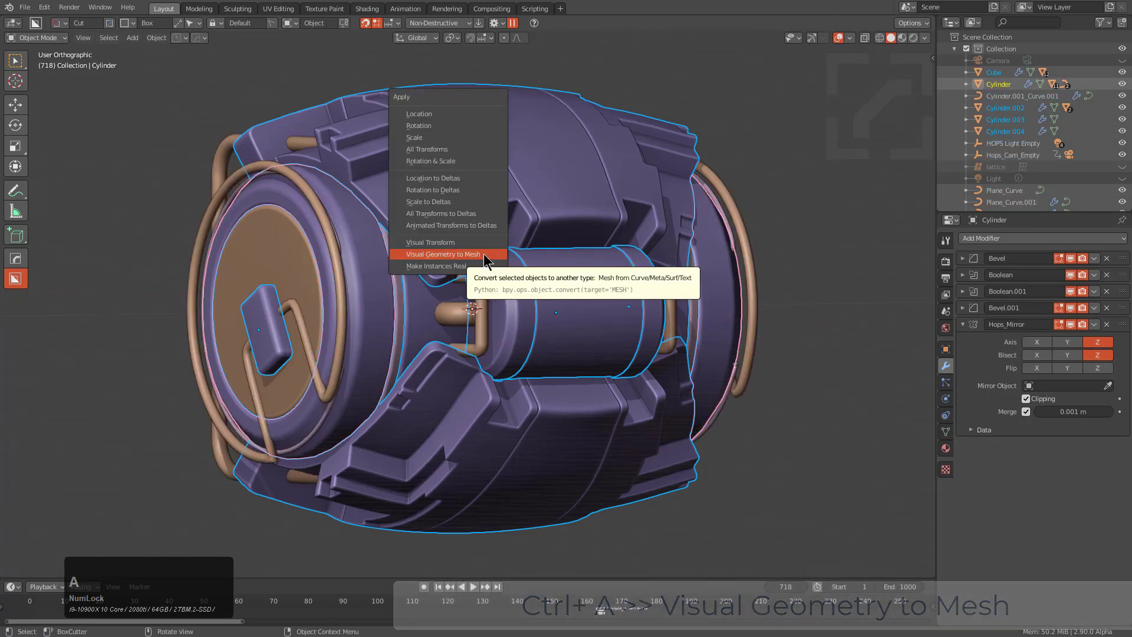
{"action": "key", "text": "ctrl+z"}
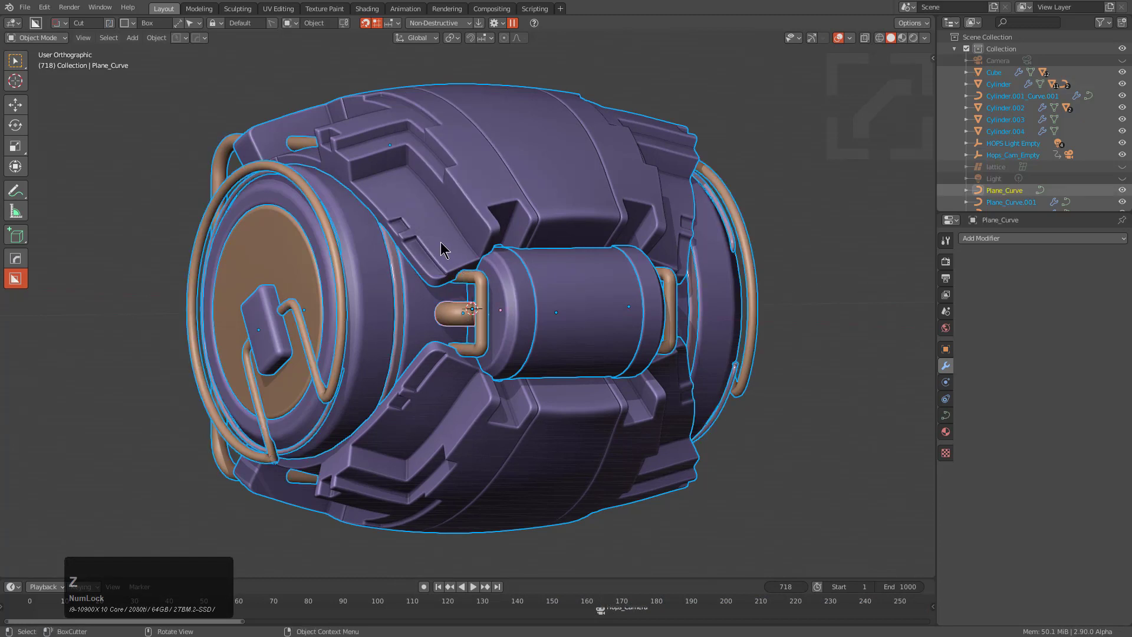
Convert all selected barrel parts with Visual Geometry to Mesh using the Select tool, and examine the resulting topology in Edit Mode.
{"action": "key", "text": "w"}
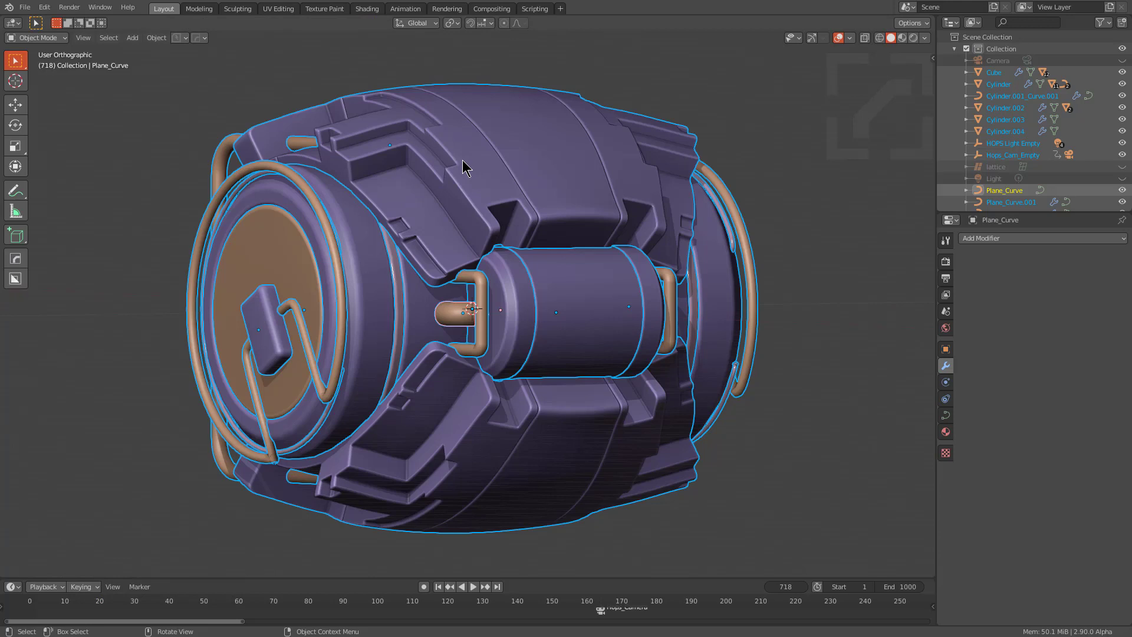
{"action": "key", "text": "ctrl+a"}
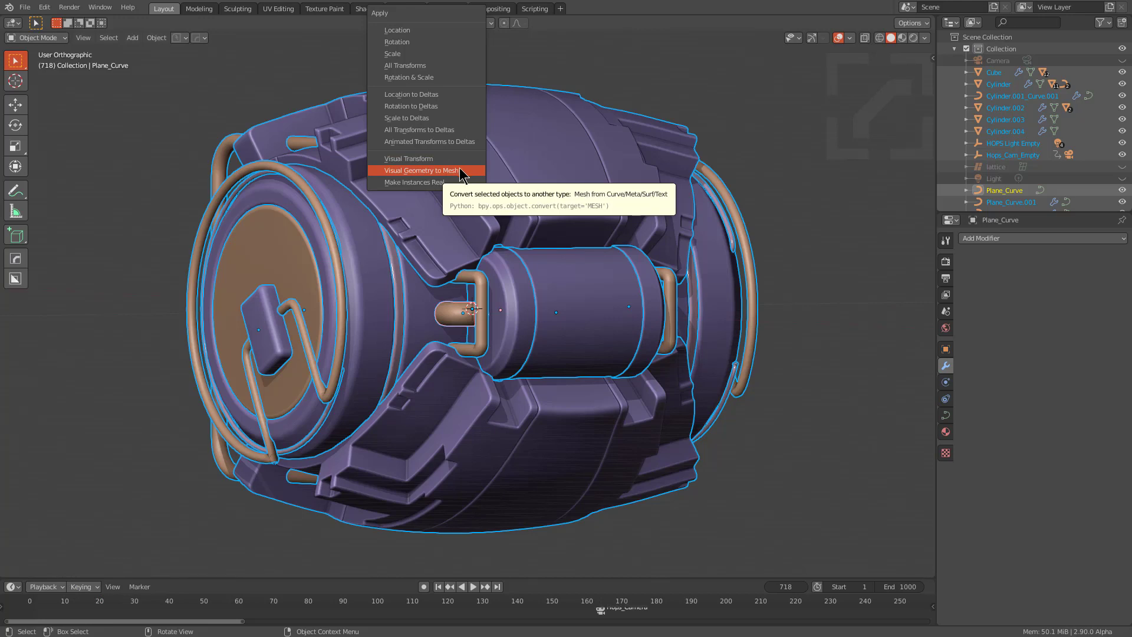
{"action": "left_click", "coordinate": [459, 170]}
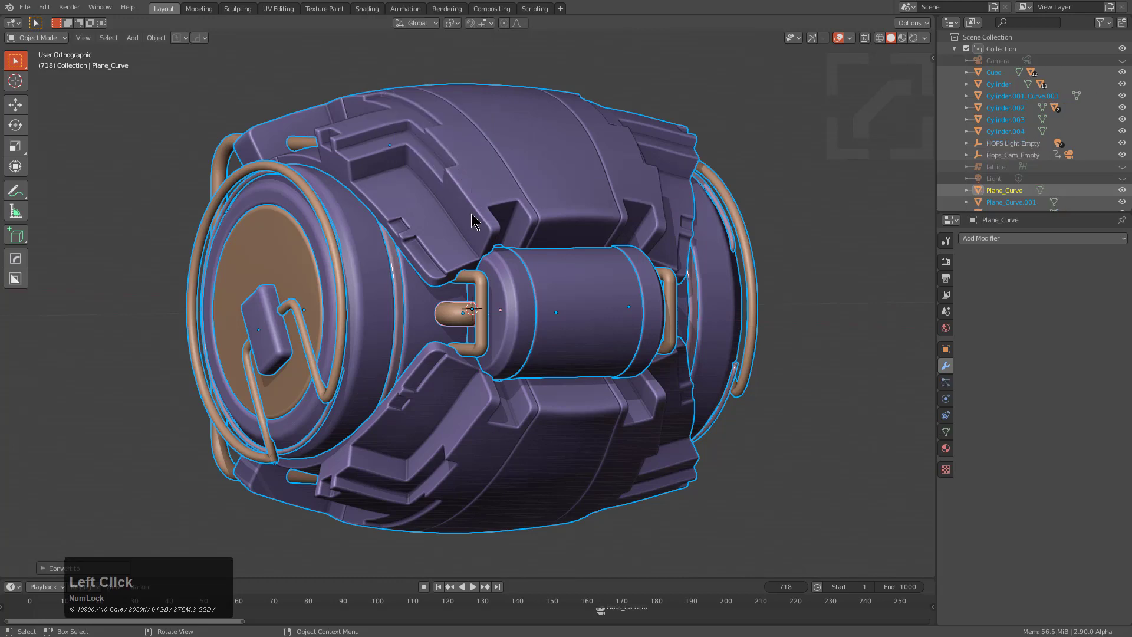
{"action": "key", "text": "Tab"}
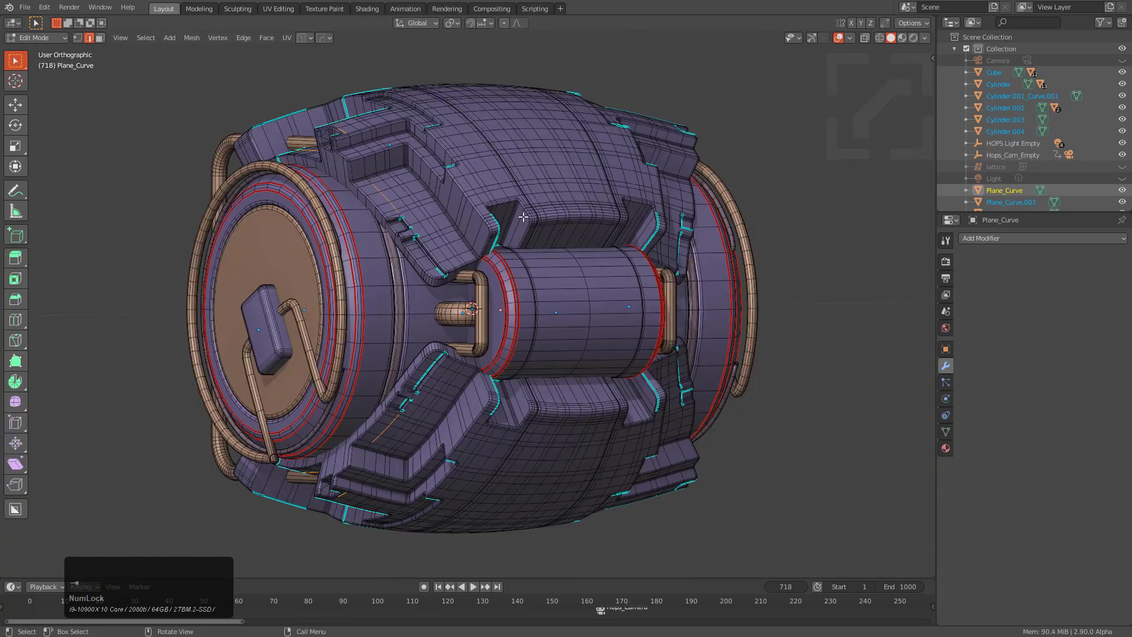
{"action": "key", "text": "Tab"}
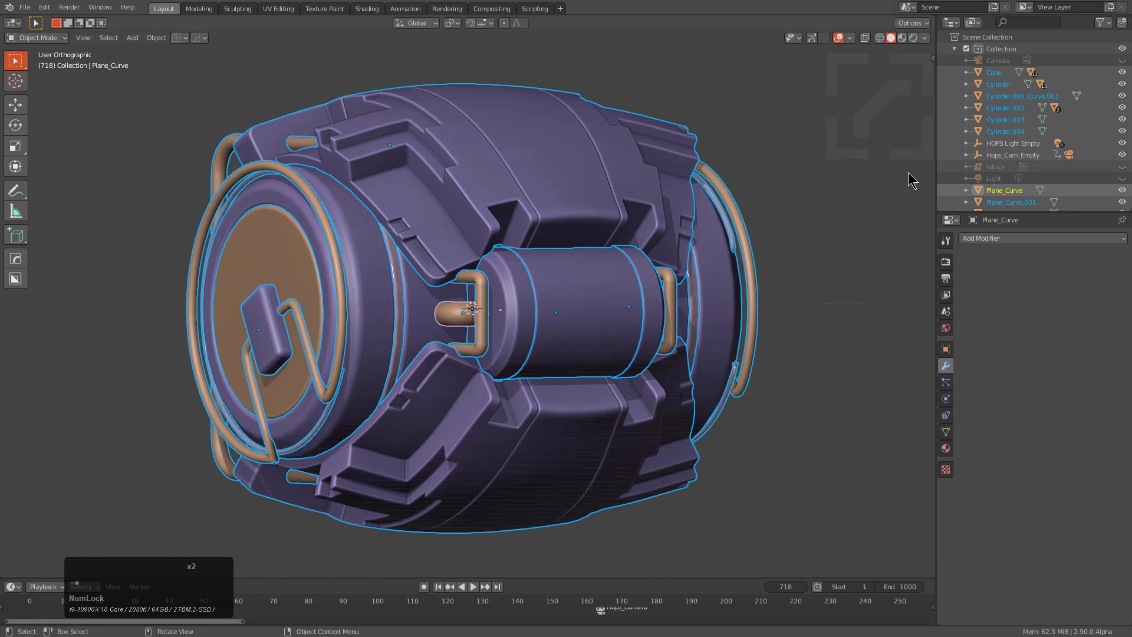
Inspect the modifier stacks of the outer shell, side cylinder and small handles by selecting them individually.
{"action": "left_click", "coordinate": [677, 277]}
{"action": "left_click", "coordinate": [629, 209]}
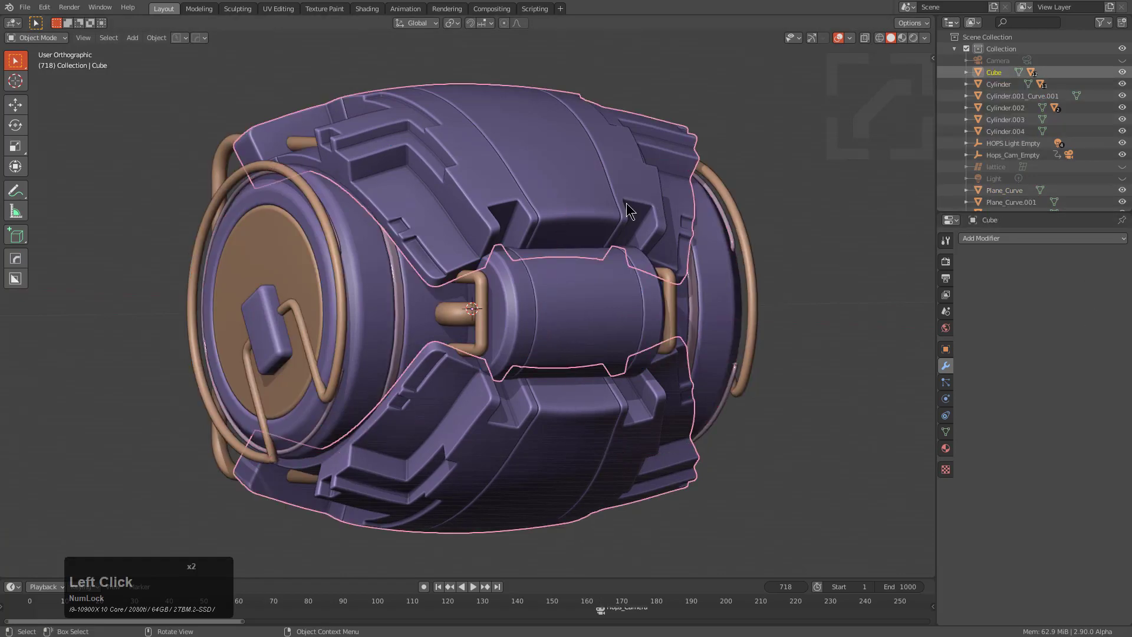
{"action": "left_click", "coordinate": [543, 281]}
{"action": "left_click", "coordinate": [480, 299]}
{"action": "left_click", "coordinate": [479, 300]}
{"action": "left_click", "coordinate": [412, 302]}
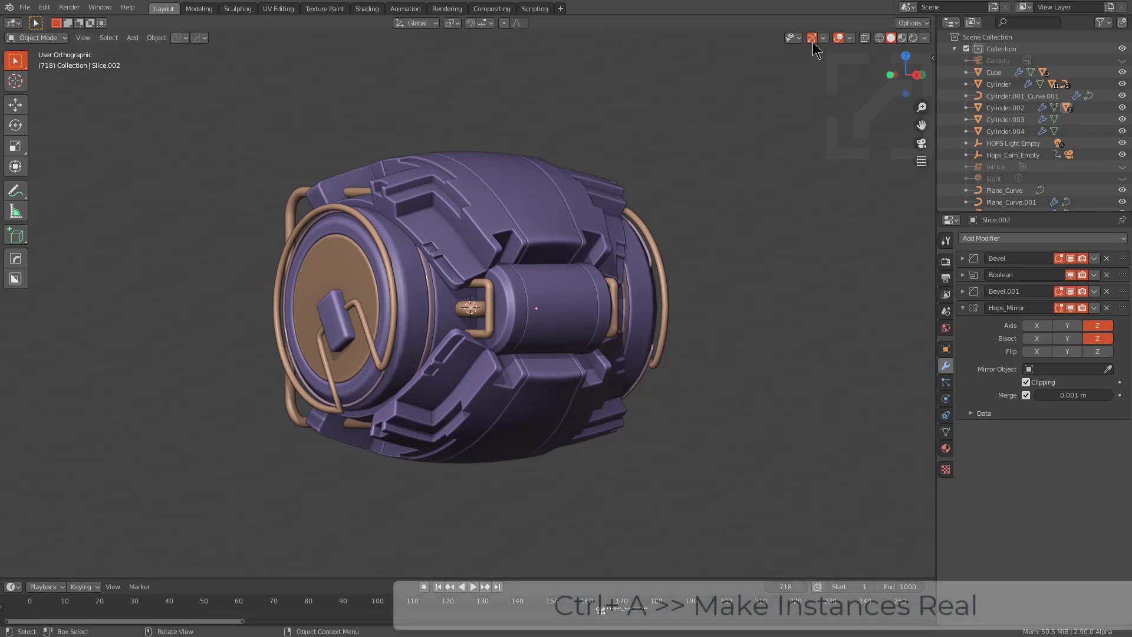
Box-select the whole barrel, group its objects in a new collection named Cylinoid, and save the file.
{"action": "middle_click_drag", "start_coordinate": [584, 271], "coordinate": [535, 263]}
{"action": "key", "text": "b"}
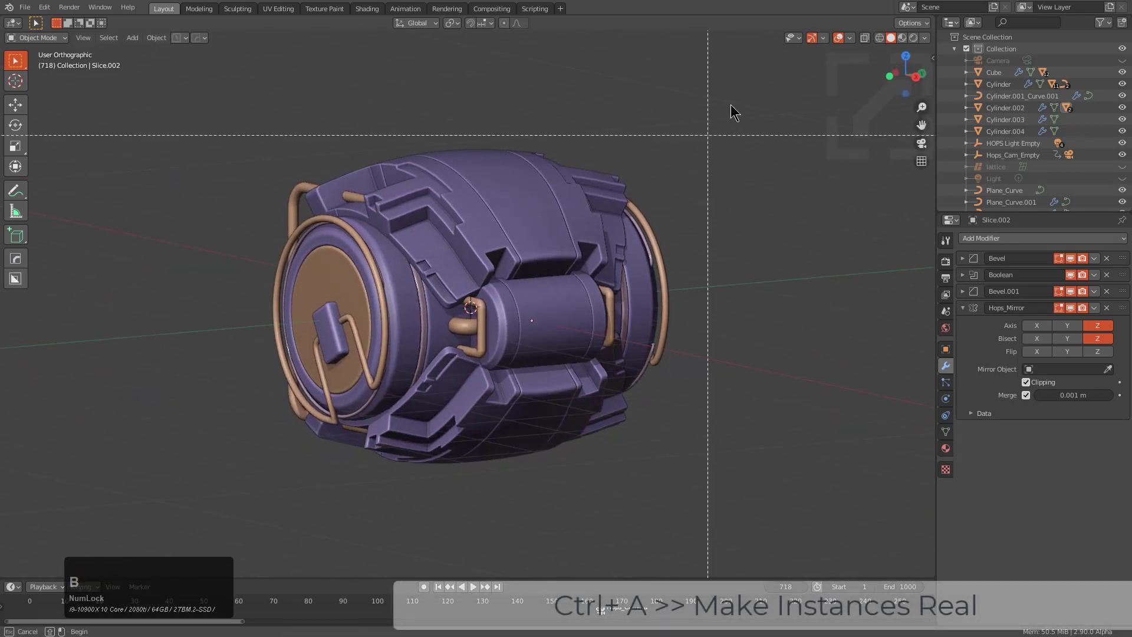
{"action": "left_click_drag", "start_coordinate": [745, 83], "coordinate": [221, 499]}
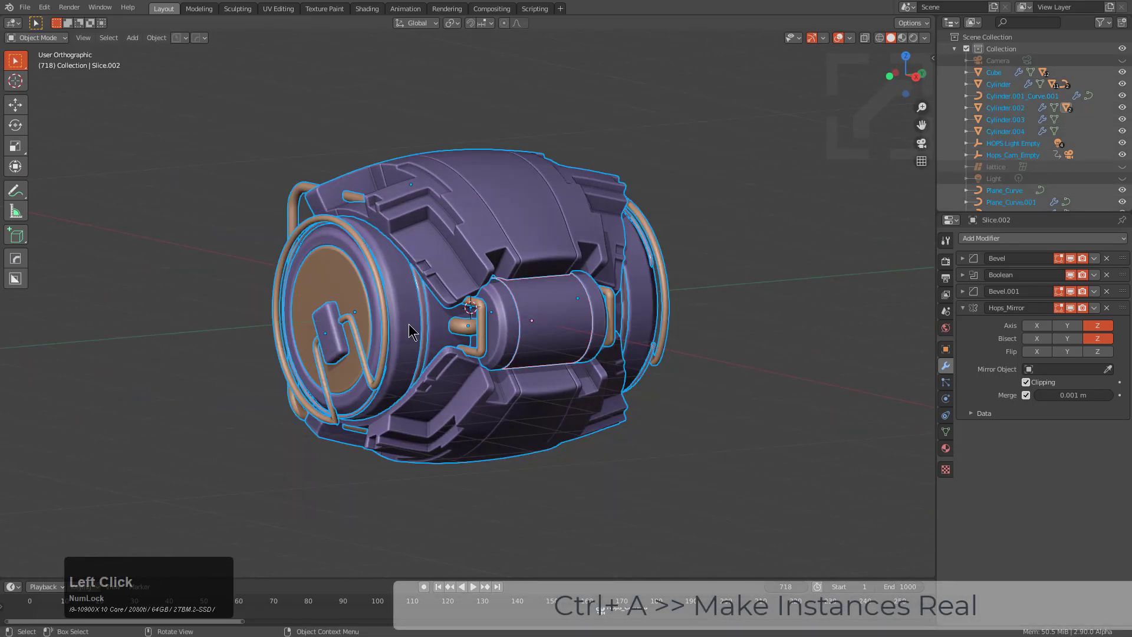
{"action": "key", "text": "ctrl"}
{"action": "middle_click_drag", "start_coordinate": [528, 308], "coordinate": [530, 324]}
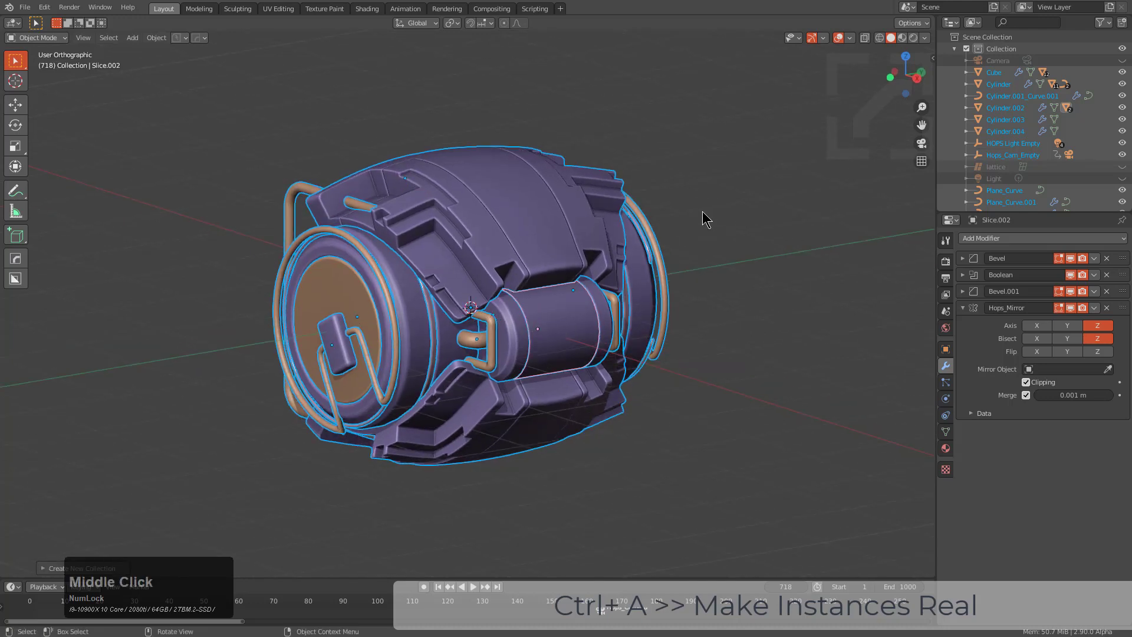
{"action": "key", "text": "F6"}
{"action": "left_click", "coordinate": [812, 230]}
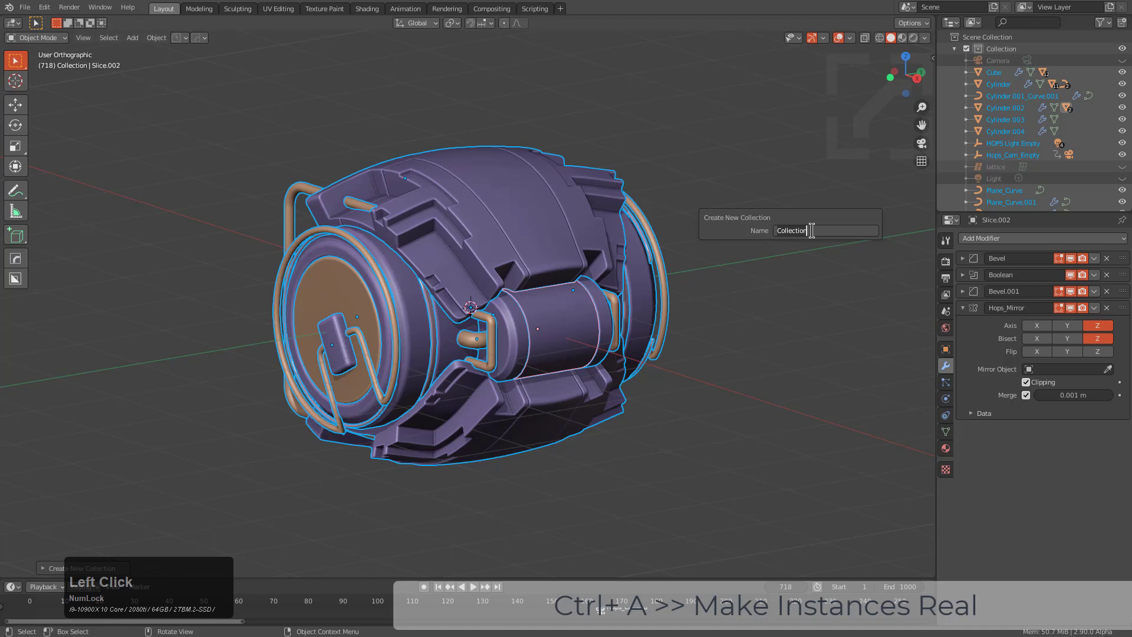
{"action": "type", "text": "Cy"}
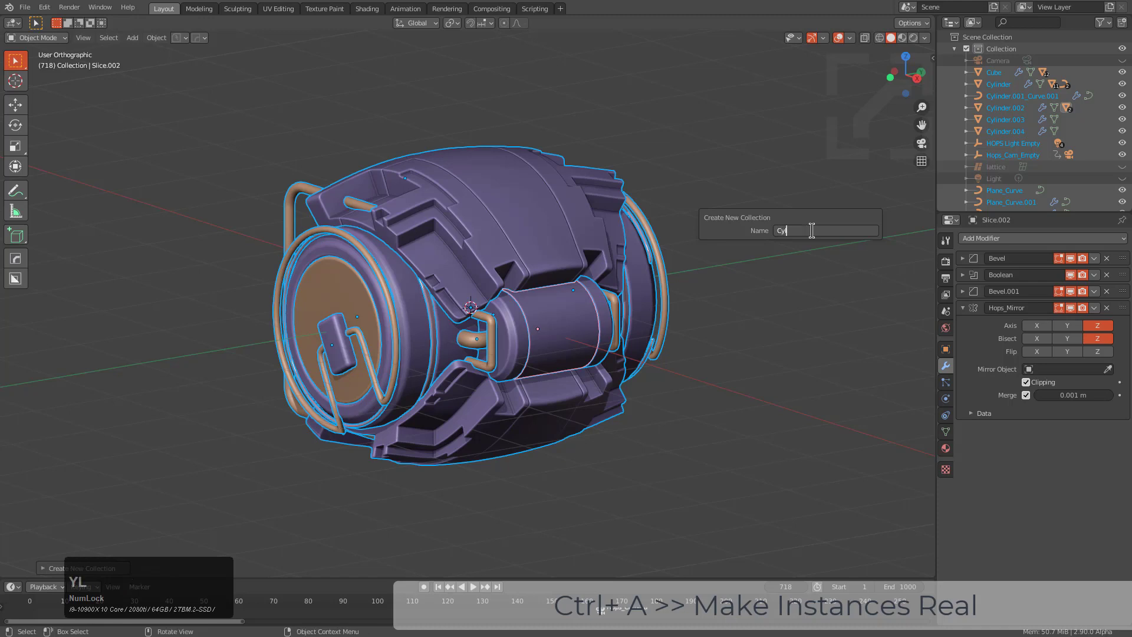
{"action": "type", "text": "linoid"}
{"action": "key", "text": "Return"}
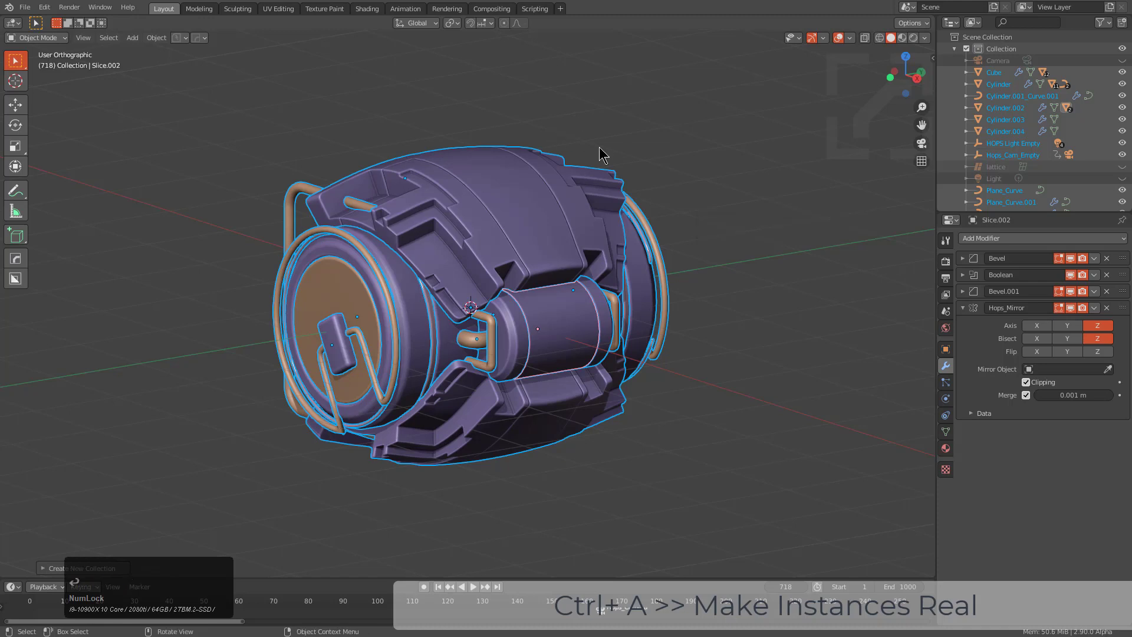
{"action": "key", "text": "ctrl+s"}
Add a Cylinoid collection instance beside the barrel and trackball-rotate it to about -1°, 21° and 55° in X, Y and Z.
{"action": "scroll", "coordinate": [570, 264], "scroll_direction": "down", "scroll_amount": 3}
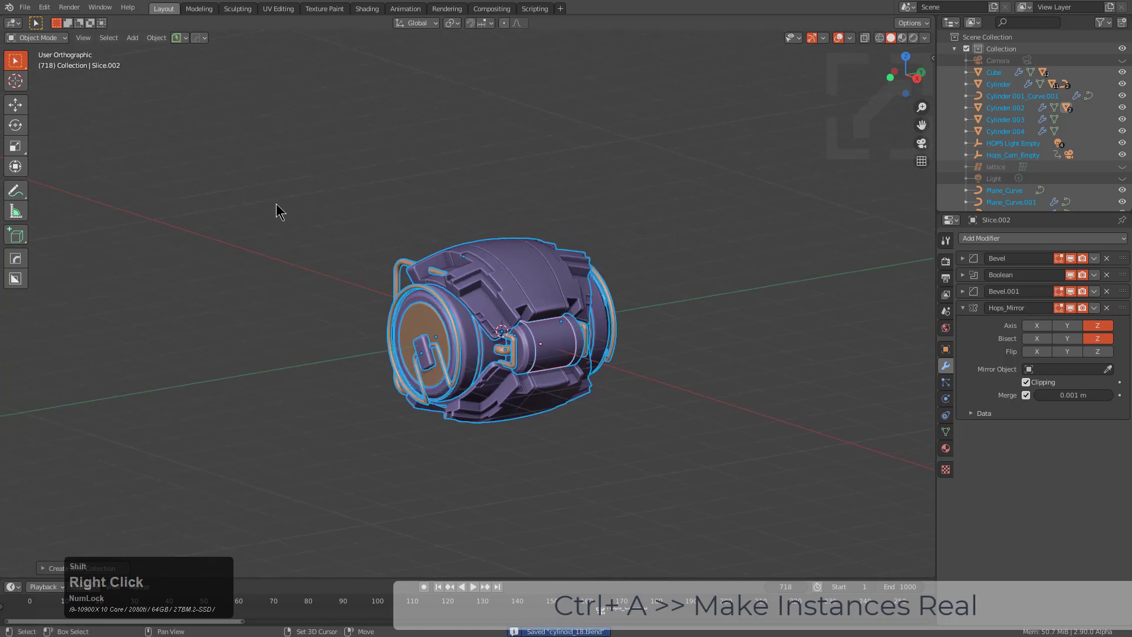
{"action": "key", "text": "shift+a"}
{"action": "mouse_move", "coordinate": [273, 430]}
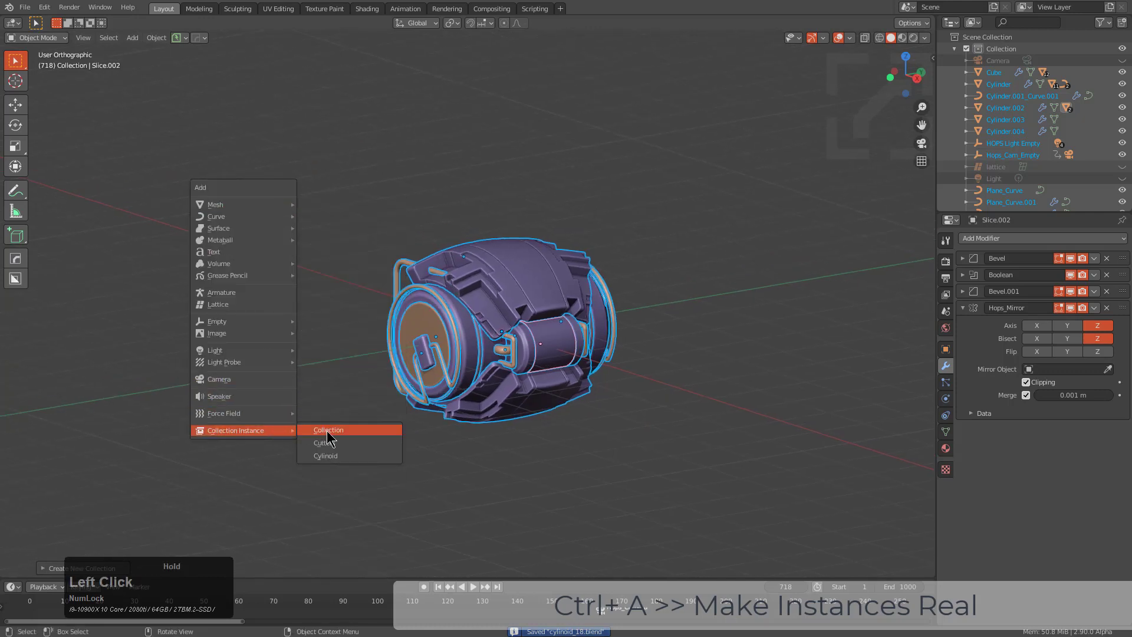
{"action": "left_click", "coordinate": [341, 458]}
{"action": "scroll", "coordinate": [306, 234], "scroll_direction": "up", "scroll_amount": 3}
{"action": "key", "text": "r"}
{"action": "key", "text": "r"}
{"action": "left_click", "coordinate": [329, 239]}
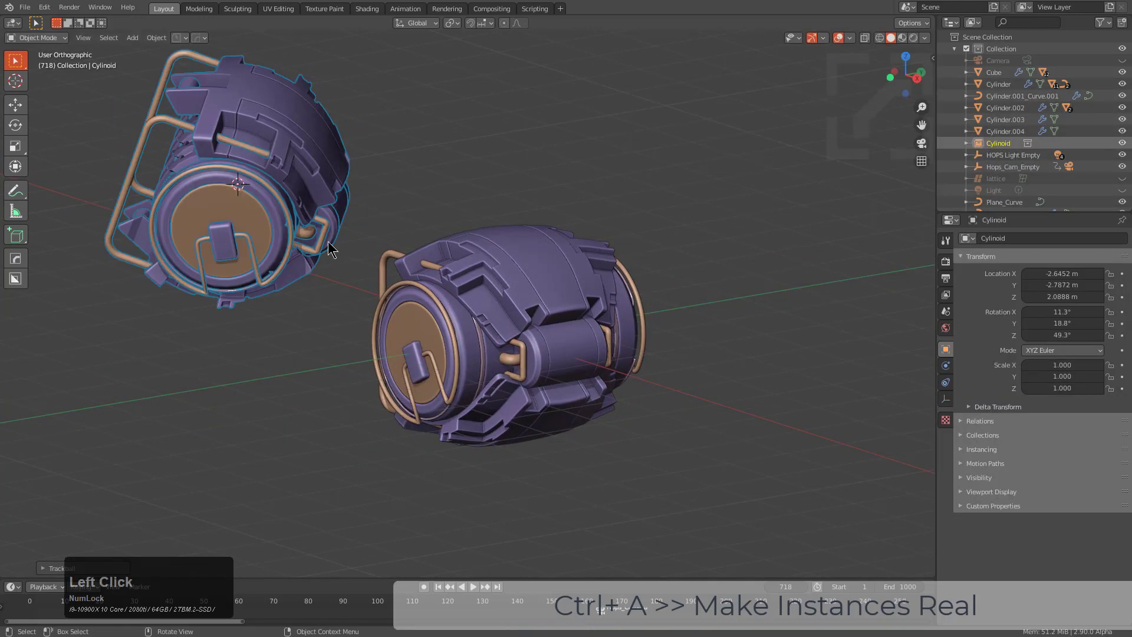
{"action": "key", "text": "alt+a"}
{"action": "middle_click_drag", "start_coordinate": [353, 248], "coordinate": [429, 274]}
{"action": "left_click", "coordinate": [427, 273]}
Duplicate the Cylinoid instance to about X -4.5, Y -4.9, Z 3.2 m and trackball-rotate the copy to about -58°, 21°, 47°.
{"action": "key", "text": "shift+d"}
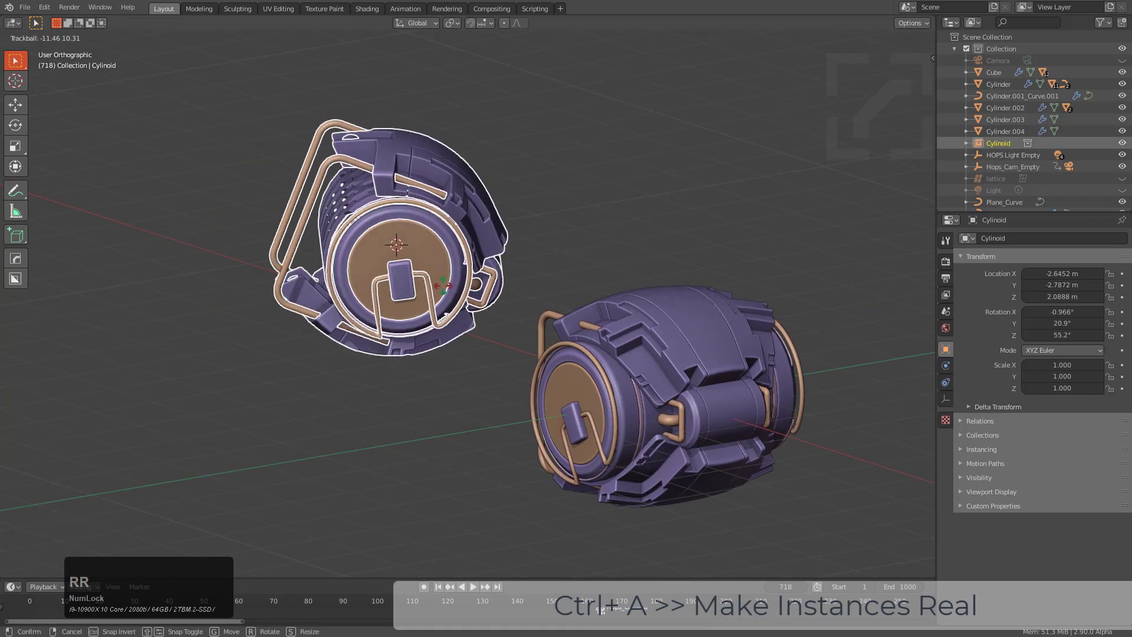
{"action": "left_click", "coordinate": [286, 233]}
{"action": "key", "text": "r"}
{"action": "key", "text": "r"}
{"action": "left_click", "coordinate": [352, 218]}
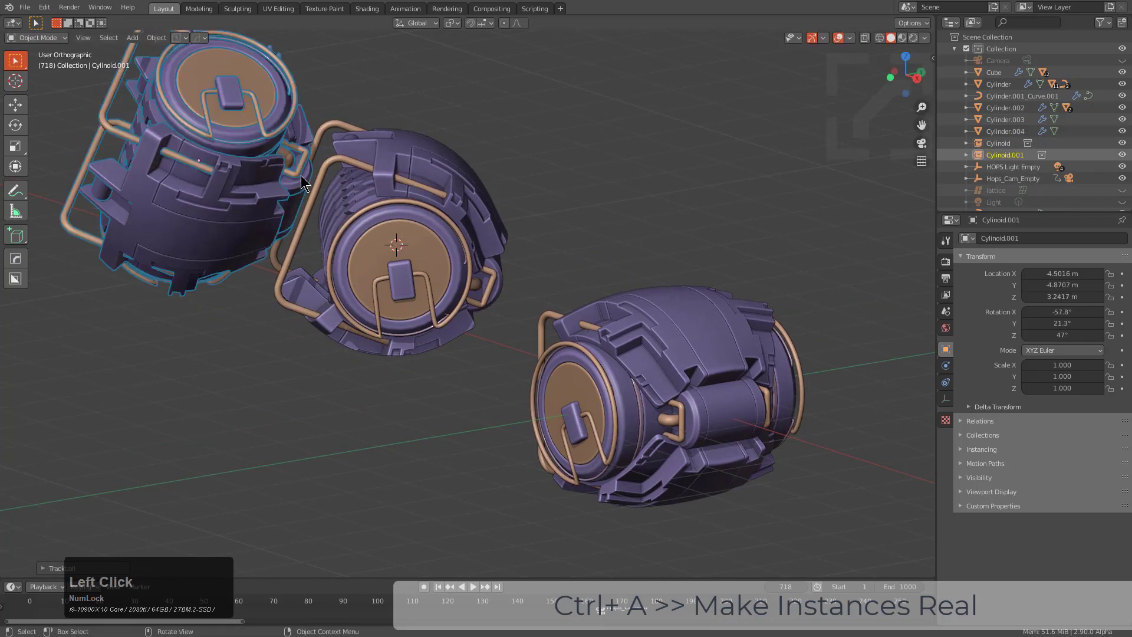
Select both Cylinoid collection instances and apply Make Instances Real to them.
{"action": "scroll", "coordinate": [342, 188], "scroll_direction": "up", "scroll_amount": 2}
{"action": "middle_click_drag", "start_coordinate": [580, 315], "coordinate": [551, 307]}
{"action": "scroll", "coordinate": [547, 309], "scroll_direction": "down", "scroll_amount": 2}
{"action": "left_click", "coordinate": [543, 310], "text": "shift"}
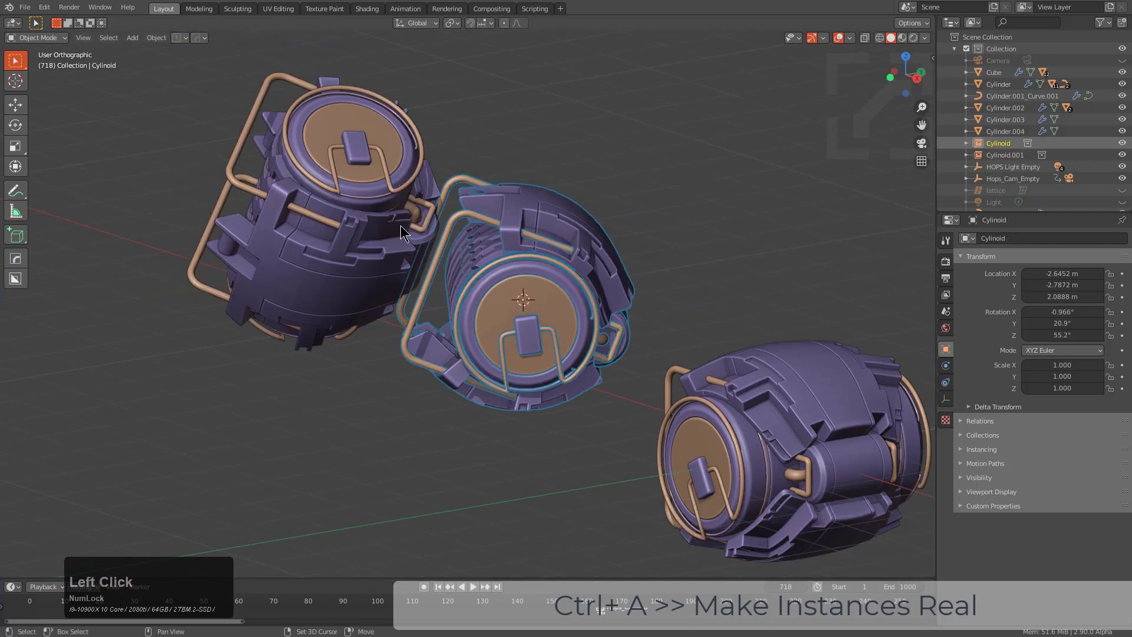
{"action": "middle_click_drag", "start_coordinate": [406, 234], "coordinate": [413, 238]}
{"action": "scroll", "coordinate": [460, 247], "scroll_direction": "up", "scroll_amount": 2}
{"action": "middle_click_drag", "start_coordinate": [508, 266], "coordinate": [546, 282]}
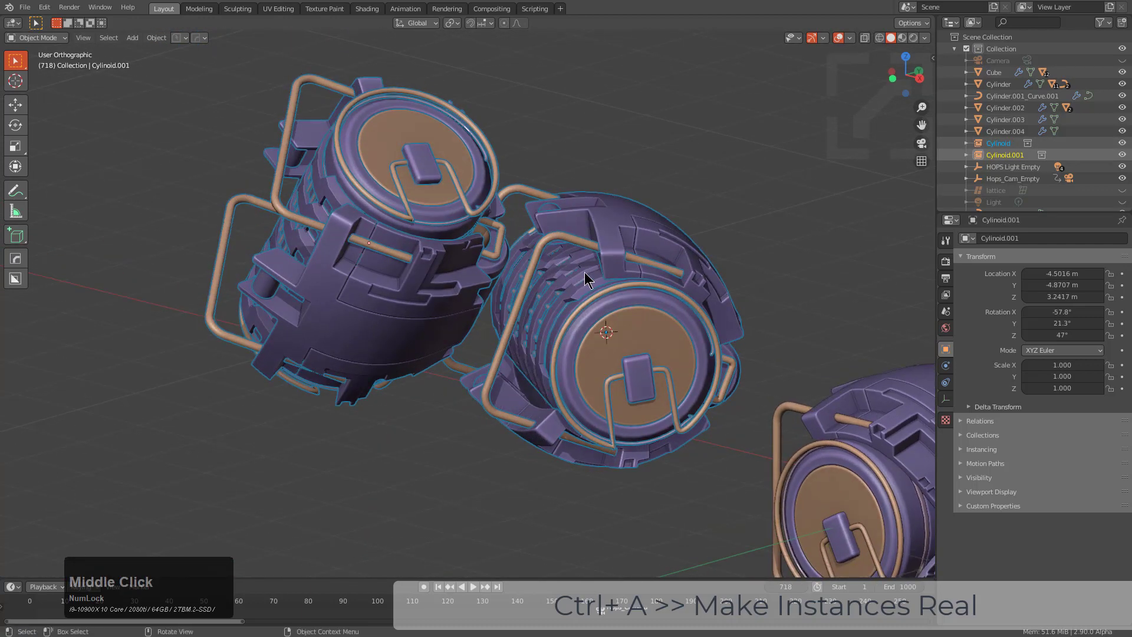
{"action": "key", "text": "ctrl+a"}
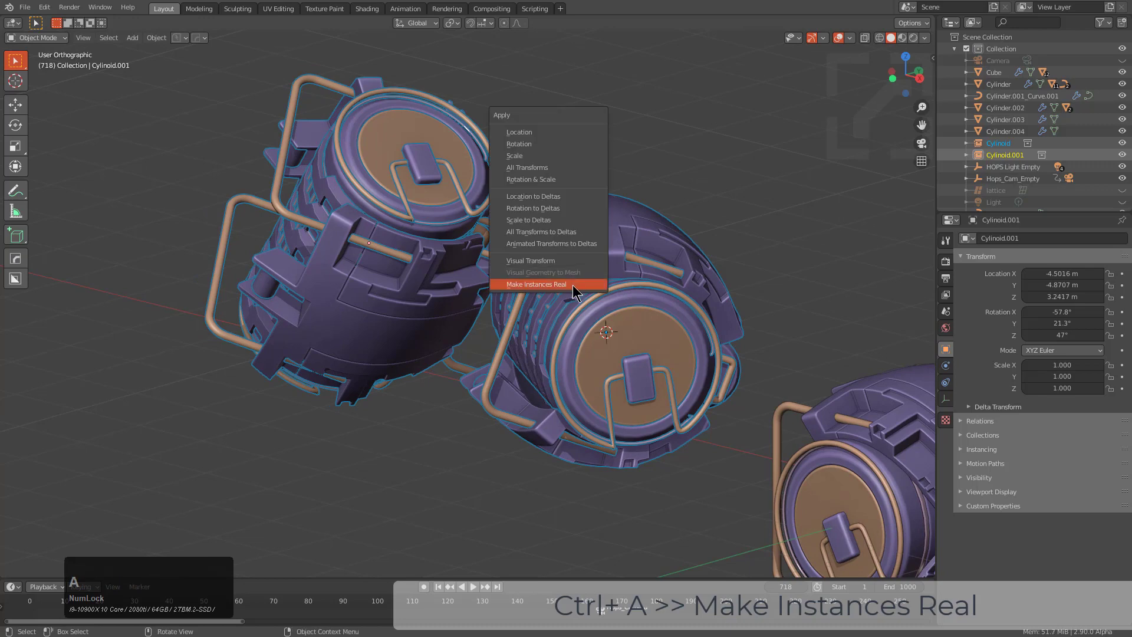
{"action": "left_click", "coordinate": [572, 285]}
Examine the two barrels' separated parts up close, and undo Make Instances Real.
{"action": "middle_click_drag", "start_coordinate": [571, 284], "coordinate": [575, 293]}
{"action": "scroll", "coordinate": [573, 288], "scroll_direction": "up", "scroll_amount": 1}
{"action": "scroll", "coordinate": [573, 291], "scroll_direction": "up", "scroll_amount": 1}
{"action": "middle_click_drag", "start_coordinate": [541, 328], "coordinate": [554, 295]}
{"action": "key", "text": "ctrl+z"}
Try Make Instances Real on the middle Cylinoid instance alone, and undo it.
{"action": "middle_click_drag", "start_coordinate": [430, 315], "coordinate": [600, 331]}
{"action": "left_click", "coordinate": [501, 324]}
{"action": "key", "text": "ctrl+a"}
{"action": "left_click", "coordinate": [557, 309]}
{"action": "key", "text": "ctrl+z"}
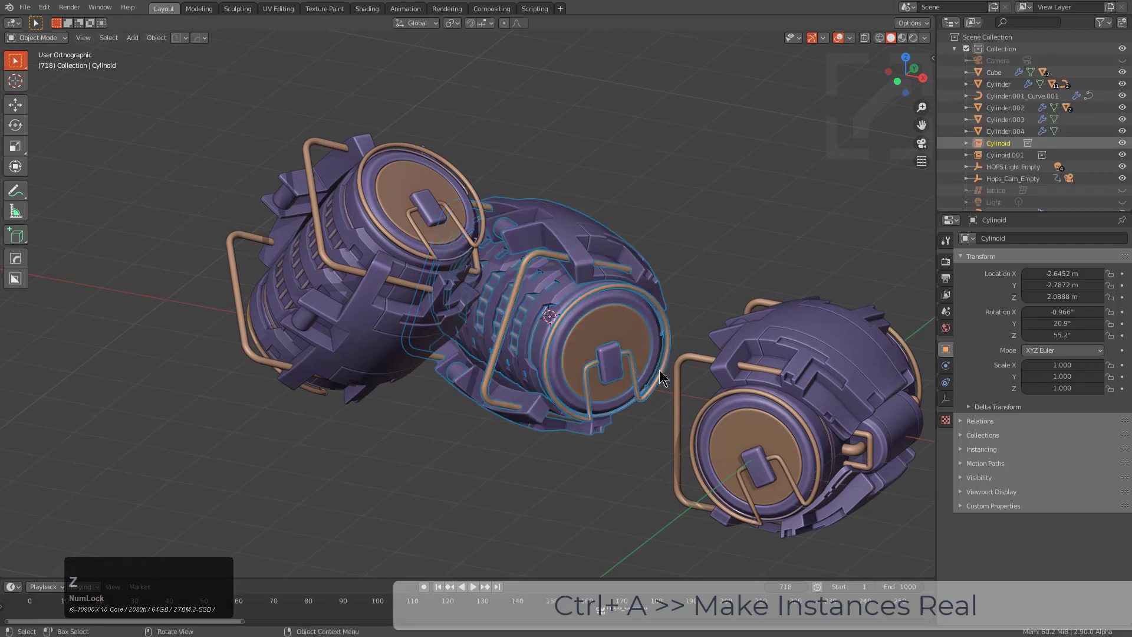
Select all parts of the original barrel with the outer shell active and convert them with Visual Geometry to Mesh.
{"action": "middle_click_drag", "start_coordinate": [659, 370], "coordinate": [558, 359]}
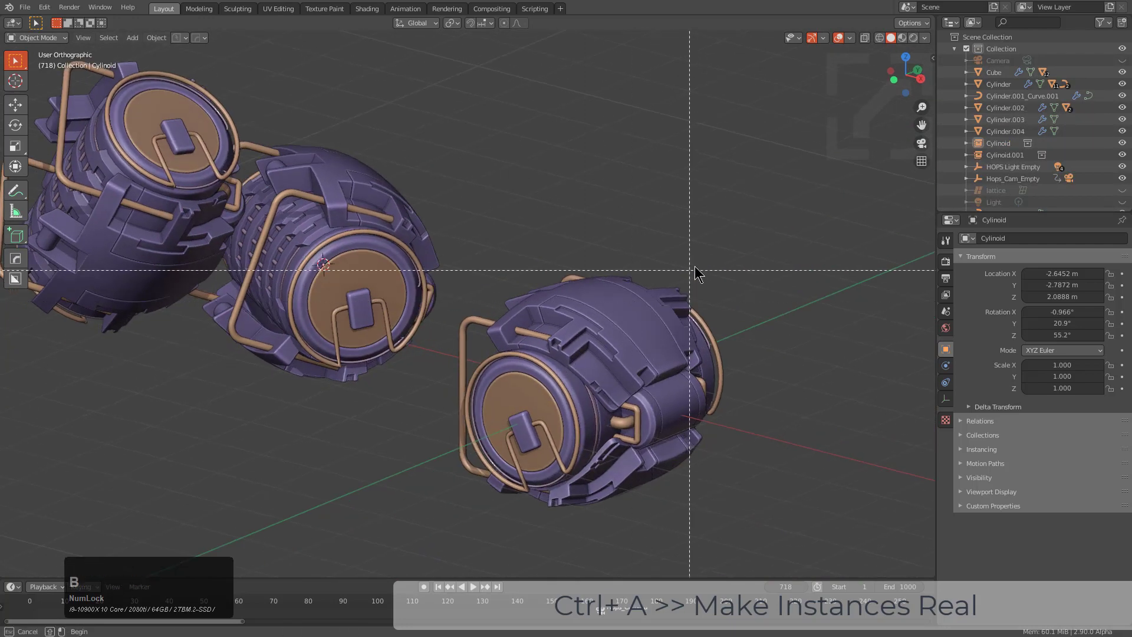
{"action": "left_click_drag", "start_coordinate": [767, 236], "coordinate": [510, 519]}
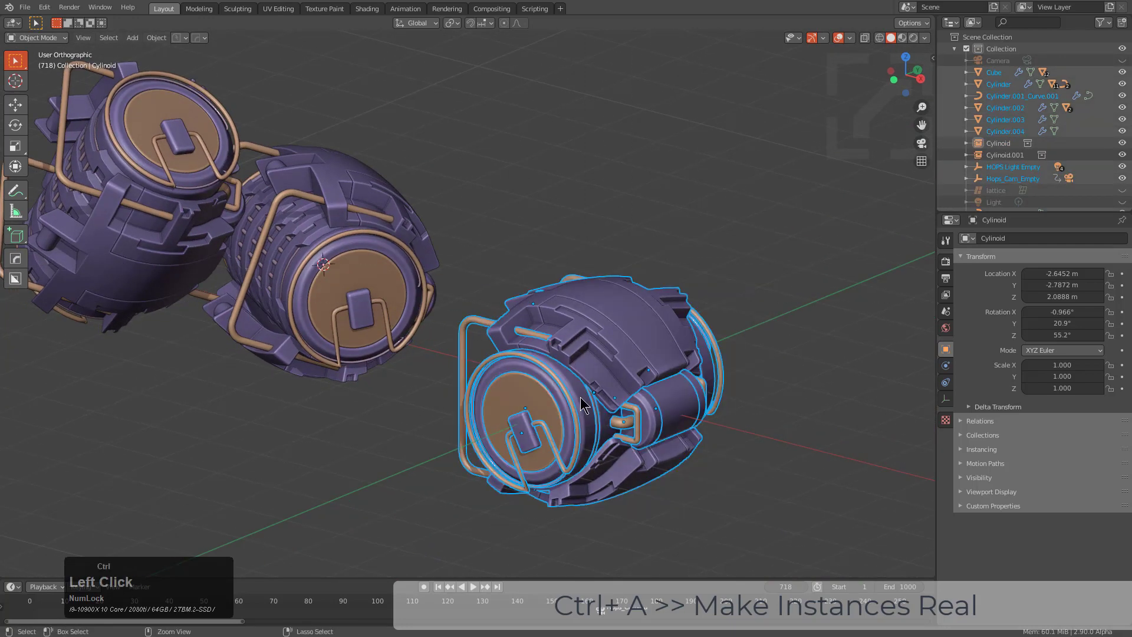
{"action": "key", "text": "ctrl+a"}
{"action": "left_click", "coordinate": [620, 357], "text": "shift"}
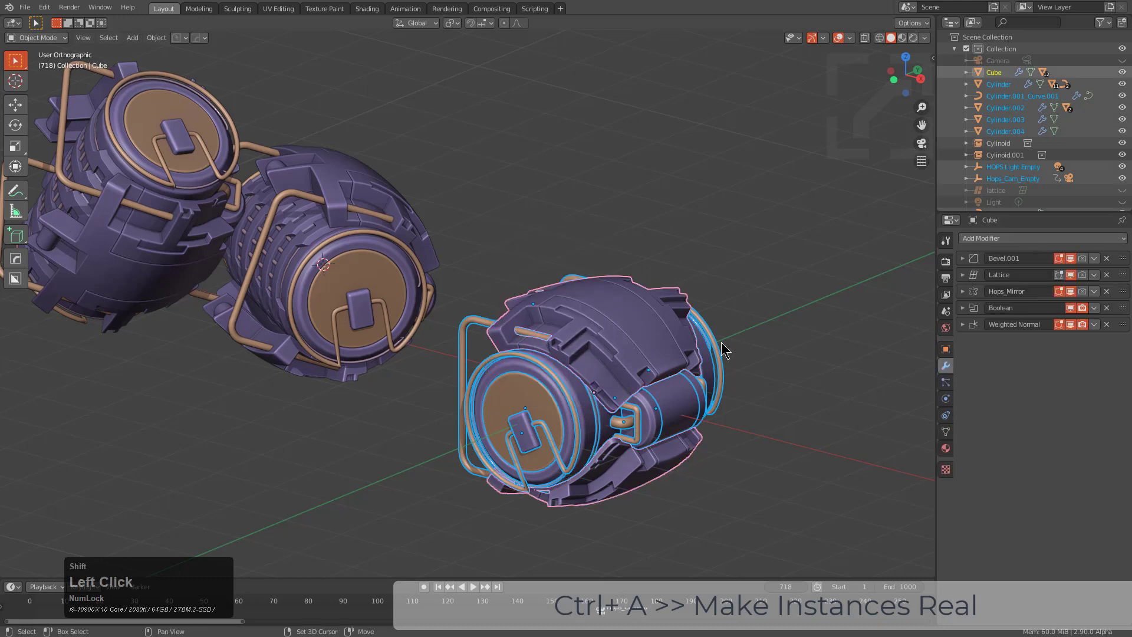
{"action": "key", "text": "ctrl+a"}
{"action": "left_click", "coordinate": [681, 333]}
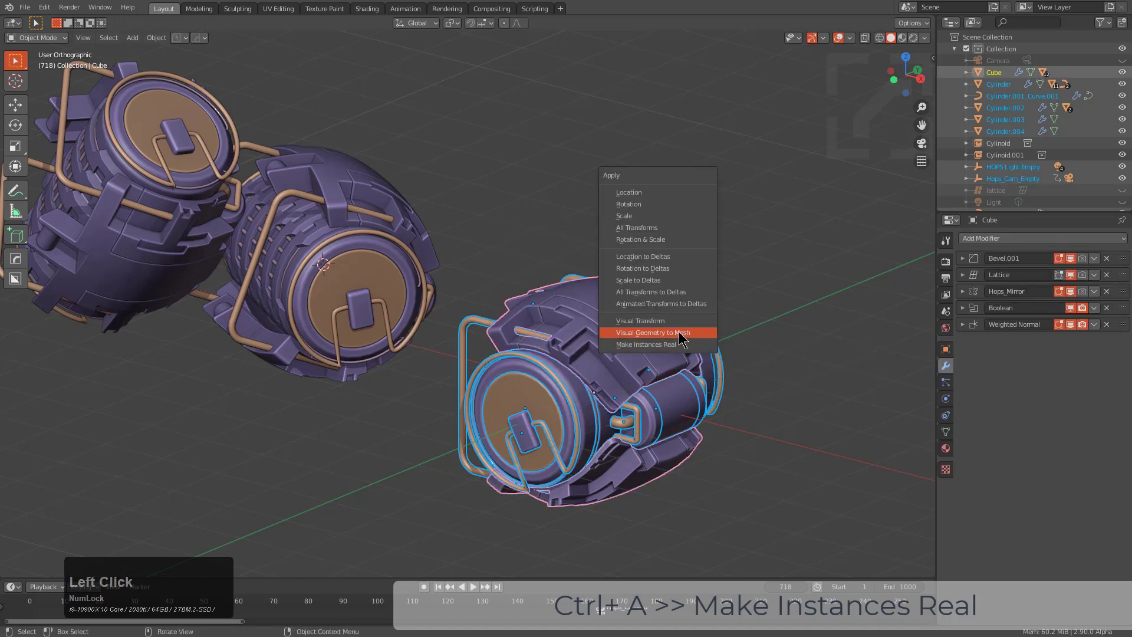
Clear the selection and apply Make Instances Real to the middle Cylinoid instance.
{"action": "scroll", "coordinate": [562, 316], "scroll_direction": "up", "scroll_amount": 2}
{"action": "left_click", "coordinate": [525, 285]}
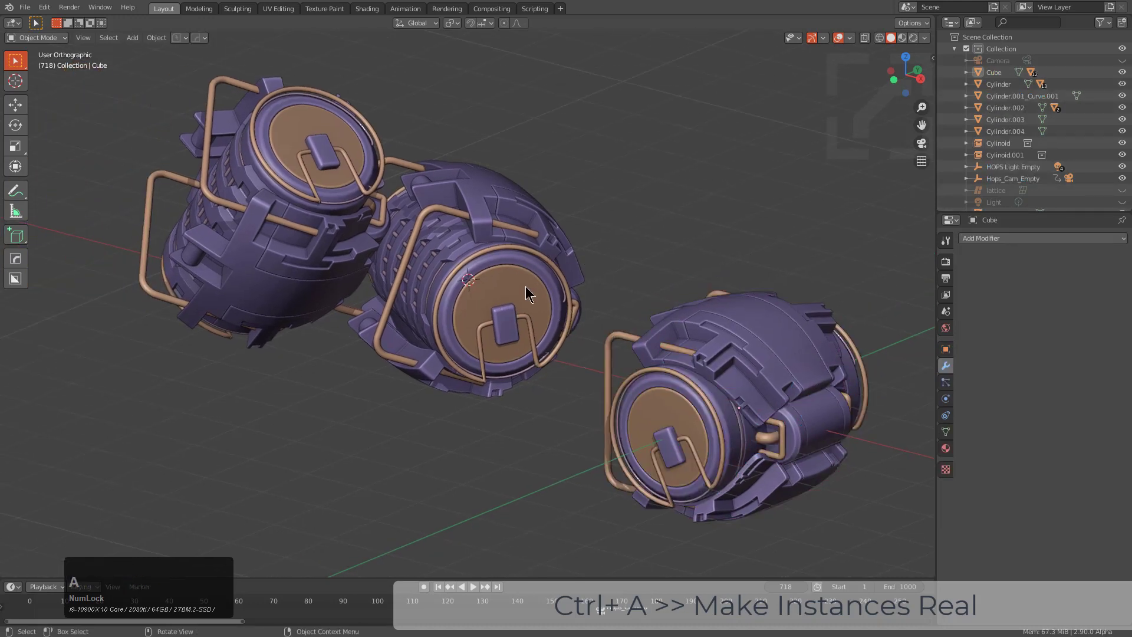
{"action": "key", "text": "ctrl+a"}
{"action": "left_click", "coordinate": [509, 297]}
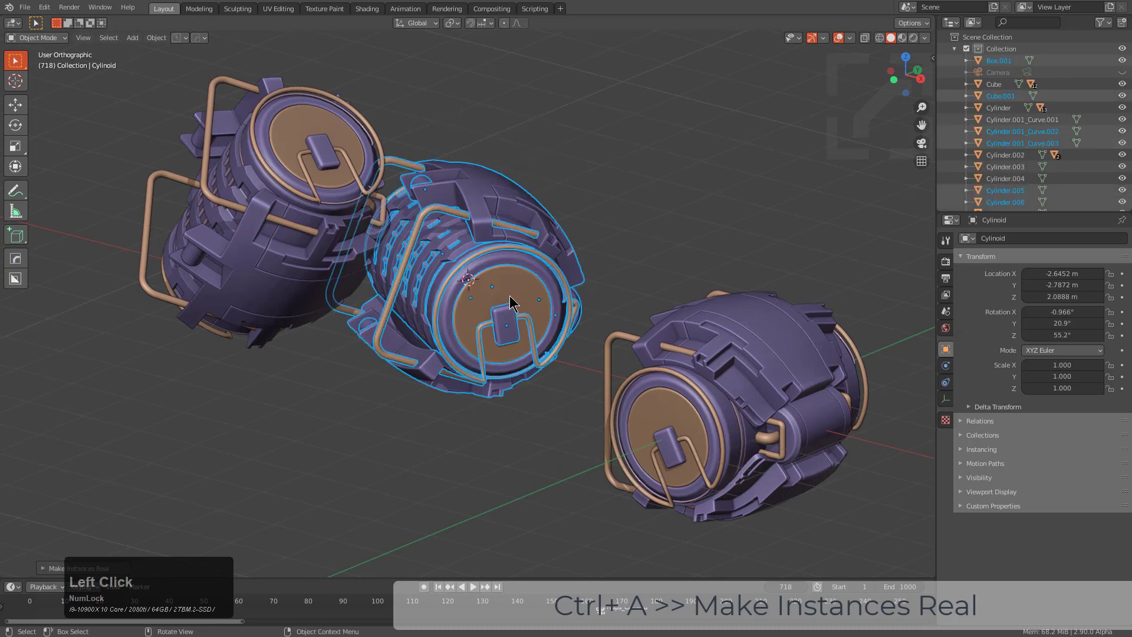
Apply Make Instances Real to the duplicated Cylinoid instance farthest from the original barrel.
{"action": "middle_click_drag", "start_coordinate": [510, 297], "coordinate": [461, 229]}
{"action": "left_click", "coordinate": [461, 228]}
{"action": "key", "text": "ctrl+a"}
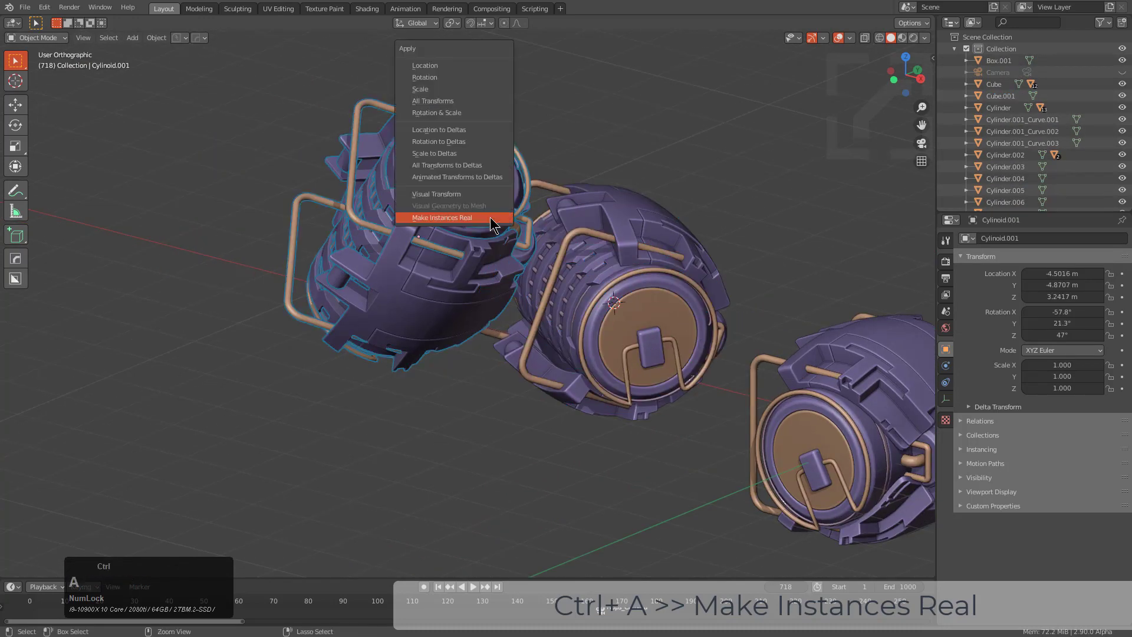
{"action": "left_click", "coordinate": [470, 214]}
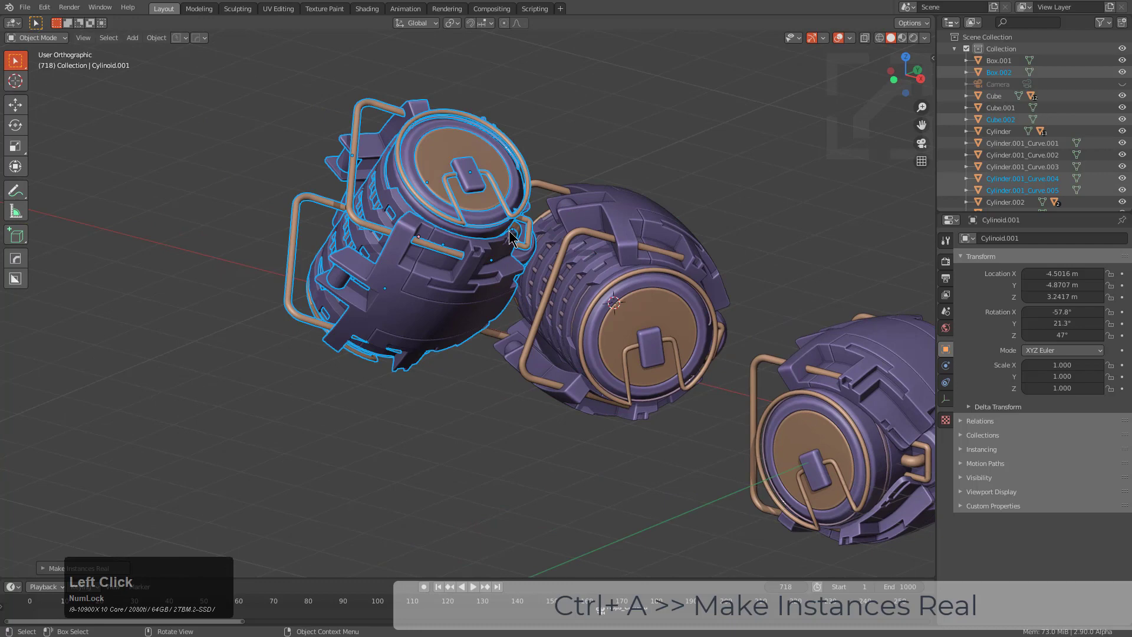
Examine the outer shell mesh of the farthest barrel copy in Edit Mode and up close in Object Mode.
{"action": "left_click", "coordinate": [465, 298]}
{"action": "key", "text": "Tab"}
{"action": "key", "text": "Tab"}
{"action": "middle_click_drag", "start_coordinate": [450, 300], "coordinate": [454, 271]}
{"action": "scroll", "coordinate": [465, 267], "scroll_direction": "up", "scroll_amount": 3}
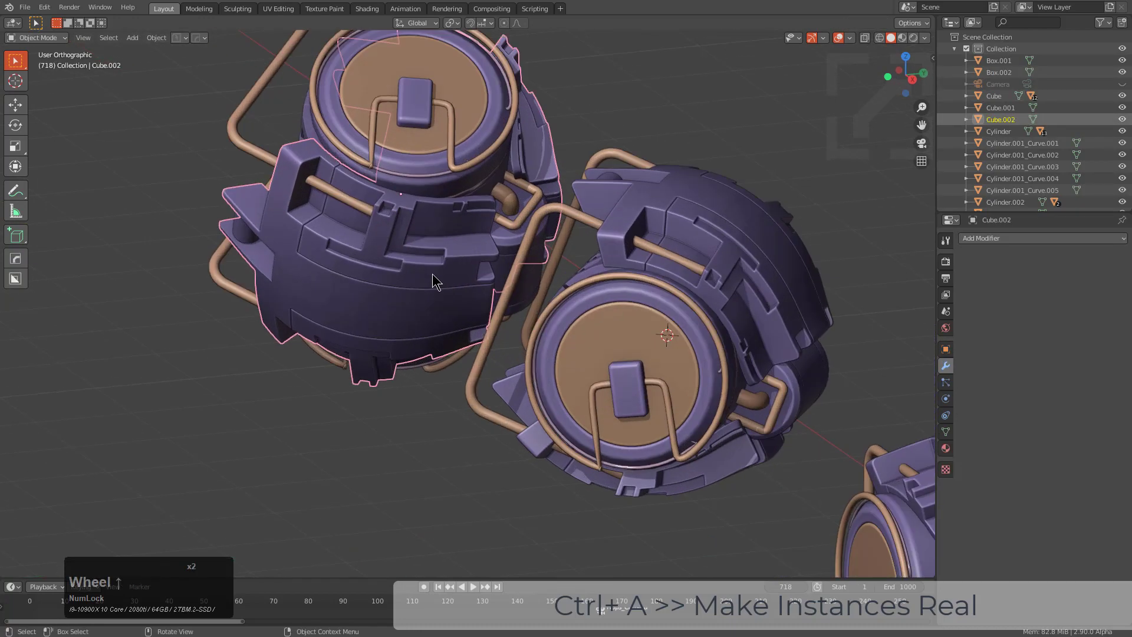
Try moving an edge of the barrel's outer shell in Edit Mode with proportional editing enlarged to a size of about 5.05.
{"action": "key", "text": "Tab"}
{"action": "left_click", "coordinate": [372, 298]}
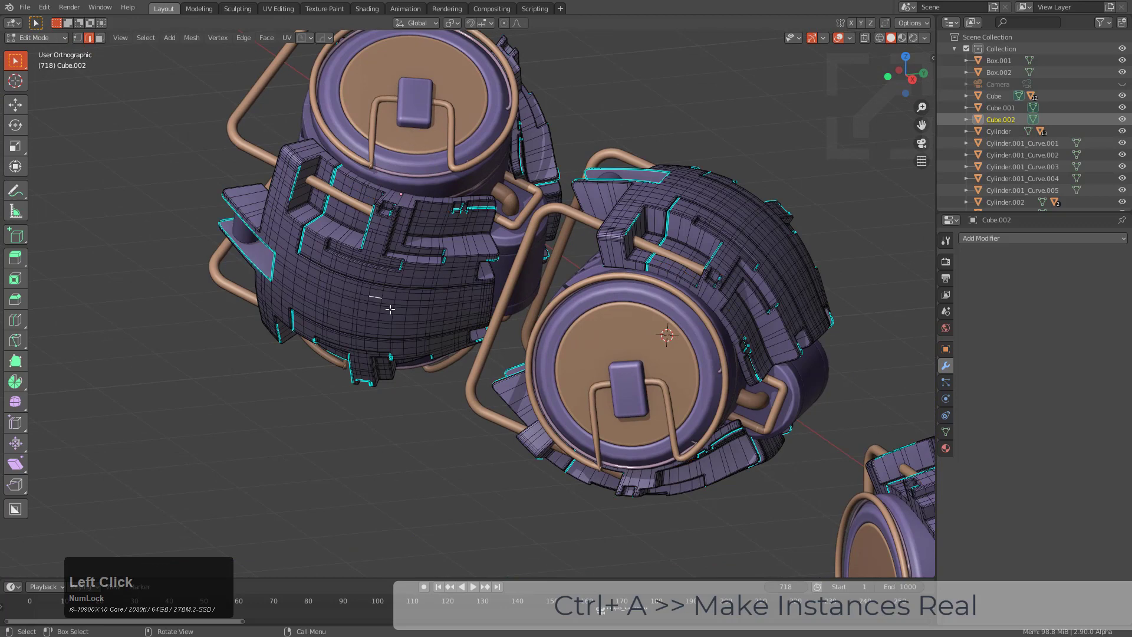
{"action": "middle_click_drag", "start_coordinate": [390, 309], "coordinate": [461, 347]}
{"action": "key", "text": "o"}
{"action": "key", "text": "g"}
{"action": "scroll", "coordinate": [460, 346], "scroll_direction": "down", "scroll_amount": 3}
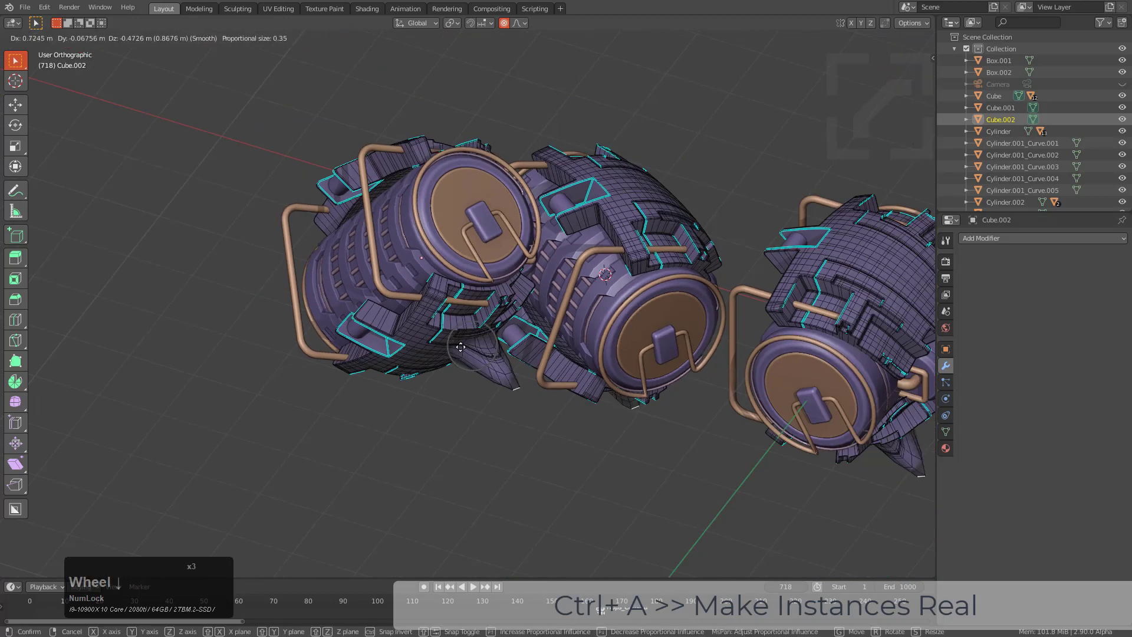
{"action": "scroll", "coordinate": [460, 347], "scroll_direction": "down", "scroll_amount": 20}
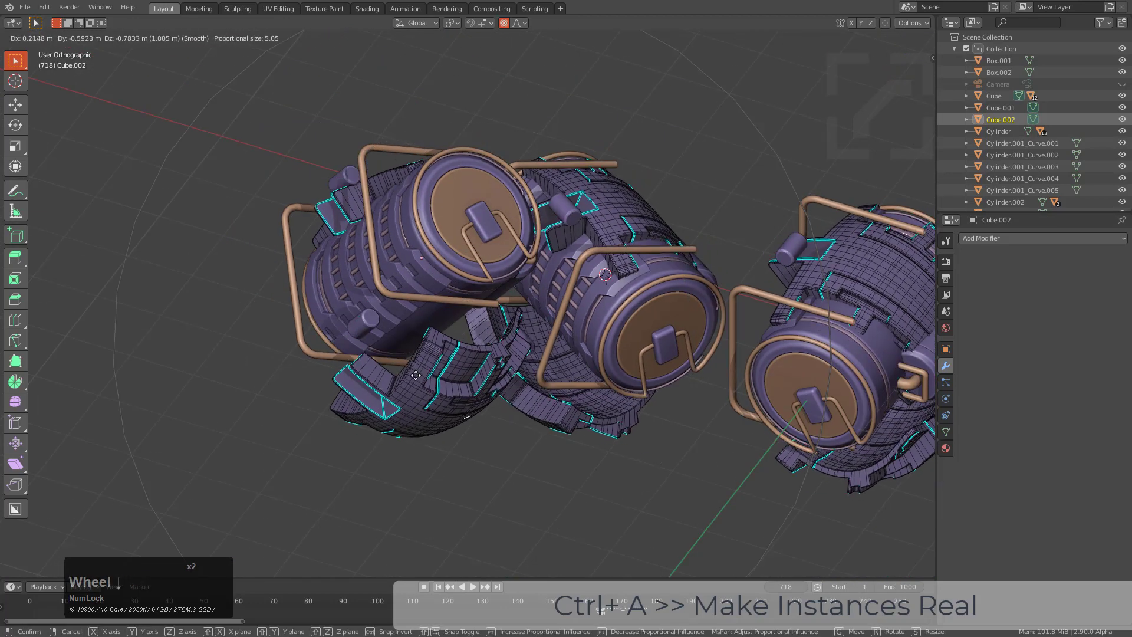
{"action": "right_click", "coordinate": [420, 366]}
{"action": "middle_click_drag", "start_coordinate": [419, 367], "coordinate": [610, 380]}
{"action": "key", "text": "g"}
{"action": "right_click", "coordinate": [518, 342]}
{"action": "key", "text": "Tab"}
Examine the three barrels from several angles and check individual parts of the middle barrel.
{"action": "scroll", "coordinate": [610, 380], "scroll_direction": "down", "scroll_amount": 3}
{"action": "middle_click_drag", "start_coordinate": [697, 415], "coordinate": [601, 441]}
{"action": "middle_click_drag", "start_coordinate": [563, 302], "coordinate": [865, 423]}
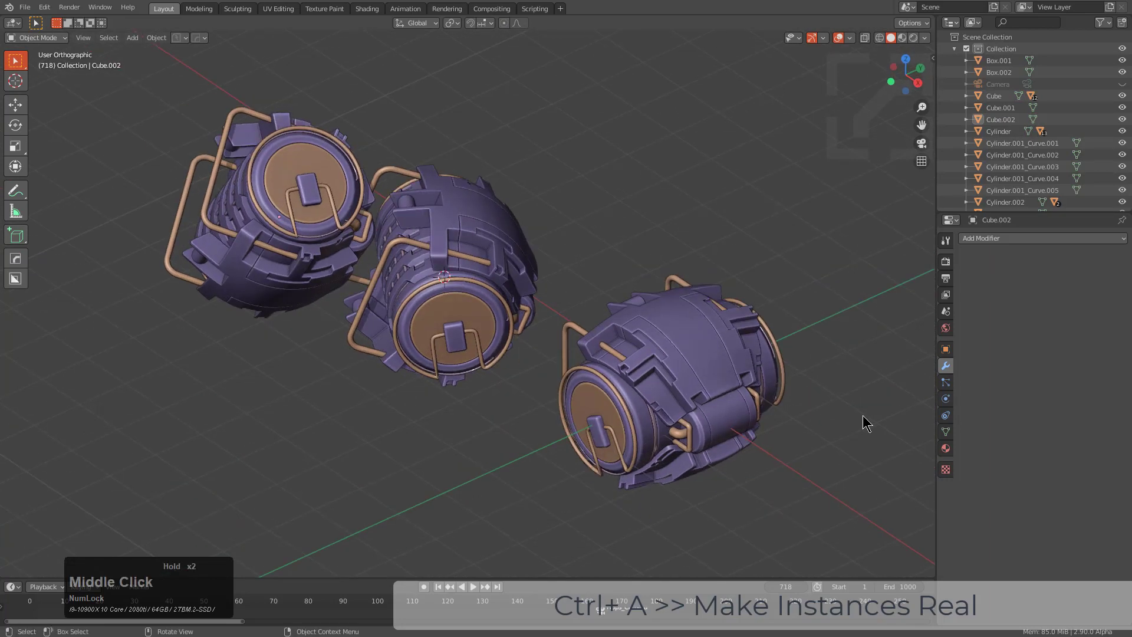
{"action": "middle_click_drag", "start_coordinate": [347, 219], "coordinate": [361, 200]}
{"action": "scroll", "coordinate": [366, 196], "scroll_direction": "up", "scroll_amount": 3}
{"action": "scroll", "coordinate": [530, 339], "scroll_direction": "down", "scroll_amount": 1}
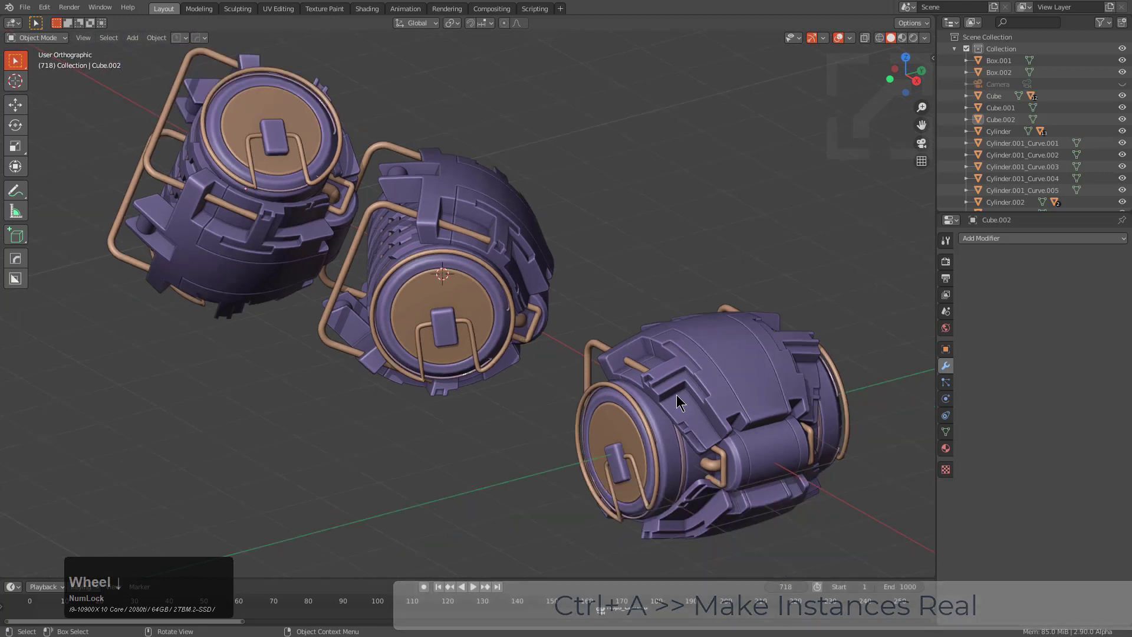
{"action": "left_click", "coordinate": [418, 293]}
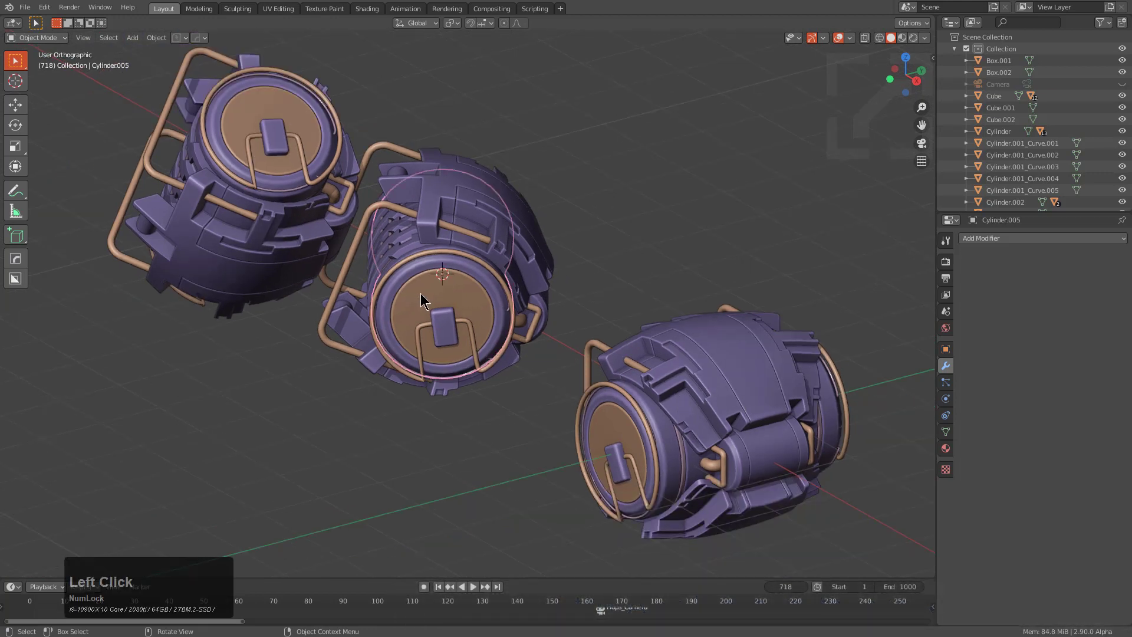
{"action": "left_click", "coordinate": [435, 241]}
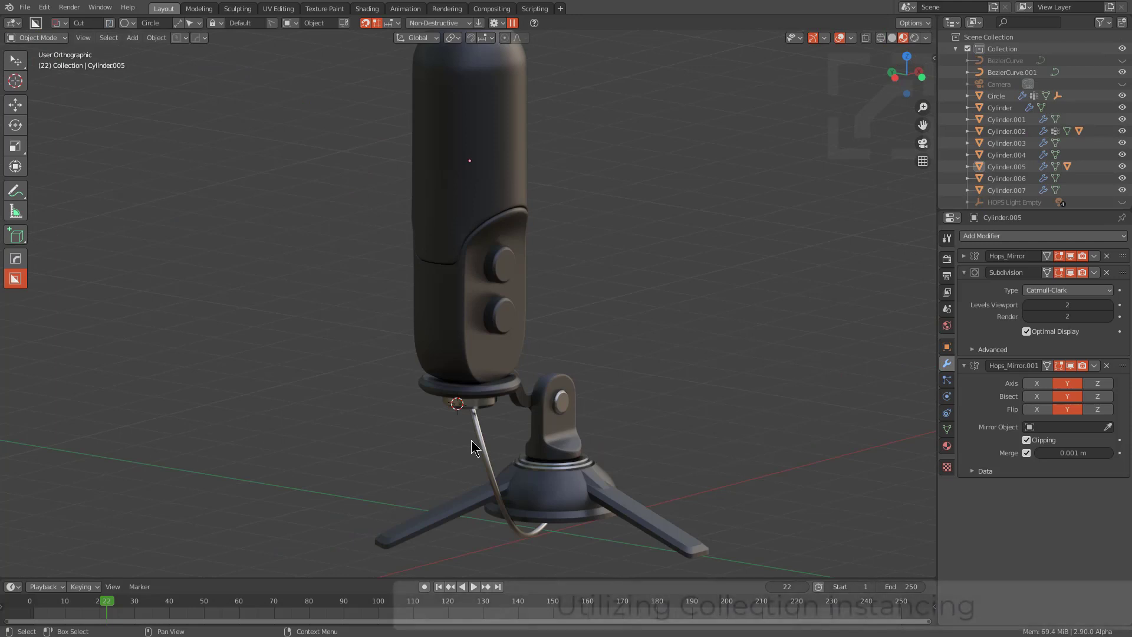
Select all microphone parts and group them into a new collection named MIC.
{"action": "mouse_move", "coordinate": [515, 412]}
{"action": "middle_mouse_down"}
{"action": "mouse_move", "coordinate": [505, 417]}
{"action": "mouse_move", "coordinate": [518, 417]}
{"action": "middle_mouse_up"}
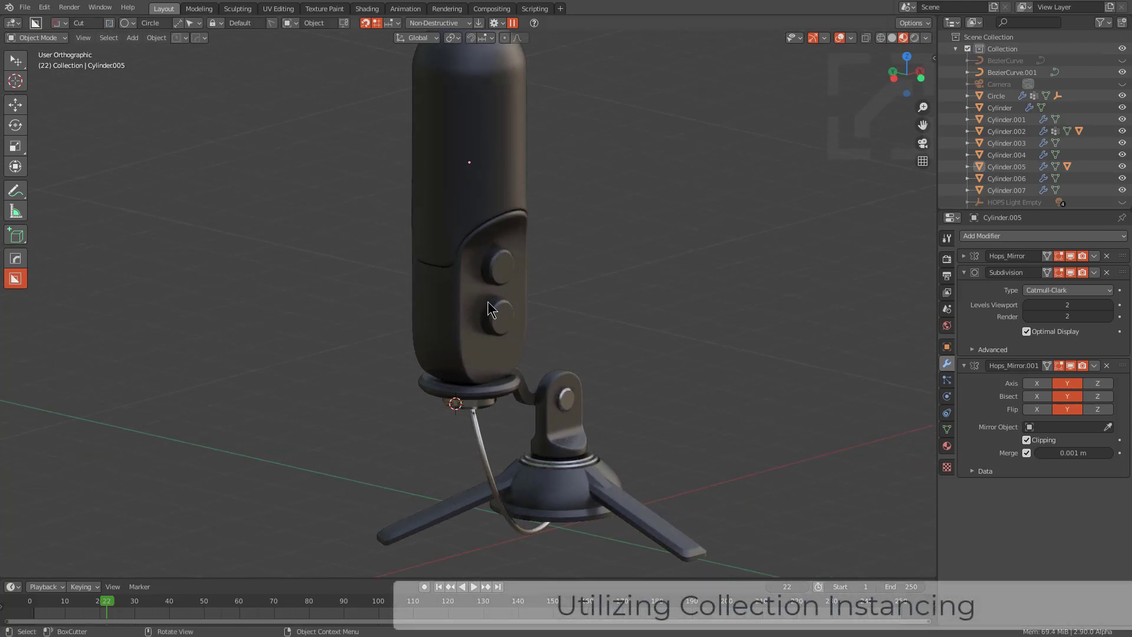
{"action": "scroll", "coordinate": [487, 302], "scroll_direction": "down", "scroll_amount": 1}
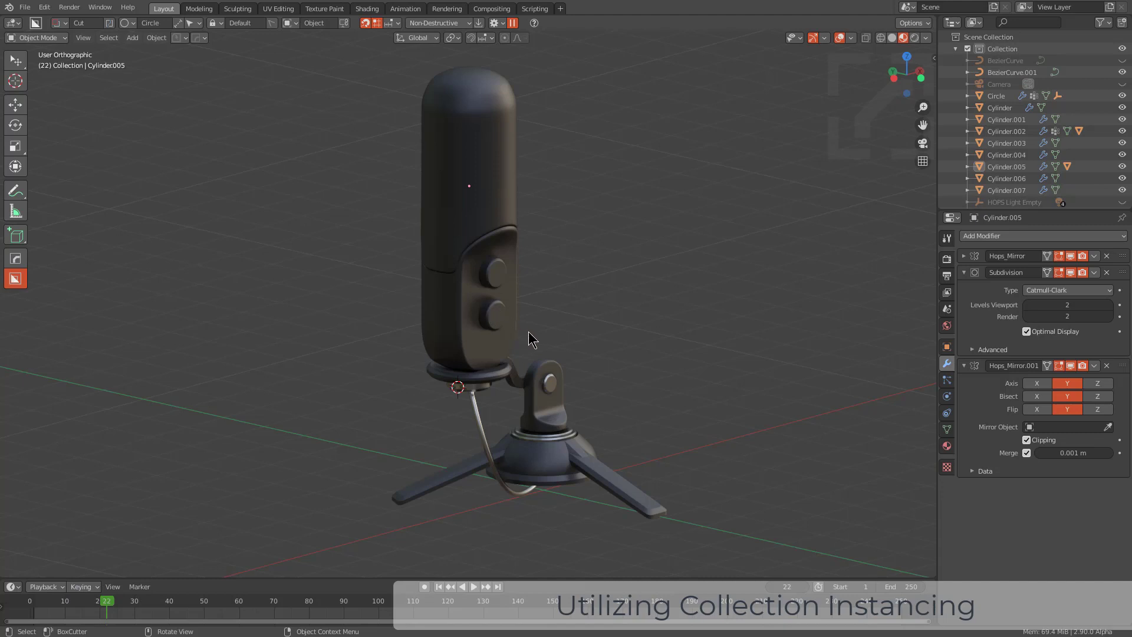
{"action": "scroll", "coordinate": [528, 339], "scroll_direction": "down", "scroll_amount": 2}
{"action": "key", "text": "a"}
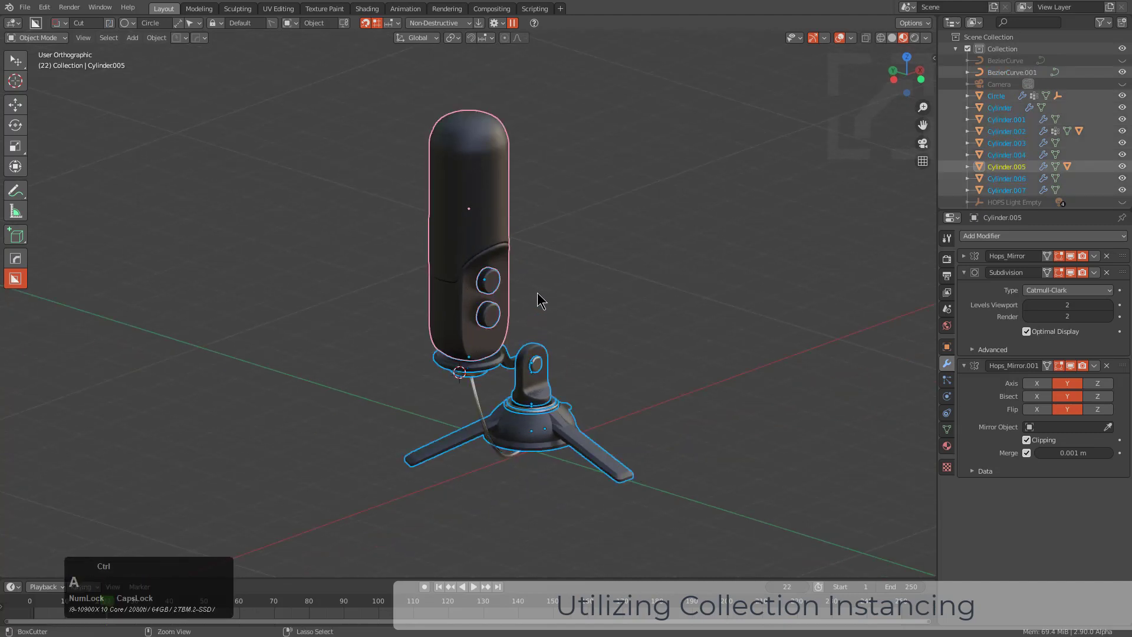
{"action": "key", "text": "ctrl+g"}
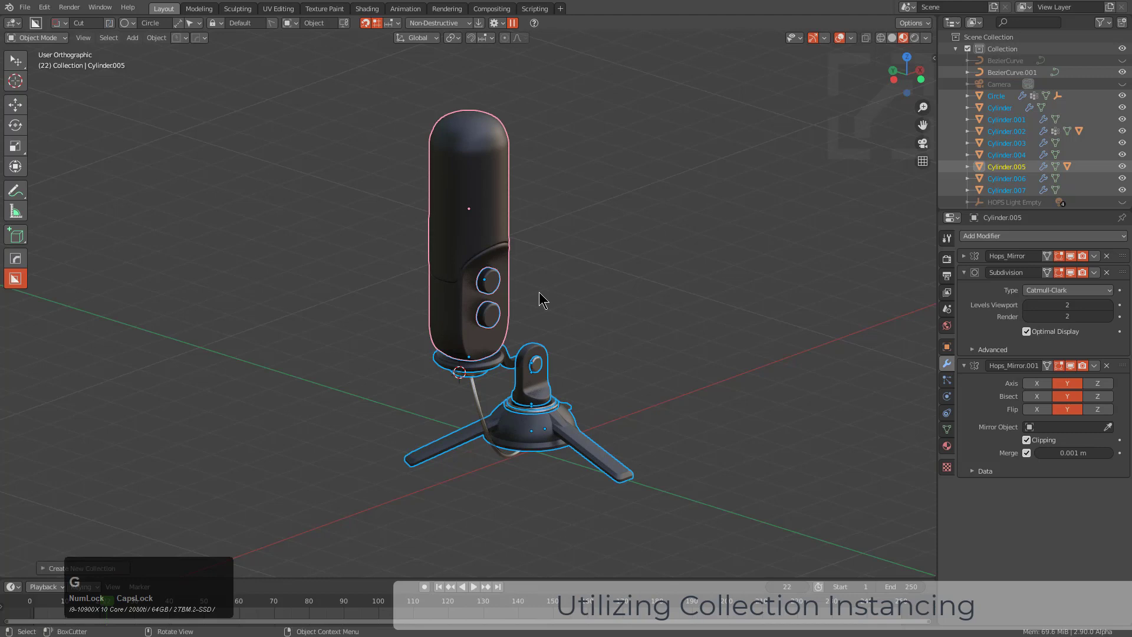
{"action": "key", "text": "F9"}
{"action": "left_click", "coordinate": [645, 311]}
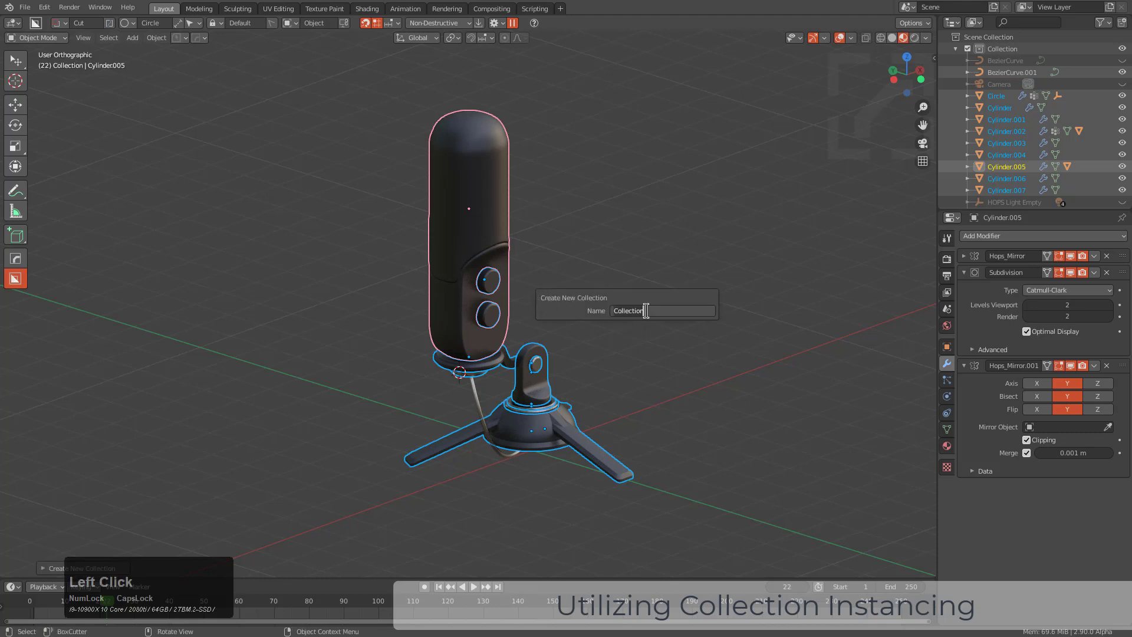
{"action": "type", "text": "MIC"}
{"action": "key", "text": "Return"}
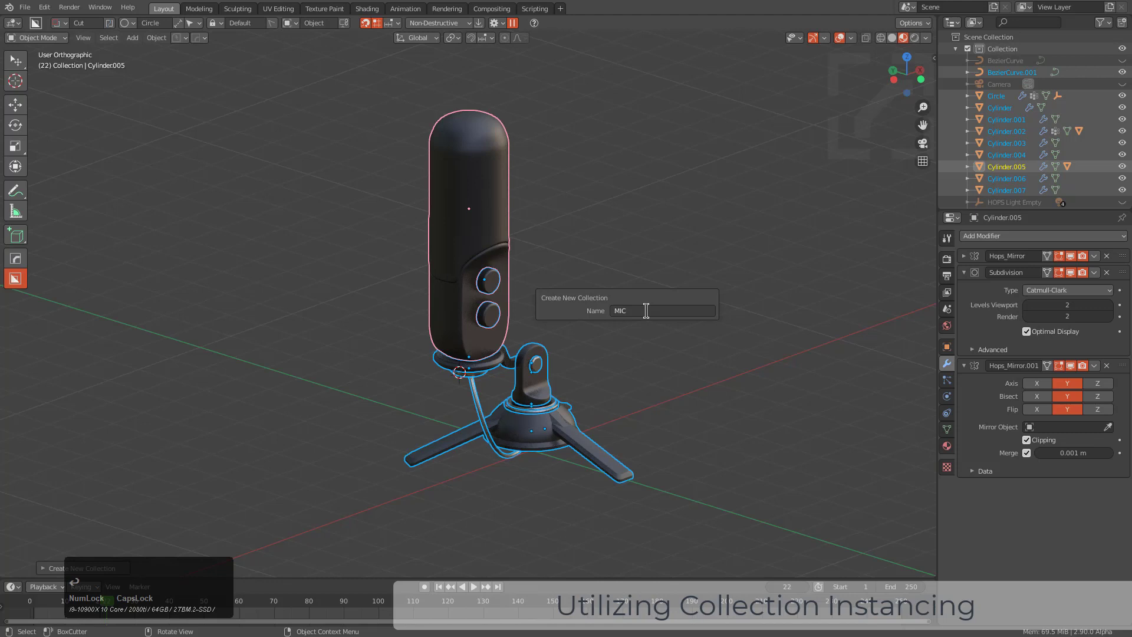
Add an instance of the MIC collection and clear its location back to the world origin.
{"action": "key", "text": "shift+a"}
{"action": "mouse_move", "coordinate": [564, 264]}
{"action": "left_click", "coordinate": [613, 284]}
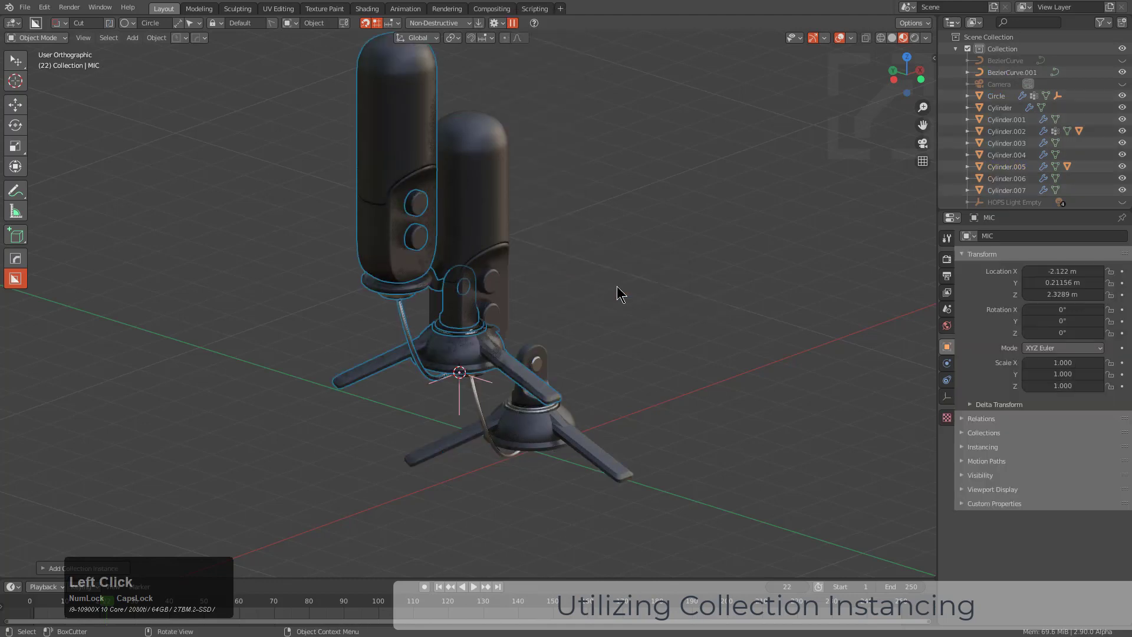
{"action": "key", "text": "g"}
{"action": "key", "text": "x"}
{"action": "left_click", "coordinate": [371, 319]}
{"action": "key", "text": "alt+g"}
Move the MIC instance along the Y axis so it stands beside the original microphone.
{"action": "key", "text": "g"}
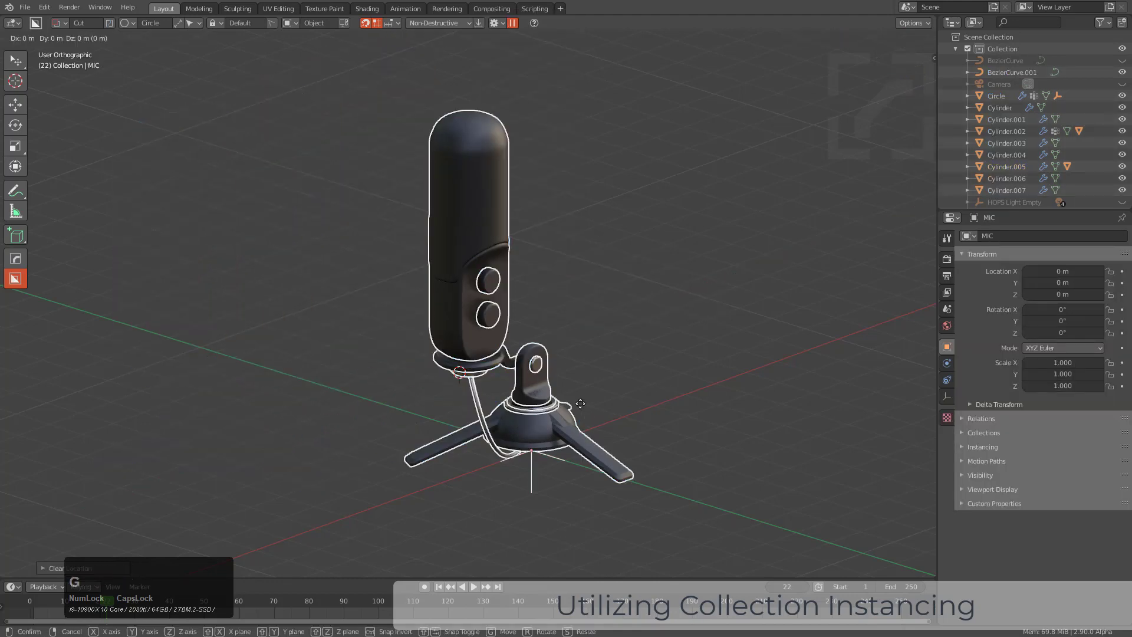
{"action": "key", "text": "y"}
{"action": "left_click", "coordinate": [399, 305]}
Select the original microphone body, set BoxCutter to the Box shape, and cut a rectangular notch beside the buttons.
{"action": "scroll", "coordinate": [441, 324], "scroll_direction": "up", "scroll_amount": 2}
{"action": "left_click", "coordinate": [440, 320]}
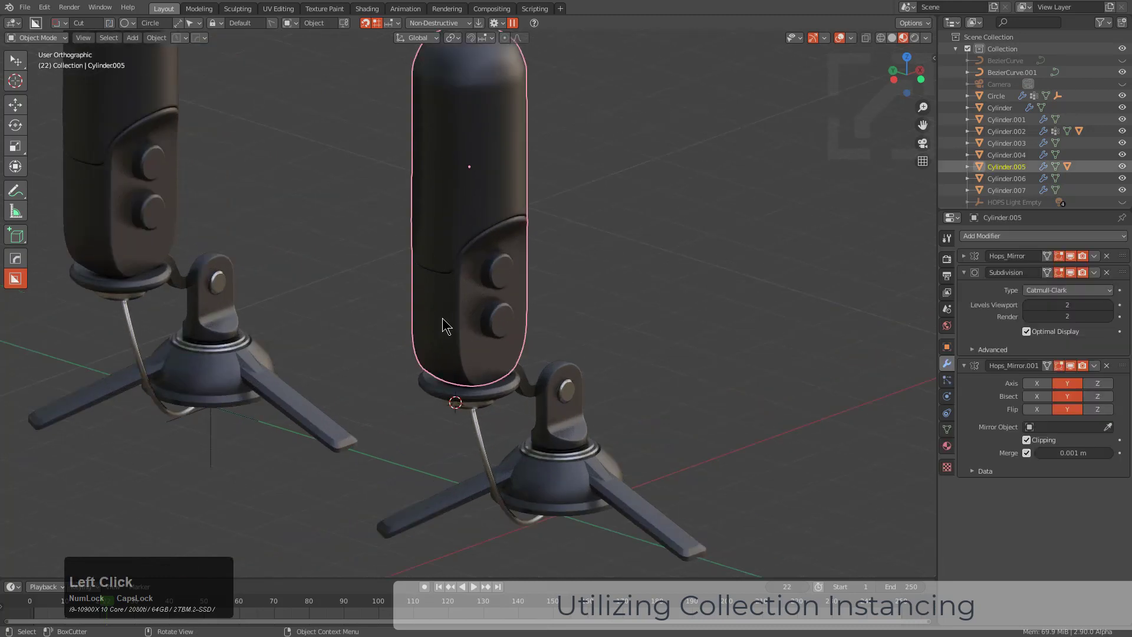
{"action": "middle_click_drag", "start_coordinate": [442, 321], "coordinate": [575, 383]}
{"action": "scroll", "coordinate": [577, 384], "scroll_direction": "down", "scroll_amount": 3}
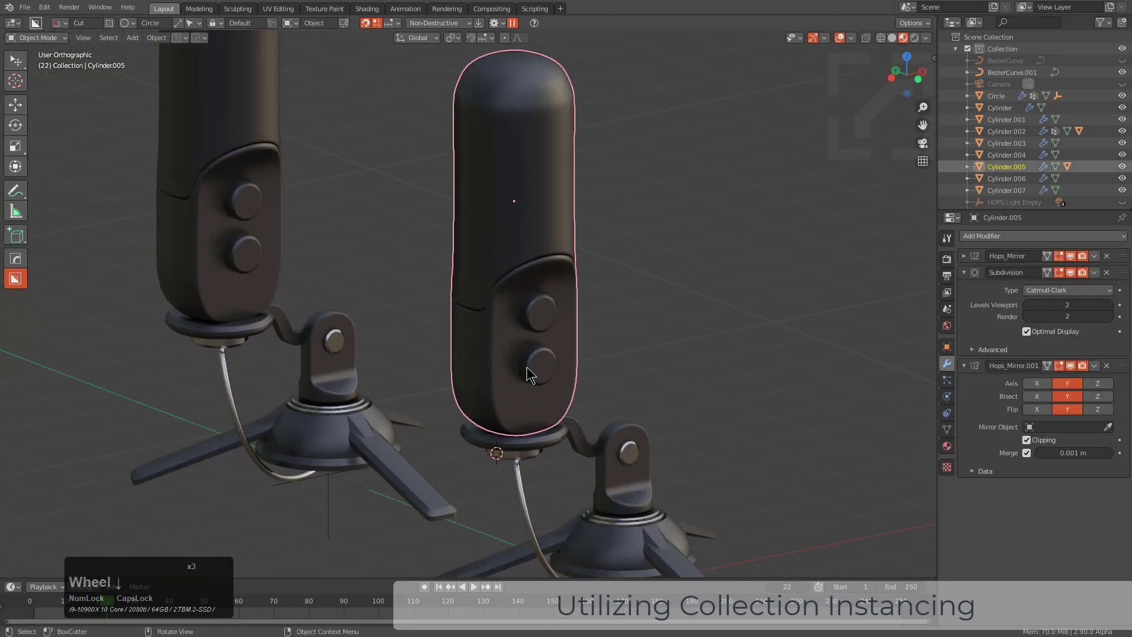
{"action": "left_click", "coordinate": [510, 344]}
{"action": "key", "text": "d"}
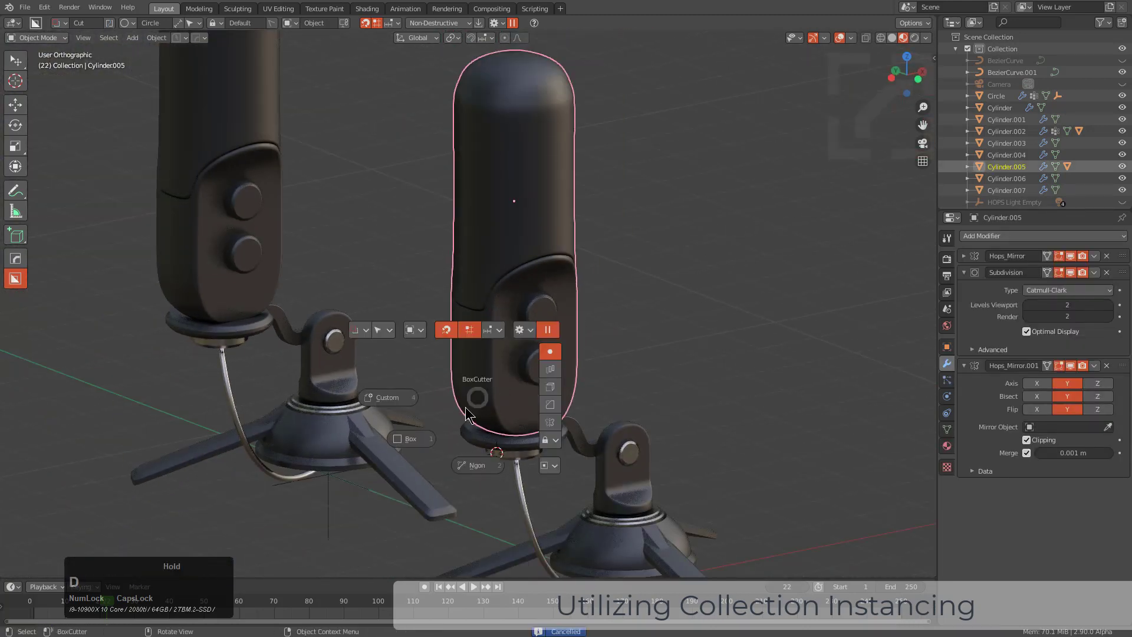
{"action": "mouse_move", "coordinate": [501, 343]}
{"action": "left_mouse_down"}
{"action": "mouse_move", "coordinate": [483, 378]}
{"action": "mouse_move", "coordinate": [466, 382]}
{"action": "mouse_move", "coordinate": [476, 401]}
{"action": "left_mouse_up"}
{"action": "left_click", "coordinate": [469, 380]}
Box-cut two more notches into the lower microphone body, one next to the first notch and one at the opposite edge.
{"action": "scroll", "coordinate": [519, 378], "scroll_direction": "up", "scroll_amount": 2}
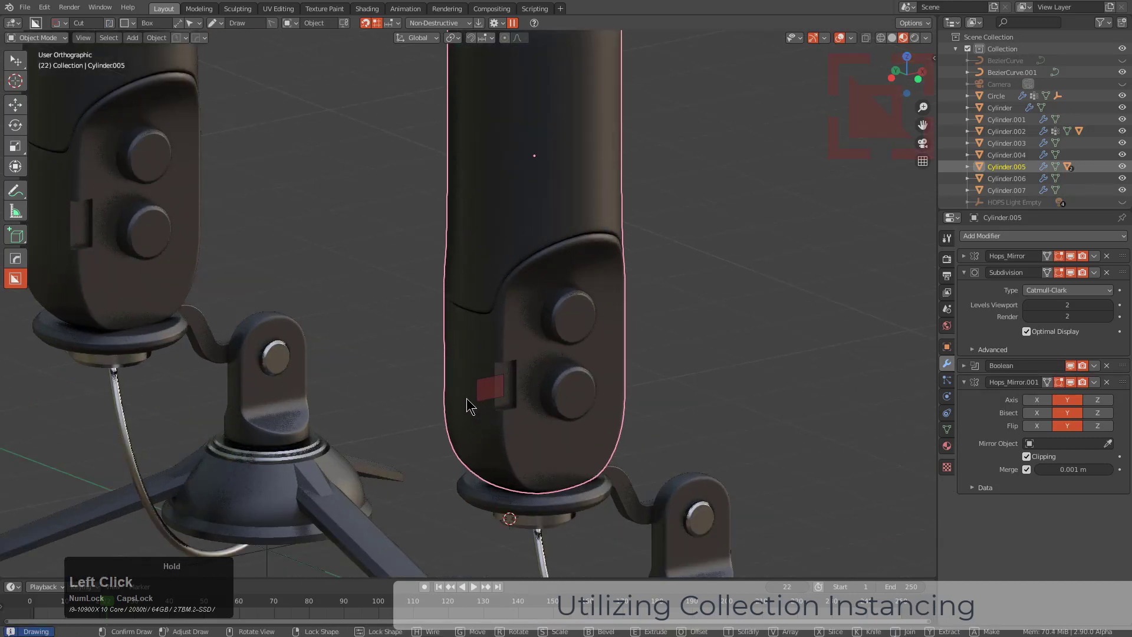
{"action": "left_click", "coordinate": [430, 378]}
{"action": "scroll", "coordinate": [471, 398], "scroll_direction": "down", "scroll_amount": 3}
{"action": "mouse_move", "coordinate": [494, 413]}
{"action": "middle_mouse_down"}
{"action": "mouse_move", "coordinate": [531, 404]}
{"action": "mouse_move", "coordinate": [508, 409]}
{"action": "middle_mouse_up"}
{"action": "scroll", "coordinate": [537, 396], "scroll_direction": "up", "scroll_amount": 1}
{"action": "scroll", "coordinate": [538, 398], "scroll_direction": "up", "scroll_amount": 1}
{"action": "left_click_drag", "start_coordinate": [589, 323], "coordinate": [615, 365]}
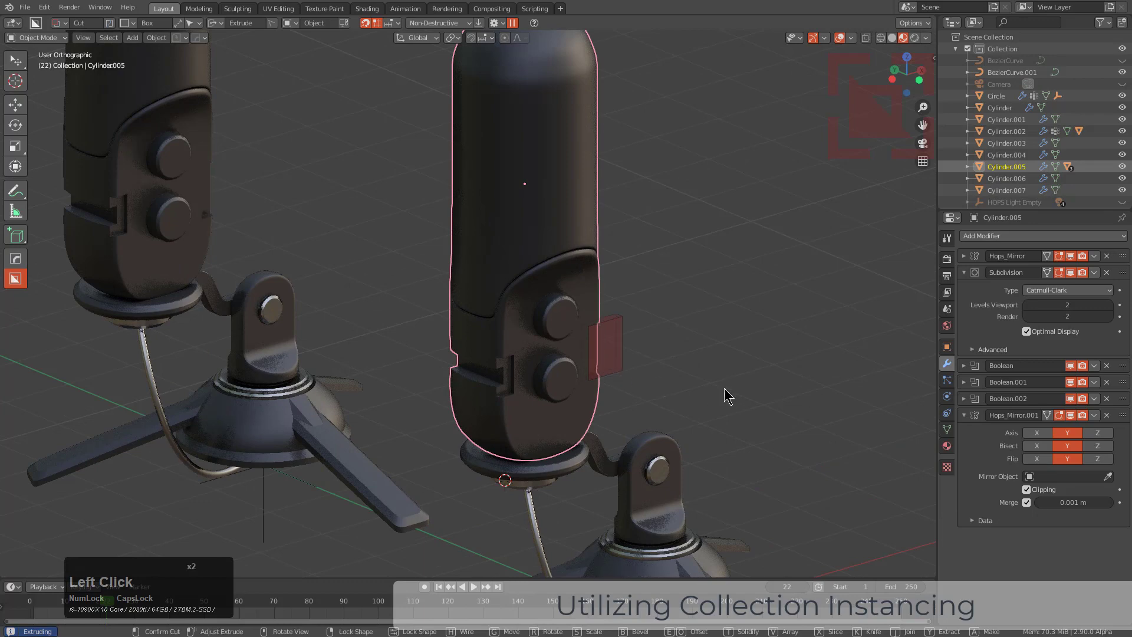
Box-cut another notch on the far side of the microphone body, next to the mirrored button-side notch.
{"action": "middle_click_drag", "start_coordinate": [724, 388], "coordinate": [613, 395]}
{"action": "scroll", "coordinate": [613, 401], "scroll_direction": "up", "scroll_amount": 1}
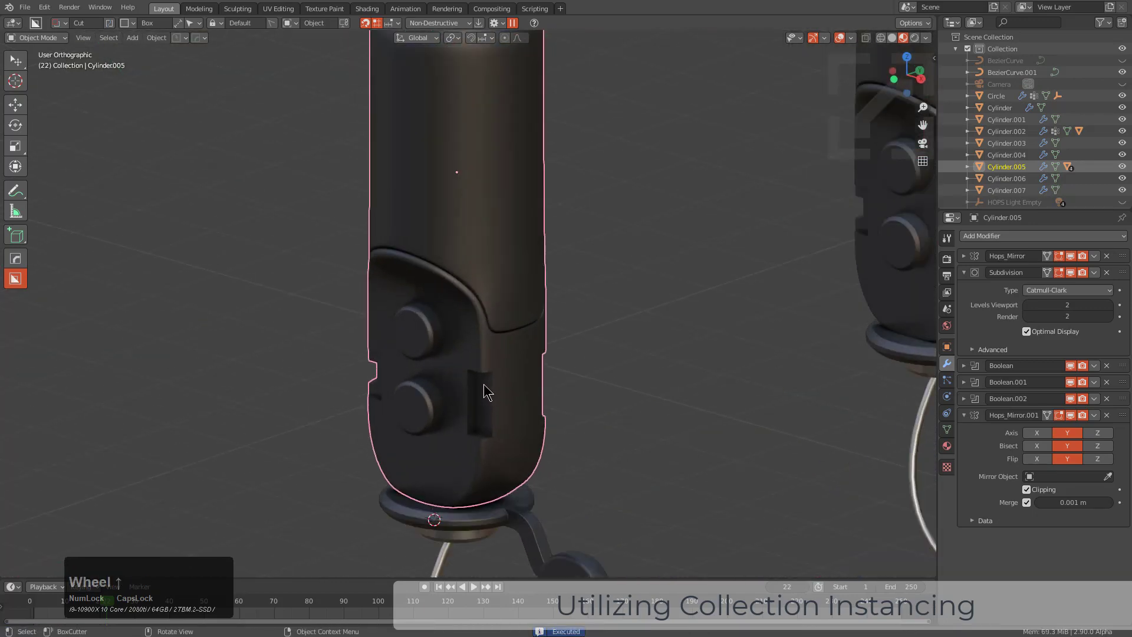
{"action": "mouse_move", "coordinate": [483, 384]}
{"action": "left_mouse_down"}
{"action": "mouse_move", "coordinate": [498, 413]}
{"action": "mouse_move", "coordinate": [529, 425]}
{"action": "left_mouse_up"}
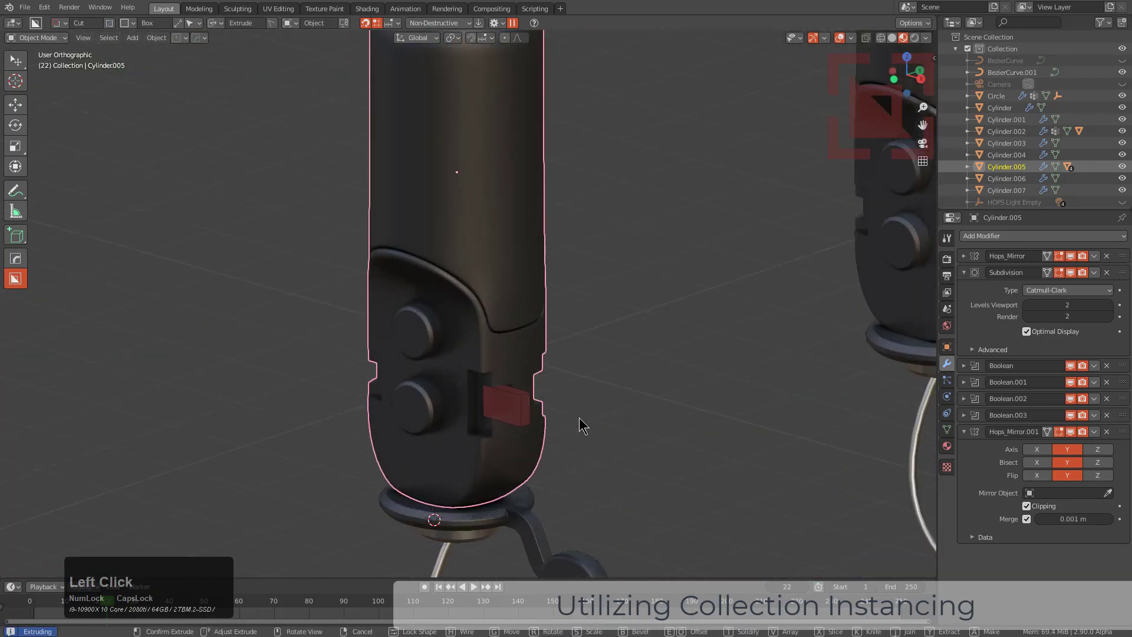
{"action": "left_click", "coordinate": [578, 419]}
{"action": "scroll", "coordinate": [562, 419], "scroll_direction": "down", "scroll_amount": 2}
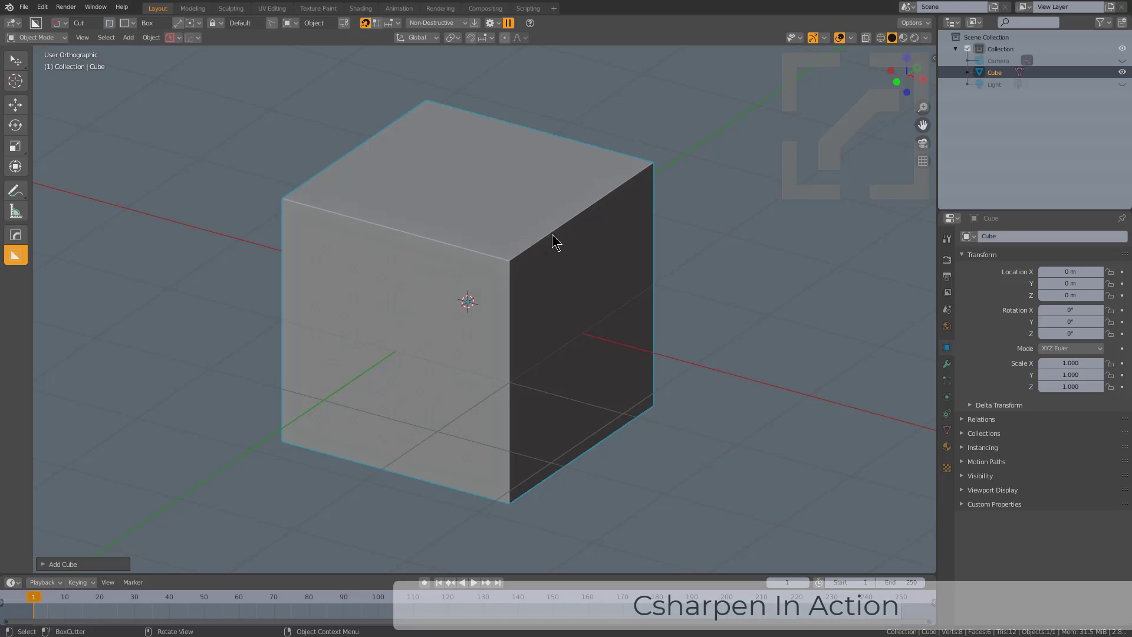
Add a HardOps bevel to the cube and increase its segments and width to round the edges.
{"action": "key", "text": "q"}
{"action": "left_click", "coordinate": [570, 245]}
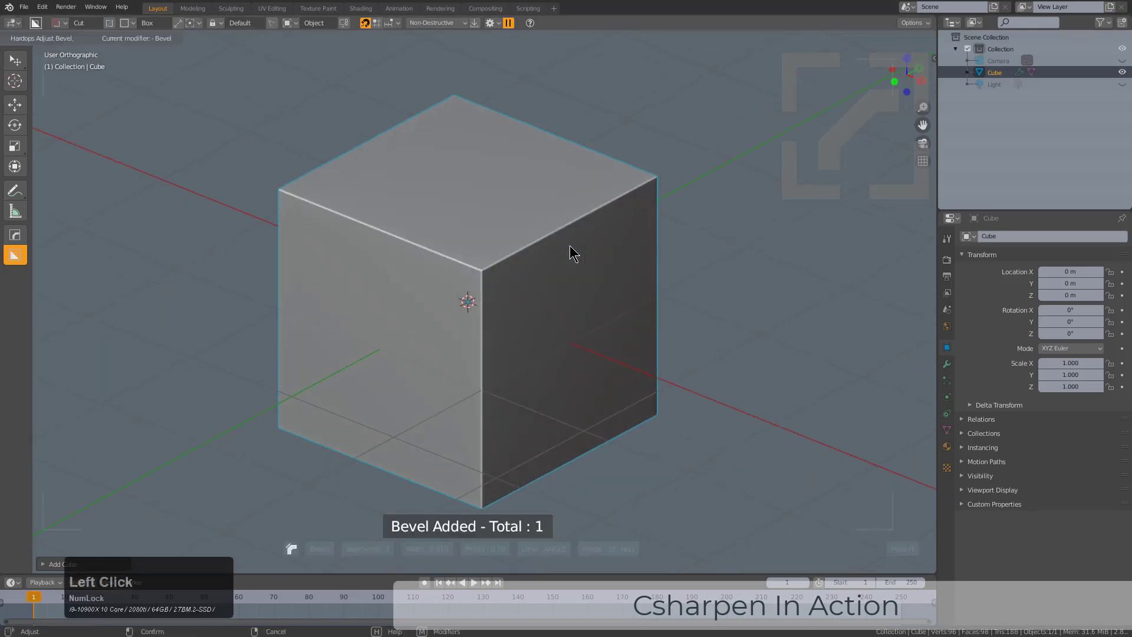
{"action": "scroll", "coordinate": [497, 243], "scroll_direction": "up", "scroll_amount": 3}
{"action": "left_click", "coordinate": [495, 242]}
Add a second cube, scale it to about 0.681, and move it over an upper corner of the bevelled cube.
{"action": "key", "text": "shift+a"}
{"action": "mouse_move", "coordinate": [495, 243]}
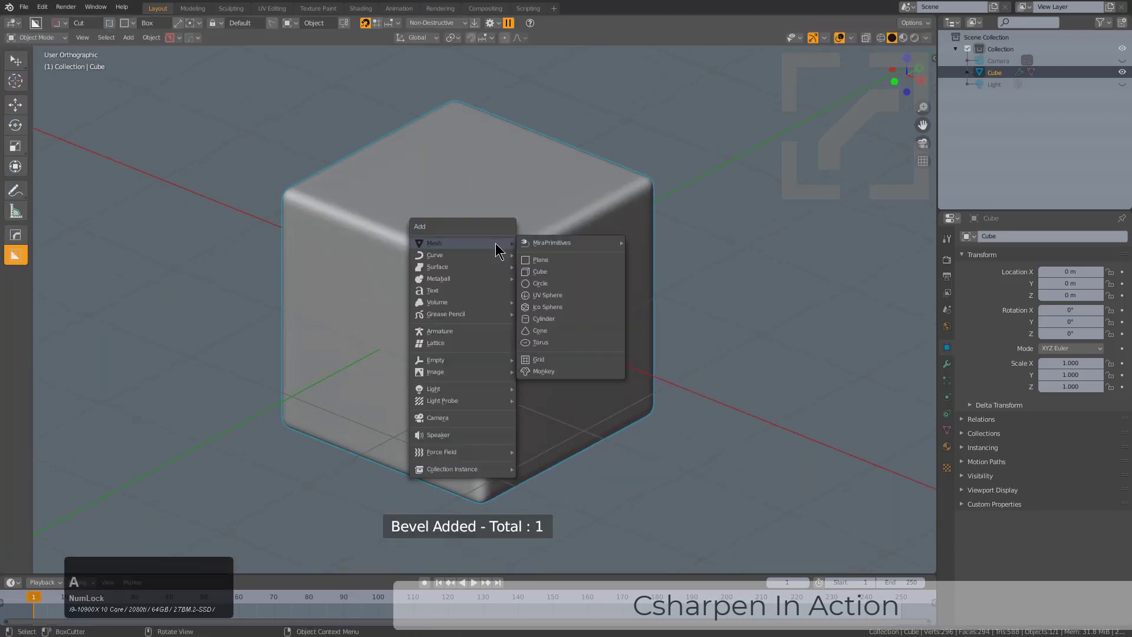
{"action": "left_click", "coordinate": [550, 277]}
{"action": "key", "text": "s"}
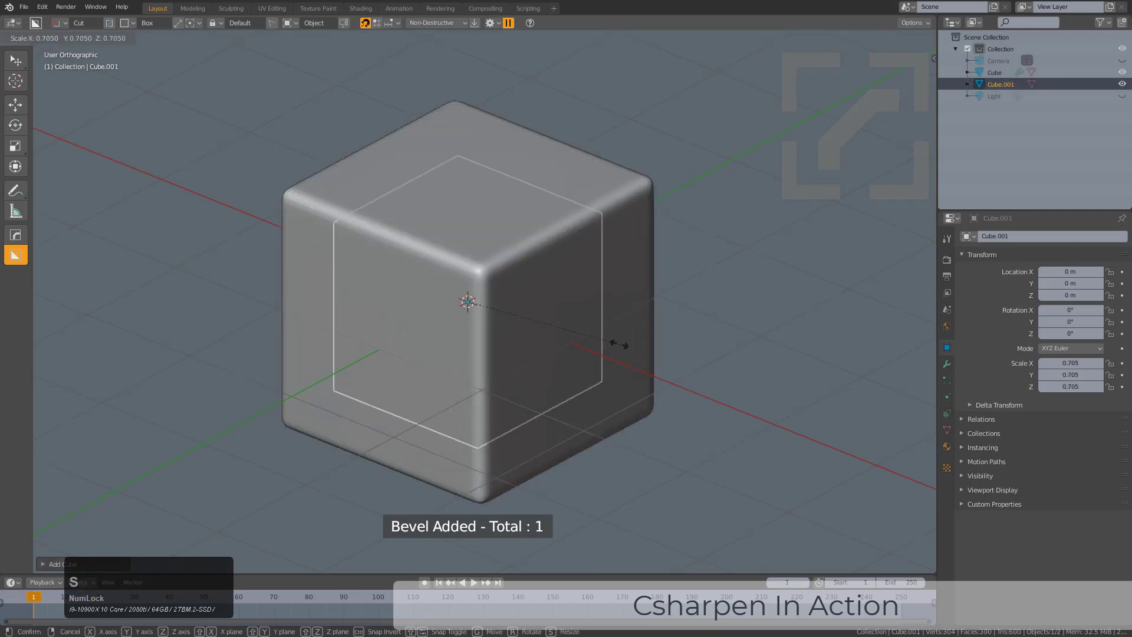
{"action": "left_click", "coordinate": [619, 341]}
{"action": "key", "text": "g"}
{"action": "left_click", "coordinate": [443, 242]}
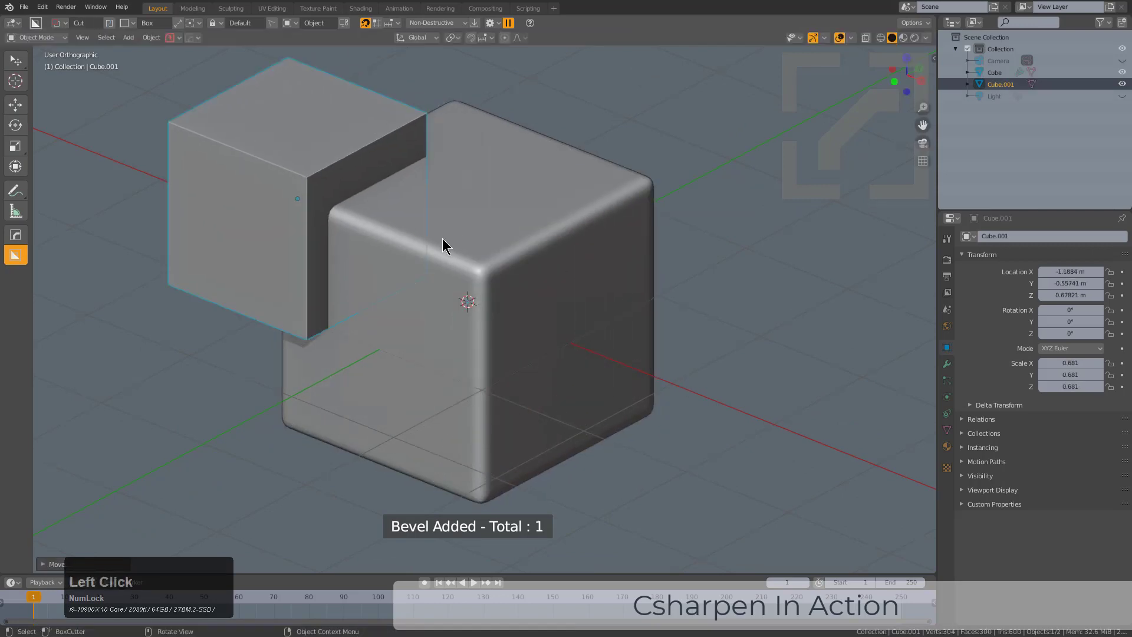
Subtract the smaller cube from the bevelled cube with a HardOps Difference boolean.
{"action": "left_click", "coordinate": [534, 235], "text": "shift"}
{"action": "key", "text": "q"}
{"action": "left_click", "coordinate": [528, 223]}
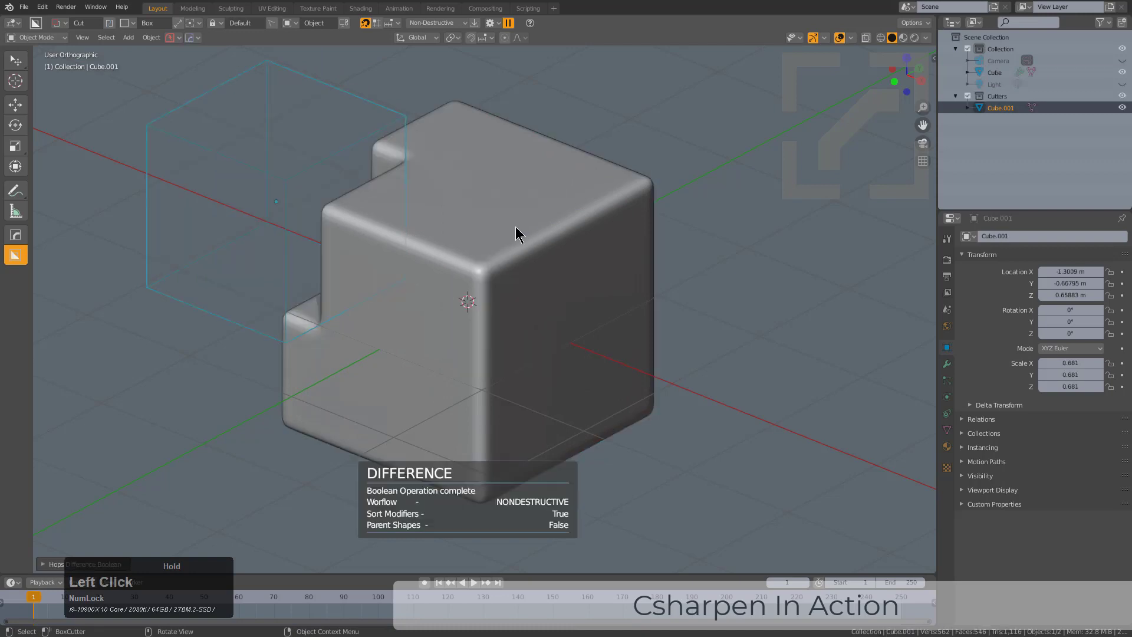
Enlarge the cutter cube to a scale of about 0.978 and move it to about X -1.227, Y -0.704, Z 0.649 m.
{"action": "middle_click_drag", "start_coordinate": [518, 232], "coordinate": [582, 255]}
{"action": "scroll", "coordinate": [581, 256], "scroll_direction": "up", "scroll_amount": 3}
{"action": "key", "text": "s"}
{"action": "left_click", "coordinate": [629, 291]}
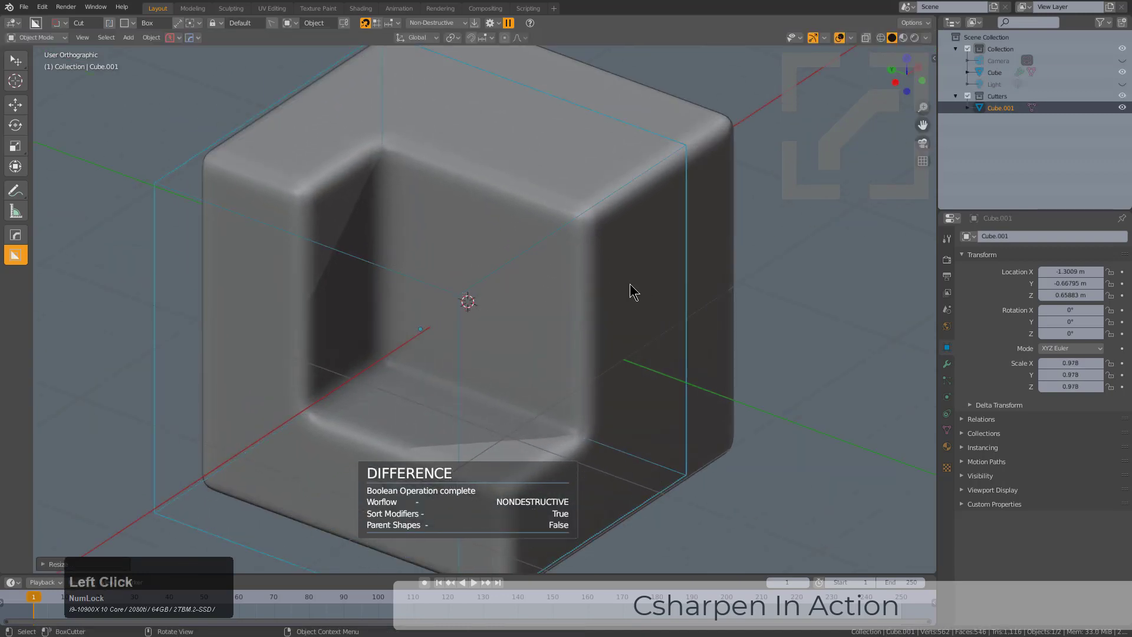
{"action": "middle_click_drag", "start_coordinate": [629, 290], "coordinate": [616, 270]}
{"action": "left_click", "coordinate": [616, 270]}
{"action": "key", "text": "g"}
{"action": "left_click", "coordinate": [572, 234]}
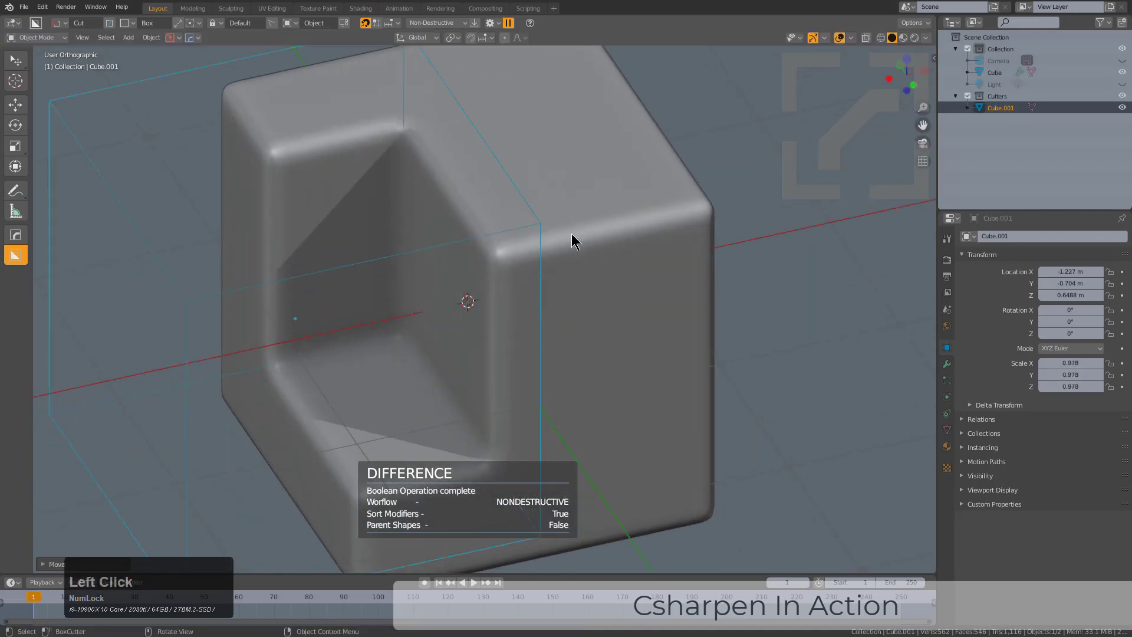
Select the bevelled cube and inspect its base mesh in Edit Mode.
{"action": "left_click", "coordinate": [585, 227]}
{"action": "middle_click_drag", "start_coordinate": [585, 228], "coordinate": [584, 212]}
{"action": "key", "text": "Tab"}
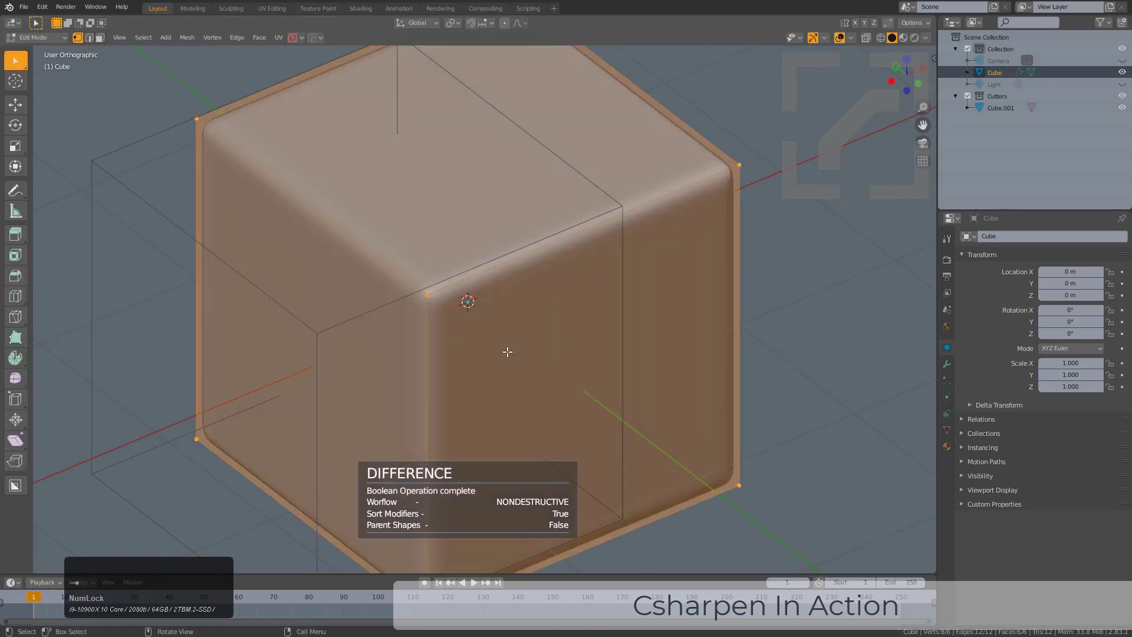
{"action": "key", "text": "Tab"}
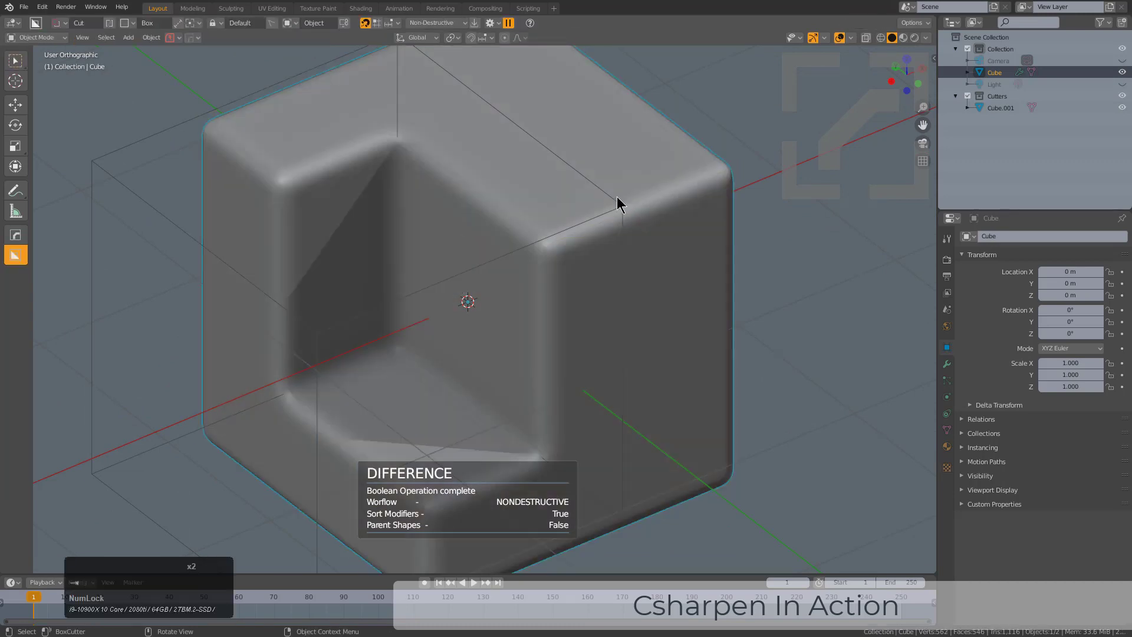
Run HardOps Ssharpen on the bevelled cube, followed by Csharpen, and open its mesh in Edit Mode.
{"action": "key", "text": "q"}
{"action": "left_click", "coordinate": [657, 192]}
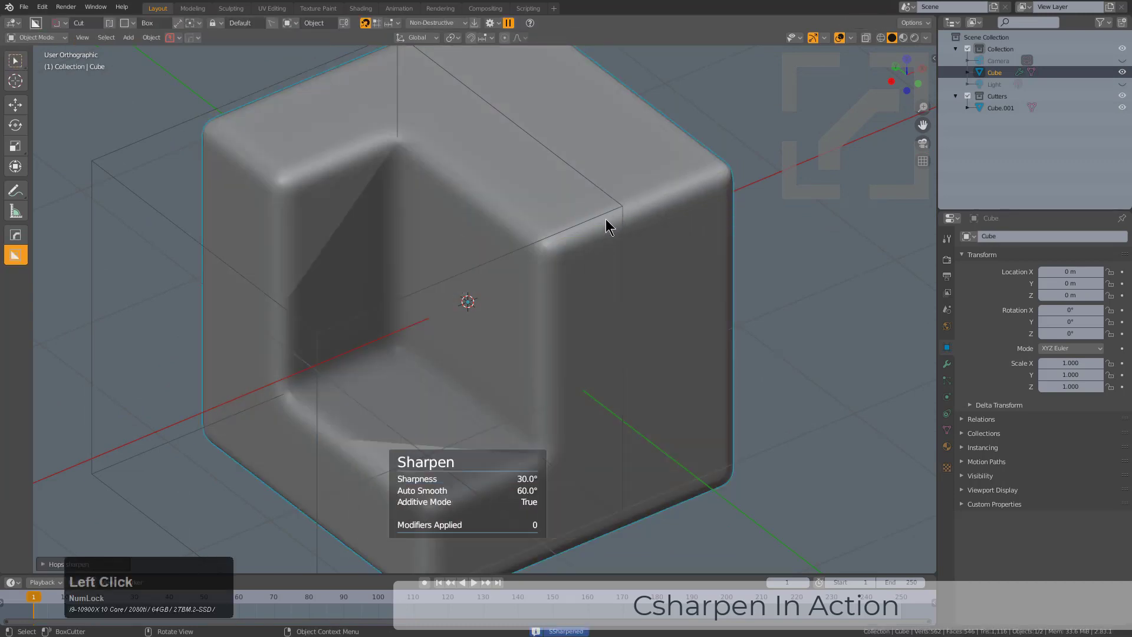
{"action": "key", "text": "q"}
{"action": "left_click", "coordinate": [606, 225]}
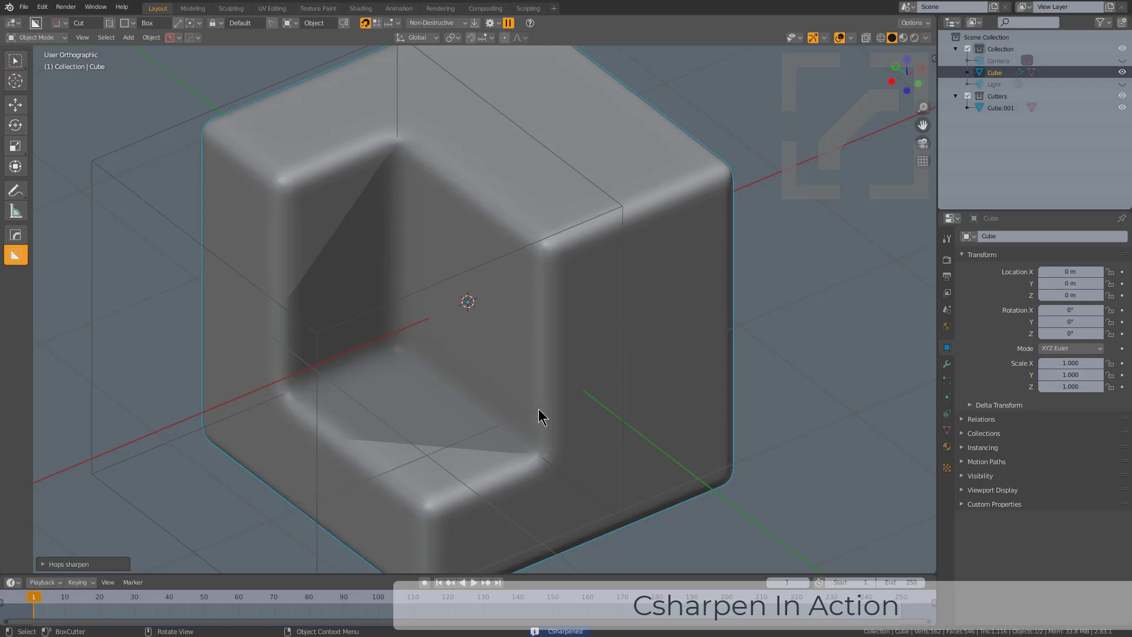
{"action": "key", "text": "Tab"}
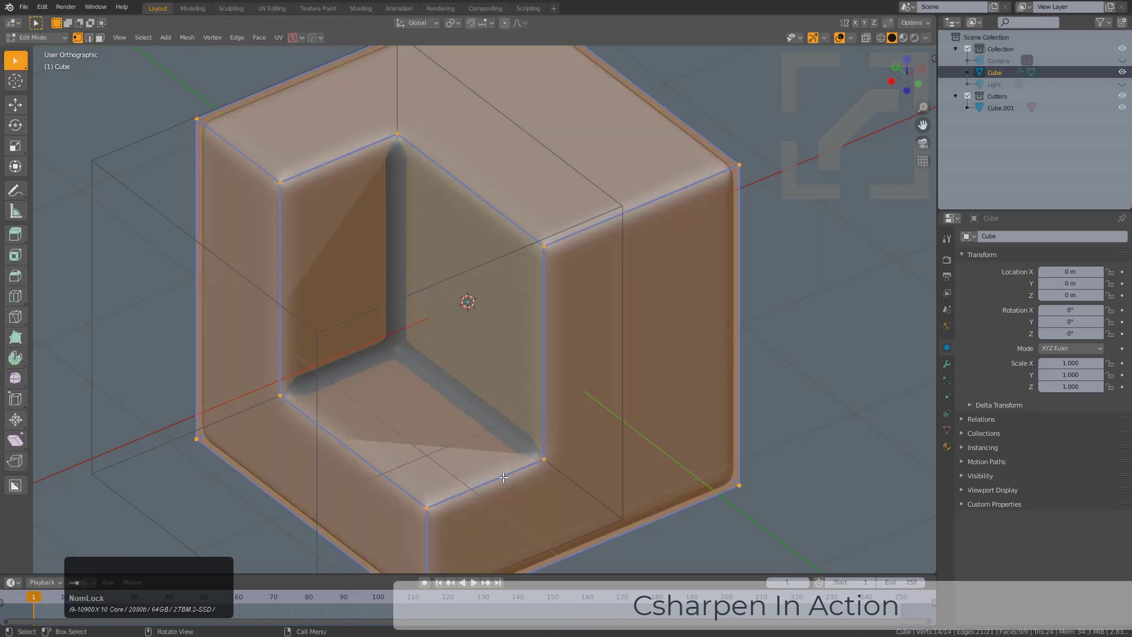
Leave Edit Mode, scale the cutter cube to about 0.552 and move it along X to about -0.149 m.
{"action": "key", "text": "Tab"}
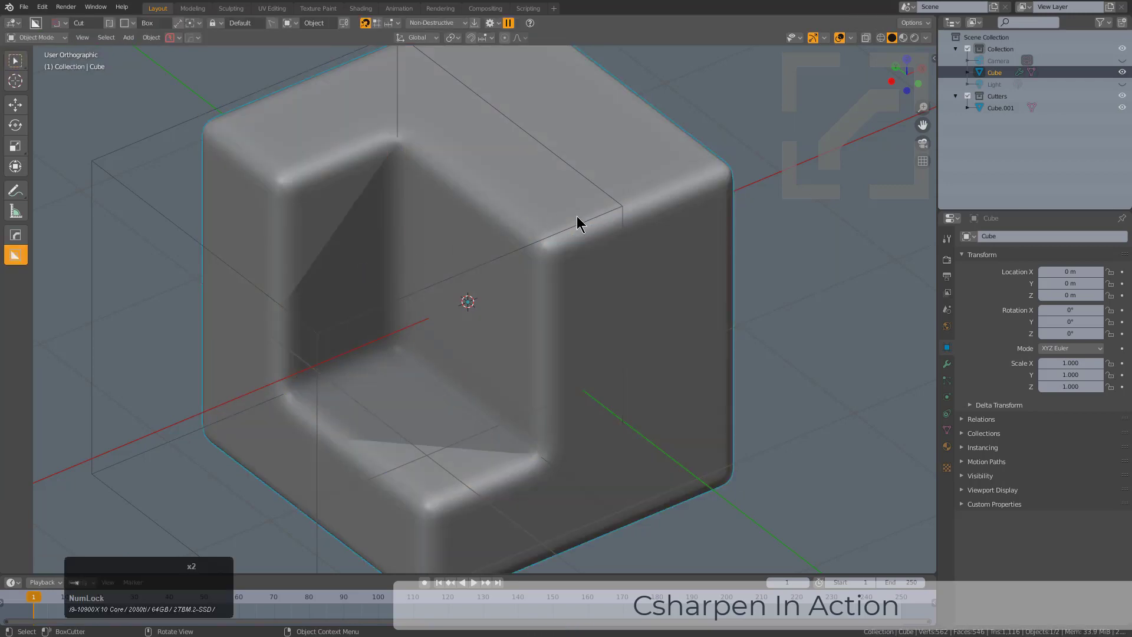
{"action": "left_click", "coordinate": [623, 207]}
{"action": "key", "text": "s"}
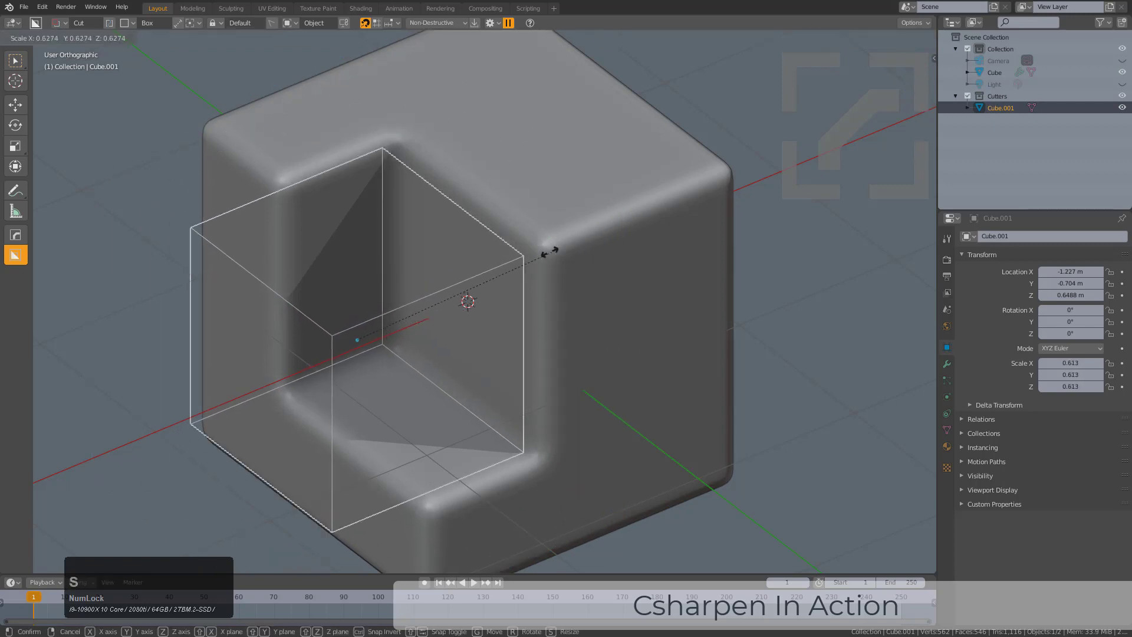
{"action": "left_click", "coordinate": [462, 351]}
{"action": "key", "text": "g"}
{"action": "key", "text": "x"}
{"action": "left_click", "coordinate": [626, 321]}
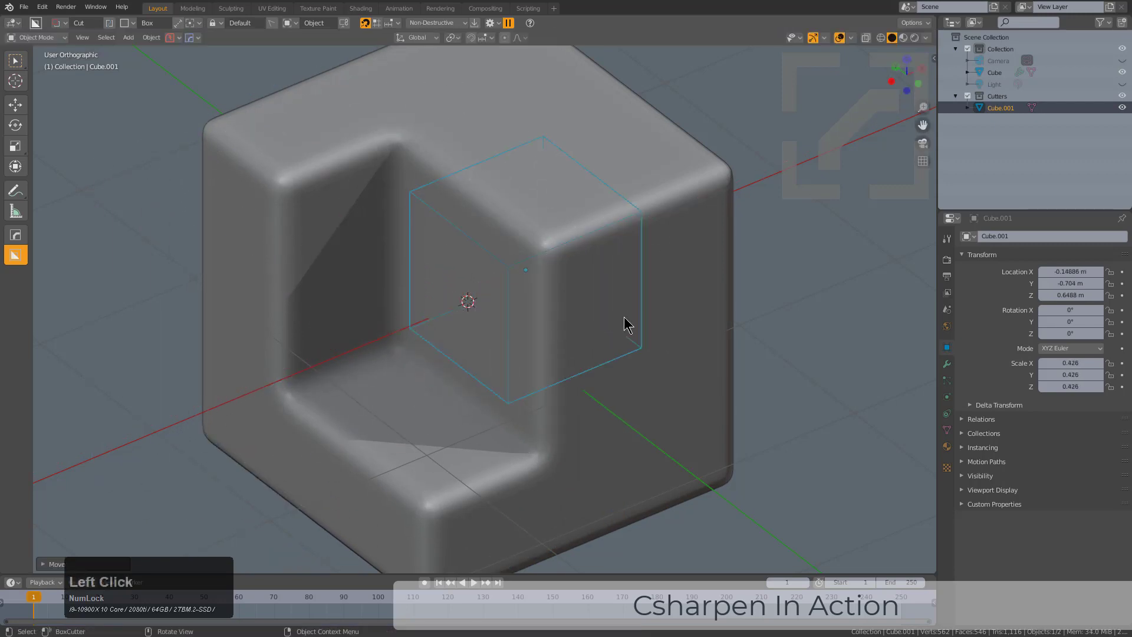
Subtract the cutter from the bevelled cube with a HardOps Difference boolean, then run Csharpen on the bevelled cube.
{"action": "left_click", "coordinate": [713, 227], "text": "shift"}
{"action": "key", "text": "q"}
{"action": "left_click", "coordinate": [717, 216]}
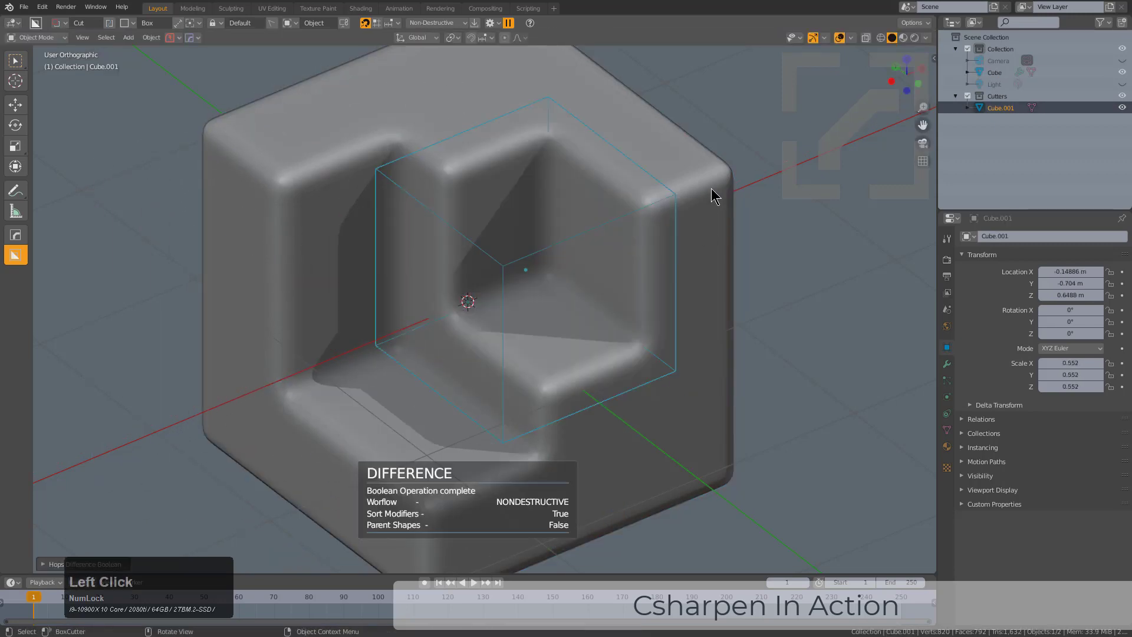
{"action": "key", "text": "q"}
{"action": "left_click", "coordinate": [714, 185]}
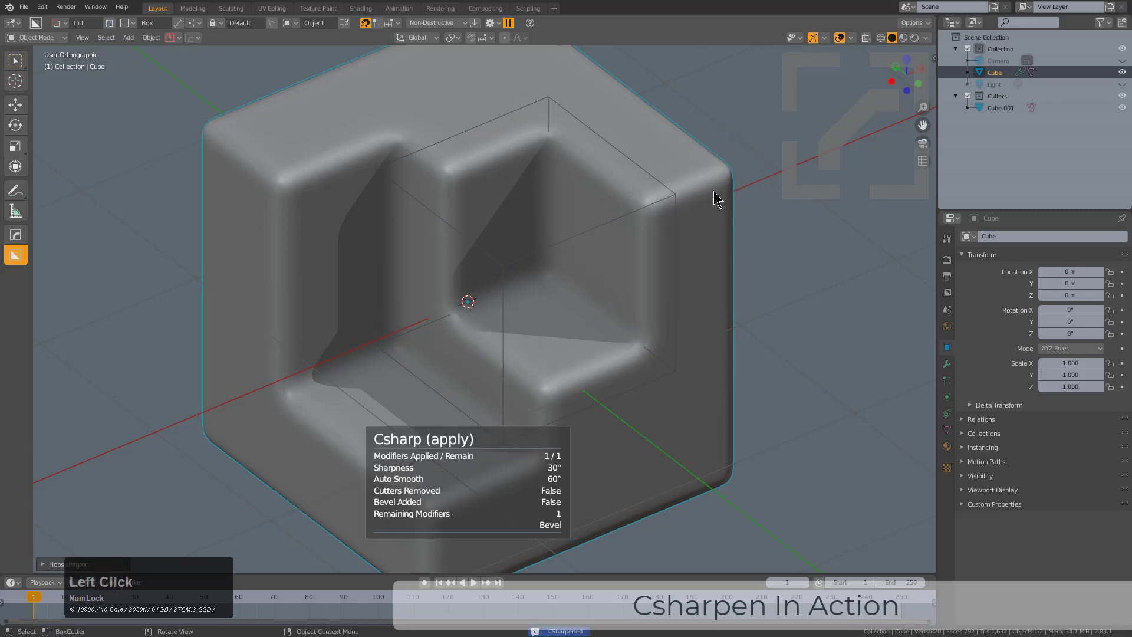
Scale the cutter cube to about 0.286 × 0.286 × 1.976 and move it to about X -0.203, Y -0.919, Z 0.572 m.
{"action": "middle_click_drag", "start_coordinate": [677, 289], "coordinate": [629, 260]}
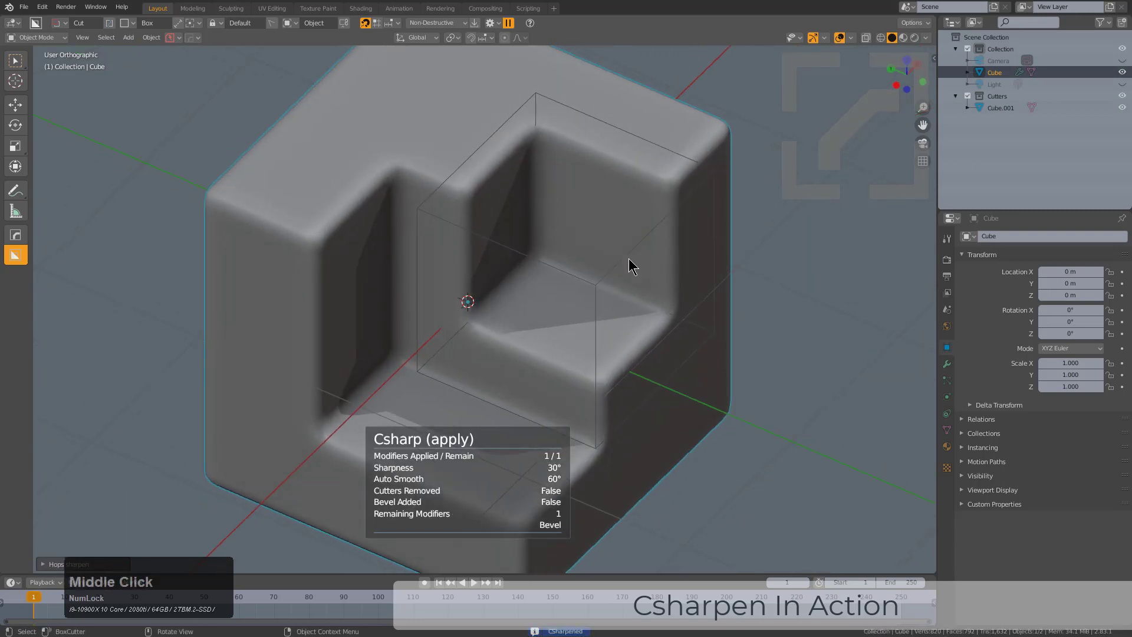
{"action": "left_click", "coordinate": [629, 260]}
{"action": "key", "text": "s"}
{"action": "left_click", "coordinate": [637, 267]}
{"action": "key", "text": "s"}
{"action": "key", "text": "z"}
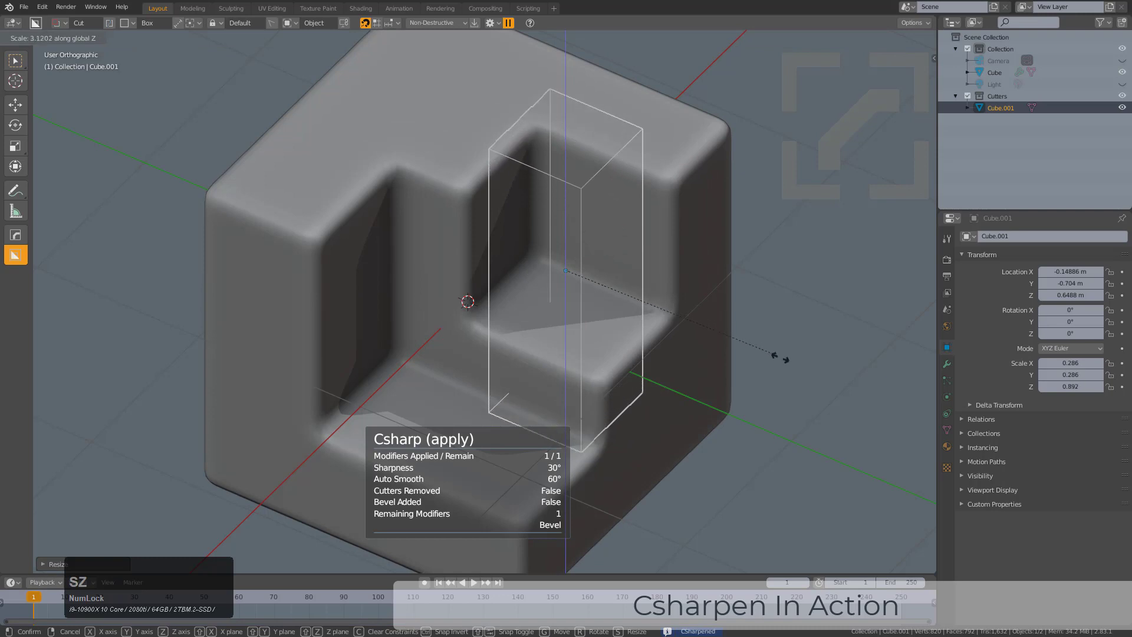
{"action": "left_click", "coordinate": [641, 336]}
{"action": "middle_click_drag", "start_coordinate": [641, 336], "coordinate": [669, 377]}
{"action": "key", "text": "g"}
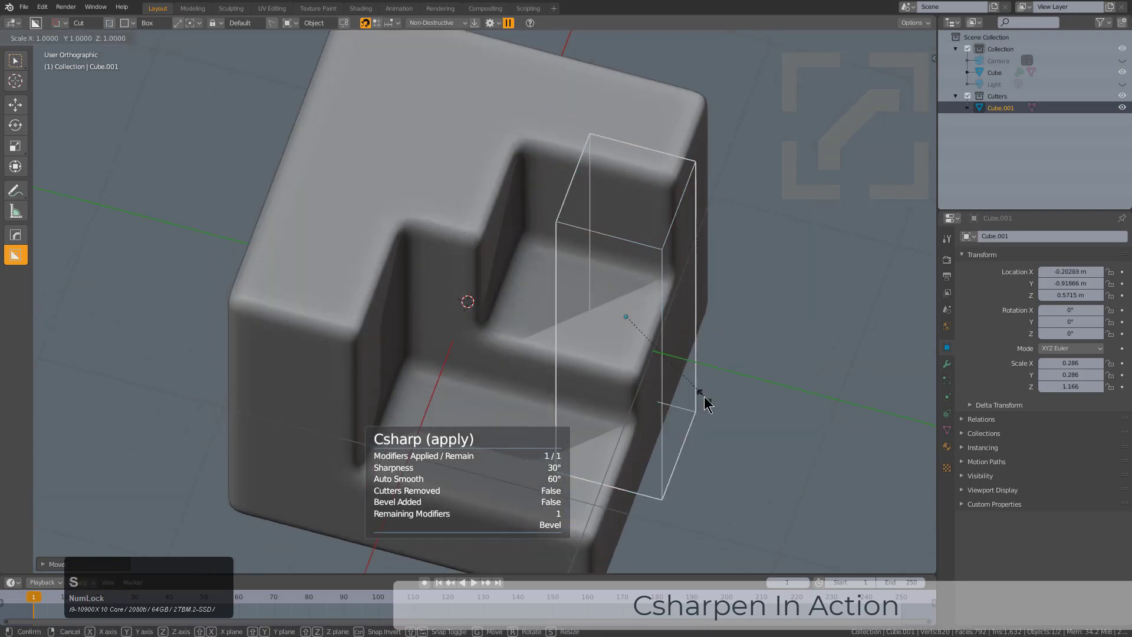
{"action": "left_click", "coordinate": [753, 458]}
Subtract the tall, narrow cutter from the bevelled cube with a HardOps Difference boolean.
{"action": "middle_click_drag", "start_coordinate": [753, 457], "coordinate": [607, 295]}
{"action": "left_click", "coordinate": [607, 295], "text": "shift"}
{"action": "key", "text": "q"}
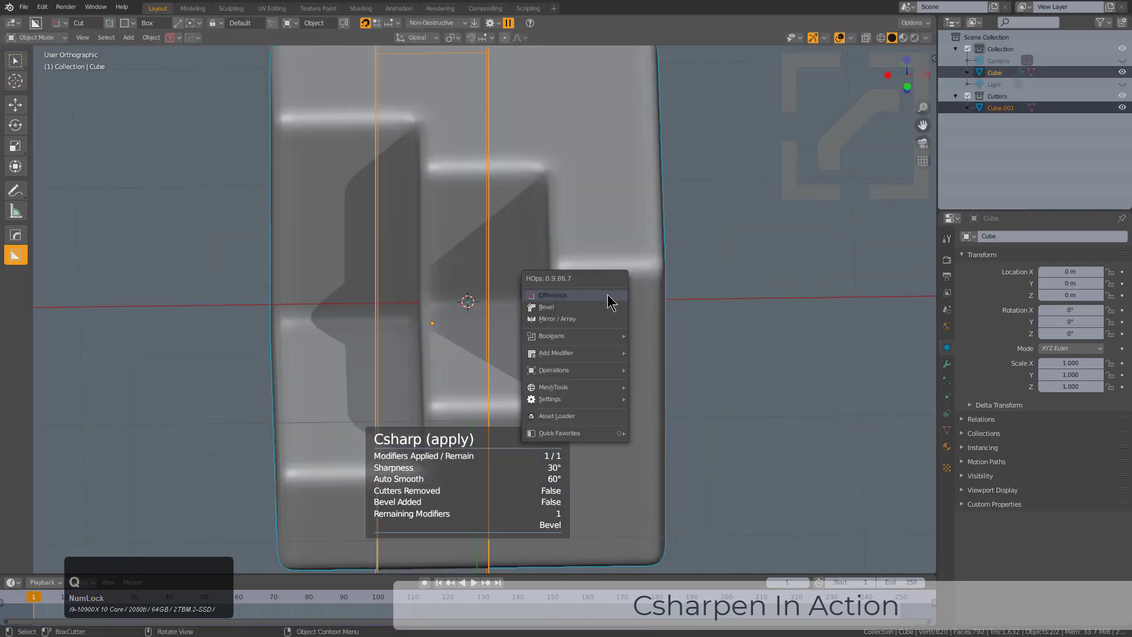
{"action": "left_click", "coordinate": [607, 294]}
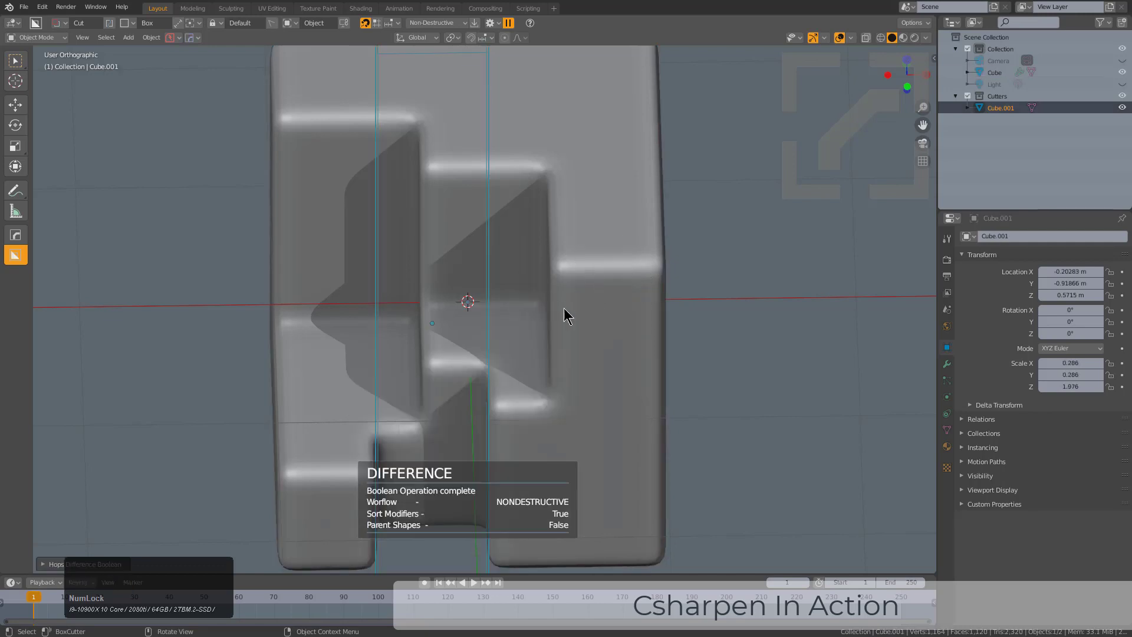
Run HardOps Csharpen on the bevelled cube and examine its mesh in Edit Mode.
{"action": "middle_click_drag", "start_coordinate": [564, 307], "coordinate": [675, 258]}
{"action": "left_click", "coordinate": [709, 234]}
{"action": "key", "text": "q"}
{"action": "left_click", "coordinate": [709, 233]}
{"action": "key", "text": "Tab"}
{"action": "middle_click_drag", "start_coordinate": [625, 306], "coordinate": [524, 306]}
{"action": "scroll", "coordinate": [555, 274], "scroll_direction": "up", "scroll_amount": 2}
{"action": "scroll", "coordinate": [554, 275], "scroll_direction": "down", "scroll_amount": 3}
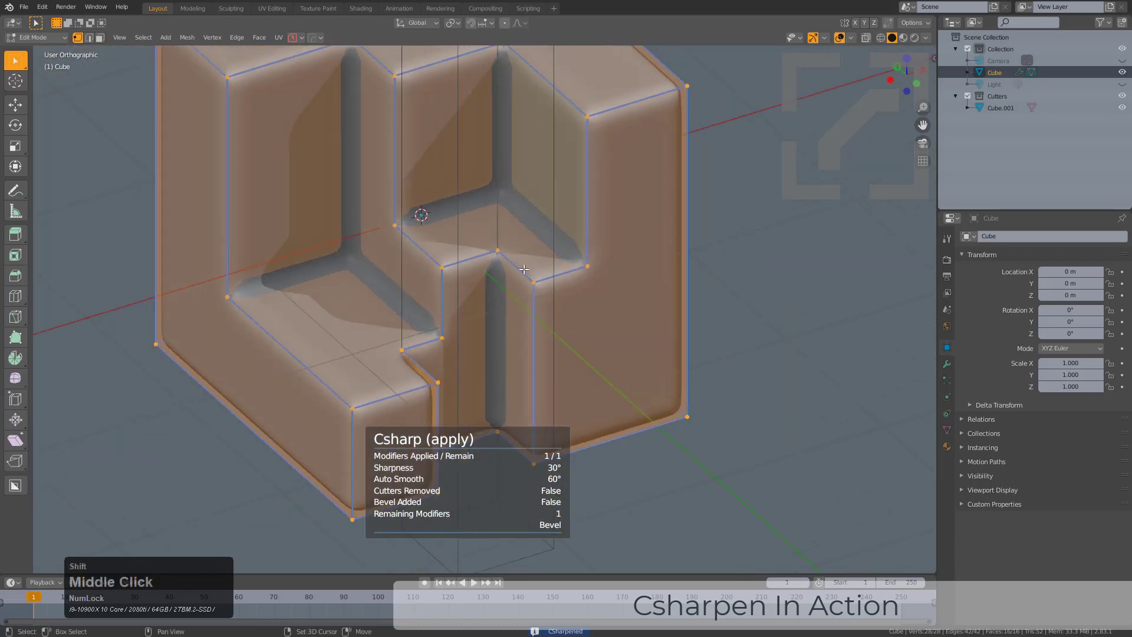
{"action": "scroll", "coordinate": [525, 306], "scroll_direction": "up", "scroll_amount": 1}
Select the floor face and both wall faces of the upper notch in face mode.
{"action": "key", "text": "Tab"}
{"action": "key", "text": "Tab"}
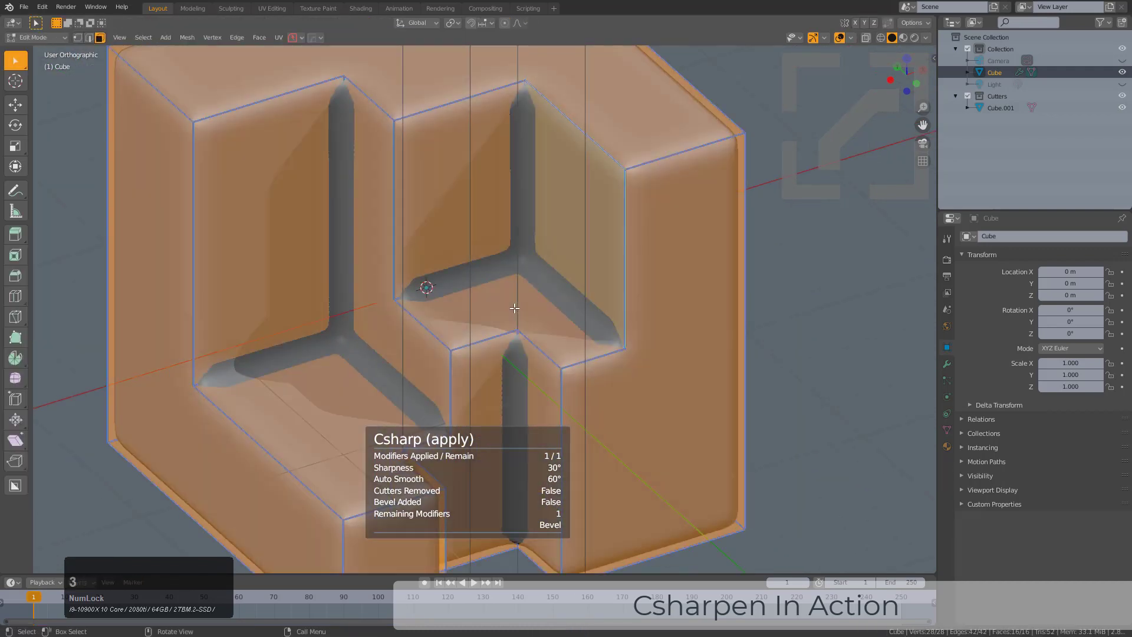
{"action": "left_click", "coordinate": [514, 307]}
{"action": "left_click", "coordinate": [561, 240], "text": "shift"}
{"action": "left_click", "coordinate": [471, 224], "text": "shift"}
{"action": "middle_click_drag", "start_coordinate": [472, 224], "coordinate": [549, 266]}
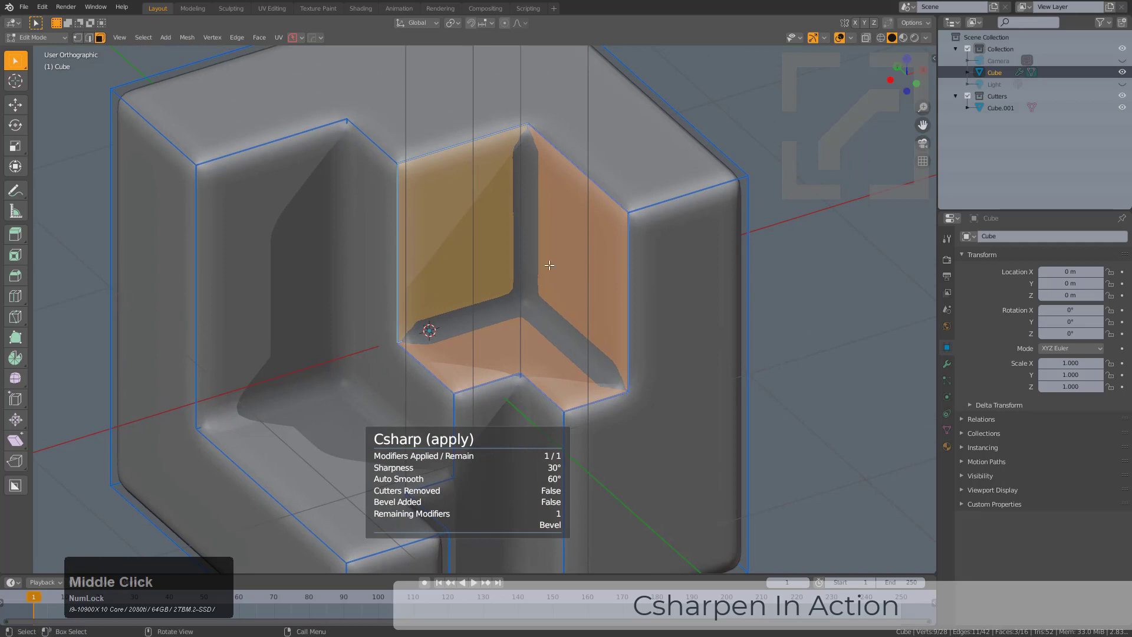
Set the limit method of the cube's existing Bevel modifier to WEIGHT with the HardOps bevel tool.
{"action": "key", "text": "Tab"}
{"action": "key", "text": "q"}
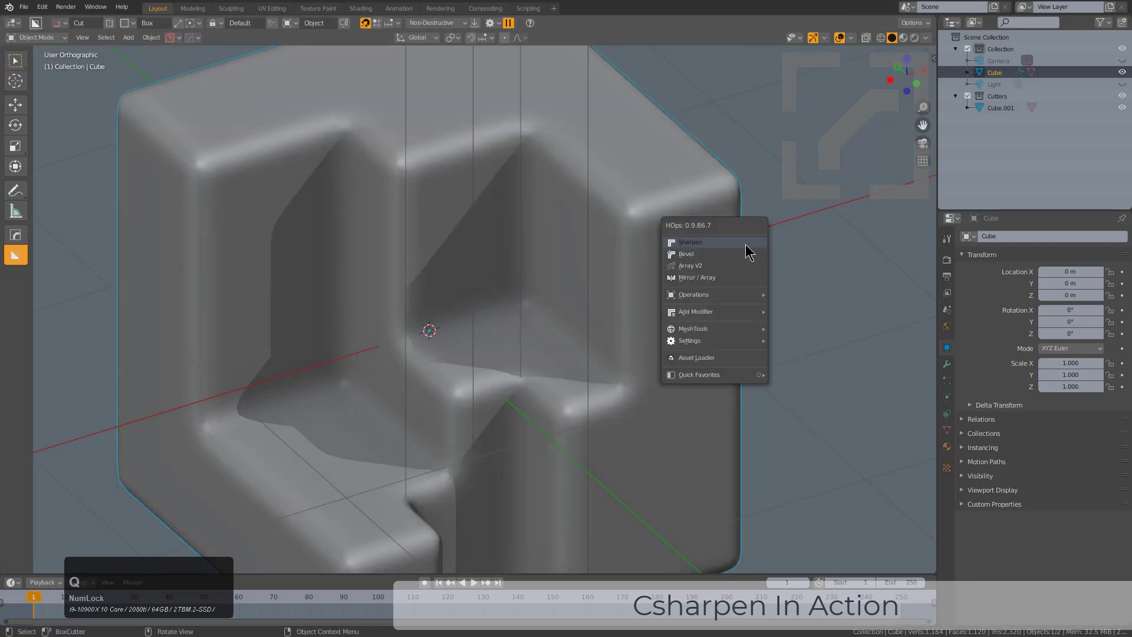
{"action": "left_click", "coordinate": [714, 255]}
{"action": "key", "text": "l"}
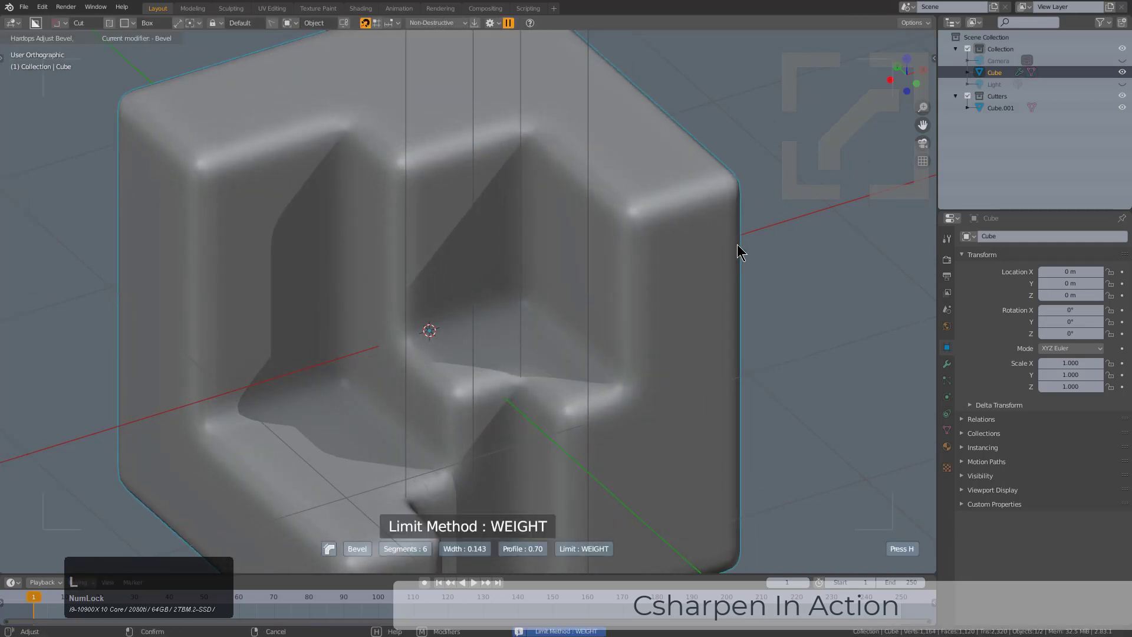
{"action": "left_click", "coordinate": [738, 243]}
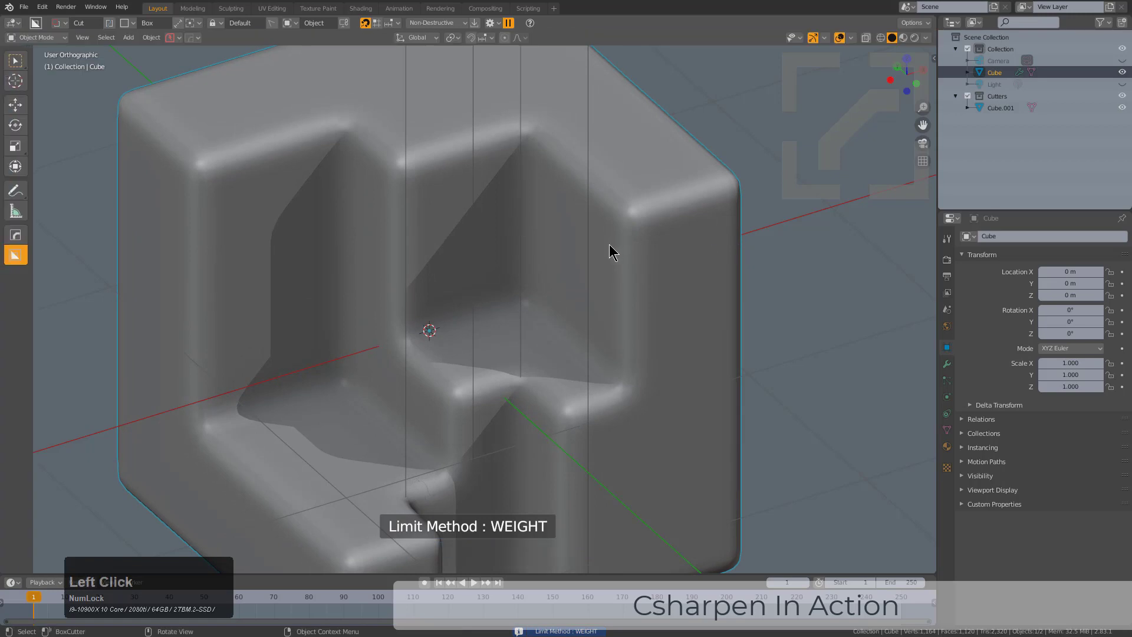
Isolate the three selected notch faces in Edit Mode by hiding the rest of the mesh.
{"action": "key", "text": "Tab"}
{"action": "key", "text": "shift+h"}
{"action": "scroll", "coordinate": [590, 259], "scroll_direction": "up", "scroll_amount": 5}
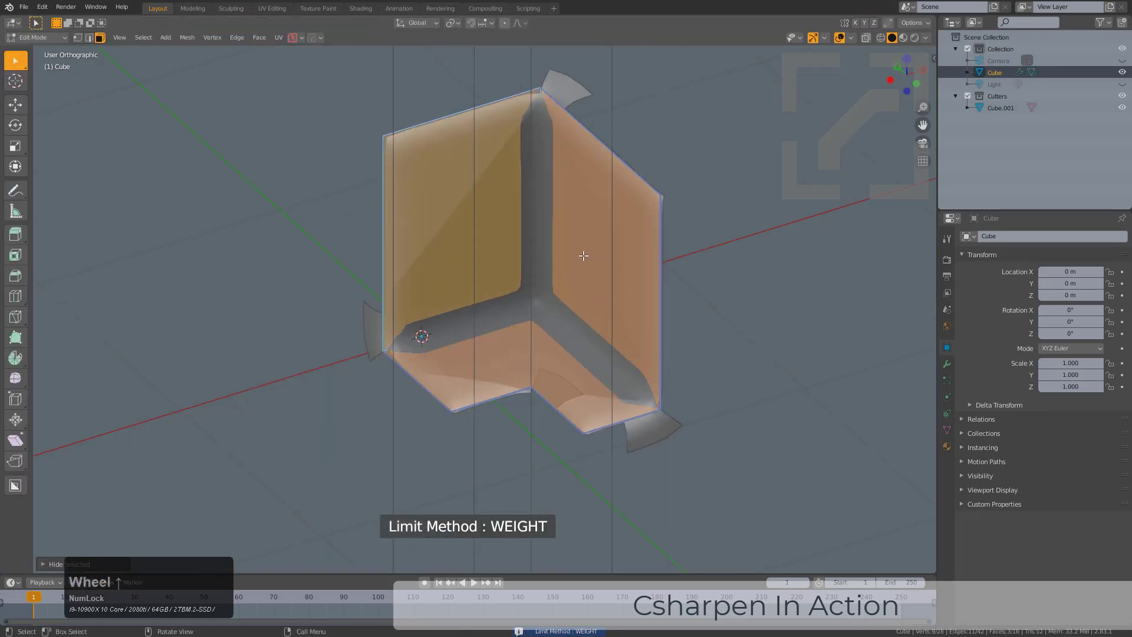
Set the bevel weight of all weighted edges on the isolated notch to about 0.3, return to Object Mode and deselect everything.
{"action": "key", "text": "2"}
{"action": "left_click", "coordinate": [717, 125]}
{"action": "key", "text": "q"}
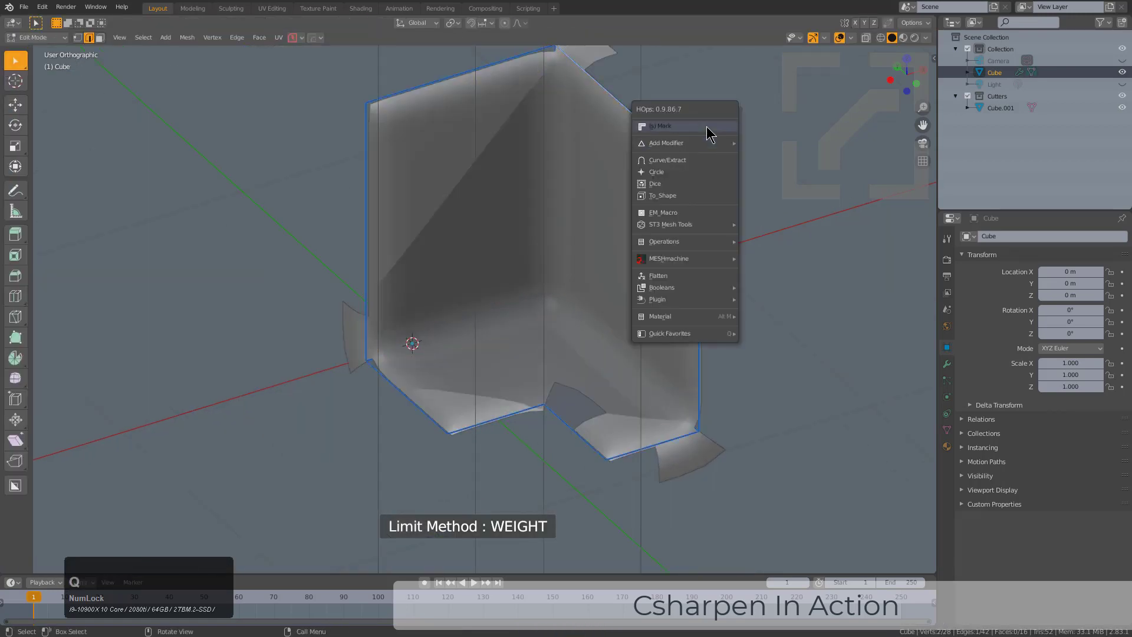
{"action": "left_click", "coordinate": [706, 126]}
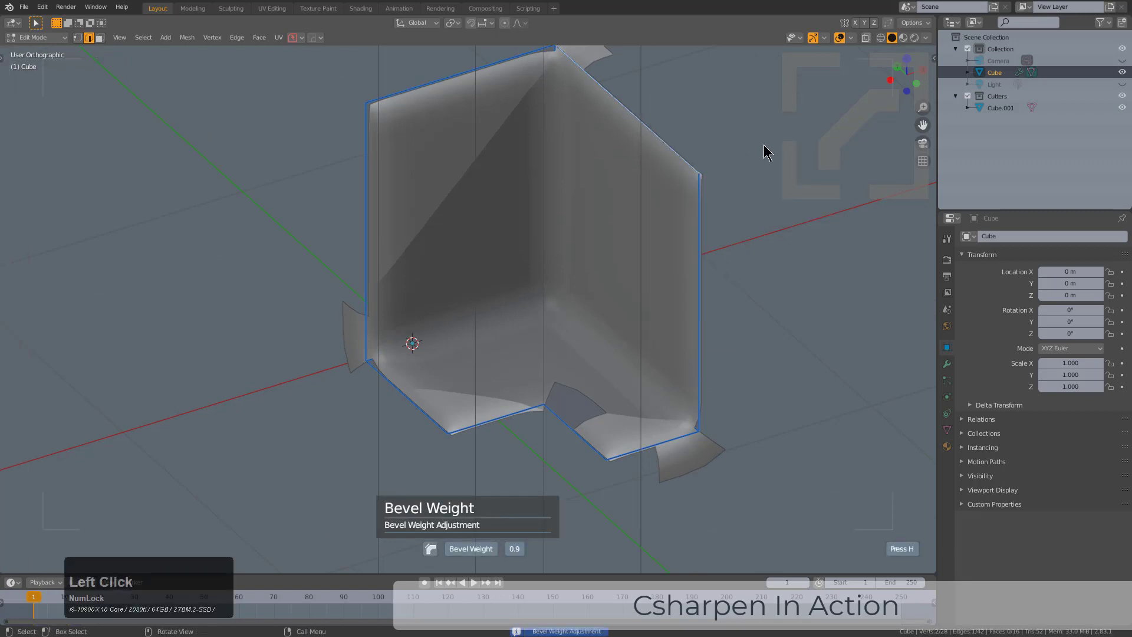
{"action": "key", "text": "h"}
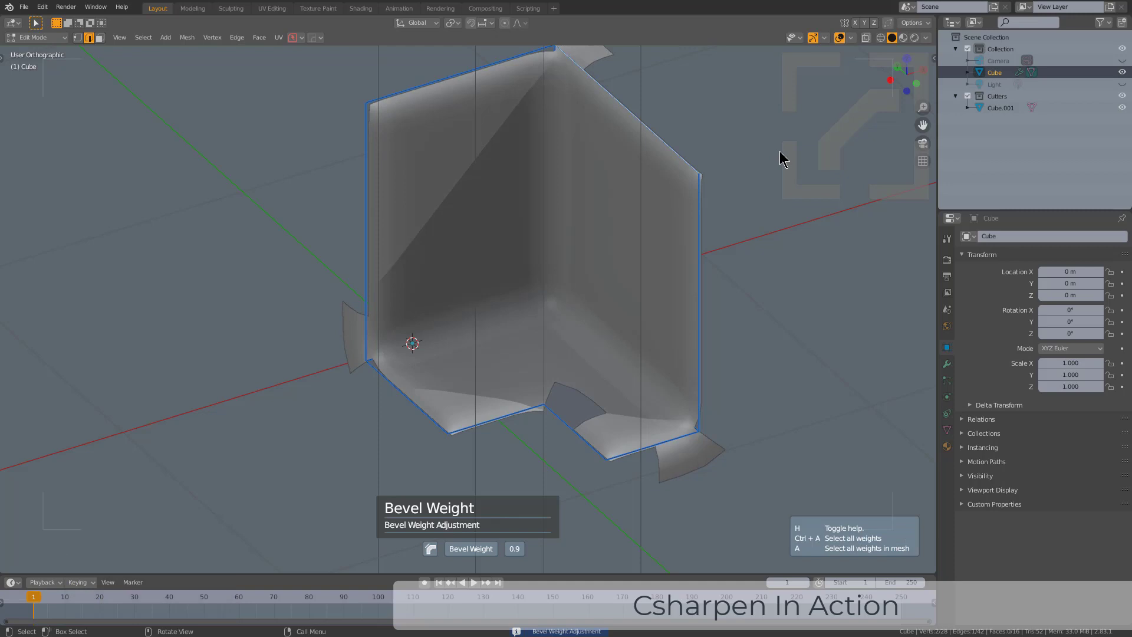
{"action": "key", "text": "a"}
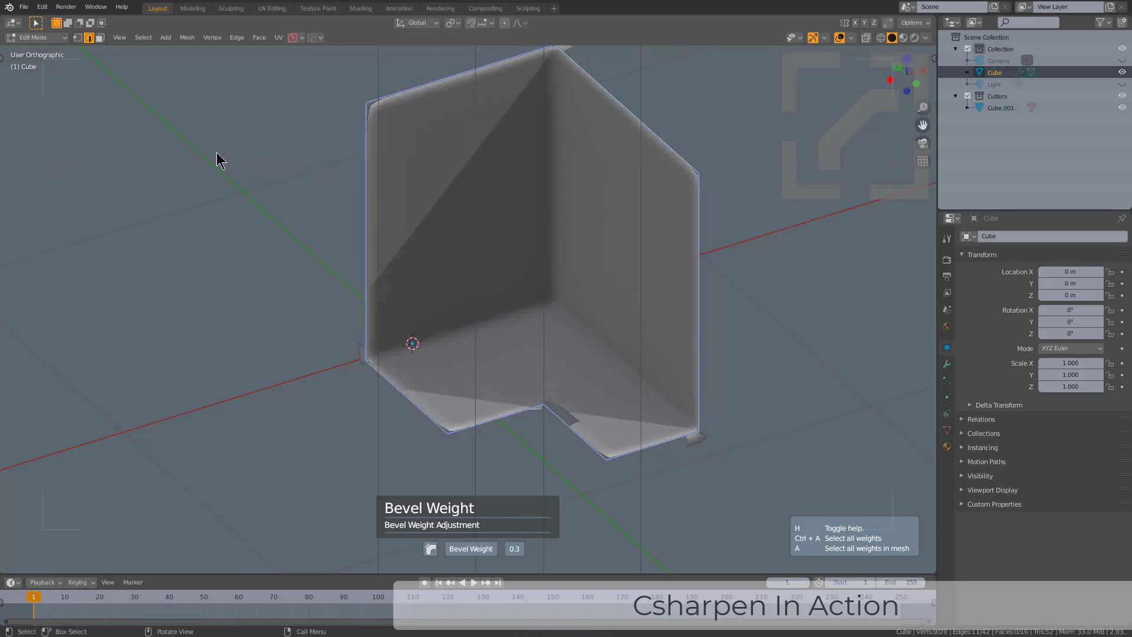
{"action": "left_click", "coordinate": [254, 157]}
{"action": "scroll", "coordinate": [475, 217], "scroll_direction": "up", "scroll_amount": 2}
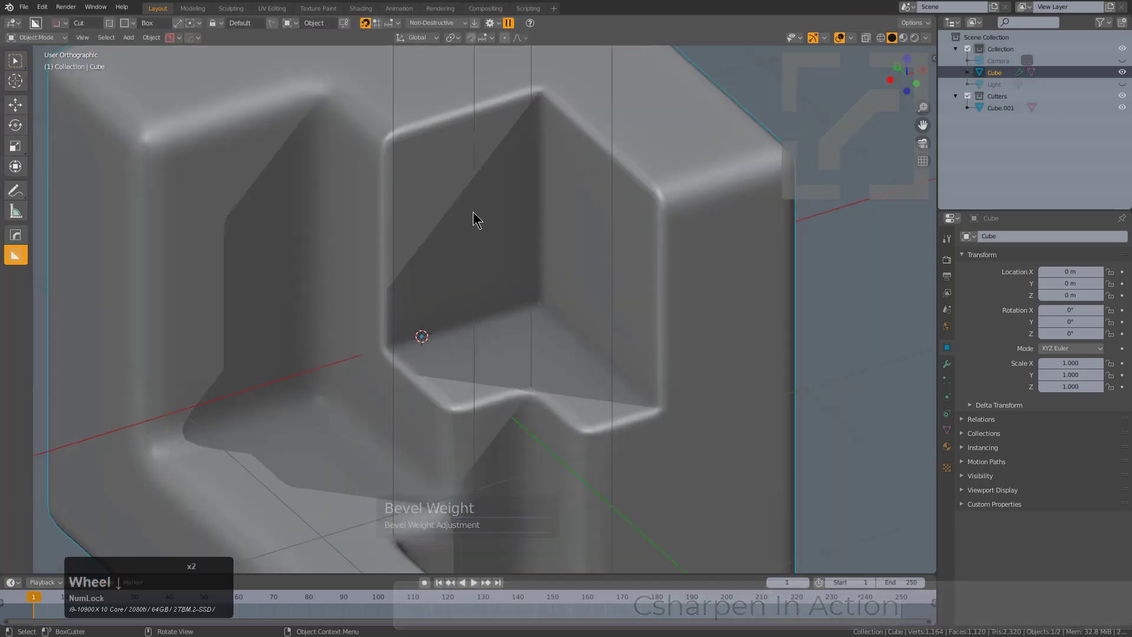
{"action": "key", "text": "a"}
{"action": "middle_click_drag", "start_coordinate": [532, 328], "coordinate": [508, 240]}
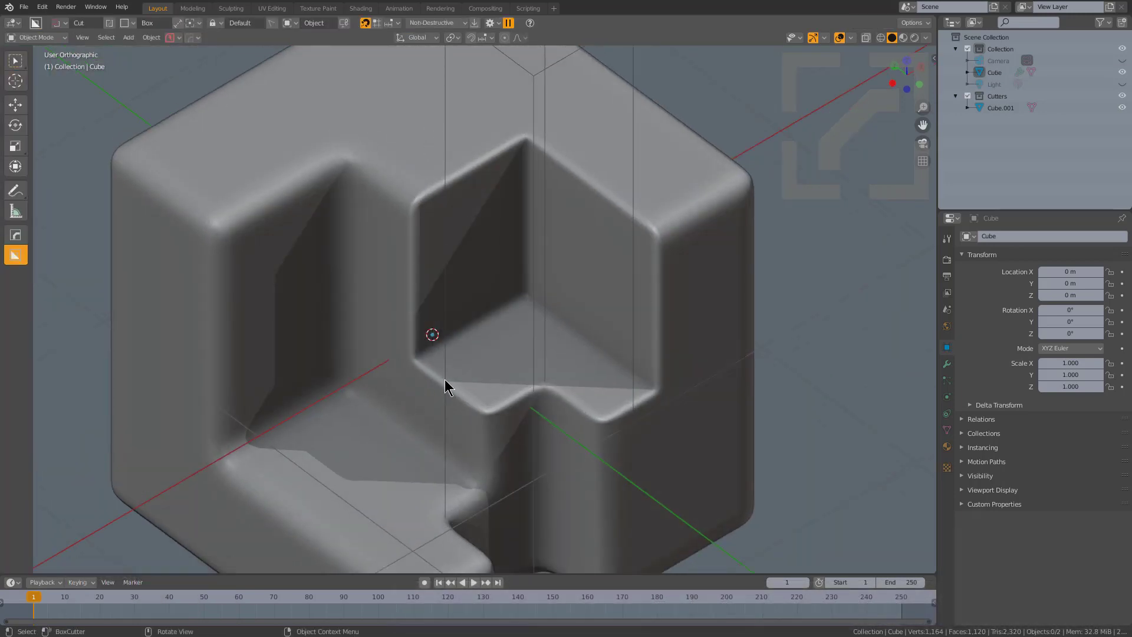
{"action": "scroll", "coordinate": [444, 379], "scroll_direction": "down", "scroll_amount": 1}
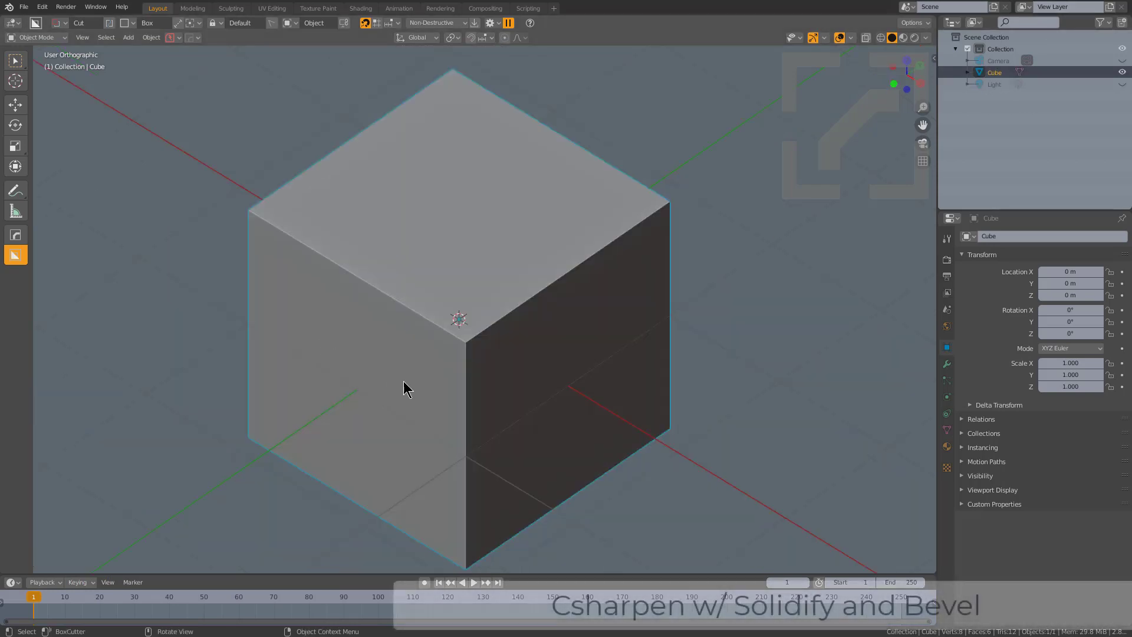
Delete the upper front corner vertex of the new cube and return to Object Mode.
{"action": "middle_click_drag", "start_coordinate": [446, 369], "coordinate": [545, 325]}
{"action": "key", "text": "Tab"}
{"action": "left_click", "coordinate": [540, 311]}
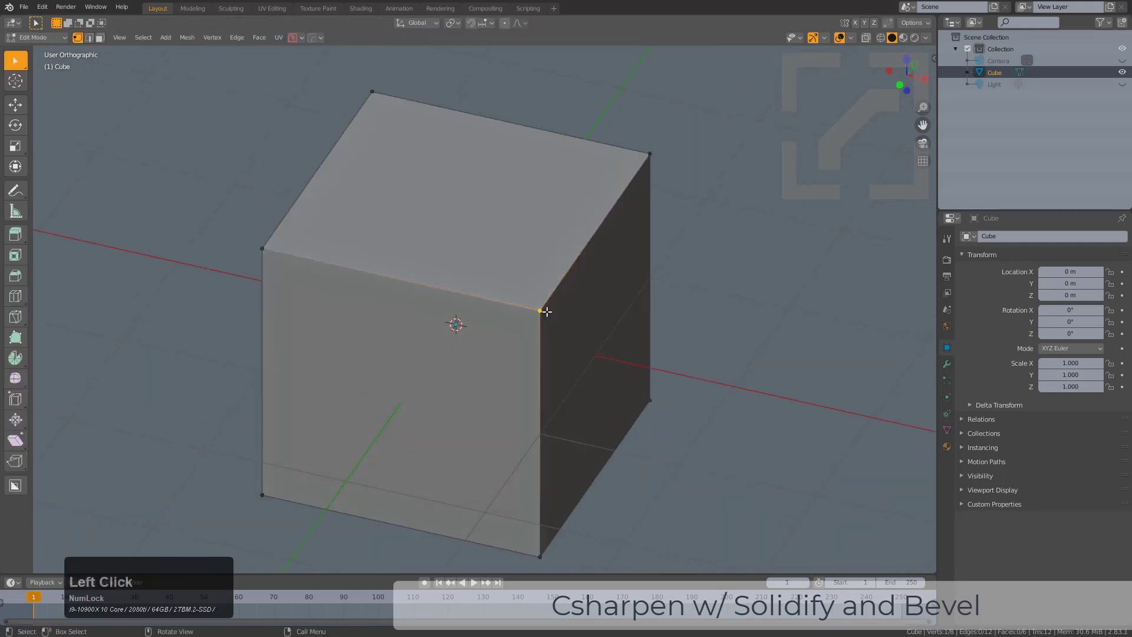
{"action": "key", "text": "x"}
{"action": "left_click", "coordinate": [595, 239]}
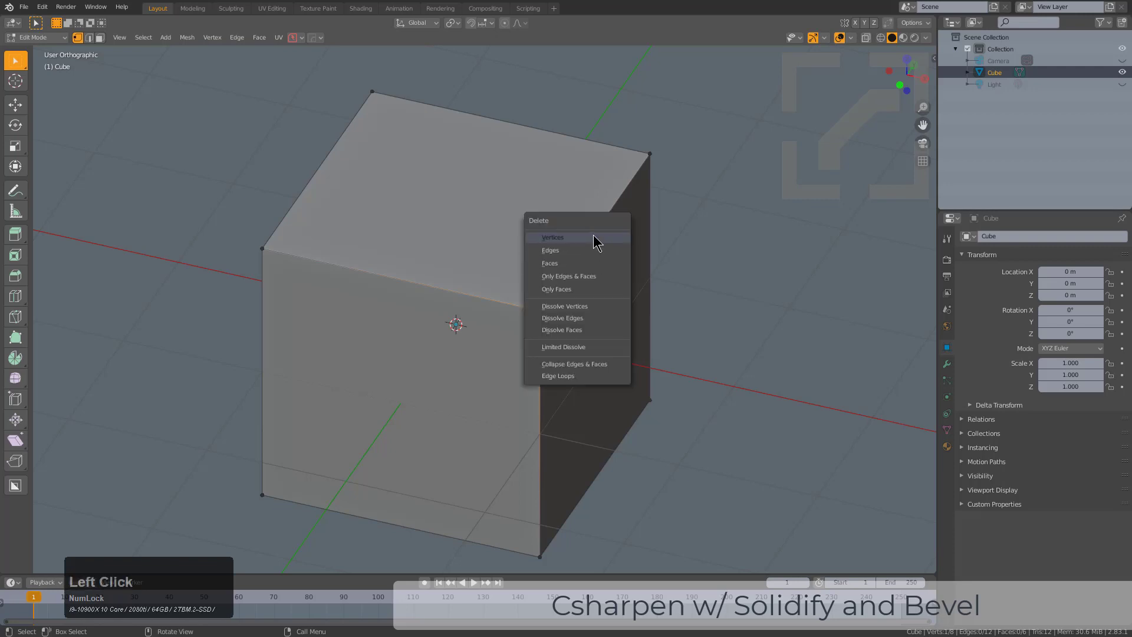
{"action": "key", "text": "Tab"}
Add a HardOps Solidify modifier to the open cube with a thickness of about -0.439 and offset -1.00.
{"action": "middle_click_drag", "start_coordinate": [540, 319], "coordinate": [529, 299]}
{"action": "key", "text": "q"}
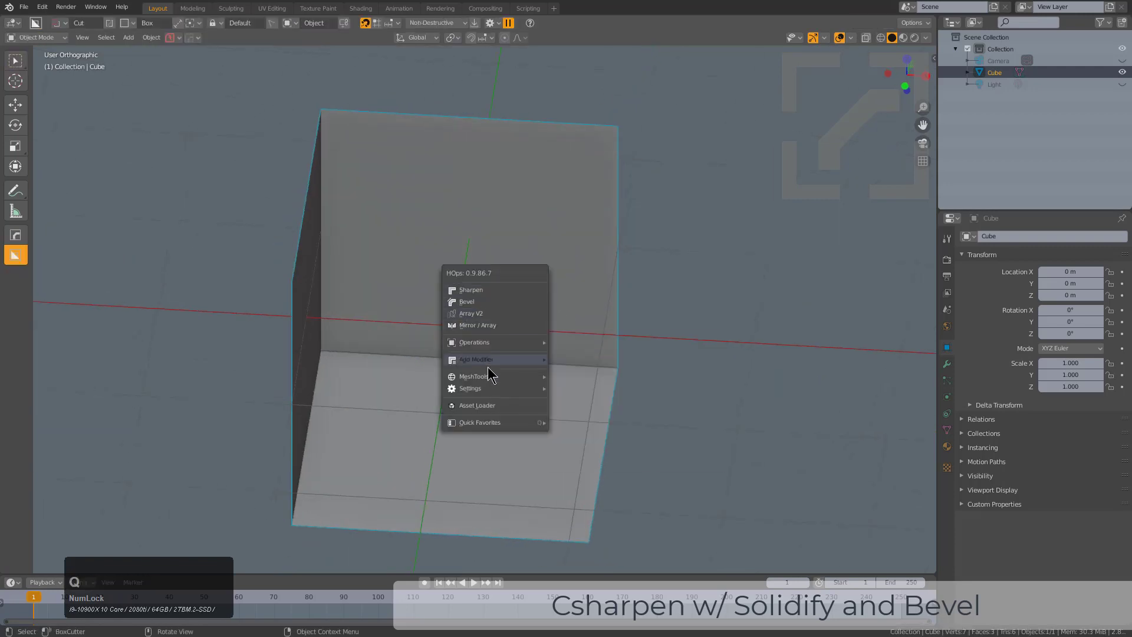
{"action": "mouse_move", "coordinate": [518, 361]}
{"action": "left_click", "coordinate": [588, 383]}
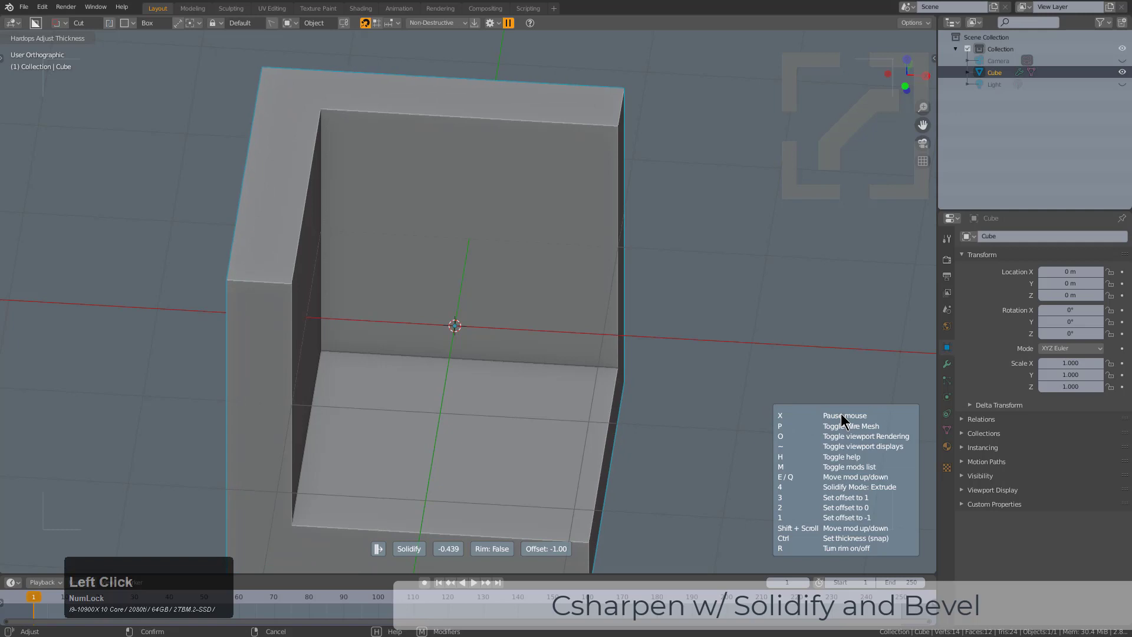
{"action": "left_click", "coordinate": [840, 412]}
Add a HardOps Bevel modifier to the solidified cube.
{"action": "middle_click_drag", "start_coordinate": [392, 260], "coordinate": [358, 257]}
{"action": "key", "text": "q"}
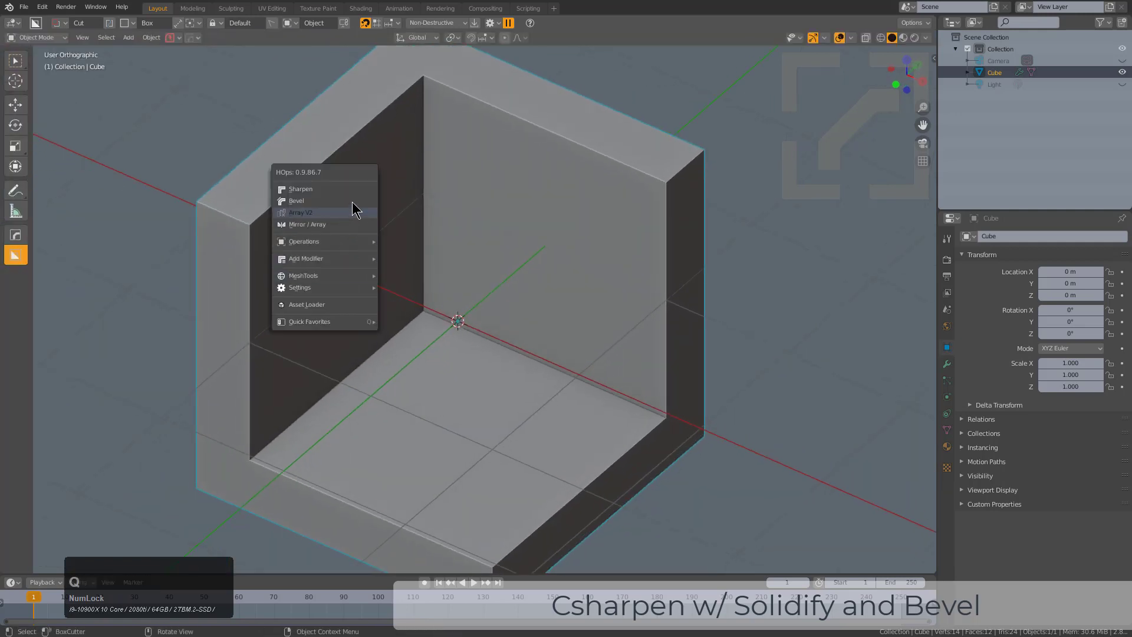
{"action": "left_click", "coordinate": [321, 200]}
{"action": "scroll", "coordinate": [307, 212], "scroll_direction": "up", "scroll_amount": 1}
{"action": "left_click", "coordinate": [325, 187]}
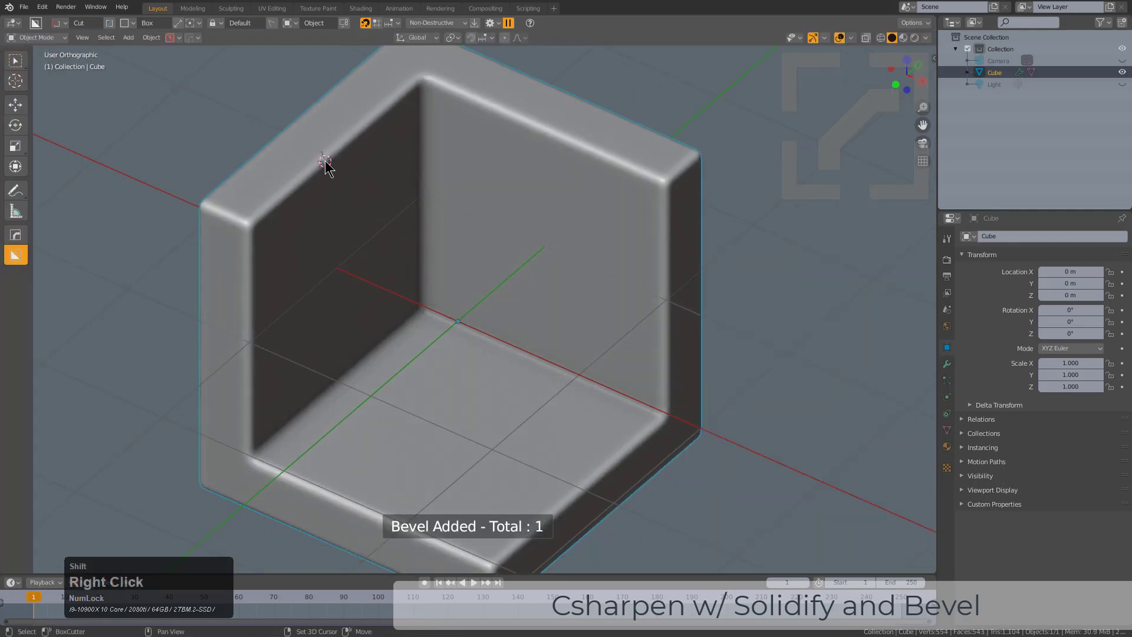
Add a mesh cube at a 3D cursor placed on the wall's upper inner edge and scale it to about 0.474.
{"action": "key", "text": "shift+a"}
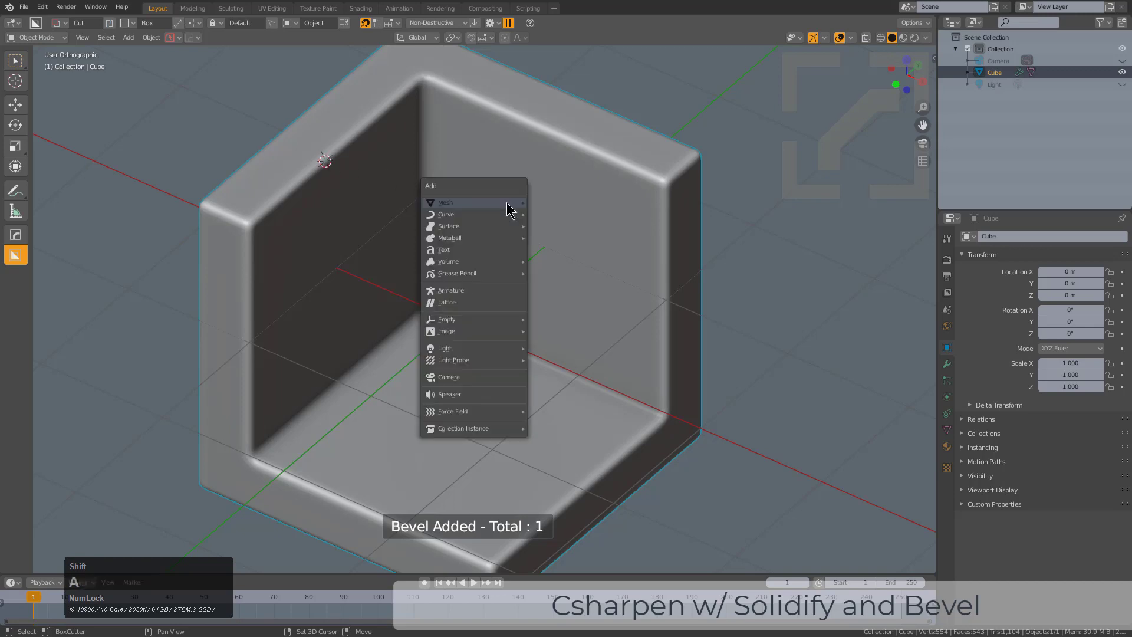
{"action": "mouse_move", "coordinate": [513, 207]}
{"action": "left_click", "coordinate": [582, 243]}
{"action": "key", "text": "s"}
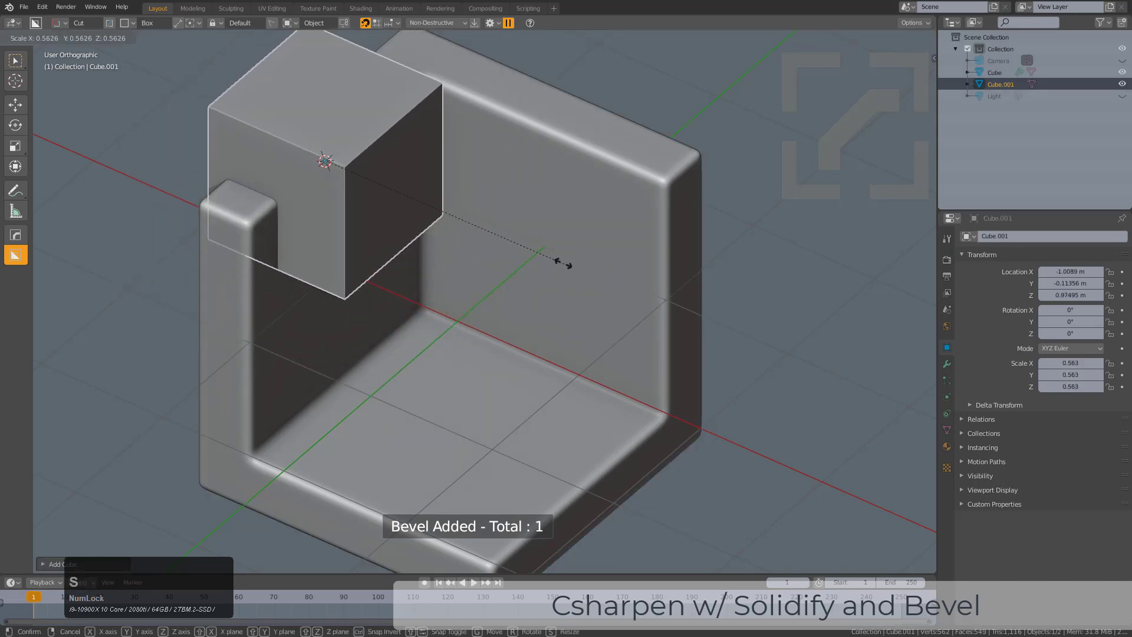
{"action": "left_click", "coordinate": [556, 260]}
Stretch the small cube along Z to a scale of about 1.314 and apply its scale.
{"action": "middle_click_drag", "start_coordinate": [431, 250], "coordinate": [522, 299]}
{"action": "key", "text": "s"}
{"action": "key", "text": "z"}
{"action": "left_click", "coordinate": [522, 299]}
{"action": "scroll", "coordinate": [539, 313], "scroll_direction": "up", "scroll_amount": 3}
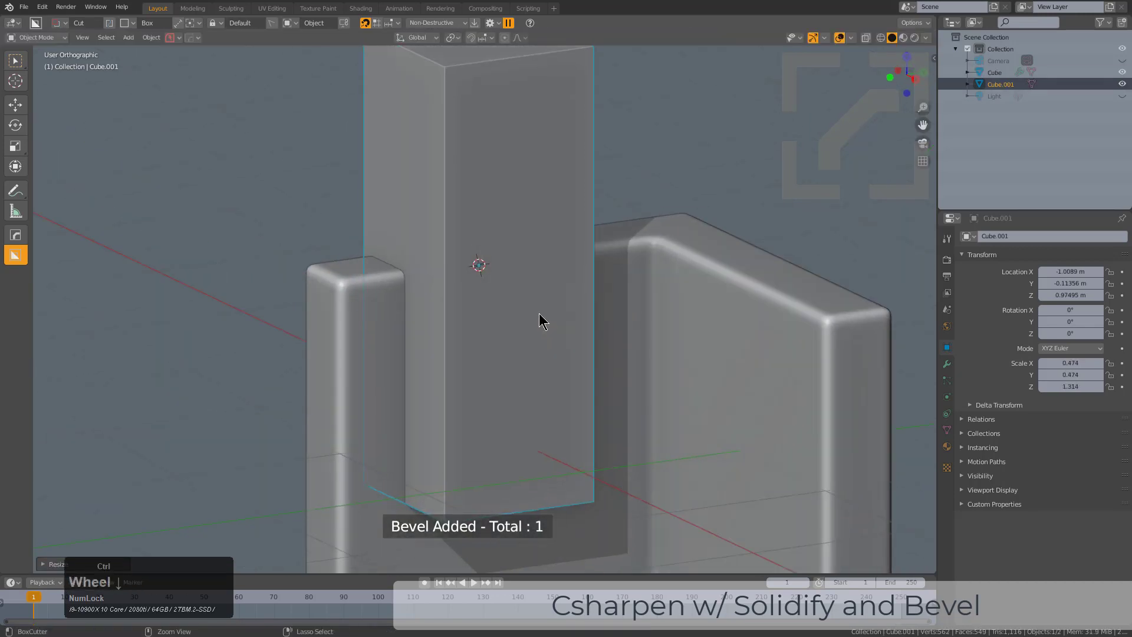
{"action": "key", "text": "ctrl+a"}
{"action": "left_click", "coordinate": [525, 334]}
Bevel the tall block's two lower edges with clamp overlap enabled and multiple segments, forming a full semicircular round.
{"action": "middle_click_drag", "start_coordinate": [505, 392], "coordinate": [459, 197]}
{"action": "key", "text": "Tab"}
{"action": "key", "text": "2"}
{"action": "left_click", "coordinate": [516, 437]}
{"action": "left_click", "coordinate": [577, 412], "text": "ctrl"}
{"action": "key", "text": "ctrl+b"}
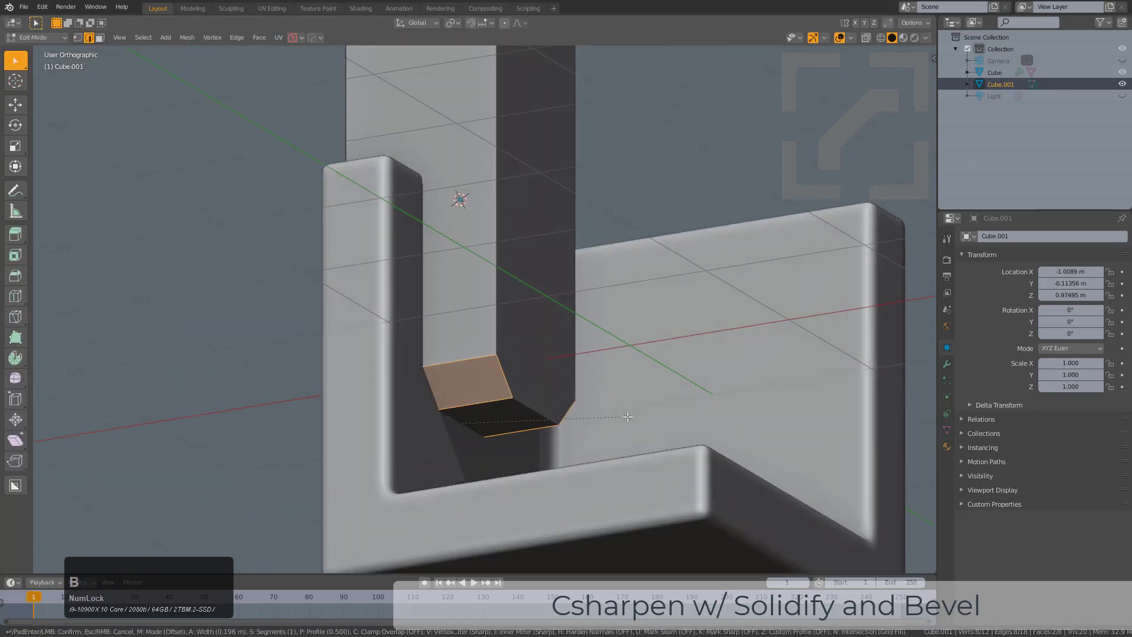
{"action": "key", "text": "c"}
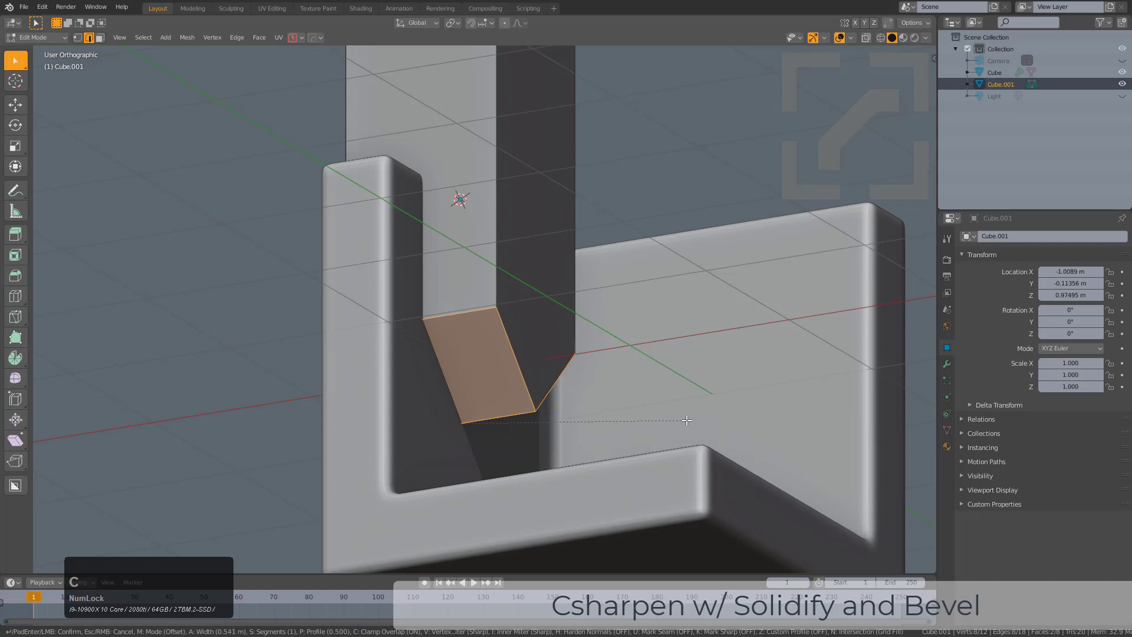
{"action": "scroll", "coordinate": [678, 420], "scroll_direction": "up", "scroll_amount": 8}
{"action": "left_click", "coordinate": [702, 419]}
{"action": "scroll", "coordinate": [648, 418], "scroll_direction": "up", "scroll_amount": 5}
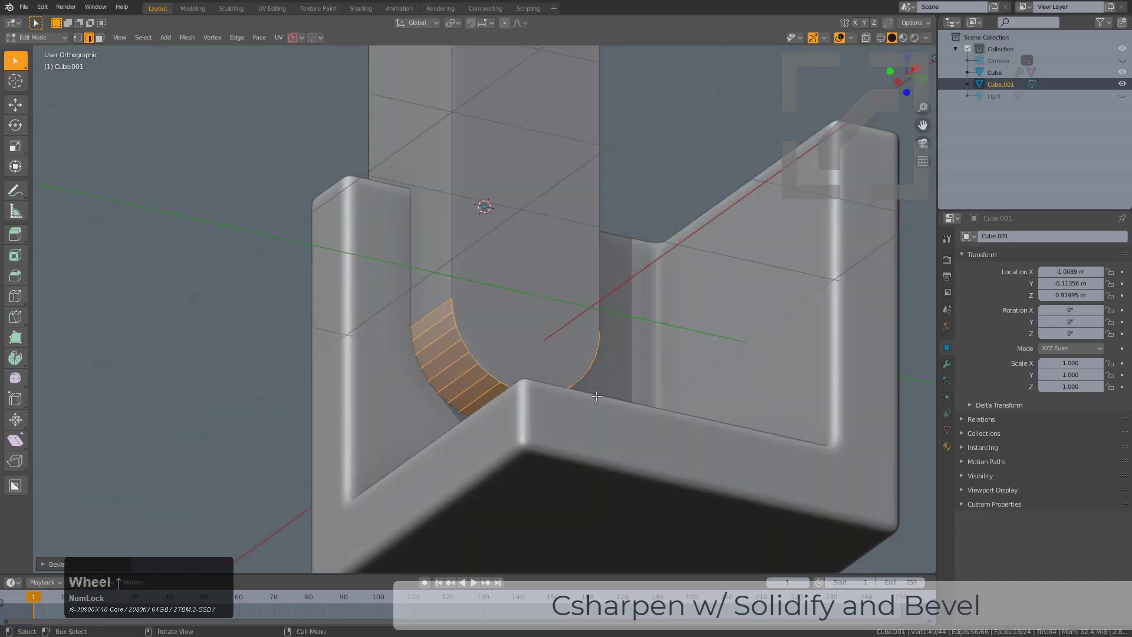
Remove the overlapping duplicate edge at the bottom centre of the block's round and return to Object Mode.
{"action": "middle_click_drag", "start_coordinate": [590, 418], "coordinate": [565, 496]}
{"action": "left_click", "coordinate": [538, 505]}
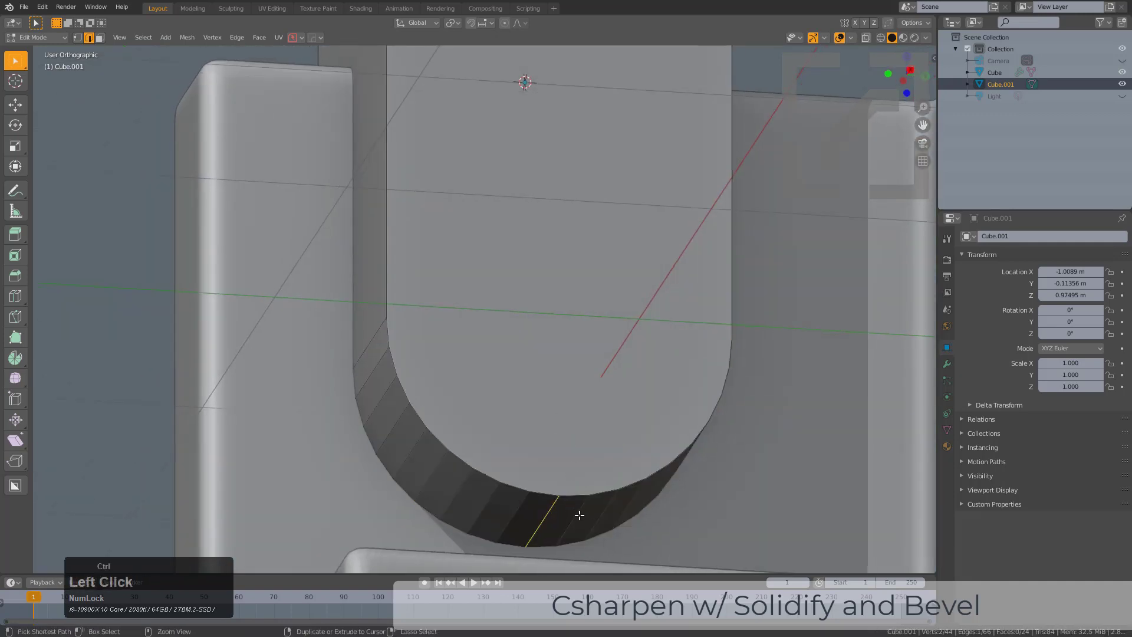
{"action": "key", "text": "ctrl+c"}
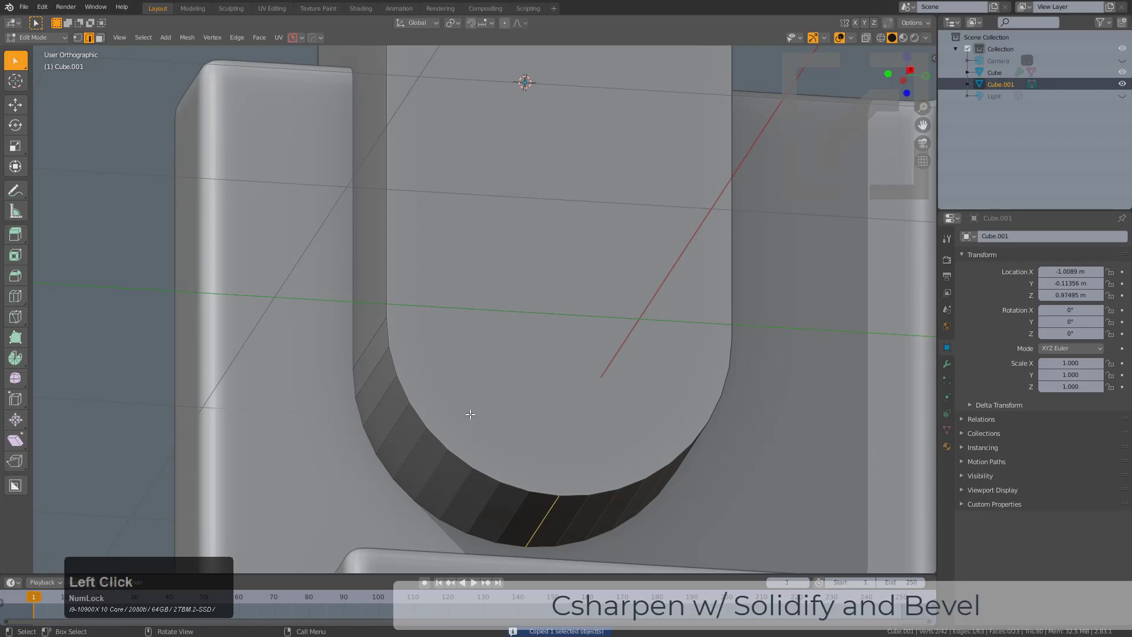
{"action": "middle_click_drag", "start_coordinate": [470, 414], "coordinate": [449, 395]}
{"action": "key", "text": "Tab"}
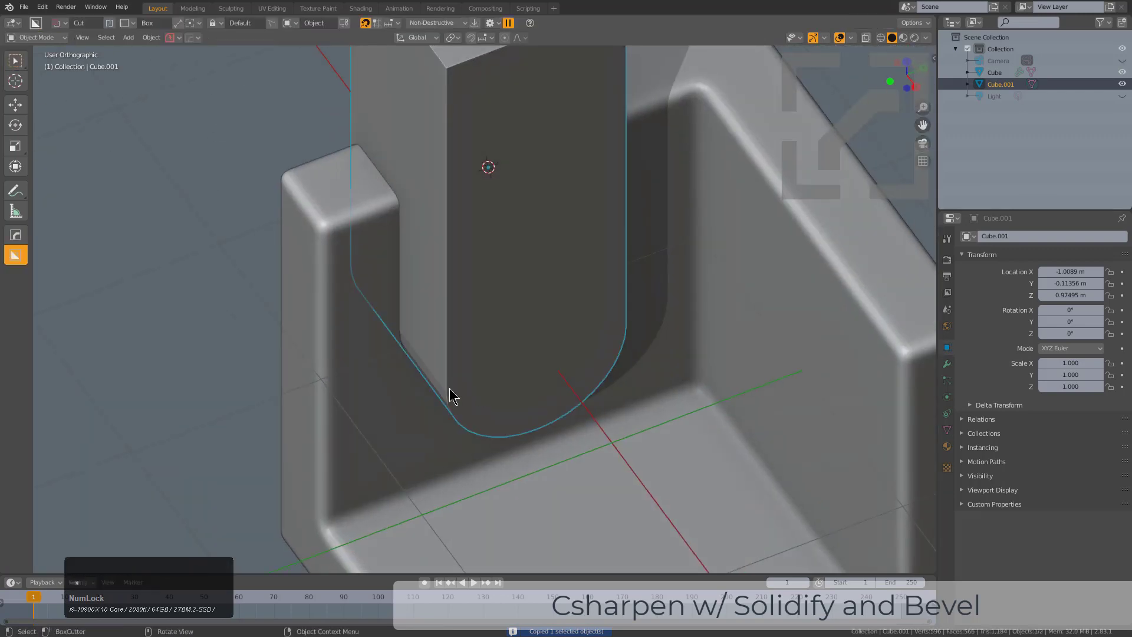
Cut the rounded block out of the cube's wall with a HardOps Difference boolean, then hide the cutter and select the cube.
{"action": "left_click", "coordinate": [323, 297], "text": "shift"}
{"action": "key", "text": "ctrl+shift+b"}
{"action": "left_click", "coordinate": [565, 256]}
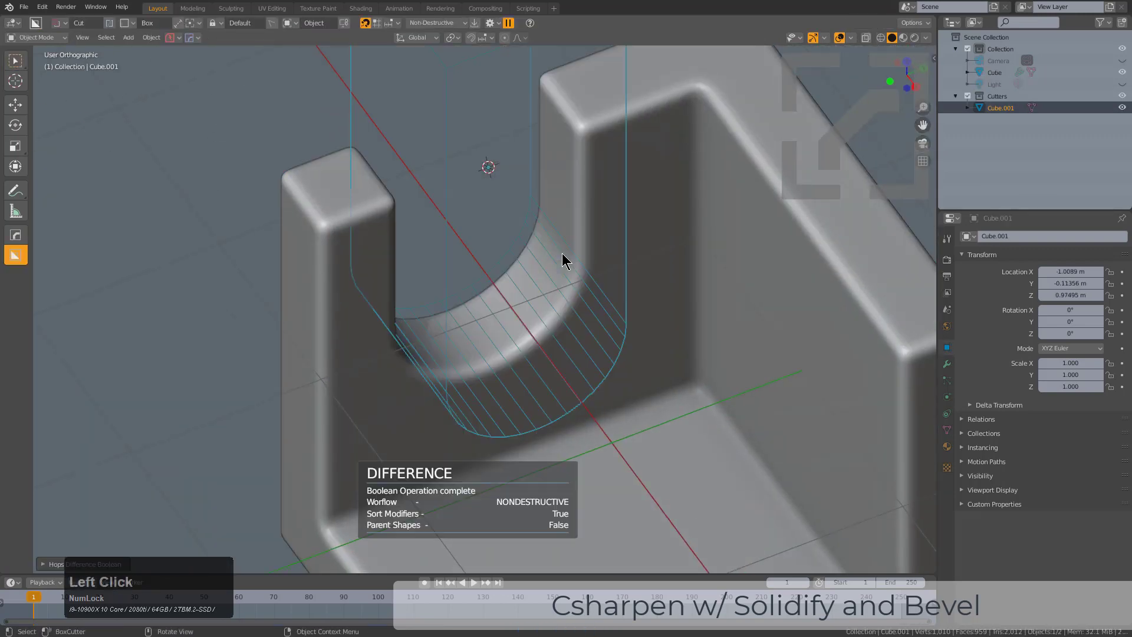
{"action": "middle_click_drag", "start_coordinate": [563, 257], "coordinate": [572, 288]}
{"action": "key", "text": "h"}
{"action": "left_click", "coordinate": [641, 238]}
{"action": "scroll", "coordinate": [634, 331], "scroll_direction": "down", "scroll_amount": 3}
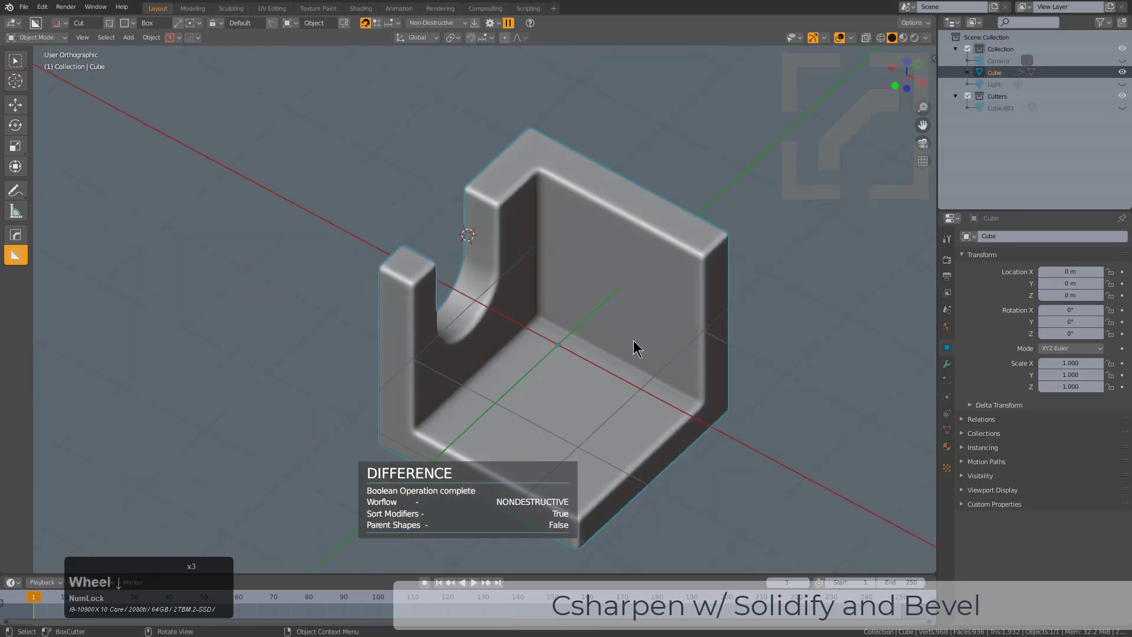
Review the notched cube's Solidify, Boolean and Bevel modifiers one by one with Modifier Scroll and its modifier list shown.
{"action": "key", "text": "Tab"}
{"action": "middle_click_drag", "start_coordinate": [616, 340], "coordinate": [596, 325]}
{"action": "key", "text": "Tab"}
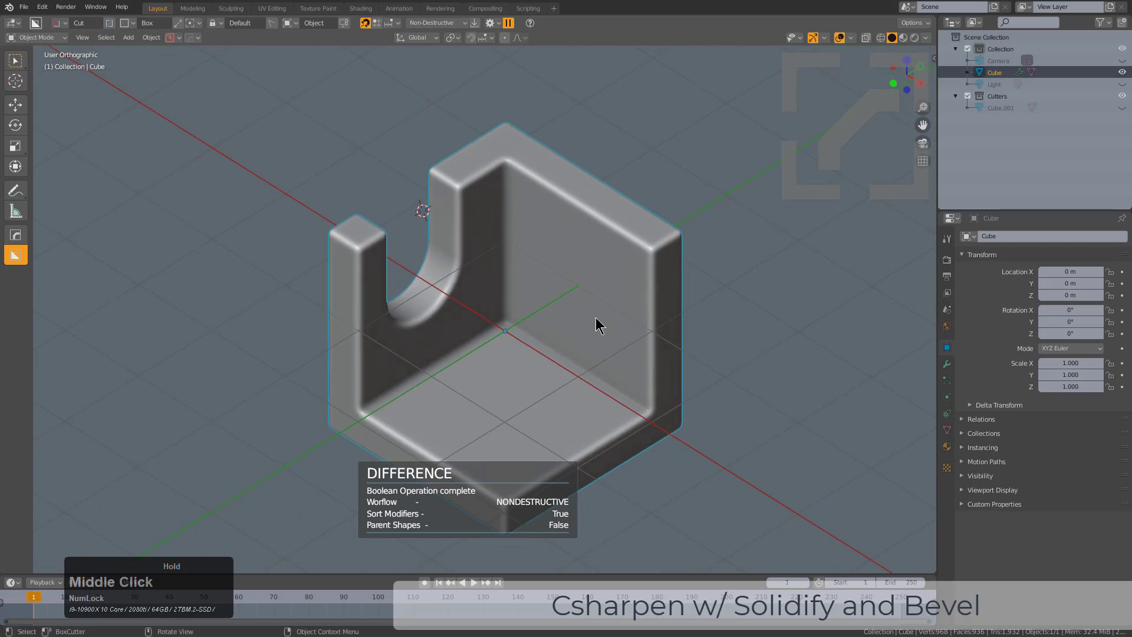
{"action": "key", "text": "q"}
{"action": "mouse_move", "coordinate": [677, 325]}
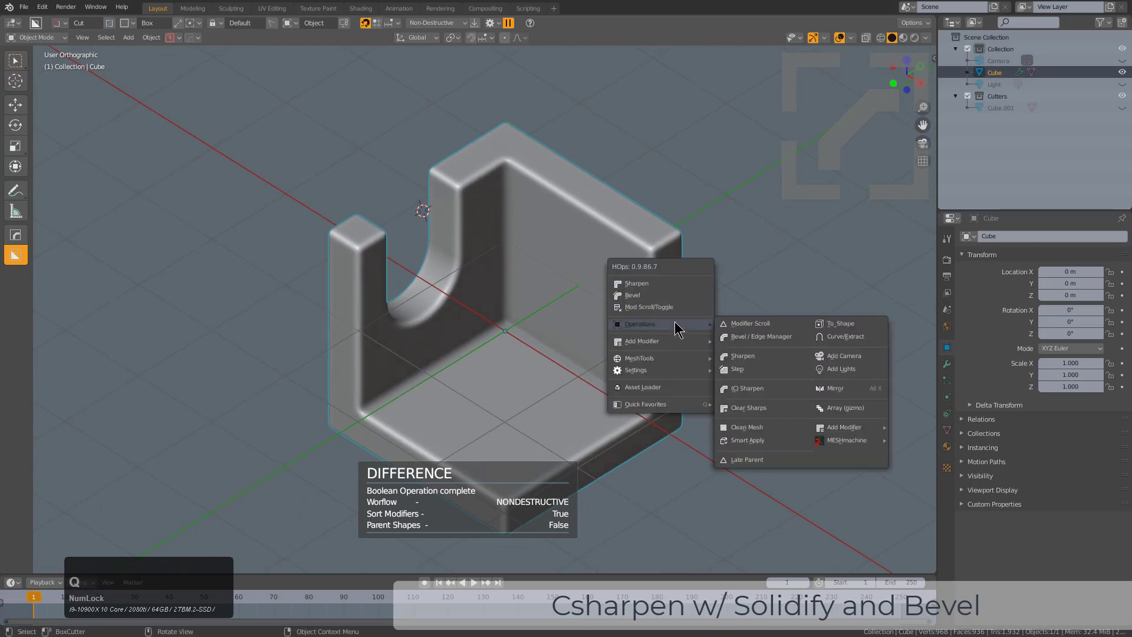
{"action": "left_click", "coordinate": [748, 325]}
{"action": "scroll", "coordinate": [749, 328], "scroll_direction": "down", "scroll_amount": 2}
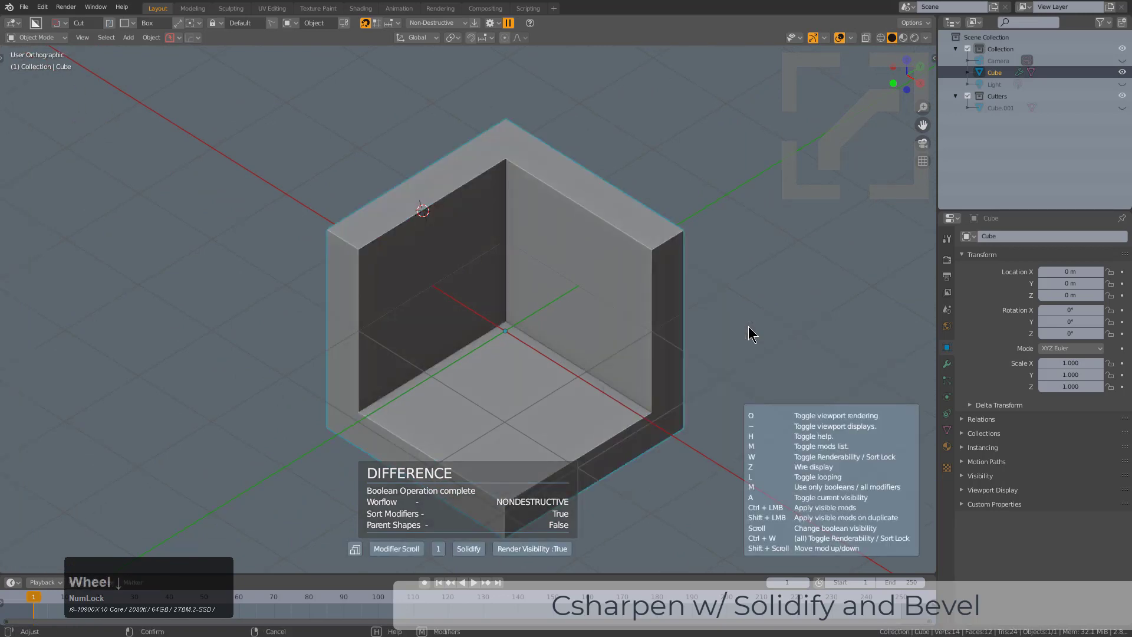
{"action": "key", "text": "m"}
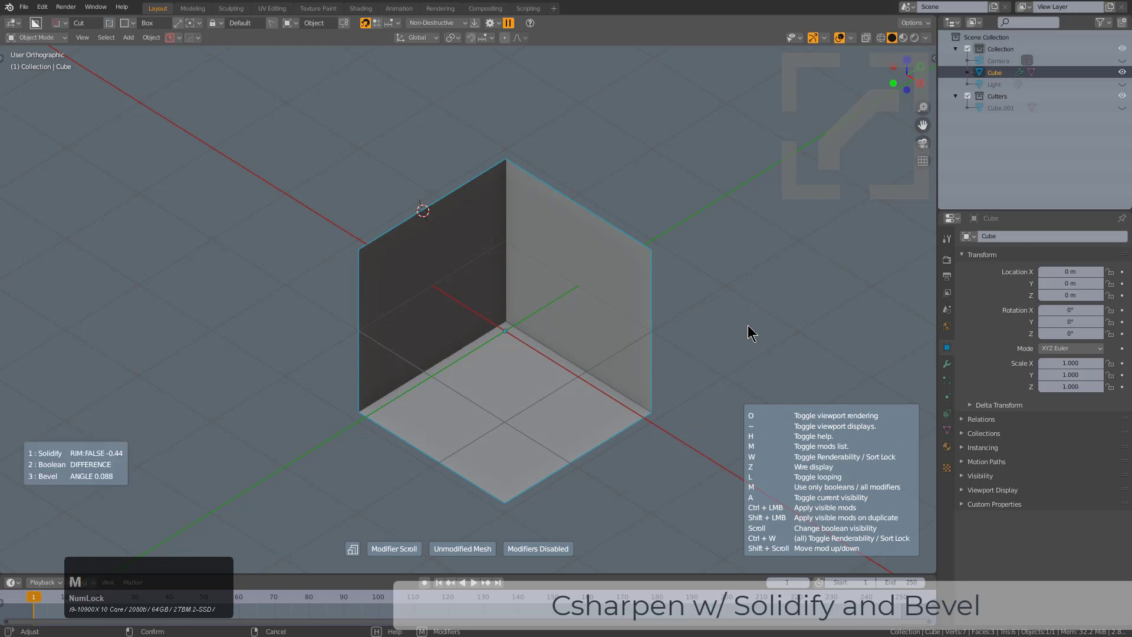
{"action": "scroll", "coordinate": [748, 325], "scroll_direction": "down", "scroll_amount": 2}
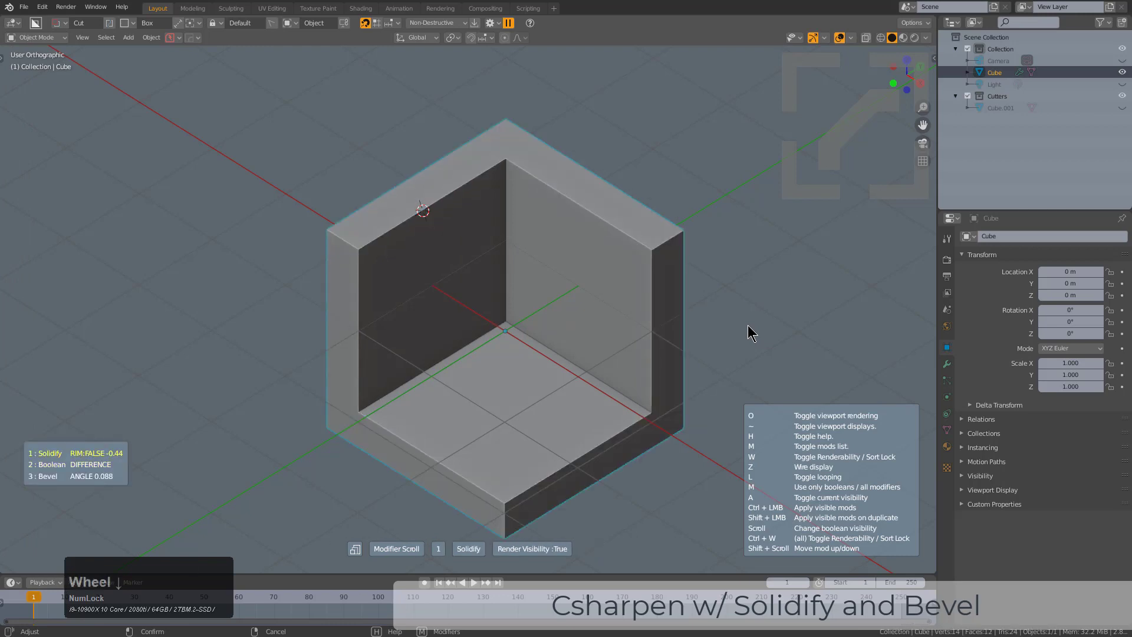
{"action": "scroll", "coordinate": [747, 326], "scroll_direction": "up", "scroll_amount": 2}
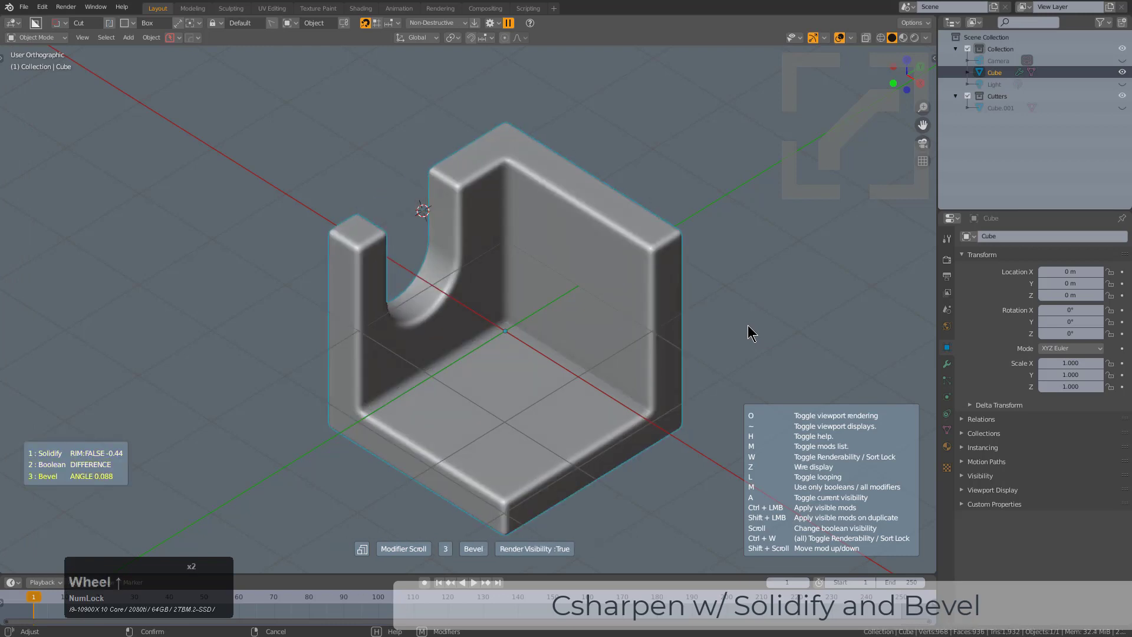
{"action": "left_click", "coordinate": [747, 325]}
Apply the standard HardOps Sharpen to the notched cube without applying its modifiers.
{"action": "middle_click_drag", "start_coordinate": [578, 283], "coordinate": [593, 290]}
{"action": "scroll", "coordinate": [430, 185], "scroll_direction": "up", "scroll_amount": 2}
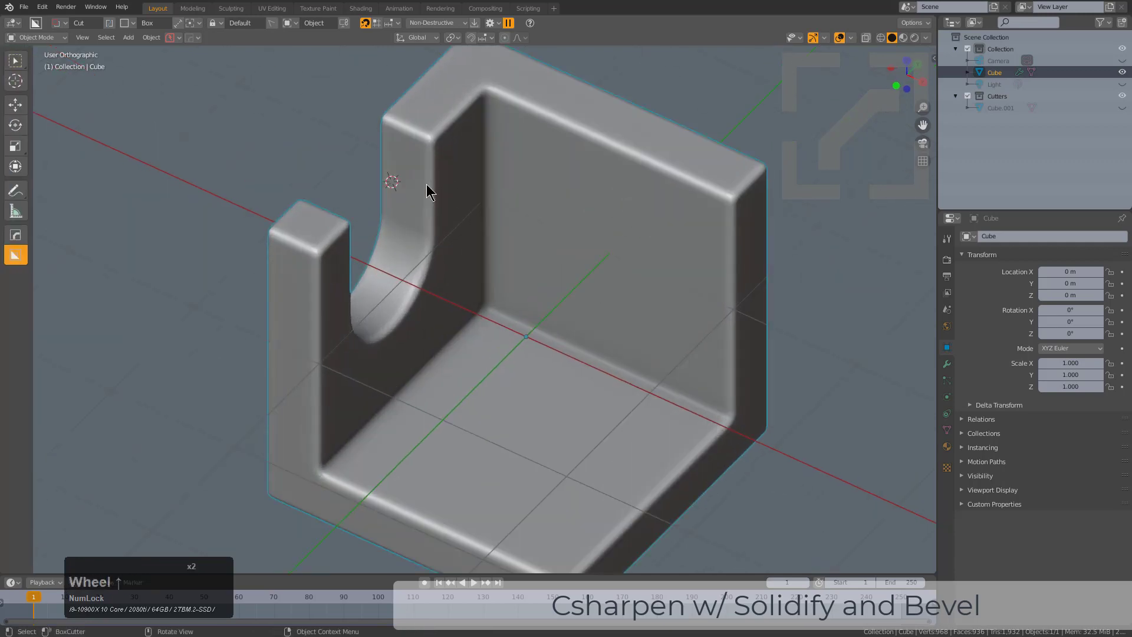
{"action": "key", "text": "q"}
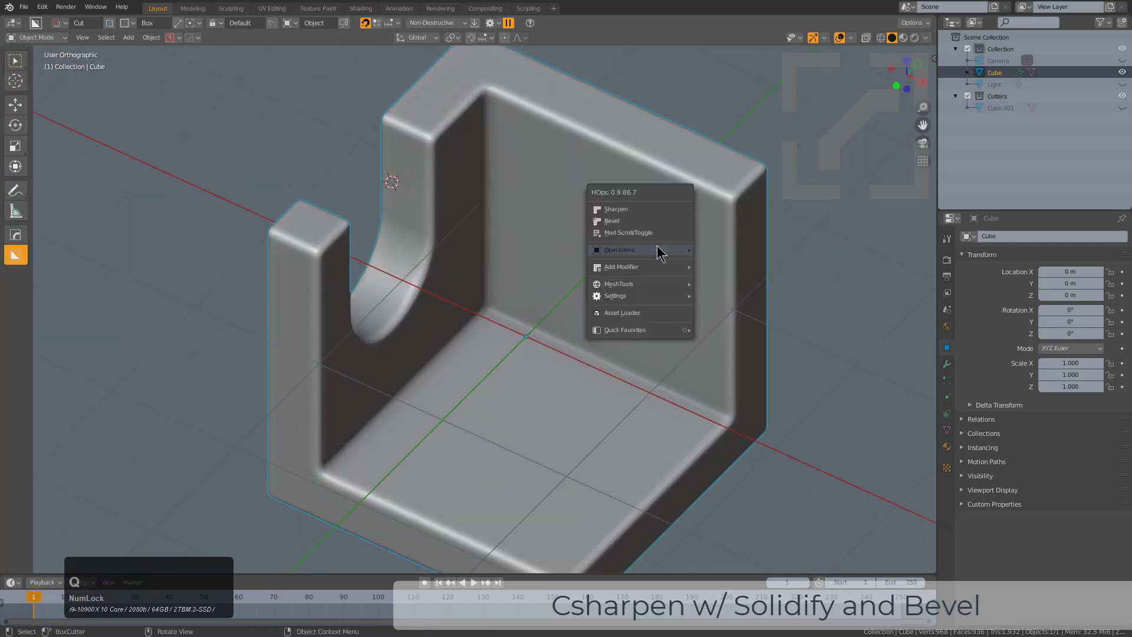
{"action": "left_click", "coordinate": [655, 210]}
{"action": "middle_click_drag", "start_coordinate": [622, 294], "coordinate": [536, 336]}
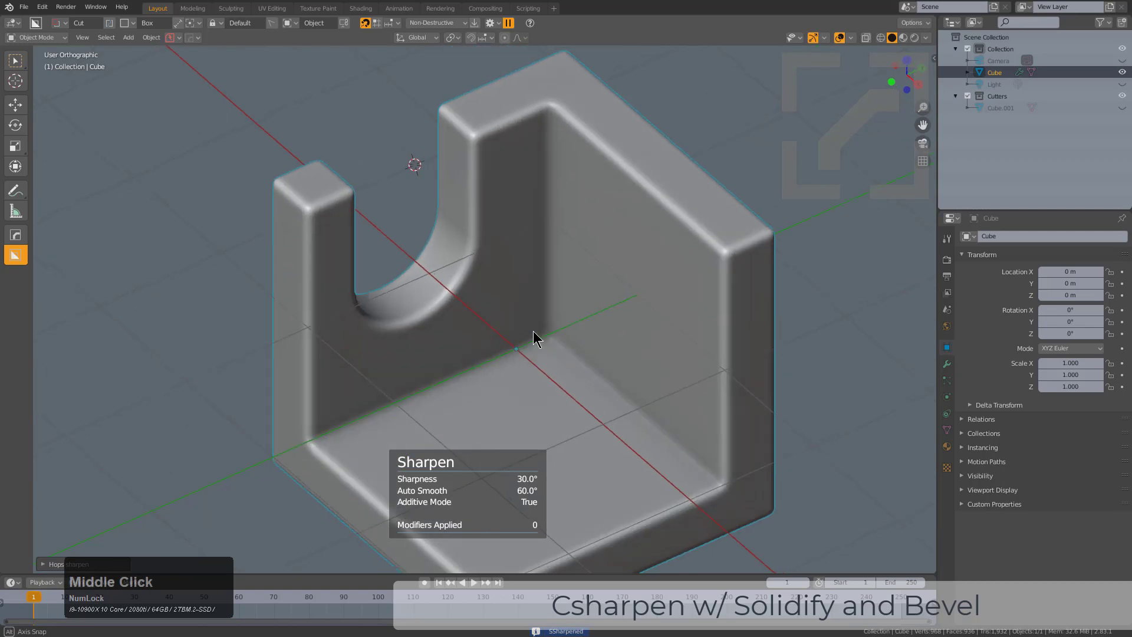
Examine the marked sharp edges on the cube's base mesh in Edit Mode with X-ray, then return to solid Object Mode.
{"action": "key", "text": "Tab"}
{"action": "key", "text": "alt+z"}
{"action": "scroll", "coordinate": [510, 186], "scroll_direction": "down", "scroll_amount": 2}
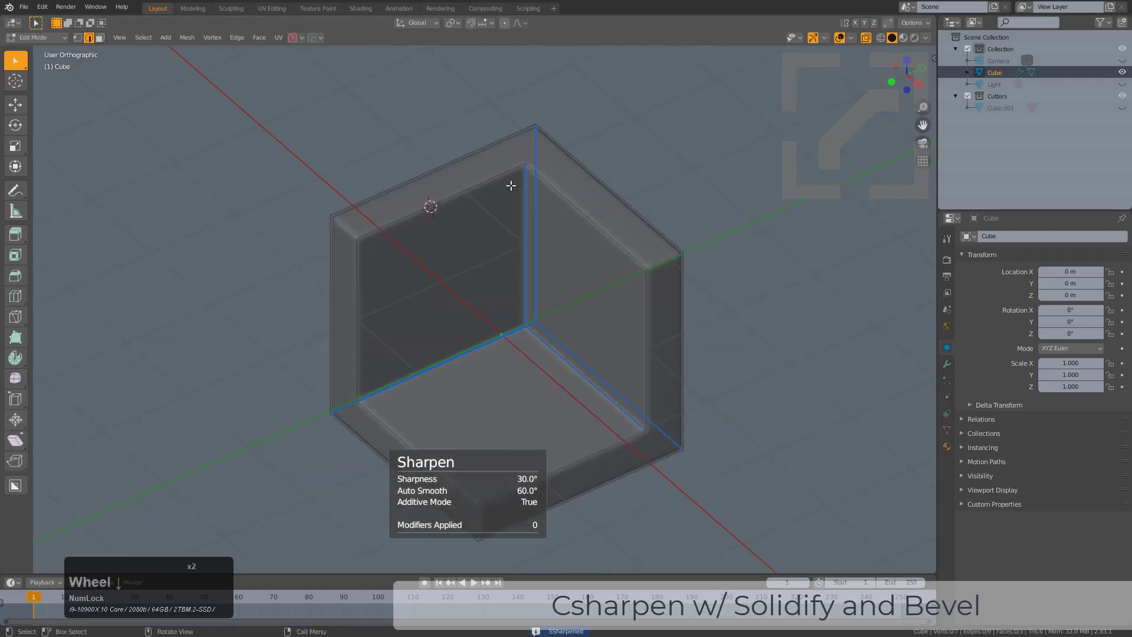
{"action": "middle_click_drag", "start_coordinate": [444, 399], "coordinate": [508, 354]}
{"action": "scroll", "coordinate": [467, 181], "scroll_direction": "down", "scroll_amount": 1}
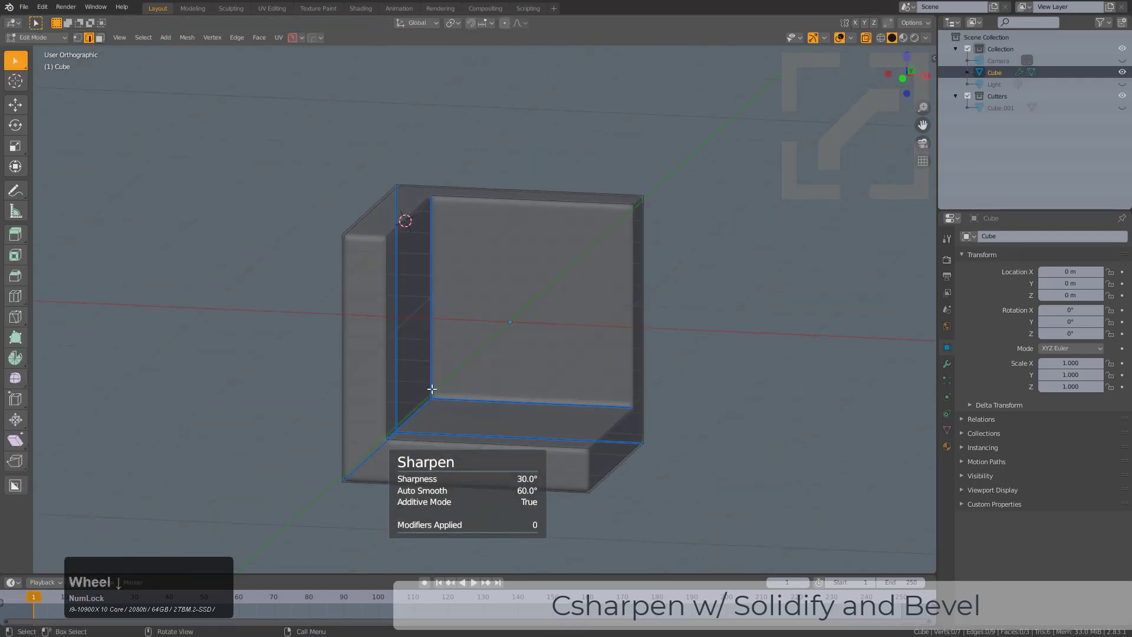
{"action": "key", "text": "Tab"}
{"action": "middle_click_drag", "start_coordinate": [609, 240], "coordinate": [502, 271]}
{"action": "key", "text": "alt+z"}
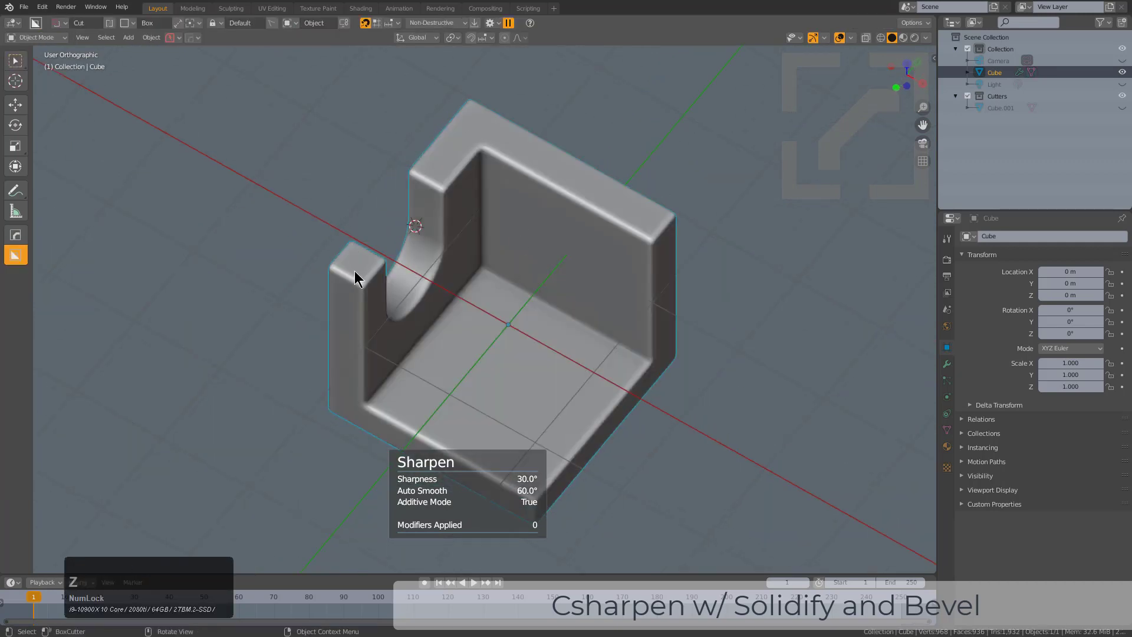
Run HardOps Csharpen on the notched cube to apply its Solidify and Boolean modifiers while keeping the Bevel live.
{"action": "middle_click_drag", "start_coordinate": [384, 319], "coordinate": [386, 320]}
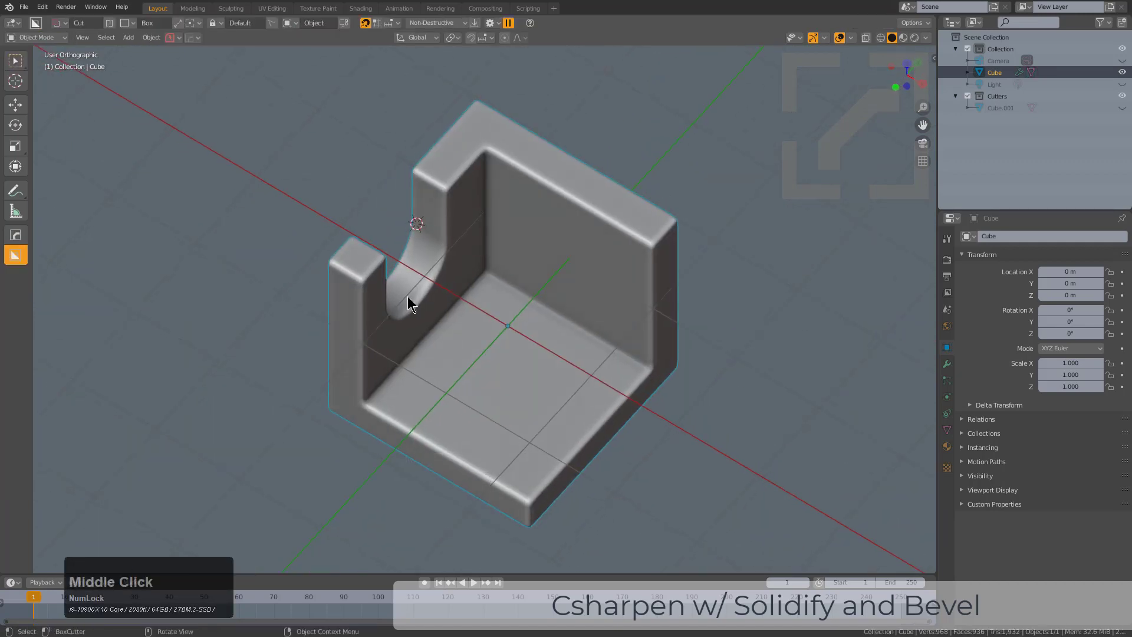
{"action": "middle_click_drag", "start_coordinate": [514, 308], "coordinate": [503, 292]}
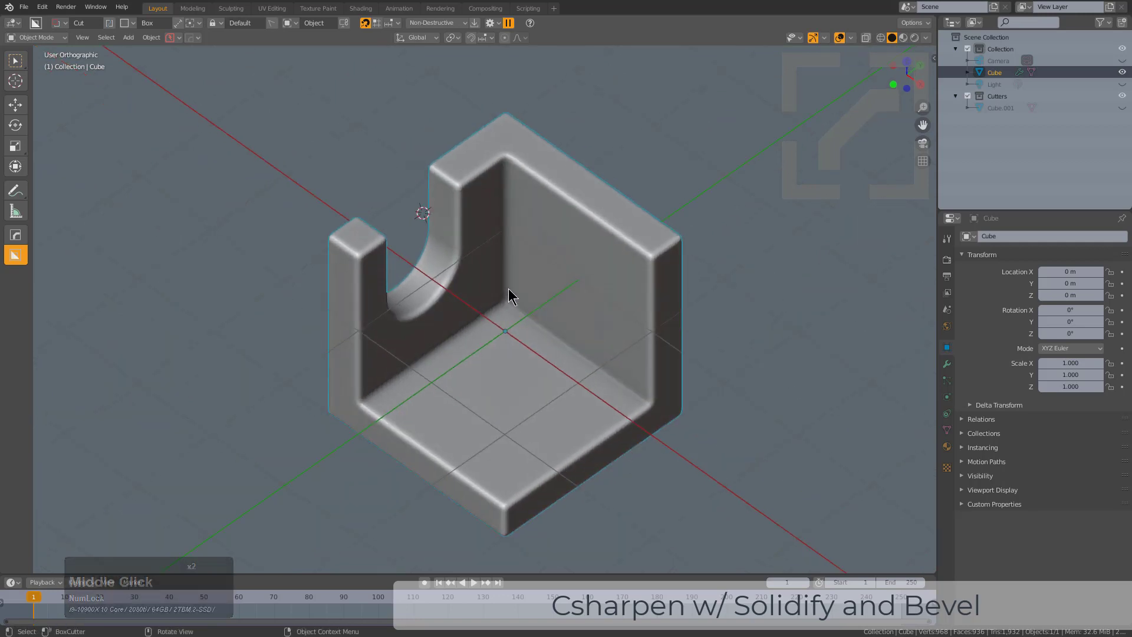
{"action": "key", "text": "q"}
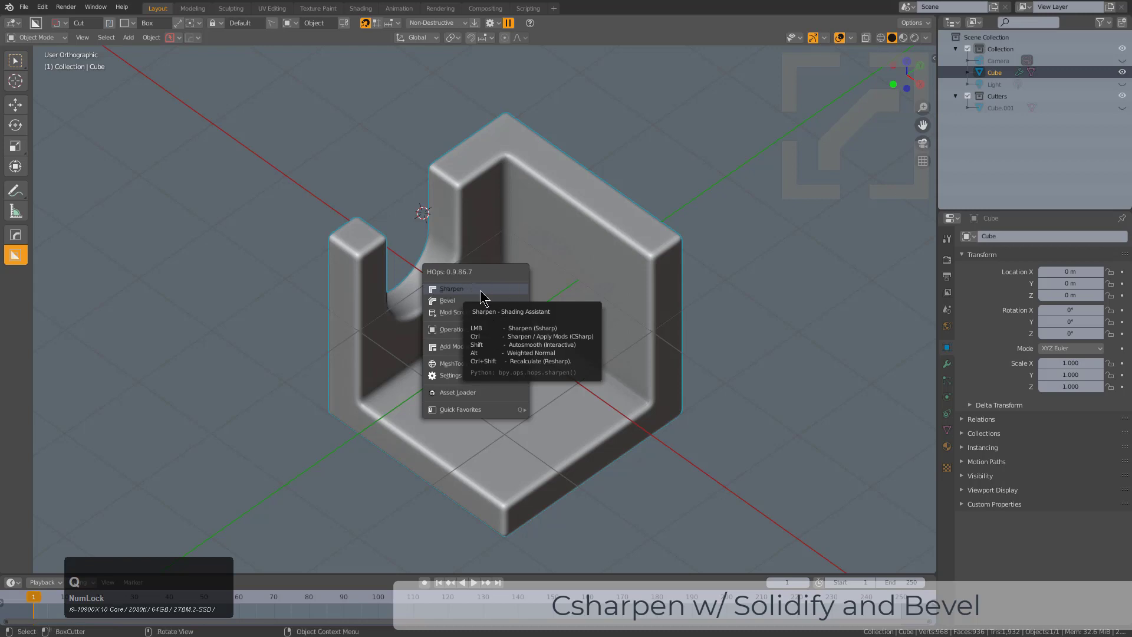
{"action": "left_click", "coordinate": [481, 288], "text": "ctrl"}
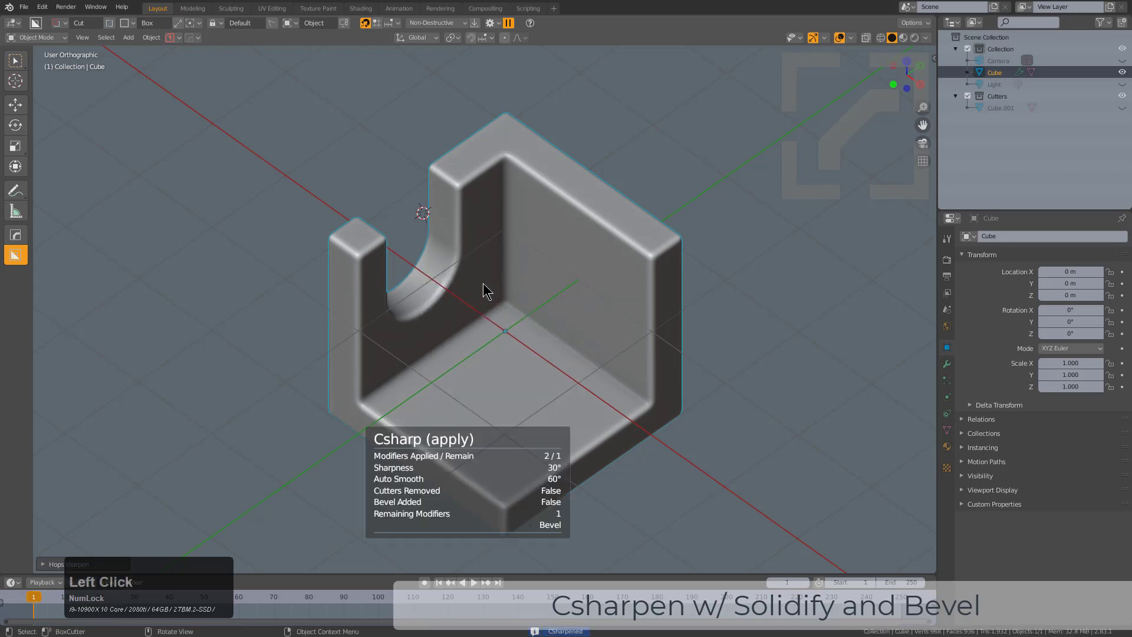
Examine the Csharpened cube's mesh in Edit Mode, its bevelled form from several sides, and its remaining modifier stack.
{"action": "key", "text": "Tab"}
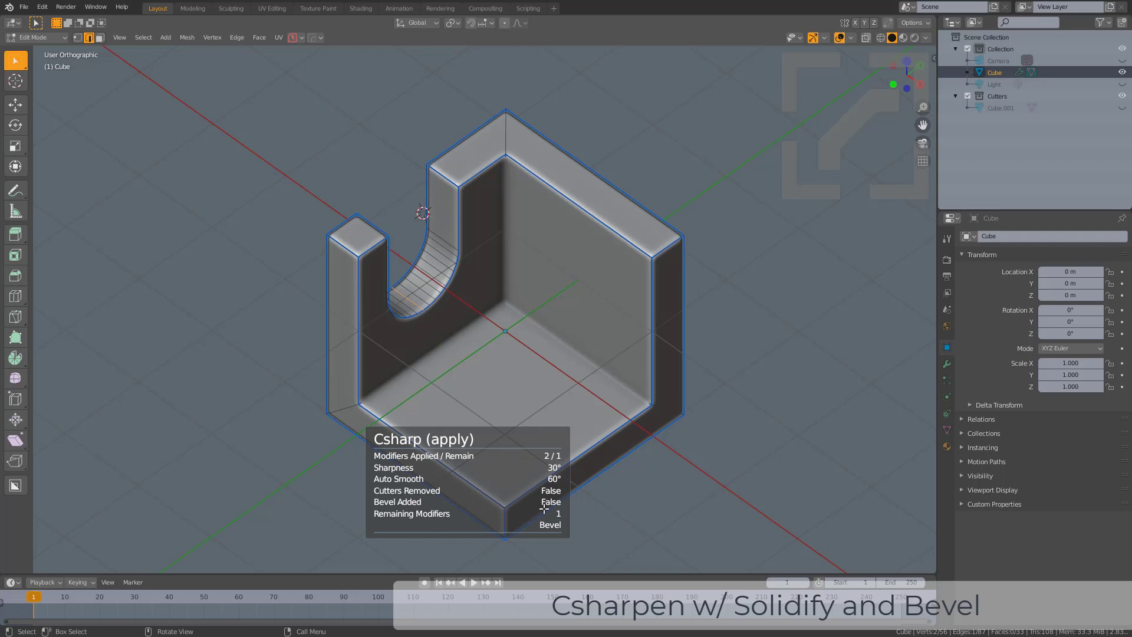
{"action": "key", "text": "Tab"}
{"action": "middle_click_drag", "start_coordinate": [476, 373], "coordinate": [507, 374]}
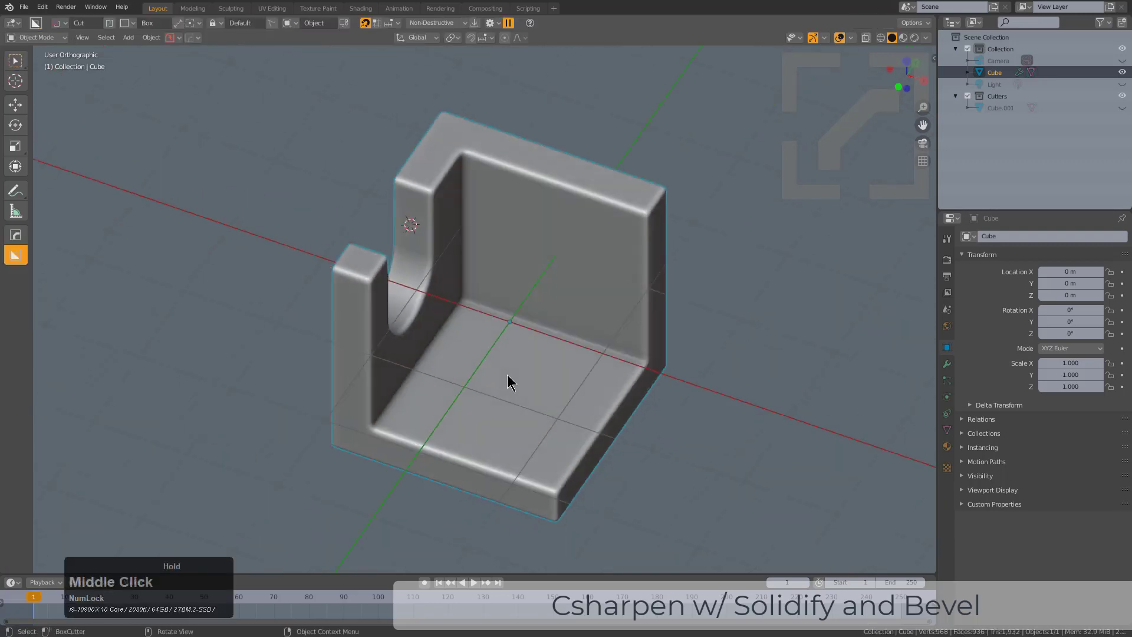
{"action": "middle_click_drag", "start_coordinate": [523, 328], "coordinate": [636, 303]}
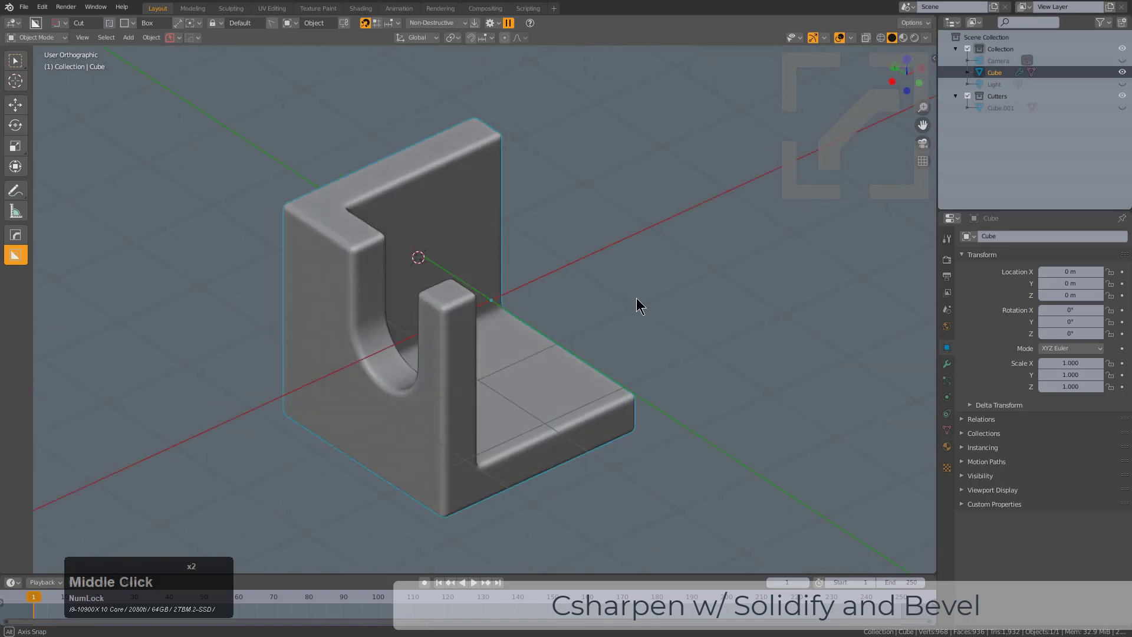
{"action": "scroll", "coordinate": [335, 253], "scroll_direction": "up", "scroll_amount": 2}
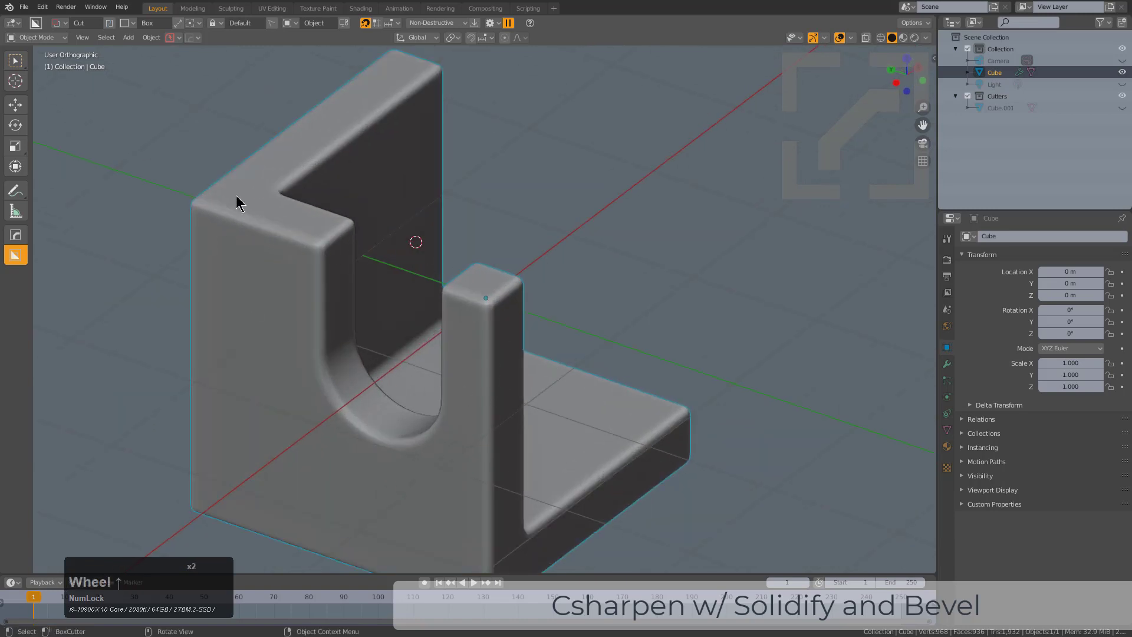
{"action": "middle_click_drag", "start_coordinate": [530, 295], "coordinate": [572, 330]}
{"action": "scroll", "coordinate": [572, 337], "scroll_direction": "down", "scroll_amount": 1}
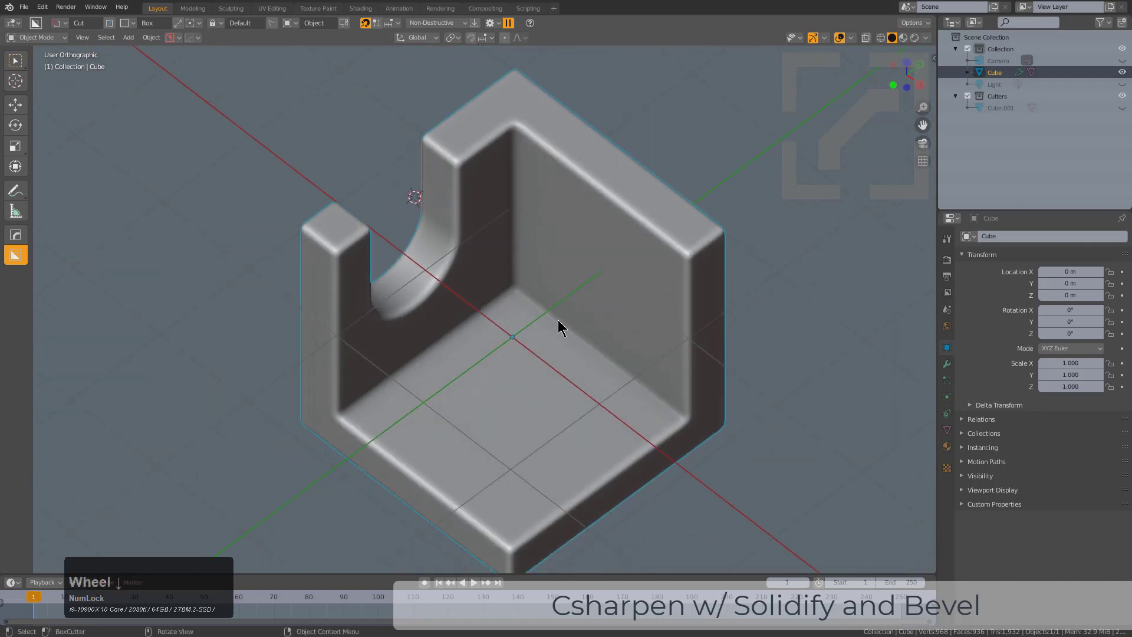
{"action": "left_click", "coordinate": [945, 366]}
{"action": "left_click", "coordinate": [947, 363]}
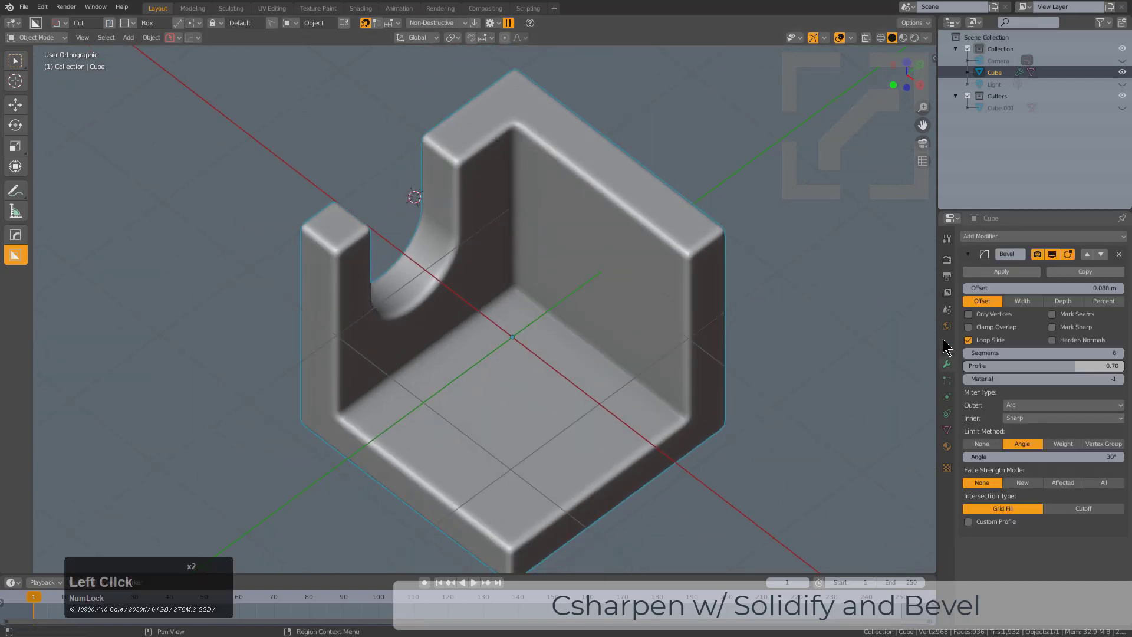
Undo the Csharpen on the notched cube.
{"action": "key", "text": "ctrl+z"}
{"action": "key", "text": "ctrl+z"}
{"action": "key", "text": "ctrl+z"}
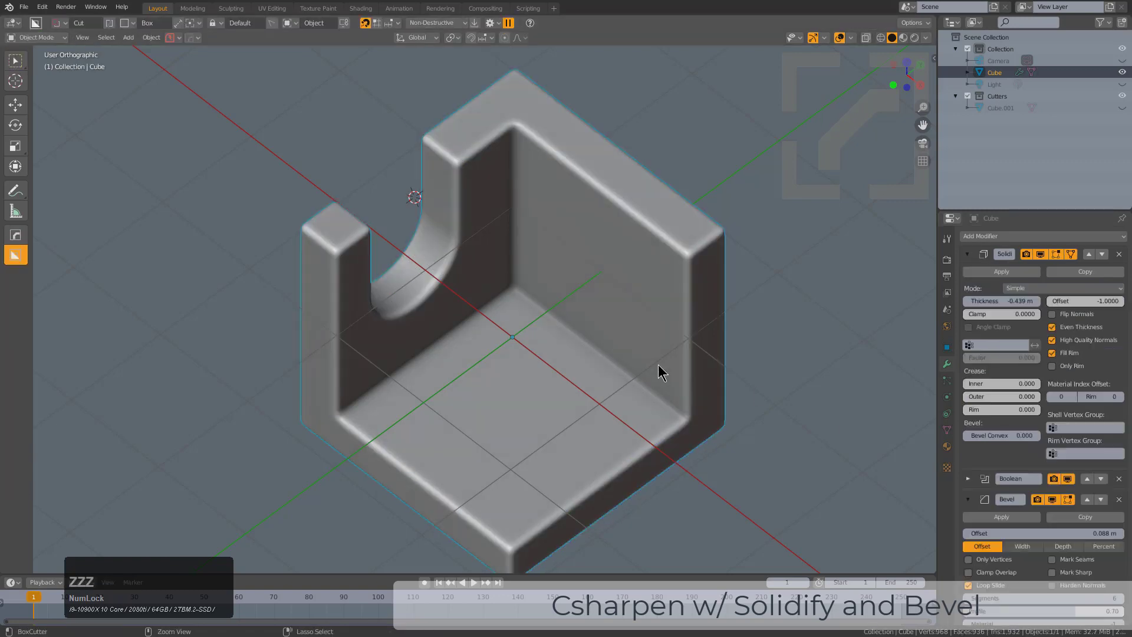
Collapse the settings of the cube's Solidify and Bevel modifiers so the stack is listed compactly.
{"action": "left_click", "coordinate": [967, 255]}
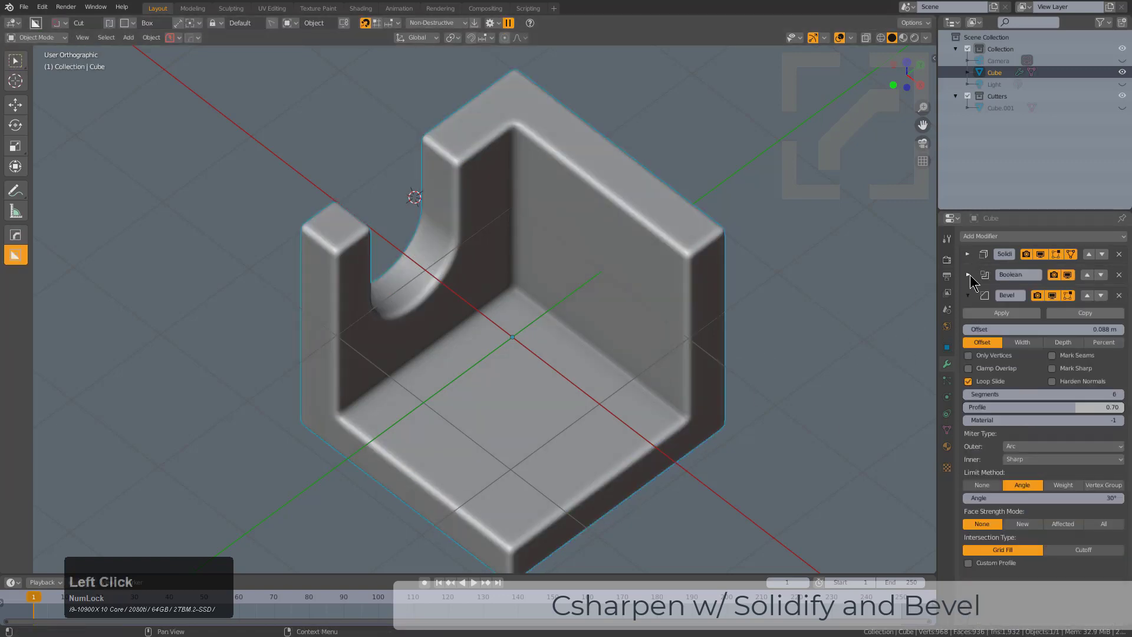
{"action": "double_click", "coordinate": [967, 294]}
{"action": "left_click", "coordinate": [967, 295]}
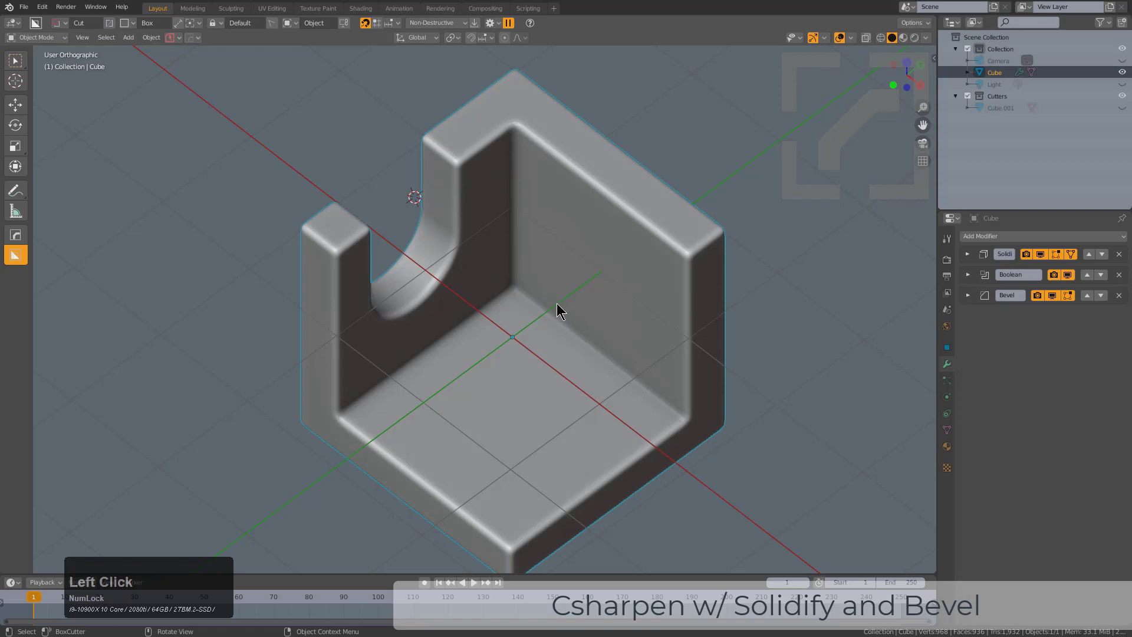
{"action": "middle_click_drag", "start_coordinate": [557, 310], "coordinate": [553, 303]}
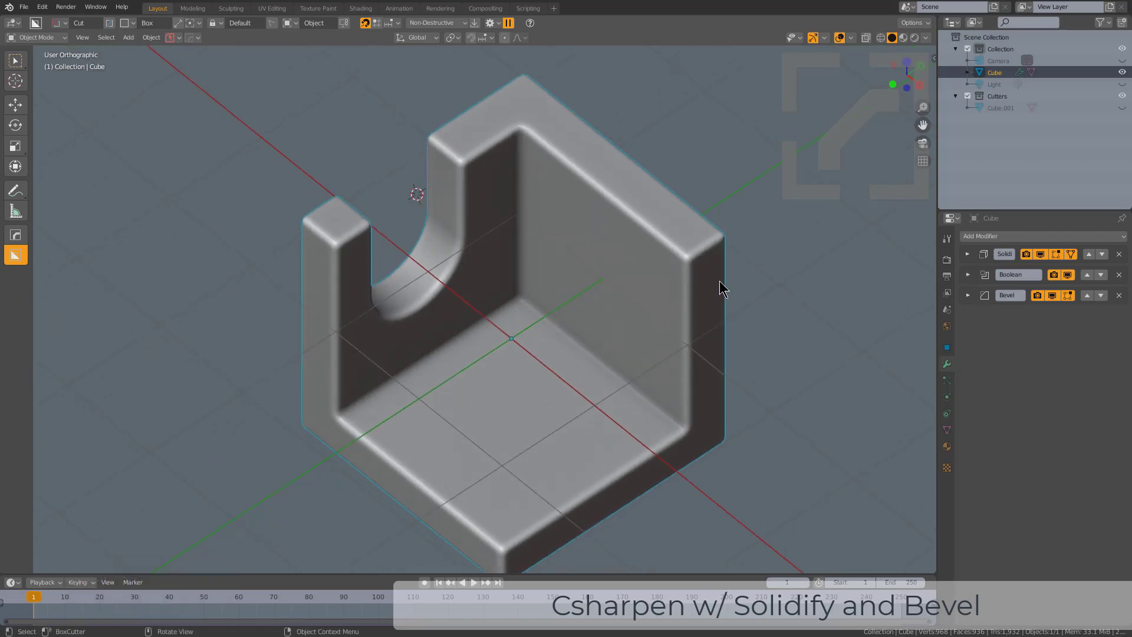
{"action": "middle_click_drag", "start_coordinate": [479, 450], "coordinate": [501, 406]}
{"action": "scroll", "coordinate": [503, 393], "scroll_direction": "down", "scroll_amount": 2}
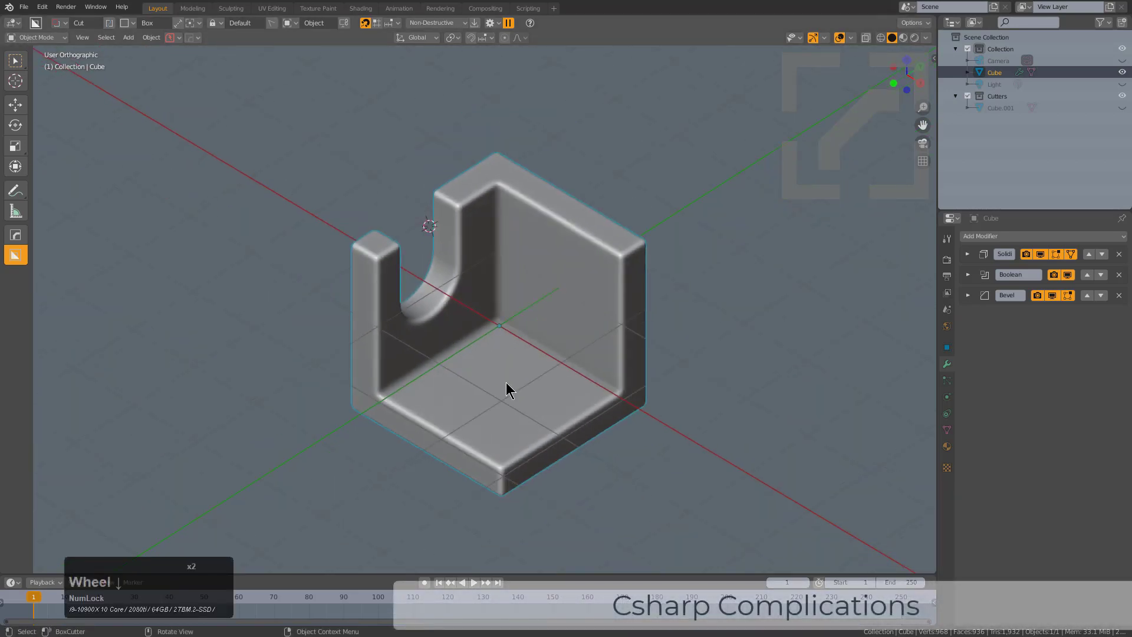
Start a new scene without saving the old one and delete the default cube.
{"action": "key", "text": "ctrl+n"}
{"action": "key", "text": "Return"}
{"action": "key", "text": "d"}
{"action": "middle_click_drag", "start_coordinate": [540, 331], "coordinate": [578, 357]}
{"action": "scroll", "coordinate": [553, 338], "scroll_direction": "down", "scroll_amount": 2}
{"action": "key", "text": "x"}
{"action": "left_click", "coordinate": [531, 321]}
{"action": "middle_click_drag", "start_coordinate": [532, 326], "coordinate": [520, 336]}
Add a plane mesh at the scene origin.
{"action": "key", "text": "shift+a"}
{"action": "mouse_move", "coordinate": [530, 328]}
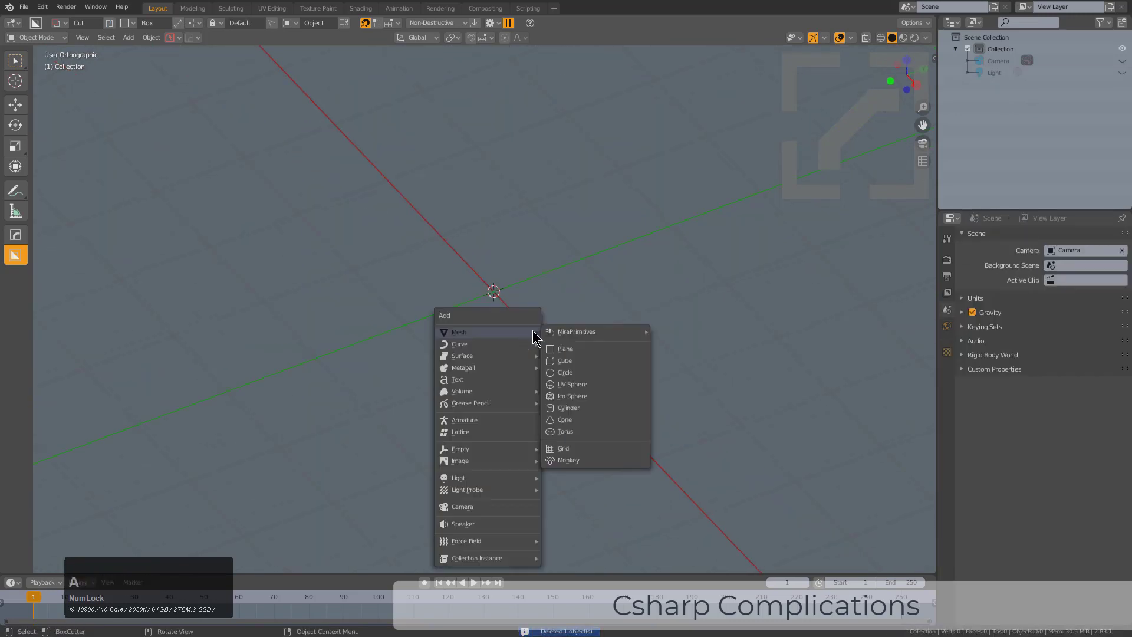
{"action": "left_click", "coordinate": [580, 352]}
{"action": "middle_click_drag", "start_coordinate": [532, 222], "coordinate": [556, 278]}
{"action": "scroll", "coordinate": [563, 279], "scroll_direction": "up", "scroll_amount": 3}
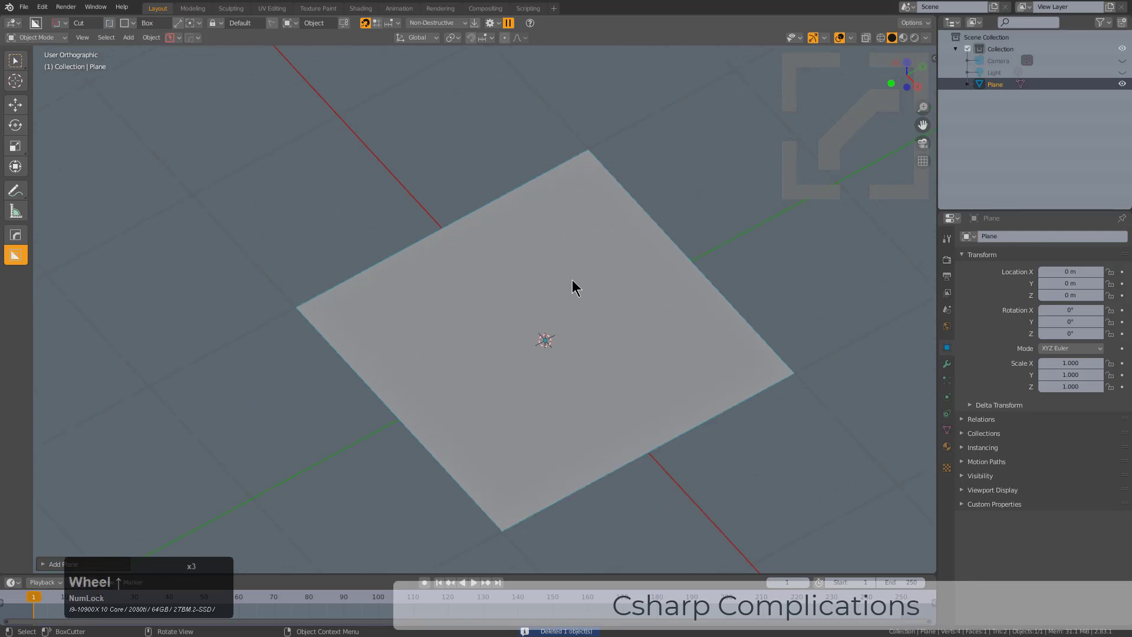
Activate HardOps and round the plane's four corners with a 2D bevel about 0.25 m wide.
{"action": "scroll", "coordinate": [577, 269], "scroll_direction": "down", "scroll_amount": 2}
{"action": "key", "text": "alt+w"}
{"action": "scroll", "coordinate": [512, 95], "scroll_direction": "up", "scroll_amount": 2}
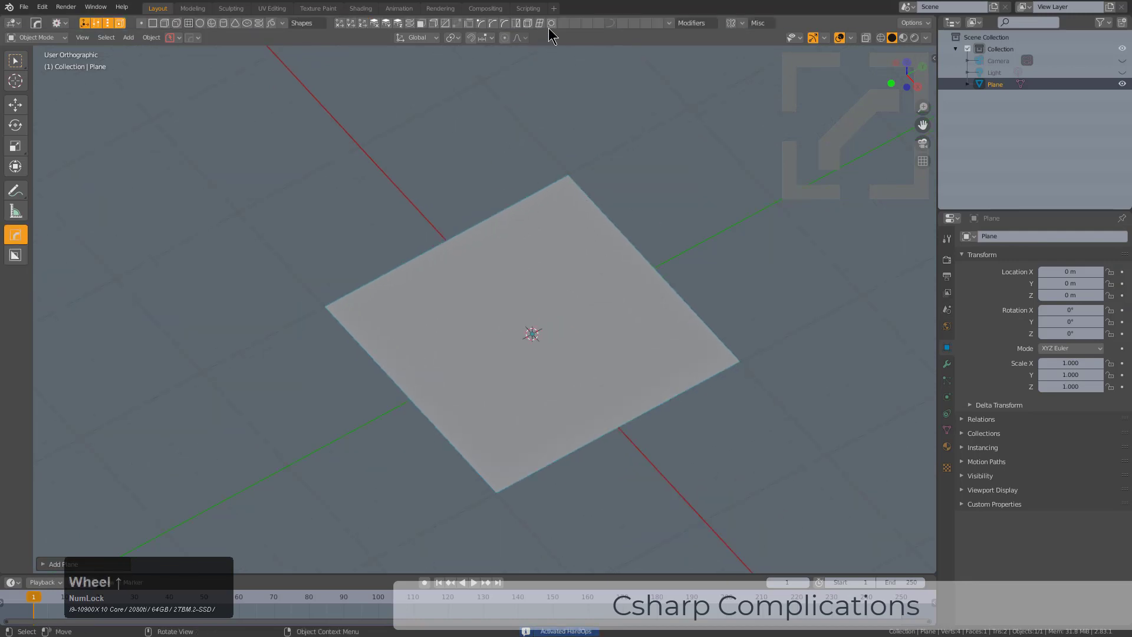
{"action": "left_click", "coordinate": [481, 23]}
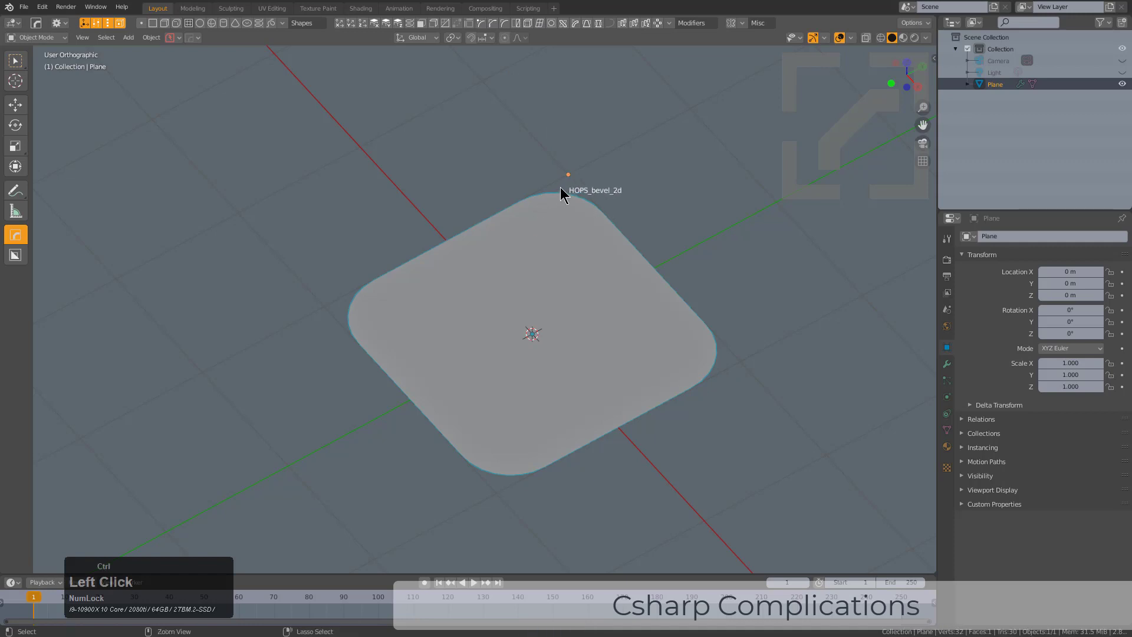
{"action": "mouse_move", "coordinate": [562, 185]}
{"action": "left_mouse_down", "text": "ctrl"}
{"action": "mouse_move", "coordinate": [557, 230]}
{"action": "mouse_move", "coordinate": [560, 188]}
{"action": "mouse_move", "coordinate": [557, 200]}
{"action": "left_mouse_up", "text": "ctrl"}
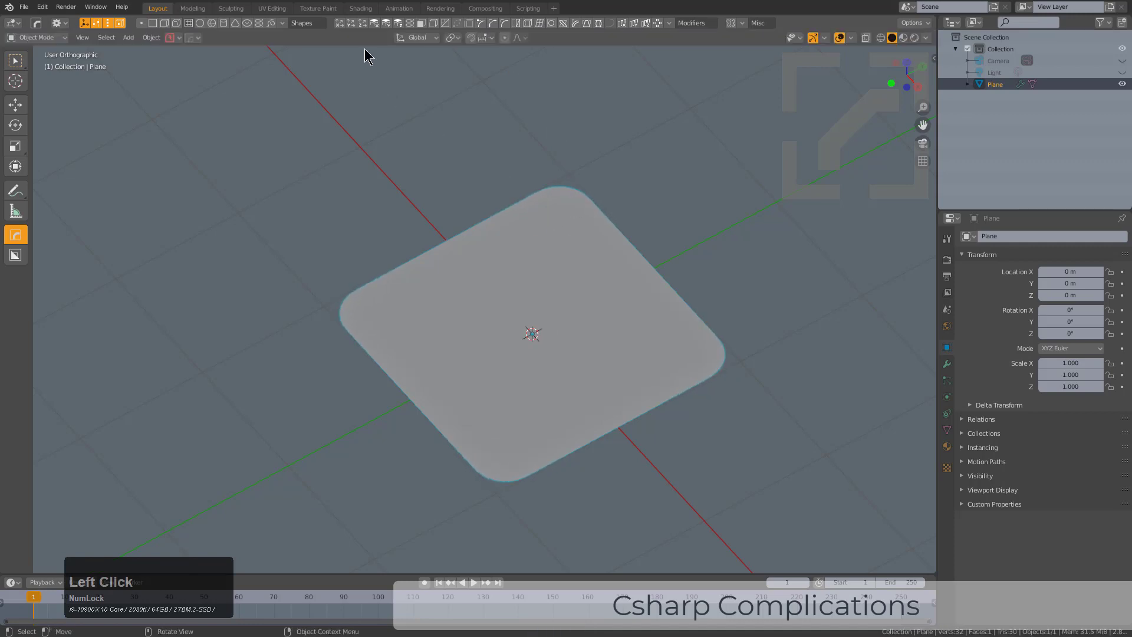
Add a HardOps Z Solidify to the rounded plane with a thickness of about 1.70 m.
{"action": "left_click", "coordinate": [420, 24]}
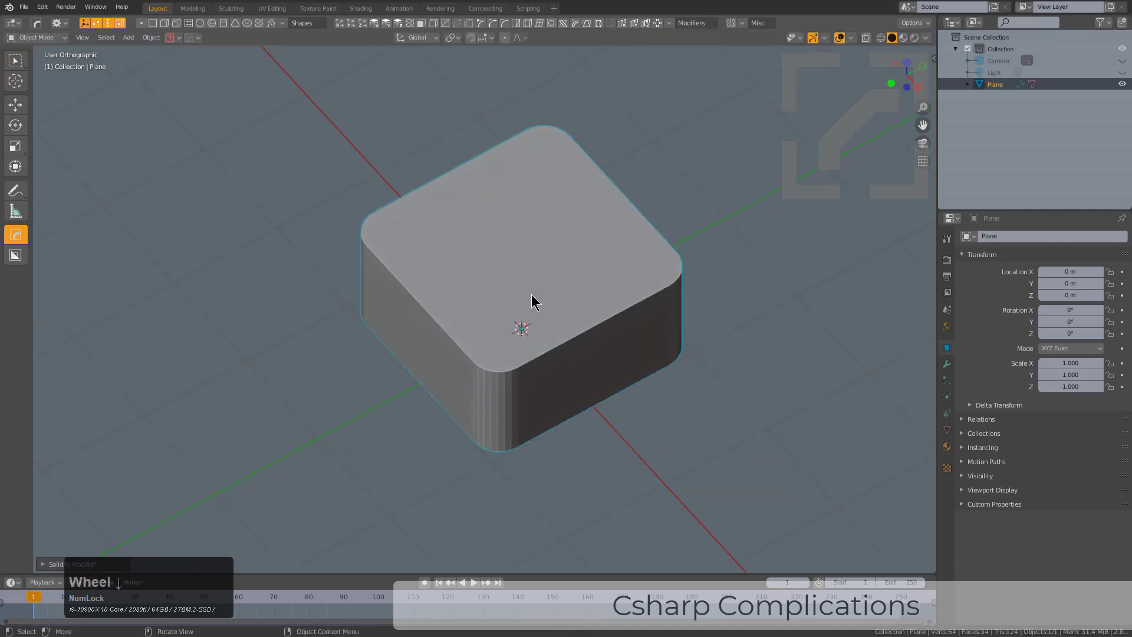
{"action": "middle_click_drag", "start_coordinate": [531, 296], "coordinate": [492, 253]}
{"action": "left_click_drag", "start_coordinate": [510, 227], "coordinate": [542, 157]}
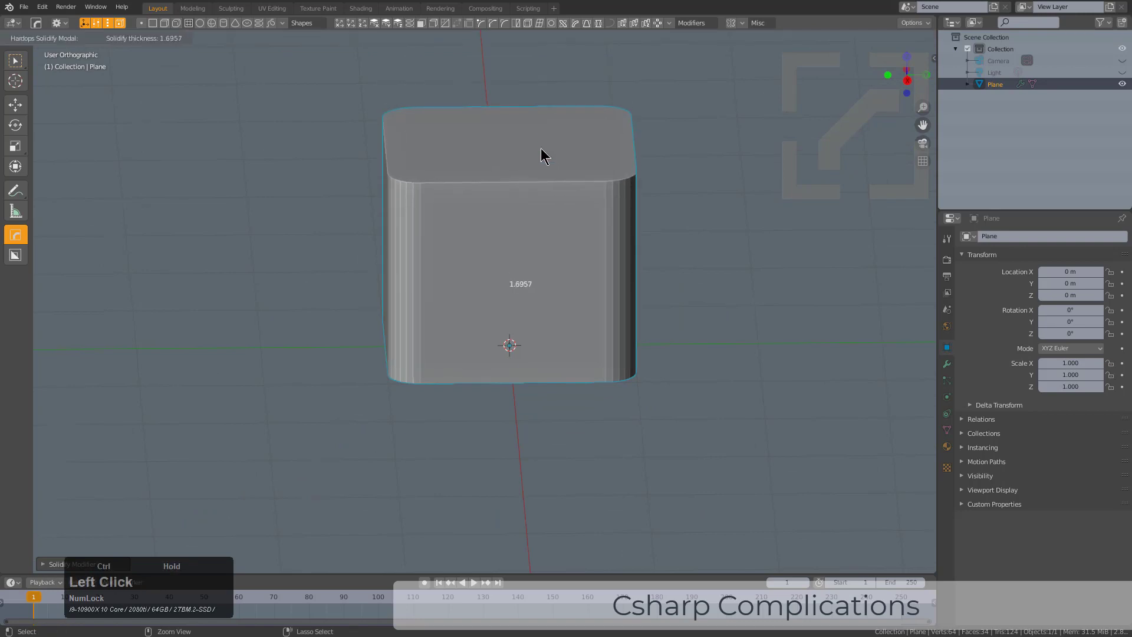
Chamfer the block's upper and lower outlines with a second HardOps bevel, offset about 0.114 m.
{"action": "middle_click_drag", "start_coordinate": [543, 157], "coordinate": [586, 234]}
{"action": "scroll", "coordinate": [586, 236], "scroll_direction": "up", "scroll_amount": 2}
{"action": "scroll", "coordinate": [585, 234], "scroll_direction": "up", "scroll_amount": 2}
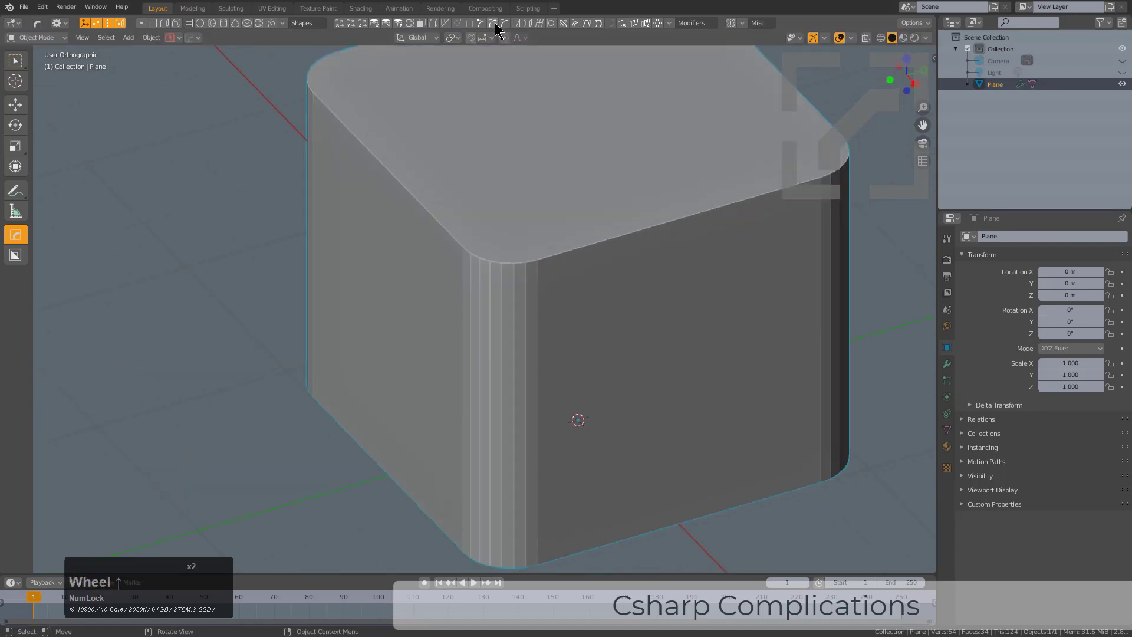
{"action": "left_click", "coordinate": [495, 29]}
{"action": "middle_click_drag", "start_coordinate": [525, 189], "coordinate": [556, 285]}
{"action": "middle_click", "coordinate": [707, 125], "text": "ctrl"}
{"action": "mouse_move", "coordinate": [719, 110]}
{"action": "left_mouse_down", "text": "ctrl"}
{"action": "mouse_move", "coordinate": [741, 83]}
{"action": "mouse_move", "coordinate": [725, 106]}
{"action": "left_mouse_up", "text": "ctrl"}
{"action": "middle_click_drag", "start_coordinate": [725, 107], "coordinate": [511, 60]}
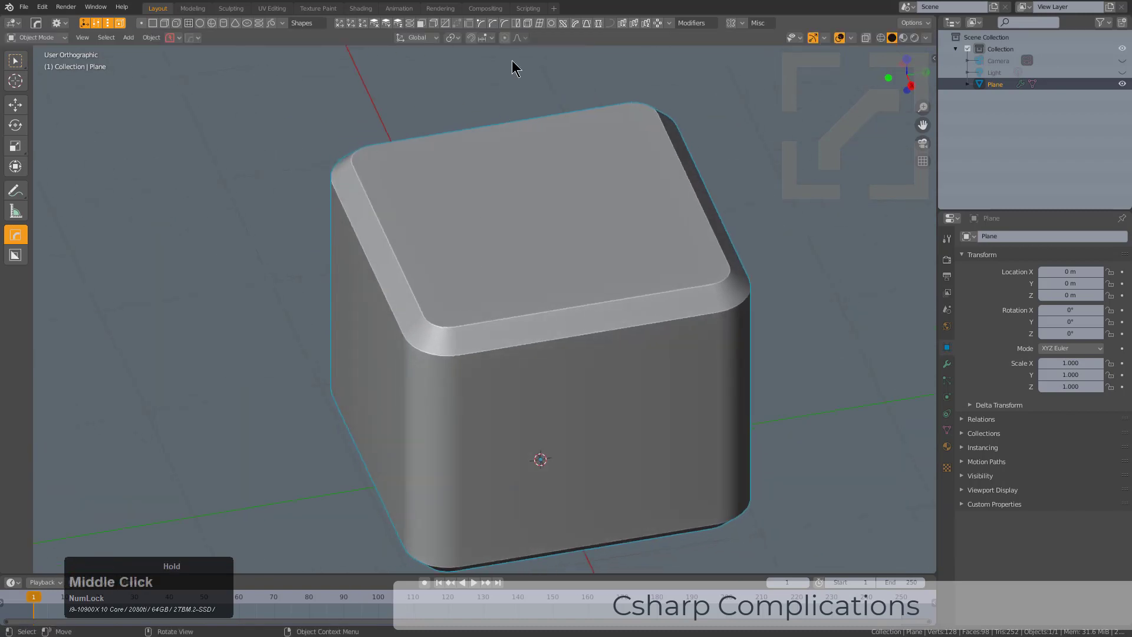
Soften the block's chamfered edges with a third HardOps bevel, offset about 0.014 m.
{"action": "left_click", "coordinate": [503, 26]}
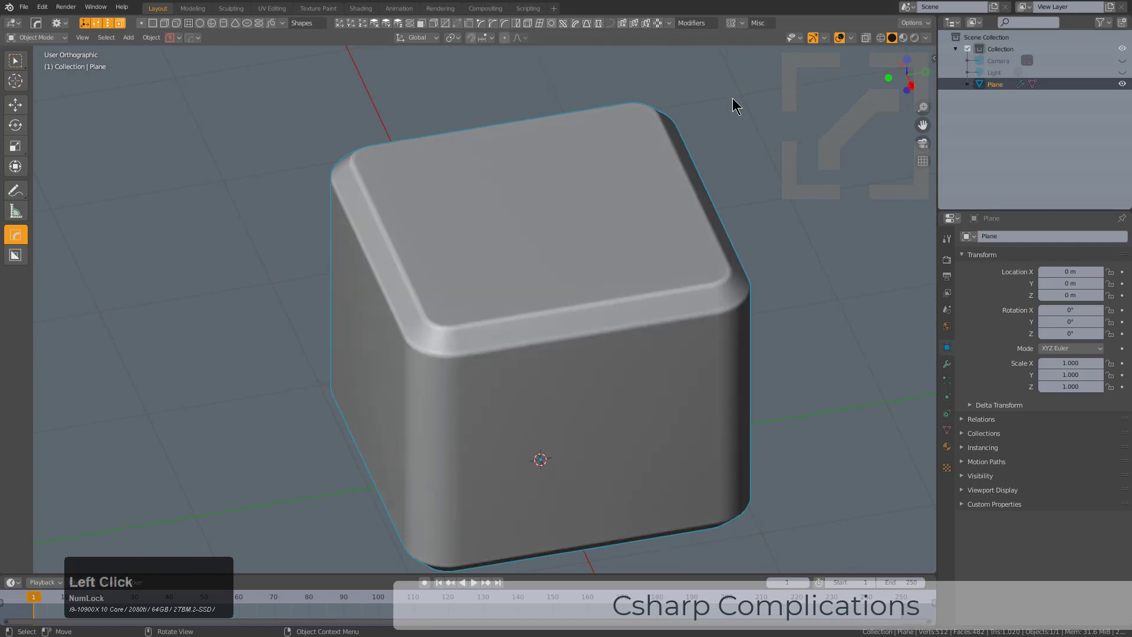
{"action": "middle_click_drag", "start_coordinate": [687, 62], "coordinate": [666, 119]}
{"action": "left_click", "coordinate": [675, 110], "text": "ctrl"}
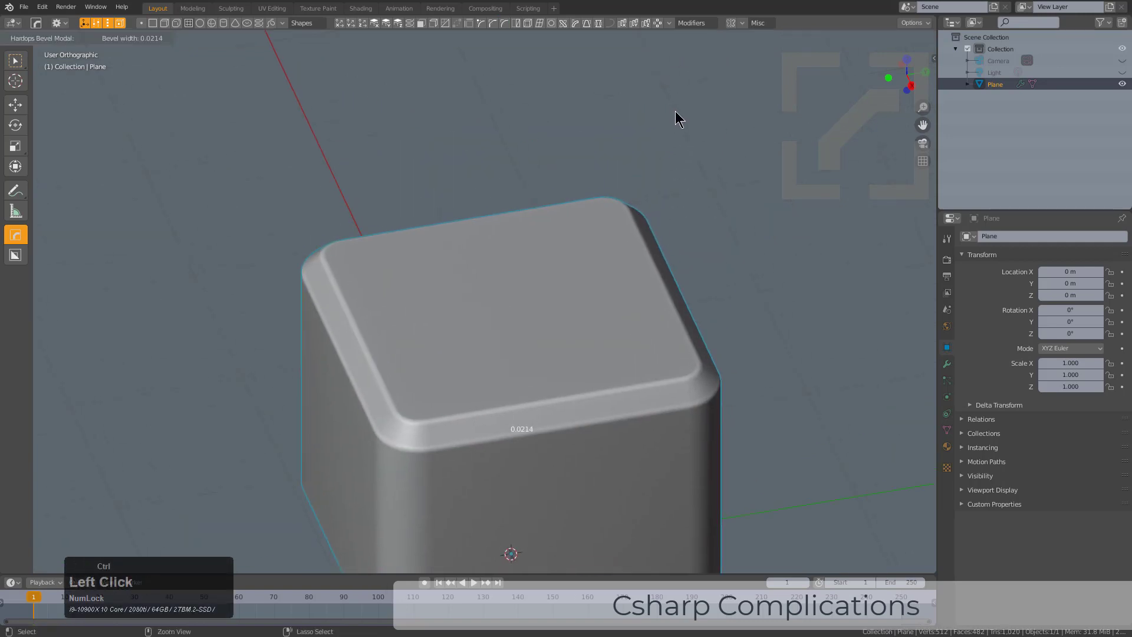
{"action": "left_click", "coordinate": [678, 115]}
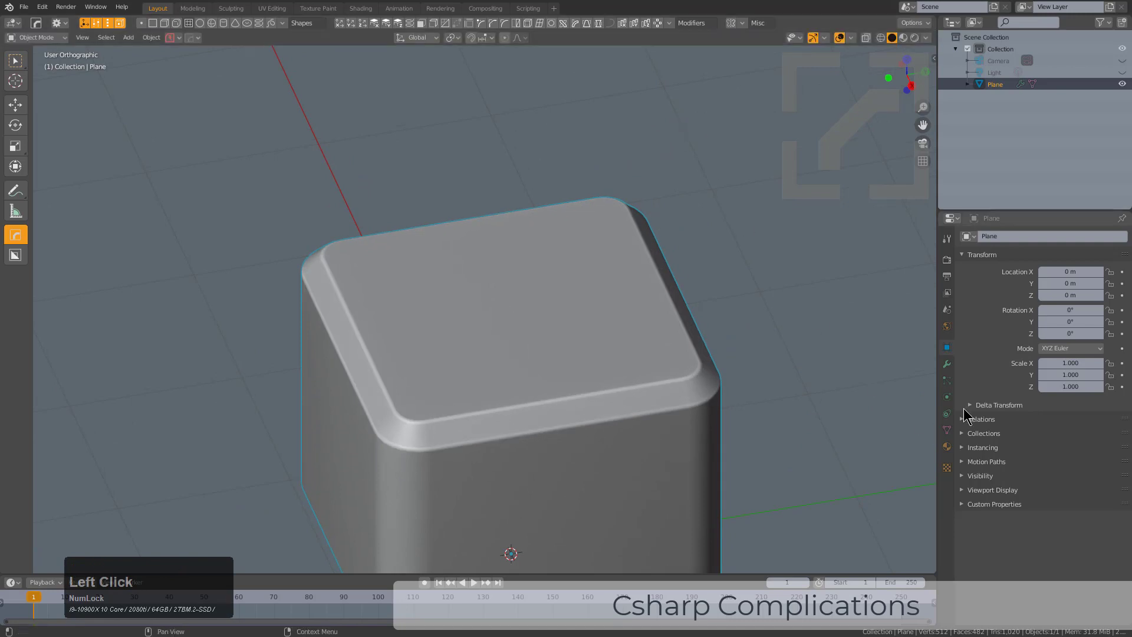
Show the block's modifier stack and collapse the settings of its weld, solidify and bevel modifiers.
{"action": "left_click", "coordinate": [945, 365]}
{"action": "left_click", "coordinate": [968, 275]}
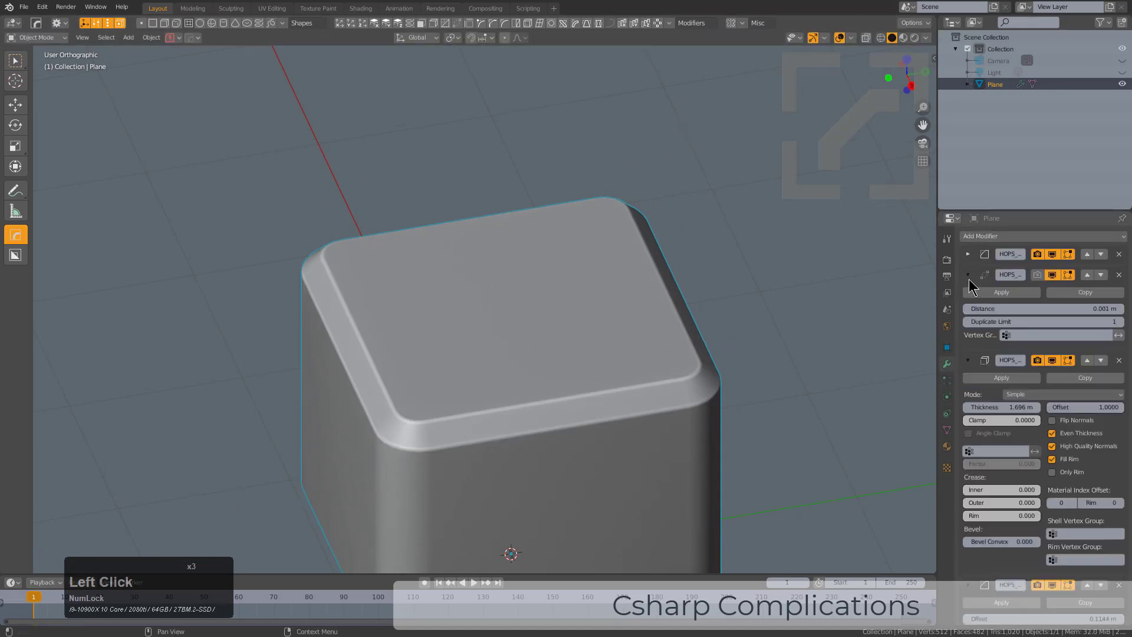
{"action": "left_click", "coordinate": [968, 277]}
{"action": "left_click", "coordinate": [968, 295]}
{"action": "left_click", "coordinate": [968, 315]}
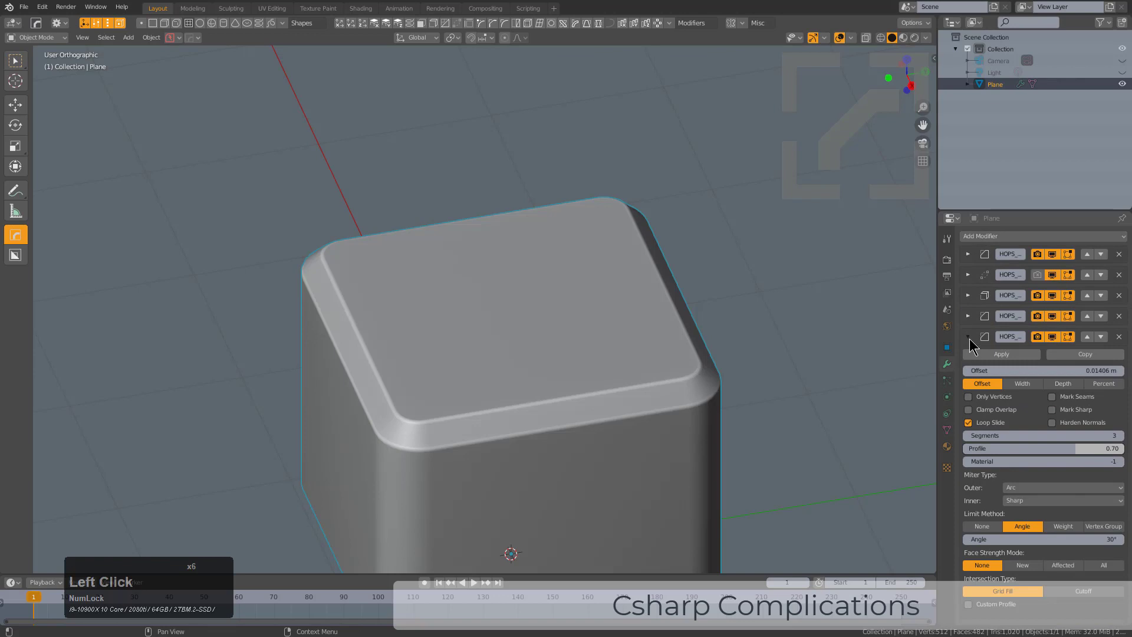
{"action": "left_click", "coordinate": [968, 336]}
Displace the block along X by about 0.65 with a HardOps displace modifier.
{"action": "middle_click_drag", "start_coordinate": [655, 315], "coordinate": [631, 336]}
{"action": "scroll", "coordinate": [844, 285], "scroll_direction": "up", "scroll_amount": 1}
{"action": "scroll", "coordinate": [735, 329], "scroll_direction": "down", "scroll_amount": 2}
{"action": "middle_click_drag", "start_coordinate": [513, 316], "coordinate": [475, 127]}
{"action": "scroll", "coordinate": [480, 311], "scroll_direction": "up", "scroll_amount": 1}
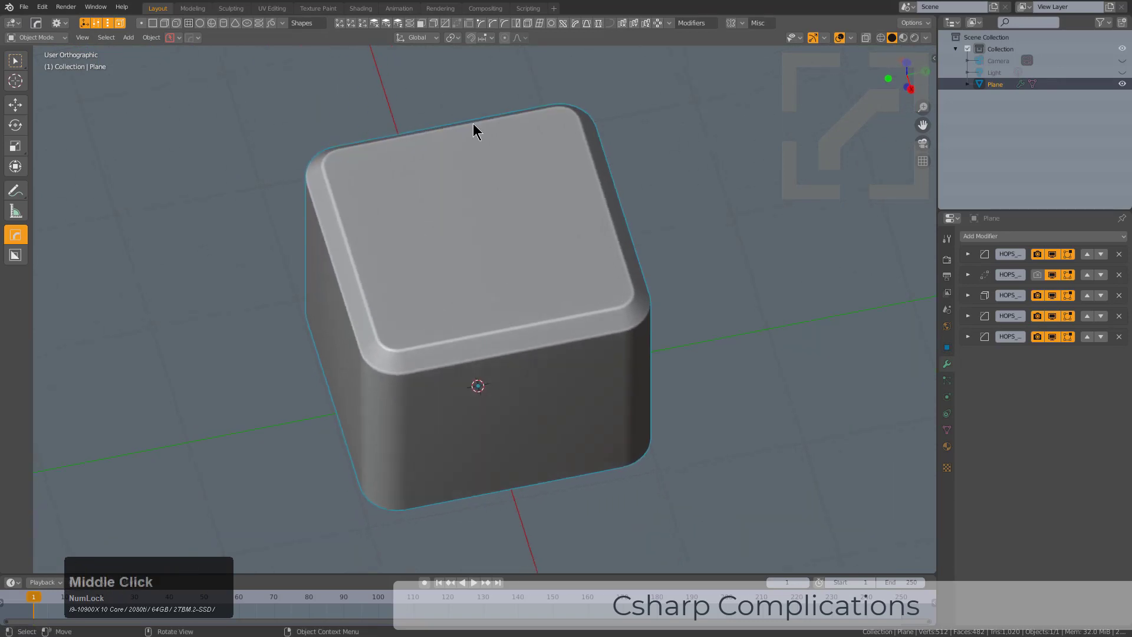
{"action": "left_click", "coordinate": [342, 28]}
{"action": "middle_click_drag", "start_coordinate": [429, 337], "coordinate": [662, 296]}
{"action": "left_click_drag", "start_coordinate": [664, 302], "coordinate": [748, 320]}
{"action": "middle_click_drag", "start_coordinate": [748, 319], "coordinate": [415, 66]}
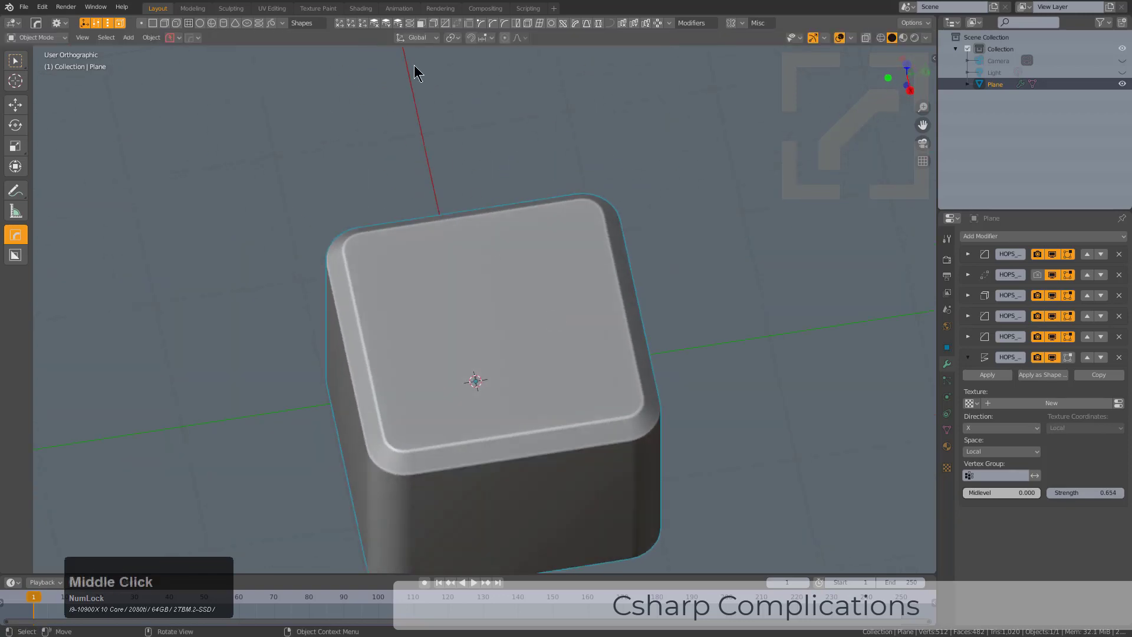
{"action": "left_click", "coordinate": [388, 26]}
{"action": "scroll", "coordinate": [510, 328], "scroll_direction": "down", "scroll_amount": 5}
{"action": "middle_click_drag", "start_coordinate": [510, 328], "coordinate": [450, 144]}
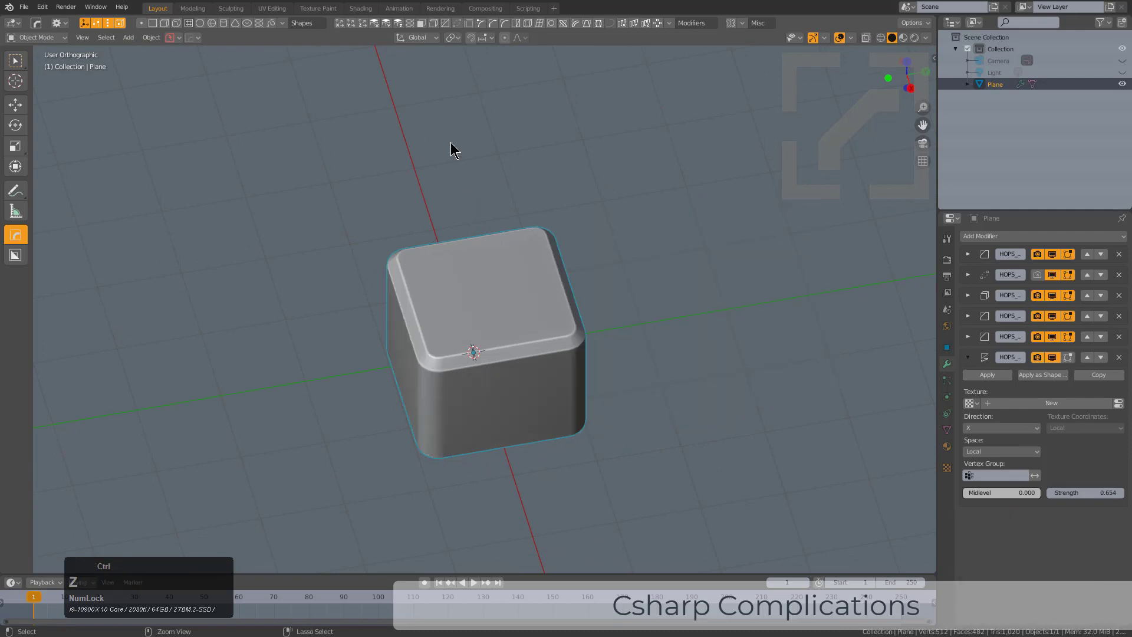
{"action": "key", "text": "z"}
Displace the block along Y by about 0.66 with a second HardOps displace modifier.
{"action": "left_click", "coordinate": [353, 26]}
{"action": "middle_click_drag", "start_coordinate": [507, 306], "coordinate": [492, 351]}
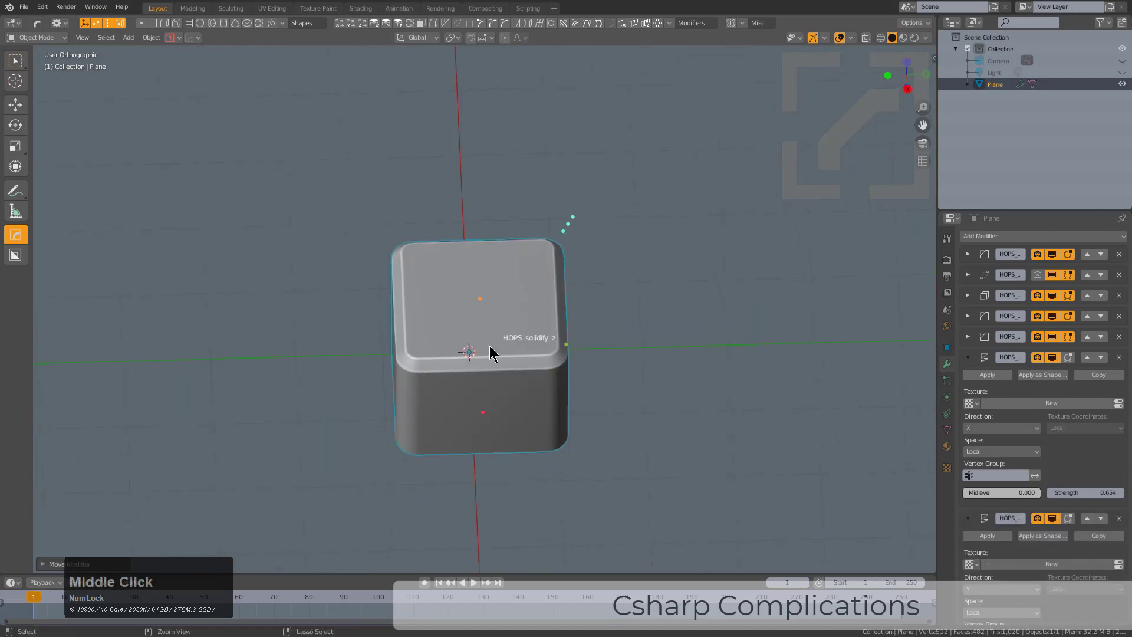
{"action": "left_click", "coordinate": [575, 349], "text": "ctrl"}
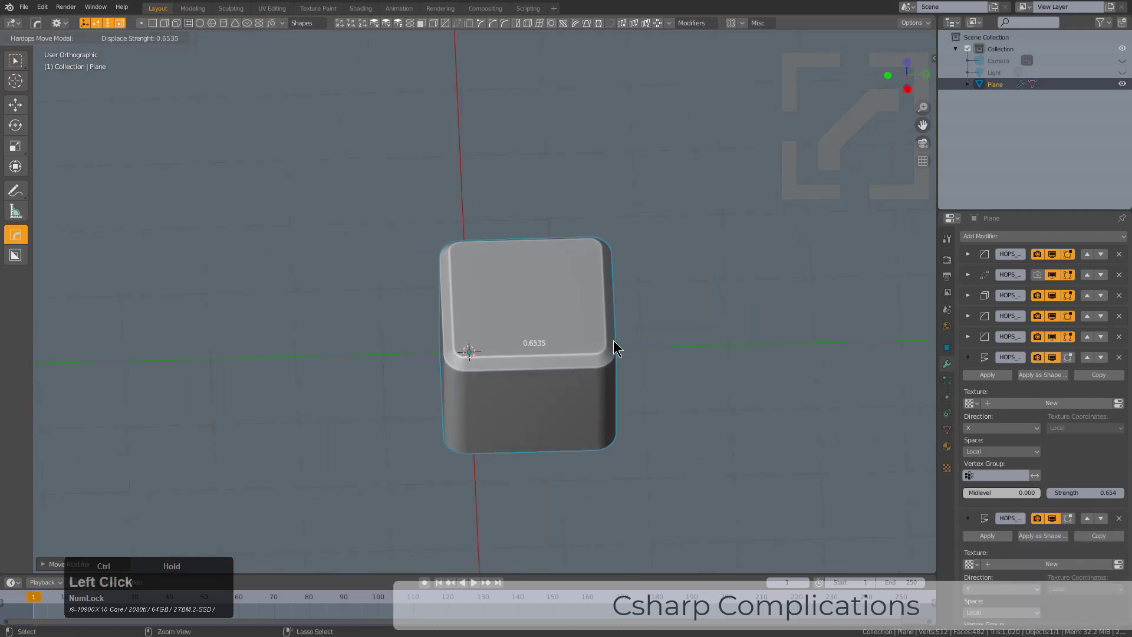
{"action": "left_click", "coordinate": [614, 350]}
{"action": "middle_click_drag", "start_coordinate": [507, 370], "coordinate": [582, 348]}
Mirror the block across both the X and Y axes with the HardOps mirror gizmo in modifier mode.
{"action": "key", "text": "alt+x"}
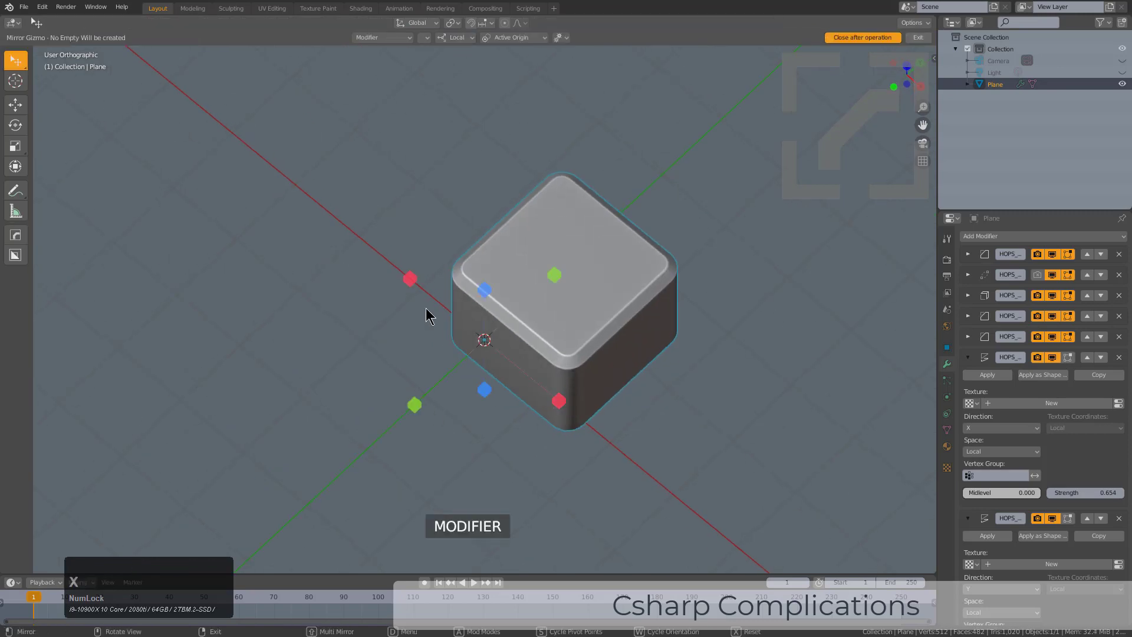
{"action": "key", "text": "x"}
{"action": "left_click", "coordinate": [560, 402]}
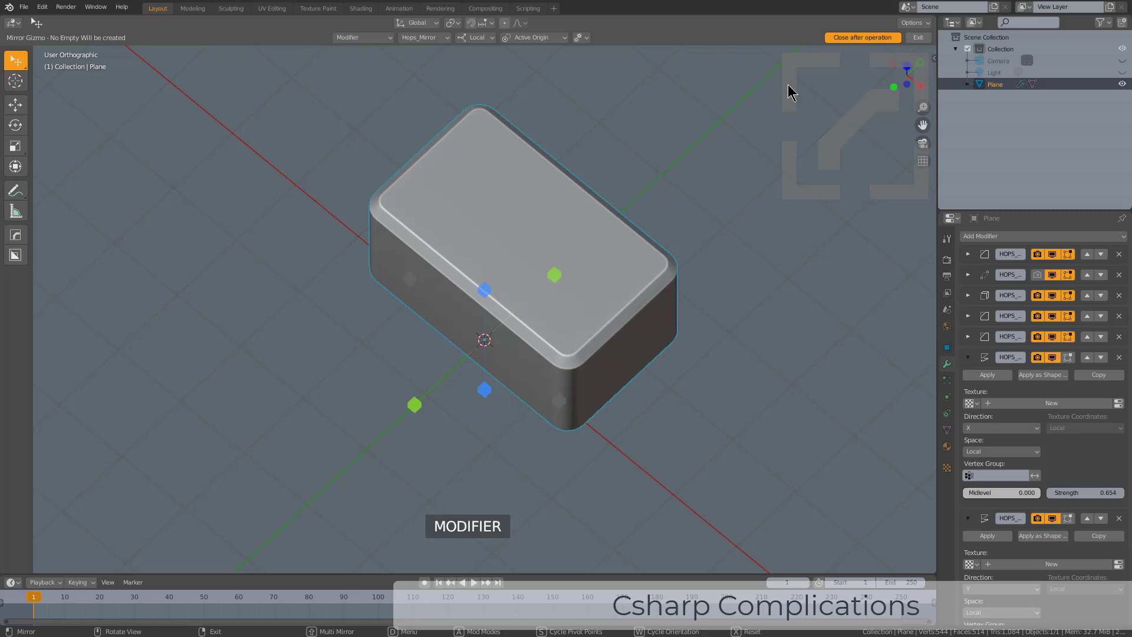
{"action": "left_click", "coordinate": [554, 275]}
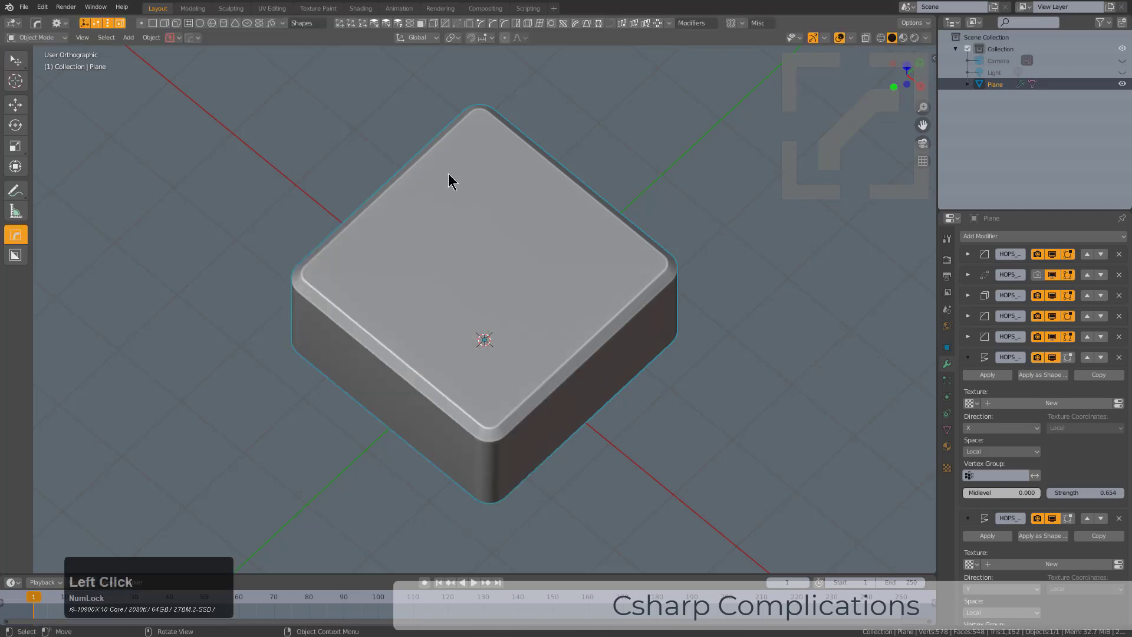
{"action": "middle_click_drag", "start_coordinate": [549, 393], "coordinate": [518, 330]}
Collapse the displace and mirror modifiers' settings and widen the properties area enough to read the full modifier names.
{"action": "left_click", "coordinate": [967, 357]}
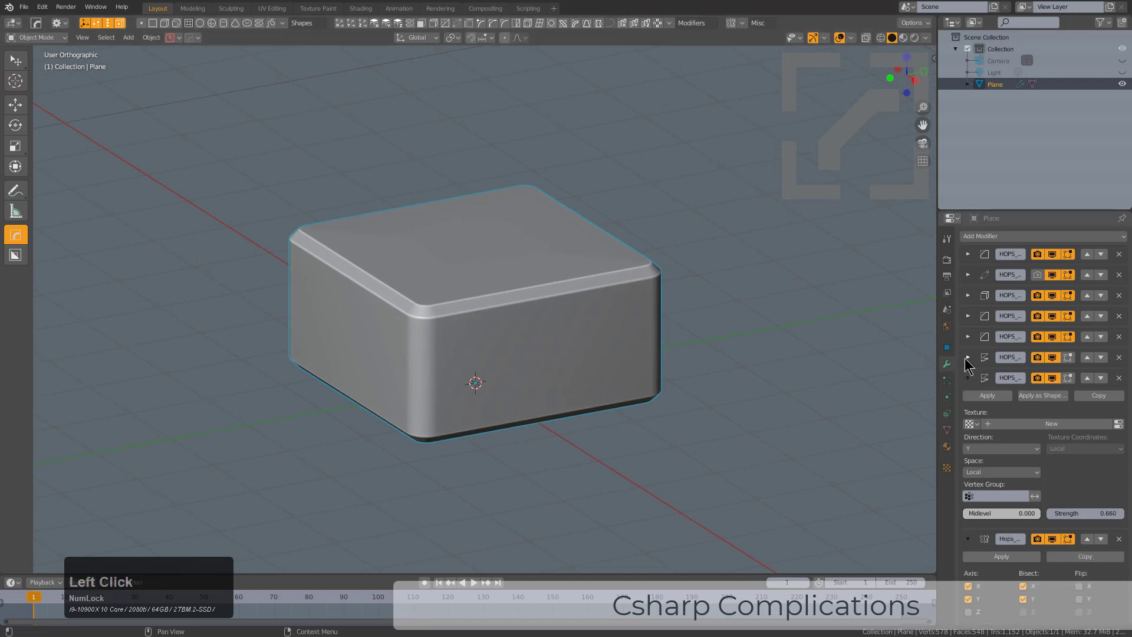
{"action": "left_click", "coordinate": [967, 378]}
{"action": "left_click", "coordinate": [968, 399]}
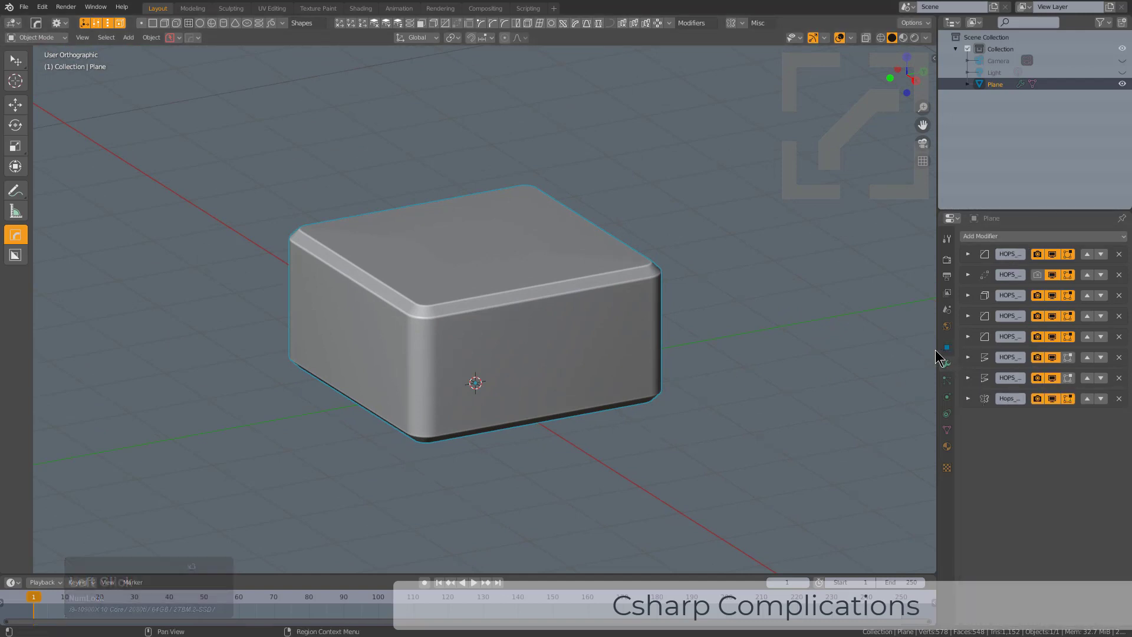
{"action": "left_click_drag", "start_coordinate": [938, 351], "coordinate": [896, 350]}
Examine how each modifier builds up the block by stepping through its stack with HardOps Modifier Scroll, then cancel.
{"action": "middle_click_drag", "start_coordinate": [531, 389], "coordinate": [543, 308]}
{"action": "scroll", "coordinate": [572, 368], "scroll_direction": "up", "scroll_amount": 3}
{"action": "key", "text": "q"}
{"action": "mouse_move", "coordinate": [504, 358]}
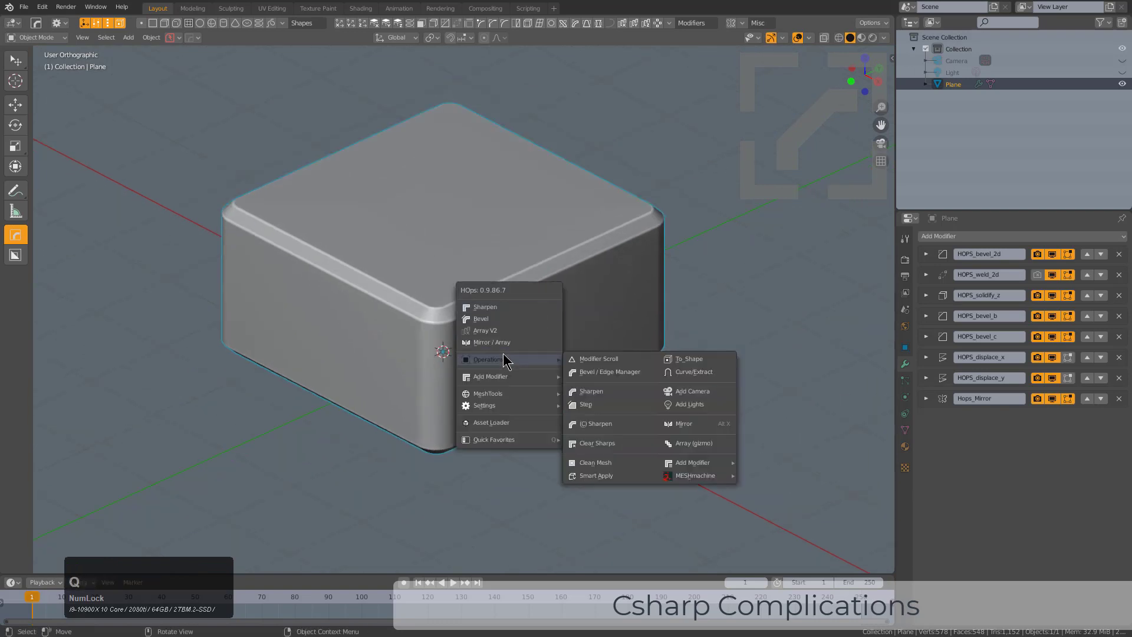
{"action": "left_click", "coordinate": [580, 360]}
{"action": "scroll", "coordinate": [581, 361], "scroll_direction": "up", "scroll_amount": 5}
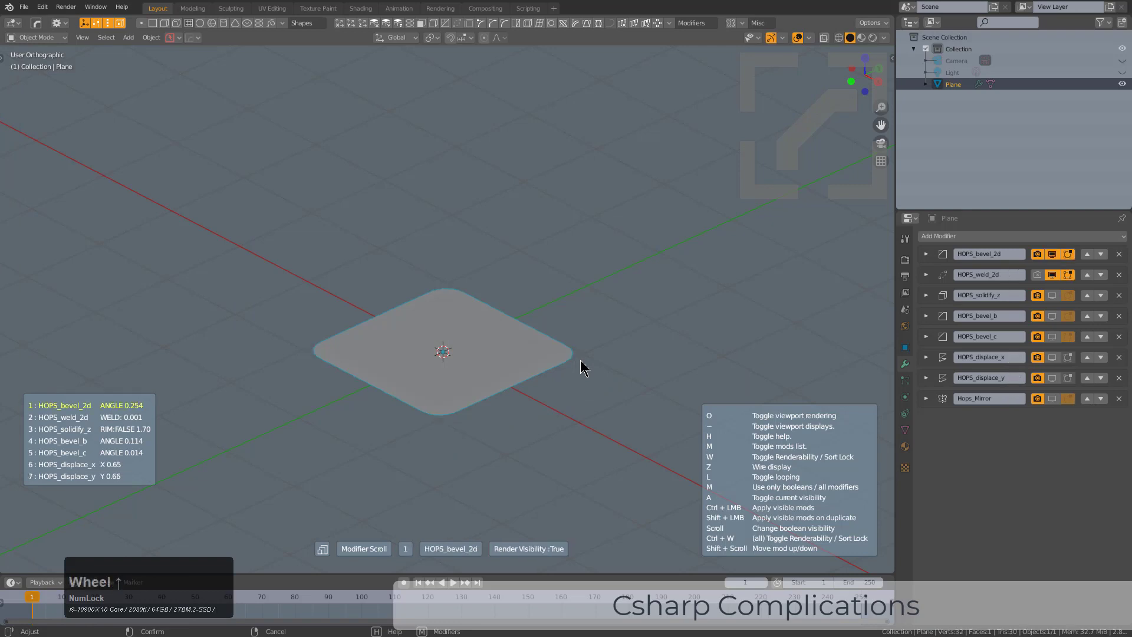
{"action": "scroll", "coordinate": [580, 359], "scroll_direction": "up", "scroll_amount": 2}
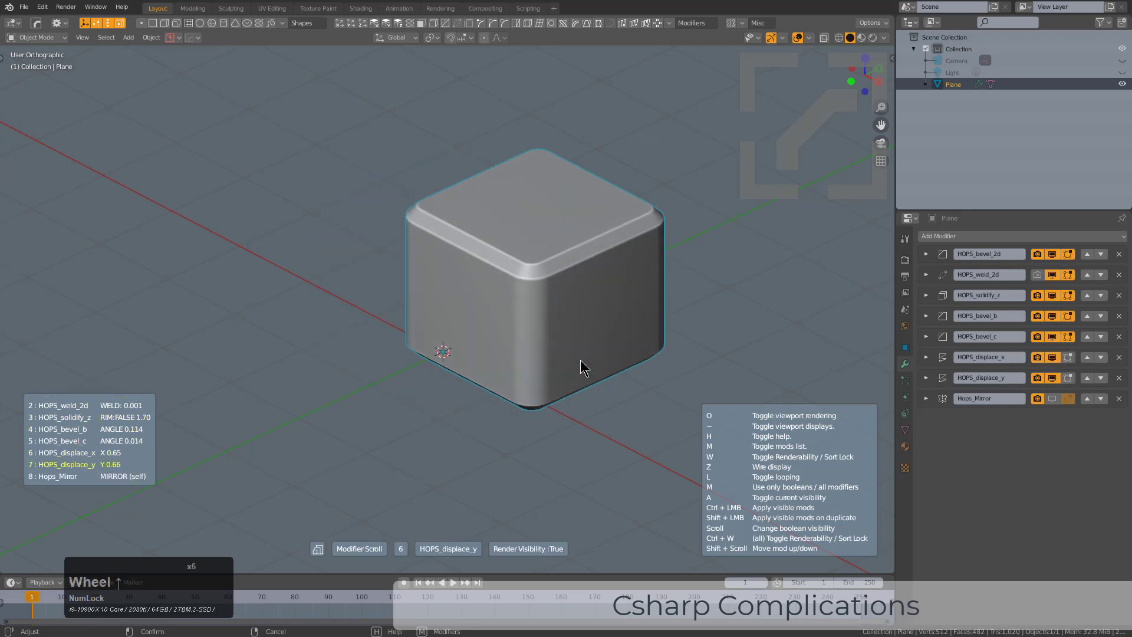
{"action": "scroll", "coordinate": [580, 359], "scroll_direction": "down", "scroll_amount": 1}
{"action": "scroll", "coordinate": [580, 359], "scroll_direction": "down", "scroll_amount": 5}
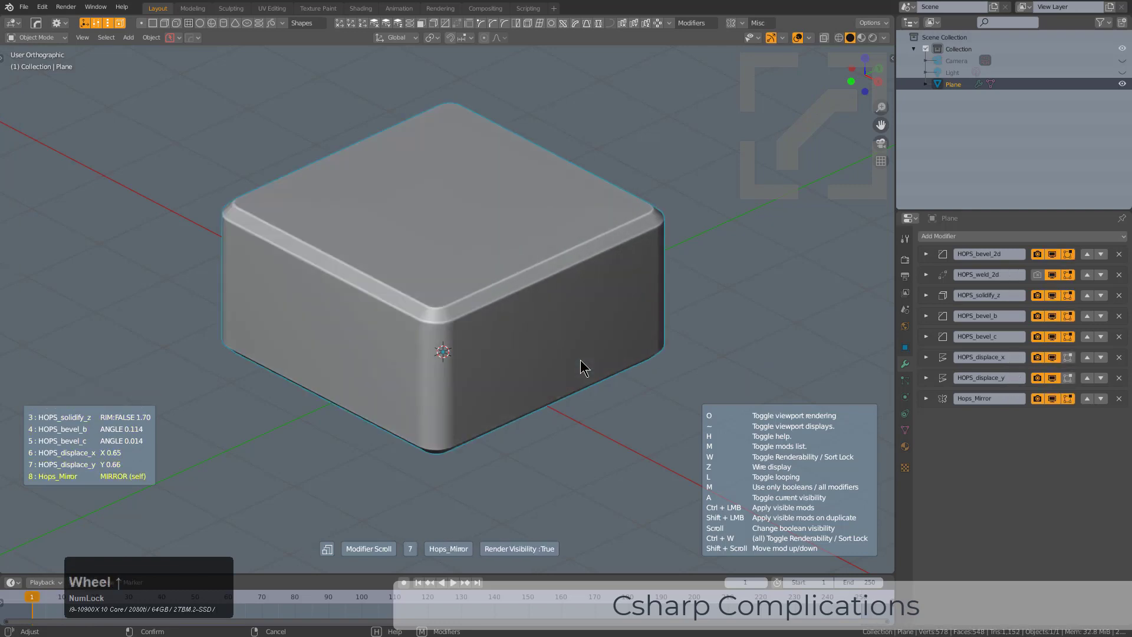
{"action": "scroll", "coordinate": [580, 360], "scroll_direction": "up", "scroll_amount": 7}
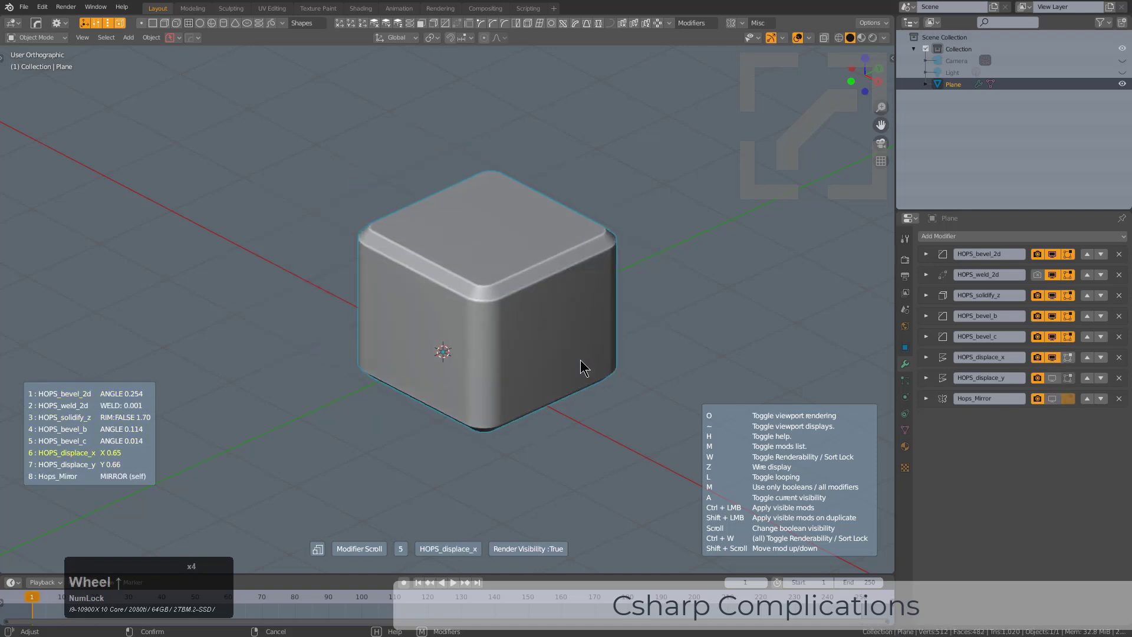
{"action": "scroll", "coordinate": [581, 359], "scroll_direction": "down", "scroll_amount": 8}
{"action": "scroll", "coordinate": [581, 360], "scroll_direction": "up", "scroll_amount": 8}
{"action": "scroll", "coordinate": [581, 359], "scroll_direction": "down", "scroll_amount": 1}
{"action": "scroll", "coordinate": [581, 359], "scroll_direction": "up", "scroll_amount": 1}
{"action": "right_click", "coordinate": [582, 360]}
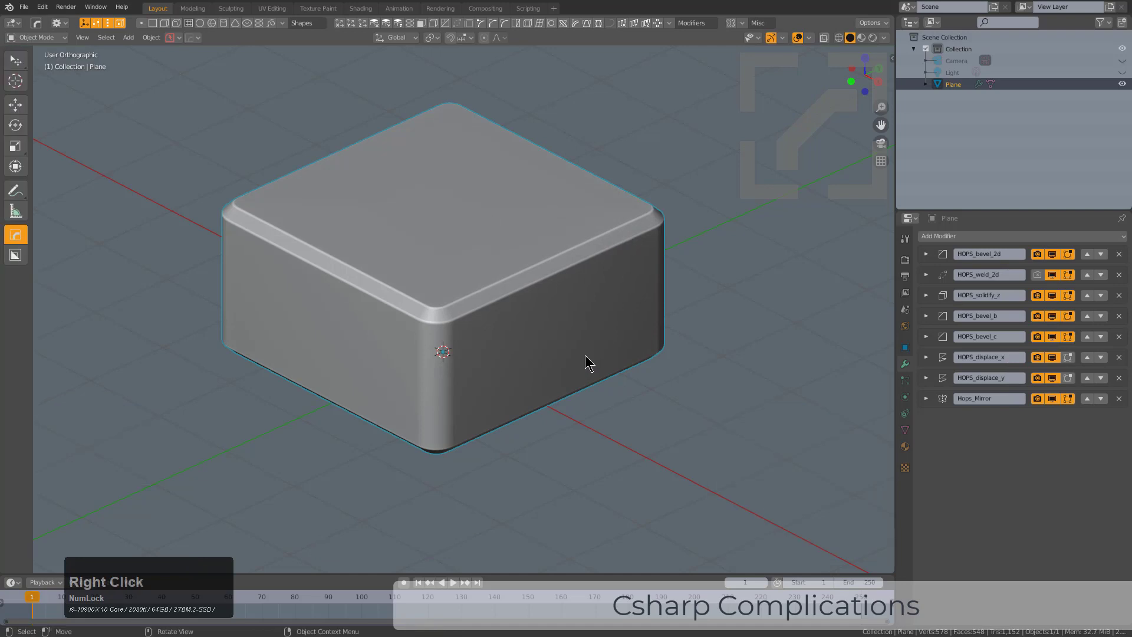
Place the 3D cursor on the block's upper chamfered edge near its front corner, add a cube there and scale it down.
{"action": "middle_click_drag", "start_coordinate": [587, 361], "coordinate": [435, 374]}
{"action": "scroll", "coordinate": [390, 356], "scroll_direction": "up", "scroll_amount": 2}
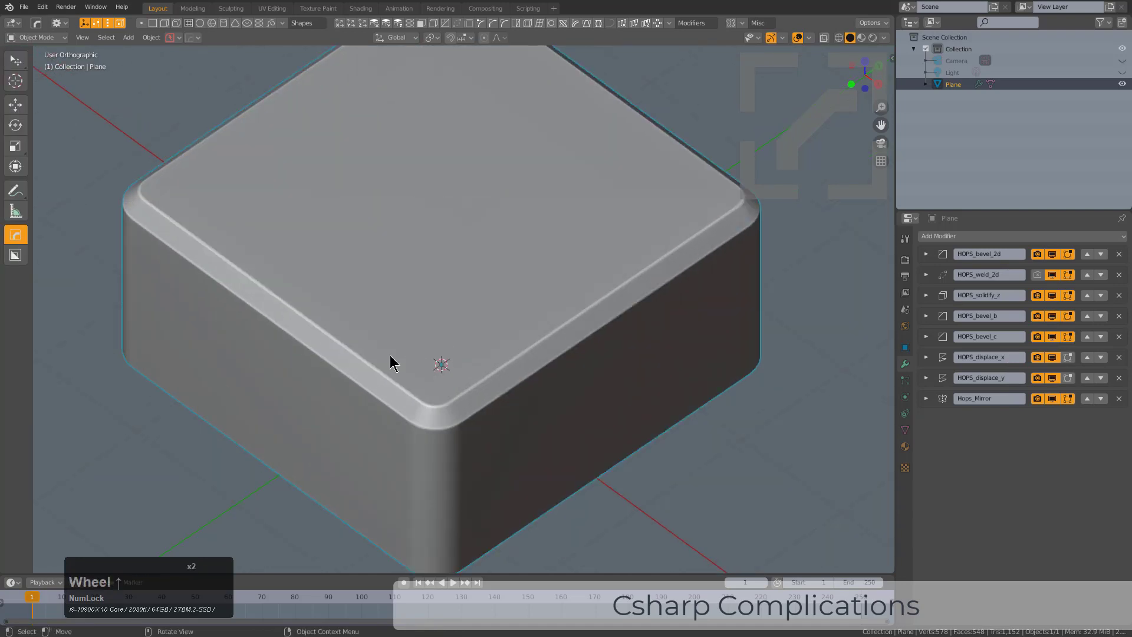
{"action": "right_click", "coordinate": [356, 353], "text": "shift"}
{"action": "middle_click_drag", "start_coordinate": [323, 333], "coordinate": [492, 361]}
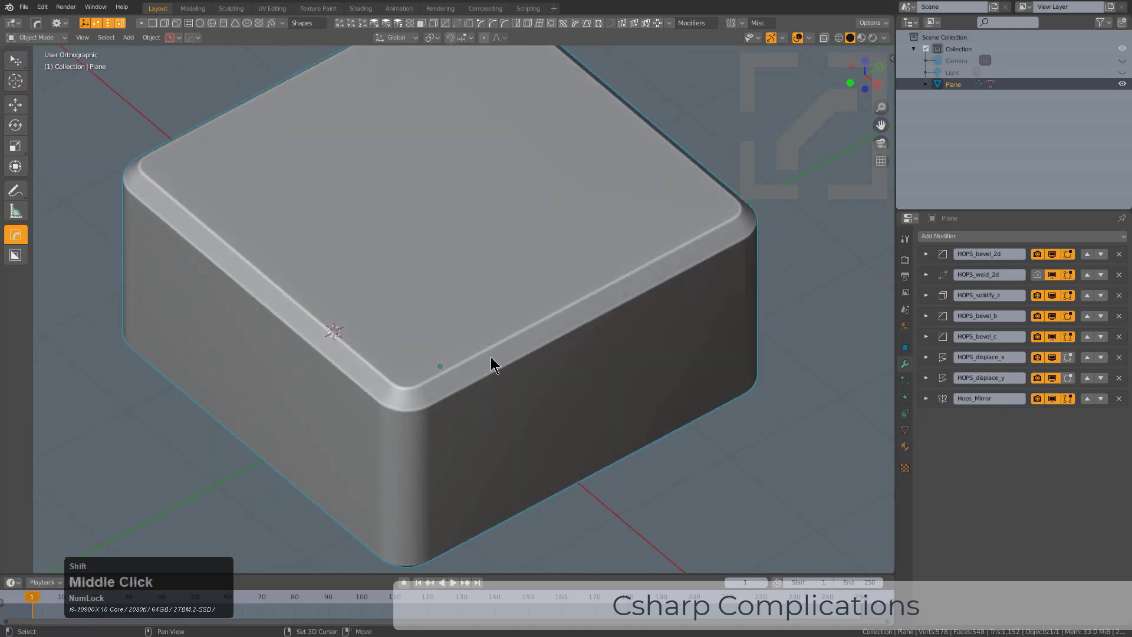
{"action": "key", "text": "shift+a"}
{"action": "mouse_move", "coordinate": [492, 366]}
{"action": "left_click_drag", "start_coordinate": [494, 357], "coordinate": [559, 390]}
{"action": "key", "text": "s"}
{"action": "left_click", "coordinate": [579, 420]}
{"action": "middle_click_drag", "start_coordinate": [578, 420], "coordinate": [580, 389]}
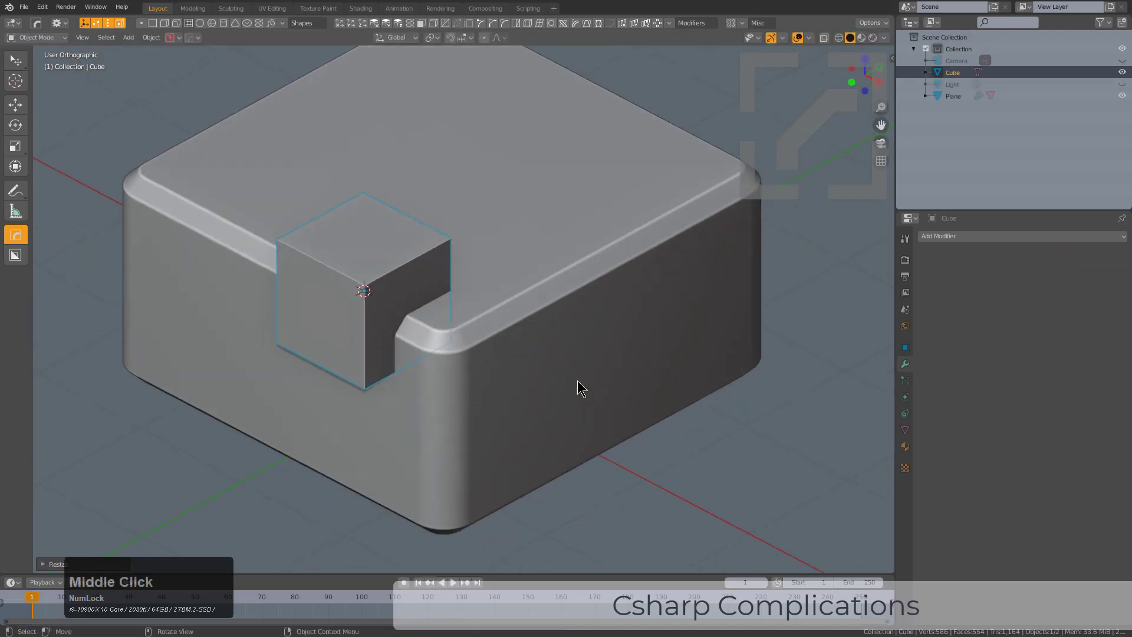
Cut the small cube out of the mirrored block with a nondestructive HardOps Difference boolean.
{"action": "left_click", "coordinate": [547, 281], "text": "ctrl"}
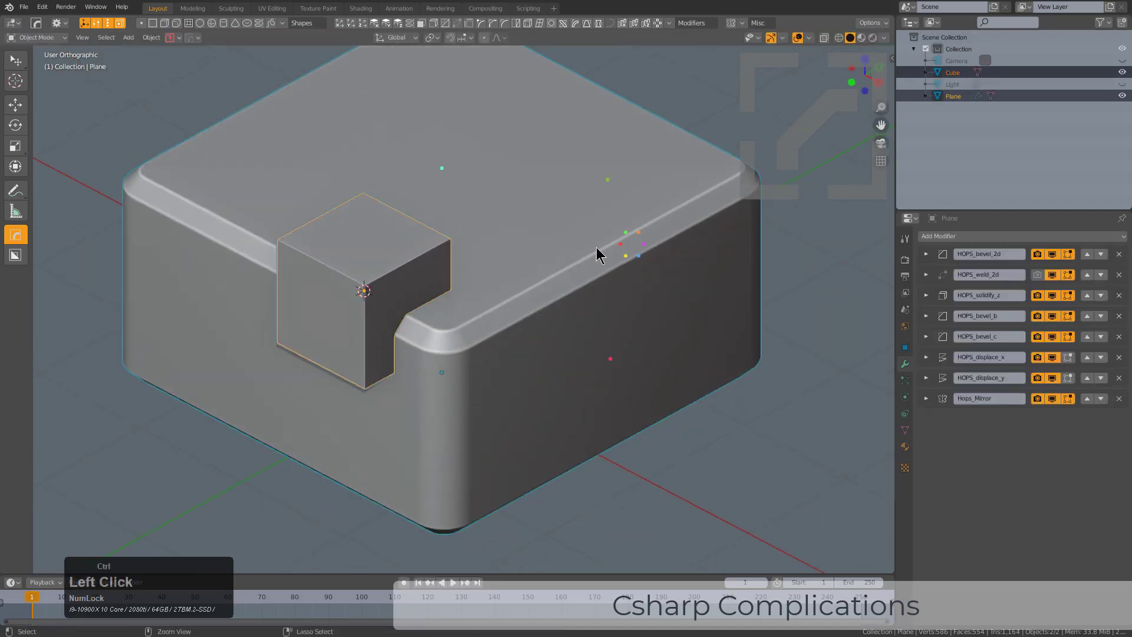
{"action": "left_click", "coordinate": [624, 247]}
{"action": "middle_click_drag", "start_coordinate": [476, 326], "coordinate": [284, 335]}
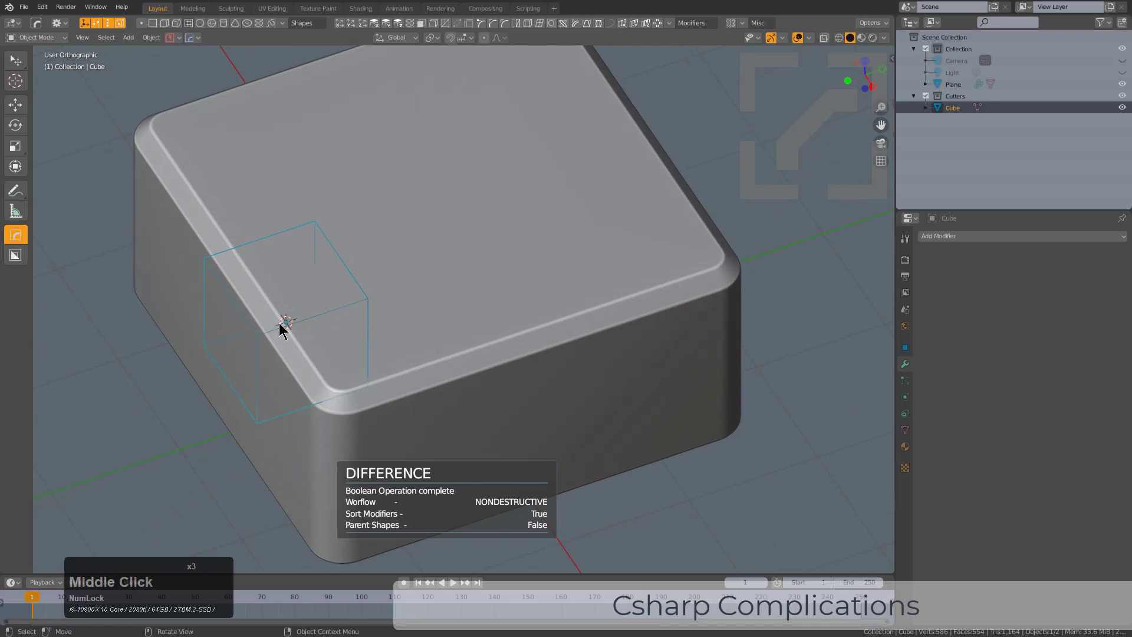
Move the cutter cube along the global Y axis across the block to its opposite upper edge.
{"action": "key", "text": "g"}
{"action": "key", "text": "x"}
{"action": "key", "text": "y"}
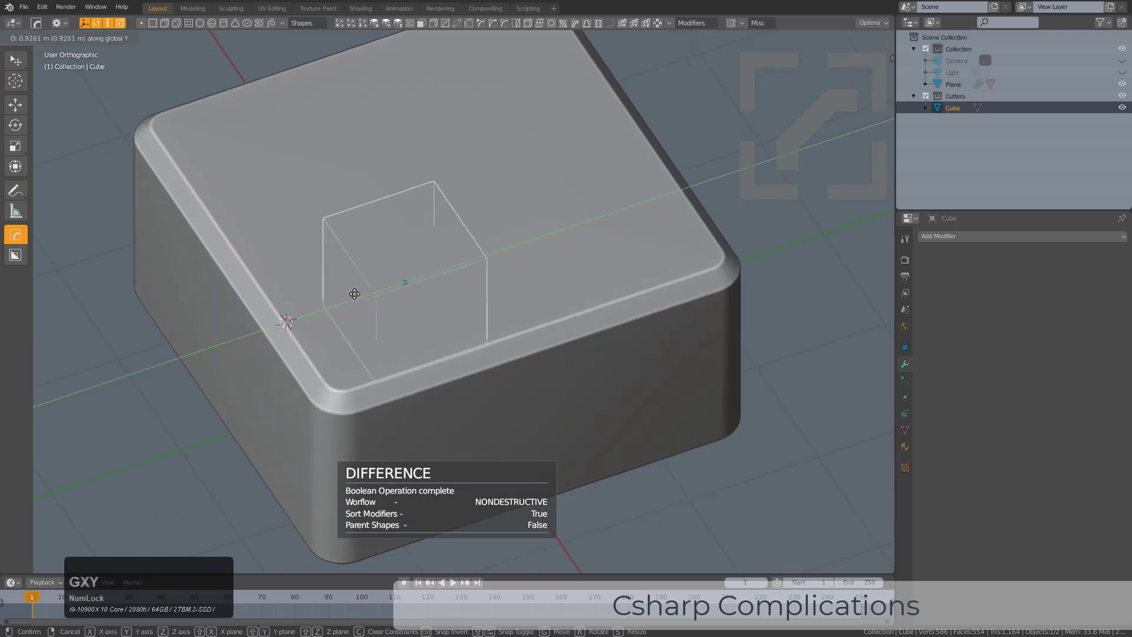
{"action": "left_click", "coordinate": [630, 219]}
{"action": "middle_click_drag", "start_coordinate": [630, 218], "coordinate": [531, 249]}
Add a Weighted Normal modifier with Keep Sharp to the block using HardOps Sharpen.
{"action": "left_click", "coordinate": [533, 250]}
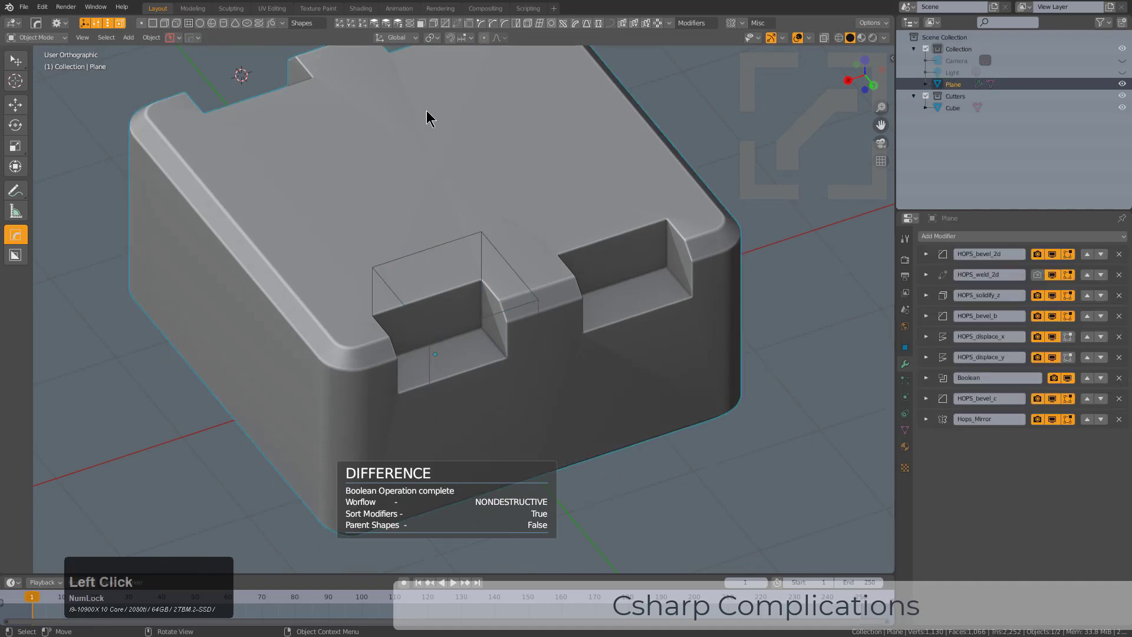
{"action": "key", "text": "q"}
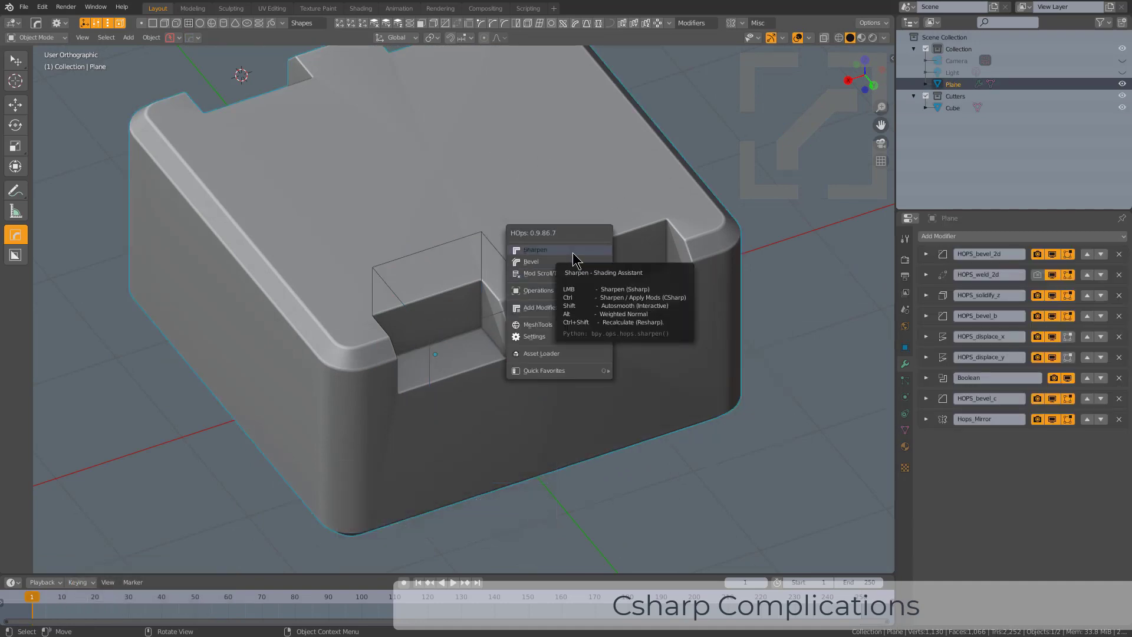
{"action": "key", "text": "alt"}
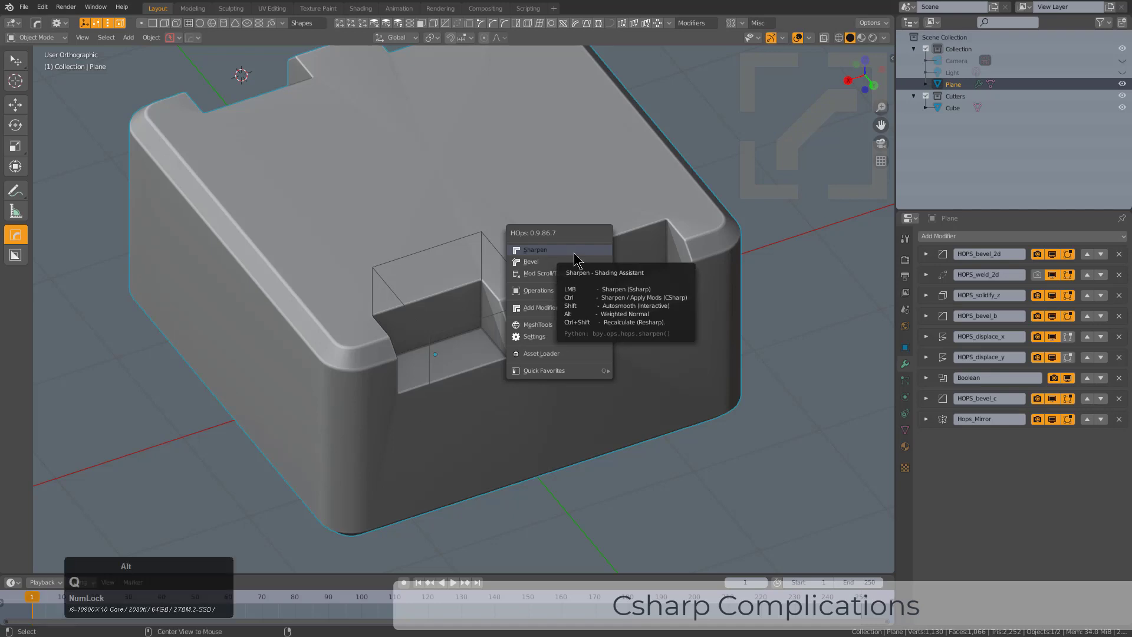
{"action": "left_click", "coordinate": [574, 260], "text": "alt"}
{"action": "middle_click_drag", "start_coordinate": [523, 303], "coordinate": [601, 399]}
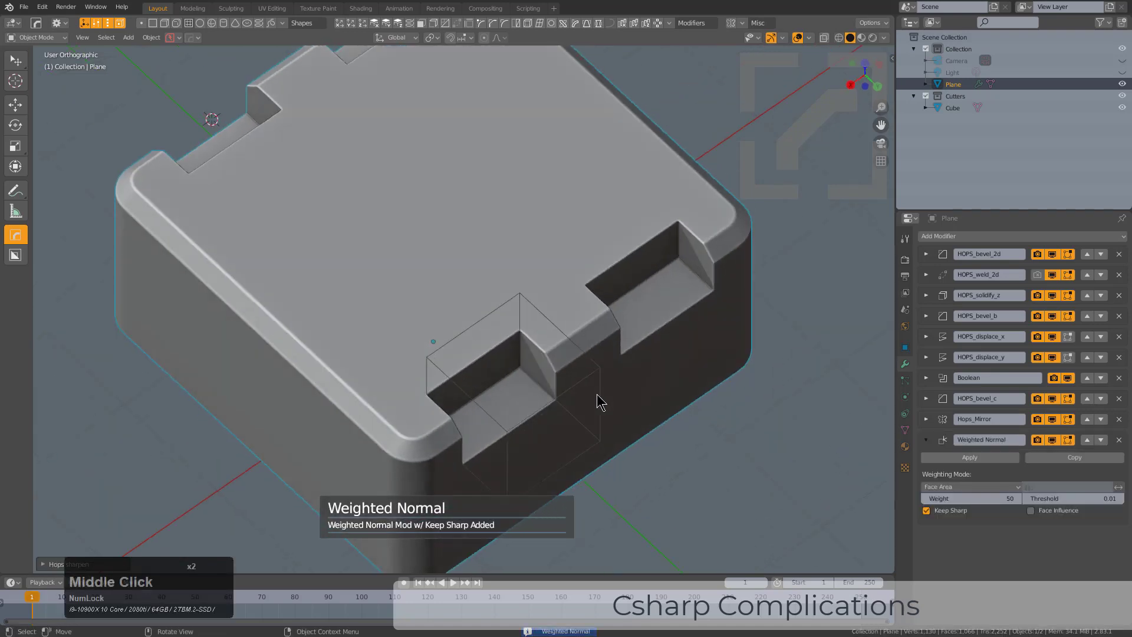
{"action": "key", "text": "q"}
{"action": "mouse_move", "coordinate": [556, 338]}
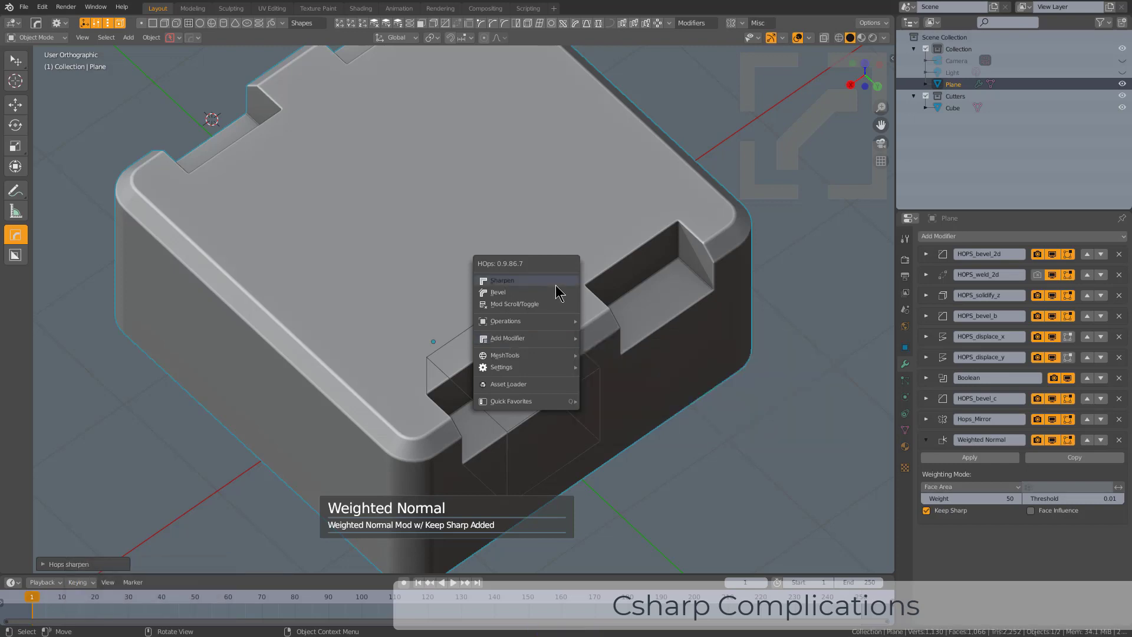
{"action": "middle_click_drag", "start_coordinate": [603, 489], "coordinate": [585, 467]}
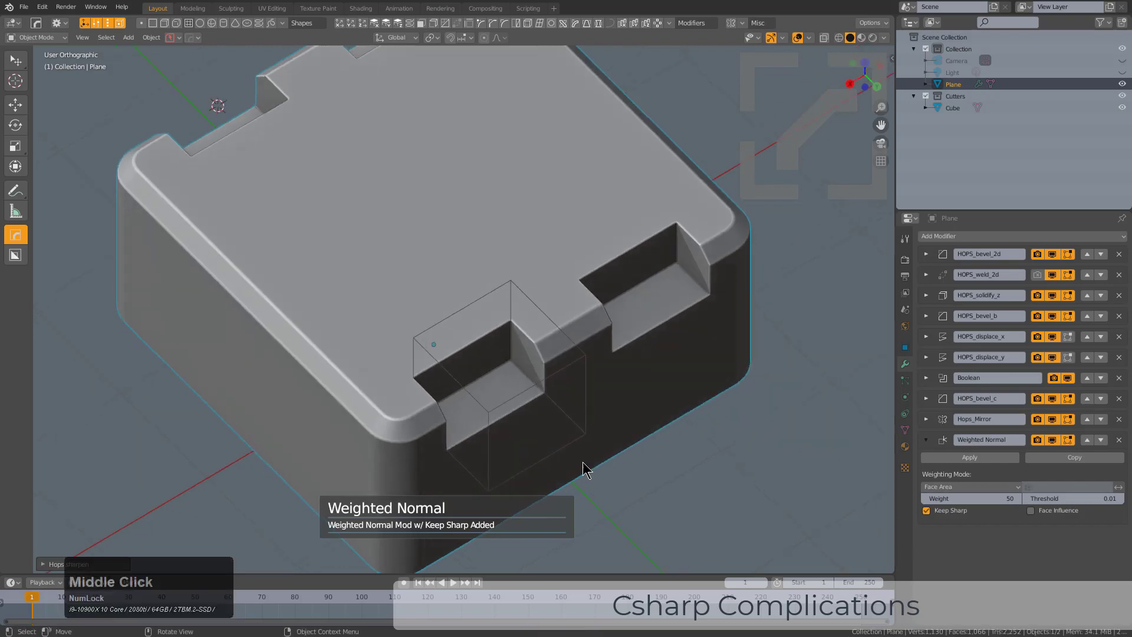
Scale the cutter cube up to about 1.2 times its size and reposition it over the notch.
{"action": "scroll", "coordinate": [600, 397], "scroll_direction": "up", "scroll_amount": 2}
{"action": "left_click", "coordinate": [607, 406]}
{"action": "left_click", "coordinate": [630, 422]}
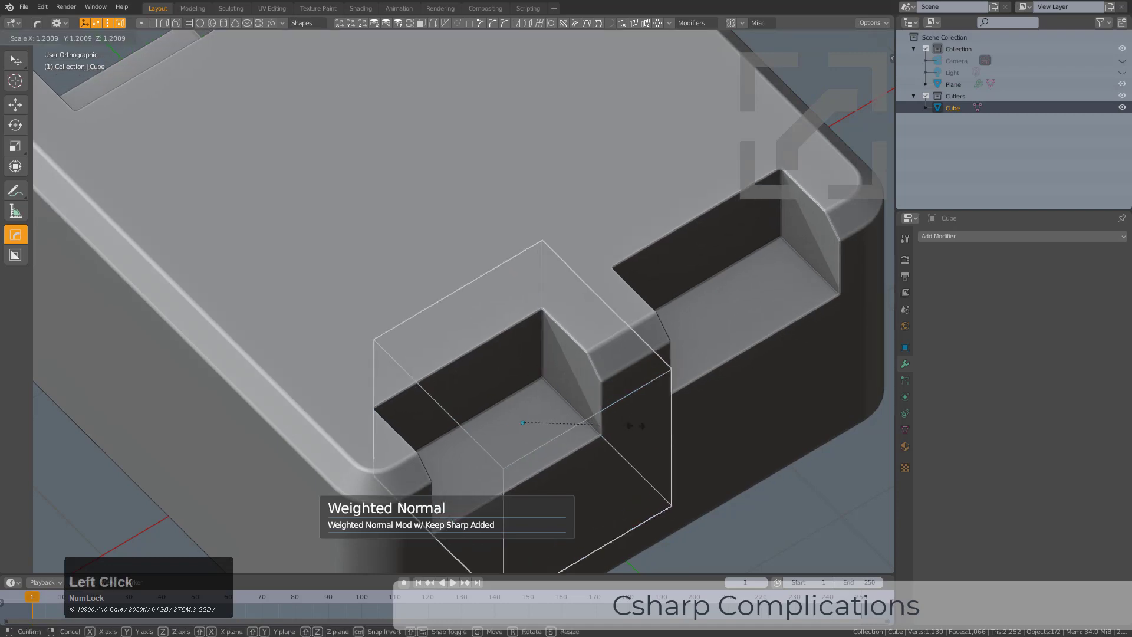
{"action": "key", "text": "g"}
{"action": "left_click", "coordinate": [645, 404]}
Apply the block's boolean and solidify modifiers with Csharp and bring up the operation's adjustable settings.
{"action": "left_click", "coordinate": [571, 323]}
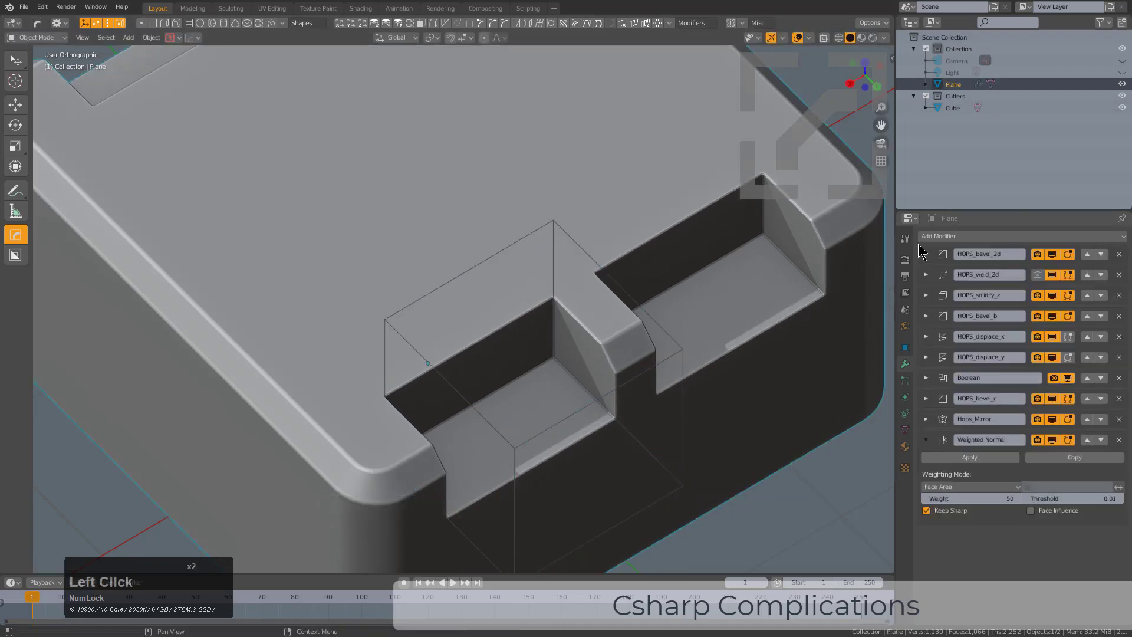
{"action": "scroll", "coordinate": [582, 298], "scroll_direction": "down", "scroll_amount": 2}
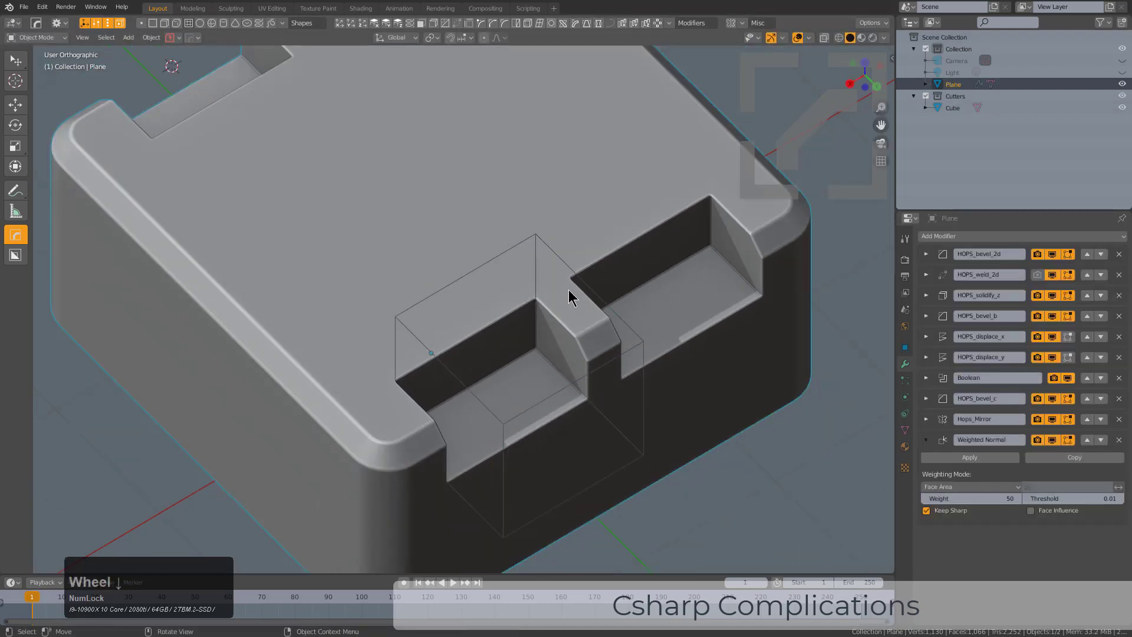
{"action": "key", "text": "q"}
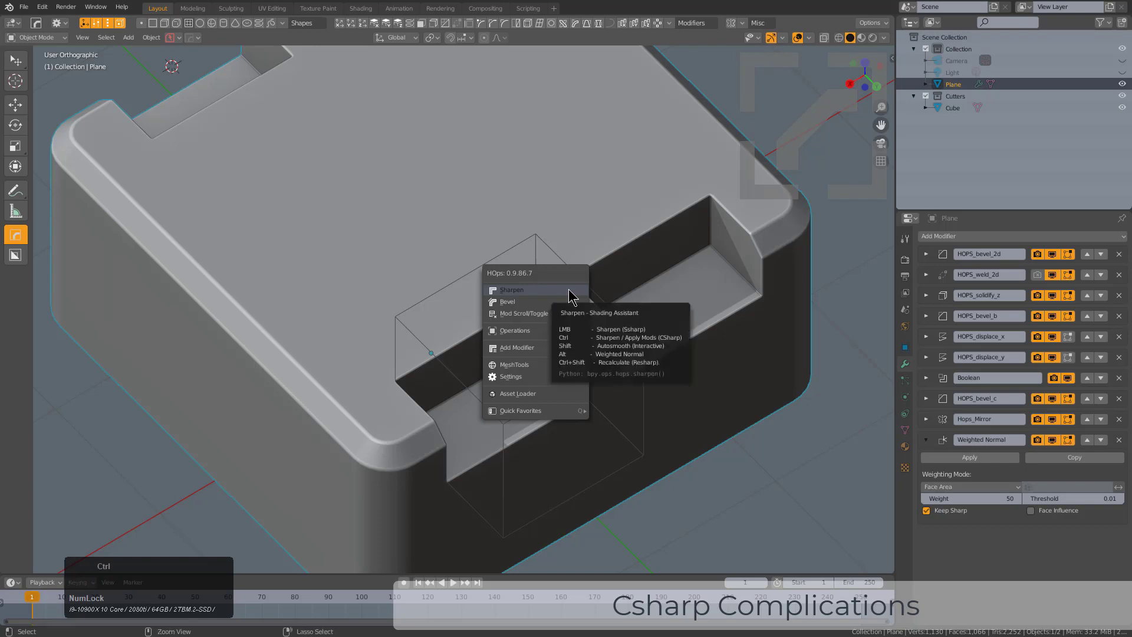
{"action": "left_click", "coordinate": [569, 291], "text": "ctrl"}
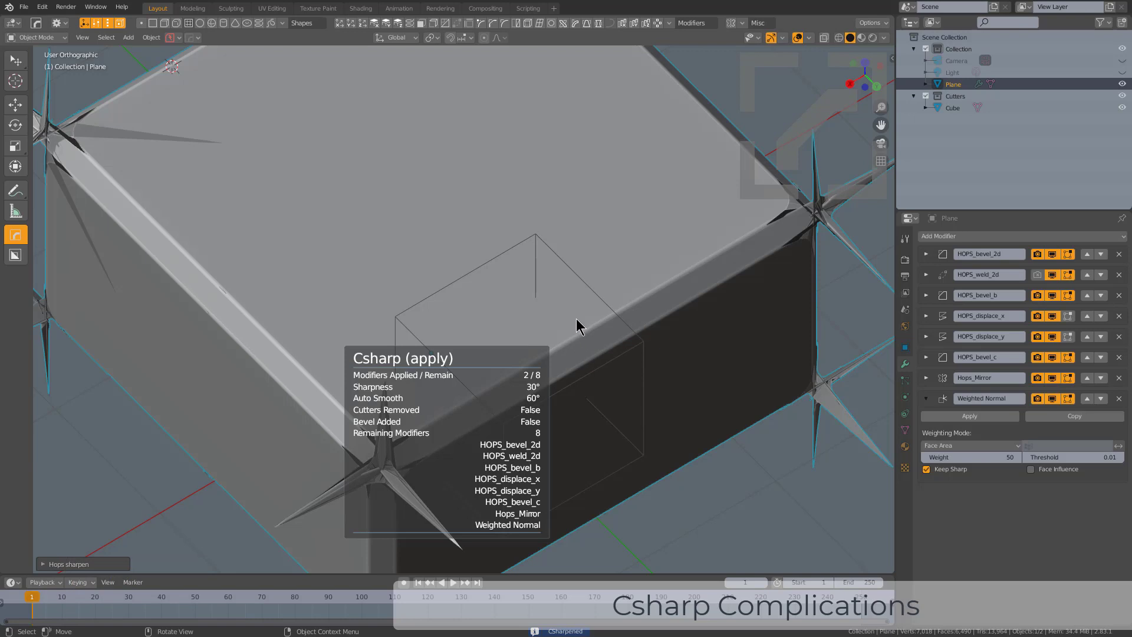
{"action": "key", "text": "F9"}
{"action": "left_click_drag", "start_coordinate": [569, 278], "coordinate": [614, 188]}
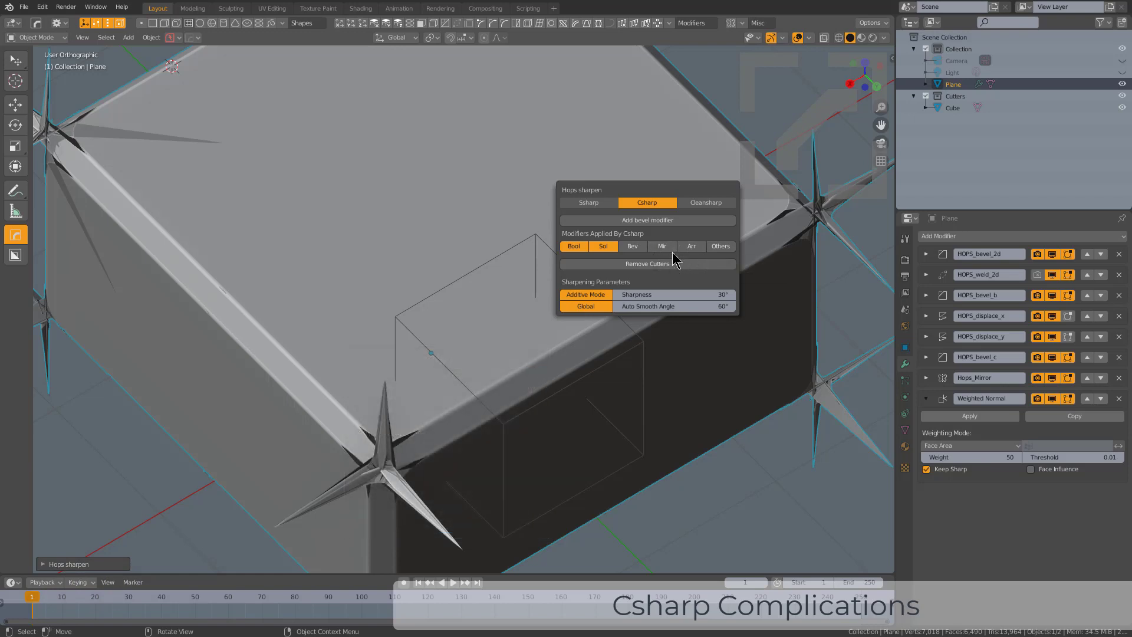
Include the bevel, mirror and other modifier types among those Csharp applies to the block.
{"action": "left_click", "coordinate": [634, 246]}
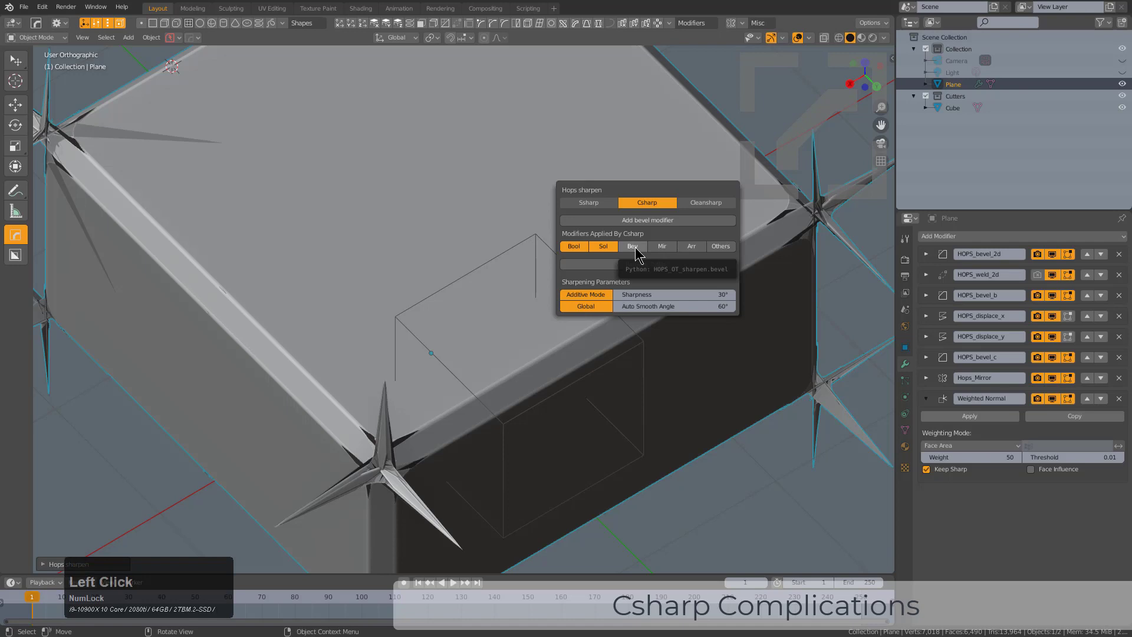
{"action": "left_click", "coordinate": [636, 249]}
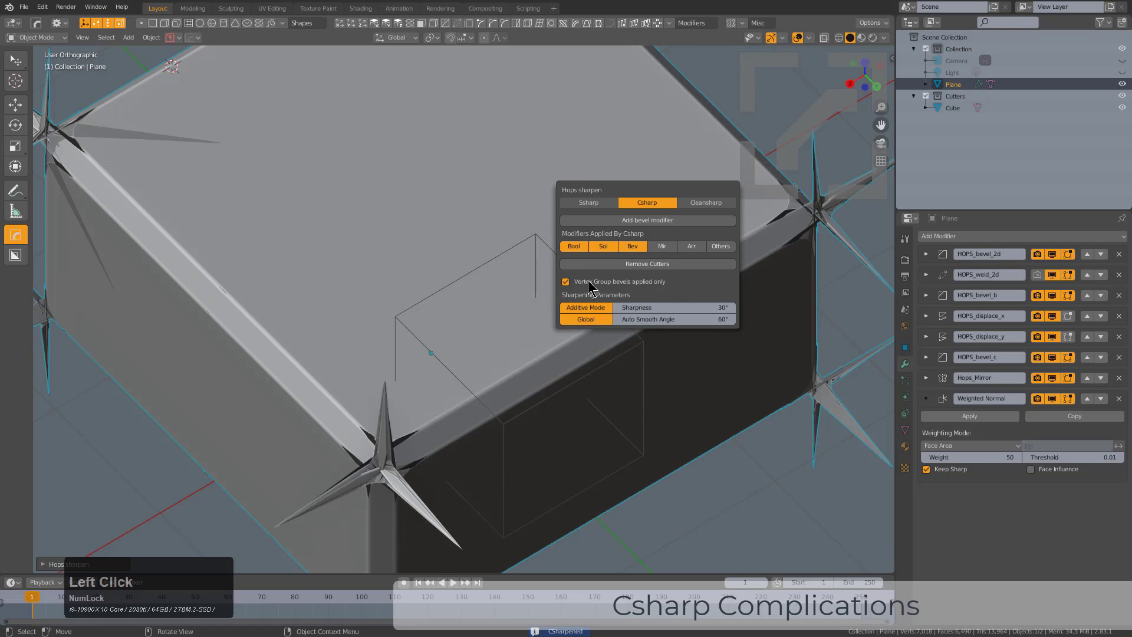
{"action": "left_click", "coordinate": [661, 248], "text": "shift"}
{"action": "double_click", "coordinate": [662, 248]}
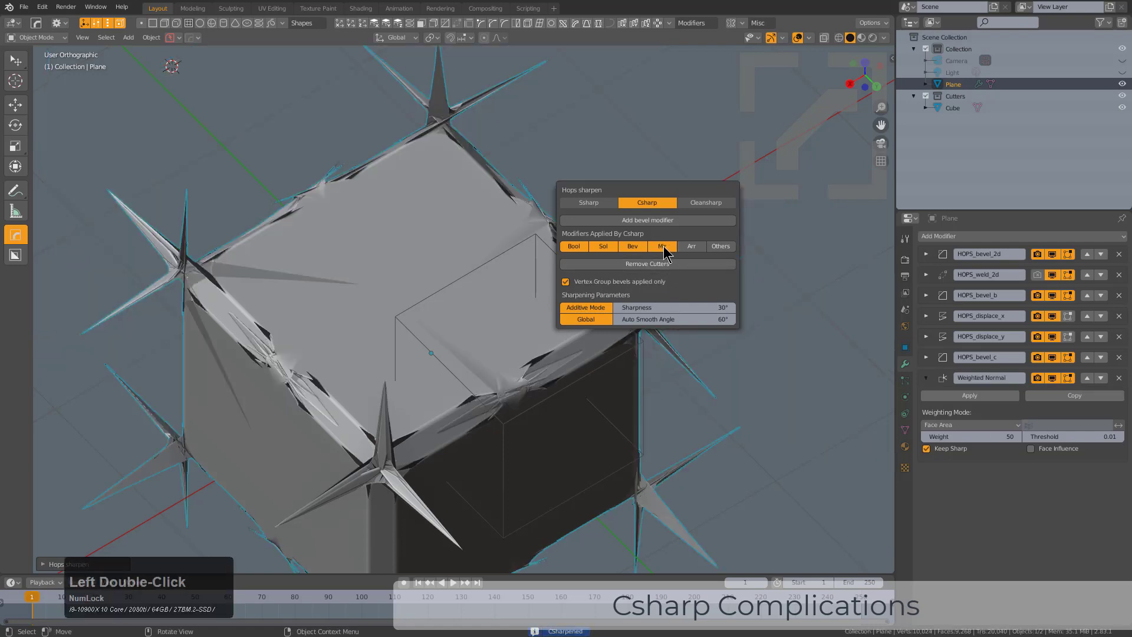
{"action": "left_click", "coordinate": [716, 245]}
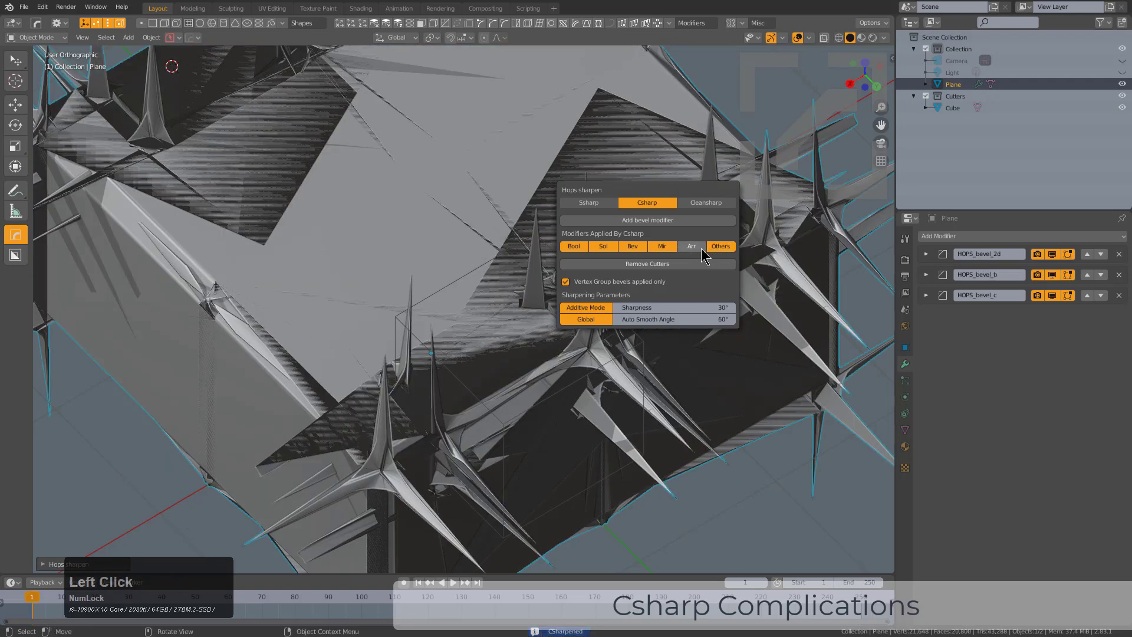
Compare Csharp with bevel and mirror application toggled, and turn off the restriction to vertex group bevels.
{"action": "left_click", "coordinate": [641, 247]}
{"action": "left_click", "coordinate": [641, 246]}
{"action": "left_click", "coordinate": [662, 247]}
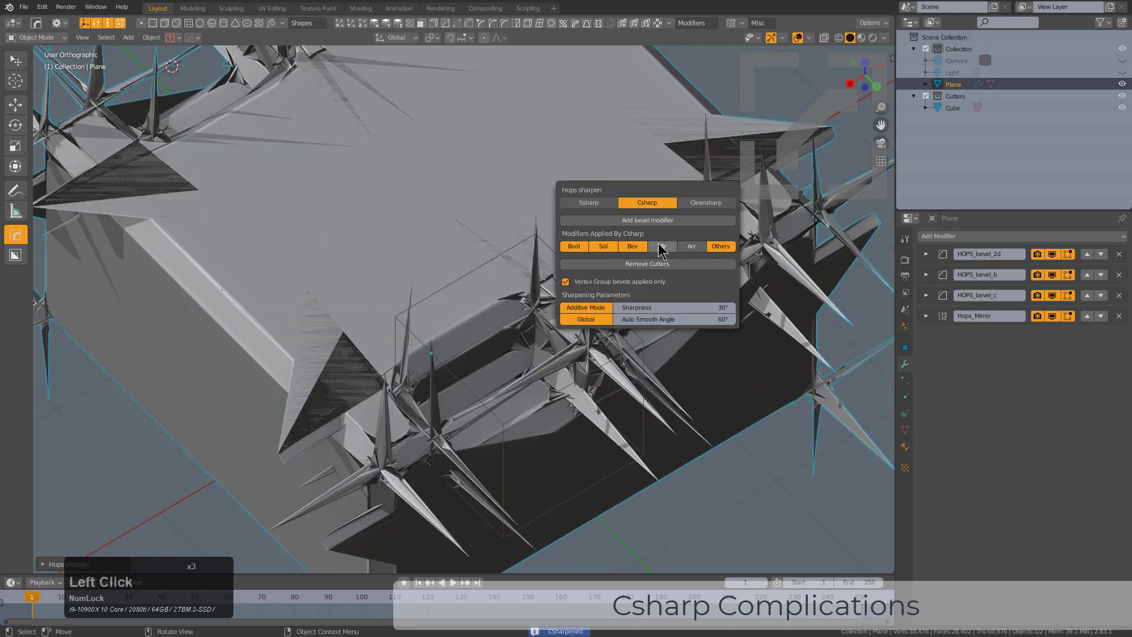
{"action": "left_click", "coordinate": [660, 248]}
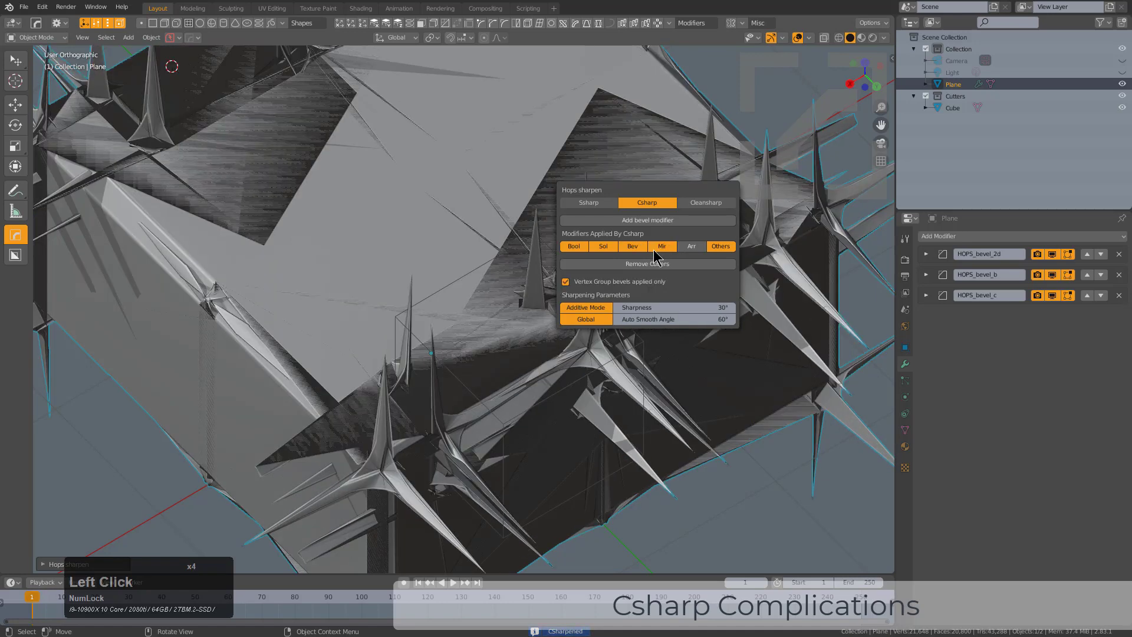
{"action": "left_click", "coordinate": [644, 283]}
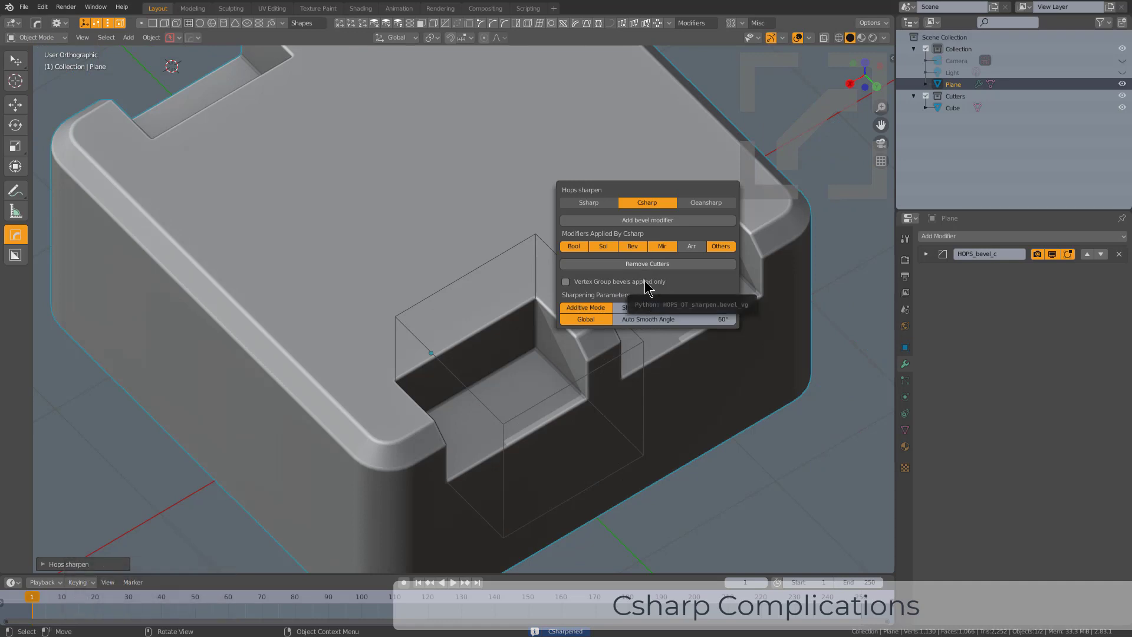
{"action": "left_click", "coordinate": [646, 286]}
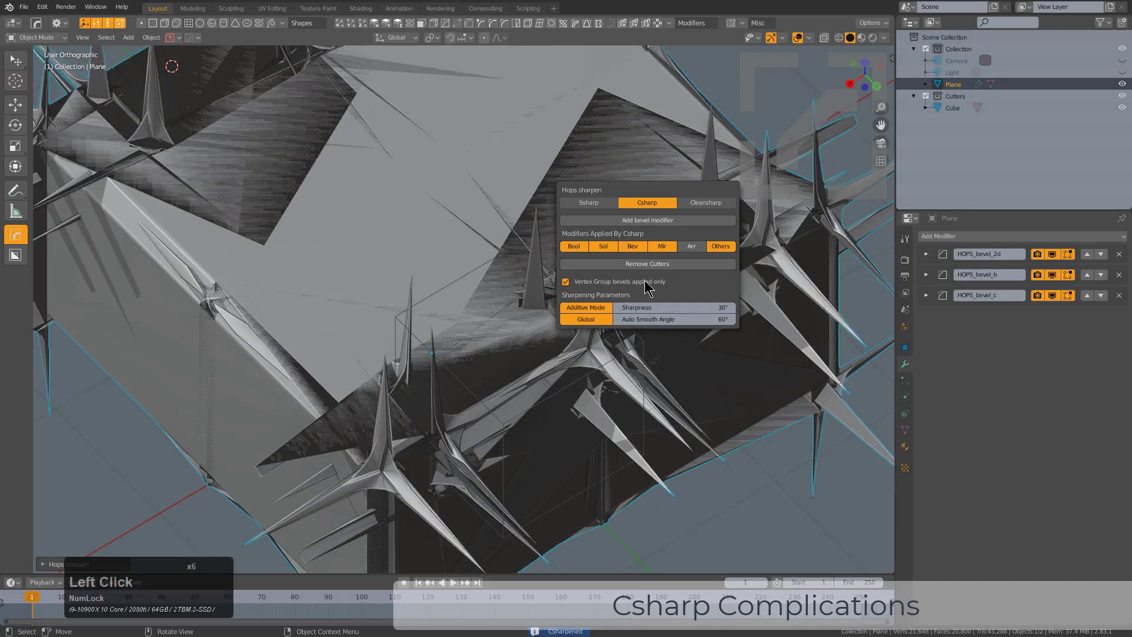
{"action": "left_click", "coordinate": [647, 285]}
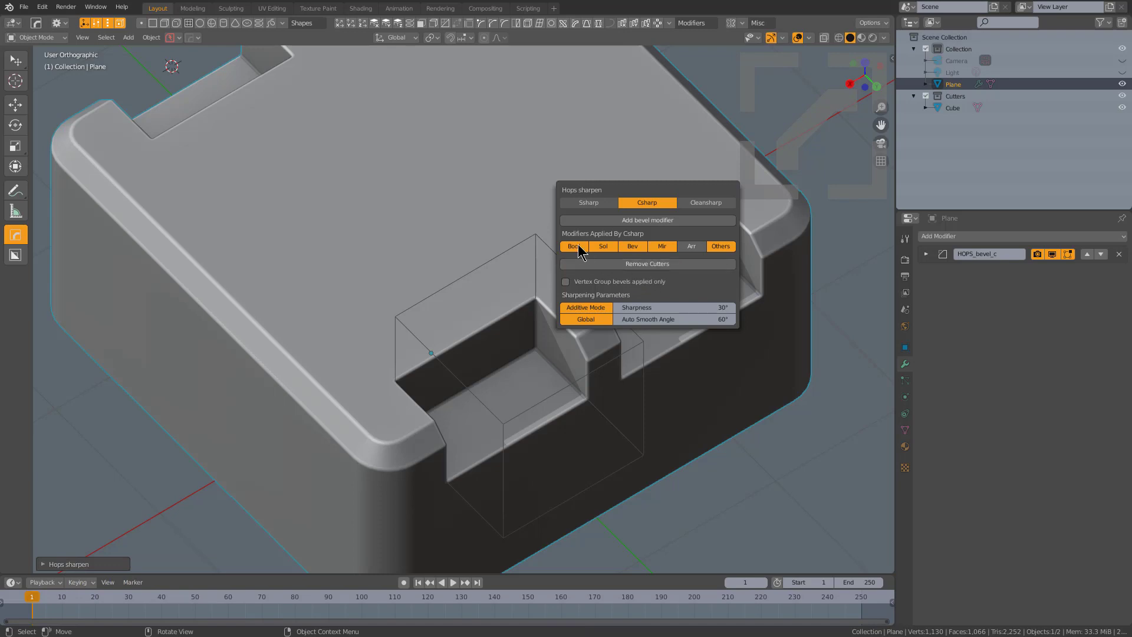
Exclude the other, mirror and bevel modifier types from Csharp and undo the whole operation on the block.
{"action": "left_click", "coordinate": [718, 246]}
{"action": "left_click", "coordinate": [662, 246]}
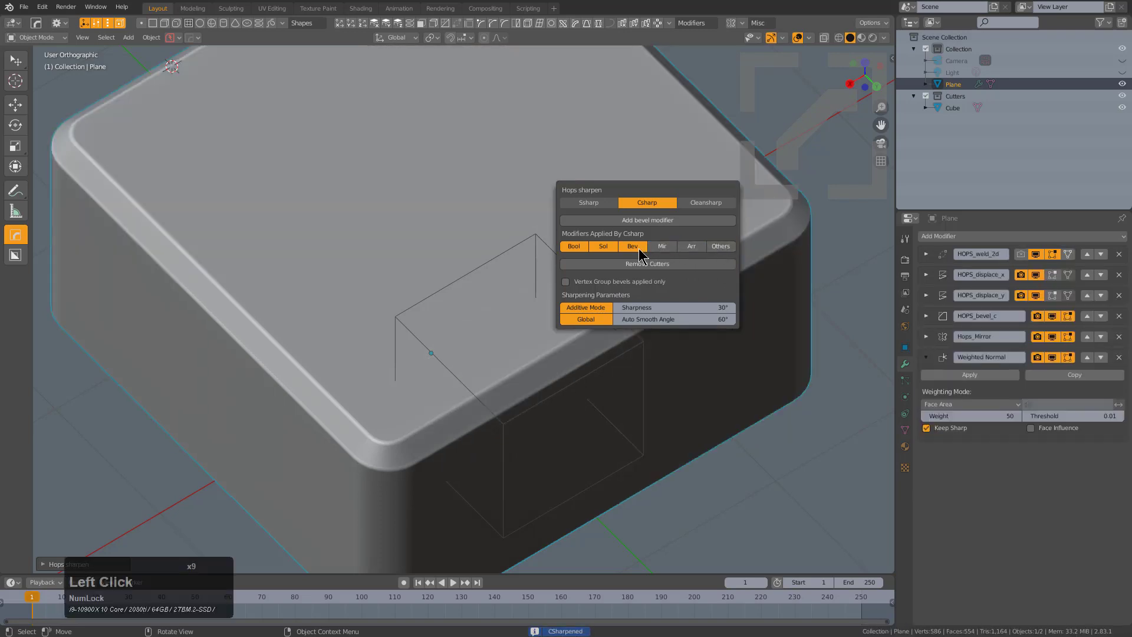
{"action": "left_click", "coordinate": [634, 248]}
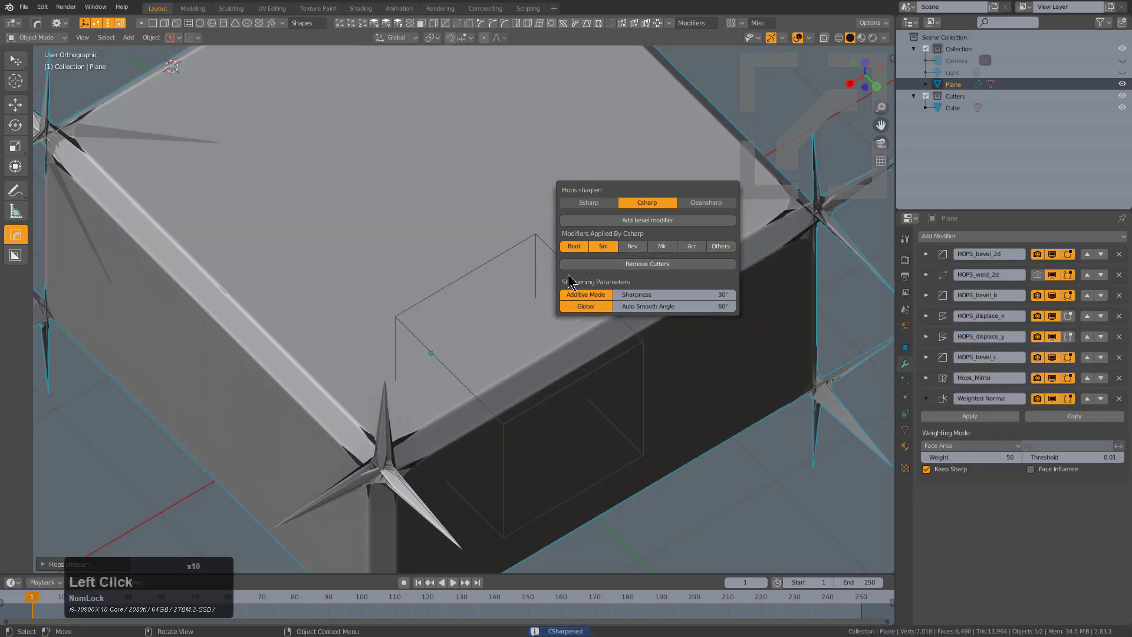
{"action": "key", "text": "ctrl+z"}
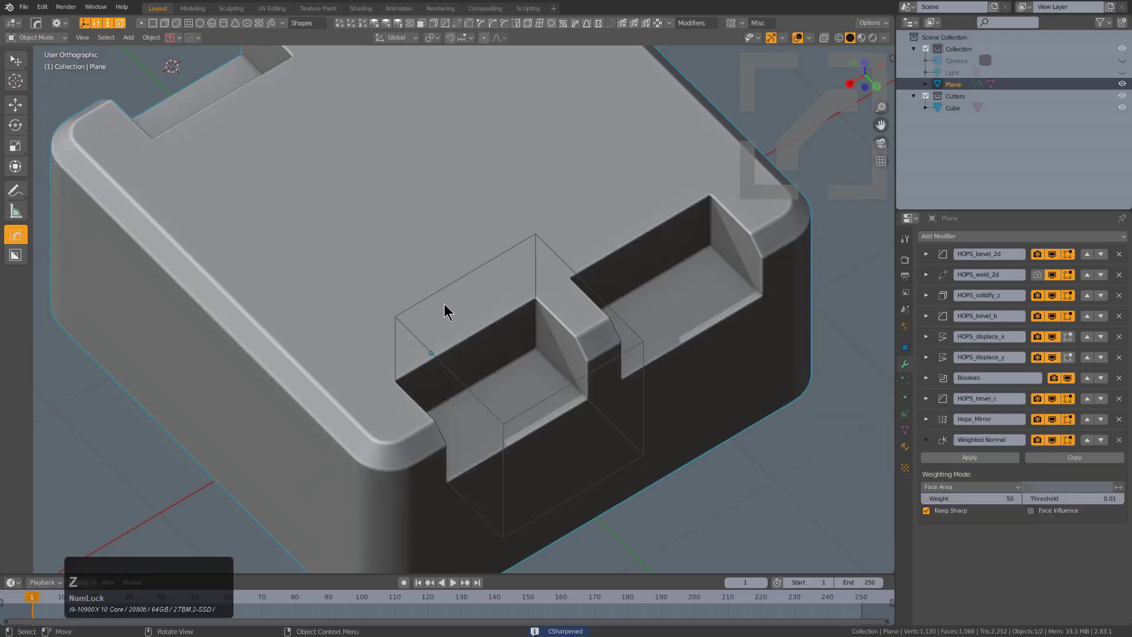
Apply the block's modifier stack with HardOps Smart Apply.
{"action": "left_click", "coordinate": [477, 309]}
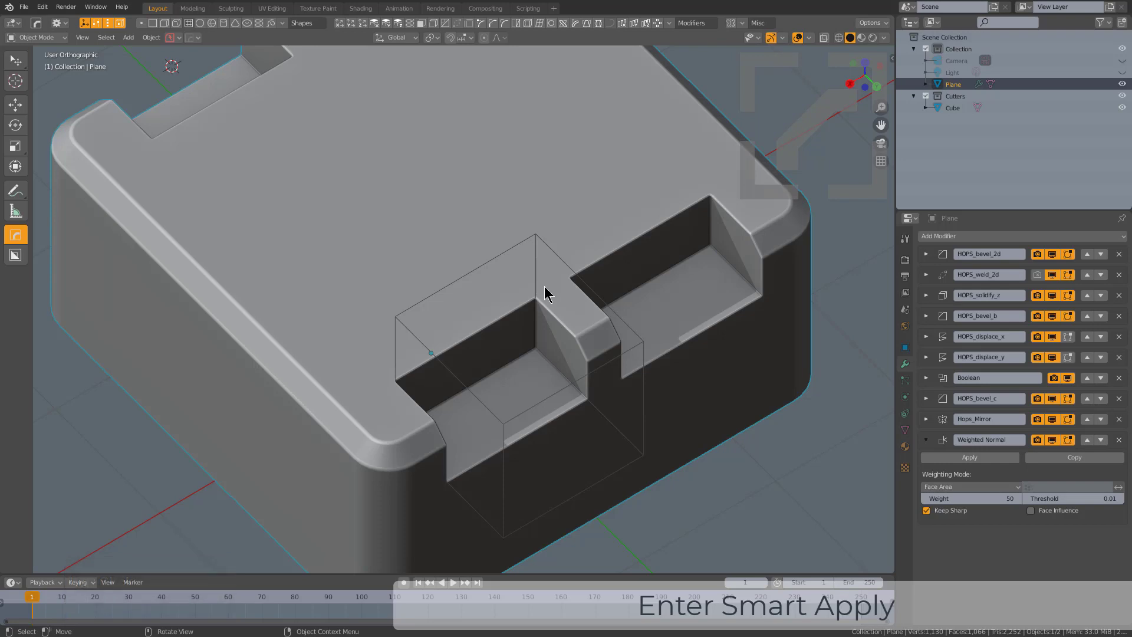
{"action": "key", "text": "q"}
{"action": "mouse_move", "coordinate": [542, 326]}
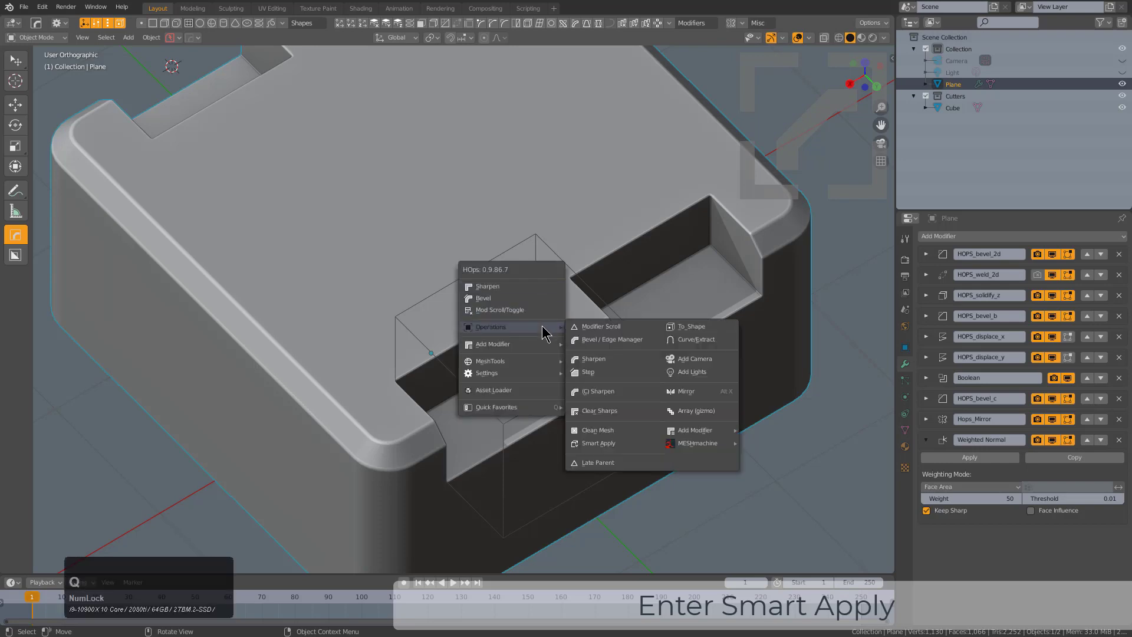
{"action": "left_click", "coordinate": [601, 443]}
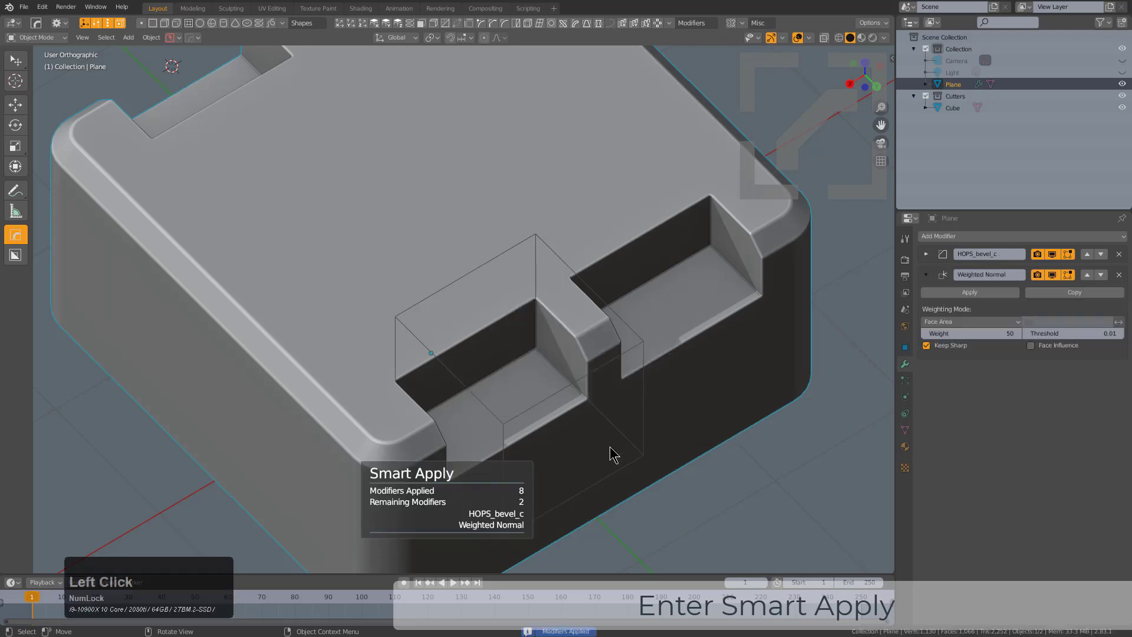
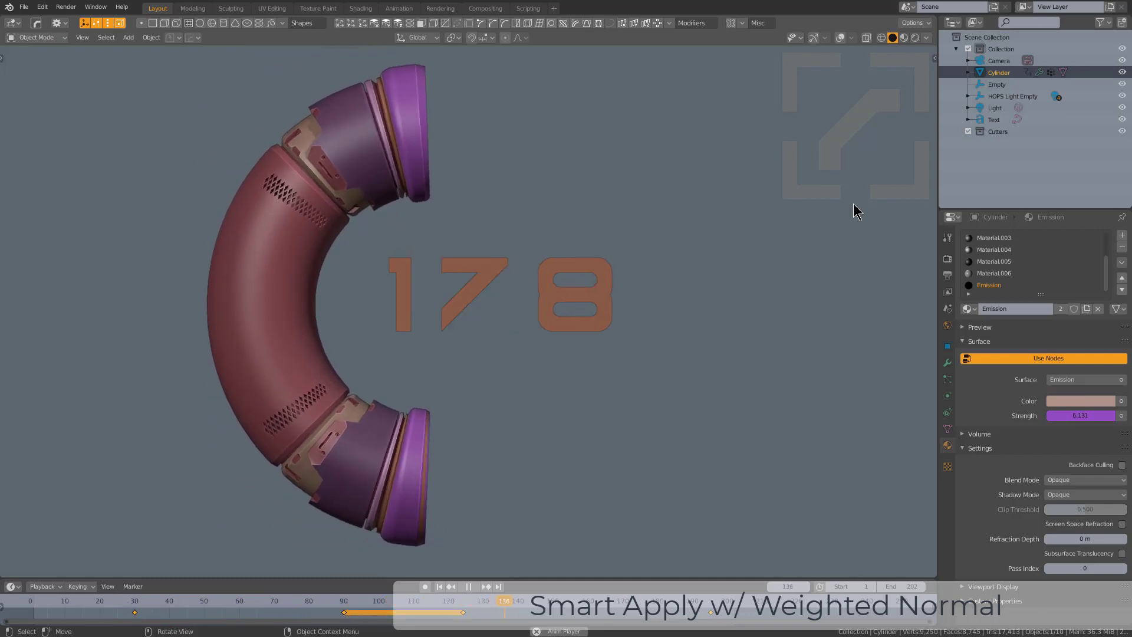
Stop the bending cylinder's animation playback at frame 204.
{"action": "key", "text": "Escape"}
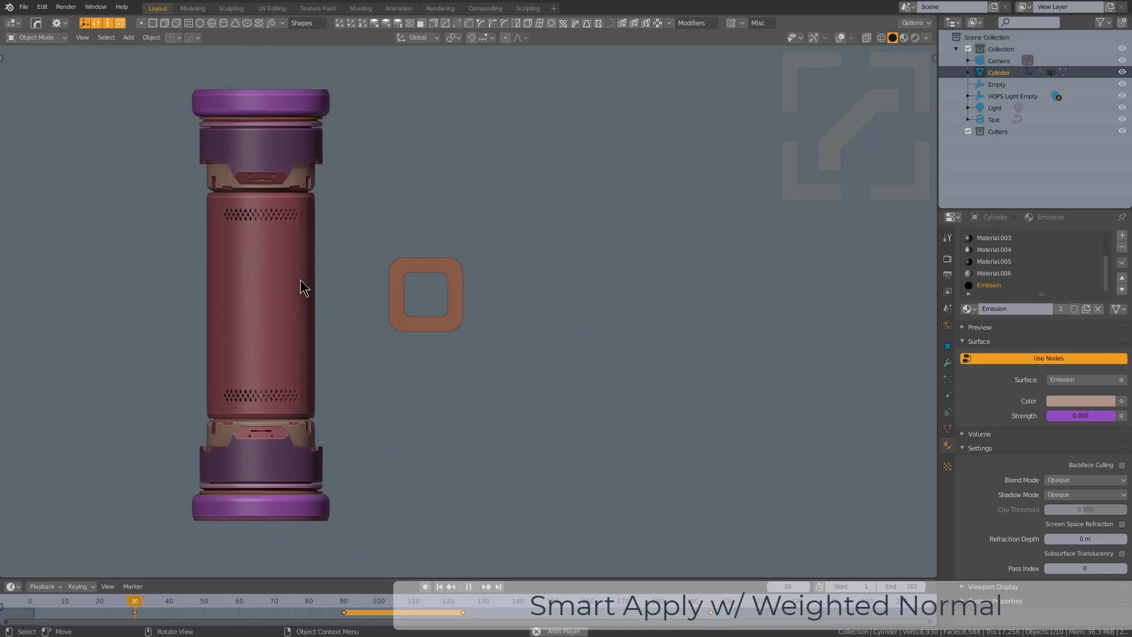
{"action": "left_click", "coordinate": [283, 252]}
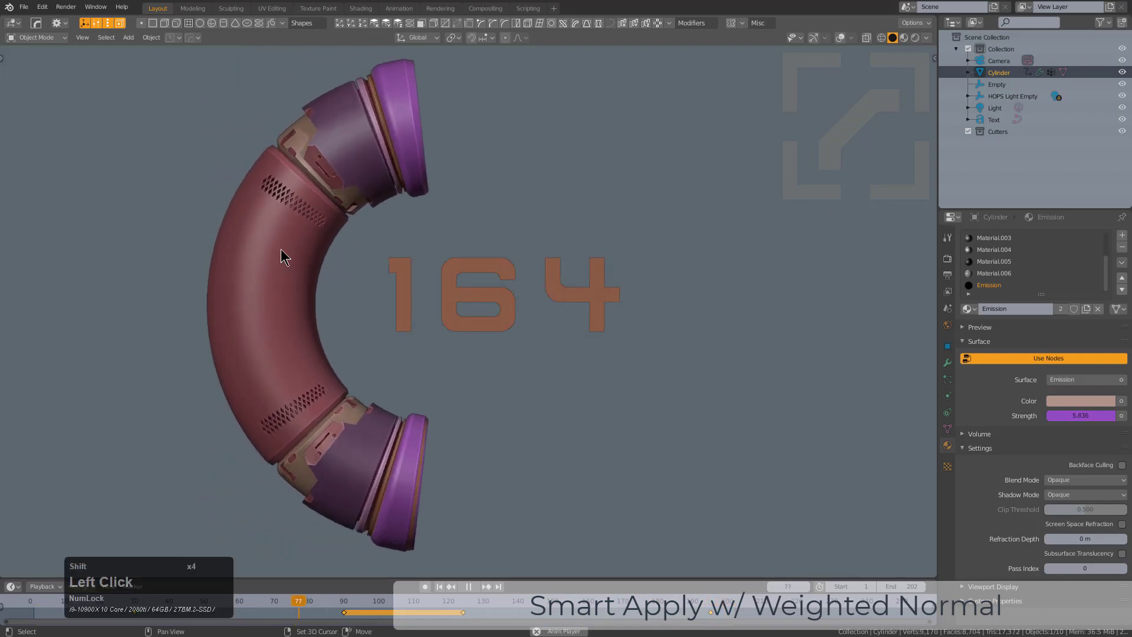
{"action": "key", "text": "space"}
{"action": "right_click", "coordinate": [527, 628]}
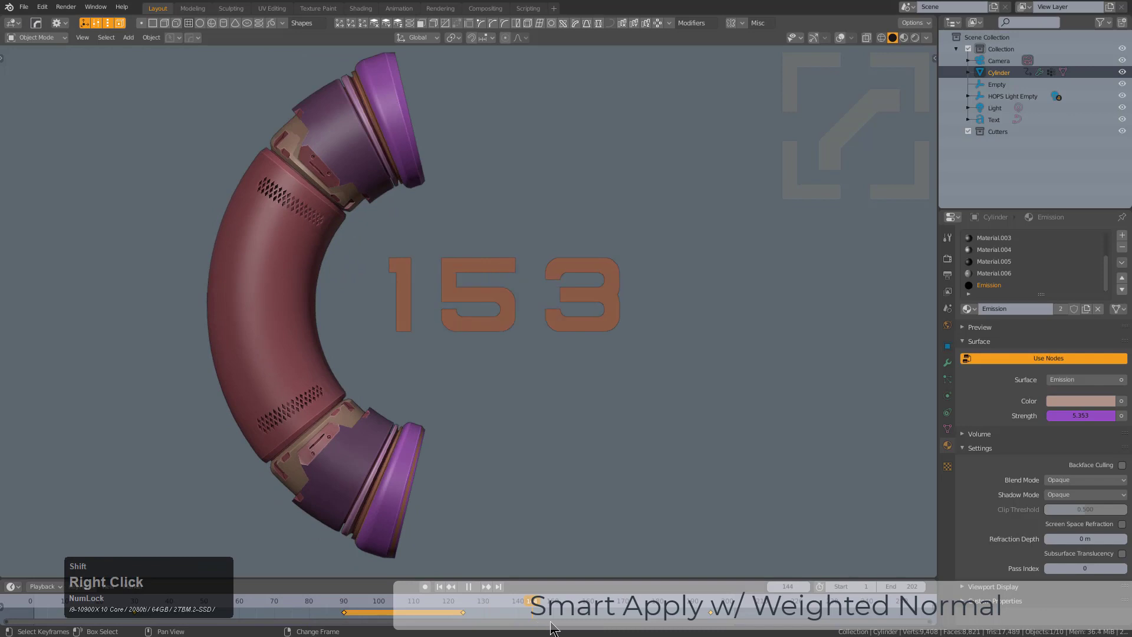
{"action": "key", "text": "g"}
{"action": "right_click", "coordinate": [361, 339]}
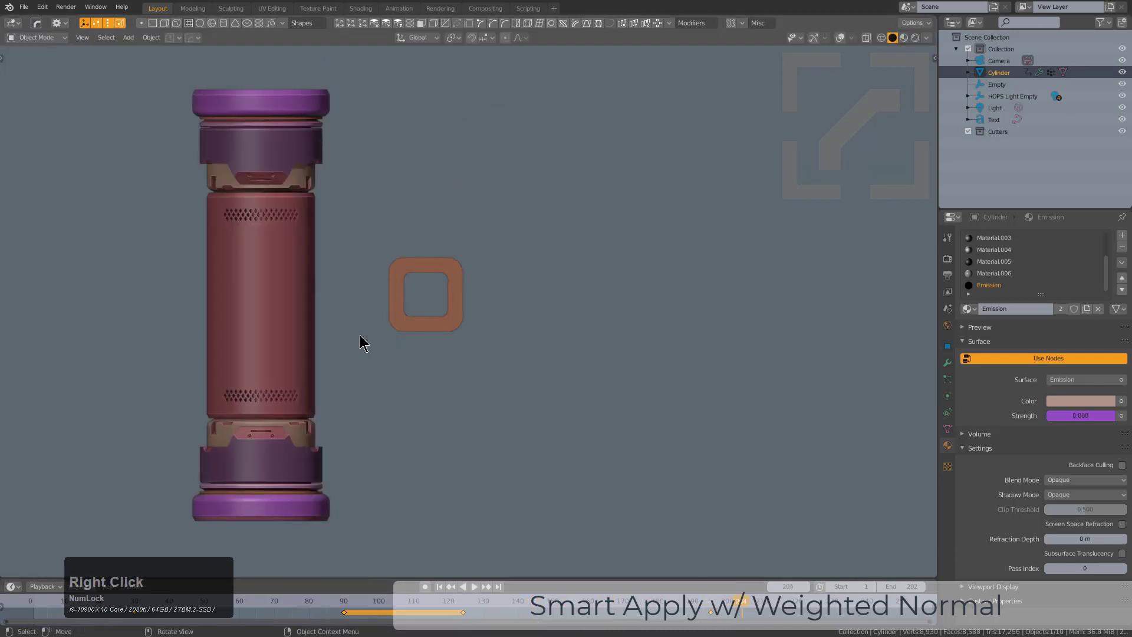
Try converting the cylinder with Visual Geometry to Mesh, checking its modifier stack, and undo the conversion.
{"action": "key", "text": "ctrl+a"}
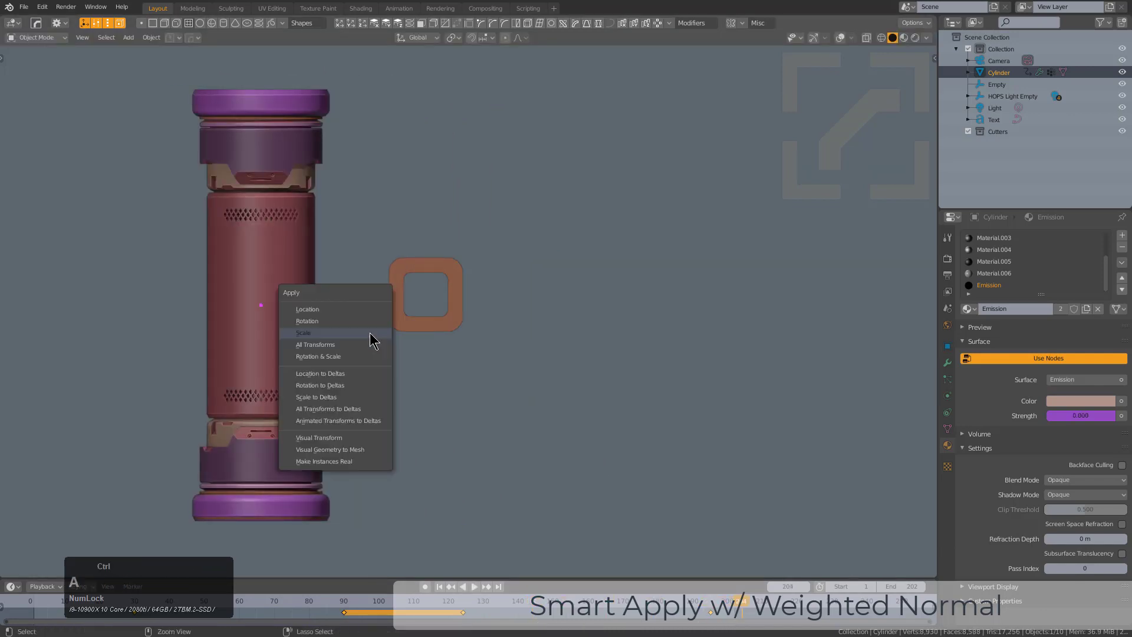
{"action": "left_click", "coordinate": [340, 448]}
{"action": "left_click", "coordinate": [948, 366]}
{"action": "key", "text": "ctrl+z"}
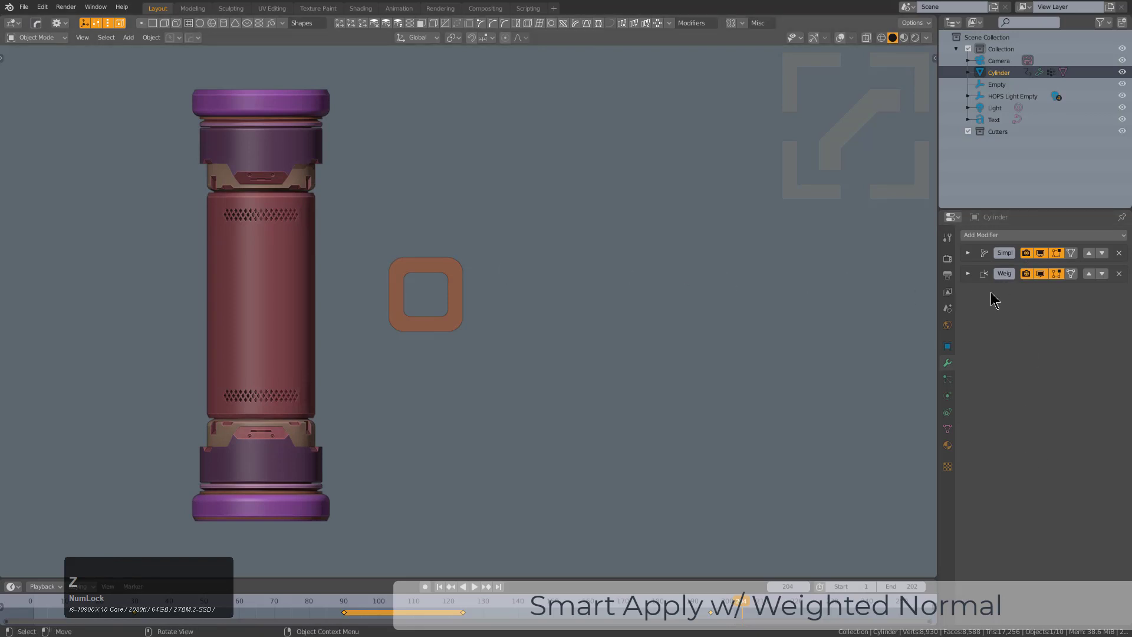
Convert the straight cylinder with Visual Geometry to Mesh once more and undo the conversion.
{"action": "key", "text": "ctrl+a"}
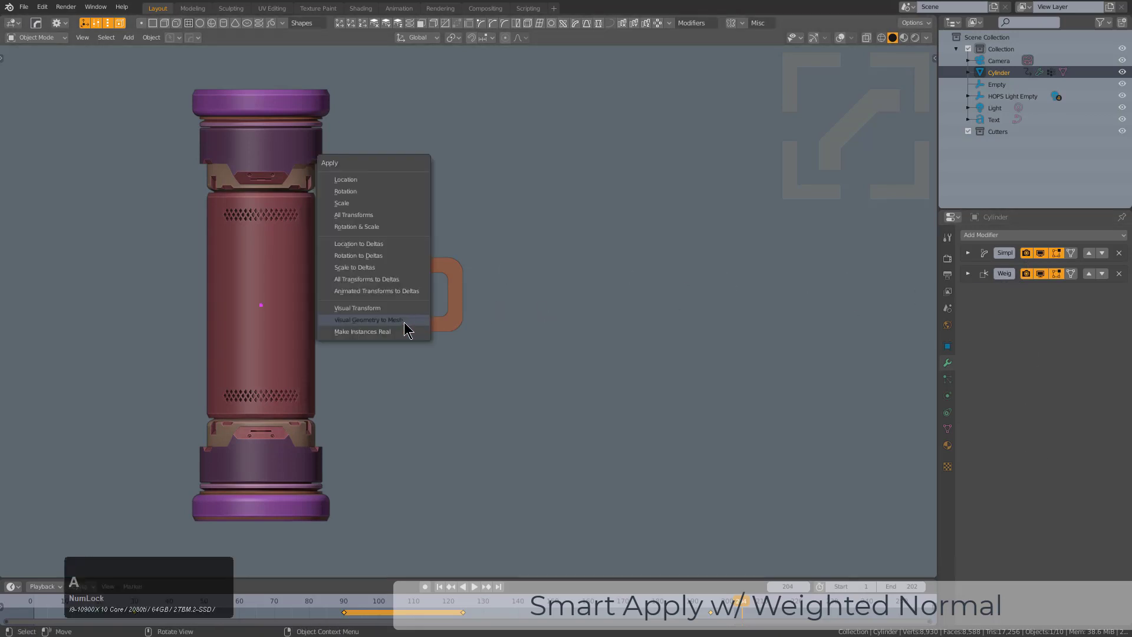
{"action": "left_click", "coordinate": [377, 320]}
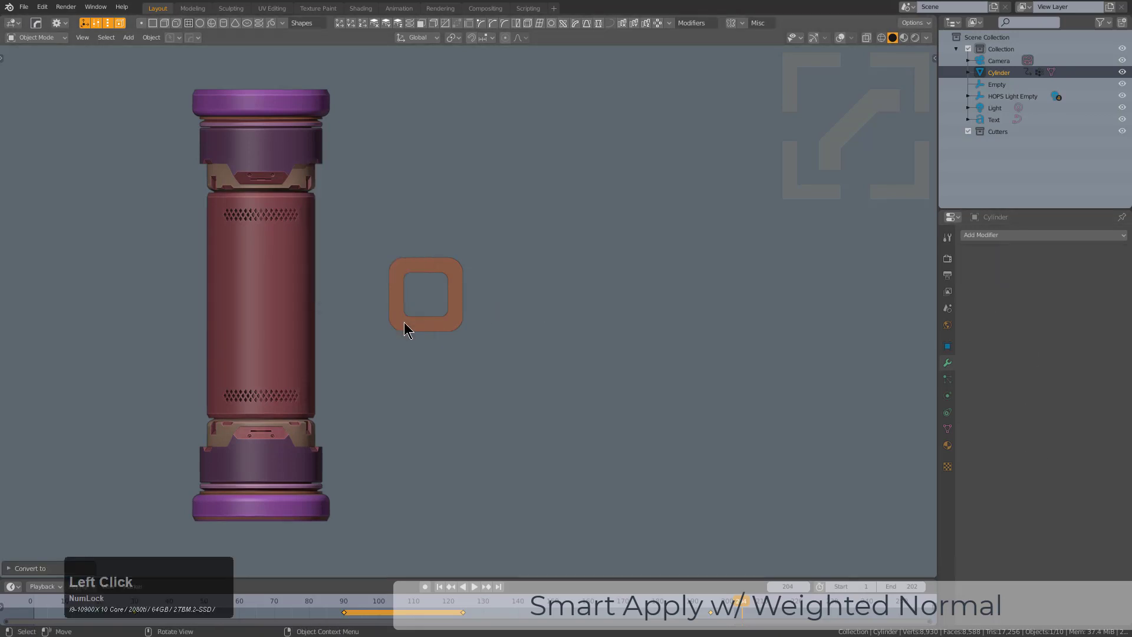
{"action": "left_click", "coordinate": [462, 353]}
{"action": "key", "text": "ctrl+z"}
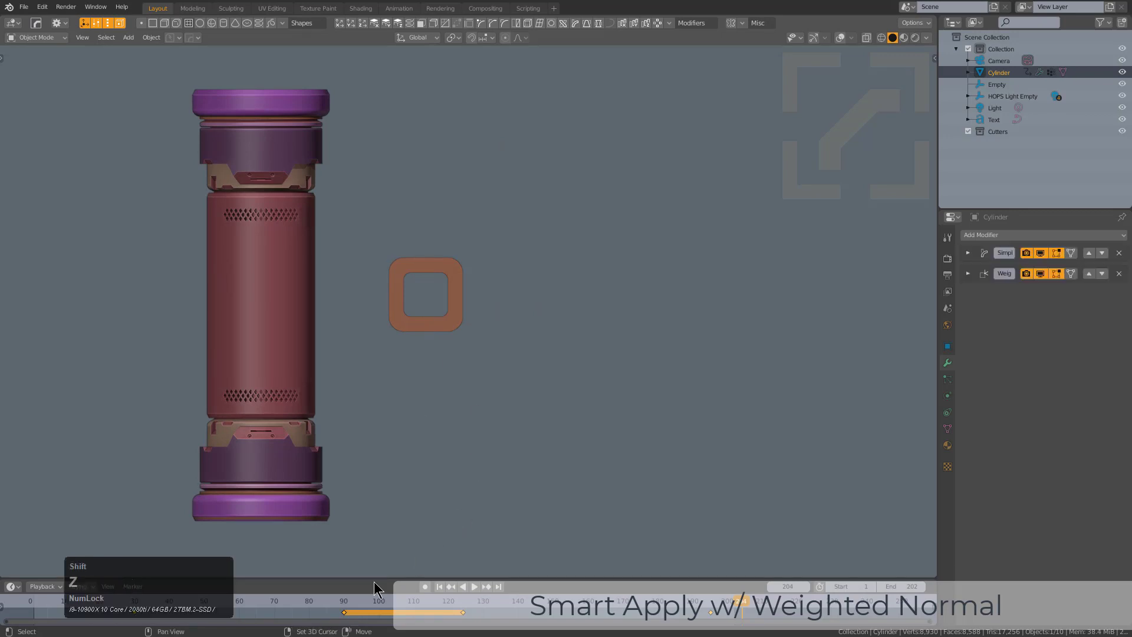
Move the animation to frame 97, where the cylinder is bent, and apply its modifiers with HardOps Smart Apply.
{"action": "right_click", "coordinate": [317, 619]}
{"action": "right_click_drag", "start_coordinate": [317, 619], "coordinate": [368, 617]}
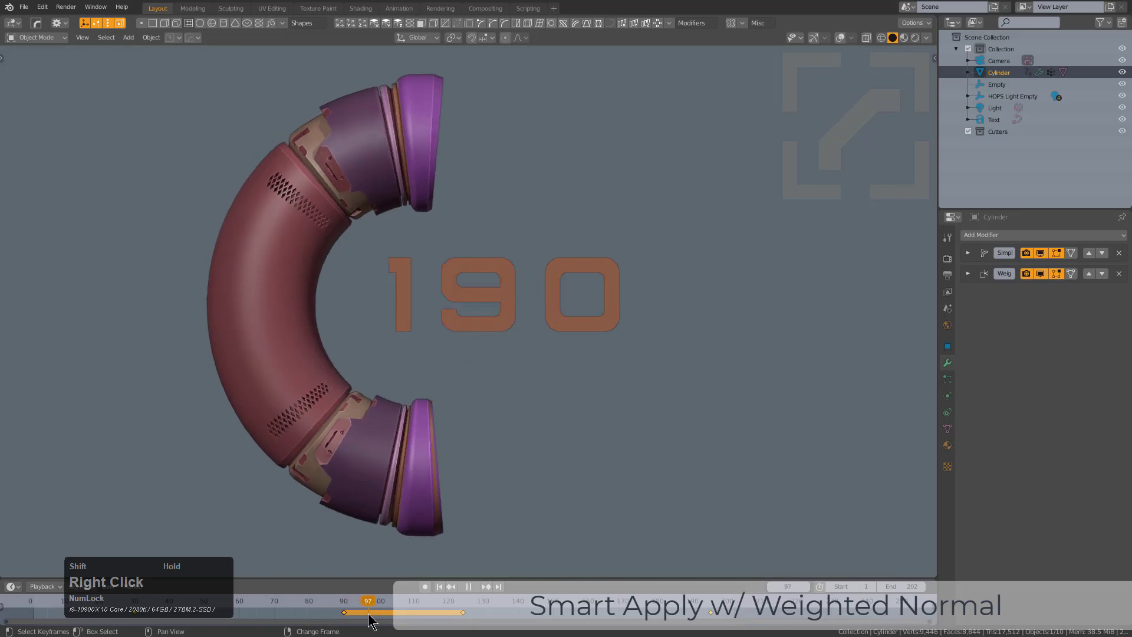
{"action": "key", "text": "q"}
{"action": "mouse_move", "coordinate": [617, 269]}
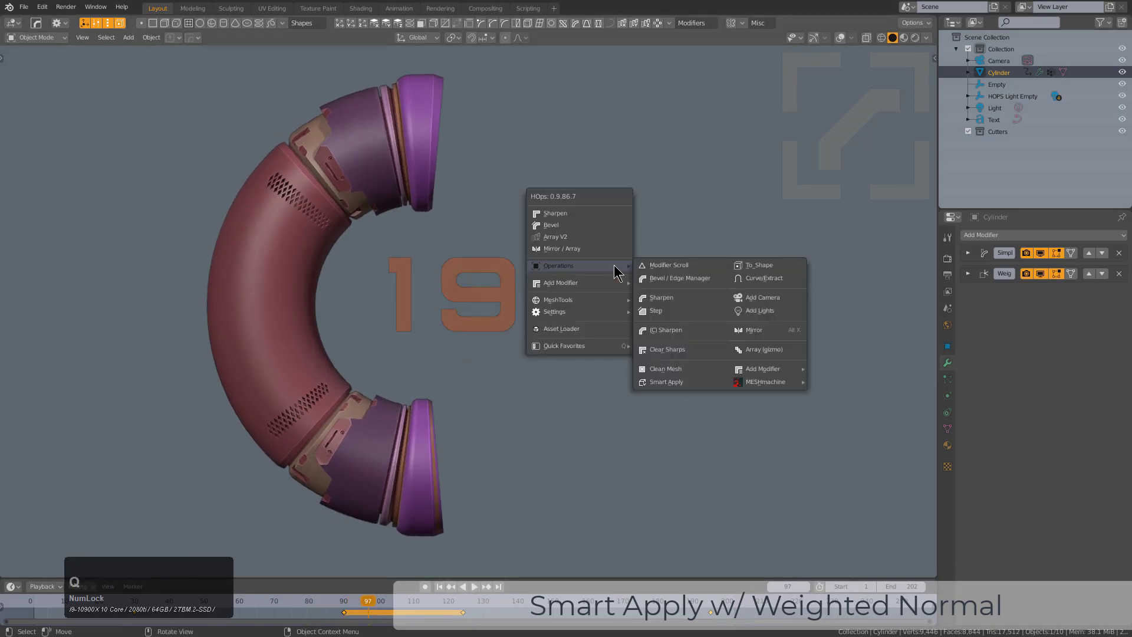
{"action": "left_click", "coordinate": [666, 381]}
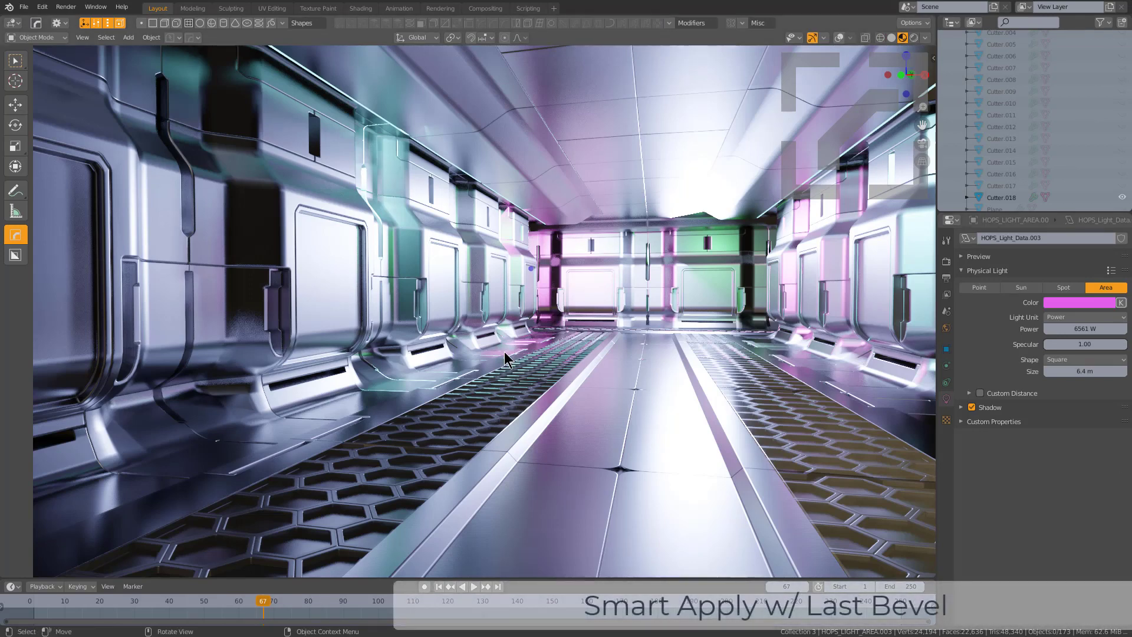
Isolate the corridor module in local view and display the modifier stack of its central wall panel.
{"action": "key", "text": "KP_Divide"}
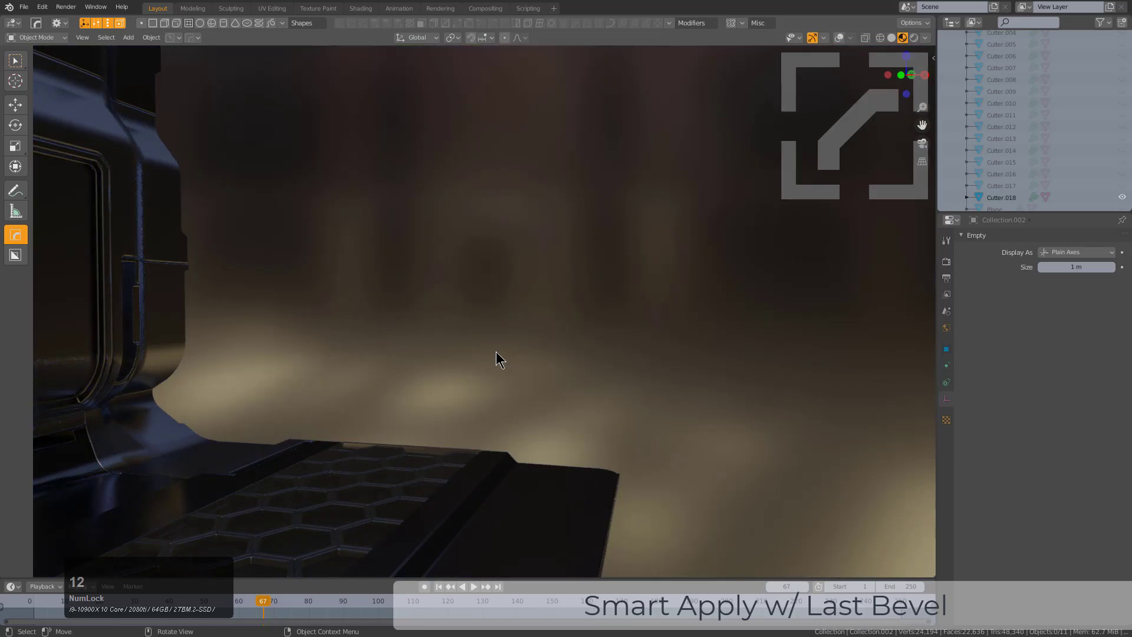
{"action": "scroll", "coordinate": [496, 352], "scroll_direction": "down", "scroll_amount": 3}
{"action": "middle_click_drag", "start_coordinate": [289, 363], "coordinate": [513, 396]}
{"action": "scroll", "coordinate": [472, 389], "scroll_direction": "down", "scroll_amount": 3}
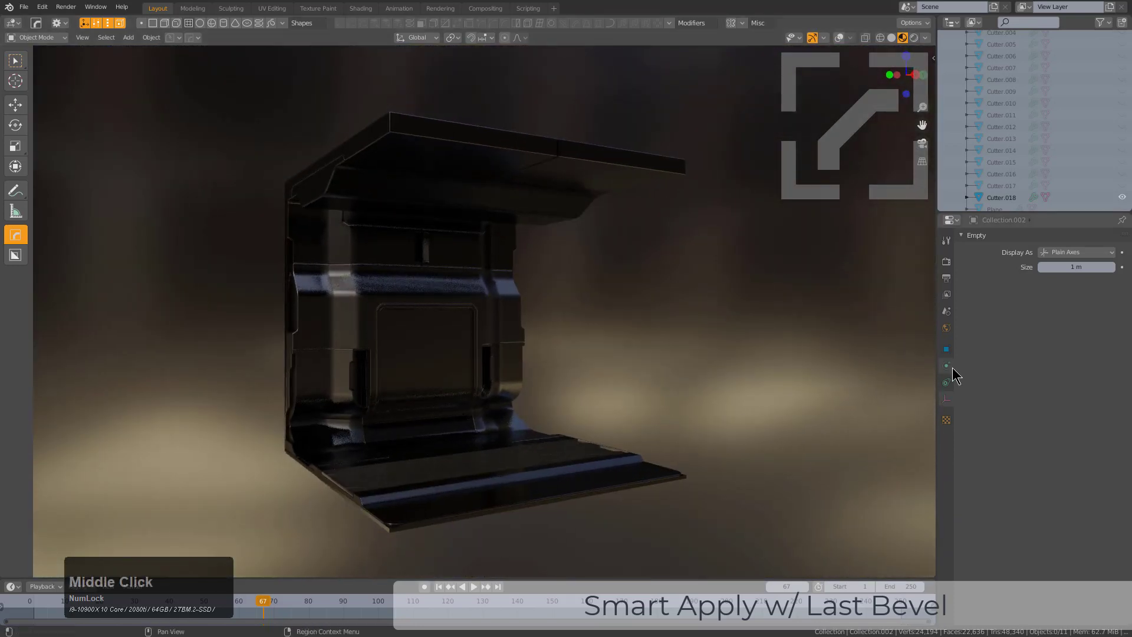
{"action": "left_click", "coordinate": [447, 379]}
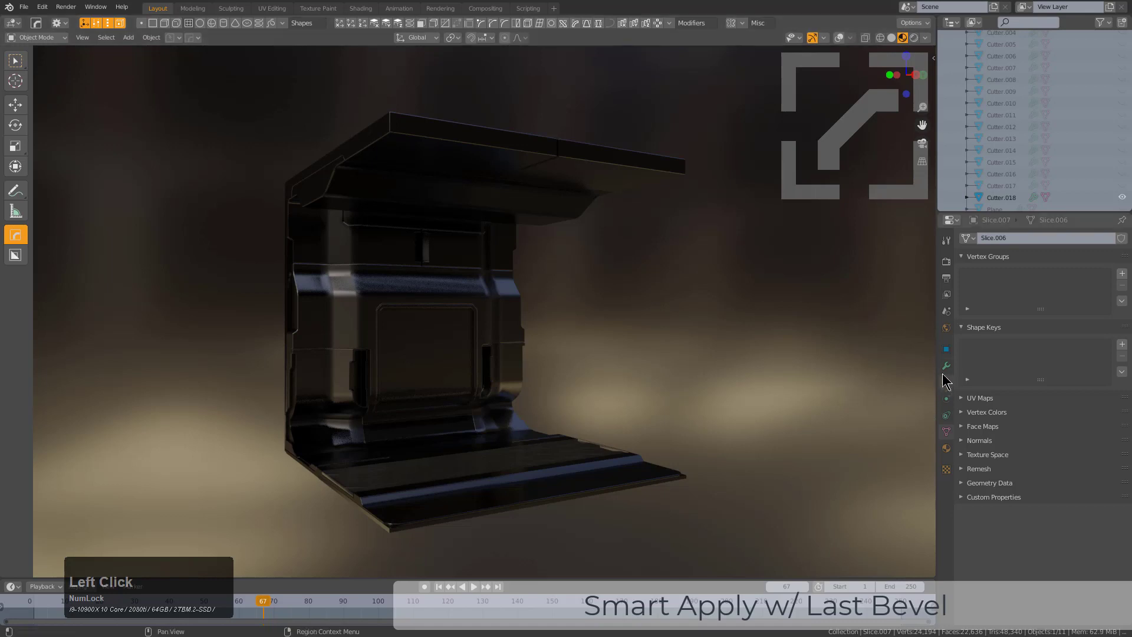
{"action": "left_click", "coordinate": [945, 366]}
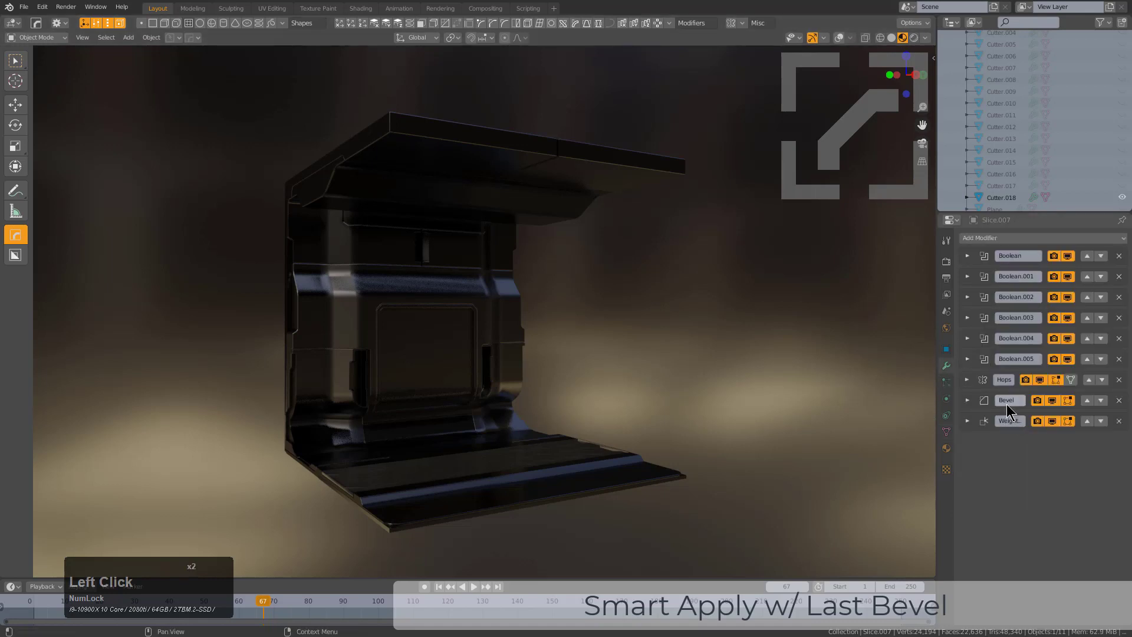
Inspect the modifier stacks of the corridor module's floor and ceiling pieces.
{"action": "middle_click_drag", "start_coordinate": [442, 461], "coordinate": [813, 442]}
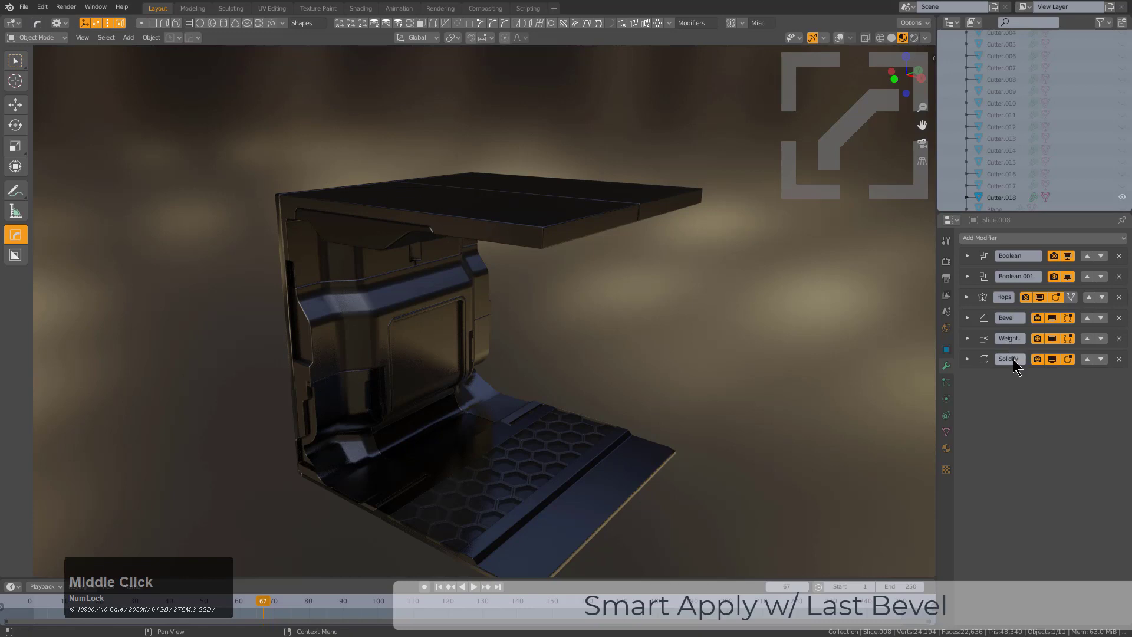
{"action": "left_click", "coordinate": [592, 493]}
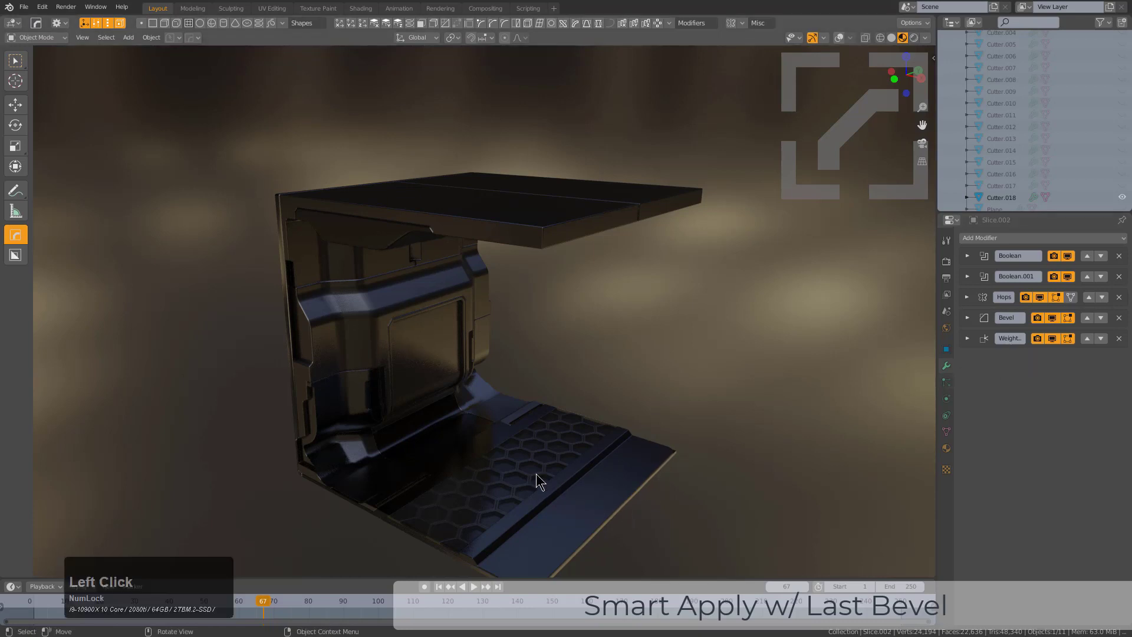
{"action": "middle_click_drag", "start_coordinate": [536, 475], "coordinate": [507, 235]}
{"action": "left_click", "coordinate": [470, 228]}
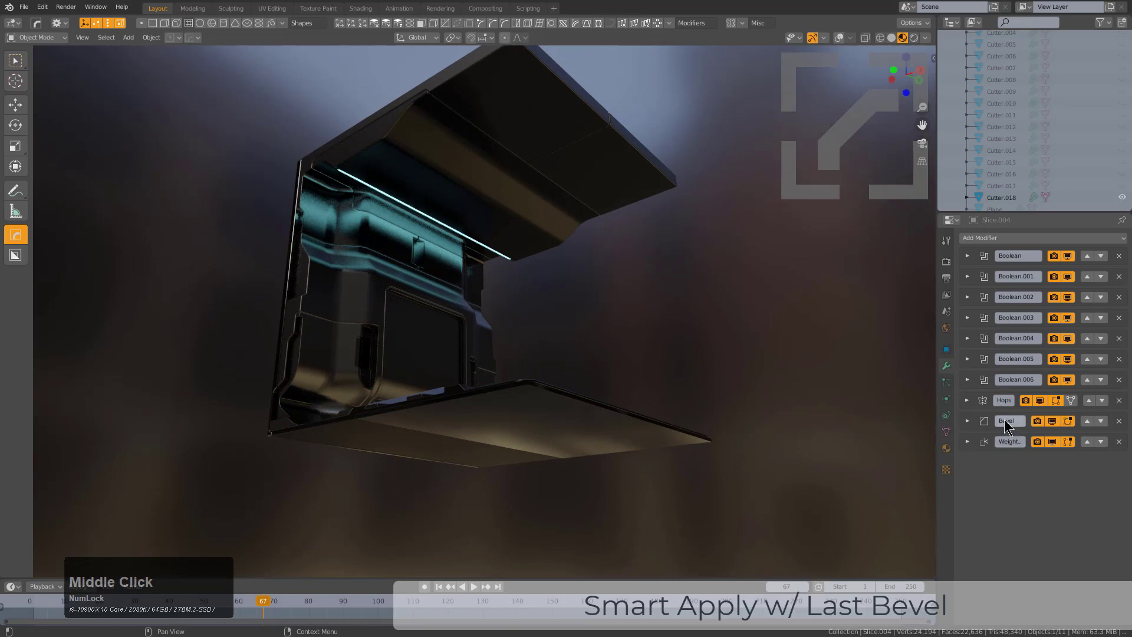
{"action": "middle_click_drag", "start_coordinate": [356, 137], "coordinate": [549, 345]}
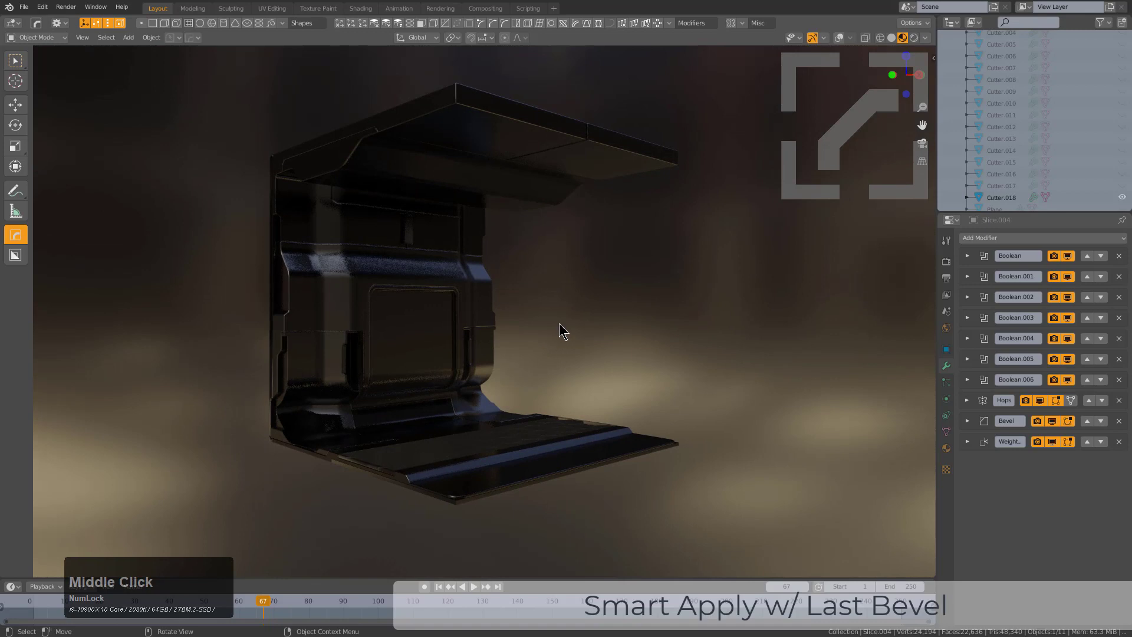
Select all parts of the isolated corridor module and make its wall piece Cube.001 the active object.
{"action": "key", "text": "shift+b"}
{"action": "left_click_drag", "start_coordinate": [710, 140], "coordinate": [222, 501]}
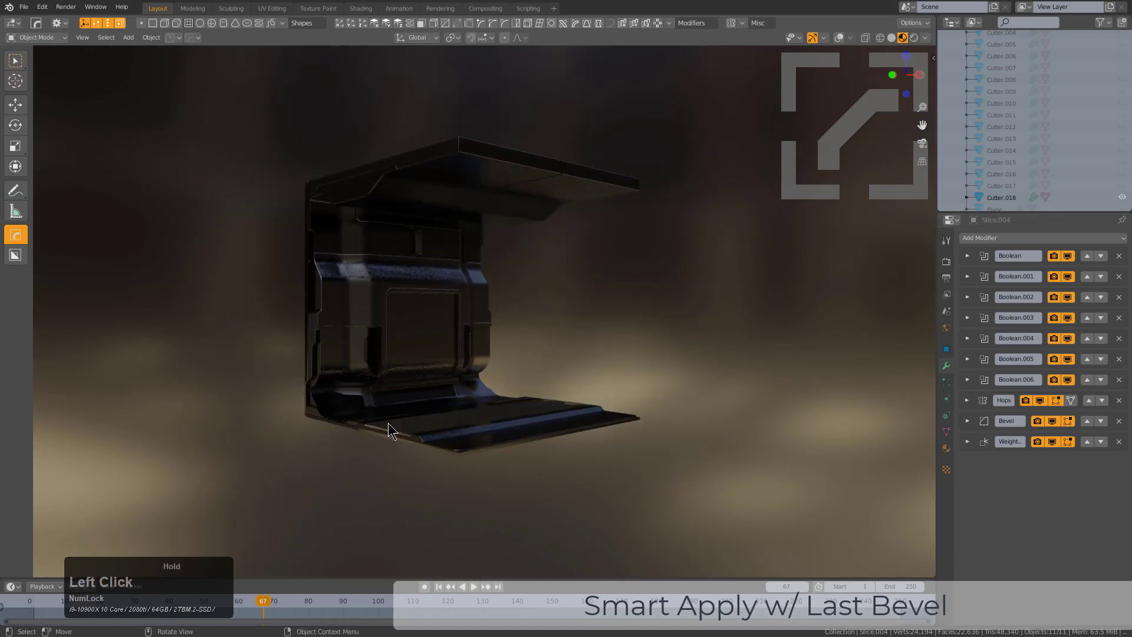
{"action": "scroll", "coordinate": [483, 375], "scroll_direction": "up", "scroll_amount": 2}
{"action": "left_click", "coordinate": [498, 357]}
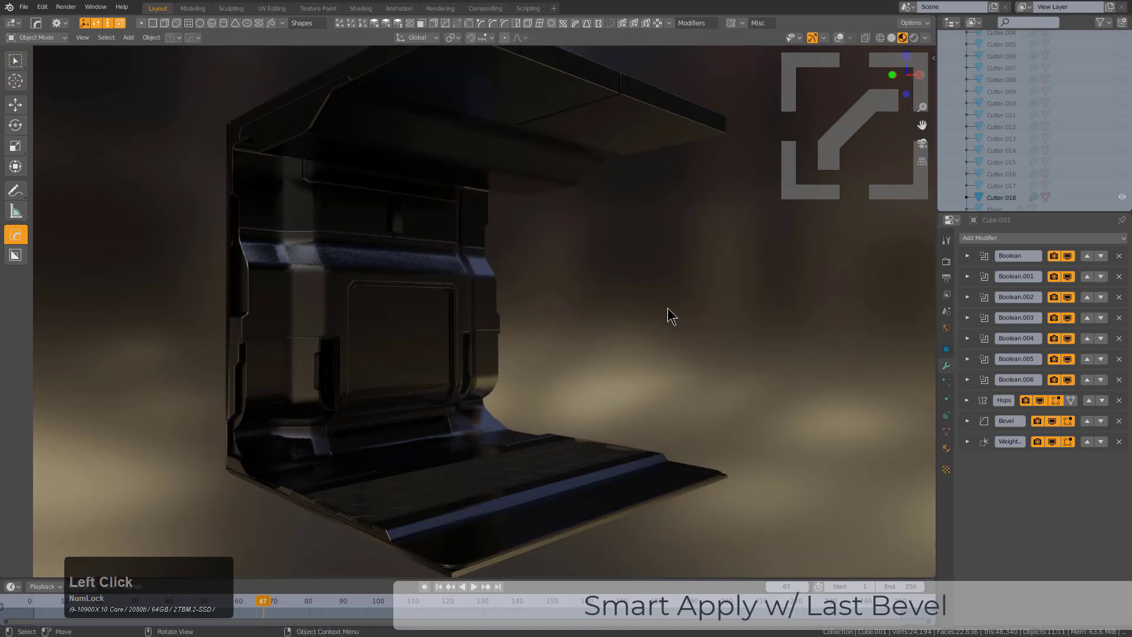
Show the viewport overlays and Smart Apply the modifiers of all selected pieces, keeping only the last Bevel and Weighted Normal.
{"action": "left_click", "coordinate": [839, 37]}
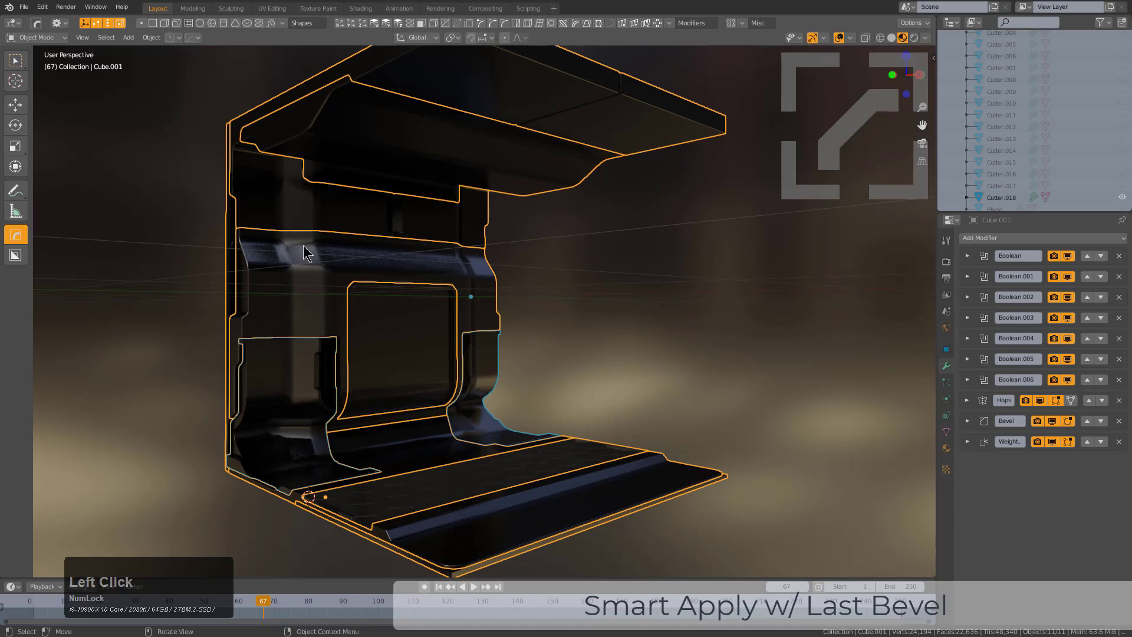
{"action": "key", "text": "q"}
{"action": "mouse_move", "coordinate": [556, 337]}
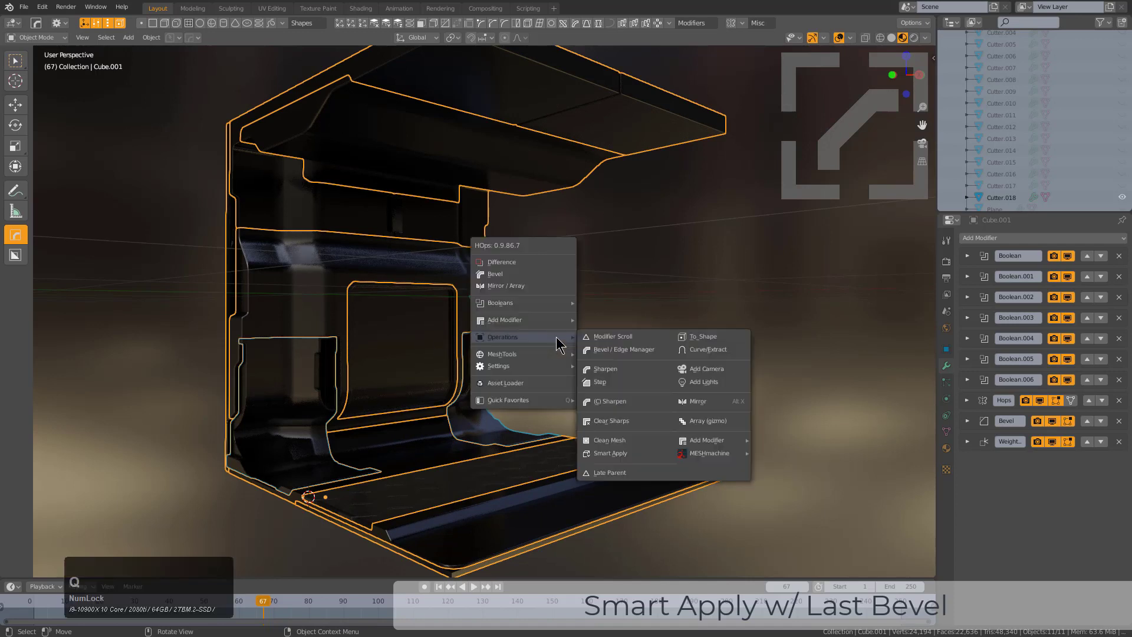
{"action": "left_click", "coordinate": [609, 455]}
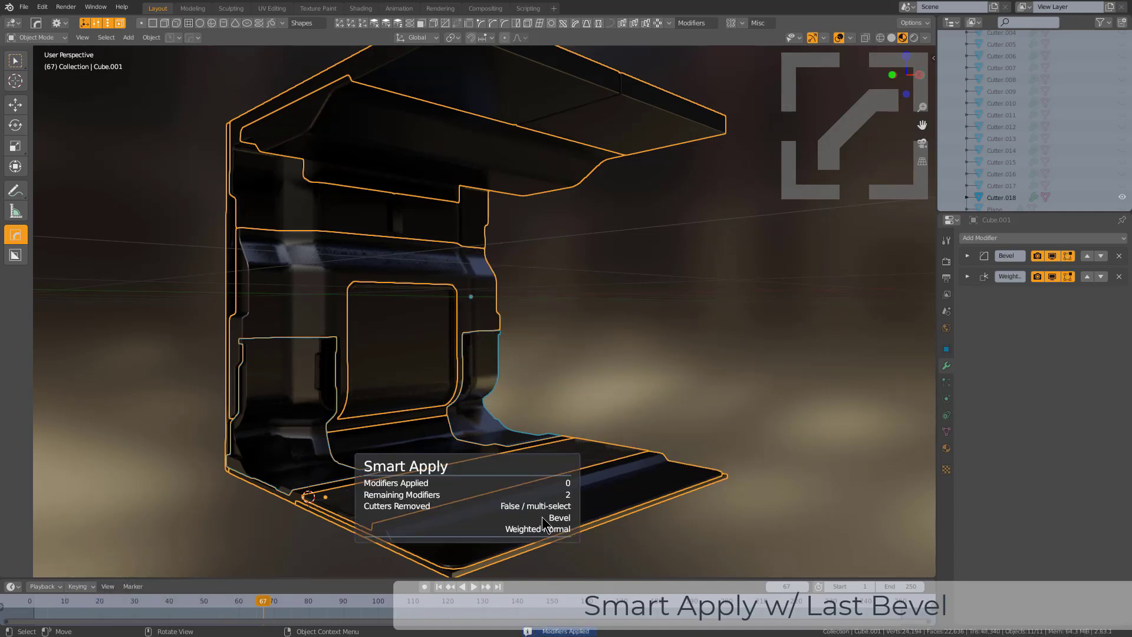
{"action": "left_click", "coordinate": [389, 321]}
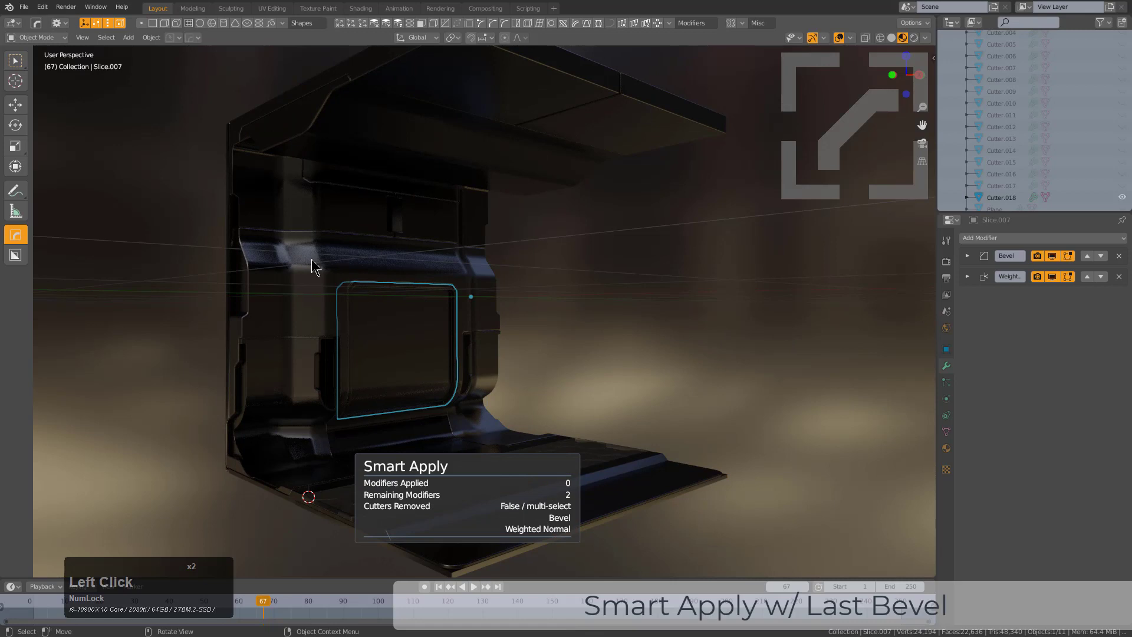
{"action": "left_click", "coordinate": [329, 292]}
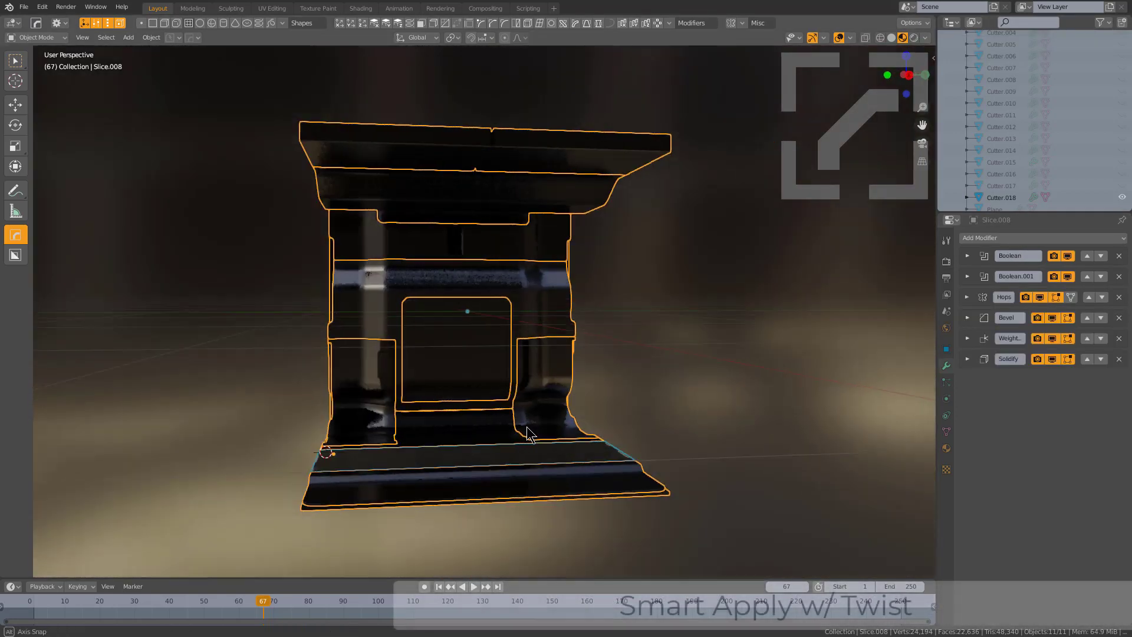
Select all the pieces with the central square panel active and Smart Apply their modifiers, keeping the last Bevel and Weighted Normal.
{"action": "middle_click_drag", "start_coordinate": [541, 426], "coordinate": [452, 351]}
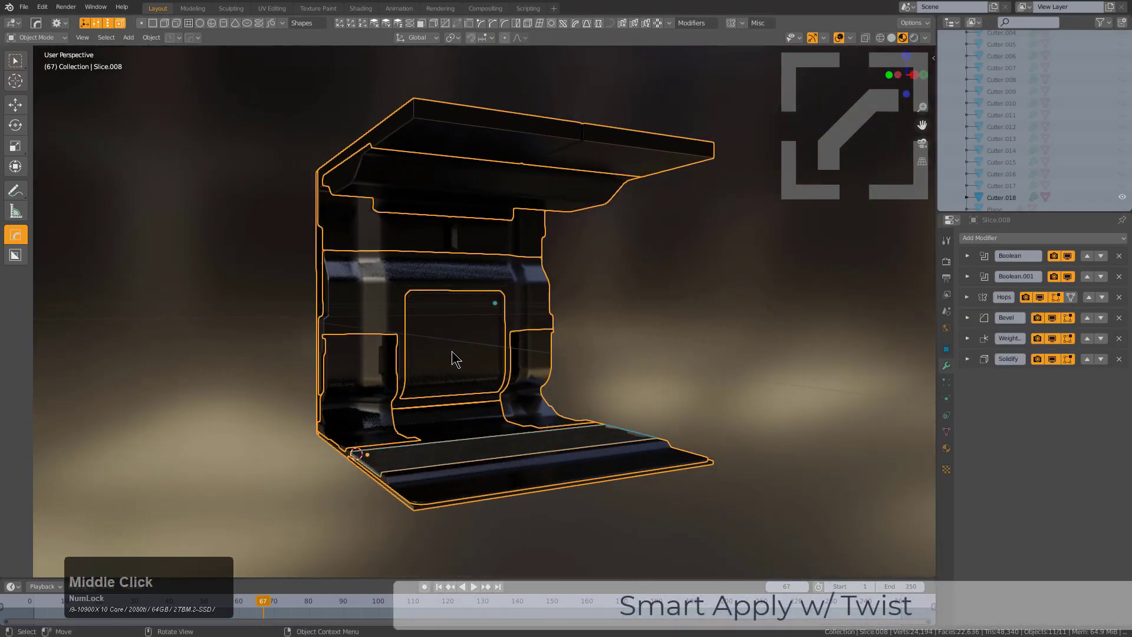
{"action": "scroll", "coordinate": [448, 348], "scroll_direction": "up", "scroll_amount": 3}
{"action": "left_click", "coordinate": [386, 301]}
{"action": "left_click", "coordinate": [385, 295]}
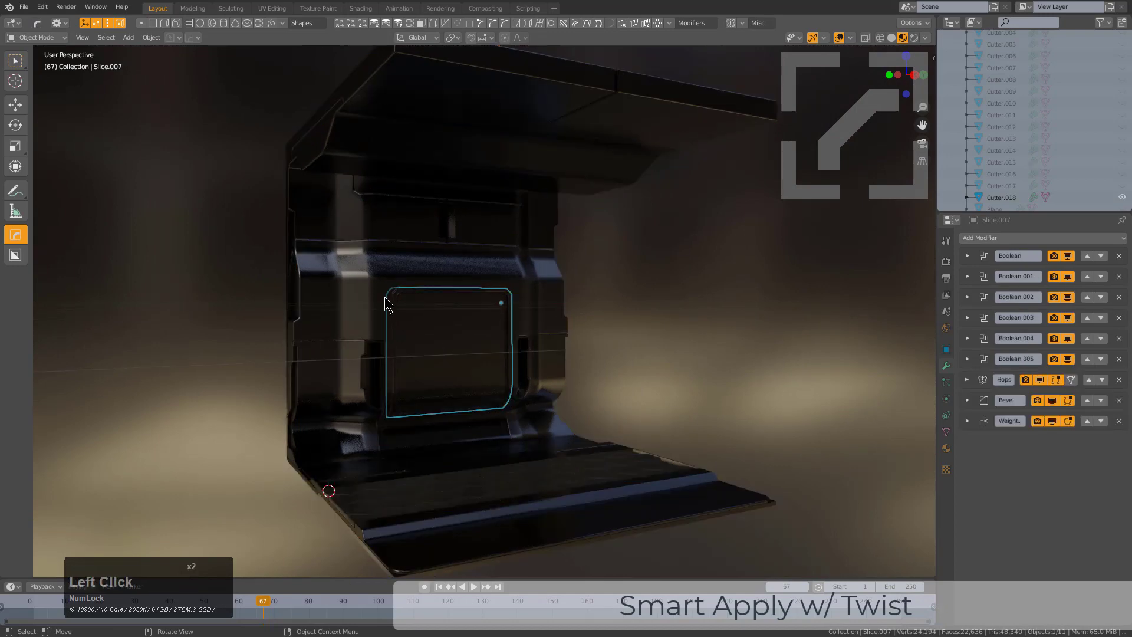
{"action": "left_click", "coordinate": [384, 296]}
{"action": "left_click", "coordinate": [378, 233]}
{"action": "key", "text": "a"}
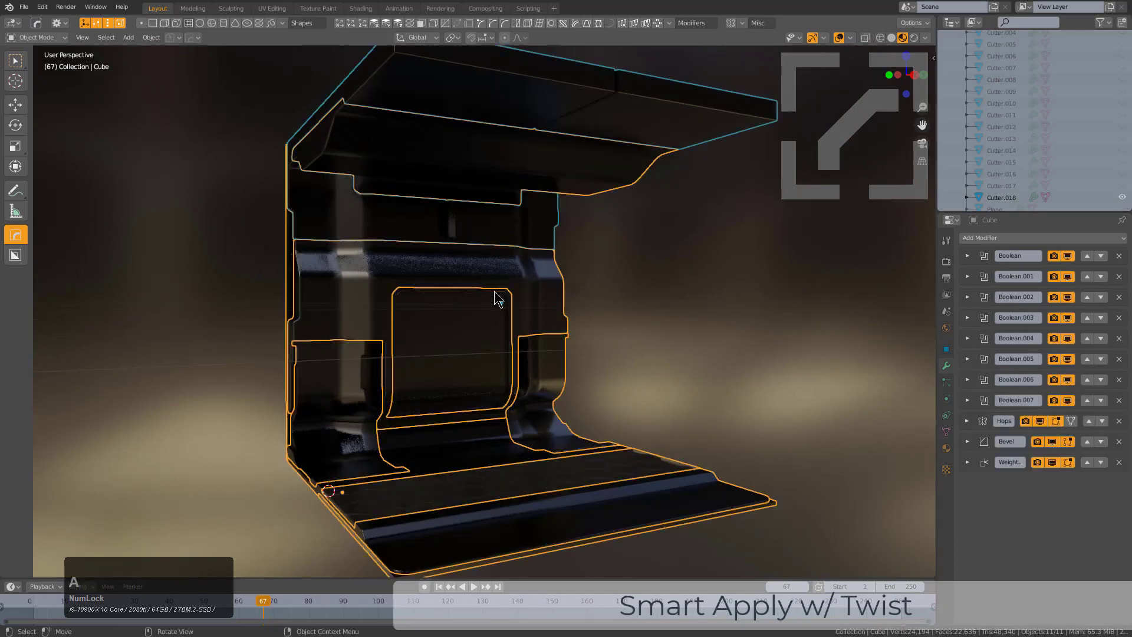
{"action": "left_click", "coordinate": [466, 358], "text": "shift"}
{"action": "key", "text": "q"}
{"action": "mouse_move", "coordinate": [639, 337]}
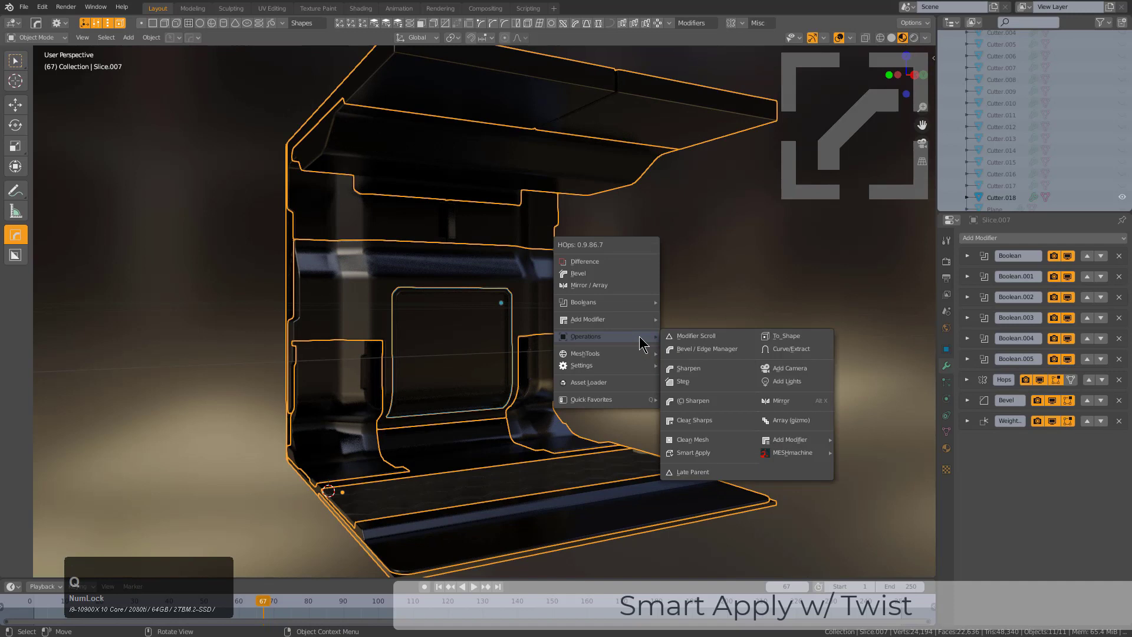
{"action": "left_click", "coordinate": [702, 455]}
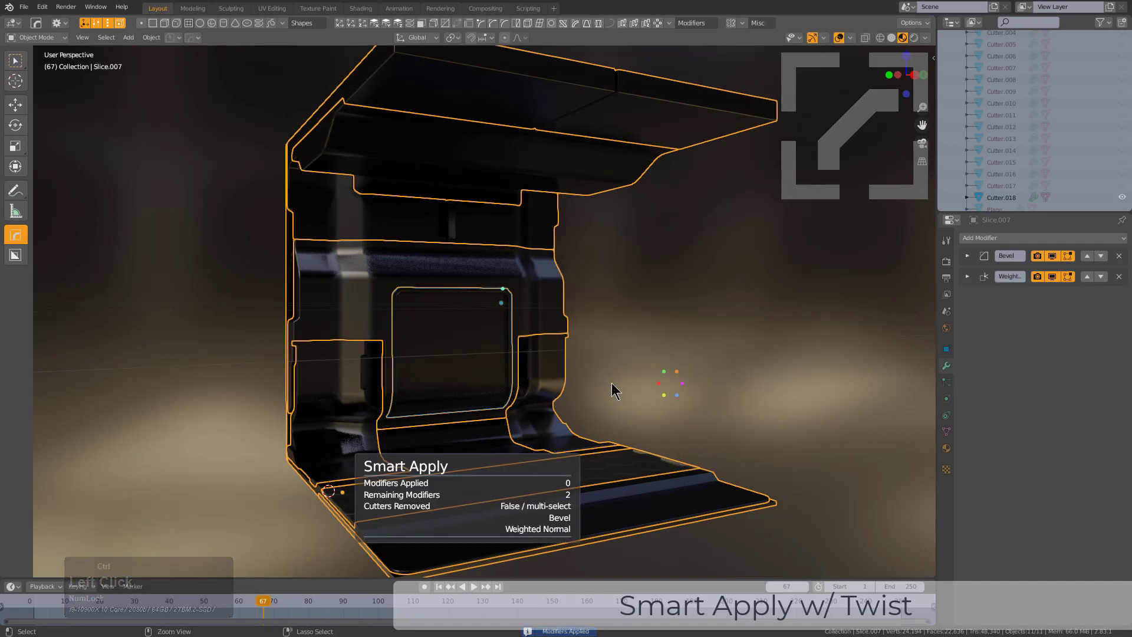
Join all the selected pieces into the central panel as one object and keep that object selected.
{"action": "key", "text": "j"}
{"action": "middle_click_drag", "start_coordinate": [605, 372], "coordinate": [627, 401]}
{"action": "scroll", "coordinate": [578, 384], "scroll_direction": "down", "scroll_amount": 1}
{"action": "left_click", "coordinate": [560, 308]}
Try dicing the joined object along Y with 13 segments using the Mesh Intersect method, leaving To_Twist off.
{"action": "key", "text": "q"}
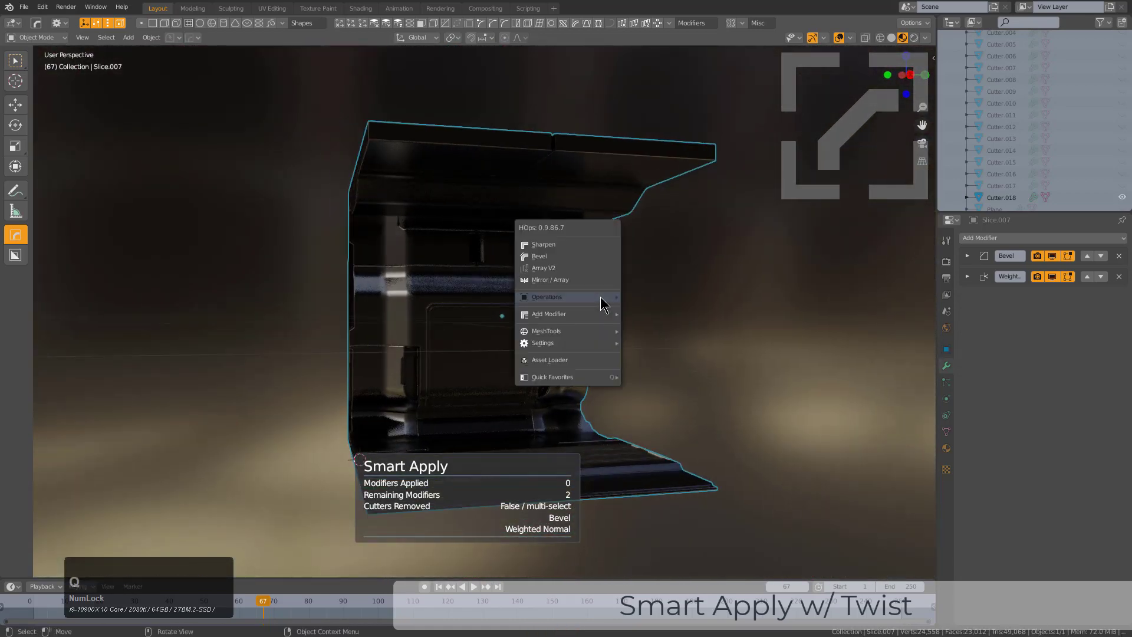
{"action": "mouse_move", "coordinate": [564, 331]}
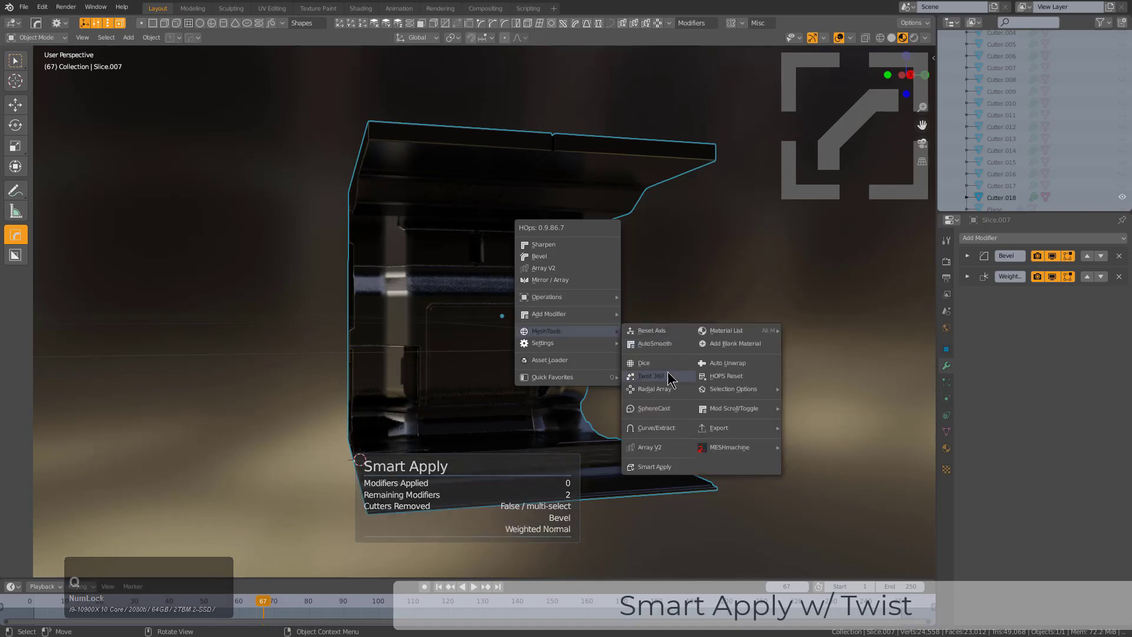
{"action": "left_click", "coordinate": [648, 375]}
{"action": "scroll", "coordinate": [460, 354], "scroll_direction": "up", "scroll_amount": 12}
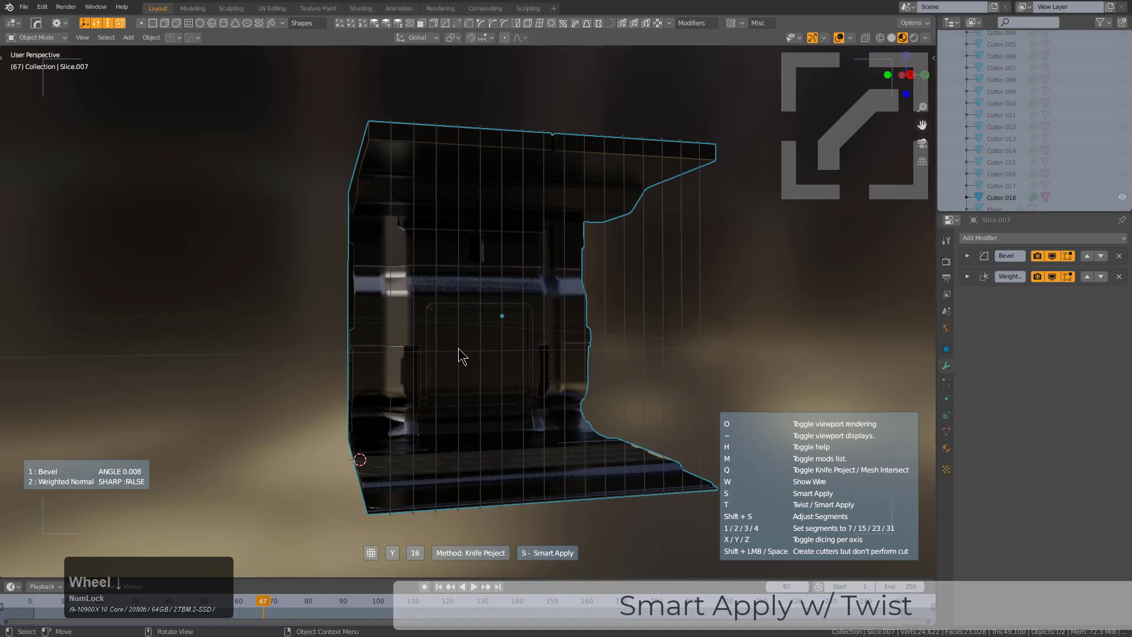
{"action": "scroll", "coordinate": [460, 355], "scroll_direction": "down", "scroll_amount": 4}
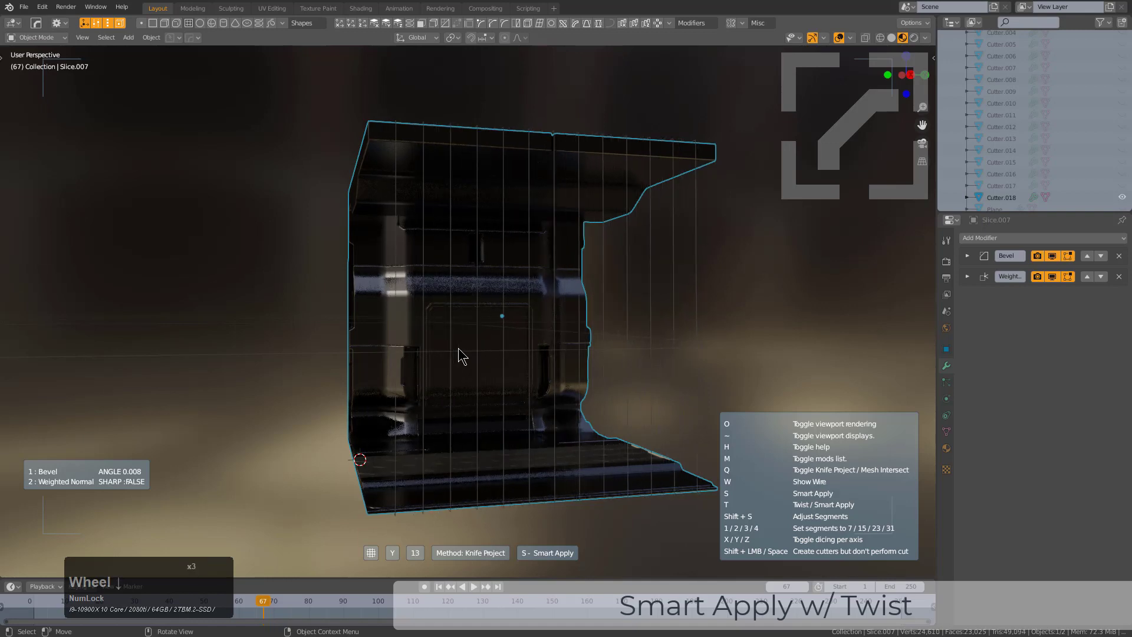
{"action": "key", "text": "t"}
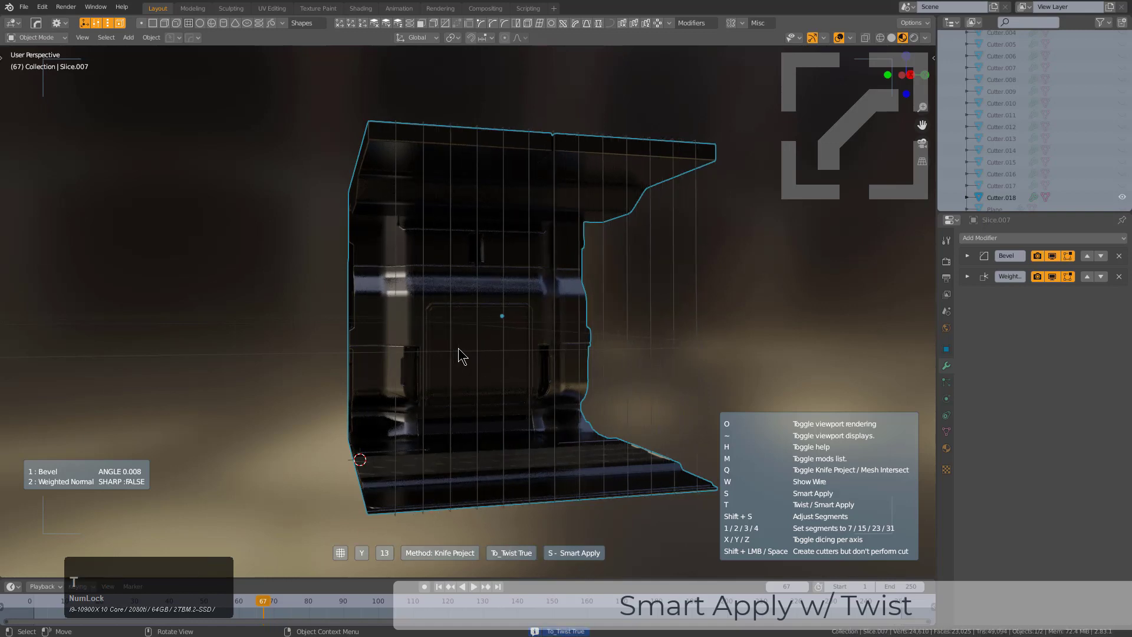
{"action": "key", "text": "t"}
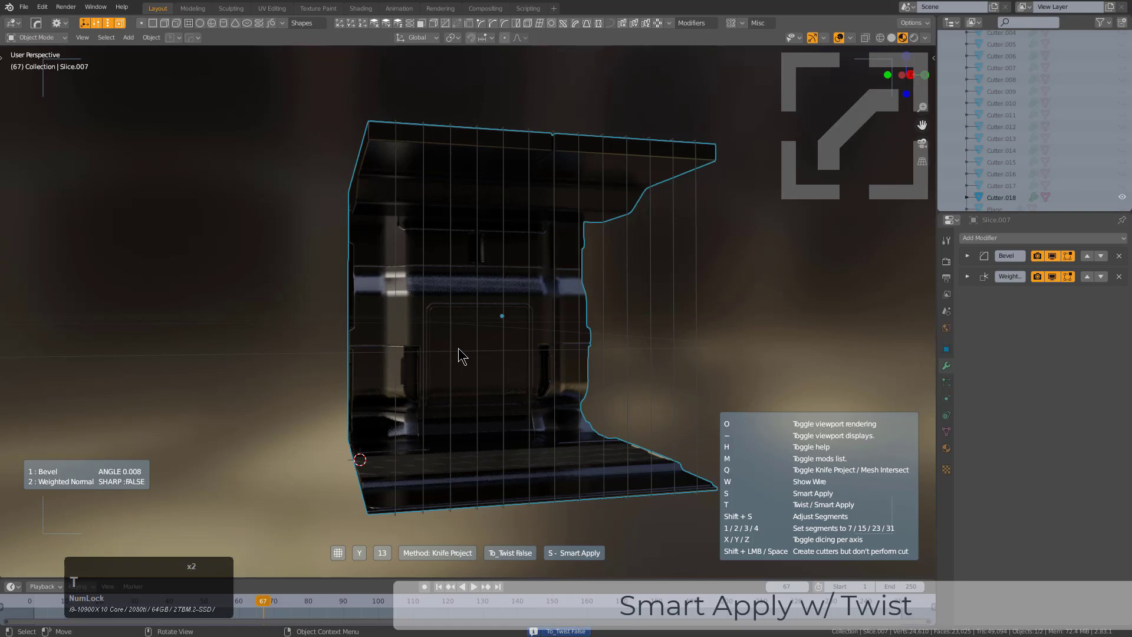
{"action": "key", "text": "q"}
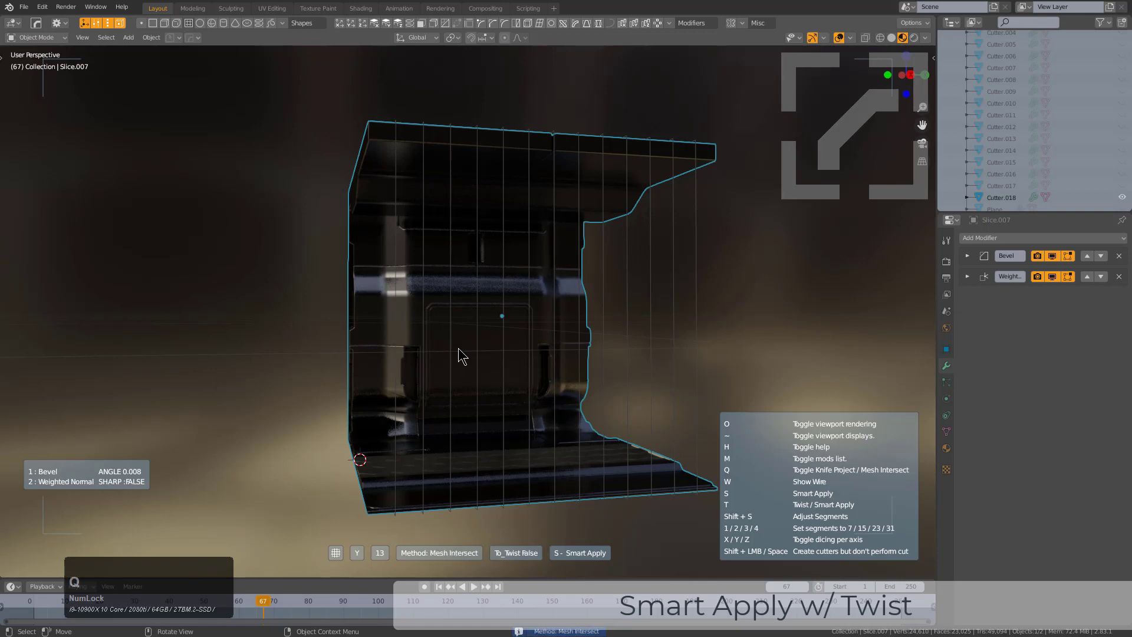
{"action": "left_click", "coordinate": [463, 355]}
{"action": "middle_click_drag", "start_coordinate": [514, 334], "coordinate": [418, 354]}
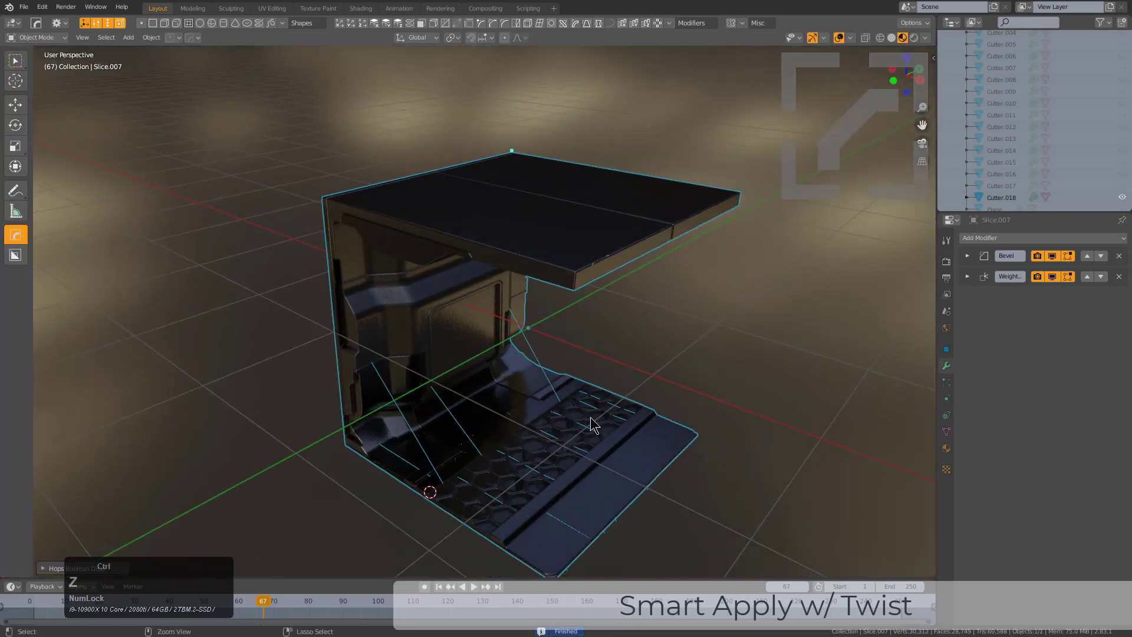
Dice the joined object along Y with 13 segments using the Knife Project method, and check its mesh in Edit Mode.
{"action": "middle_click_drag", "start_coordinate": [590, 416], "coordinate": [582, 420]}
{"action": "key", "text": "q"}
{"action": "mouse_move", "coordinate": [579, 413]}
{"action": "left_click", "coordinate": [665, 448]}
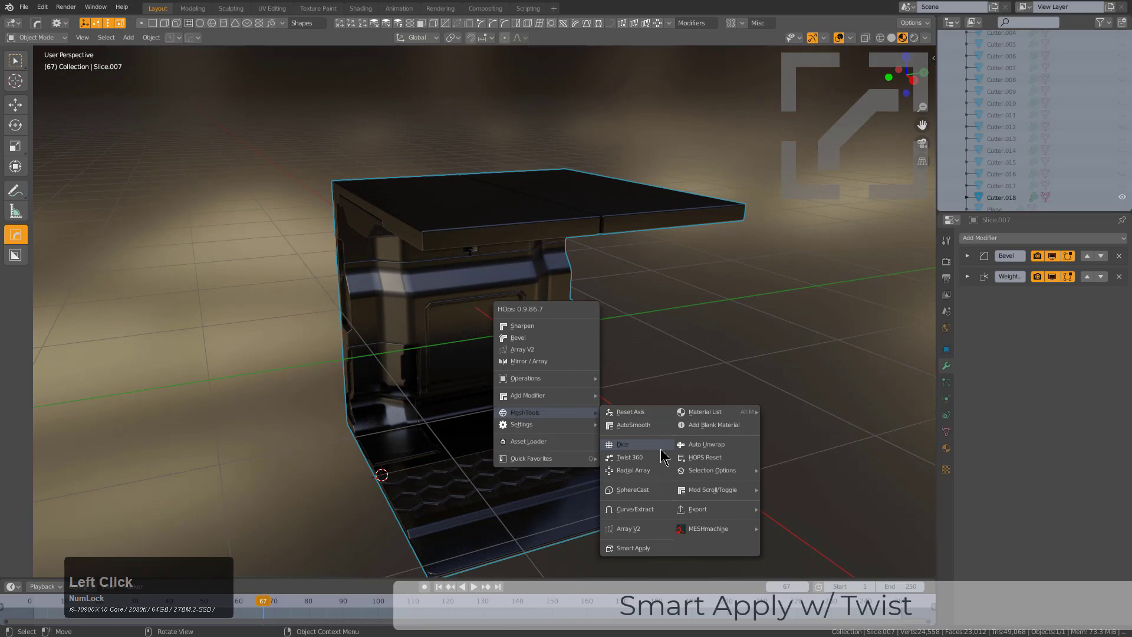
{"action": "key", "text": "q"}
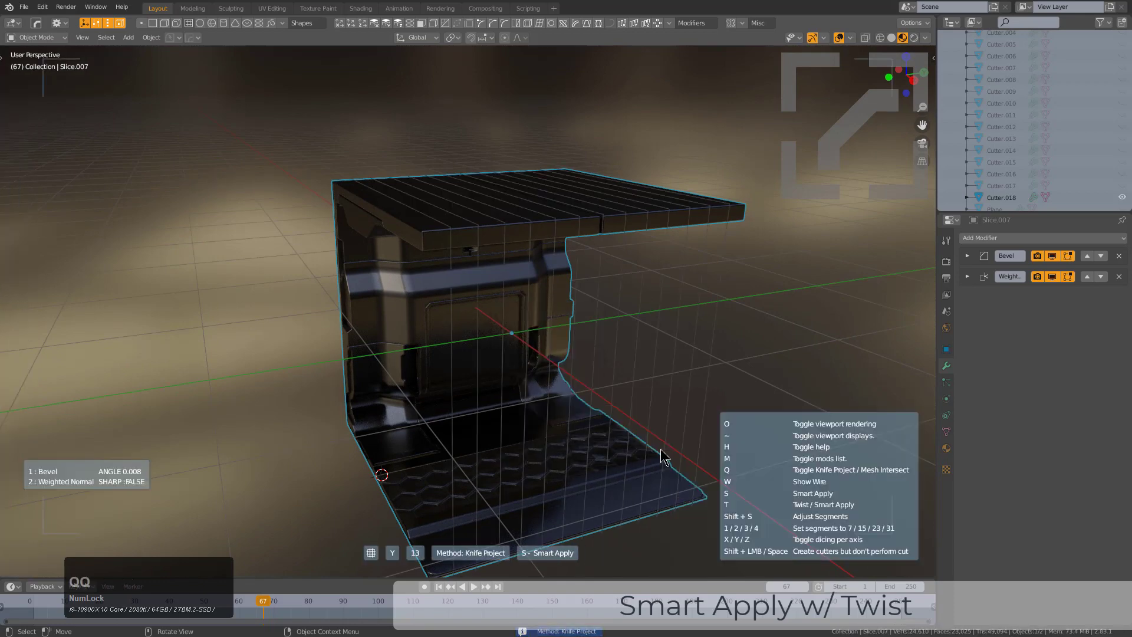
{"action": "left_click", "coordinate": [664, 457]}
{"action": "middle_click_drag", "start_coordinate": [394, 351], "coordinate": [444, 379]}
{"action": "middle_click_drag", "start_coordinate": [299, 302], "coordinate": [462, 429]}
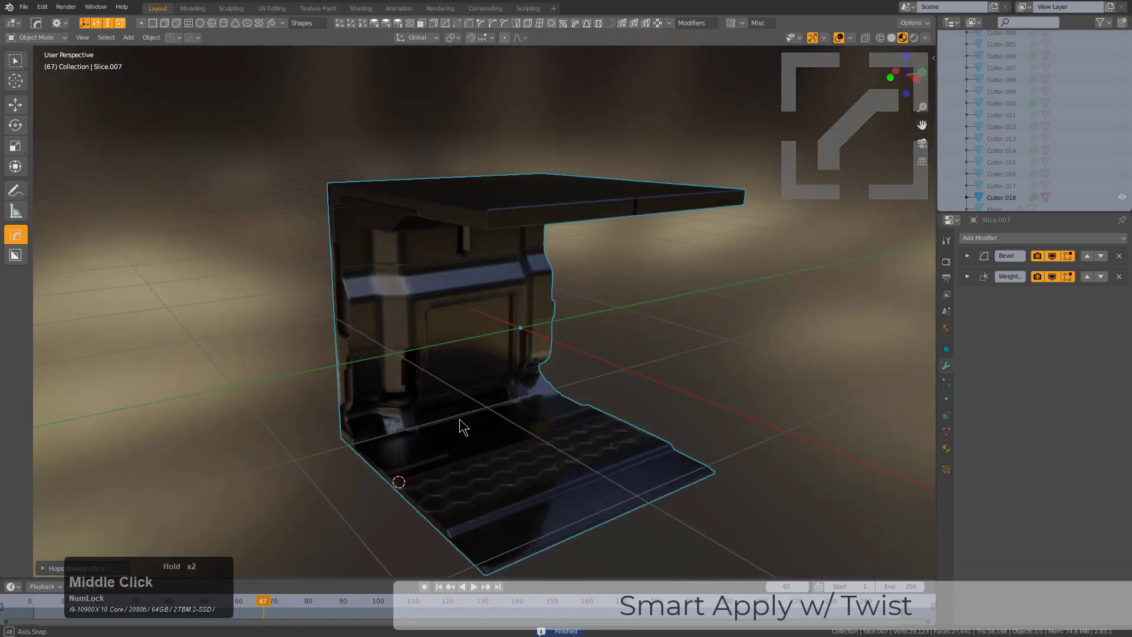
{"action": "scroll", "coordinate": [596, 412], "scroll_direction": "down", "scroll_amount": 2}
{"action": "middle_click_drag", "start_coordinate": [596, 412], "coordinate": [584, 420]}
{"action": "key", "text": "Tab"}
{"action": "key", "text": "Tab"}
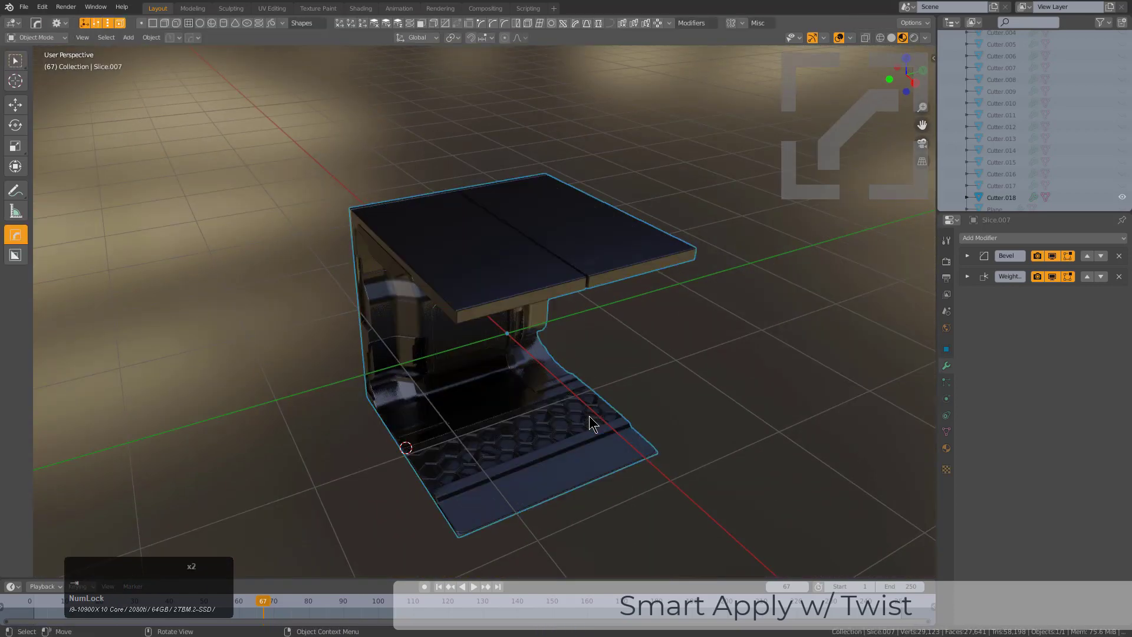
Rotate the diced object 90 degrees about Z and apply its rotation.
{"action": "type", "text": "rz90"}
{"action": "key", "text": "Return"}
{"action": "key", "text": "shift+r"}
{"action": "middle_click_drag", "start_coordinate": [591, 424], "coordinate": [563, 439]}
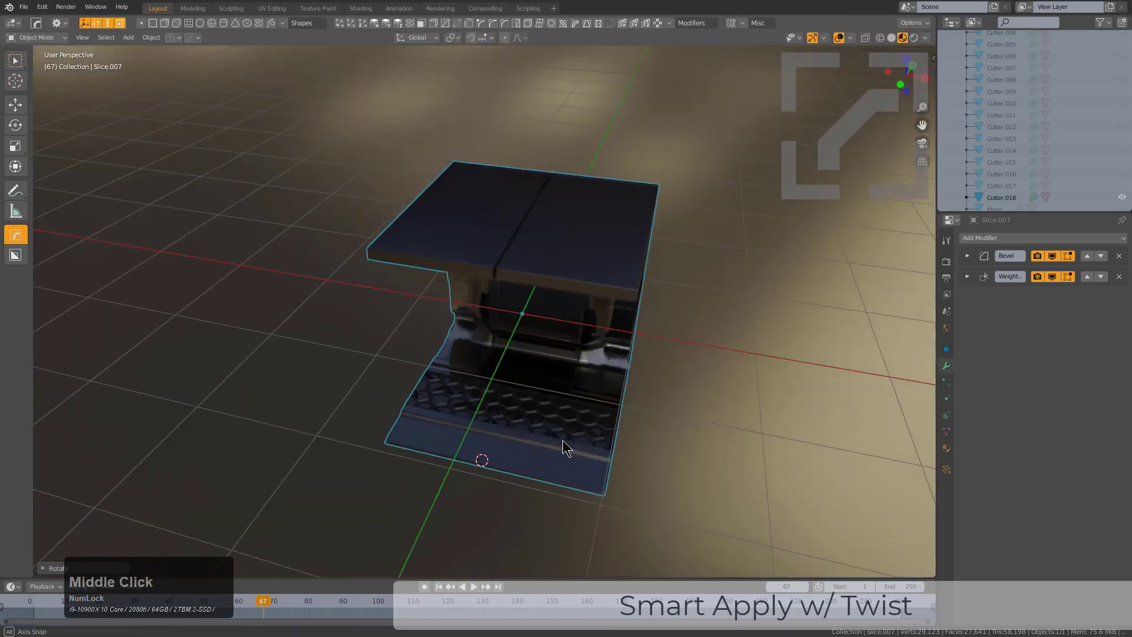
{"action": "key", "text": "ctrl+a"}
{"action": "left_click", "coordinate": [538, 297]}
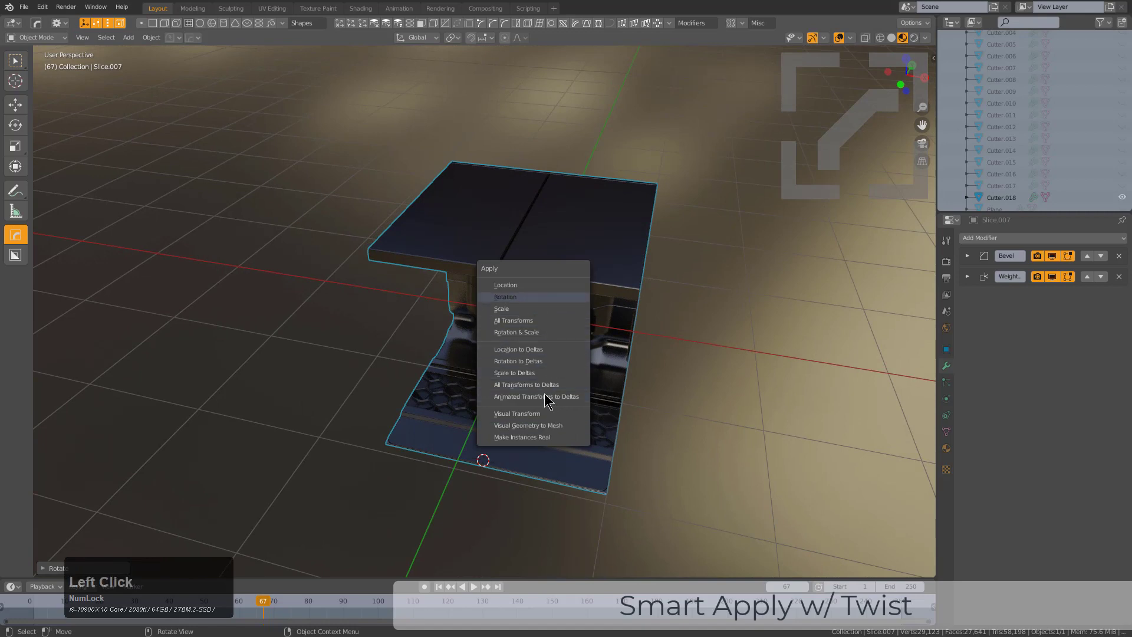
Run Twist 360 on the object about Z with 2 segments to bend it into a full ring, and inspect the result.
{"action": "middle_click_drag", "start_coordinate": [543, 399], "coordinate": [566, 384]}
{"action": "key", "text": "q"}
{"action": "mouse_move", "coordinate": [566, 383]}
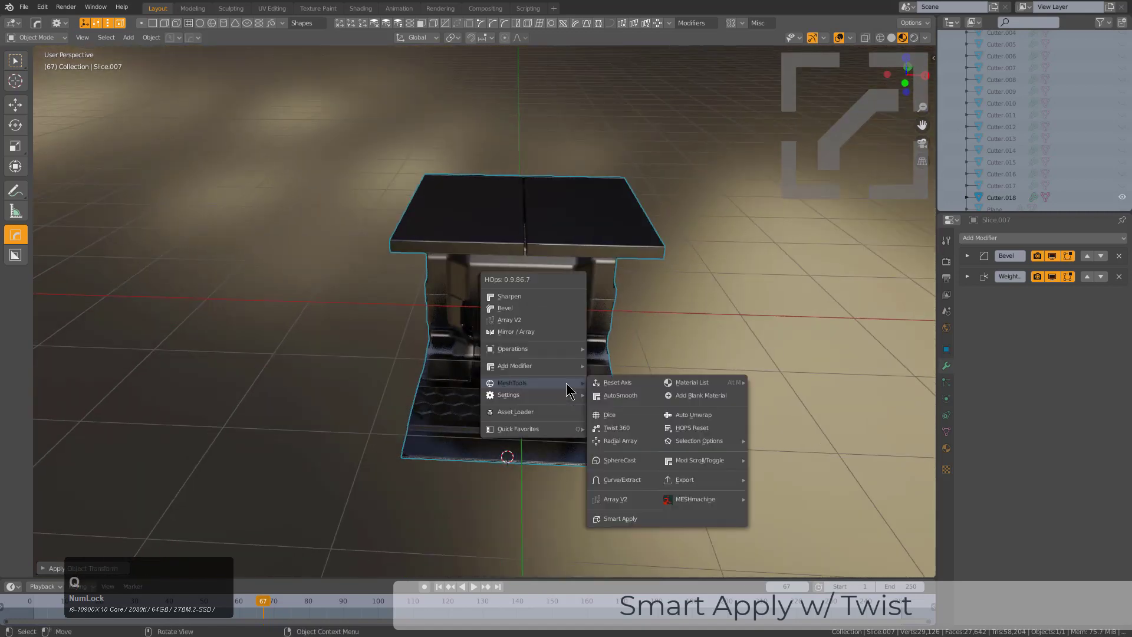
{"action": "left_click", "coordinate": [627, 433]}
{"action": "scroll", "coordinate": [628, 432], "scroll_direction": "down", "scroll_amount": 2}
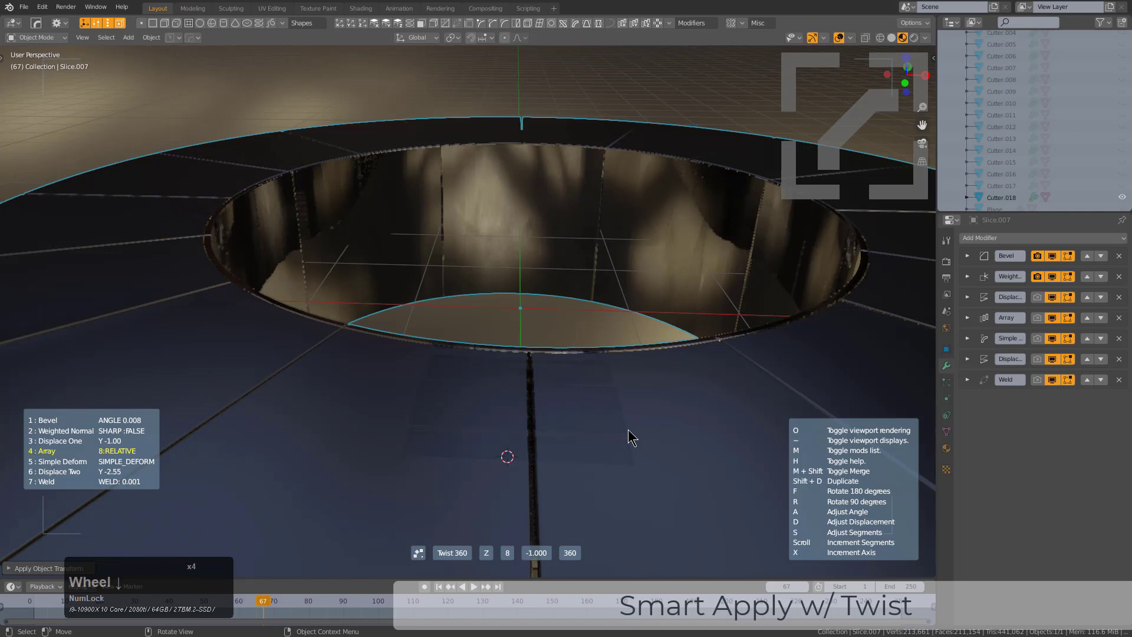
{"action": "scroll", "coordinate": [627, 430], "scroll_direction": "down", "scroll_amount": 1}
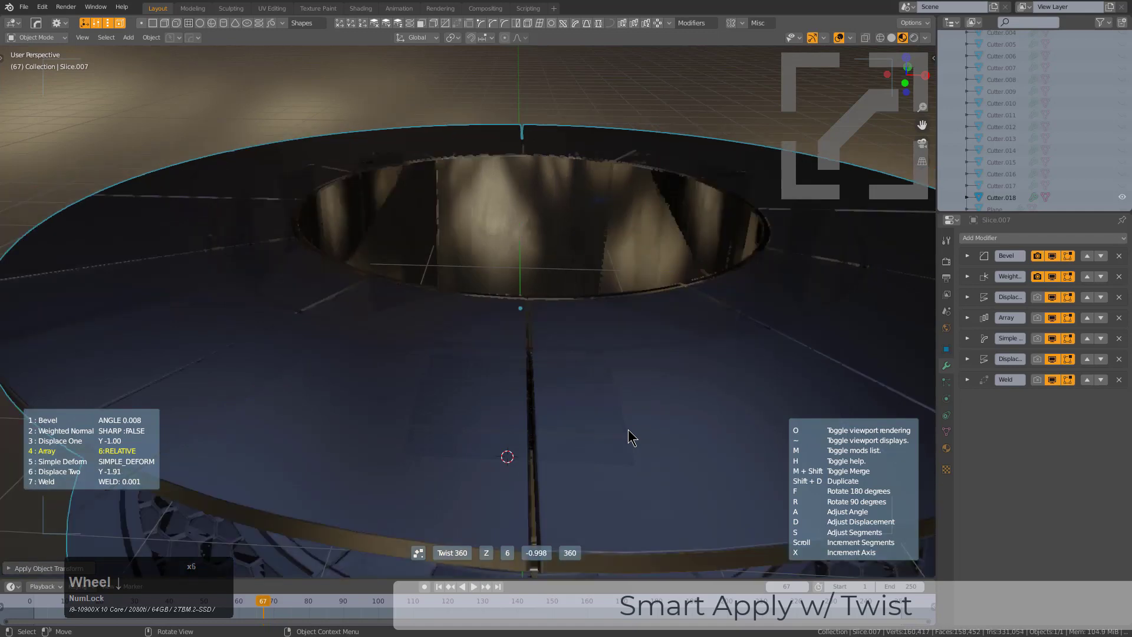
{"action": "scroll", "coordinate": [628, 432], "scroll_direction": "down", "scroll_amount": 3}
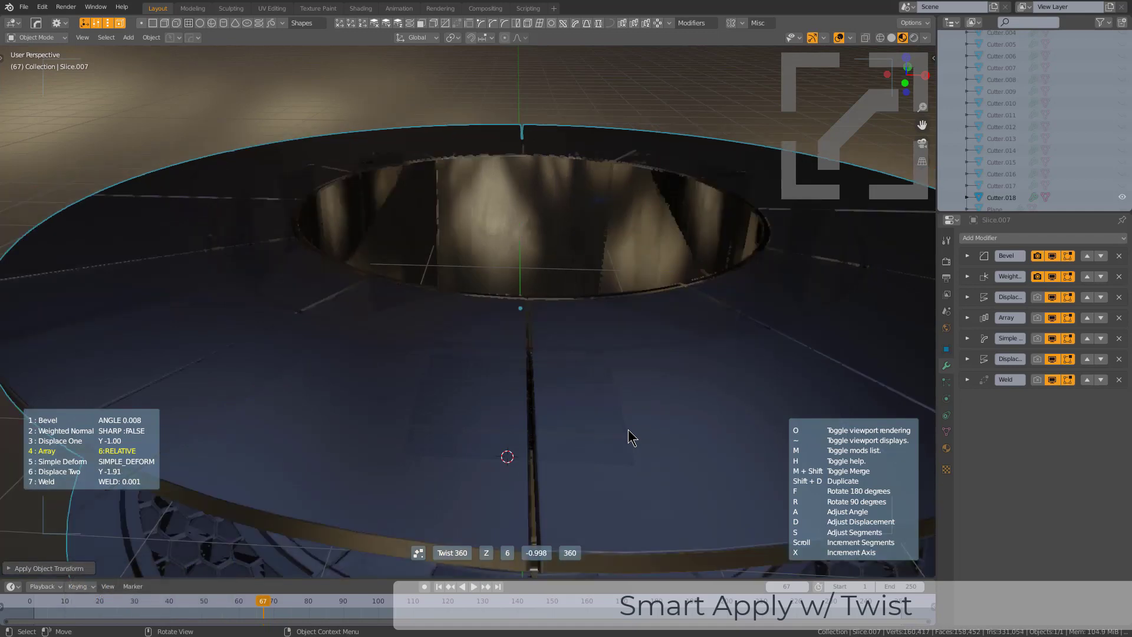
{"action": "left_click", "coordinate": [628, 432]}
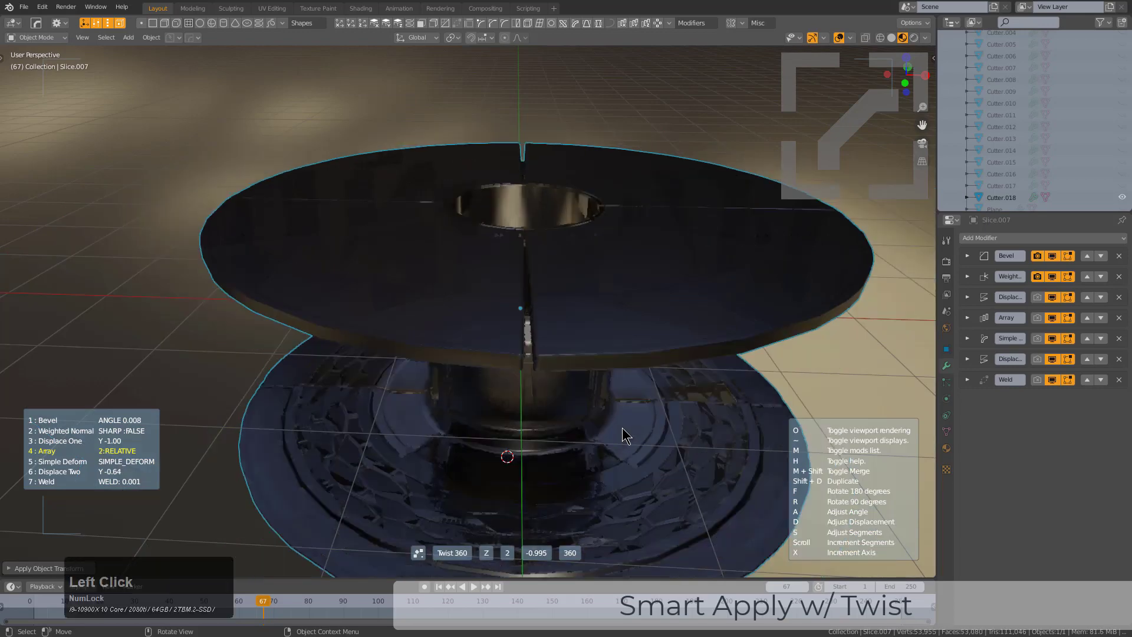
{"action": "middle_click_drag", "start_coordinate": [617, 427], "coordinate": [546, 320]}
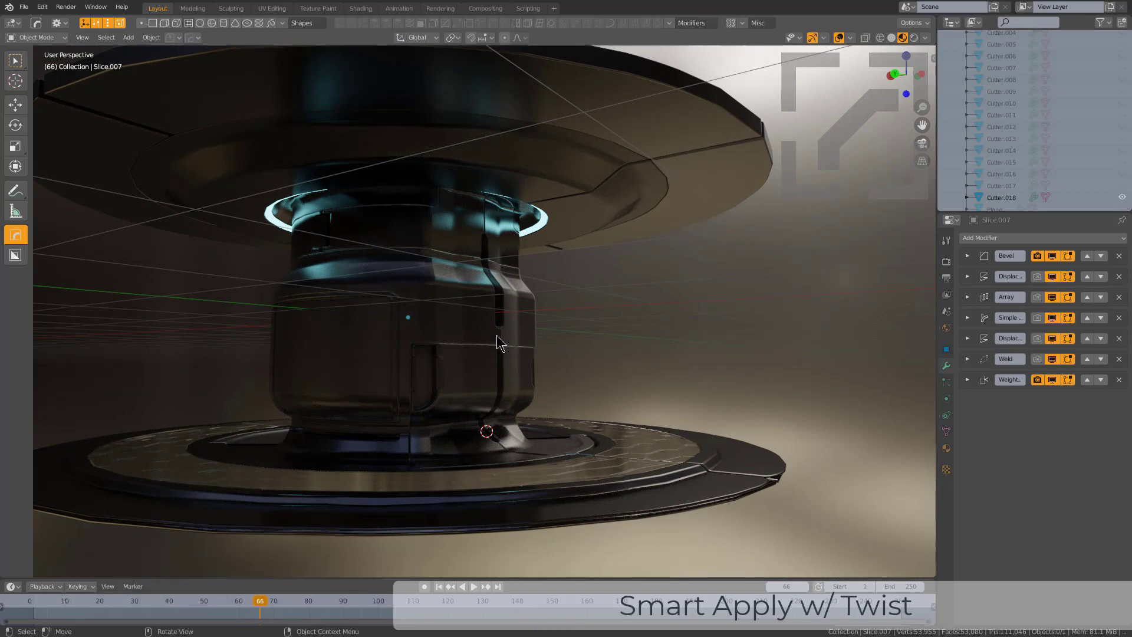
{"action": "middle_click_drag", "start_coordinate": [527, 343], "coordinate": [532, 345]}
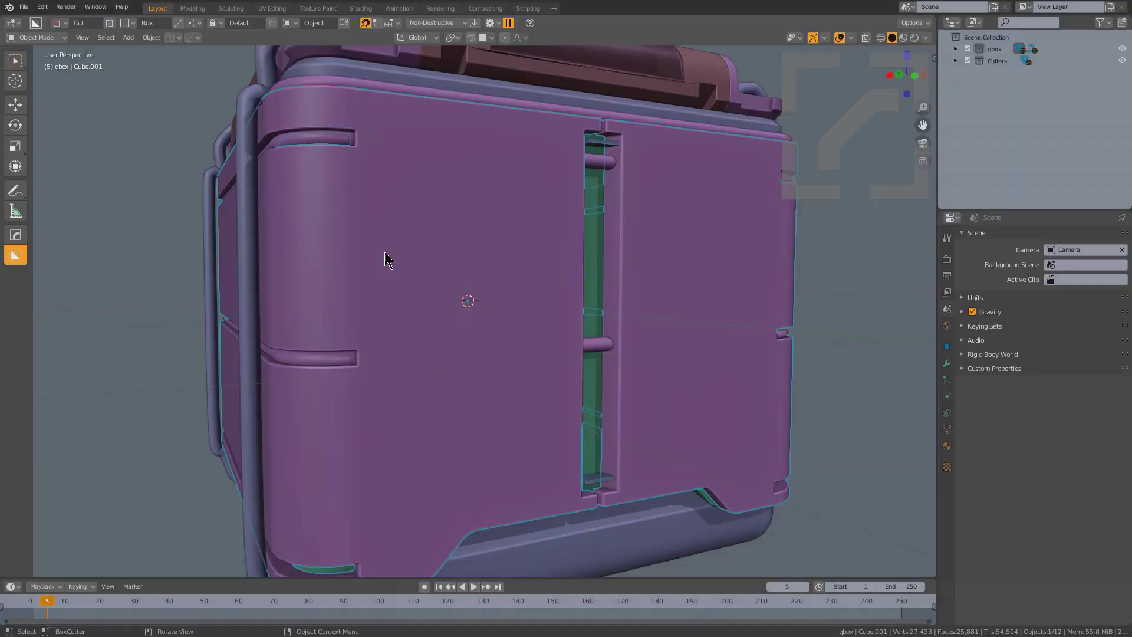
Select the crate's brown lid and look up the Smart Apply options of Mod Scroll/Toggle in HOps.
{"action": "scroll", "coordinate": [386, 255], "scroll_direction": "down", "scroll_amount": 6}
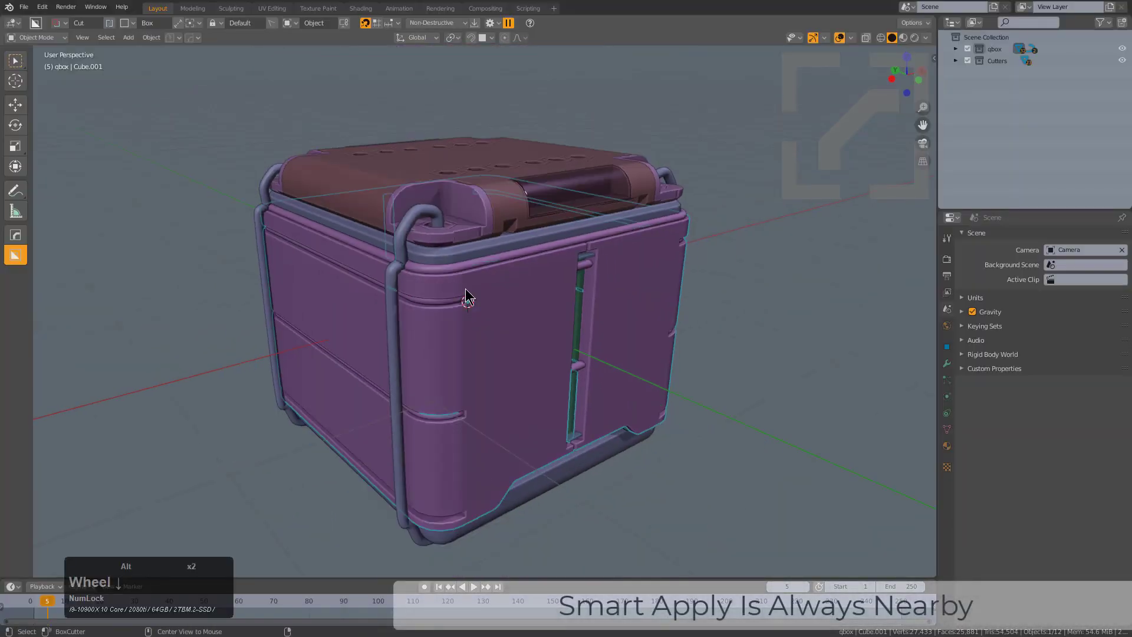
{"action": "middle_click_drag", "start_coordinate": [466, 296], "coordinate": [531, 313]}
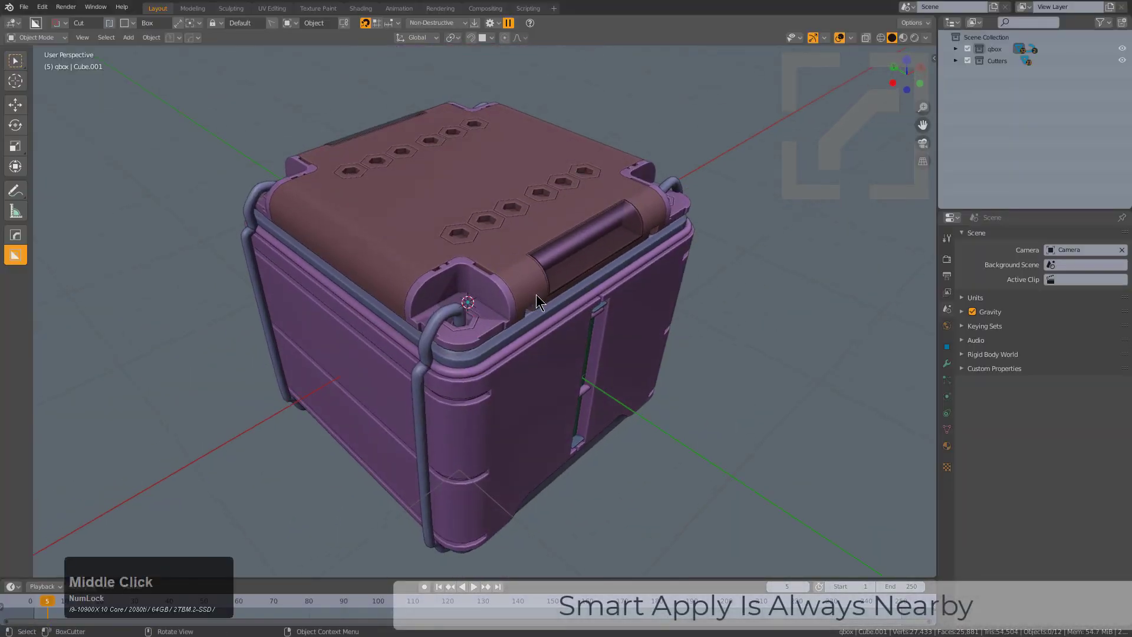
{"action": "left_click", "coordinate": [551, 198]}
{"action": "key", "text": "q"}
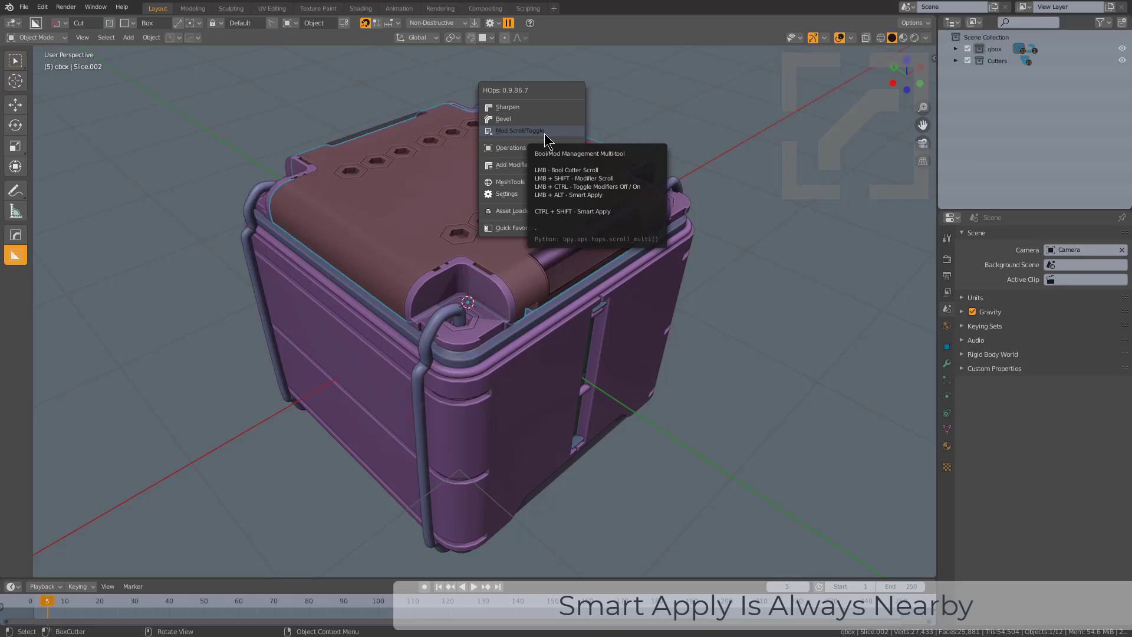
{"action": "key", "text": "q"}
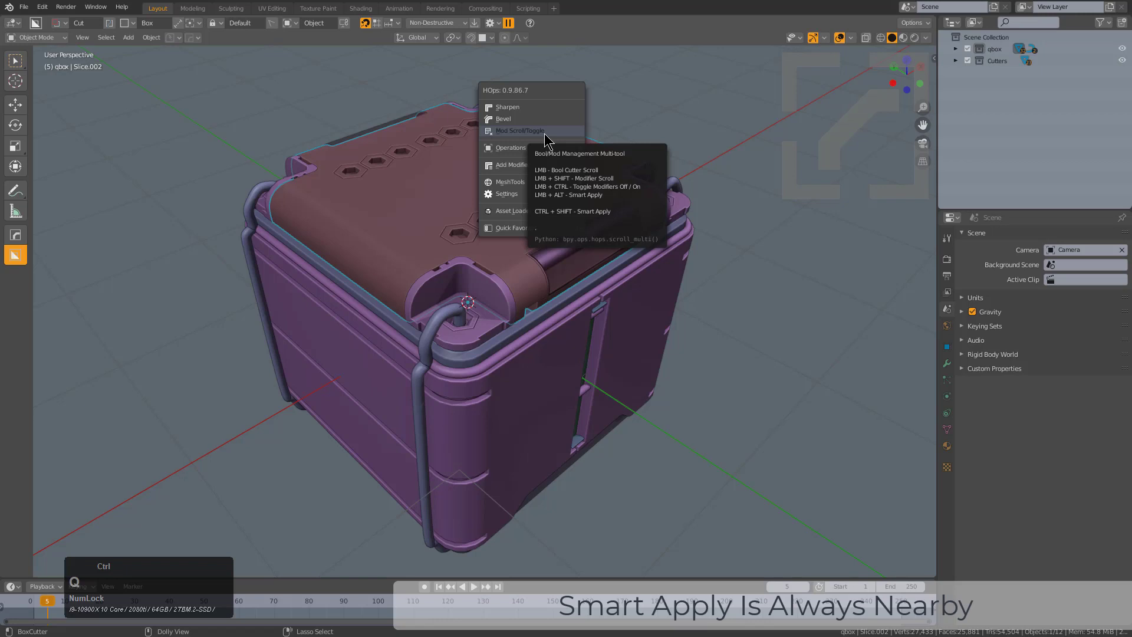
Run Smart Apply on the crate's brown lid and on its purple corner pieces, with the corner pieces' modifier stack displayed.
{"action": "left_click", "coordinate": [544, 134], "text": "ctrl+shift"}
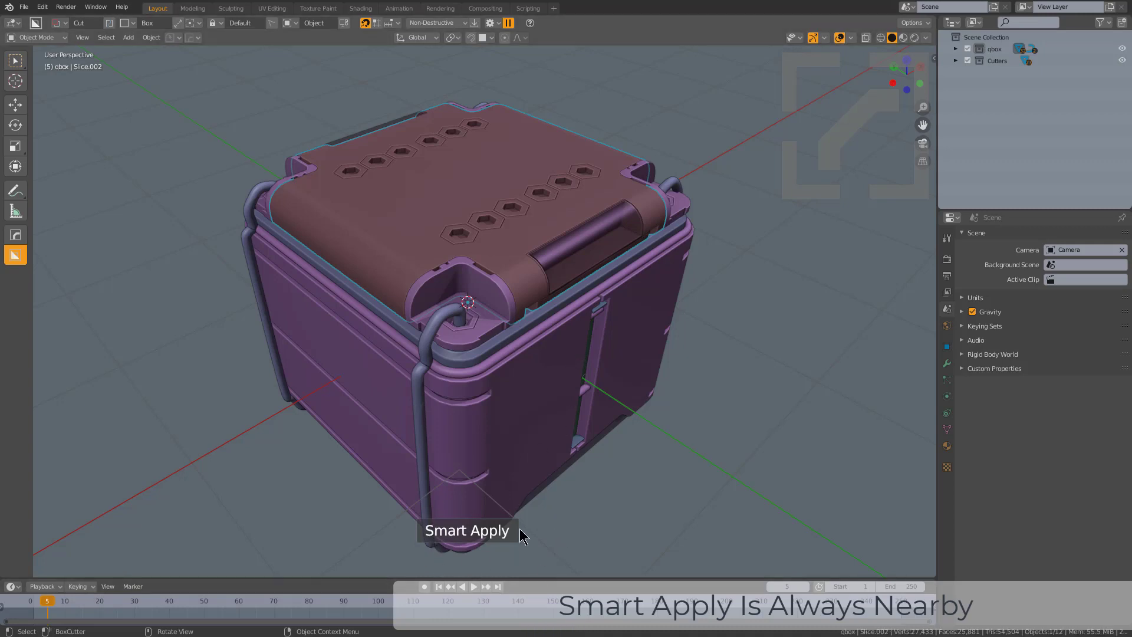
{"action": "left_click", "coordinate": [494, 300]}
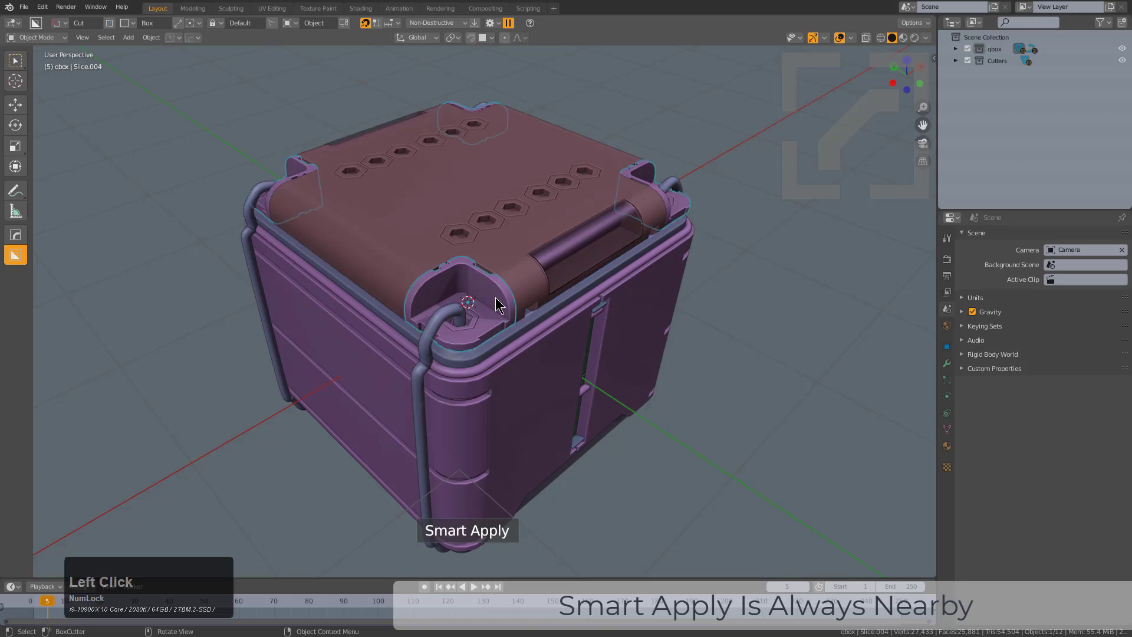
{"action": "left_click", "coordinate": [947, 363]}
{"action": "key", "text": "q"}
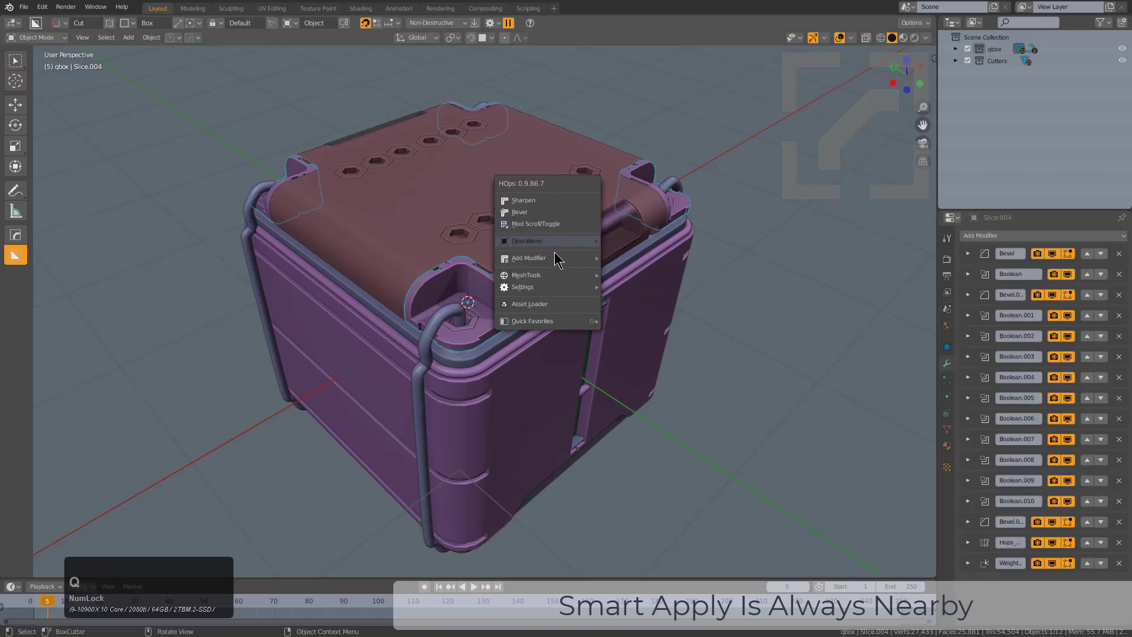
{"action": "mouse_move", "coordinate": [551, 241]}
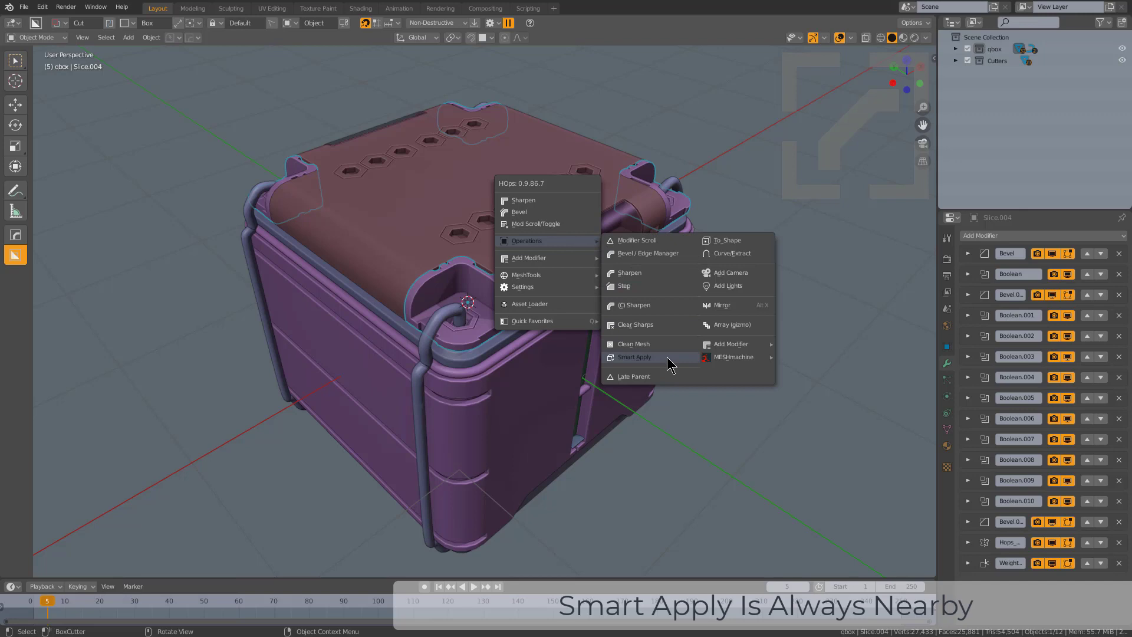
{"action": "left_click", "coordinate": [666, 356]}
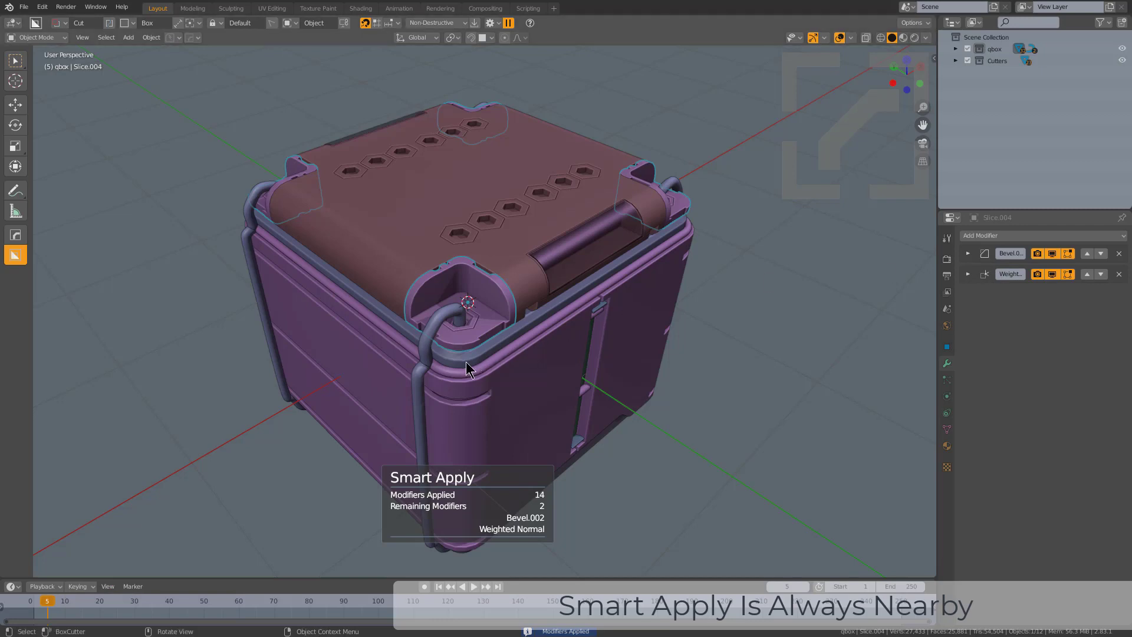
Select the crate's purple side shell and collapse its modifiers using the Smart Apply variant of Apply Modifiers.
{"action": "left_click", "coordinate": [506, 376]}
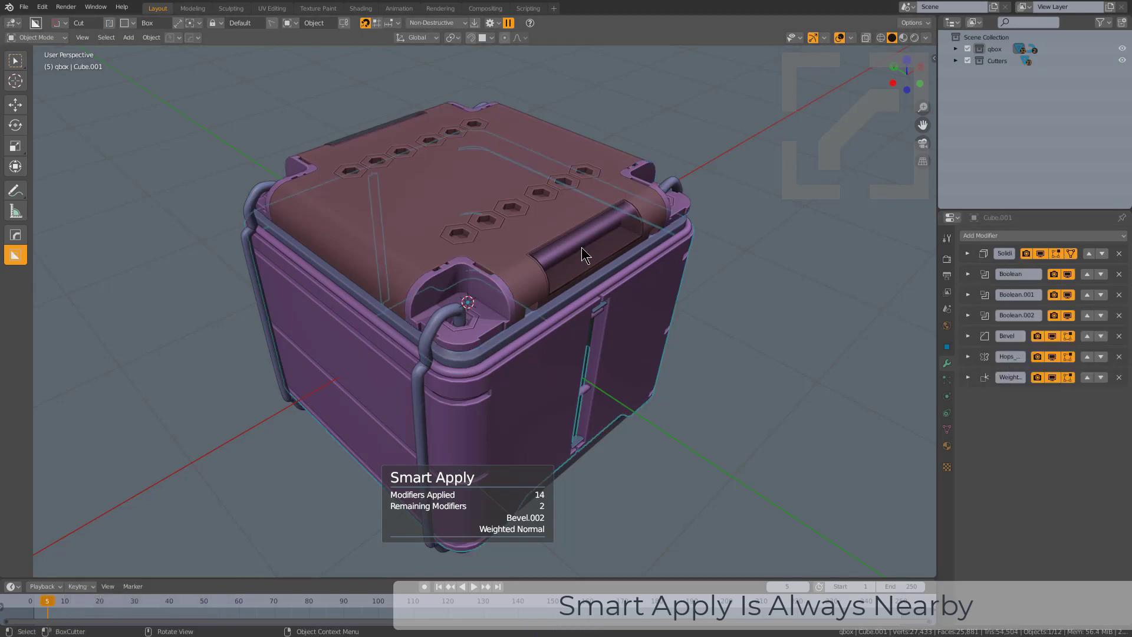
{"action": "key", "text": "q"}
{"action": "mouse_move", "coordinate": [569, 265]}
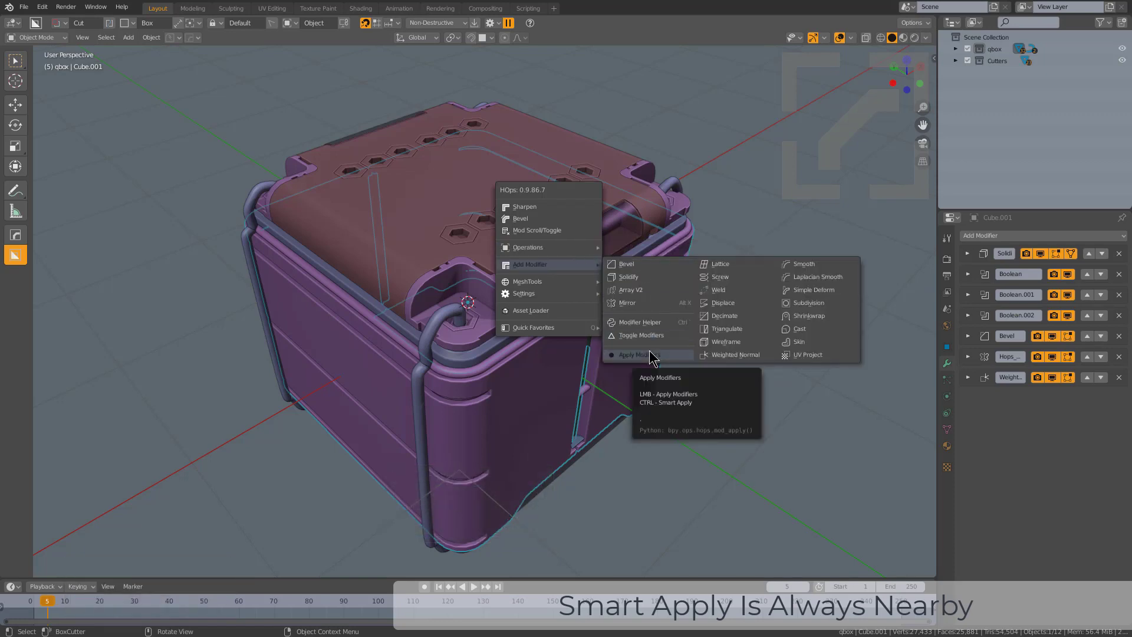
{"action": "left_click", "coordinate": [651, 355]}
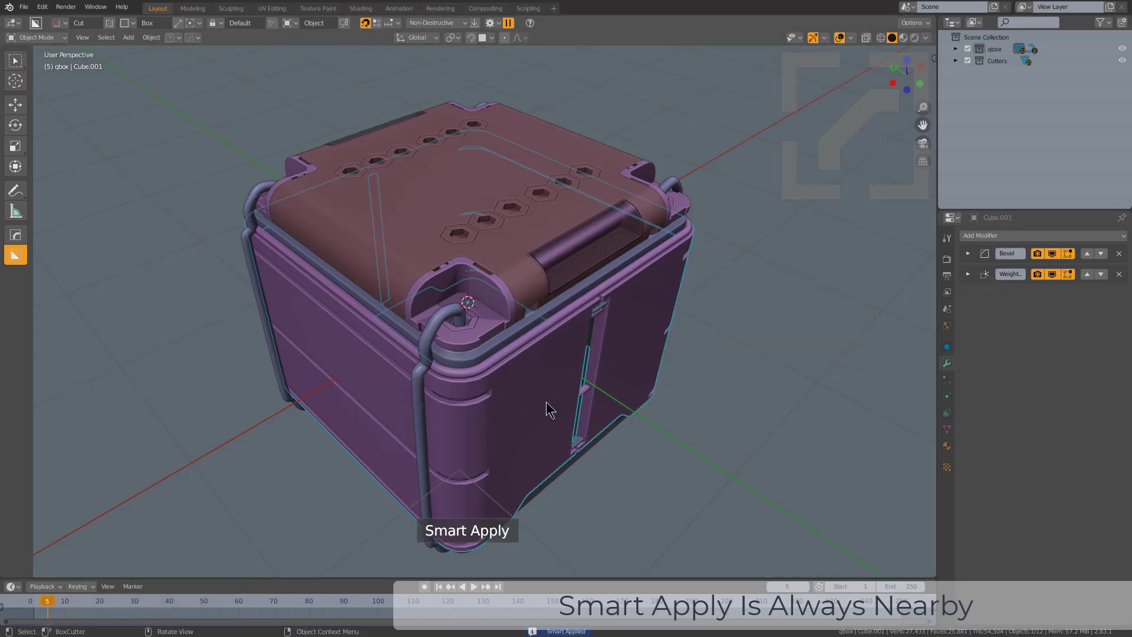
Select the base on the crate's underside and collapse its modifiers with Smart Apply from HOps MeshTools.
{"action": "middle_click_drag", "start_coordinate": [546, 401], "coordinate": [493, 387]}
{"action": "left_click", "coordinate": [497, 358]}
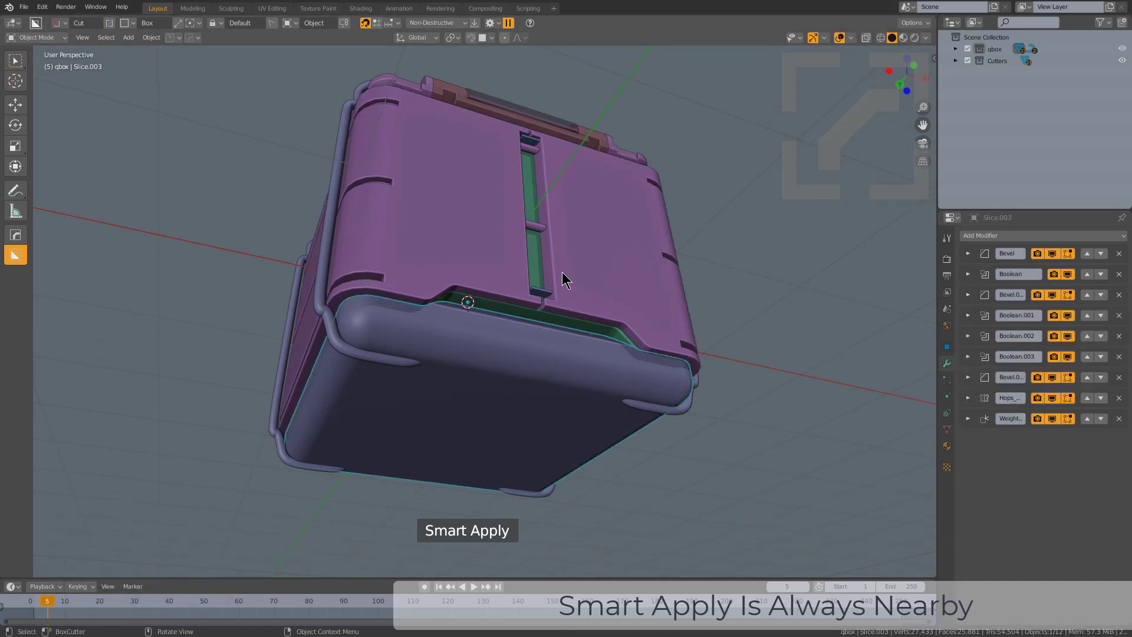
{"action": "key", "text": "q"}
{"action": "mouse_move", "coordinate": [557, 291]}
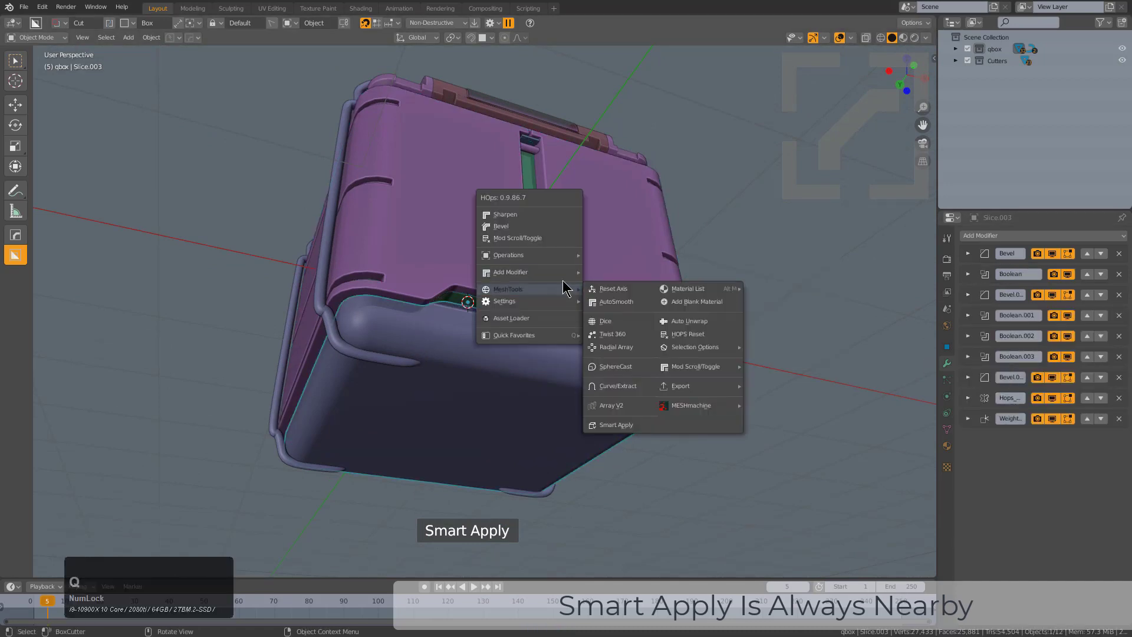
{"action": "left_click", "coordinate": [633, 428]}
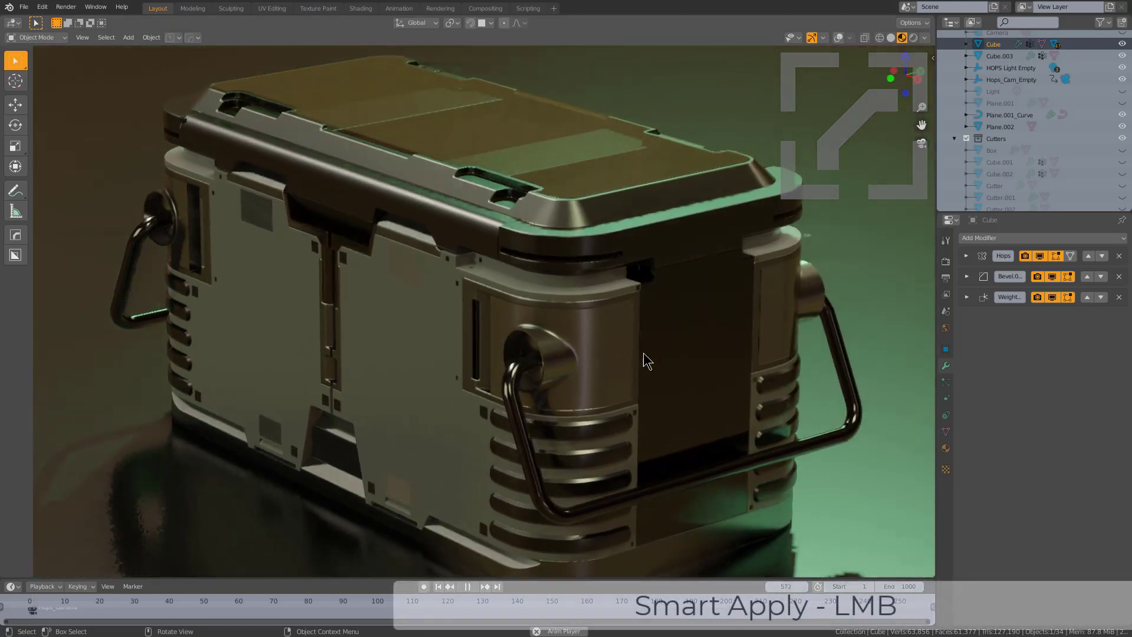
Run Smart Apply on the top lid of the metal case while the camera animation plays.
{"action": "left_click", "coordinate": [623, 328]}
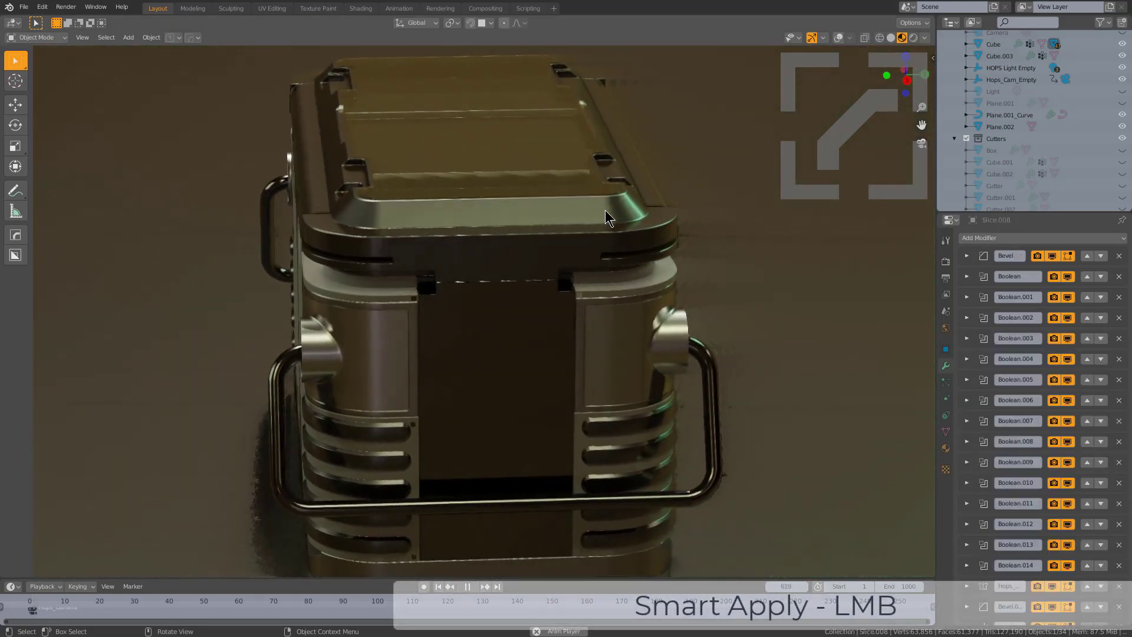
{"action": "key", "text": "q"}
{"action": "mouse_move", "coordinate": [609, 212]}
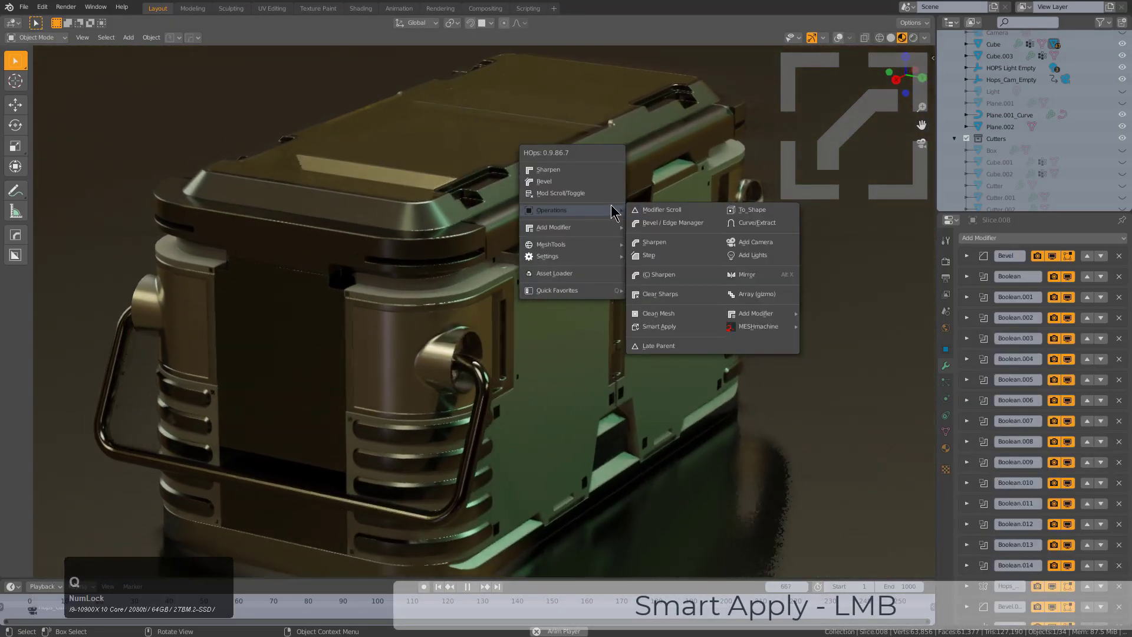
{"action": "left_click", "coordinate": [674, 332]}
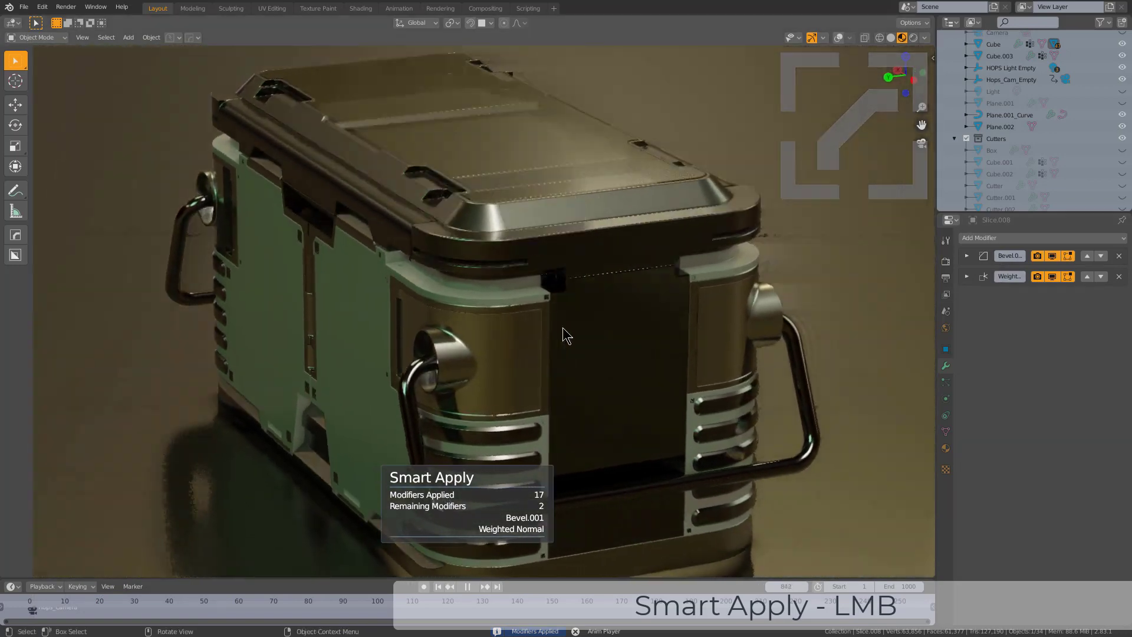
Select the metal case's main body and collapse its mirror modifier with Smart Apply.
{"action": "left_click", "coordinate": [575, 328]}
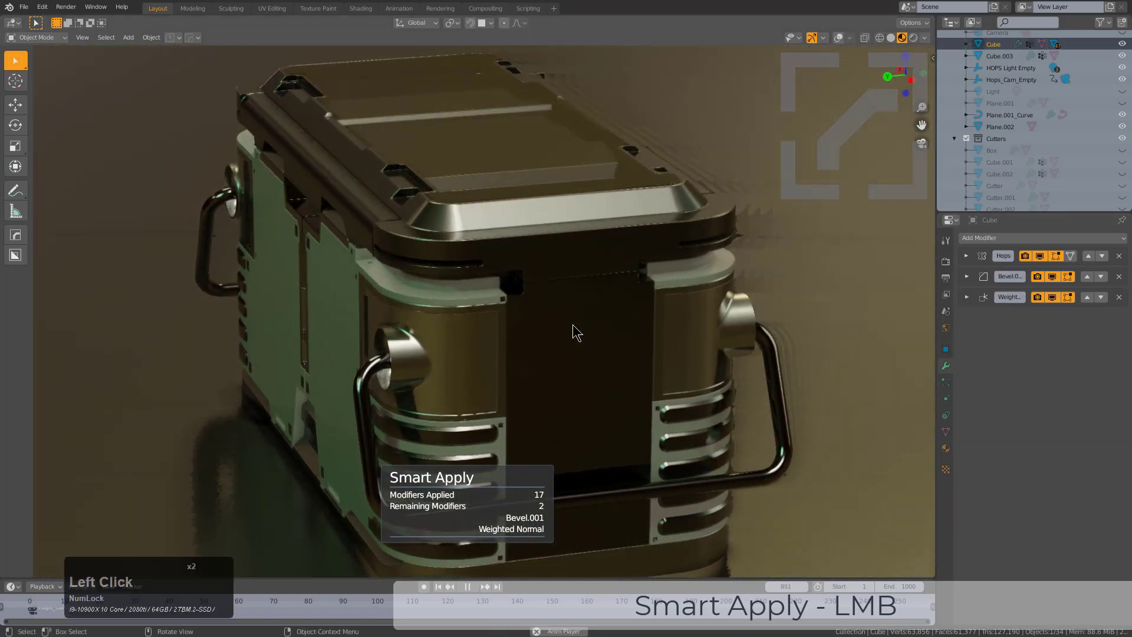
{"action": "key", "text": "q"}
{"action": "mouse_move", "coordinate": [683, 263]}
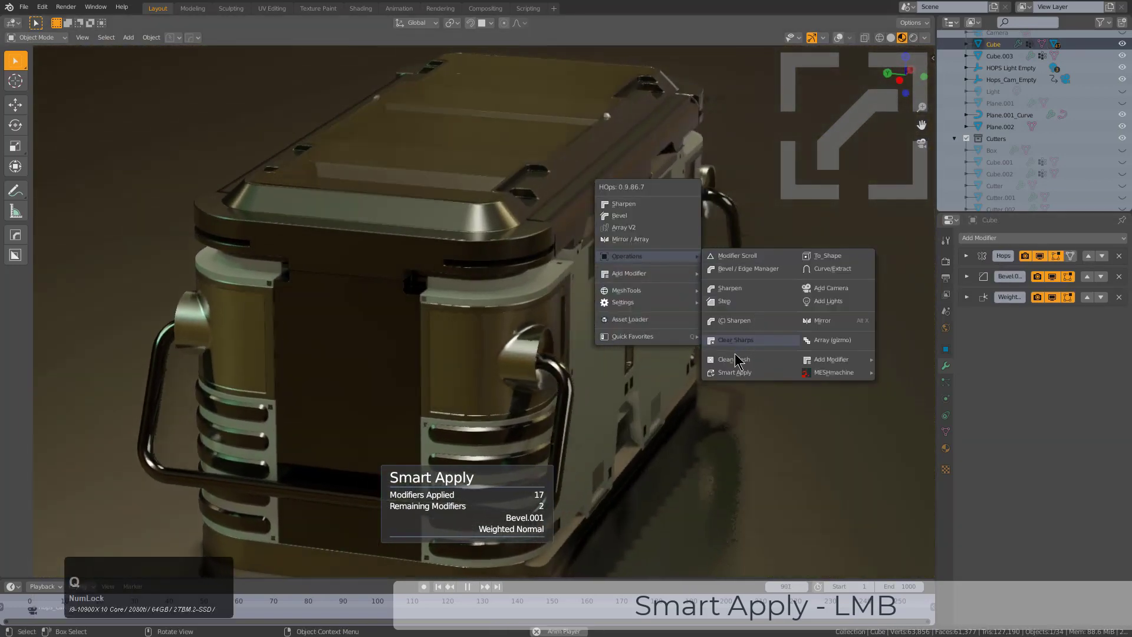
{"action": "left_click", "coordinate": [738, 374]}
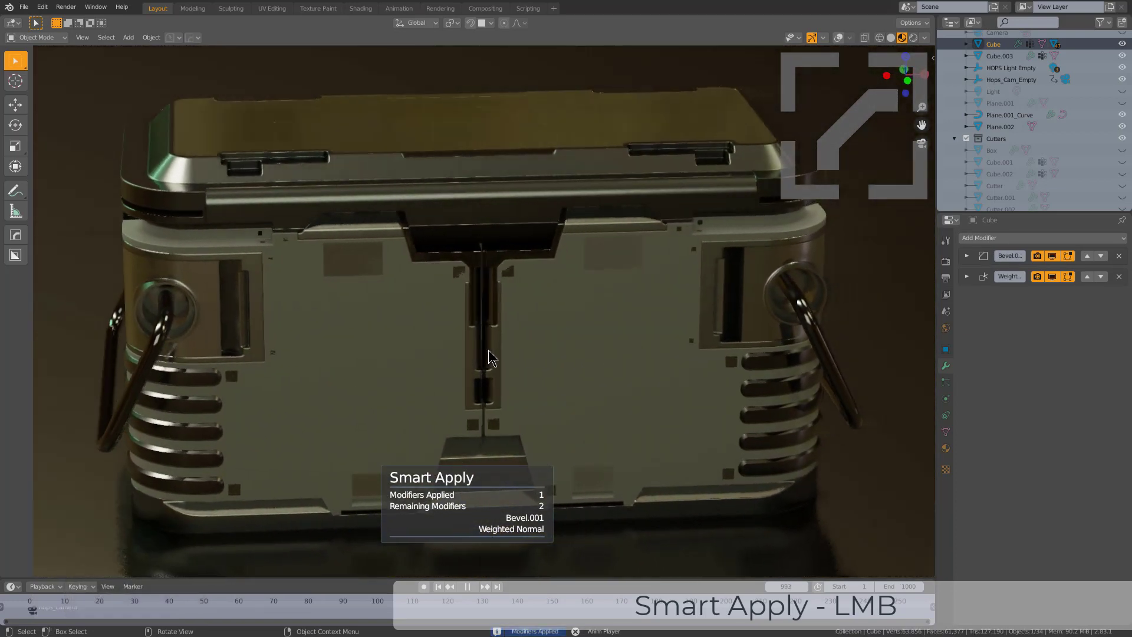
Run Smart Apply on the metal case's lid rim, Slice.010.
{"action": "left_click", "coordinate": [480, 363]}
{"action": "left_click", "coordinate": [594, 192]}
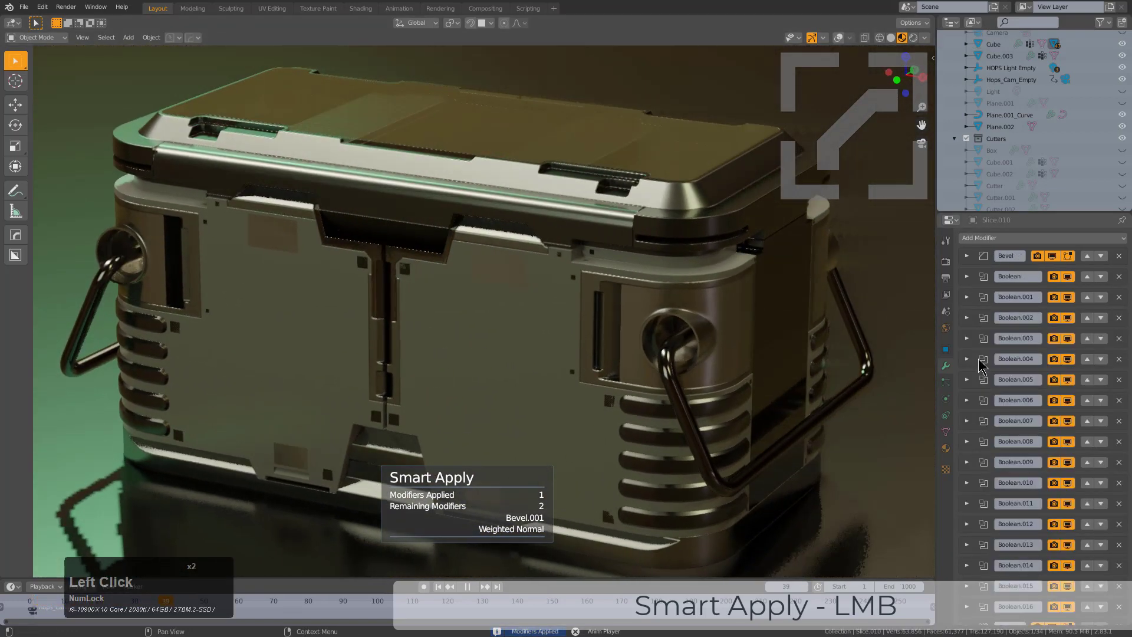
{"action": "key", "text": "q"}
{"action": "mouse_move", "coordinate": [491, 220]}
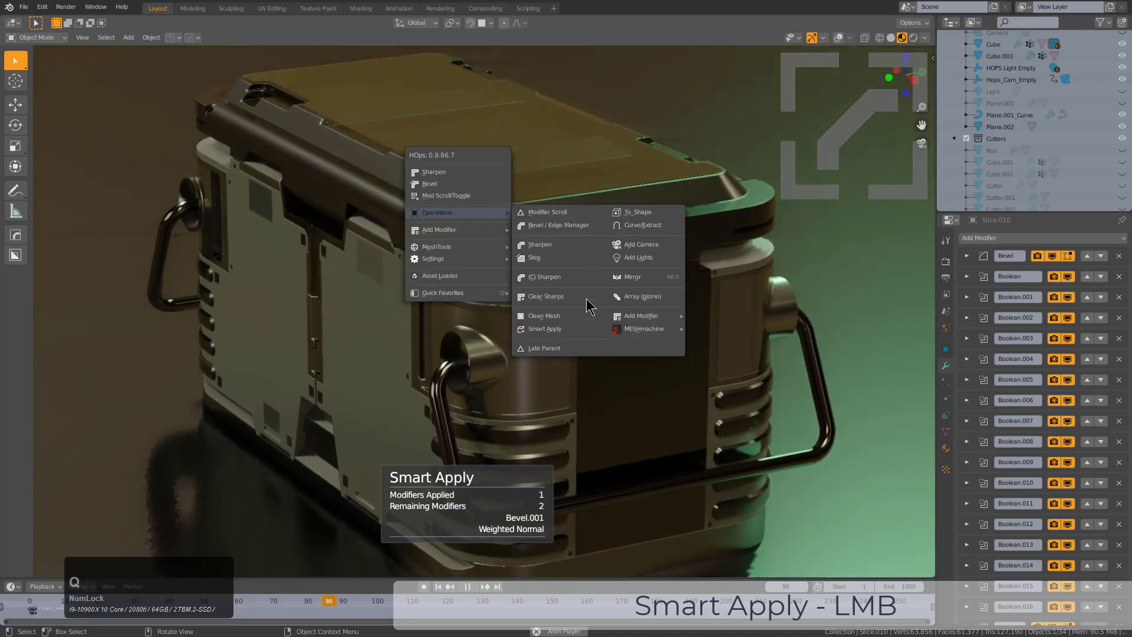
{"action": "left_click", "coordinate": [565, 328]}
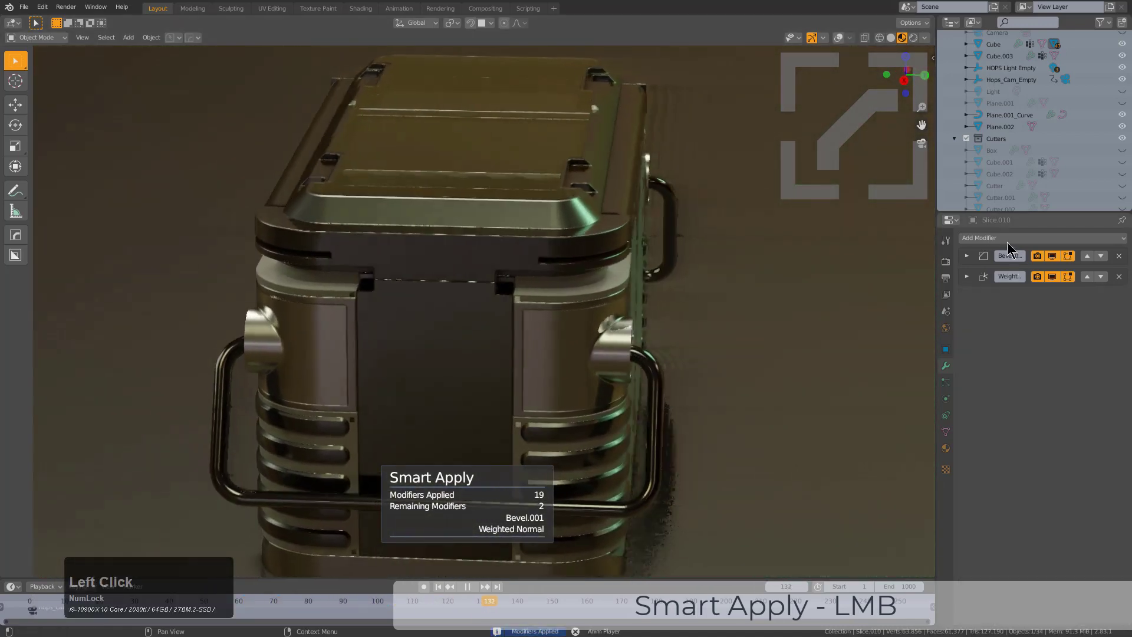
Select the part Slice.003 just under the case's lid and collapse it with the Smart Apply variant of Mod Scroll/Toggle.
{"action": "left_click", "coordinate": [552, 214]}
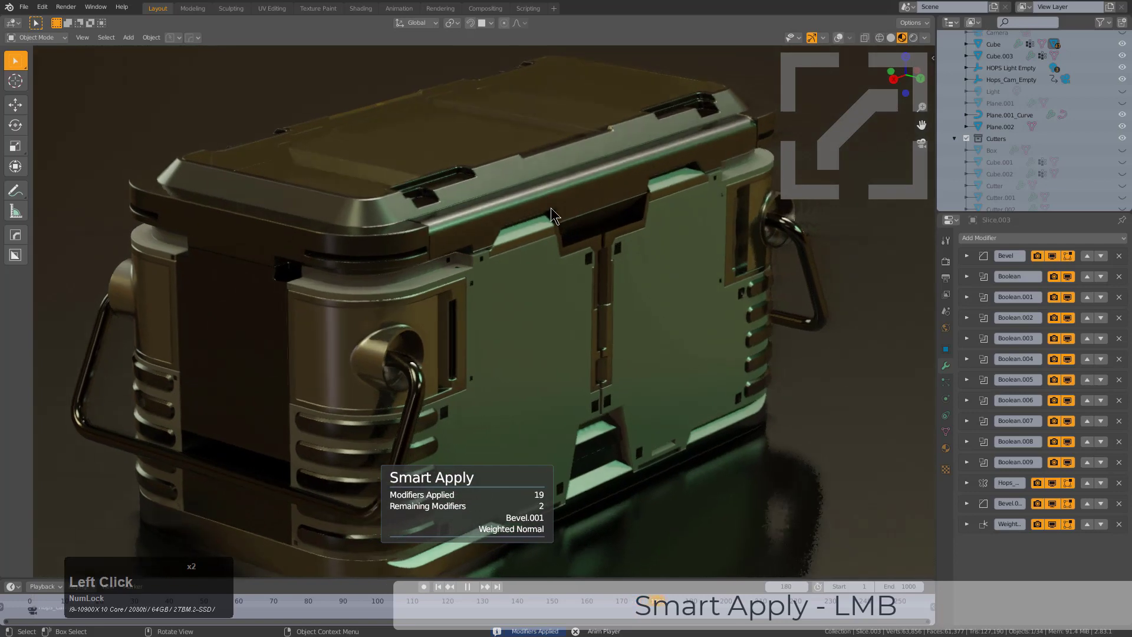
{"action": "key", "text": "q"}
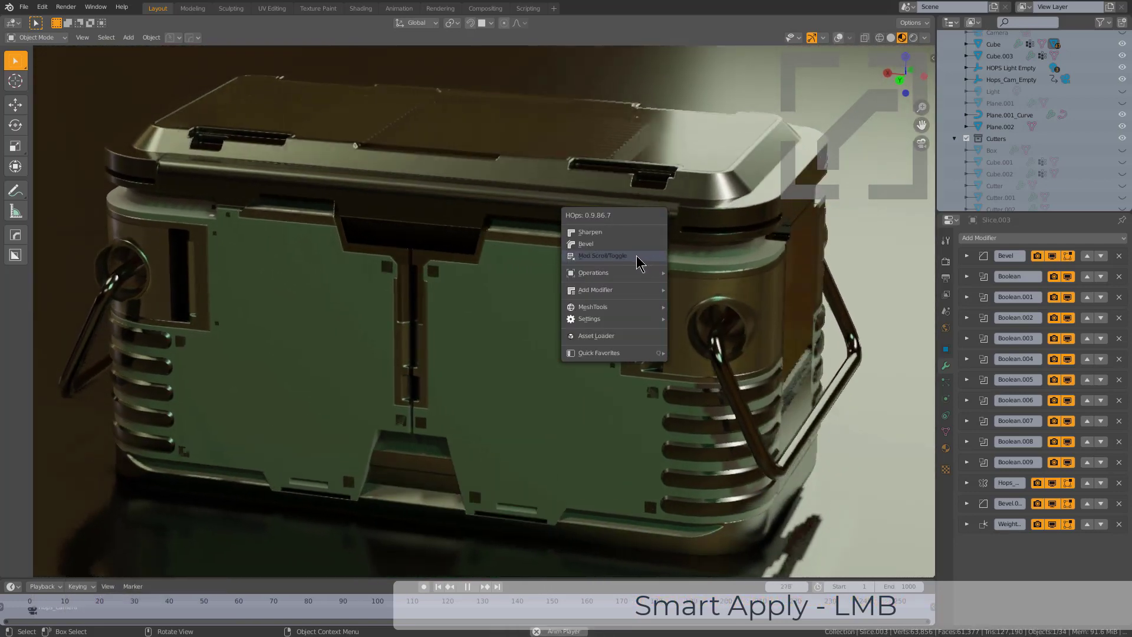
{"action": "key", "text": "ctrl"}
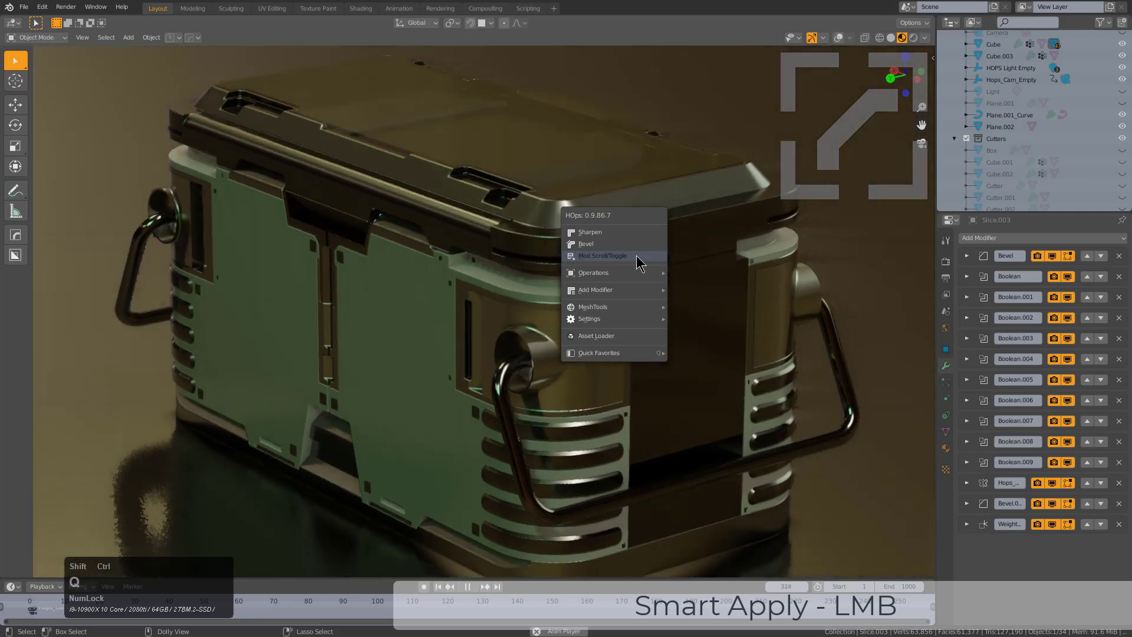
{"action": "left_click", "coordinate": [637, 256]}
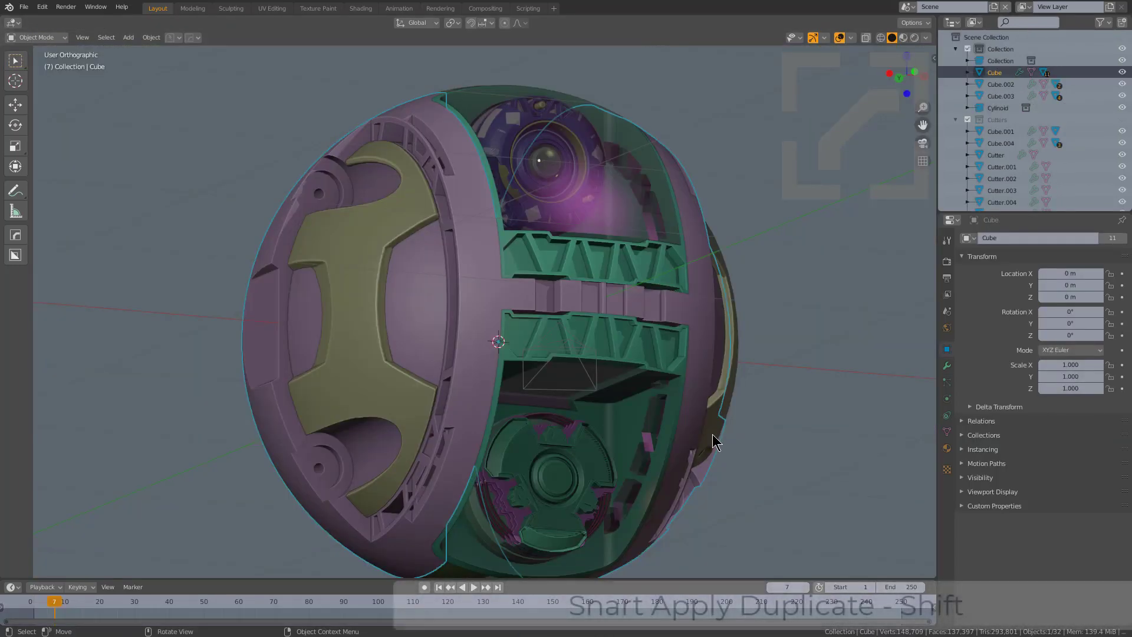
Isolate the sphere model's main shell, Cube, in local view.
{"action": "left_click", "coordinate": [715, 429]}
{"action": "middle_click_drag", "start_coordinate": [715, 430], "coordinate": [719, 410], "text": "shift"}
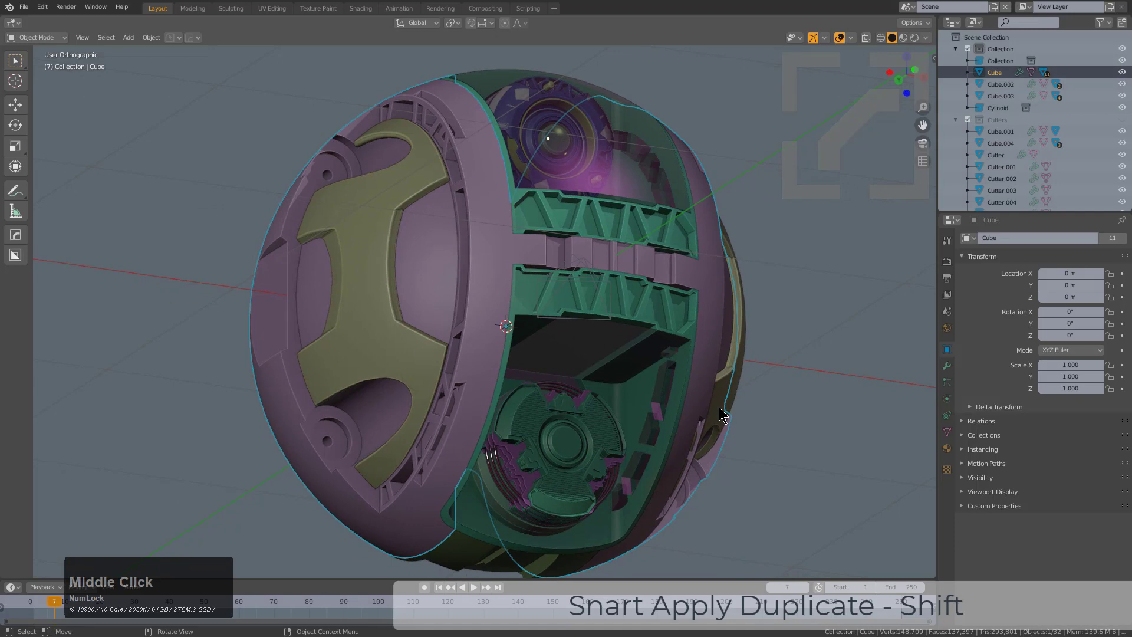
{"action": "scroll", "coordinate": [722, 414], "scroll_direction": "down", "scroll_amount": 1}
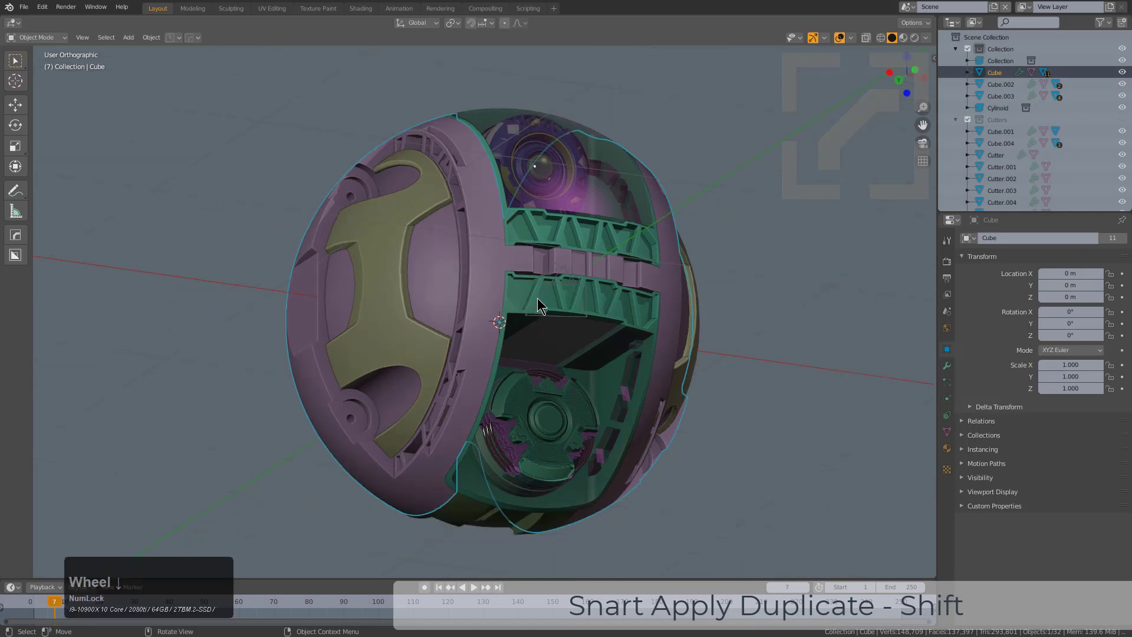
{"action": "key", "text": "KP_Divide"}
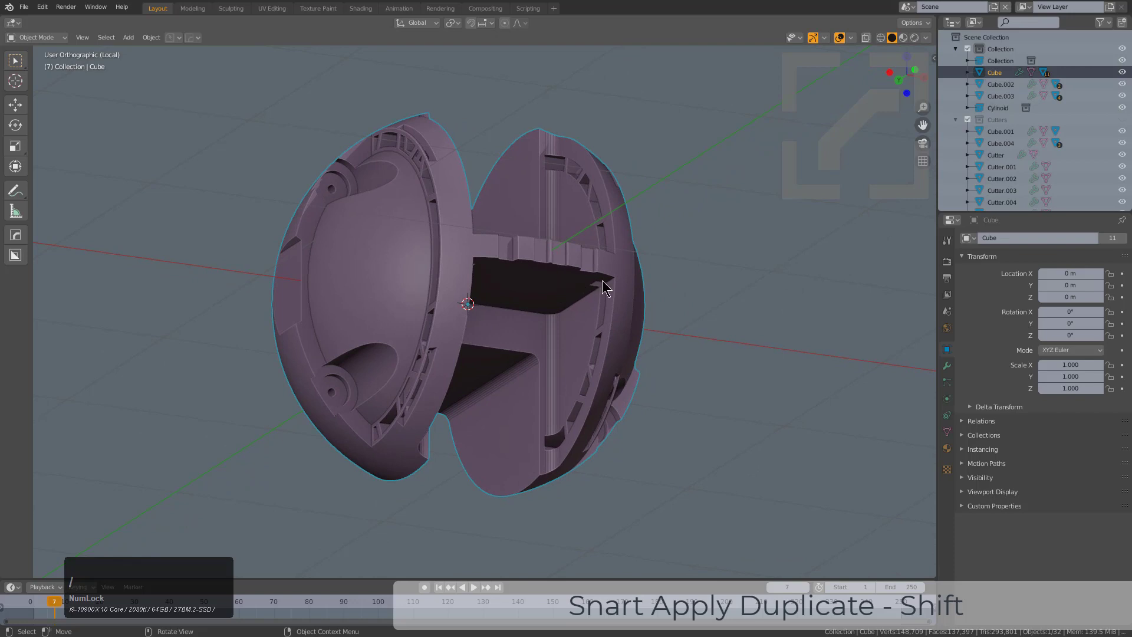
Show the shell's modifier stack and step through it with Modifier Scroll, from the Subdivision up to the final Hops_Mirror.
{"action": "left_click", "coordinate": [947, 366]}
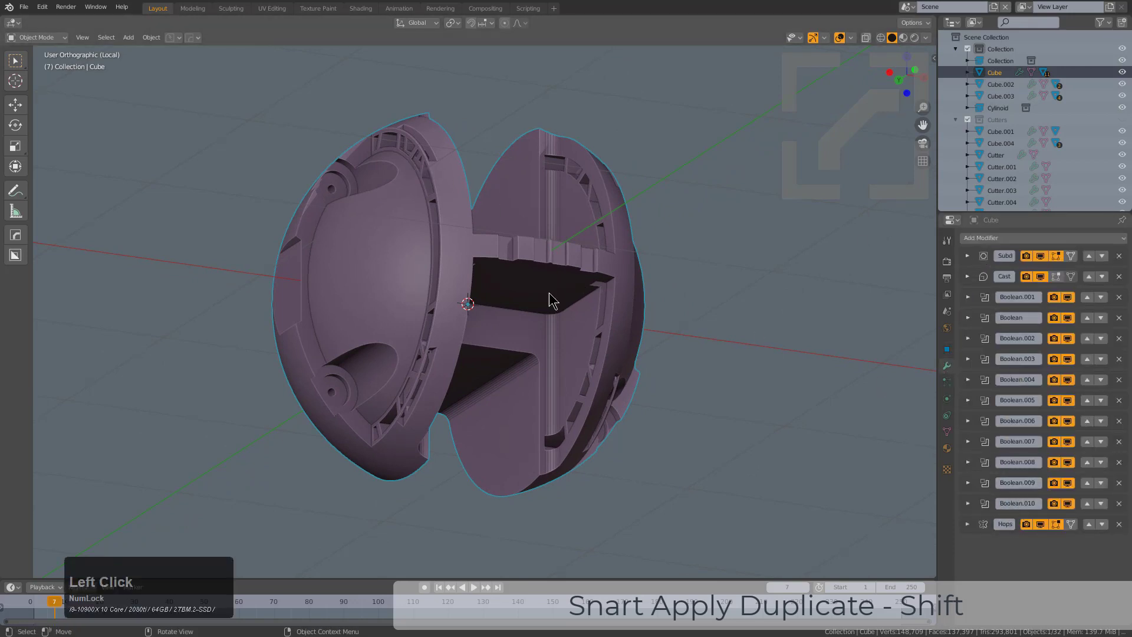
{"action": "key", "text": "q"}
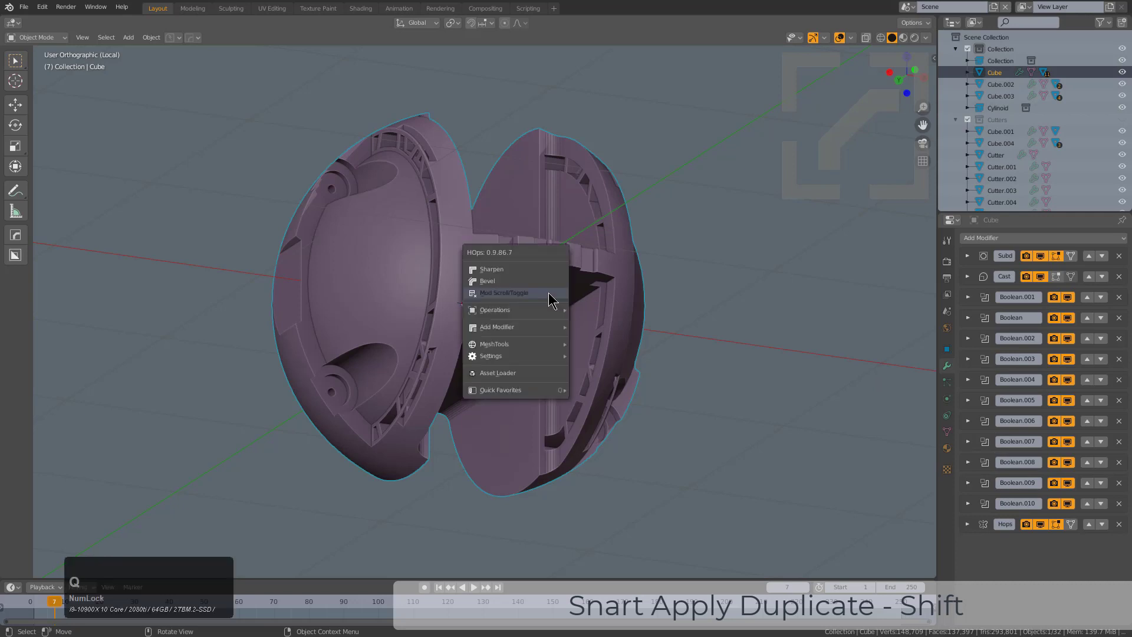
{"action": "left_click", "coordinate": [548, 293]}
{"action": "scroll", "coordinate": [549, 299], "scroll_direction": "up", "scroll_amount": 5}
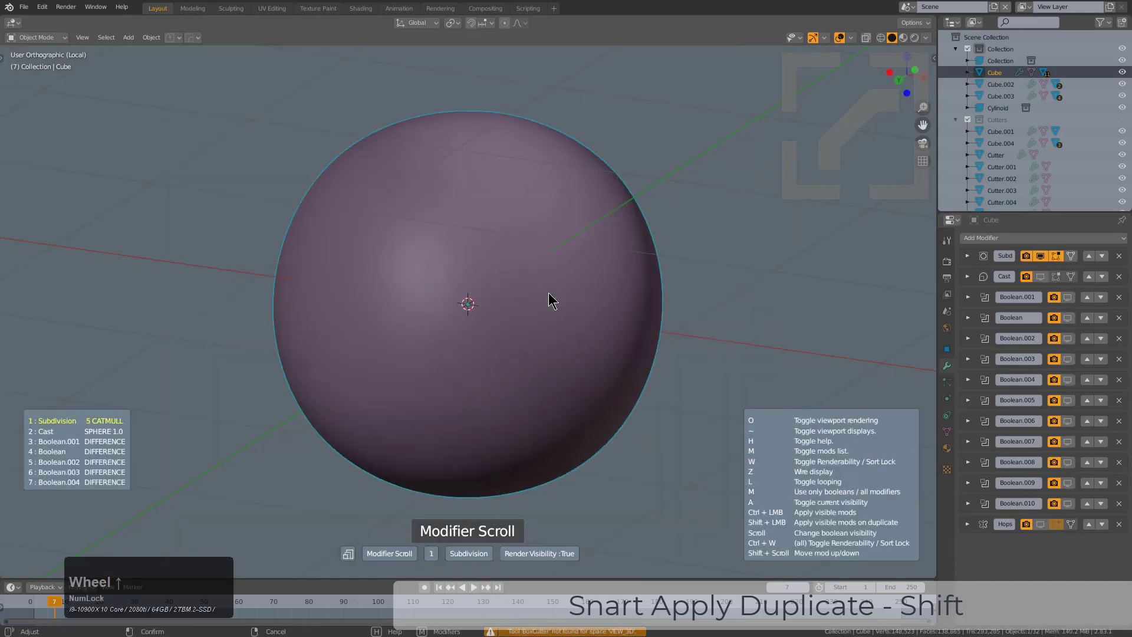
{"action": "scroll", "coordinate": [550, 300], "scroll_direction": "up", "scroll_amount": 7}
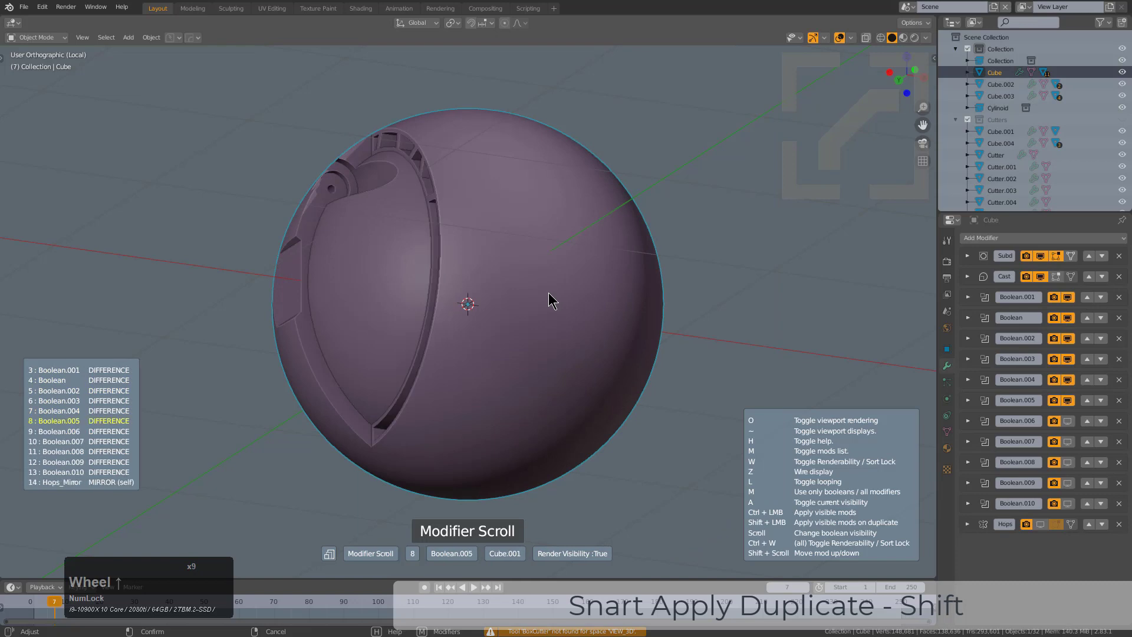
{"action": "scroll", "coordinate": [551, 300], "scroll_direction": "up", "scroll_amount": 2}
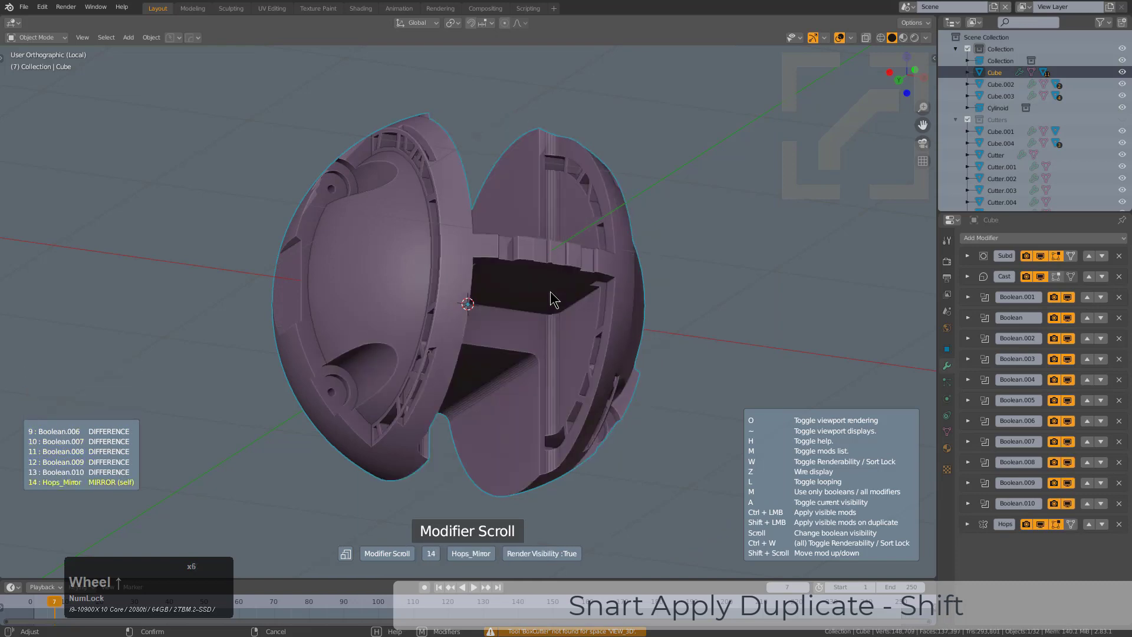
{"action": "left_click", "coordinate": [551, 299]}
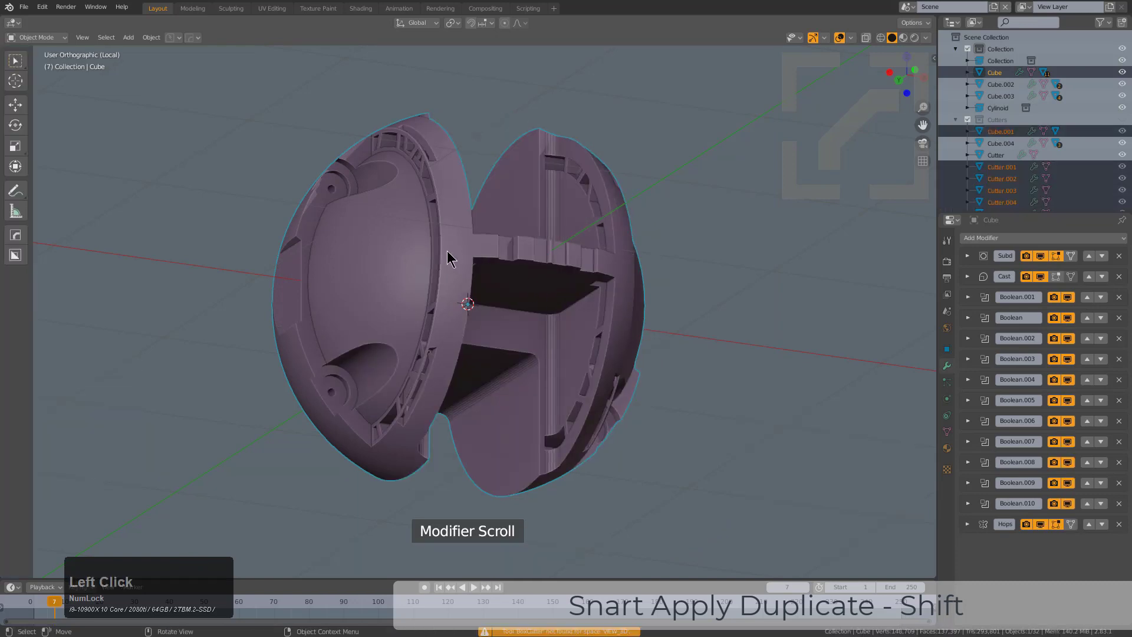
Examine the isolated shell from other angles and view its underlying base mesh in Edit Mode.
{"action": "middle_click_drag", "start_coordinate": [395, 259], "coordinate": [373, 283]}
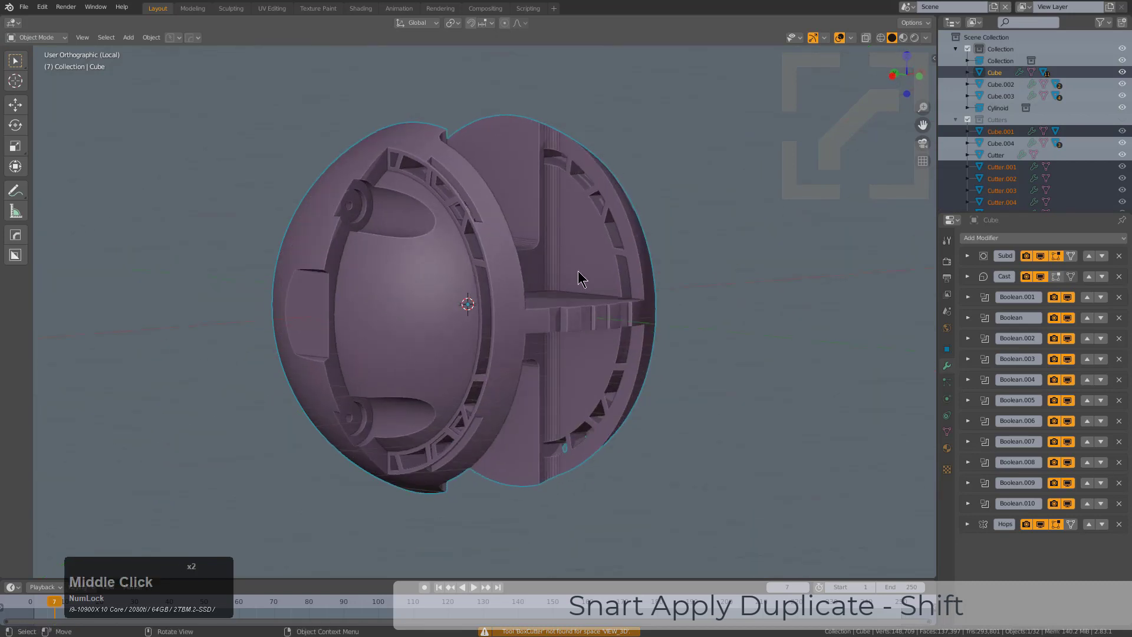
{"action": "middle_click_drag", "start_coordinate": [578, 277], "coordinate": [548, 275]}
{"action": "scroll", "coordinate": [596, 281], "scroll_direction": "up", "scroll_amount": 3}
{"action": "key", "text": "Tab"}
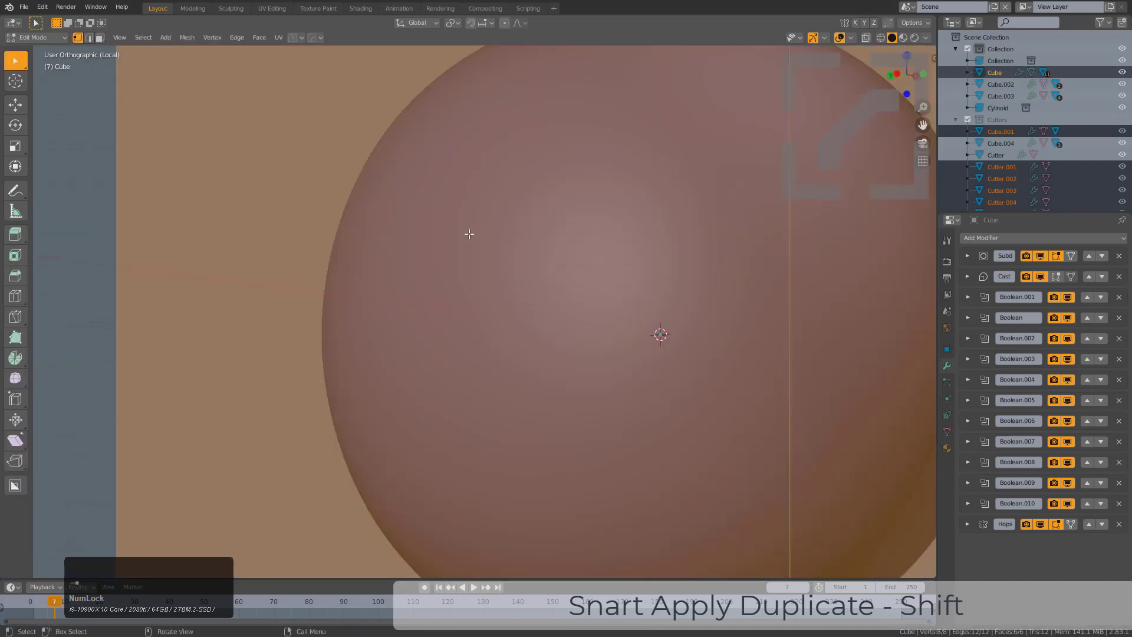
Return the shell to Object Mode, leave local view and select only the main shell, Cube, in the full model.
{"action": "key", "text": "Tab"}
{"action": "scroll", "coordinate": [596, 324], "scroll_direction": "down", "scroll_amount": 5}
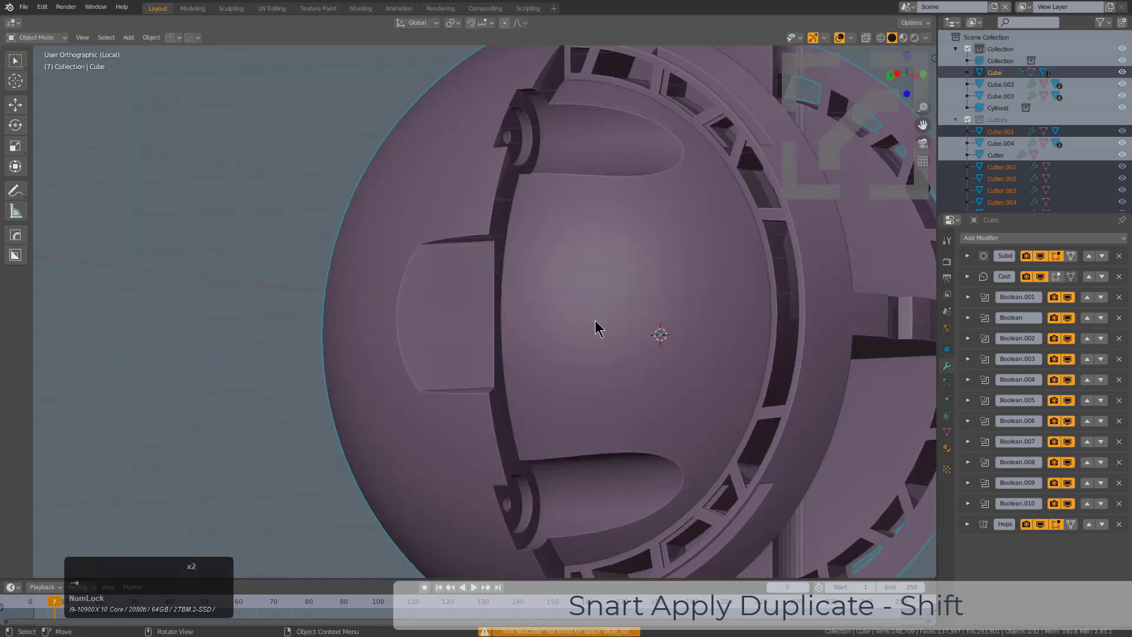
{"action": "middle_click_drag", "start_coordinate": [596, 324], "coordinate": [565, 346]}
{"action": "key", "text": "KP_Divide"}
{"action": "scroll", "coordinate": [565, 346], "scroll_direction": "up", "scroll_amount": 2}
{"action": "left_click", "coordinate": [507, 314], "text": "shift"}
{"action": "middle_click_drag", "start_coordinate": [509, 319], "coordinate": [642, 365], "text": "shift"}
{"action": "left_click", "coordinate": [450, 318]}
Create a Smart Apply duplicate of the shell, leaving the original's modifiers live.
{"action": "middle_click_drag", "start_coordinate": [584, 315], "coordinate": [569, 306]}
{"action": "key", "text": "q"}
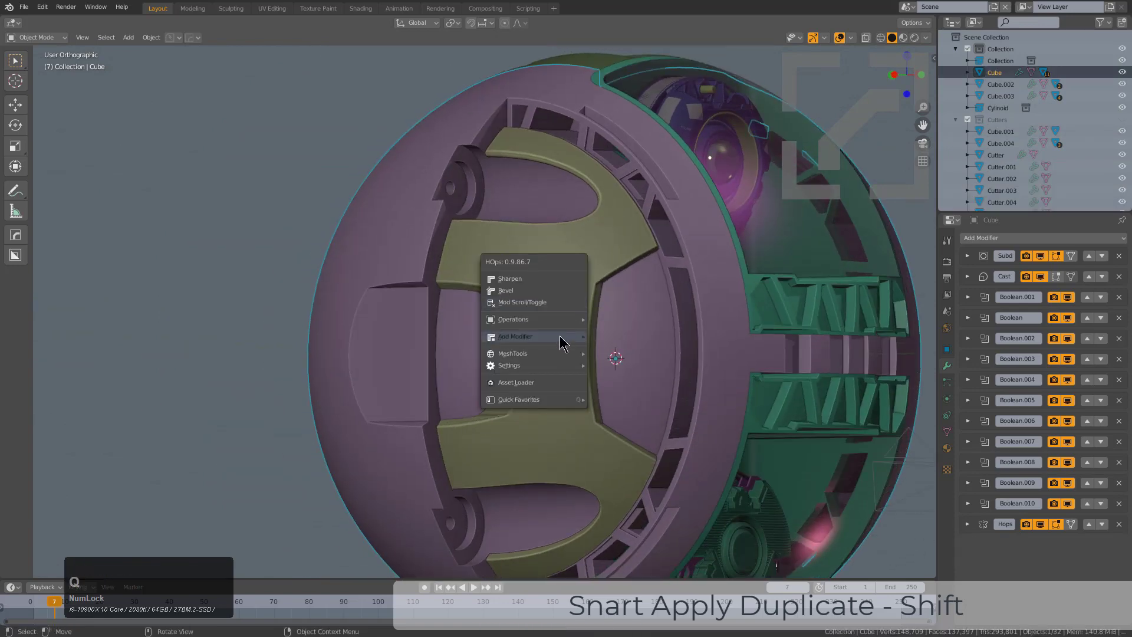
{"action": "mouse_move", "coordinate": [563, 323]}
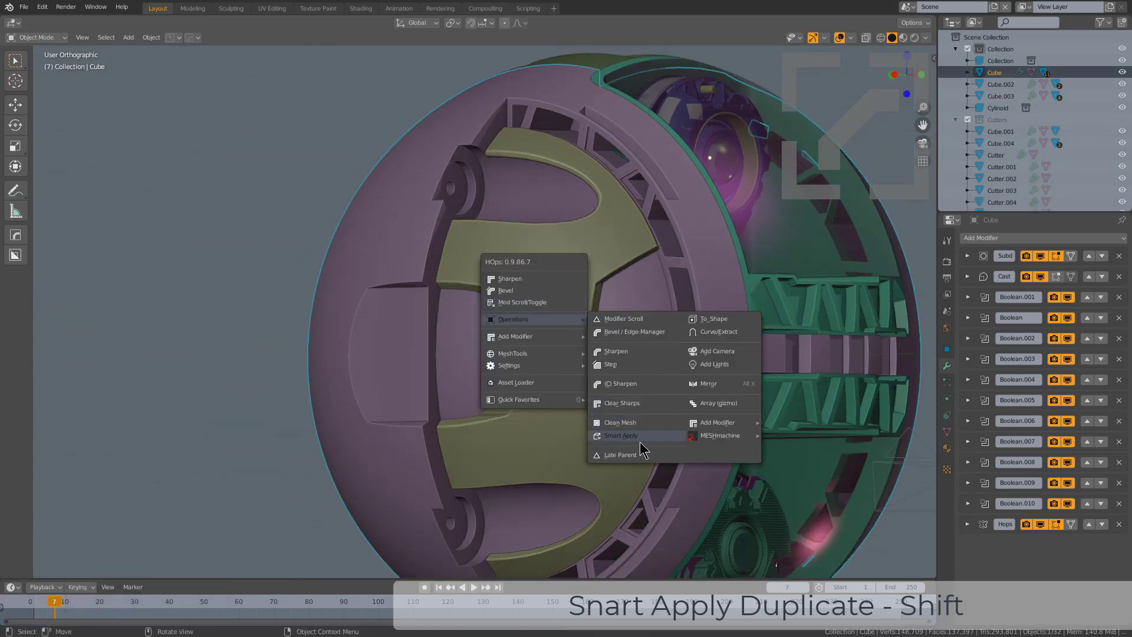
{"action": "key", "text": "shift"}
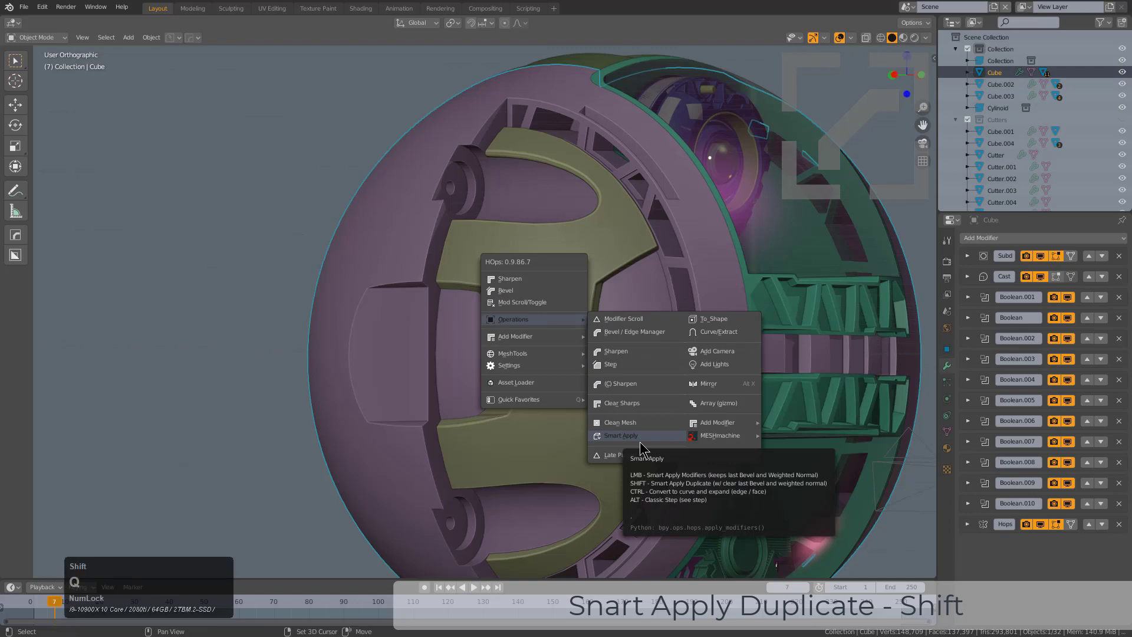
{"action": "left_click", "coordinate": [621, 436], "text": "shift"}
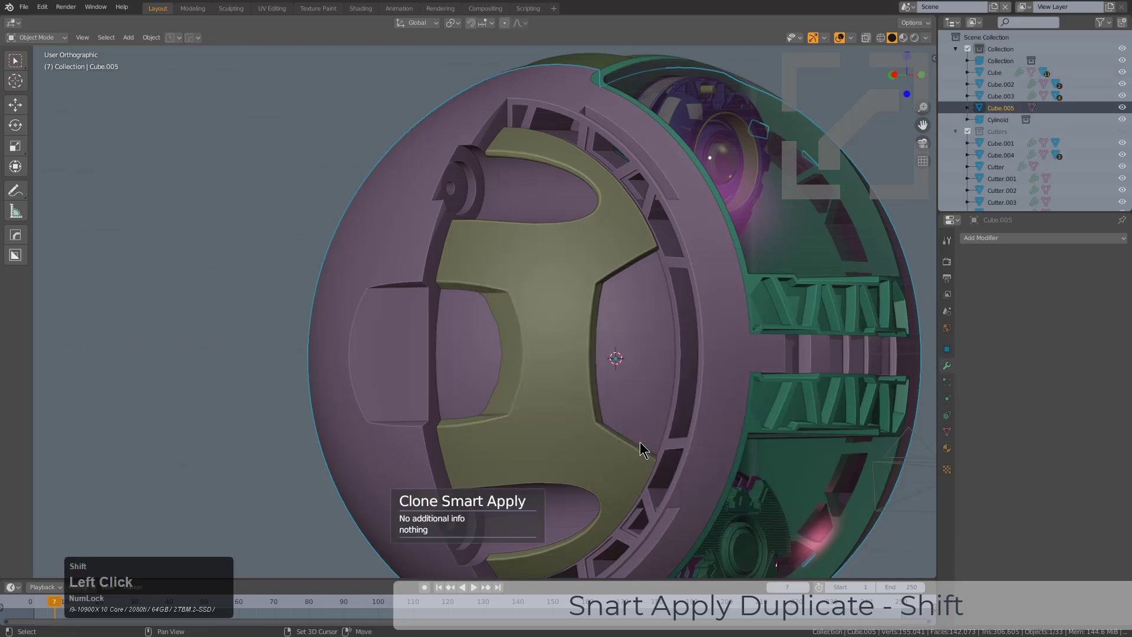
{"action": "middle_click_drag", "start_coordinate": [539, 349], "coordinate": [554, 318]}
{"action": "scroll", "coordinate": [554, 318], "scroll_direction": "up", "scroll_amount": 2}
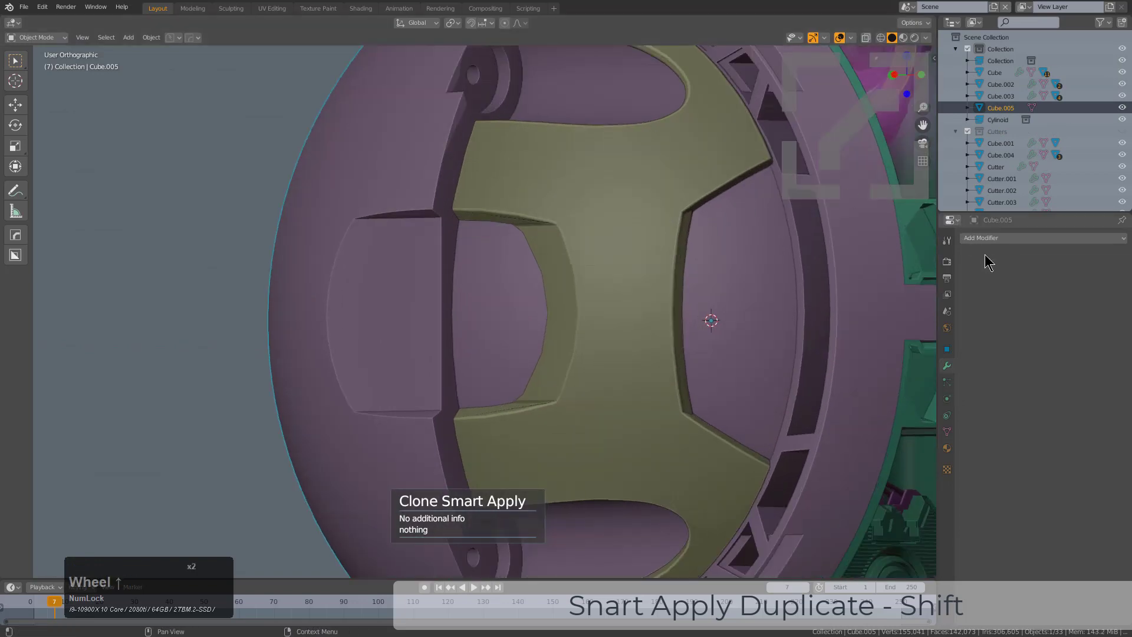
In the duplicate's mesh, select the two faces of the recessed side panel and inset them slightly.
{"action": "mouse_move", "coordinate": [531, 269]}
{"action": "middle_mouse_down", "text": "shift"}
{"action": "mouse_move", "coordinate": [503, 271]}
{"action": "mouse_move", "coordinate": [521, 279]}
{"action": "middle_mouse_up", "text": "shift"}
{"action": "key", "text": "Tab"}
{"action": "scroll", "coordinate": [521, 280], "scroll_direction": "up", "scroll_amount": 2}
{"action": "key", "text": "3"}
{"action": "left_click", "coordinate": [415, 252]}
{"action": "left_click", "coordinate": [415, 405], "text": "shift"}
{"action": "scroll", "coordinate": [634, 339], "scroll_direction": "up", "scroll_amount": 2}
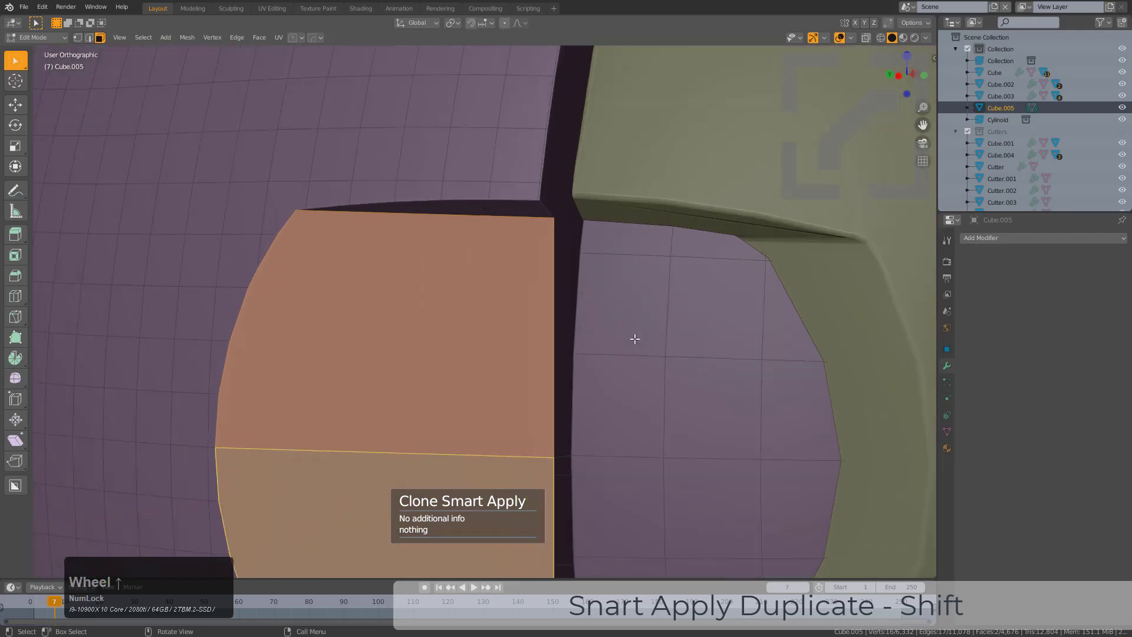
{"action": "key", "text": "i"}
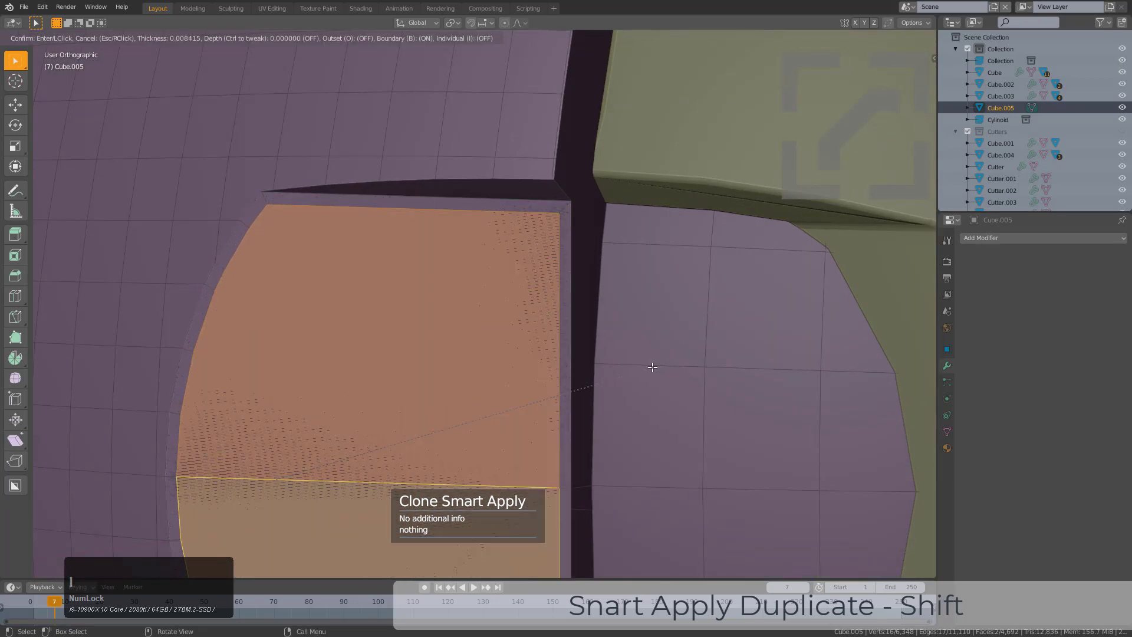
{"action": "left_click", "coordinate": [599, 362]}
{"action": "scroll", "coordinate": [534, 354], "scroll_direction": "down", "scroll_amount": 3}
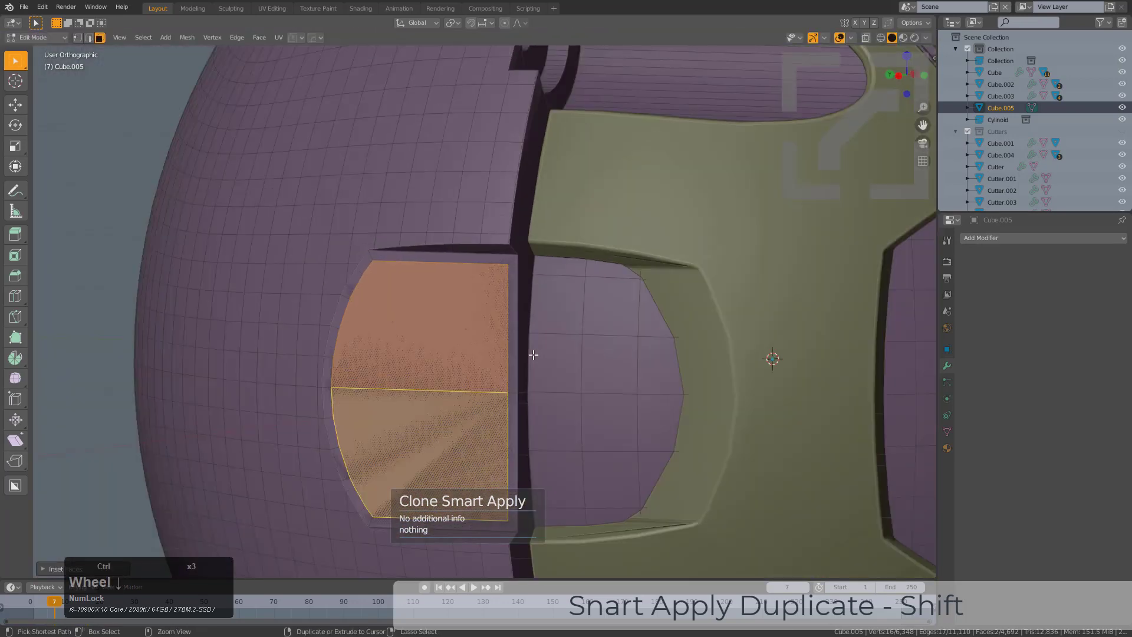
Delete all the duplicate's faces except the inset side panel and return to Object Mode.
{"action": "key", "text": "ctrl+i"}
{"action": "key", "text": "x"}
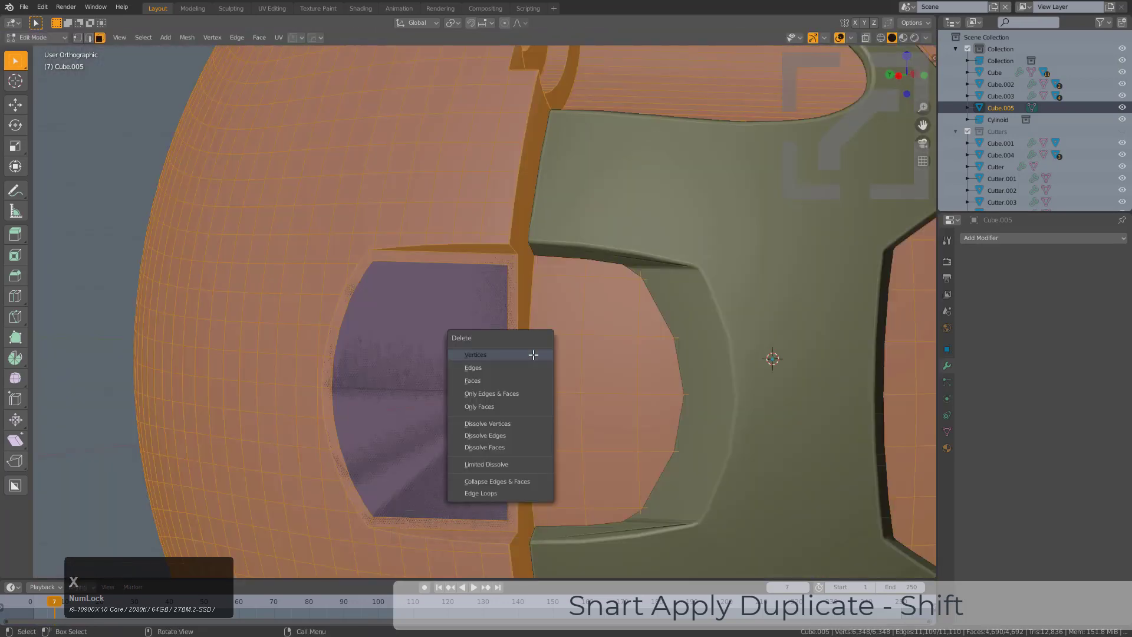
{"action": "left_click", "coordinate": [513, 378]}
{"action": "scroll", "coordinate": [556, 369], "scroll_direction": "down", "scroll_amount": 3}
{"action": "key", "text": "Tab"}
{"action": "middle_click_drag", "start_coordinate": [556, 369], "coordinate": [480, 411]}
{"action": "scroll", "coordinate": [480, 410], "scroll_direction": "down", "scroll_amount": 1}
Add a Solidify modifier to the extracted side panel with a thickness of about -0.182 m.
{"action": "key", "text": "q"}
{"action": "mouse_move", "coordinate": [473, 407]}
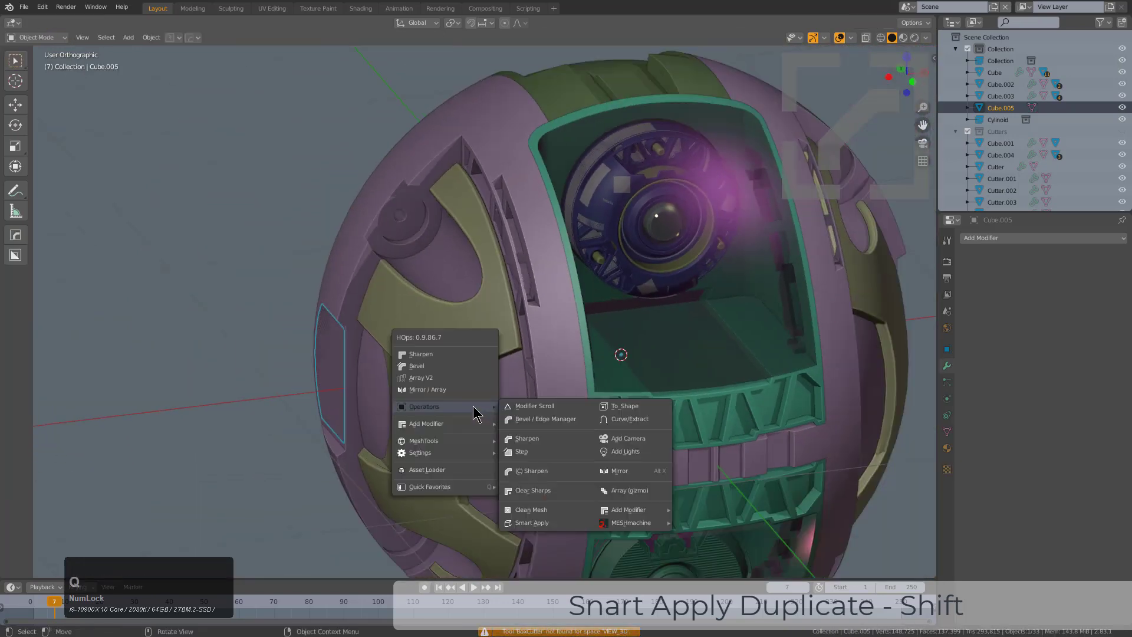
{"action": "mouse_move", "coordinate": [454, 424]}
{"action": "left_click", "coordinate": [532, 440]}
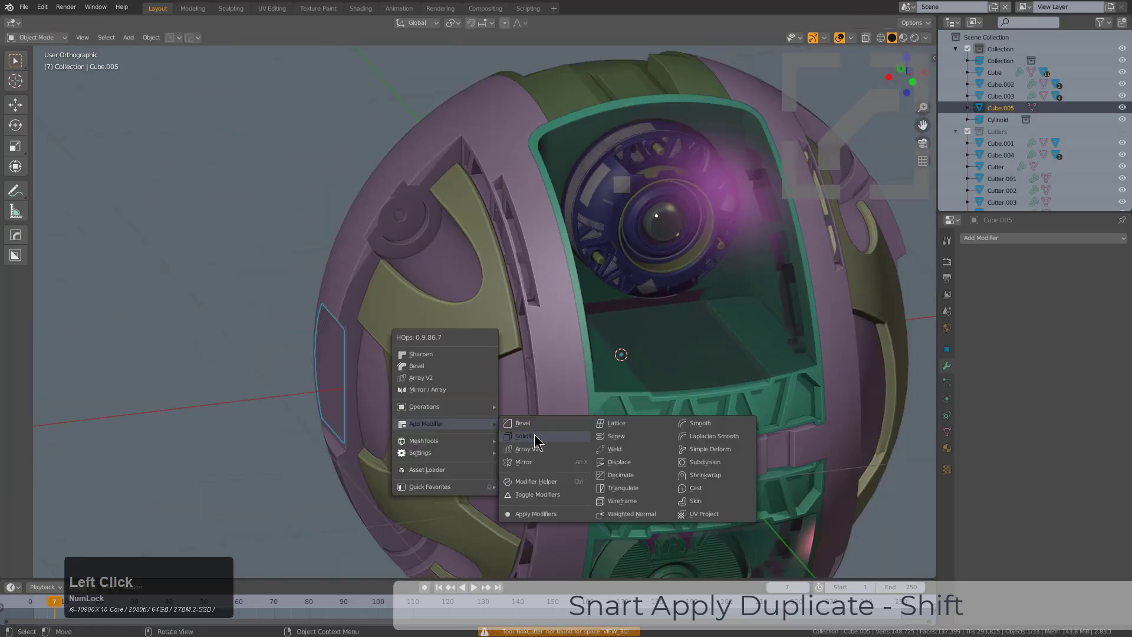
{"action": "key", "text": "2"}
{"action": "left_click", "coordinate": [347, 397]}
Cut the thickened side panel out of the shell with a HOps Difference boolean.
{"action": "key", "text": "q"}
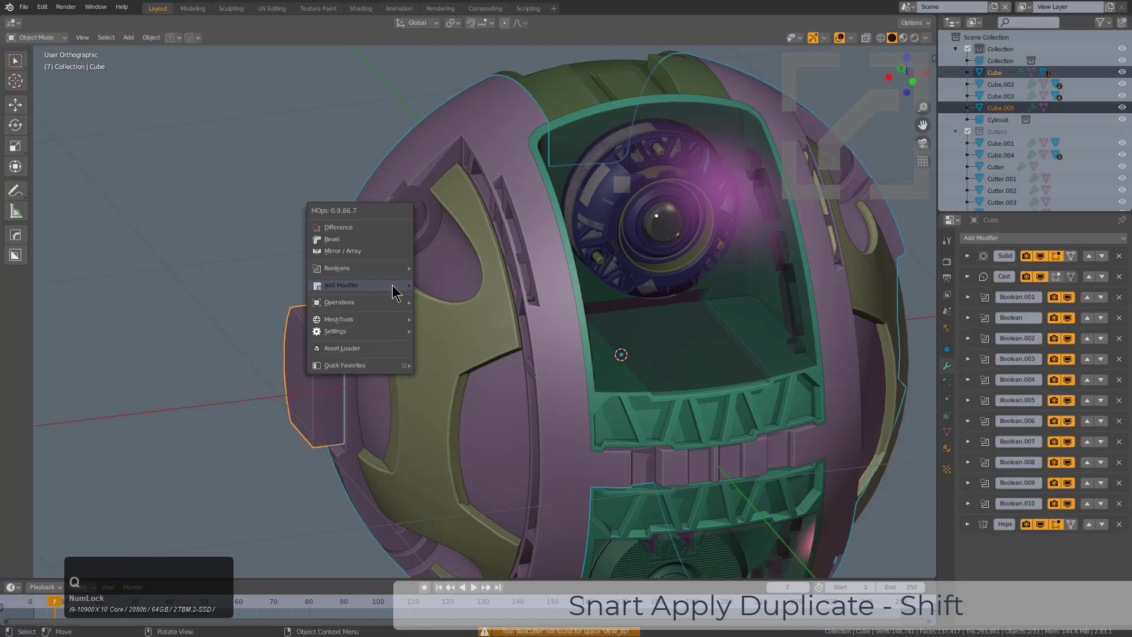
{"action": "left_click", "coordinate": [374, 235]}
{"action": "middle_click_drag", "start_coordinate": [412, 384], "coordinate": [502, 201]}
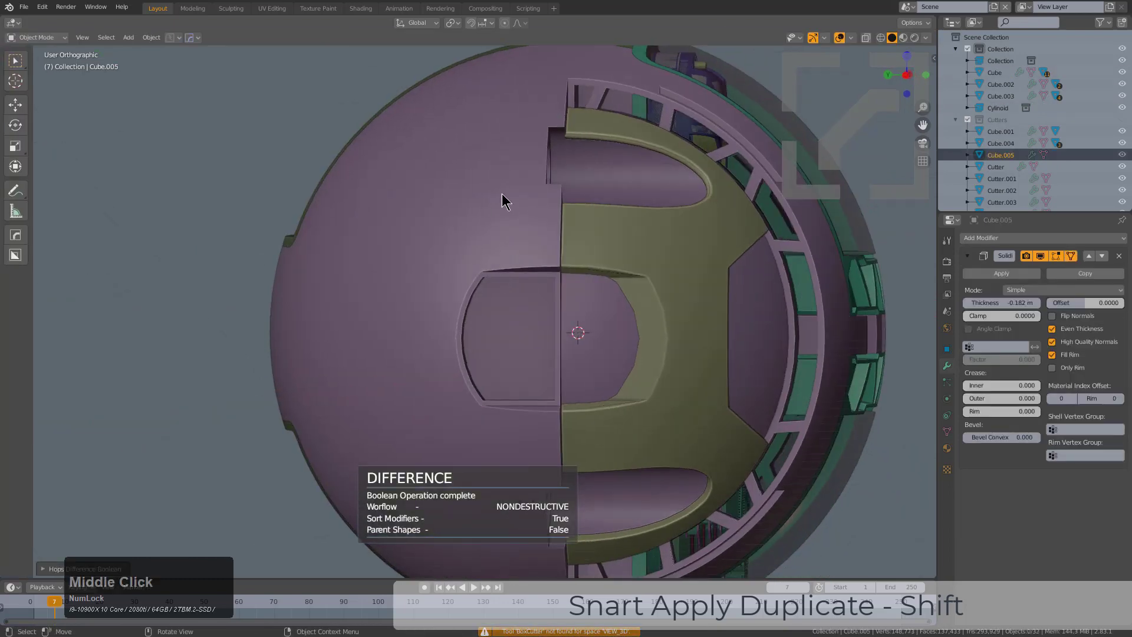
{"action": "mouse_move", "coordinate": [564, 400]}
{"action": "middle_mouse_down"}
{"action": "mouse_move", "coordinate": [572, 392]}
{"action": "mouse_move", "coordinate": [439, 298]}
{"action": "mouse_move", "coordinate": [529, 412]}
{"action": "mouse_move", "coordinate": [561, 396]}
{"action": "middle_mouse_up"}
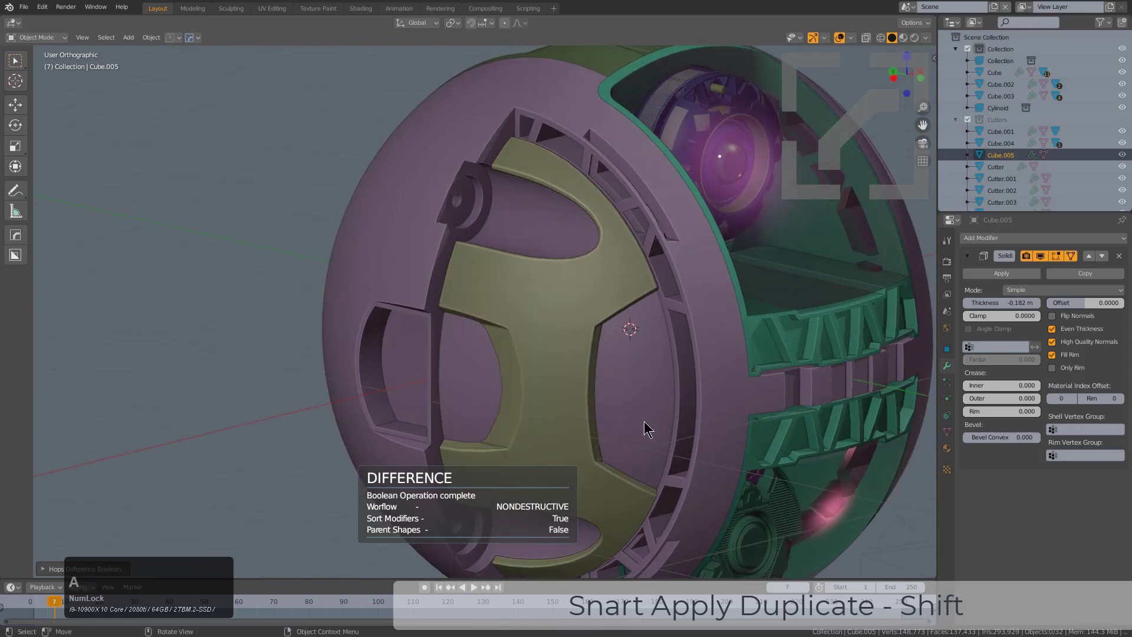
Select the main shell and make another Smart Apply duplicate of it for the central band between the green grilles.
{"action": "left_click", "coordinate": [681, 392]}
{"action": "middle_click_drag", "start_coordinate": [681, 392], "coordinate": [437, 352]}
{"action": "scroll", "coordinate": [395, 346], "scroll_direction": "up", "scroll_amount": 2}
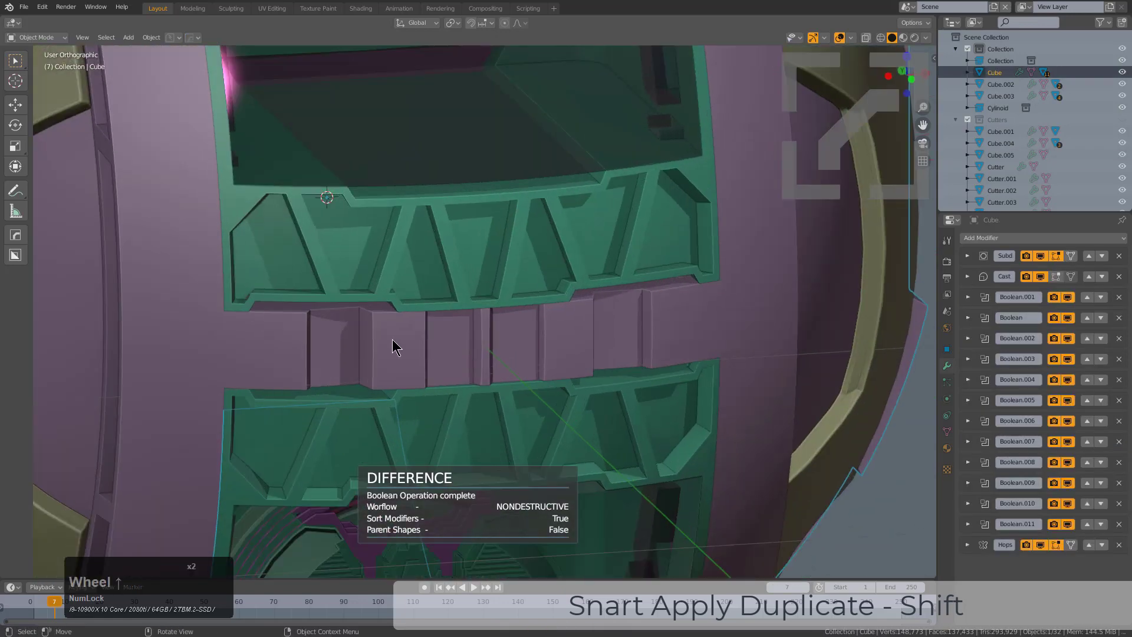
{"action": "key", "text": "q"}
{"action": "mouse_move", "coordinate": [493, 401]}
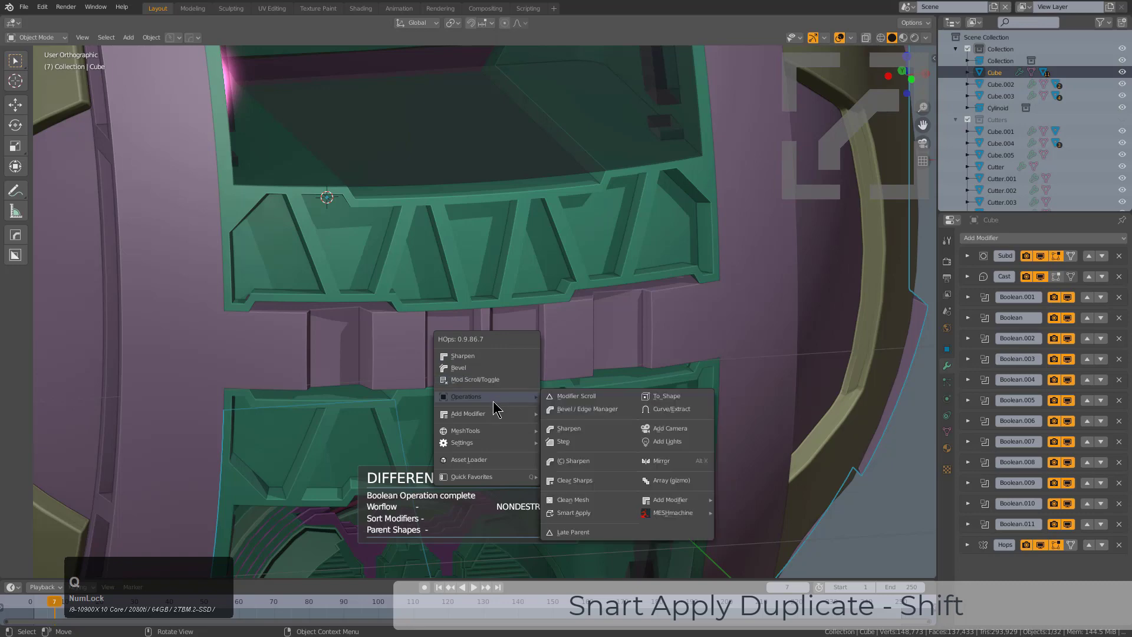
{"action": "left_click", "coordinate": [573, 512], "text": "shift"}
Sharpen the new duplicate at 30° and enter its mesh in face selection mode at the central band.
{"action": "middle_click_drag", "start_coordinate": [457, 391], "coordinate": [548, 358], "text": "shift"}
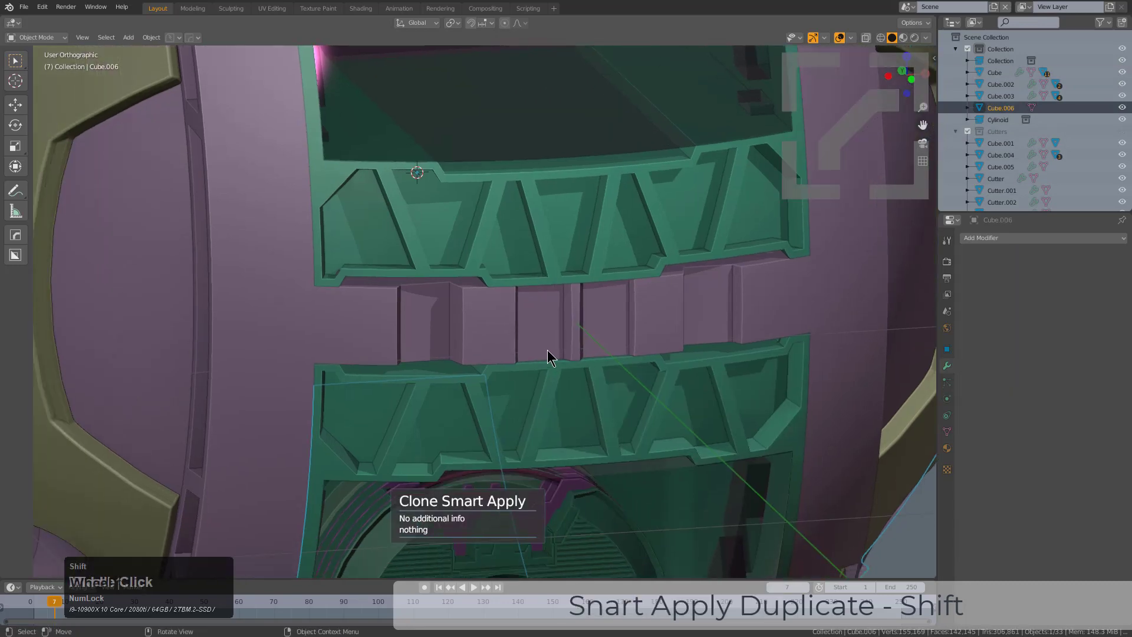
{"action": "scroll", "coordinate": [548, 350], "scroll_direction": "up", "scroll_amount": 2}
{"action": "key", "text": "Tab"}
{"action": "scroll", "coordinate": [507, 324], "scroll_direction": "up", "scroll_amount": 3}
{"action": "key", "text": "3"}
{"action": "left_click", "coordinate": [494, 287]}
{"action": "key", "text": "Tab"}
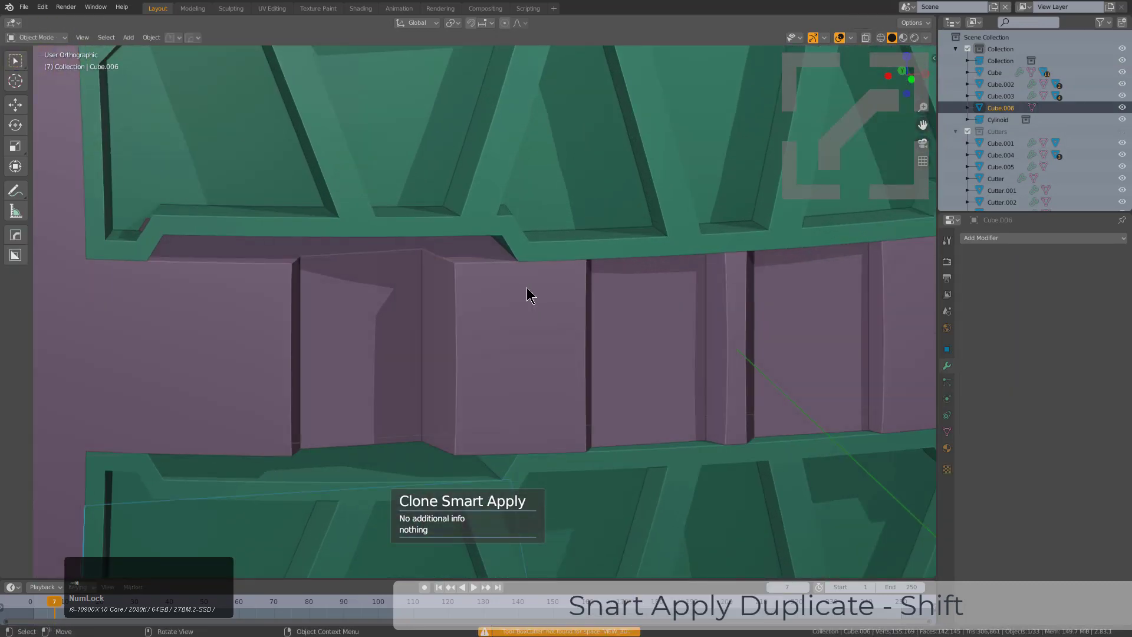
{"action": "key", "text": "q"}
{"action": "left_click", "coordinate": [515, 237]}
{"action": "key", "text": "Tab"}
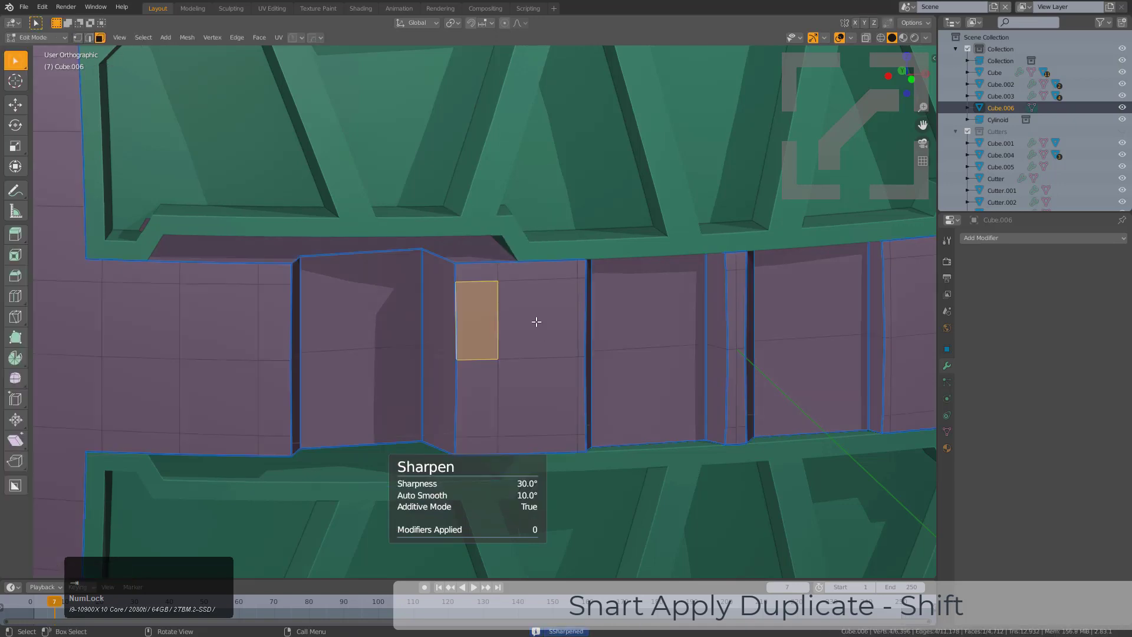
Select the linked faces of the raised band block, merge them into a single face and inset it.
{"action": "key", "text": "l"}
{"action": "scroll", "coordinate": [544, 315], "scroll_direction": "up", "scroll_amount": 2}
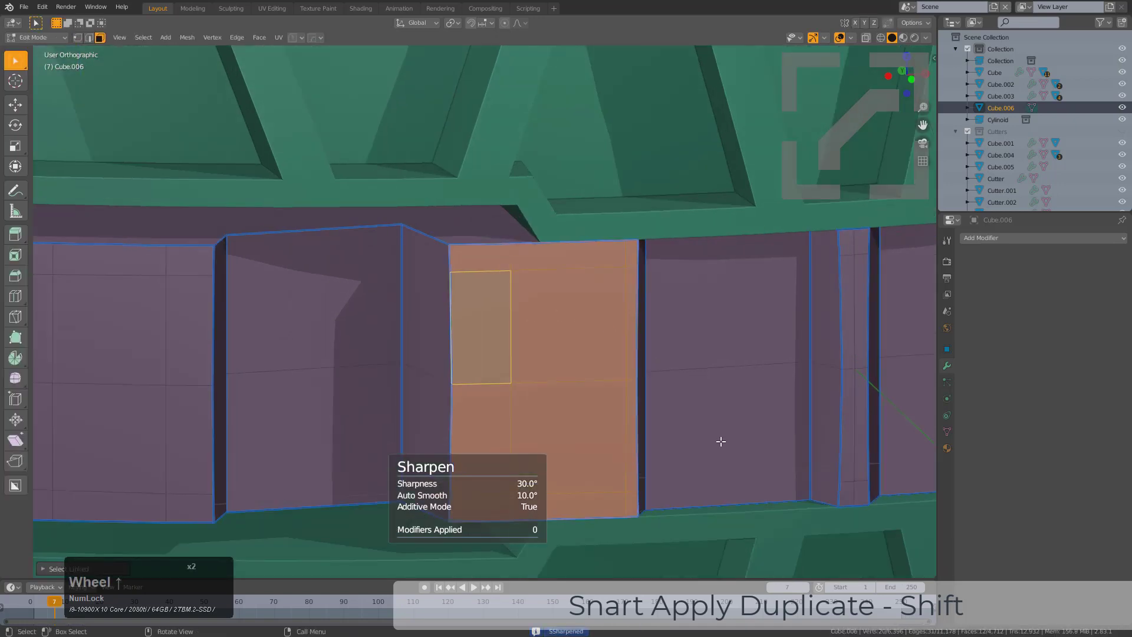
{"action": "key", "text": "f"}
{"action": "key", "text": "i"}
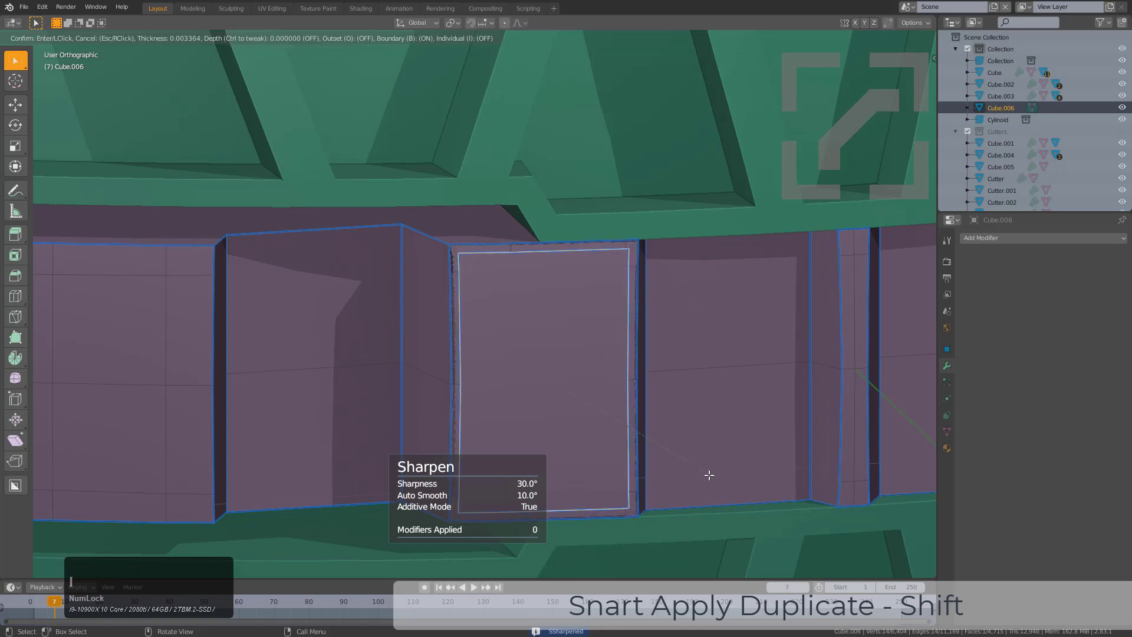
{"action": "left_click", "coordinate": [698, 470]}
Invert the selection and delete the rest of the duplicate, keeping only the inset band face.
{"action": "key", "text": "ctrl+i"}
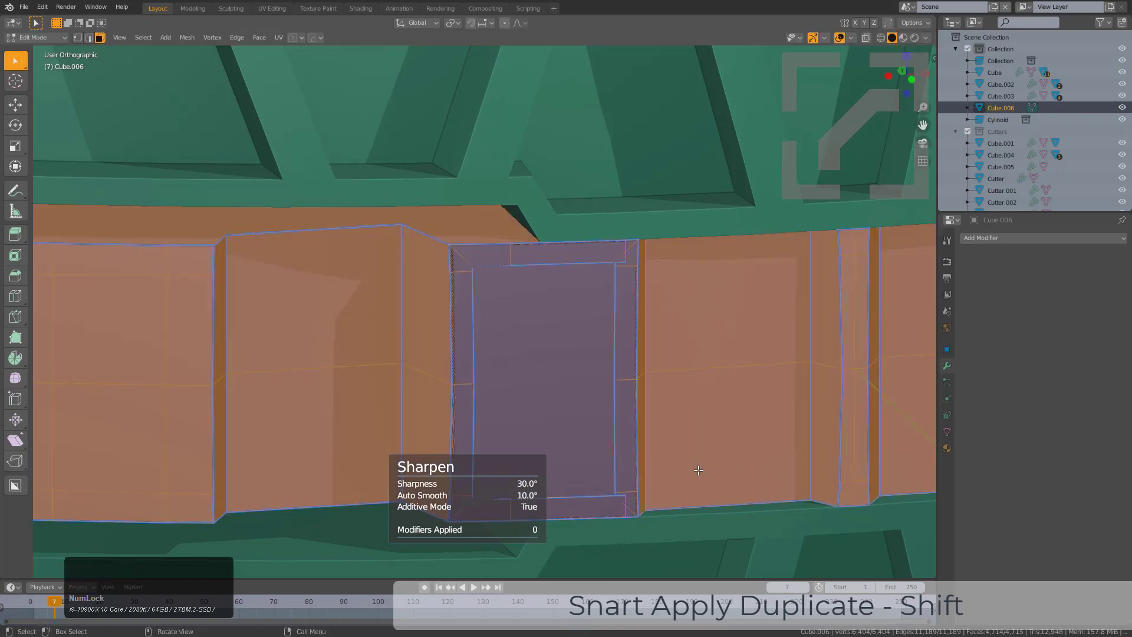
{"action": "key", "text": "x"}
{"action": "left_click", "coordinate": [698, 469]}
Dissolve the stray vertices at the corners of the remaining rectangular face and leave Edit Mode.
{"action": "key", "text": "1"}
{"action": "left_click", "coordinate": [622, 259]}
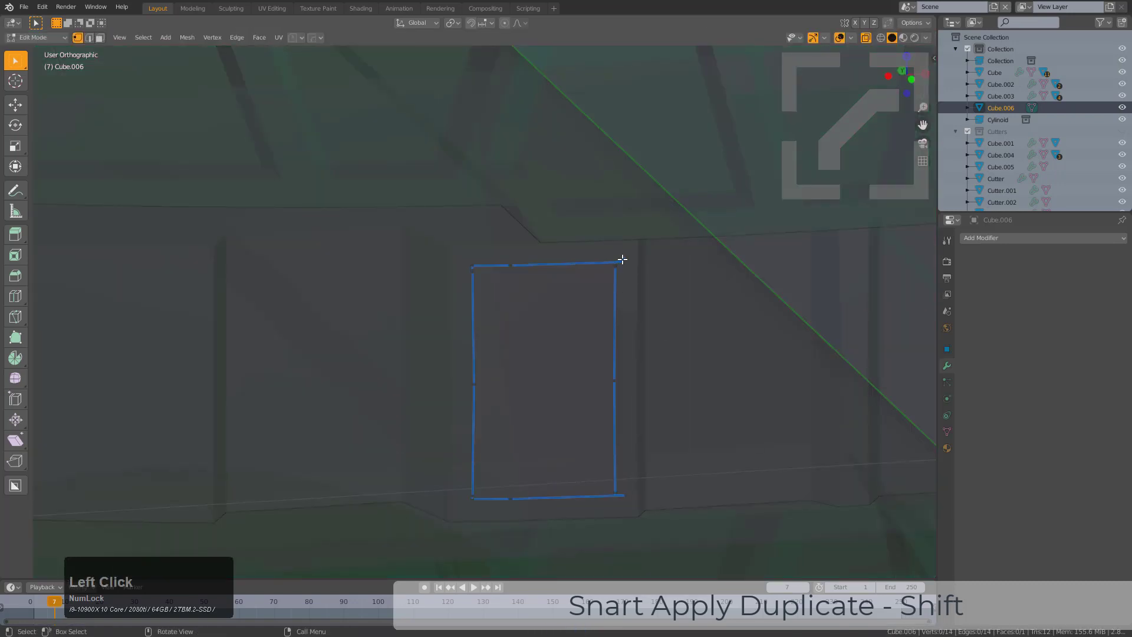
{"action": "left_click", "coordinate": [625, 495]}
{"action": "key", "text": "ctrl+x"}
{"action": "key", "text": "ctrl+x"}
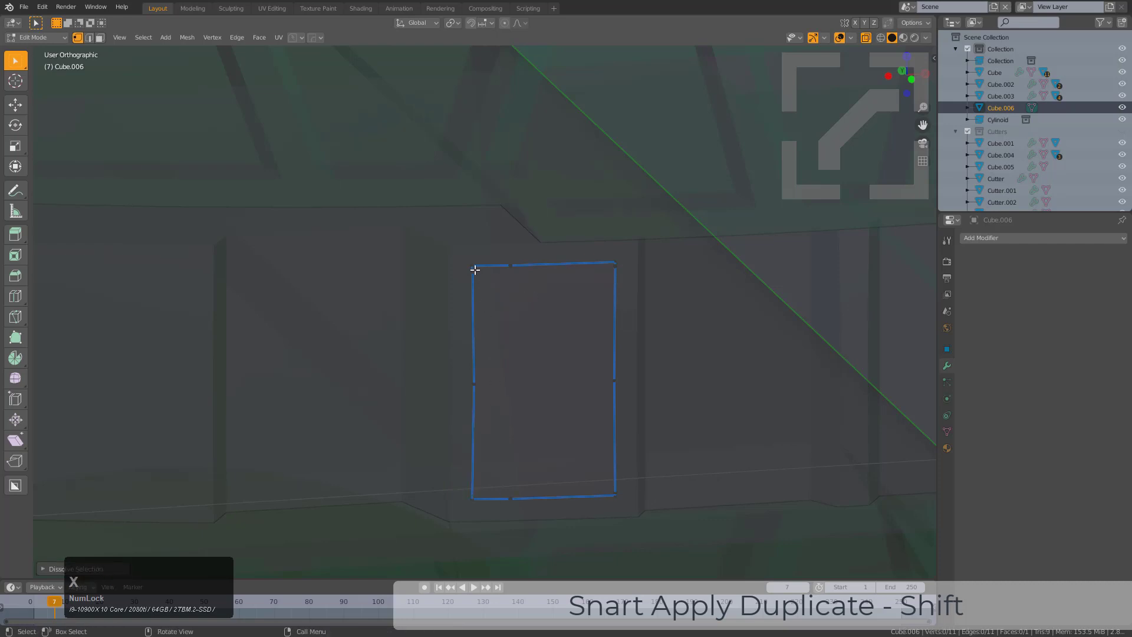
{"action": "key", "text": "Tab"}
Thicken the extracted band face by about 0.119 m with a Solidify modifier and turn off X-ray.
{"action": "scroll", "coordinate": [613, 405], "scroll_direction": "down", "scroll_amount": 3}
{"action": "middle_click_drag", "start_coordinate": [614, 404], "coordinate": [735, 434]}
{"action": "key", "text": "q"}
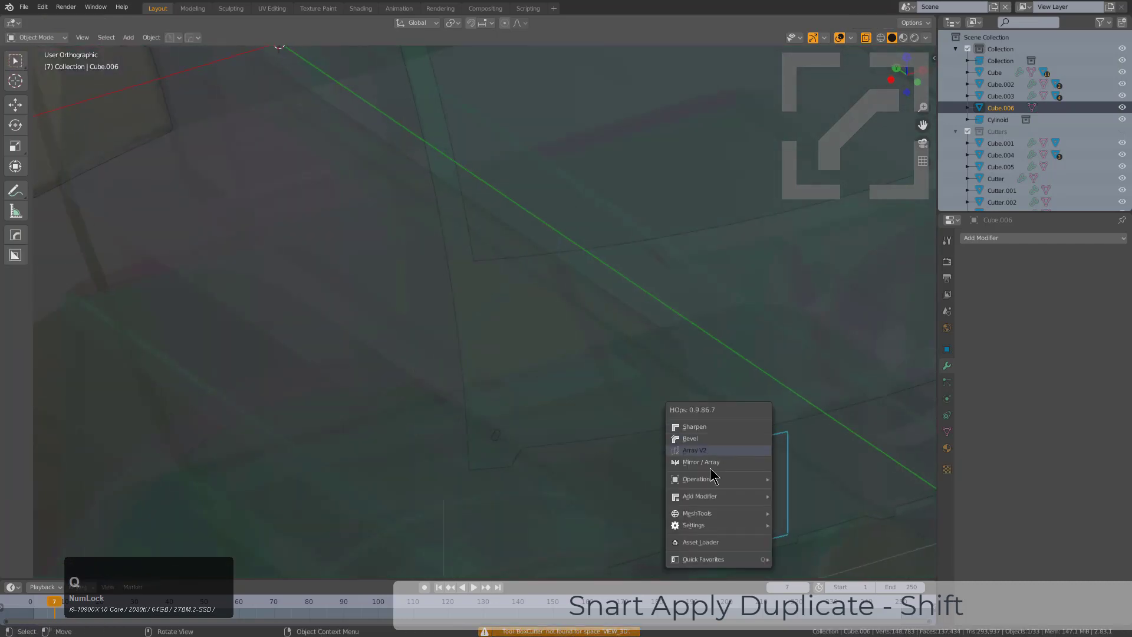
{"action": "mouse_move", "coordinate": [729, 505]}
{"action": "left_click", "coordinate": [813, 511]}
{"action": "left_click", "coordinate": [874, 523]}
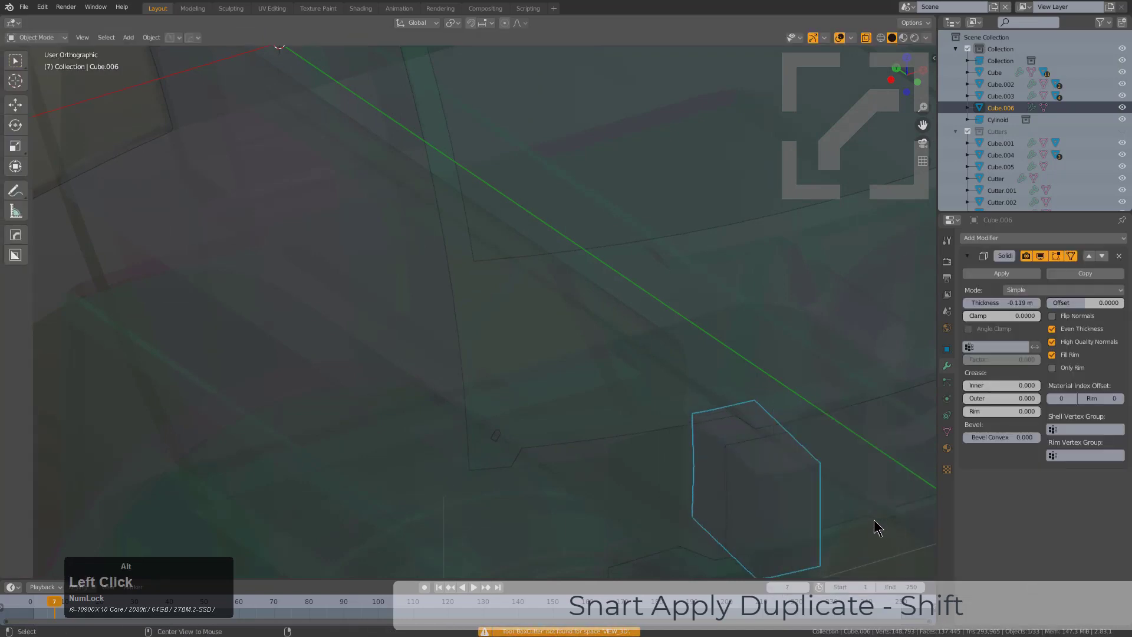
{"action": "key", "text": "alt+z"}
Cut the solidified band block out of the main shell with a HOps Difference boolean.
{"action": "scroll", "coordinate": [753, 424], "scroll_direction": "up", "scroll_amount": 5}
{"action": "left_click", "coordinate": [760, 409], "text": "shift"}
{"action": "key", "text": "q"}
{"action": "left_click", "coordinate": [725, 356]}
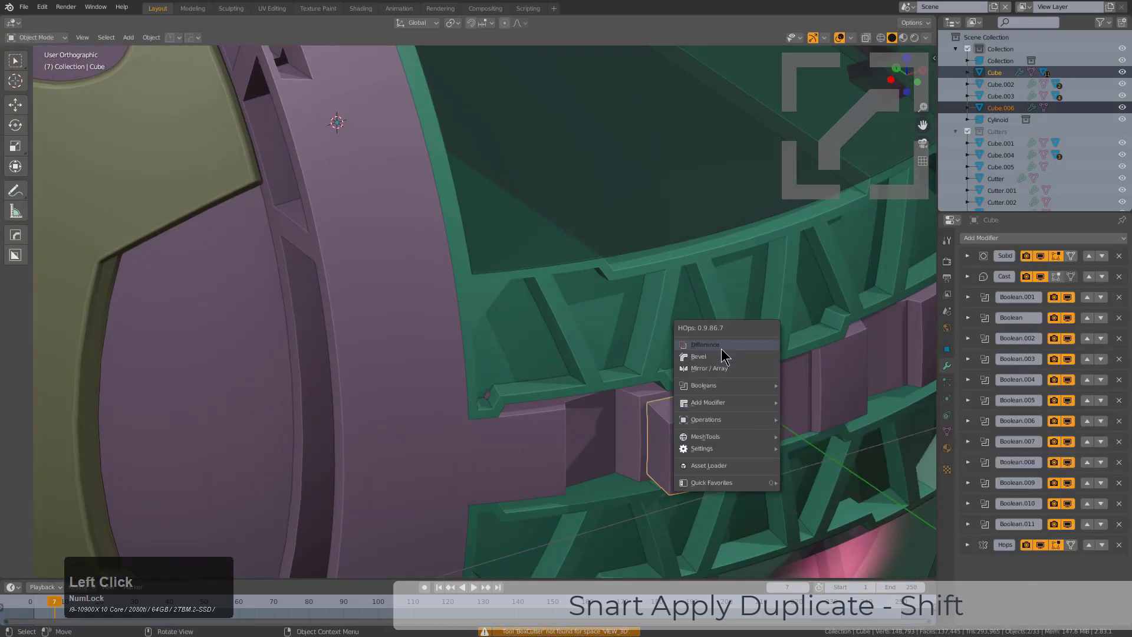
{"action": "scroll", "coordinate": [709, 366], "scroll_direction": "down", "scroll_amount": 2}
{"action": "scroll", "coordinate": [709, 366], "scroll_direction": "down", "scroll_amount": 3}
{"action": "mouse_move", "coordinate": [645, 434]}
{"action": "middle_mouse_down"}
{"action": "mouse_move", "coordinate": [560, 417]}
{"action": "mouse_move", "coordinate": [553, 401]}
{"action": "mouse_move", "coordinate": [639, 436]}
{"action": "middle_mouse_up"}
Select the main shell and step through its modifier stack with Modifier Scroll, starting from the unmodified mesh.
{"action": "scroll", "coordinate": [543, 354], "scroll_direction": "up", "scroll_amount": 2}
{"action": "left_click", "coordinate": [542, 353]}
{"action": "scroll", "coordinate": [542, 353], "scroll_direction": "down", "scroll_amount": 3}
{"action": "middle_click_drag", "start_coordinate": [542, 354], "coordinate": [563, 392]}
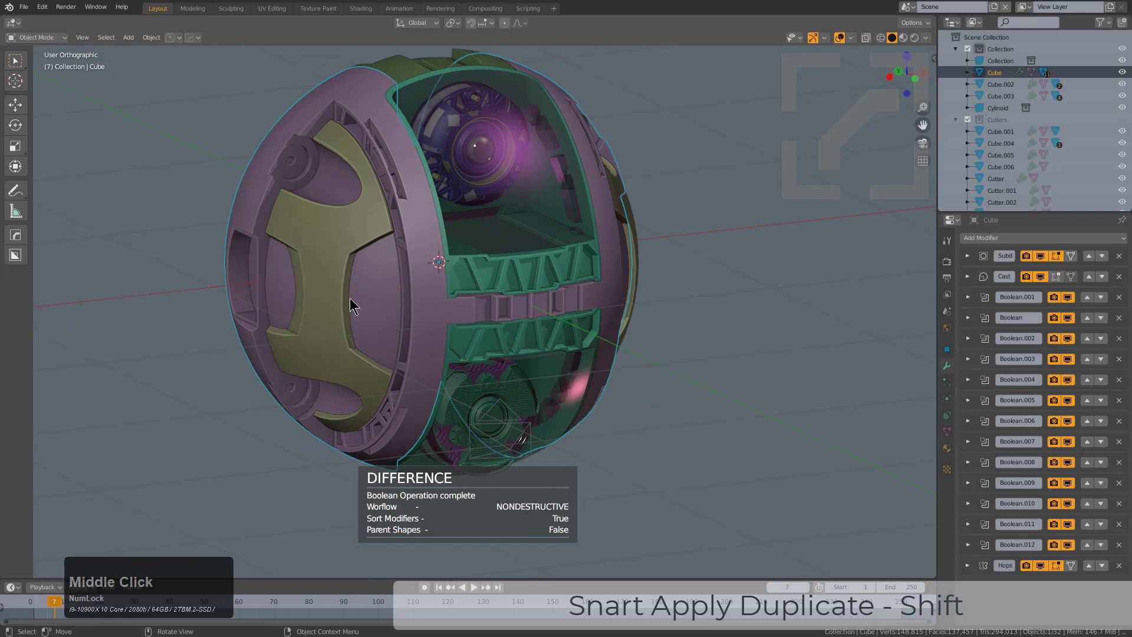
{"action": "key", "text": "q"}
{"action": "left_click", "coordinate": [532, 350], "text": "shift"}
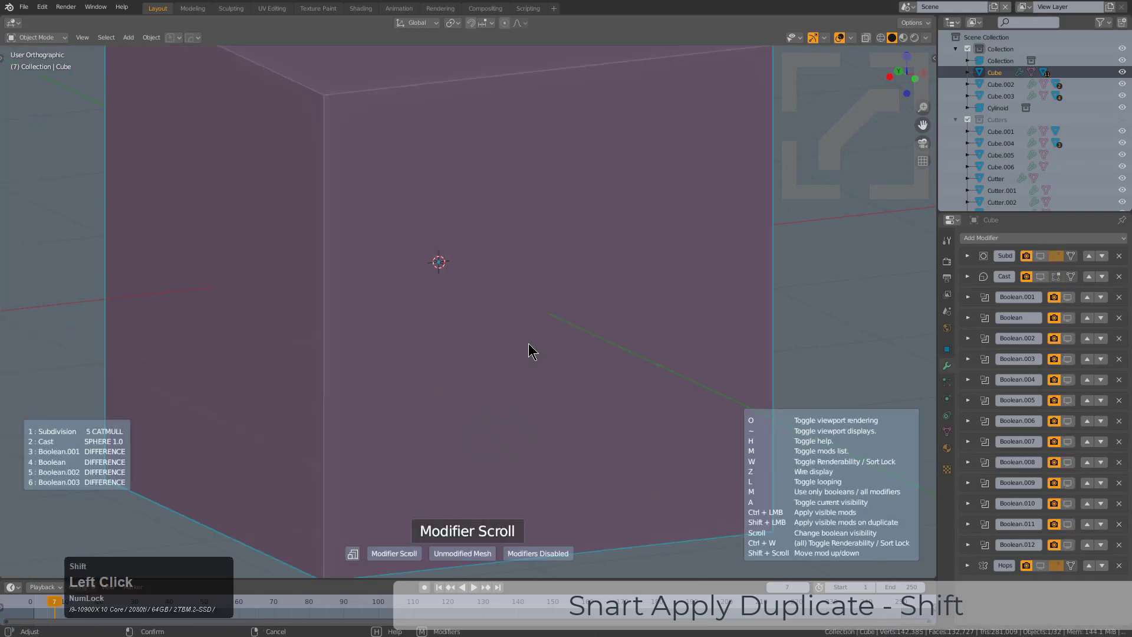
{"action": "scroll", "coordinate": [532, 351], "scroll_direction": "up", "scroll_amount": 16}
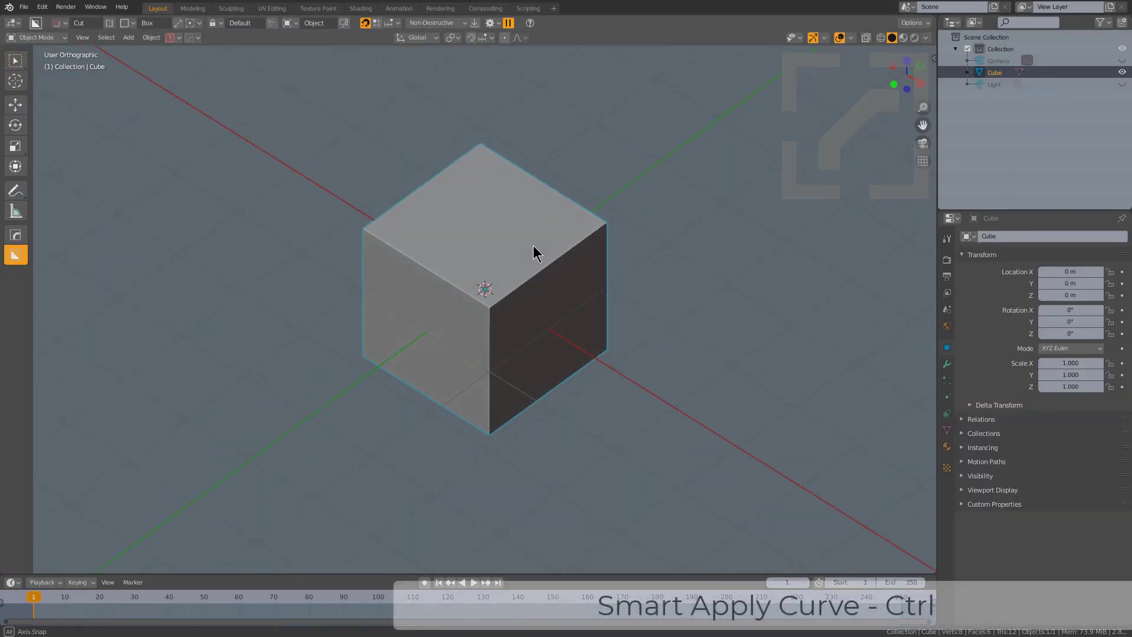
In the new scene, delete the default cube and add a mesh plane.
{"action": "scroll", "coordinate": [533, 245], "scroll_direction": "up", "scroll_amount": 1}
{"action": "middle_click_drag", "start_coordinate": [533, 241], "coordinate": [518, 239]}
{"action": "key", "text": "x"}
{"action": "left_click", "coordinate": [518, 239]}
{"action": "key", "text": "shift+a"}
{"action": "left_click", "coordinate": [561, 262]}
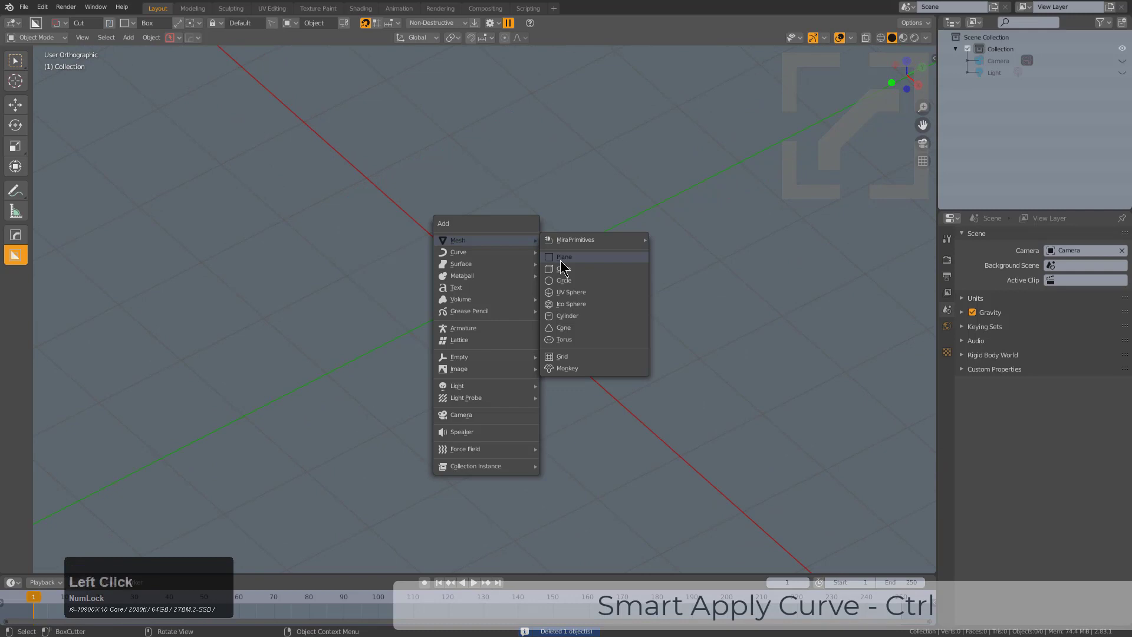
Round the plane's corners with a HOps 2D bevel of 13 segments and a width of about 0.505.
{"action": "key", "text": "q"}
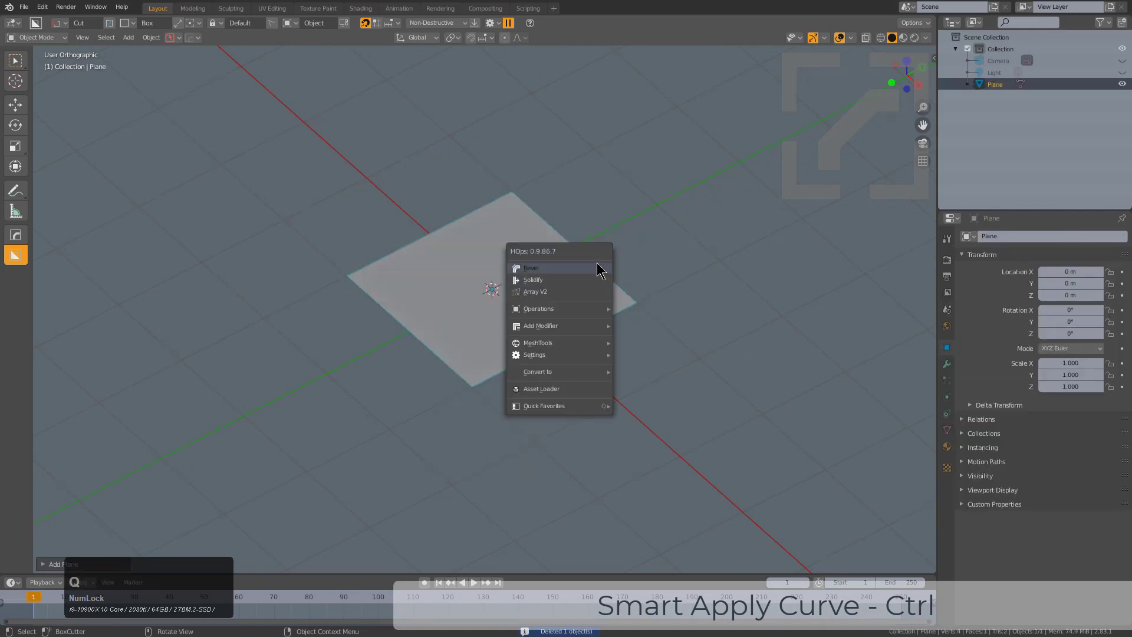
{"action": "left_click", "coordinate": [557, 267]}
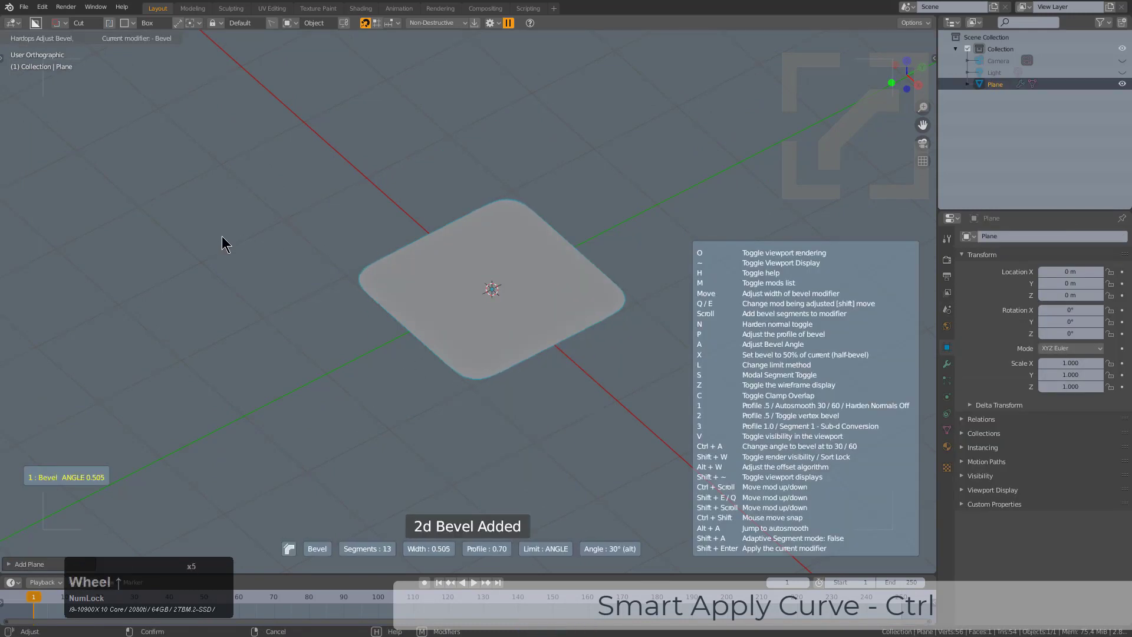
{"action": "left_click", "coordinate": [263, 272]}
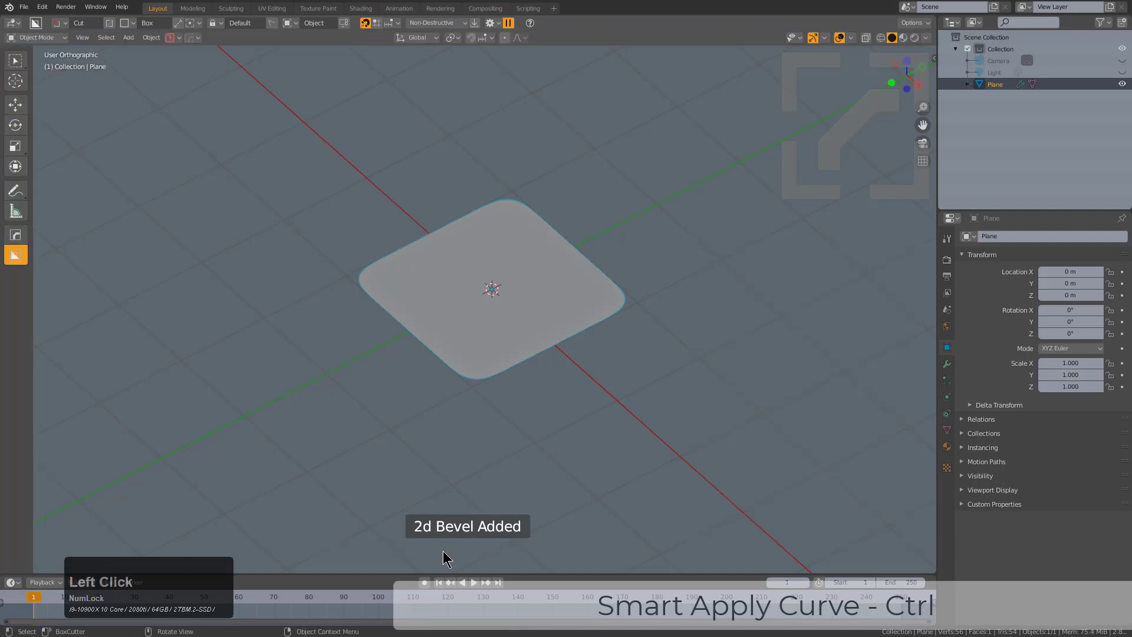
Convert the rounded plane to a curve with Smart Apply's curve option, with smooth shading and a width of about 0.233.
{"action": "middle_click_drag", "start_coordinate": [586, 323], "coordinate": [619, 346]}
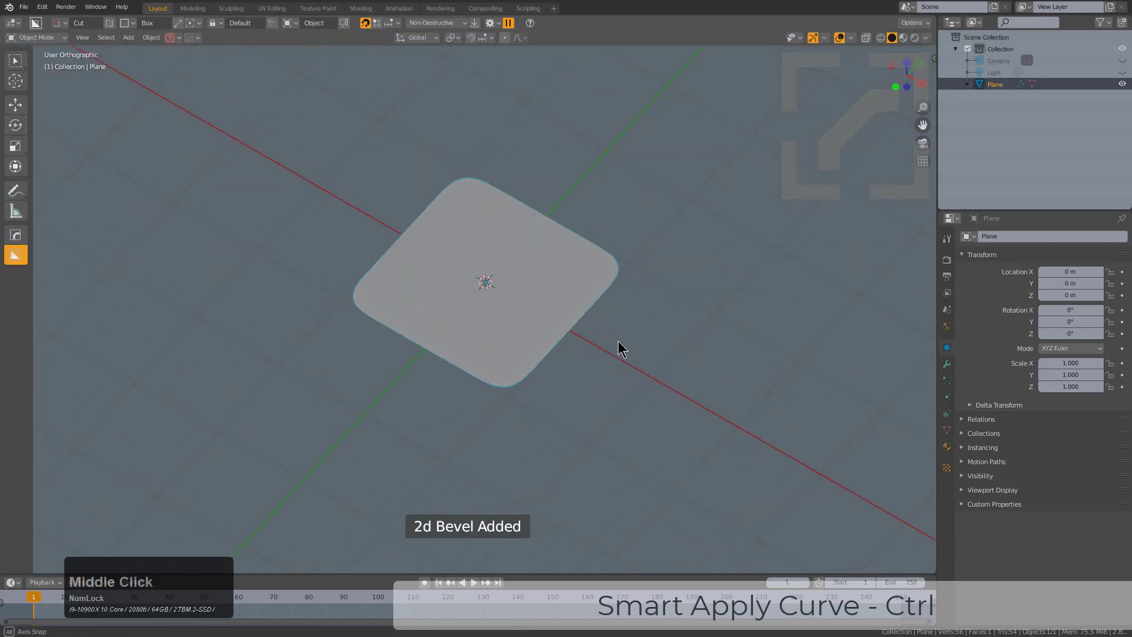
{"action": "key", "text": "q"}
{"action": "mouse_move", "coordinate": [603, 348]}
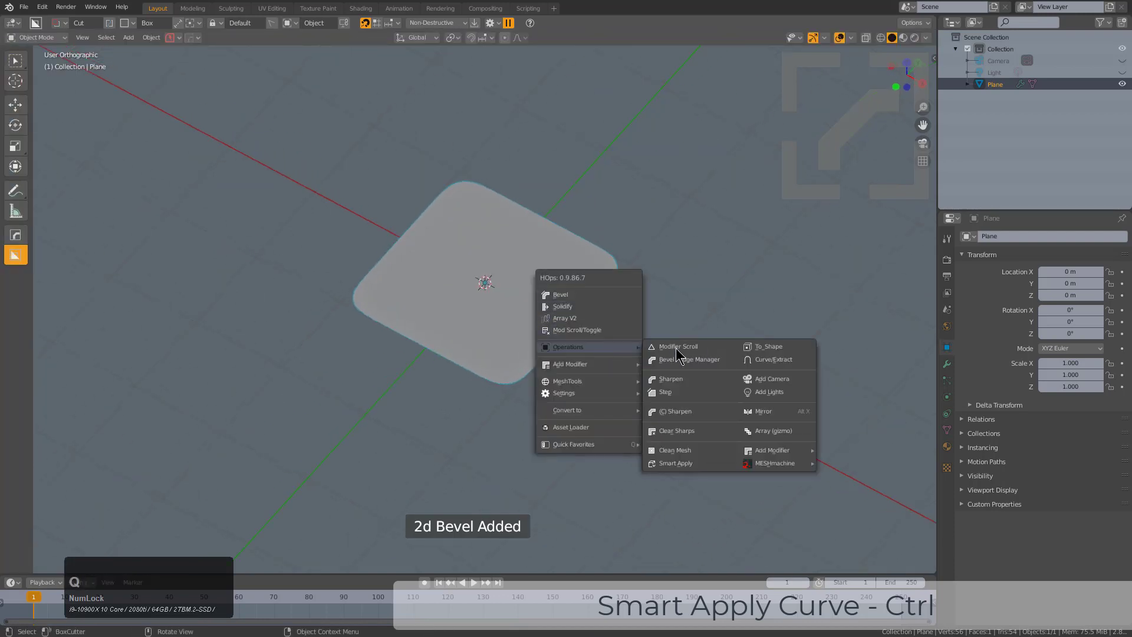
{"action": "left_click", "coordinate": [685, 464], "text": "ctrl"}
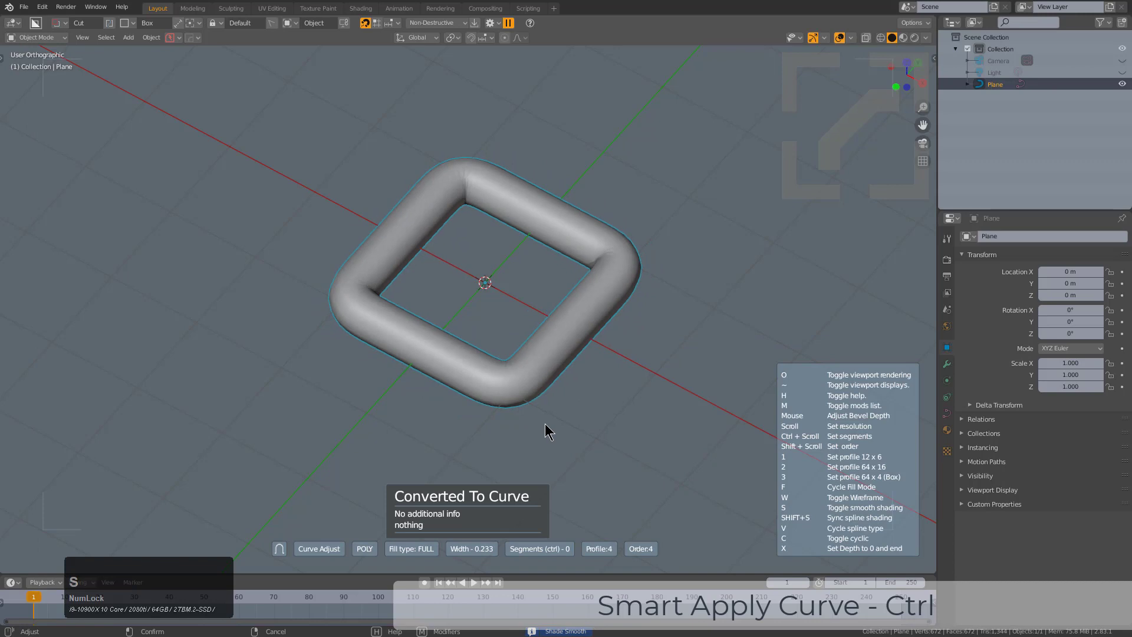
{"action": "left_click", "coordinate": [463, 346]}
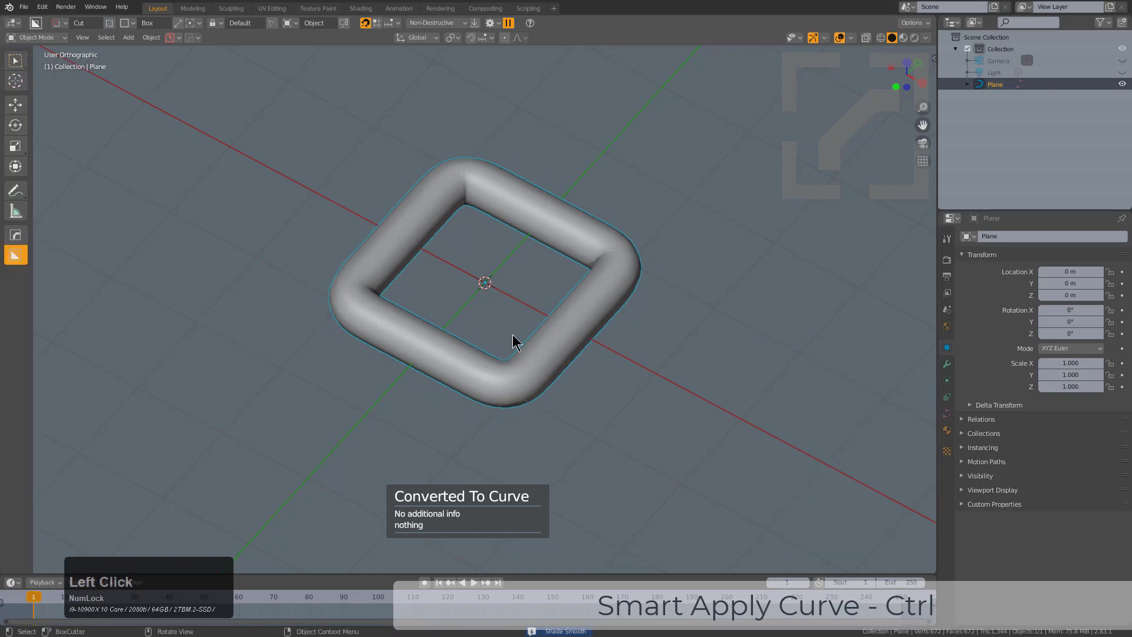
Add a mesh cube and round its upper front edge with a 10-segment bevel.
{"action": "middle_click_drag", "start_coordinate": [513, 342], "coordinate": [537, 268]}
{"action": "key", "text": "shift+a"}
{"action": "mouse_move", "coordinate": [553, 270]}
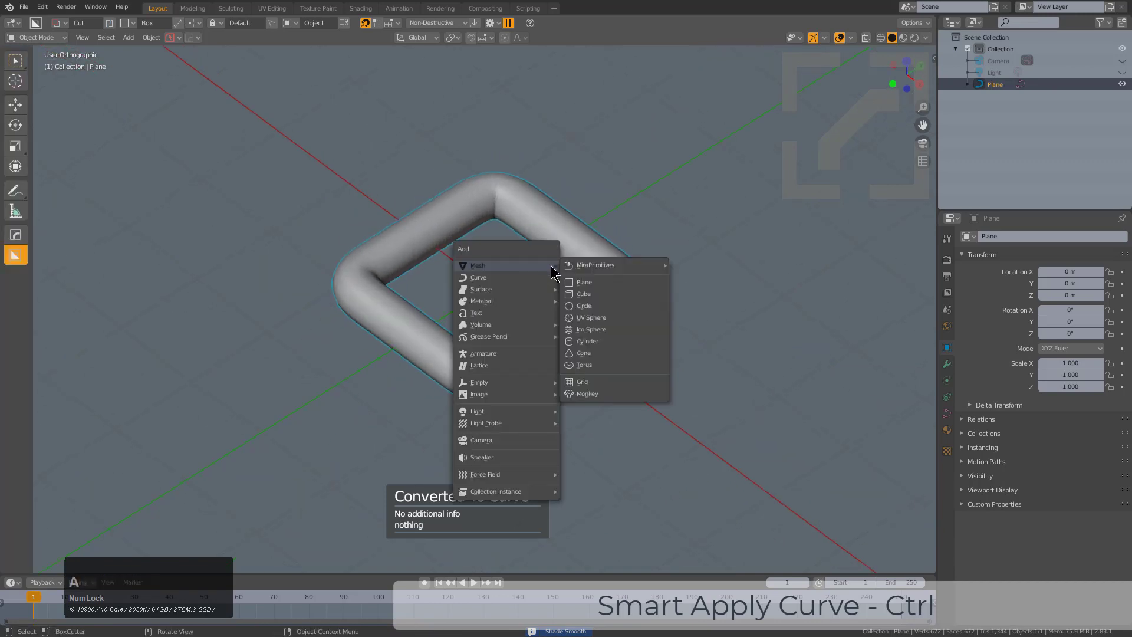
{"action": "left_click", "coordinate": [592, 293]}
{"action": "key", "text": "Tab"}
{"action": "key", "text": "2"}
{"action": "left_click", "coordinate": [545, 336]}
{"action": "key", "text": "ctrl+b"}
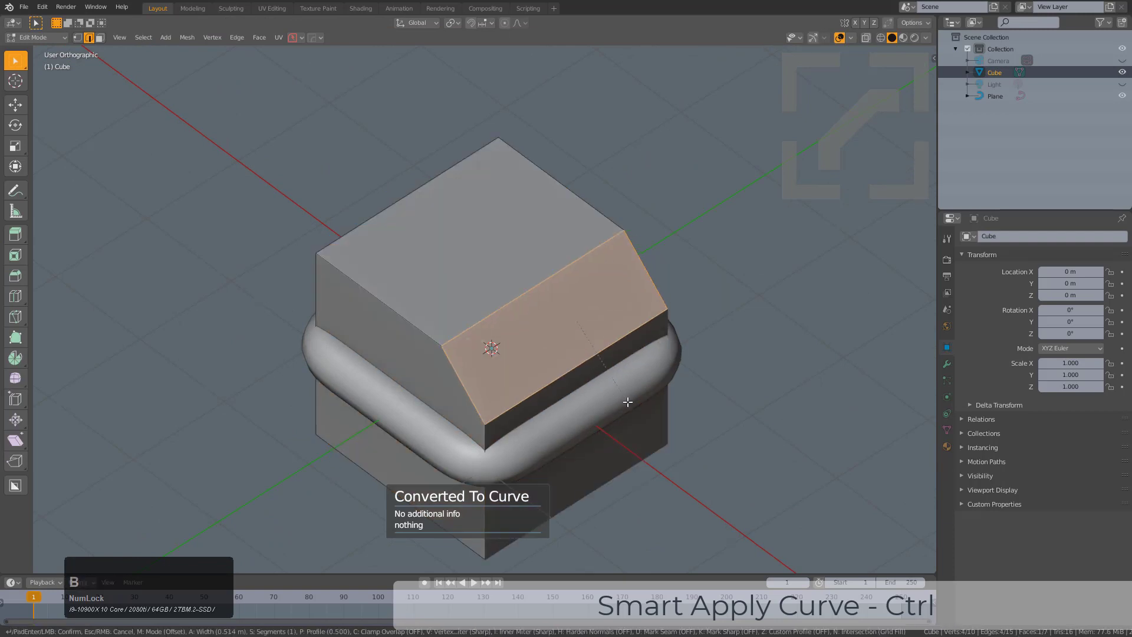
{"action": "scroll", "coordinate": [628, 402], "scroll_direction": "up", "scroll_amount": 8}
{"action": "left_click", "coordinate": [626, 443]}
Extract the cube's side edge path over the rounded bevel as a curve, smooth-shaded with a width of about 0.265.
{"action": "left_click", "coordinate": [497, 534]}
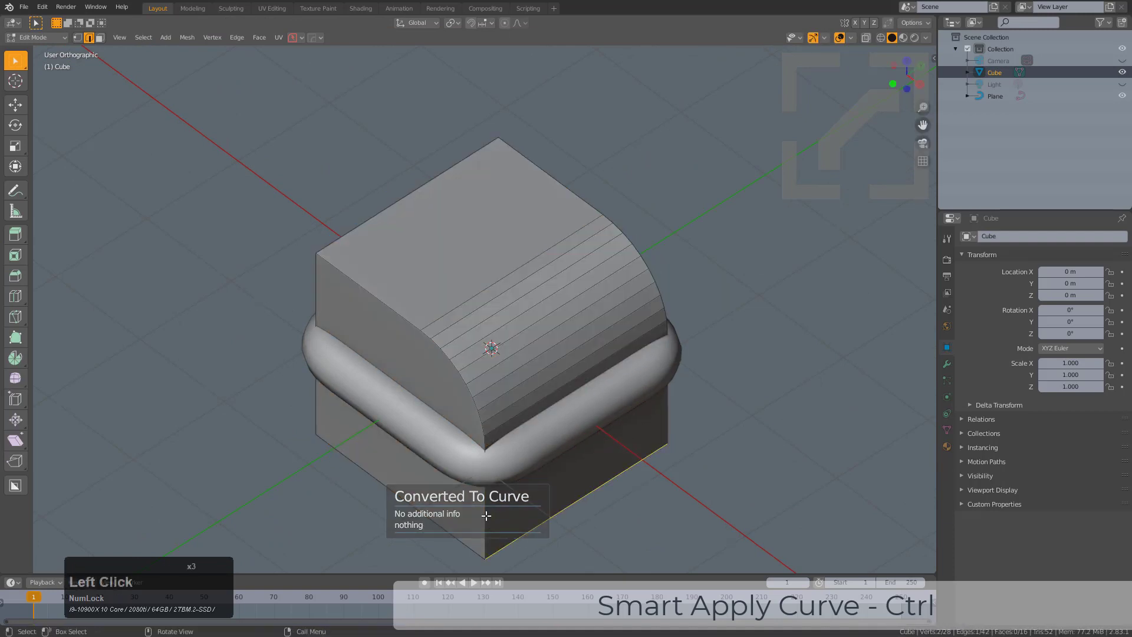
{"action": "left_click", "coordinate": [367, 291], "text": "ctrl"}
{"action": "key", "text": "q"}
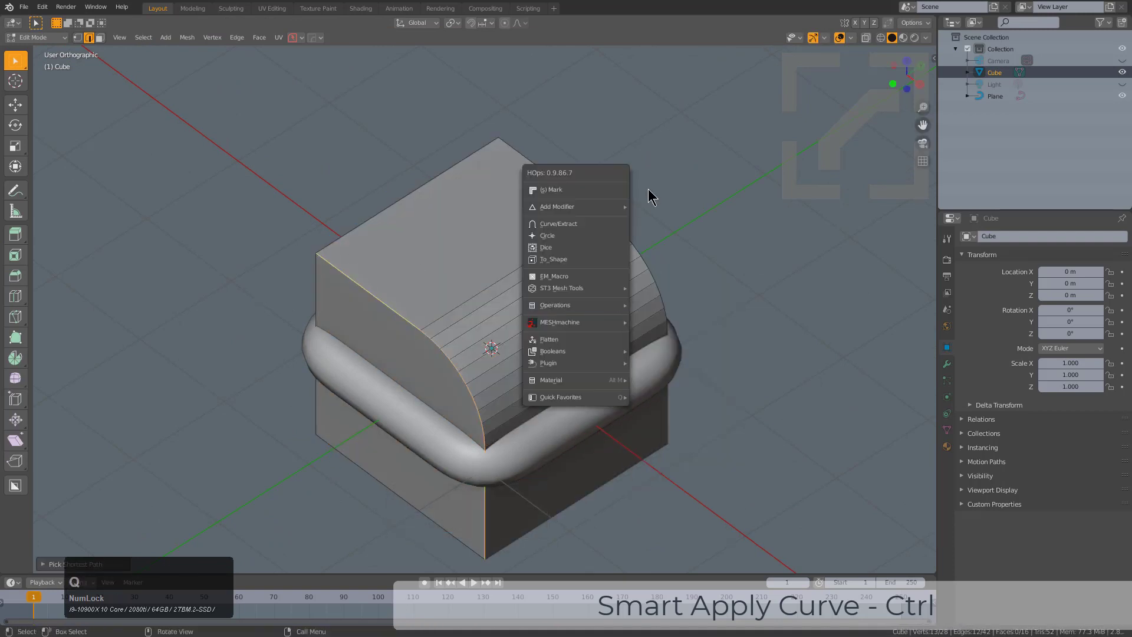
{"action": "key", "text": "q"}
{"action": "left_click", "coordinate": [529, 196]}
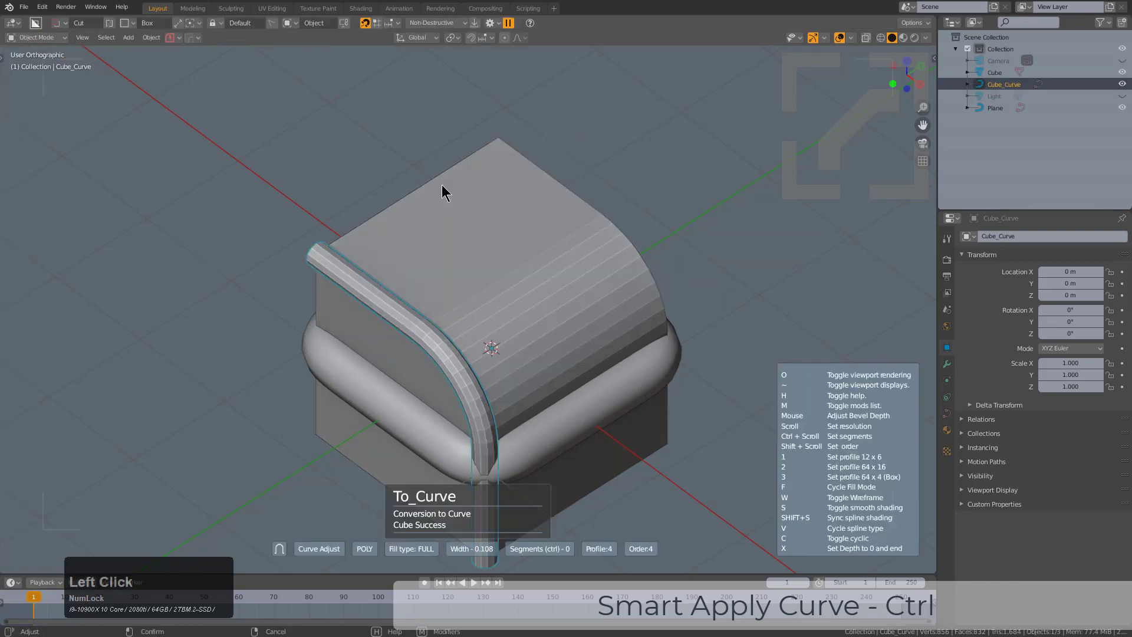
{"action": "key", "text": "Tab"}
{"action": "key", "text": "q"}
{"action": "left_click", "coordinate": [574, 329]}
{"action": "key", "text": "s"}
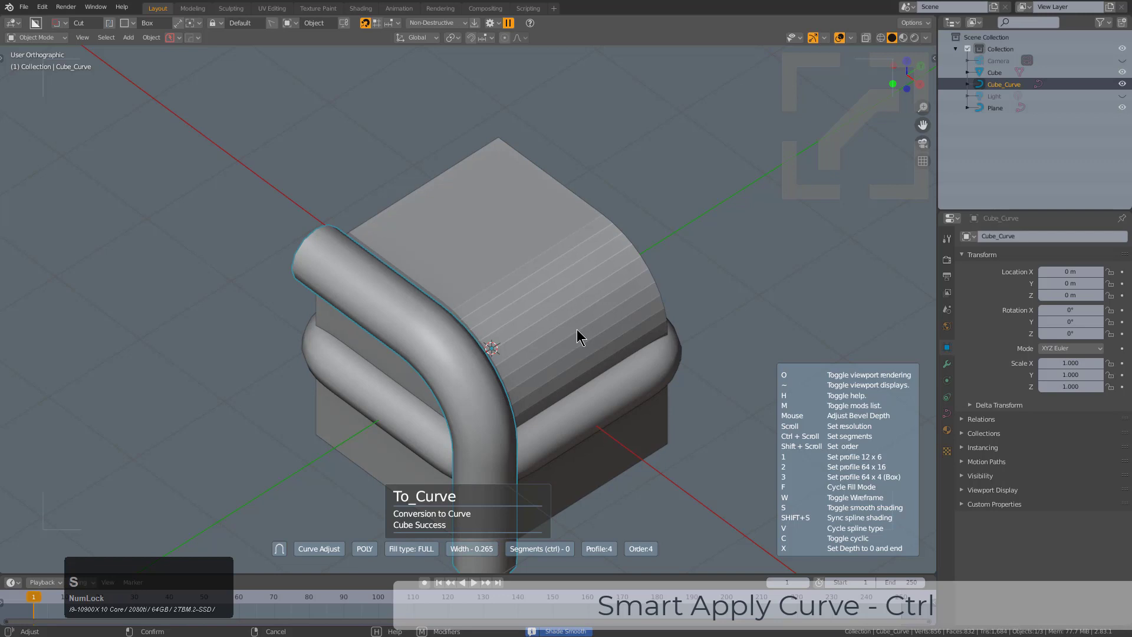
{"action": "left_click", "coordinate": [594, 325]}
Delete the cube, its extracted curve and the plane curve from the scene.
{"action": "middle_click_drag", "start_coordinate": [503, 359], "coordinate": [628, 341]}
{"action": "left_click", "coordinate": [571, 406]}
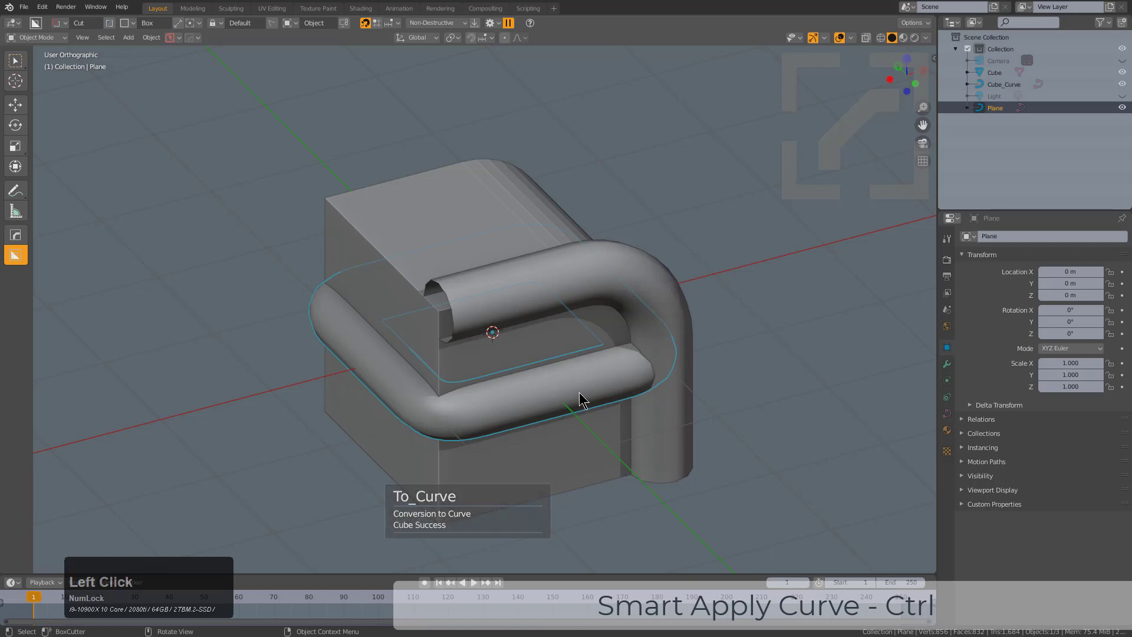
{"action": "middle_click_drag", "start_coordinate": [578, 391], "coordinate": [612, 379]}
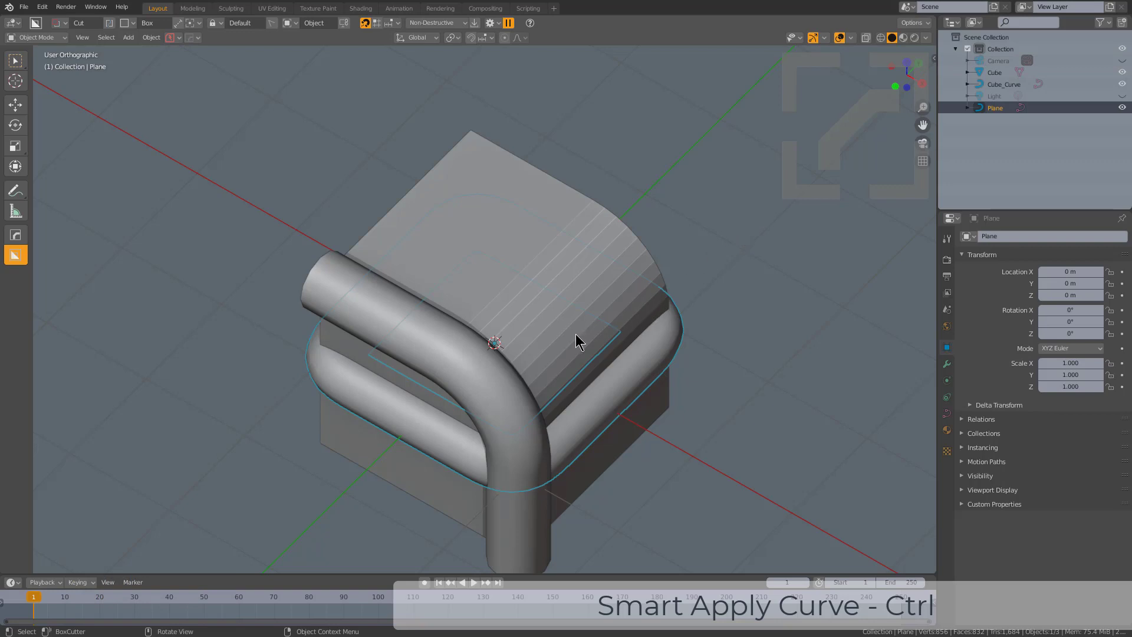
{"action": "middle_click_drag", "start_coordinate": [575, 333], "coordinate": [551, 313]}
{"action": "key", "text": "a"}
{"action": "key", "text": "x"}
{"action": "left_click", "coordinate": [542, 299]}
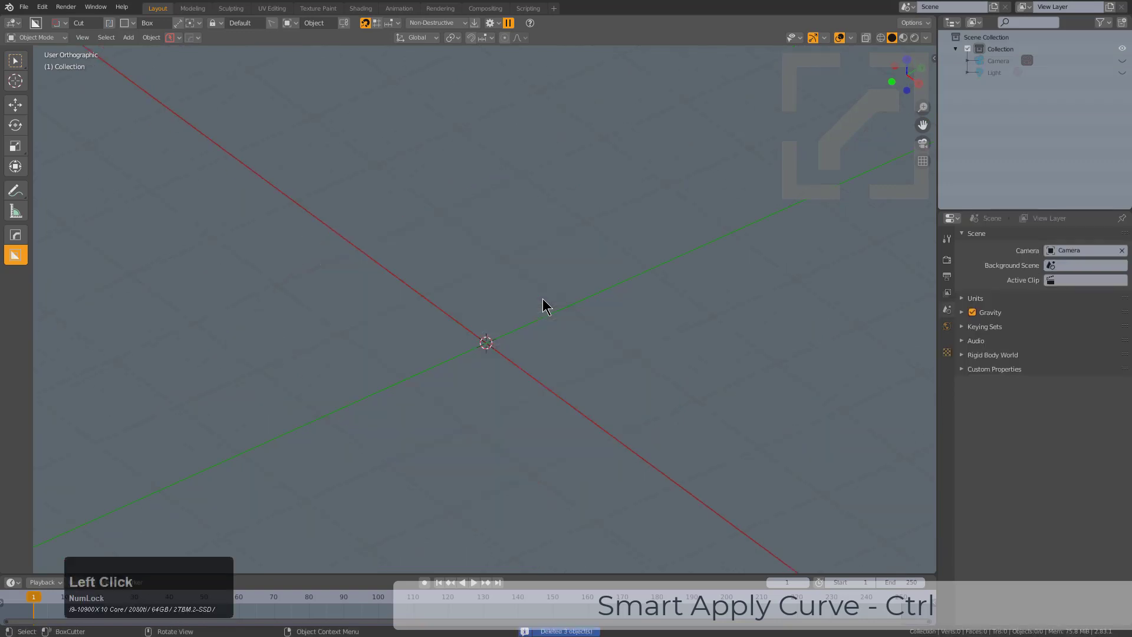
Add a mesh plane and extrude its face straight up along Z to form a box.
{"action": "key", "text": "shift+a"}
{"action": "mouse_move", "coordinate": [542, 299]}
{"action": "left_click", "coordinate": [588, 316]}
{"action": "key", "text": "Tab"}
{"action": "key", "text": "3"}
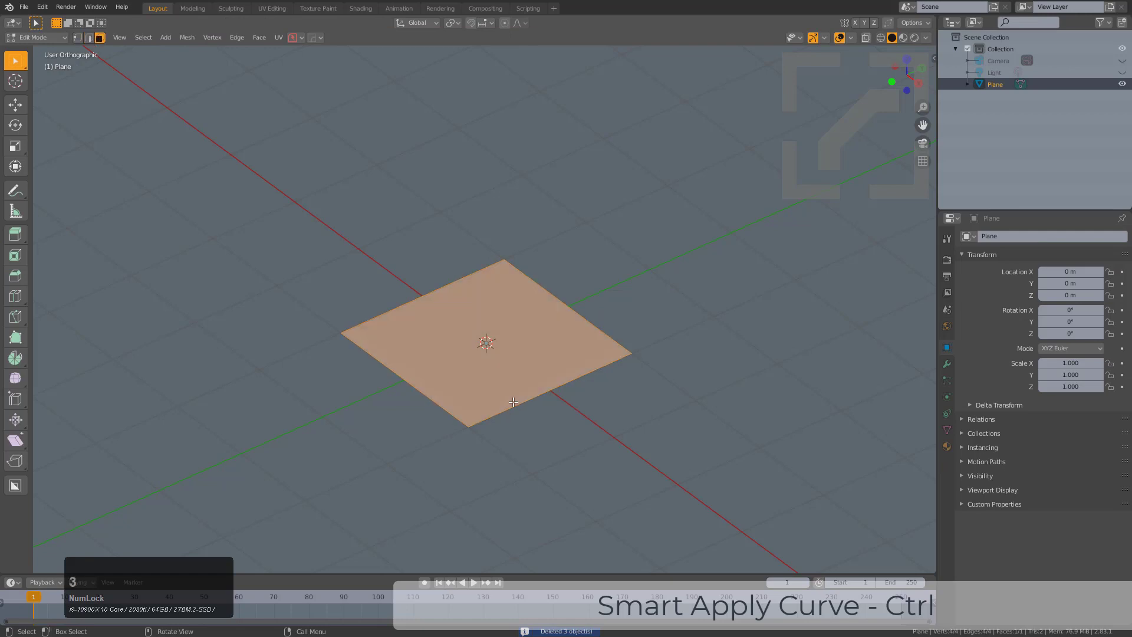
{"action": "key", "text": "e"}
{"action": "right_click", "coordinate": [587, 422]}
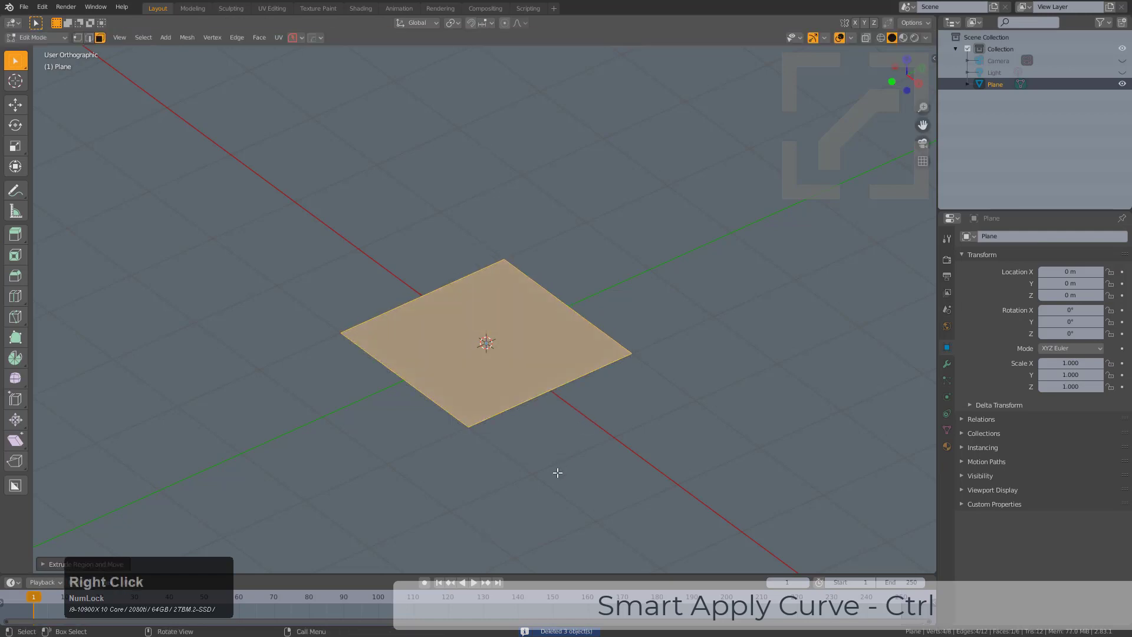
{"action": "key", "text": "g"}
{"action": "key", "text": "z"}
{"action": "left_click", "coordinate": [565, 272]}
Delete three of the box's side faces, keeping the upper face, the lower face and one connecting wall.
{"action": "middle_click_drag", "start_coordinate": [565, 272], "coordinate": [504, 353]}
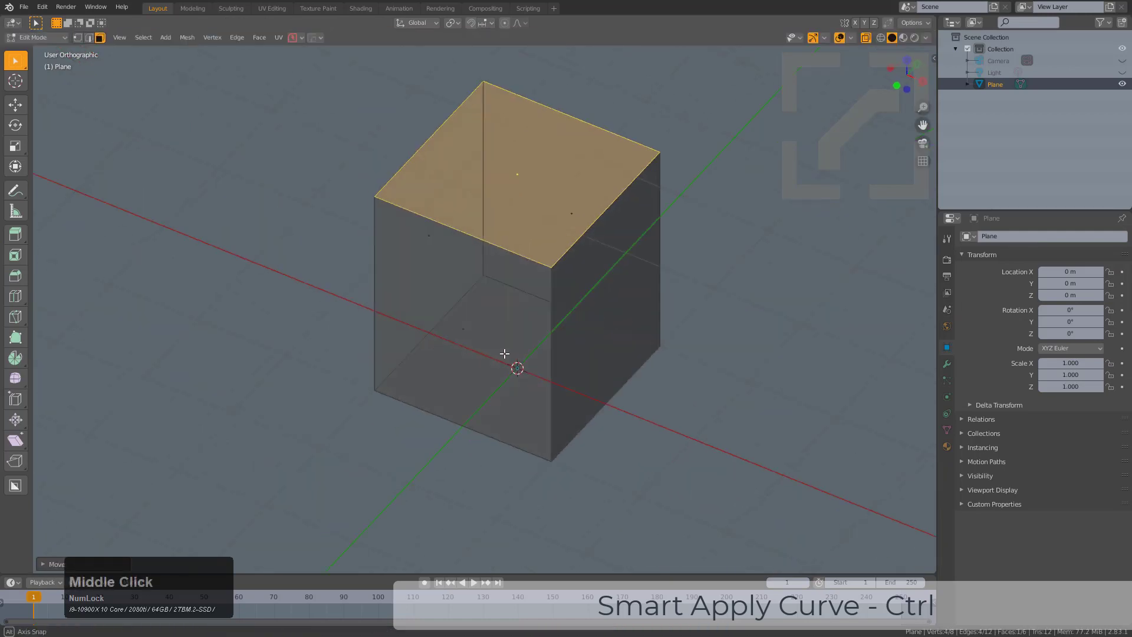
{"action": "left_click", "coordinate": [486, 324]}
{"action": "left_click", "coordinate": [435, 248], "text": "shift"}
{"action": "left_click", "coordinate": [599, 229], "text": "shift"}
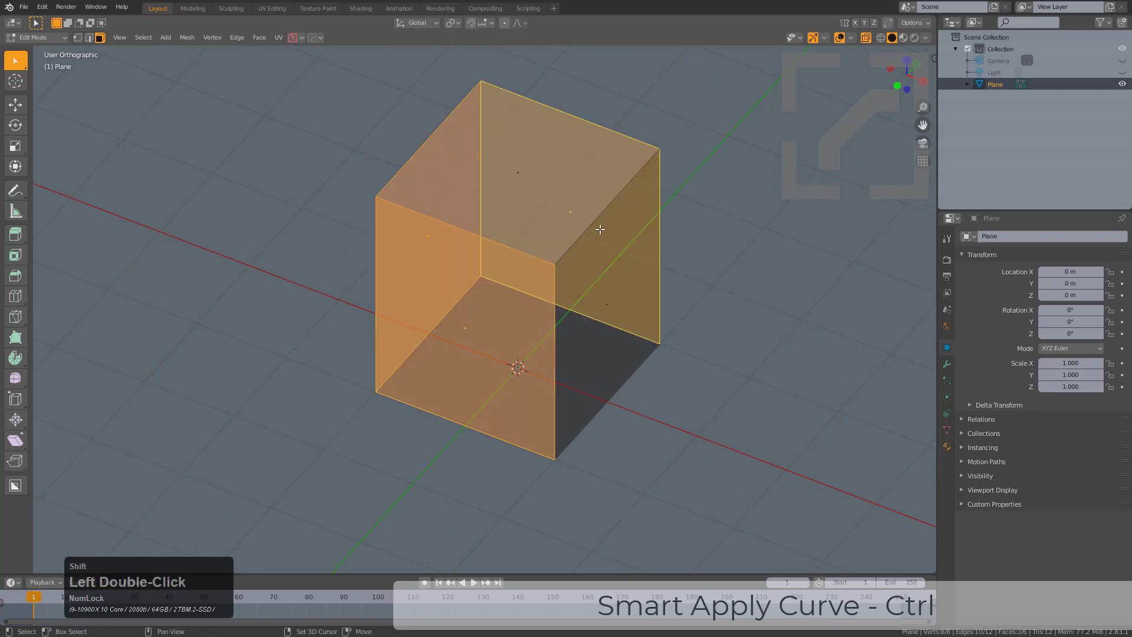
{"action": "key", "text": "x"}
{"action": "left_click", "coordinate": [599, 233]}
{"action": "key", "text": "alt+z"}
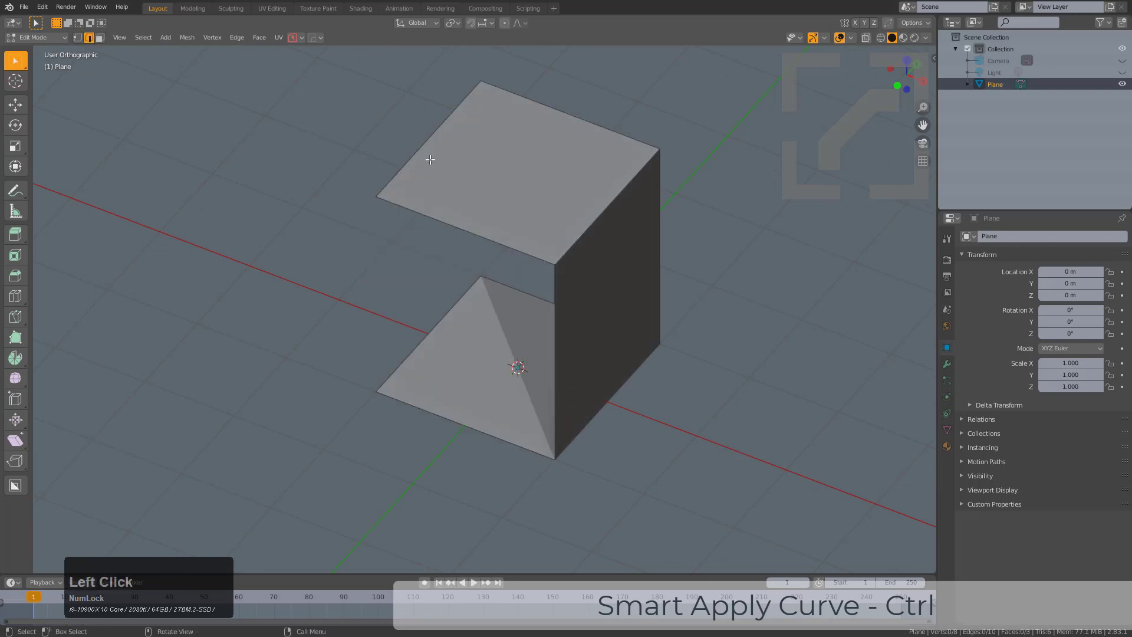
Round the open corners of the upper and lower faces with a 10-segment vertex bevel and bevel the connecting wall's horizontal edges.
{"action": "key", "text": "ctrl+b"}
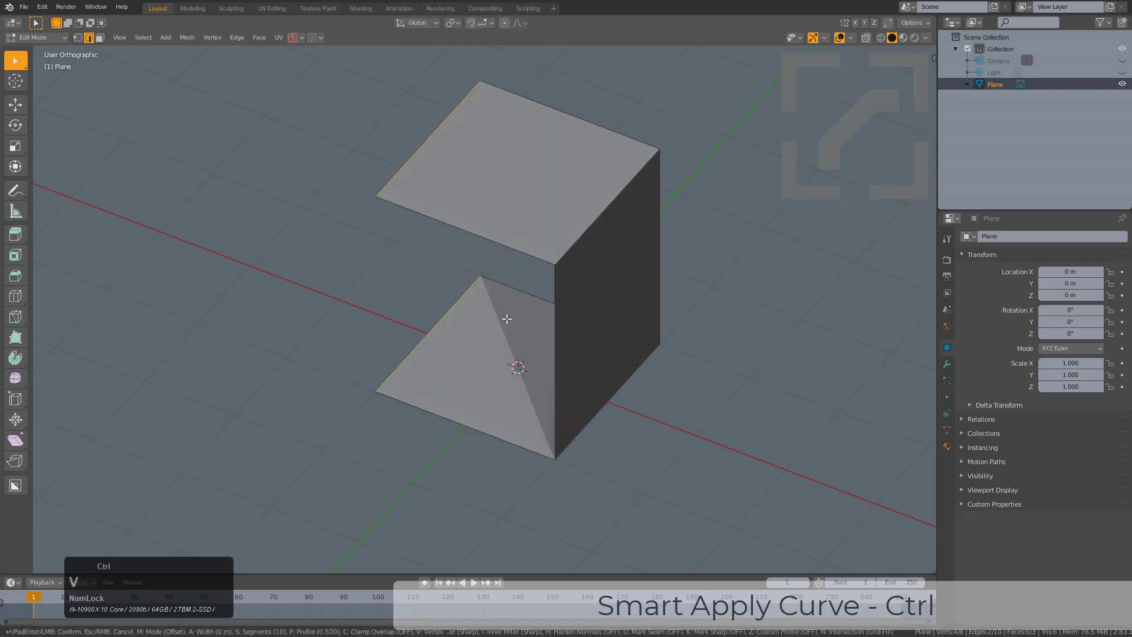
{"action": "right_click", "coordinate": [567, 394]}
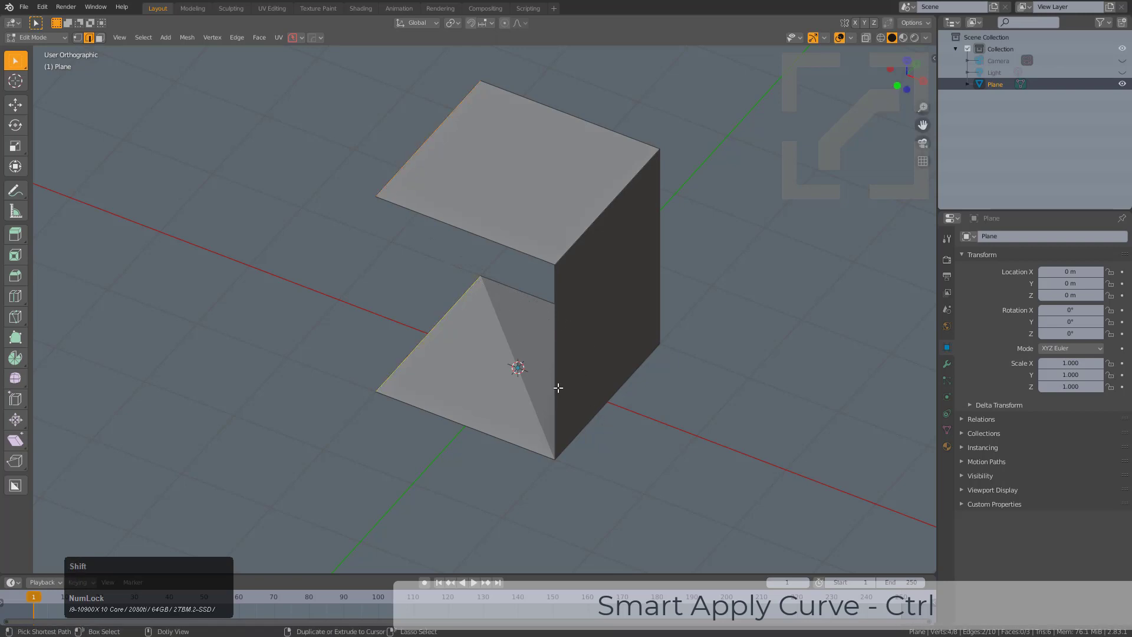
{"action": "key", "text": "ctrl+b"}
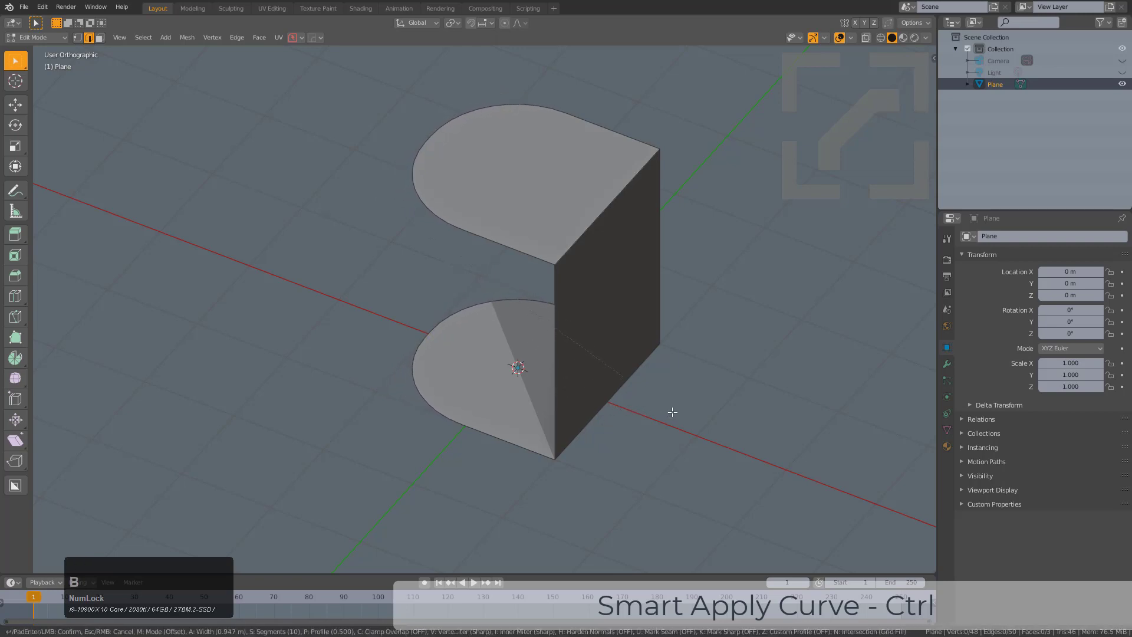
{"action": "left_click", "coordinate": [637, 386]}
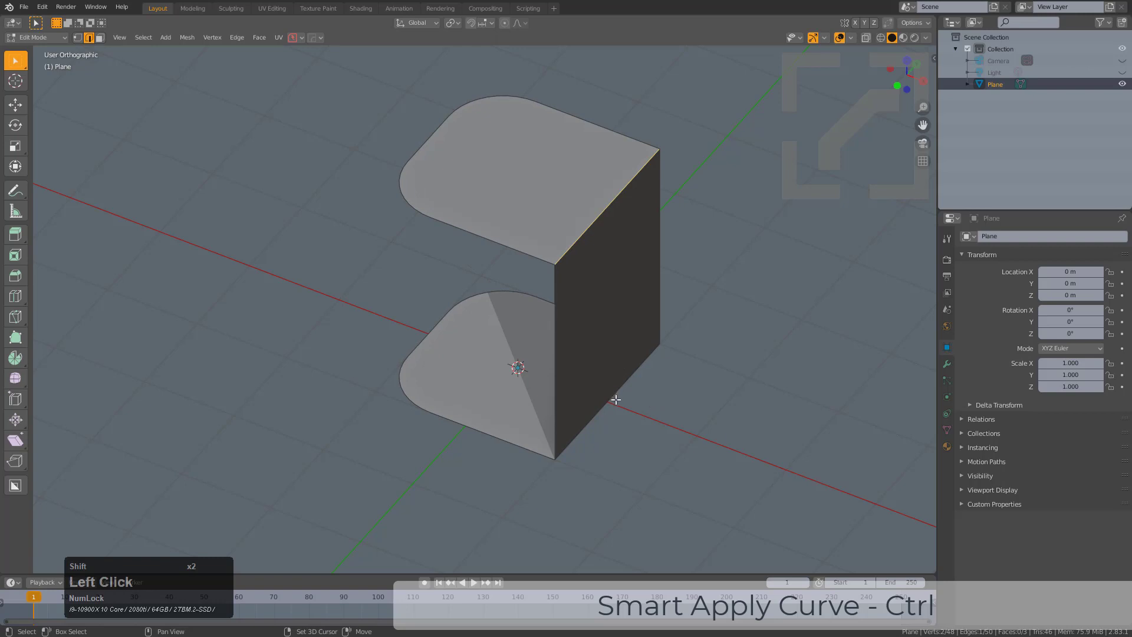
{"action": "key", "text": "ctrl+b"}
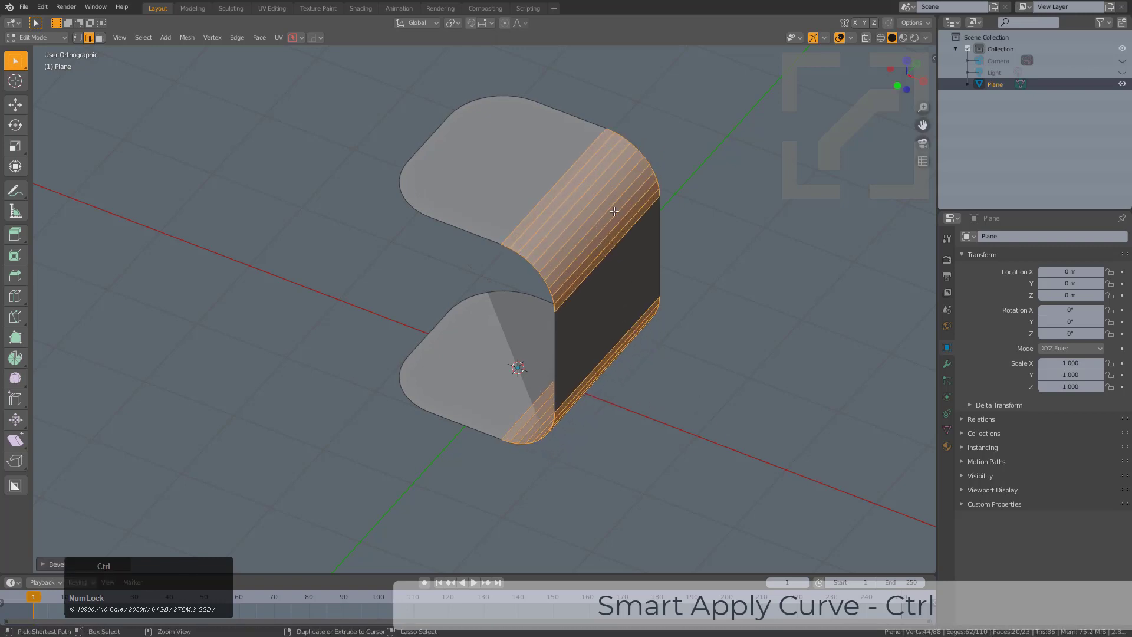
Add a loop cut lengthwise through the curved wall and delete its vertices to leave only the outer outline.
{"action": "left_click", "coordinate": [601, 222]}
{"action": "left_click", "coordinate": [601, 222]}
{"action": "middle_click_drag", "start_coordinate": [602, 221], "coordinate": [634, 321]}
{"action": "key", "text": "x"}
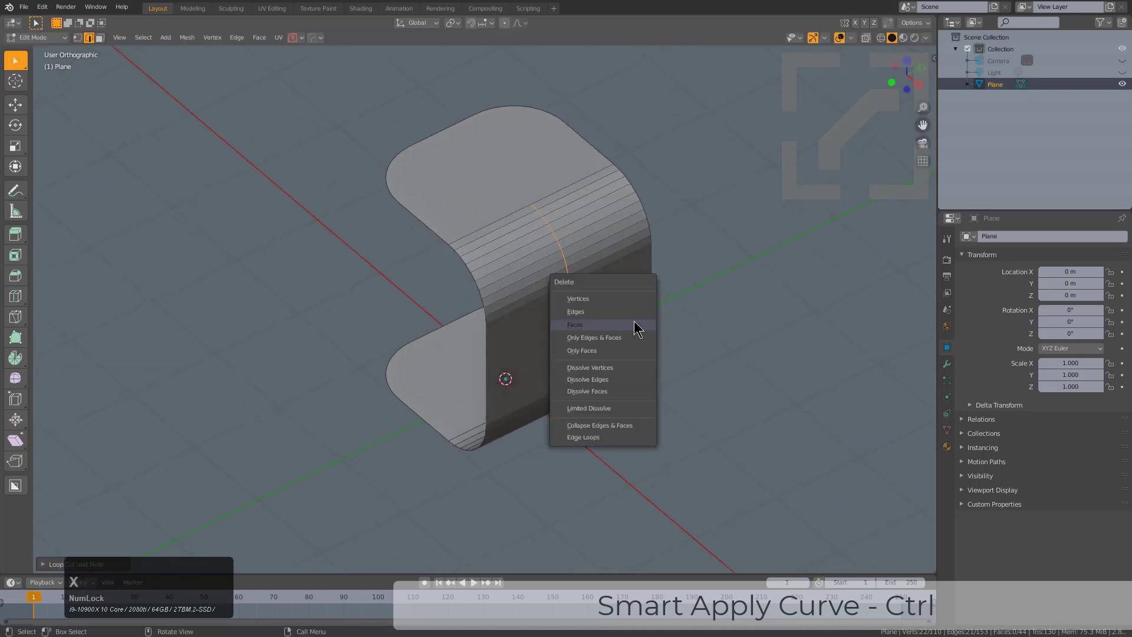
{"action": "left_click", "coordinate": [622, 291]}
{"action": "middle_click_drag", "start_coordinate": [588, 277], "coordinate": [733, 253]}
Convert the outline to a curve with Smart Apply's curve option and cancel its width adjustment.
{"action": "key", "text": "Tab"}
{"action": "key", "text": "q"}
{"action": "mouse_move", "coordinate": [728, 299]}
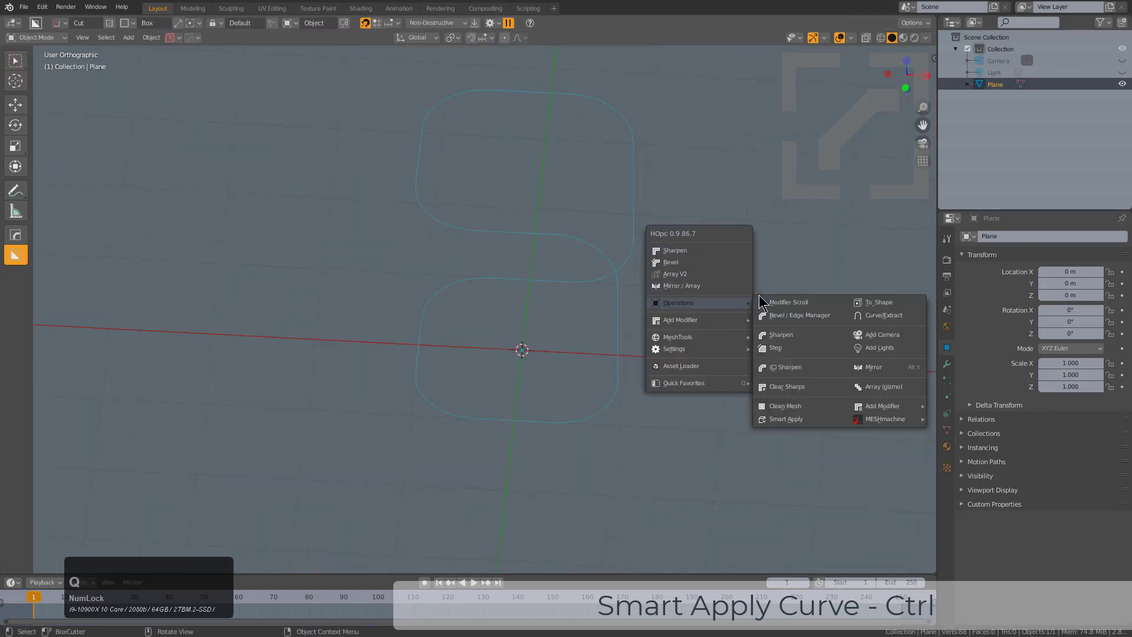
{"action": "left_click", "coordinate": [790, 417], "text": "ctrl"}
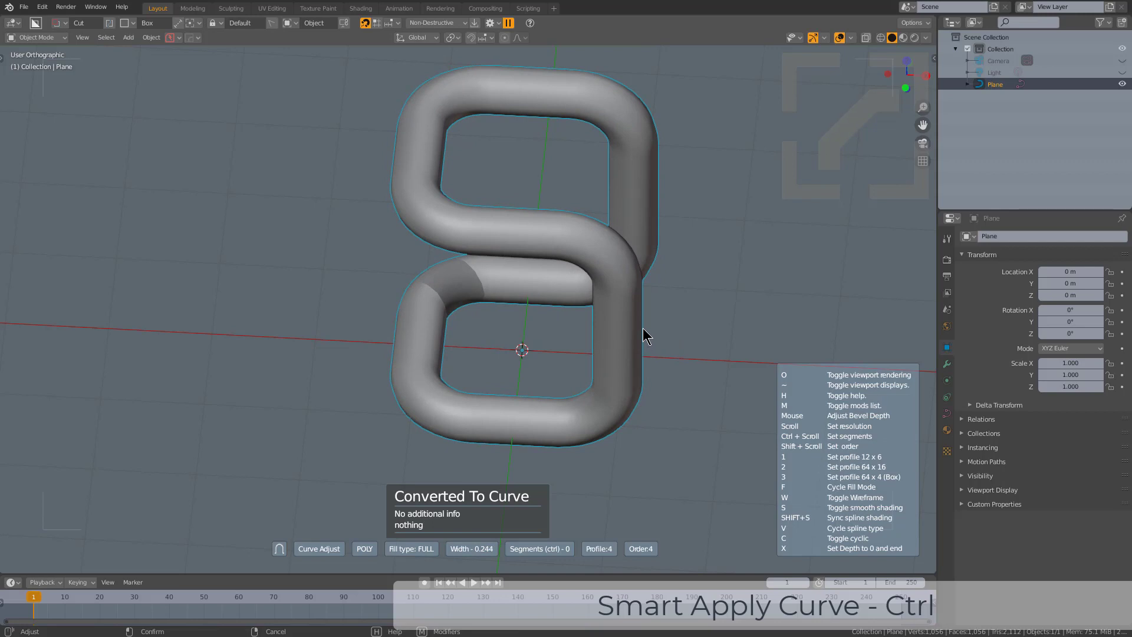
{"action": "right_click", "coordinate": [644, 333]}
{"action": "middle_click_drag", "start_coordinate": [677, 379], "coordinate": [626, 374]}
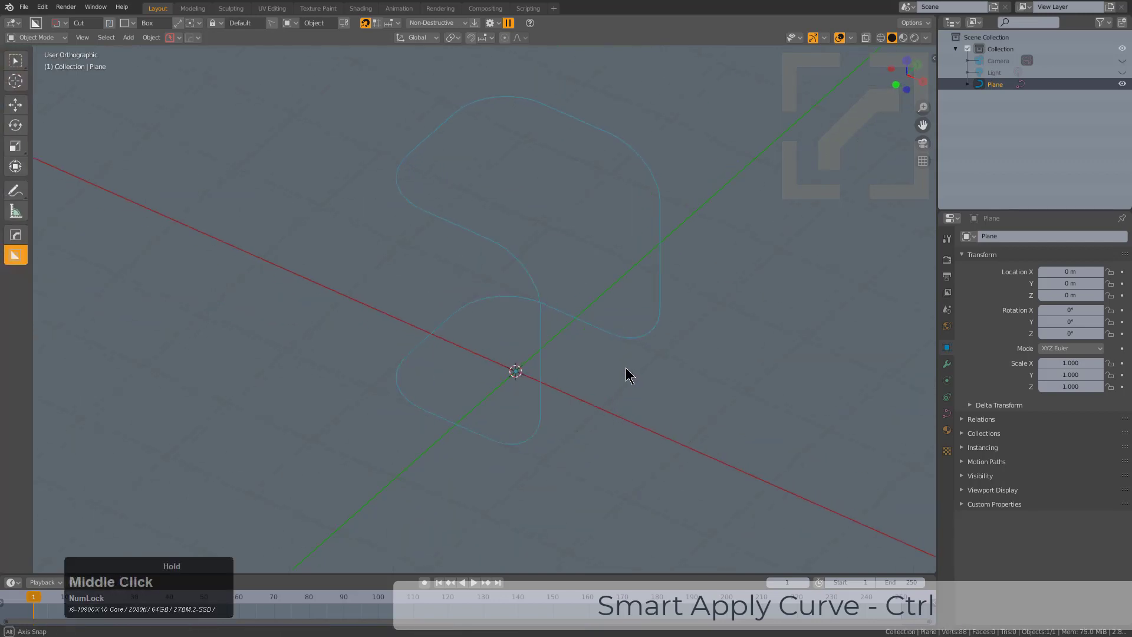
Try an Adjust Curve width of about 0.151 on the outline, cancel it and undo the curve conversion.
{"action": "key", "text": "q"}
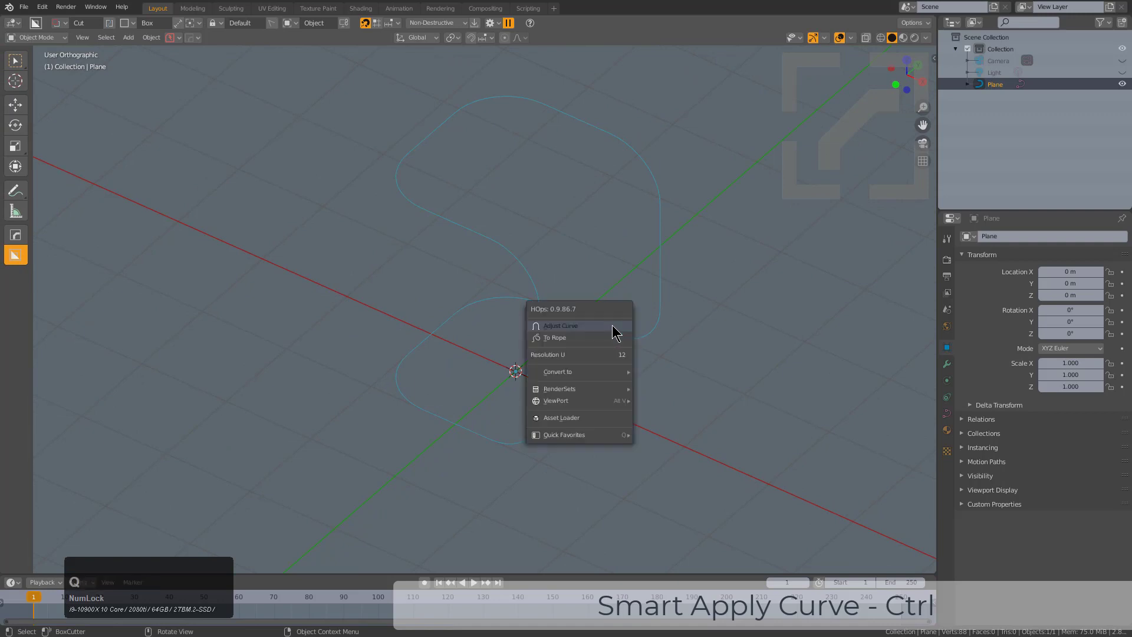
{"action": "left_click", "coordinate": [582, 327]}
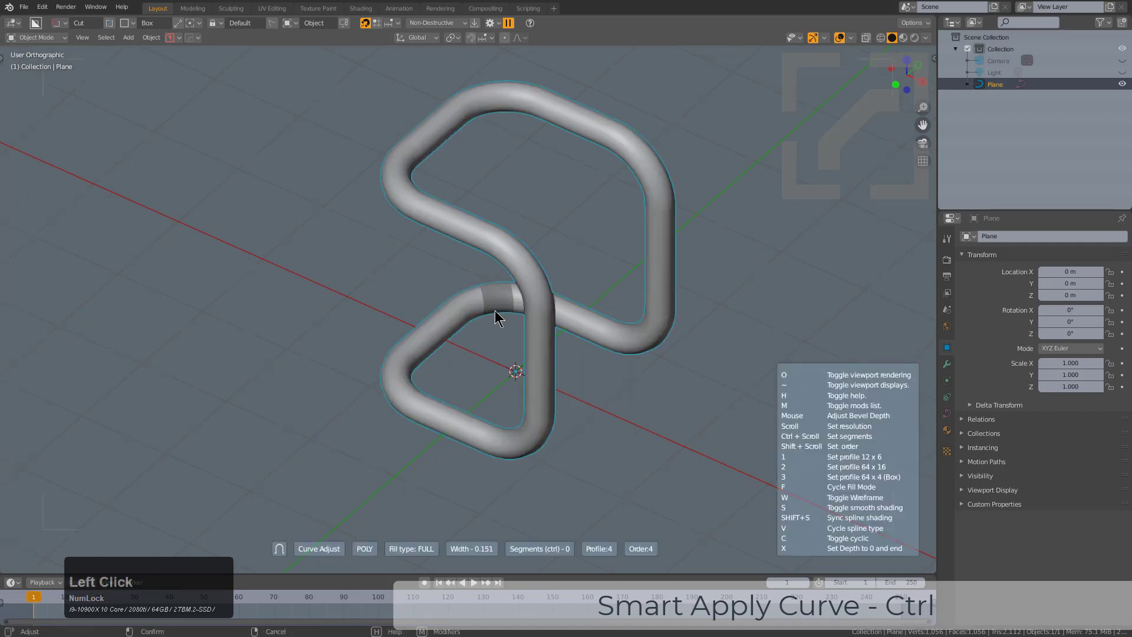
{"action": "right_click", "coordinate": [496, 309]}
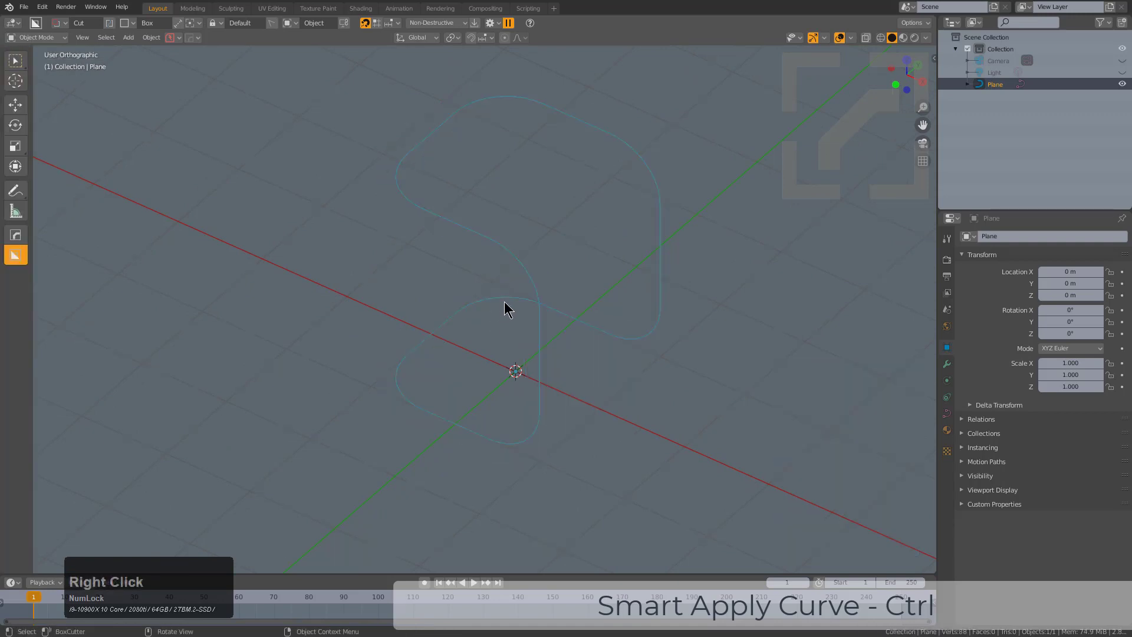
{"action": "key", "text": "ctrl+z"}
{"action": "key", "text": "ctrl+z"}
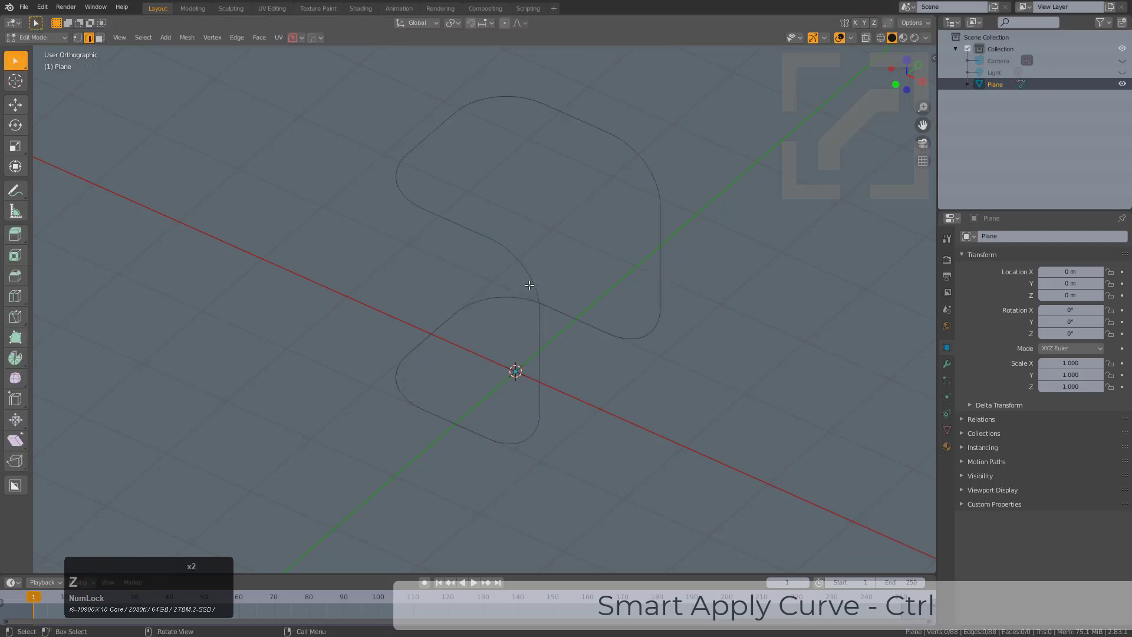
Extract the mesh outline as a separate curve with Curve/Extract, smooth-shaded with a width of about 0.207.
{"action": "key", "text": "Tab"}
{"action": "left_click", "coordinate": [526, 271]}
{"action": "key", "text": "Tab"}
{"action": "left_click", "coordinate": [526, 270]}
{"action": "key", "text": "1"}
{"action": "key", "text": "Tab"}
{"action": "key", "text": "q"}
{"action": "mouse_move", "coordinate": [574, 324]}
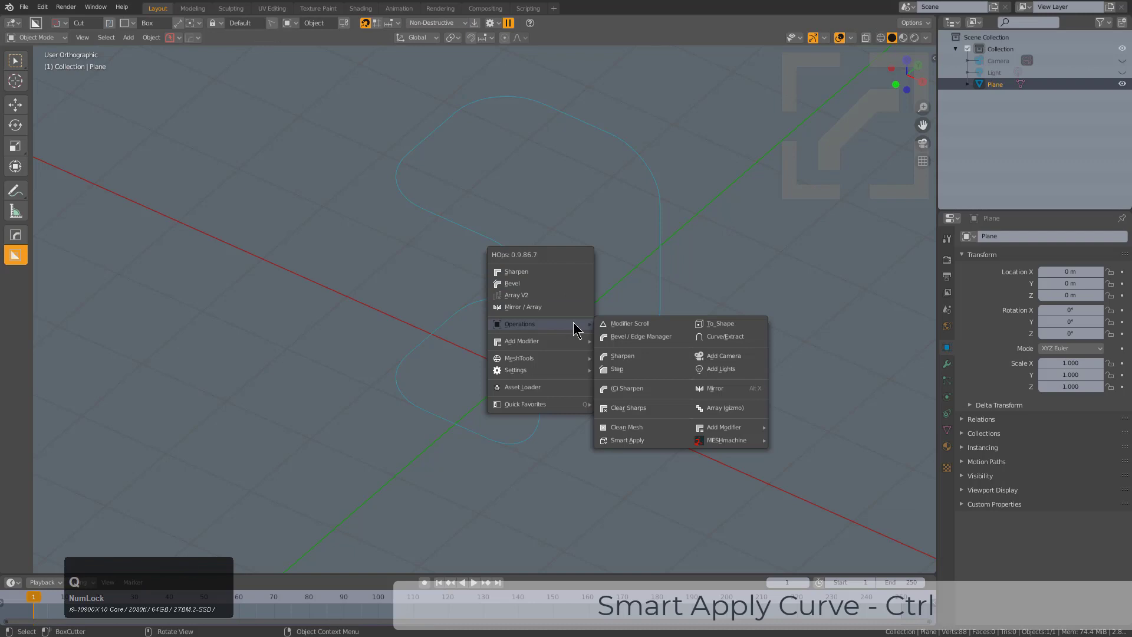
{"action": "left_click", "coordinate": [732, 344]}
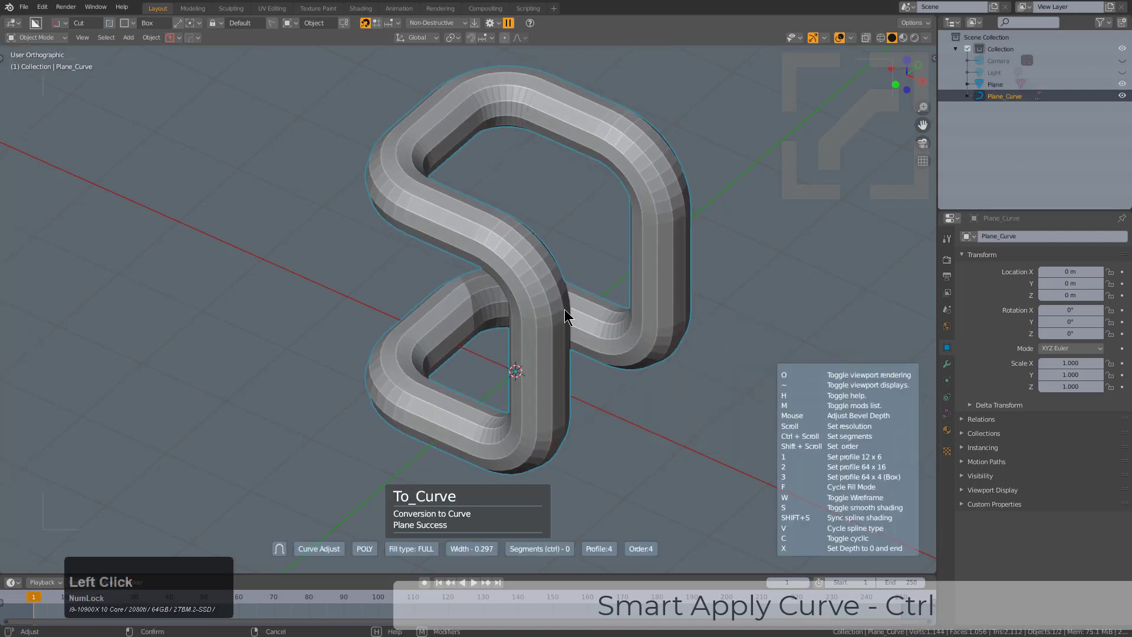
{"action": "key", "text": "s"}
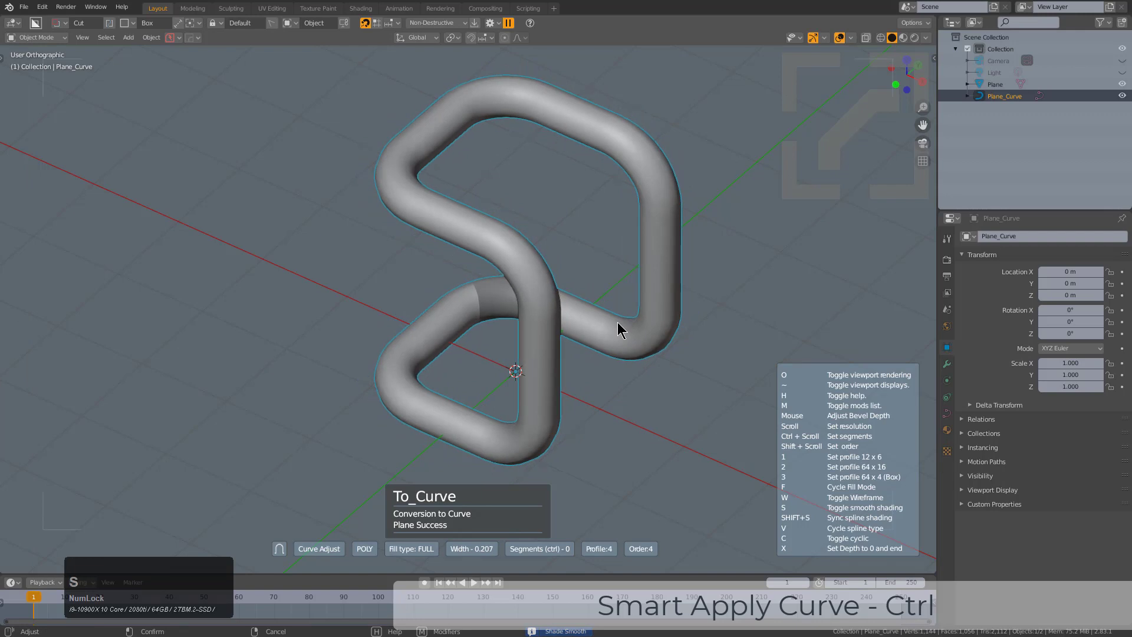
{"action": "left_click", "coordinate": [617, 322]}
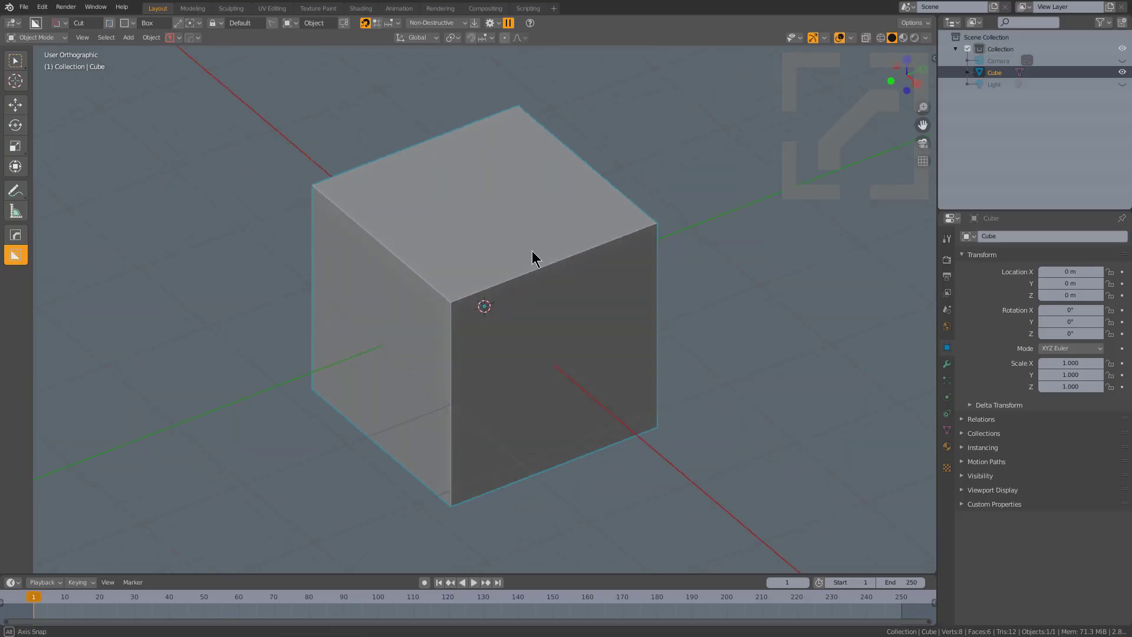
Check the Smart Apply options and the HOps Helper workflow settings, and give the cube a wide, multi-segment bevel.
{"action": "key", "text": "q"}
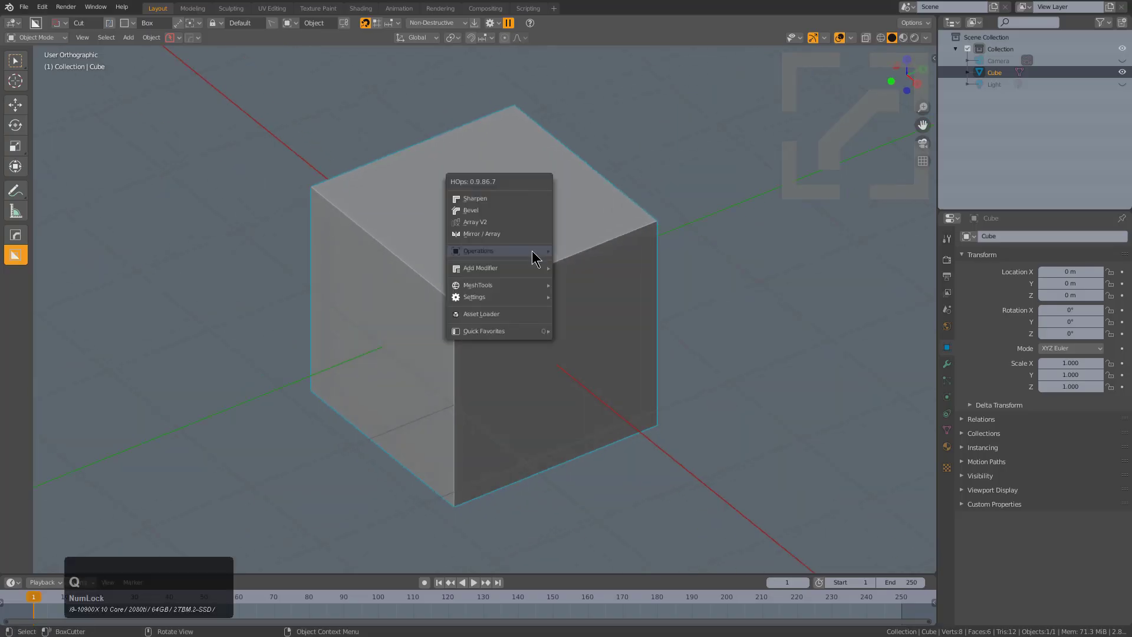
{"action": "mouse_move", "coordinate": [540, 257]}
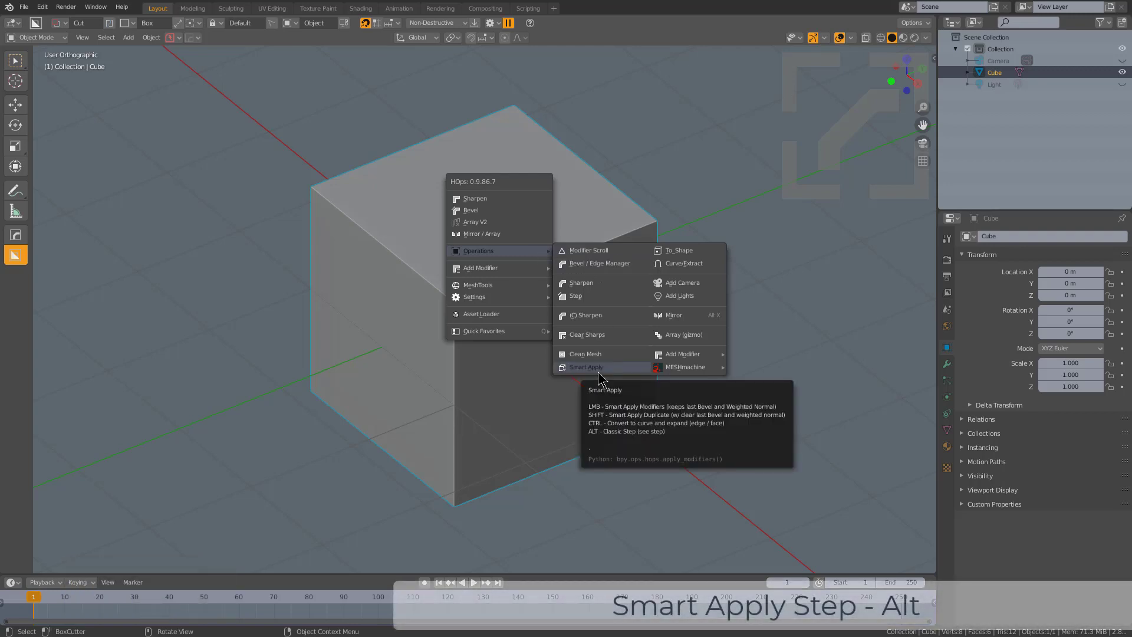
{"action": "key", "text": "ctrl+grave"}
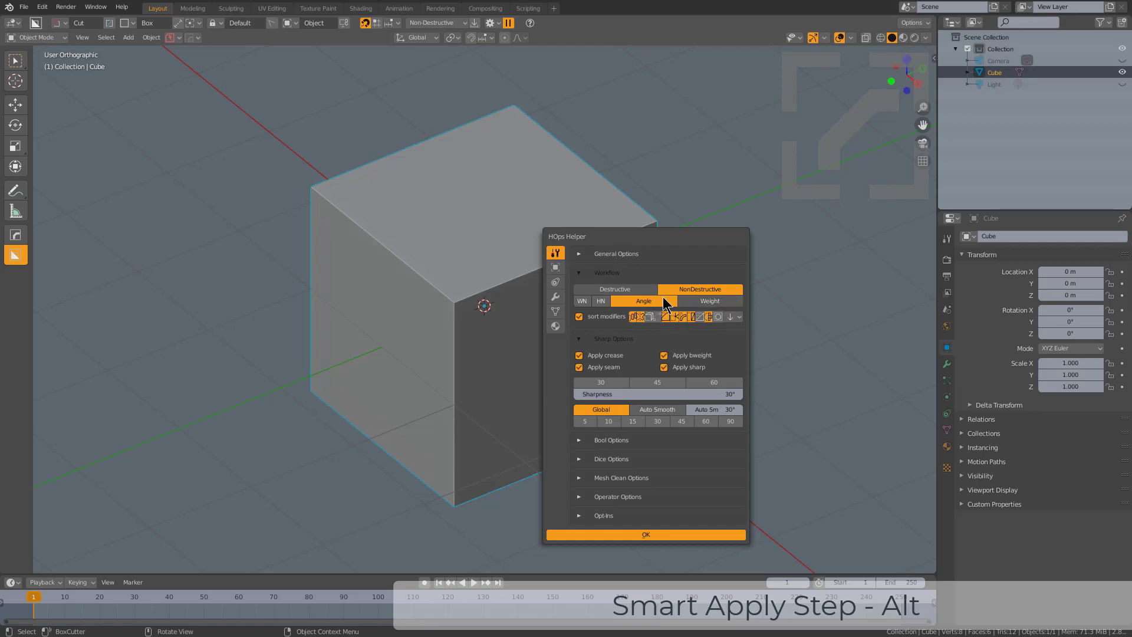
{"action": "middle_click_drag", "start_coordinate": [632, 307], "coordinate": [616, 281]}
{"action": "key", "text": "q"}
{"action": "left_click", "coordinate": [597, 240]}
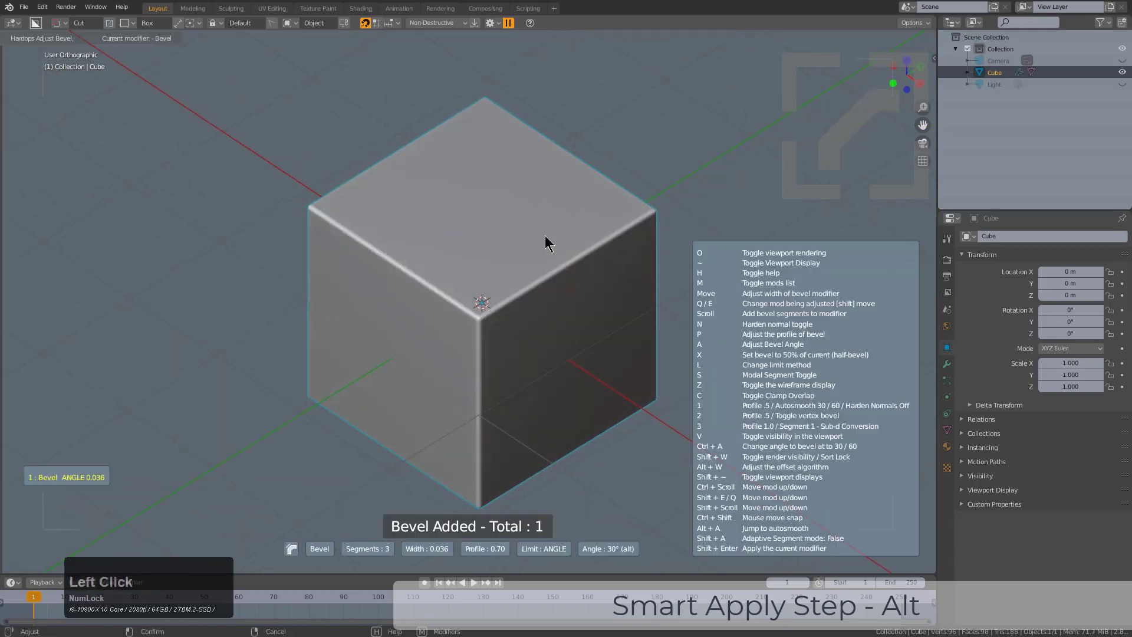
{"action": "scroll", "coordinate": [384, 245], "scroll_direction": "up", "scroll_amount": 2}
{"action": "left_click", "coordinate": [576, 254]}
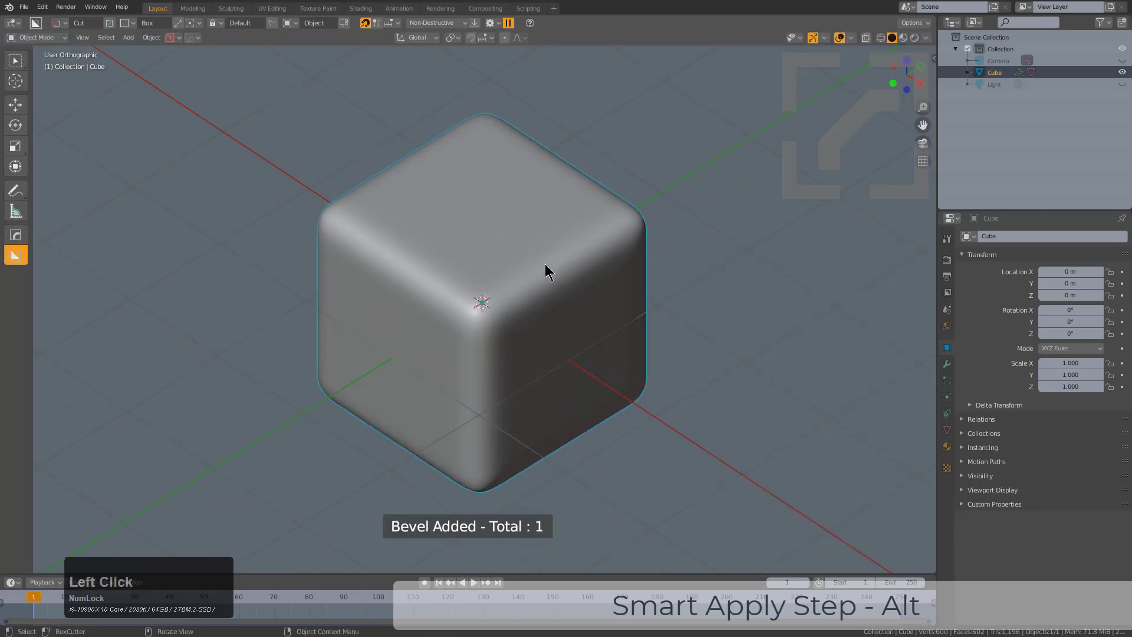
Run Smart Apply's classic Step option on the beveled cube.
{"action": "scroll", "coordinate": [504, 274], "scroll_direction": "up", "scroll_amount": 2}
{"action": "key", "text": "q"}
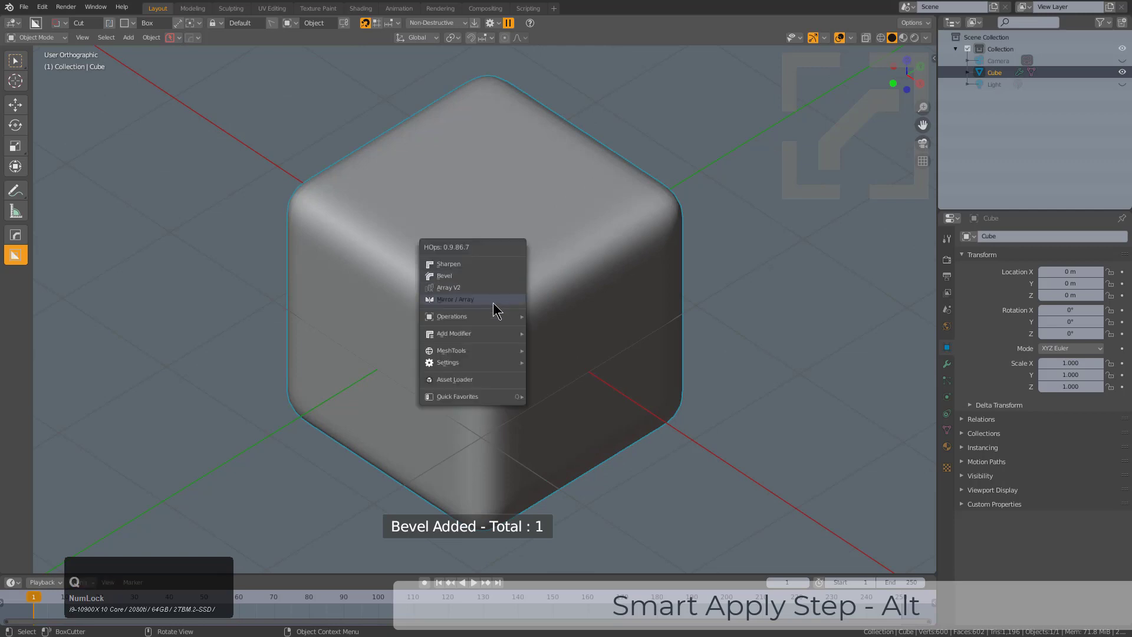
{"action": "mouse_move", "coordinate": [493, 316]}
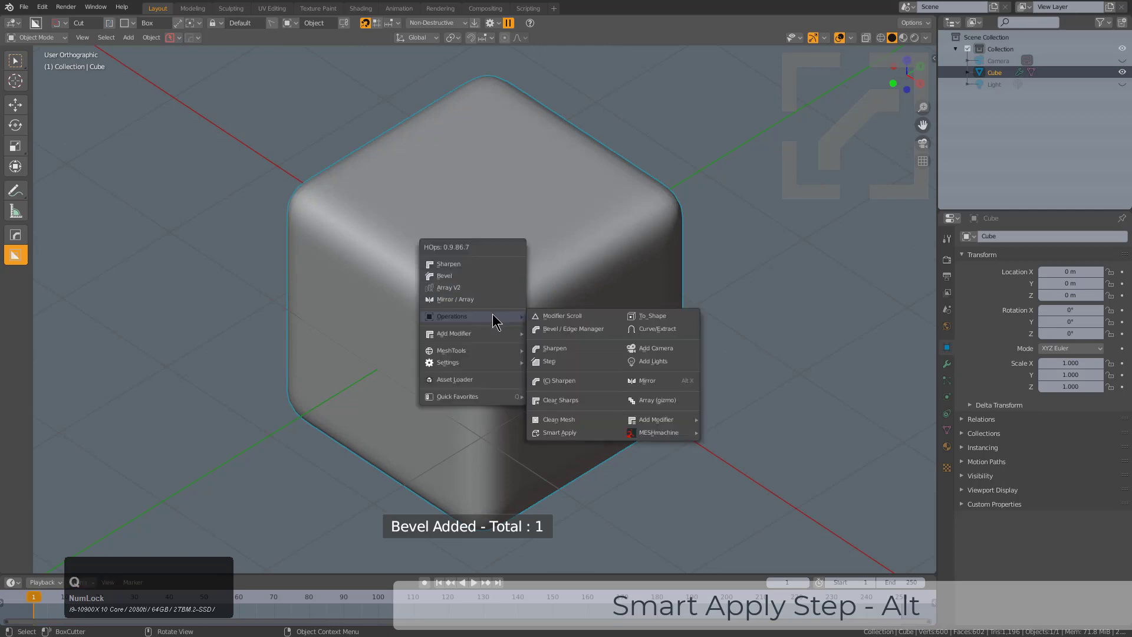
{"action": "left_click", "coordinate": [573, 430], "text": "alt"}
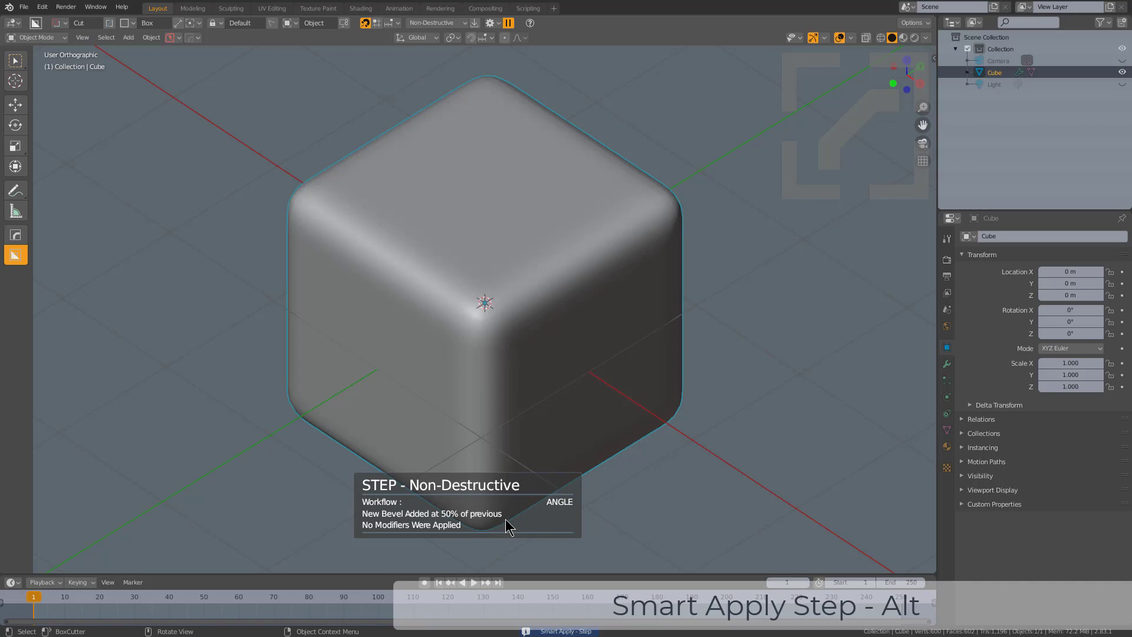
Place the 3D cursor on the rounded upper edge, add a second cube there and scale it to 0.815.
{"action": "right_click", "coordinate": [422, 271], "text": "shift"}
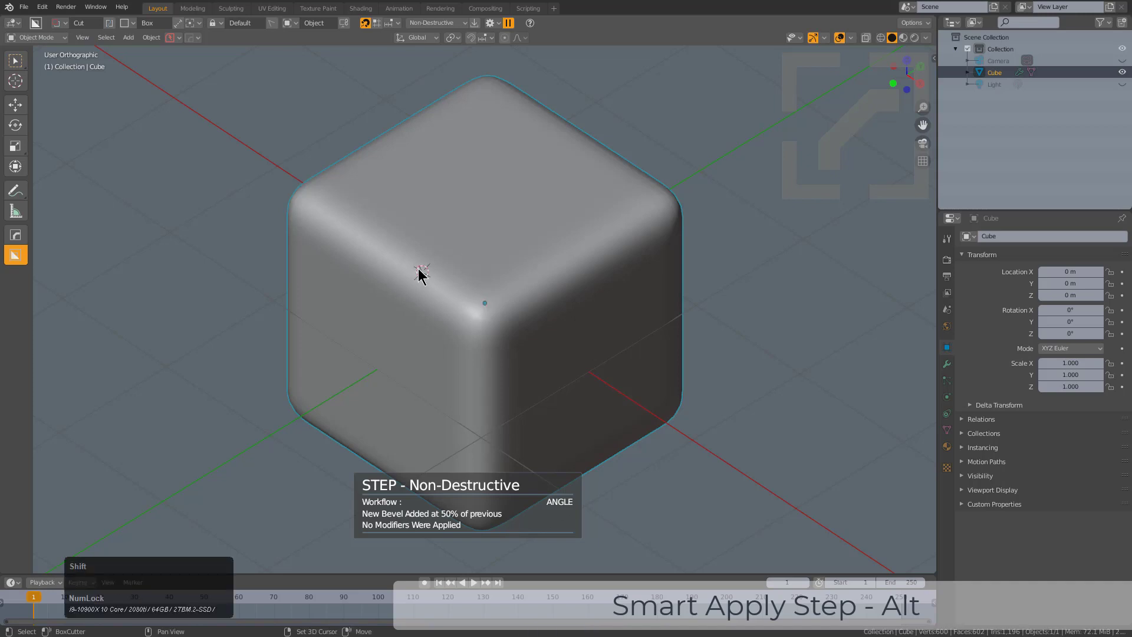
{"action": "key", "text": "shift+a"}
{"action": "mouse_move", "coordinate": [508, 306]}
{"action": "left_click", "coordinate": [568, 308]}
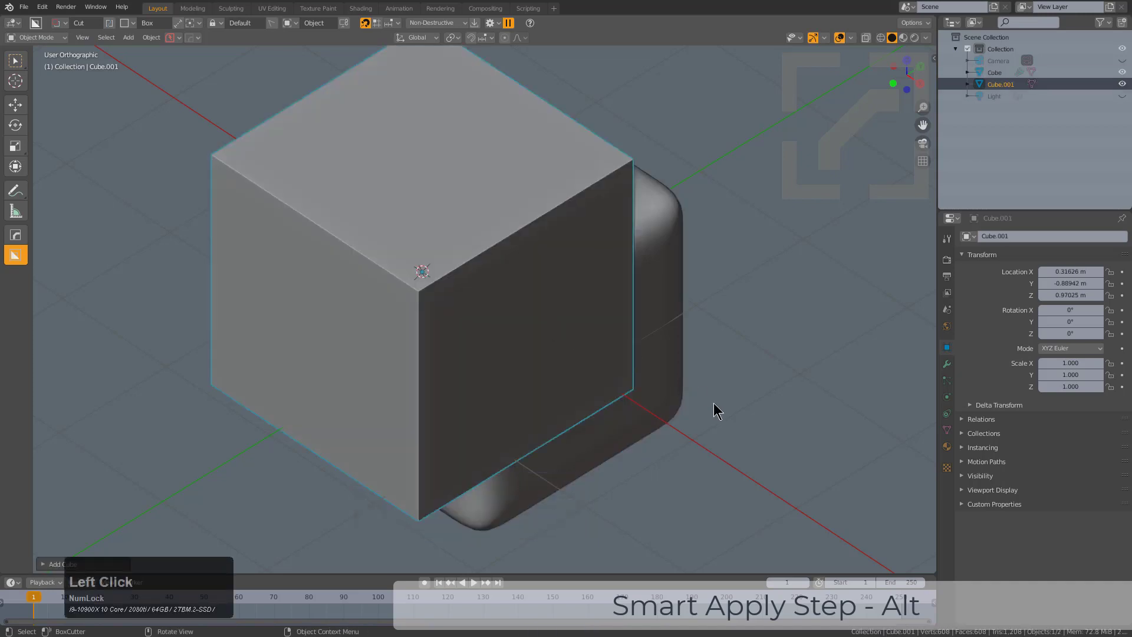
{"action": "key", "text": "s"}
{"action": "left_click", "coordinate": [611, 399]}
{"action": "middle_click_drag", "start_coordinate": [611, 399], "coordinate": [533, 253]}
Subtract the second cube from the rounded cube with a Difference boolean and reselect the rounded cube.
{"action": "left_click", "coordinate": [533, 253], "text": "shift"}
{"action": "key", "text": "q"}
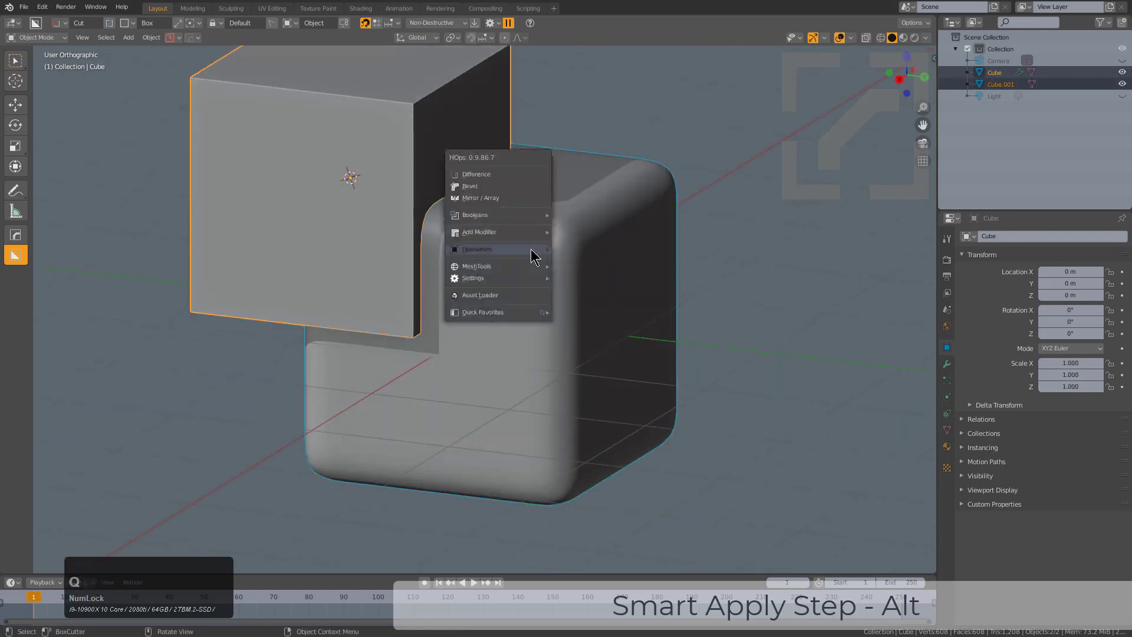
{"action": "left_click", "coordinate": [507, 180]}
{"action": "middle_click_drag", "start_coordinate": [480, 197], "coordinate": [648, 268]}
{"action": "left_click", "coordinate": [699, 231]}
Narrow the bevel on the edges of the boolean cut.
{"action": "key", "text": "q"}
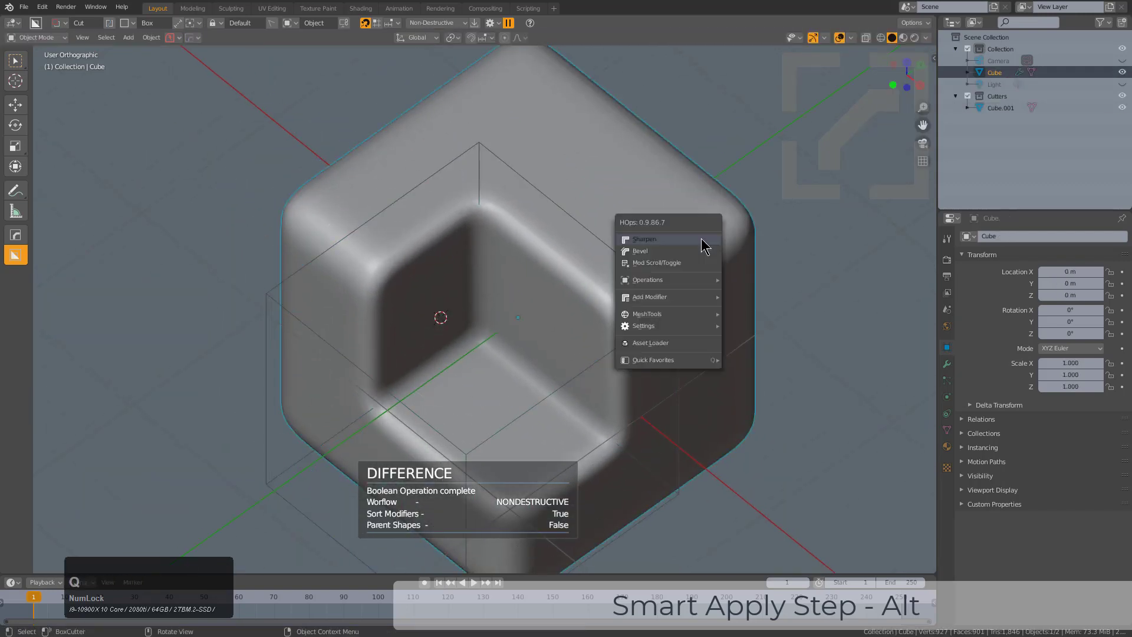
{"action": "left_click", "coordinate": [676, 253]}
{"action": "middle_click_drag", "start_coordinate": [723, 258], "coordinate": [609, 277]}
Run Smart Apply's classic Step option on the notched main cube.
{"action": "left_click", "coordinate": [628, 249]}
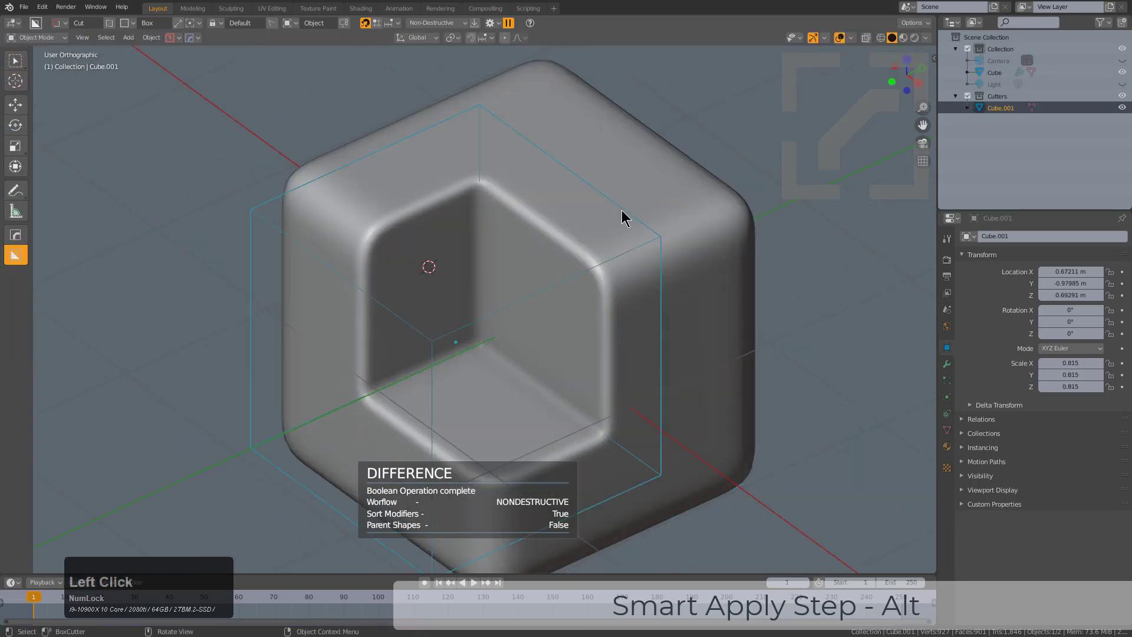
{"action": "middle_click_drag", "start_coordinate": [621, 218], "coordinate": [665, 258]}
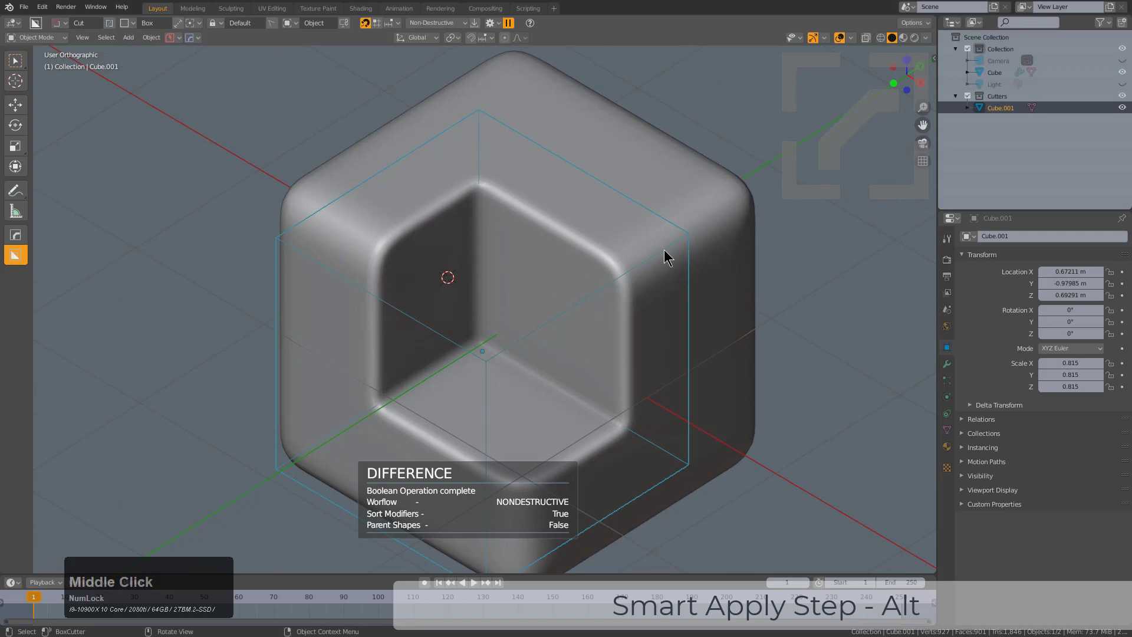
{"action": "left_click", "coordinate": [713, 203]}
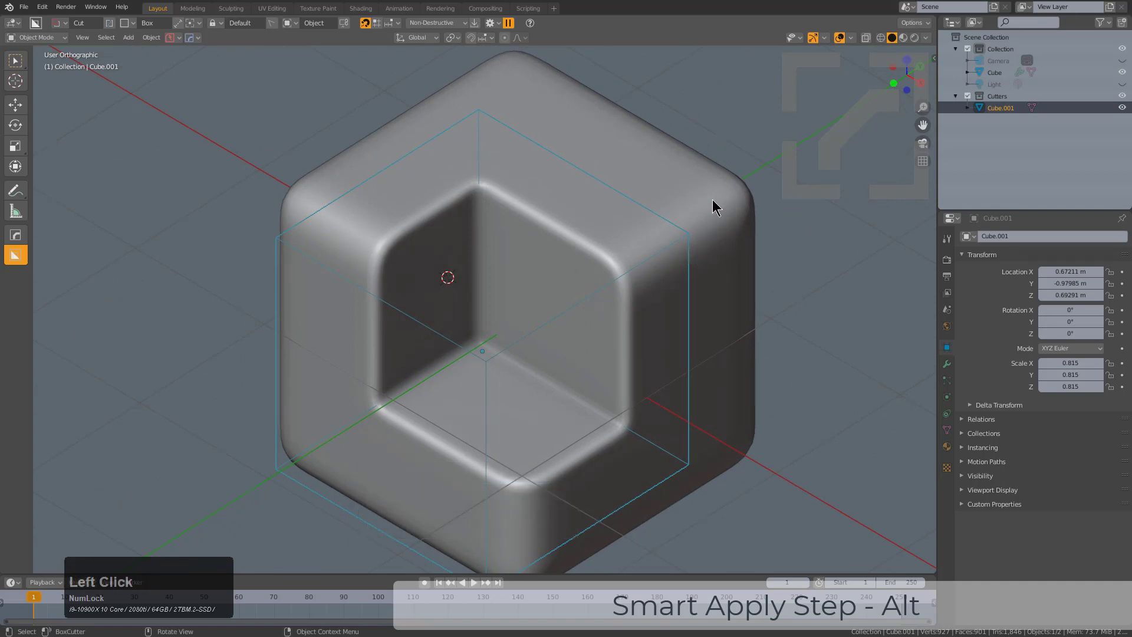
{"action": "key", "text": "q"}
{"action": "mouse_move", "coordinate": [700, 229]}
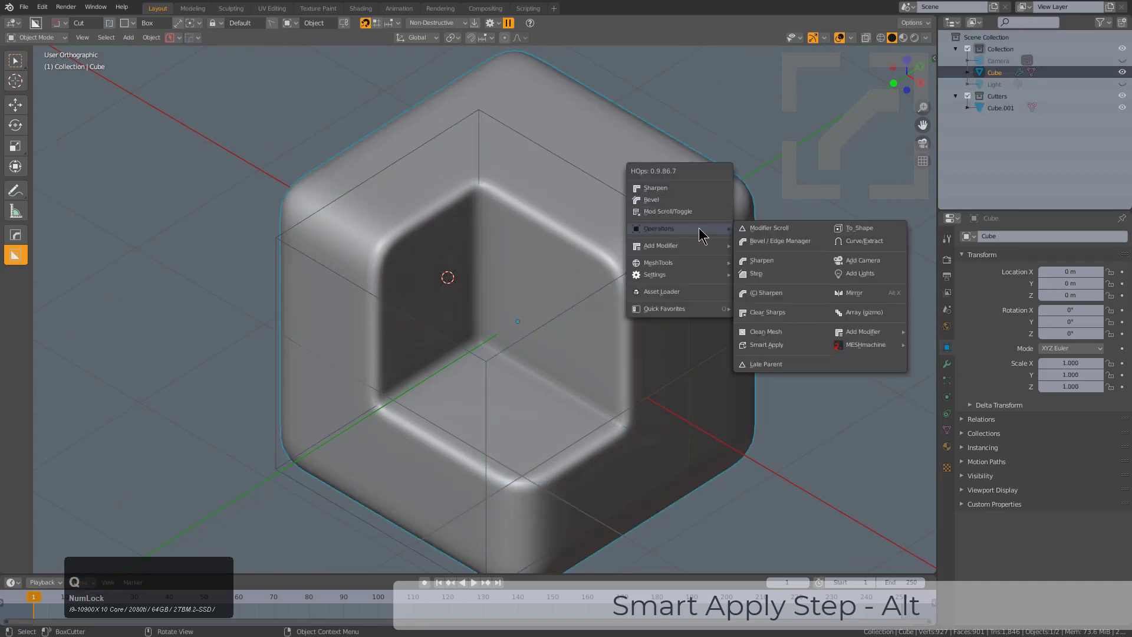
{"action": "left_click", "coordinate": [769, 349], "text": "alt"}
{"action": "middle_click_drag", "start_coordinate": [763, 355], "coordinate": [677, 260]}
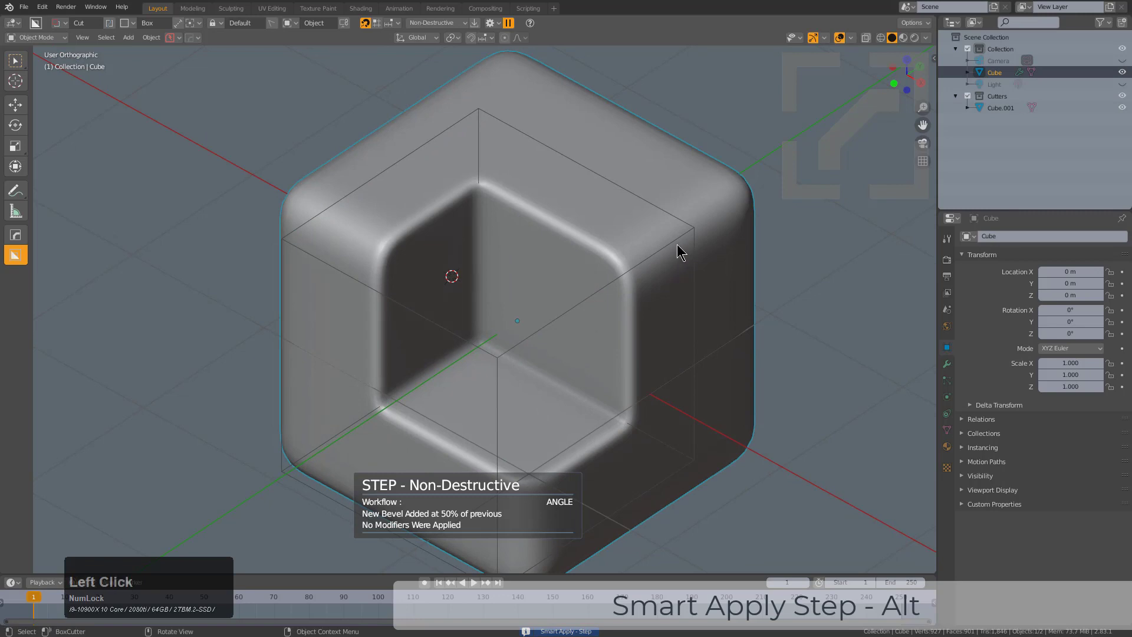
Duplicate the box cutter in place, scale the copy to 0.492 and lower it to Z about -0.117 m.
{"action": "left_click", "coordinate": [679, 244]}
{"action": "key", "text": "shift+d"}
{"action": "right_click", "coordinate": [725, 316]}
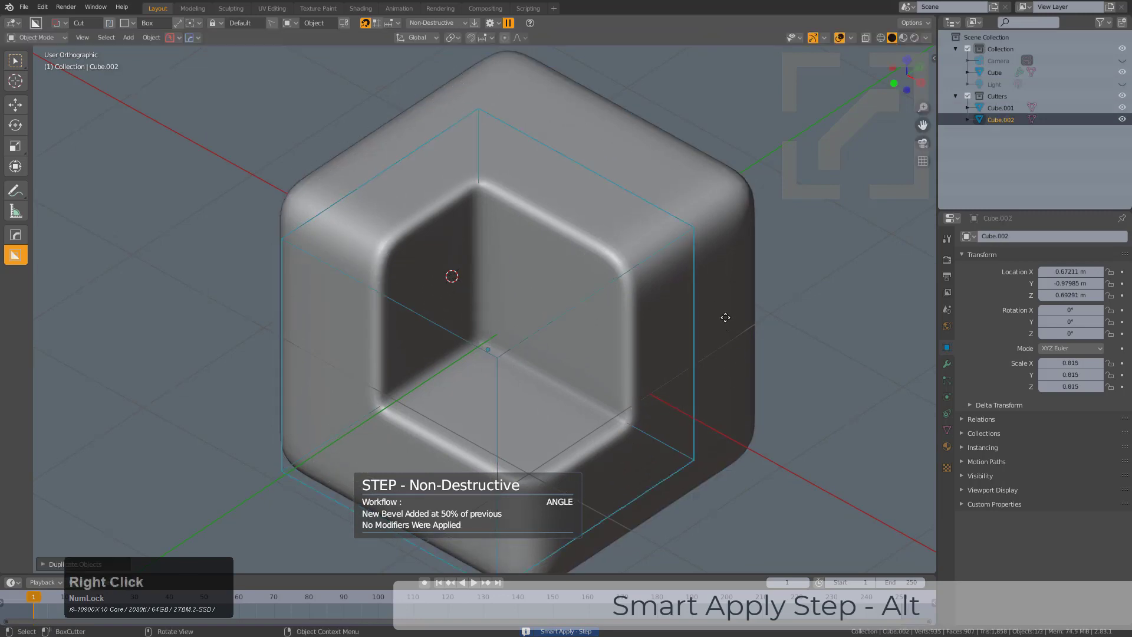
{"action": "key", "text": "s"}
{"action": "key", "text": "g"}
{"action": "key", "text": "z"}
{"action": "left_click", "coordinate": [640, 361]}
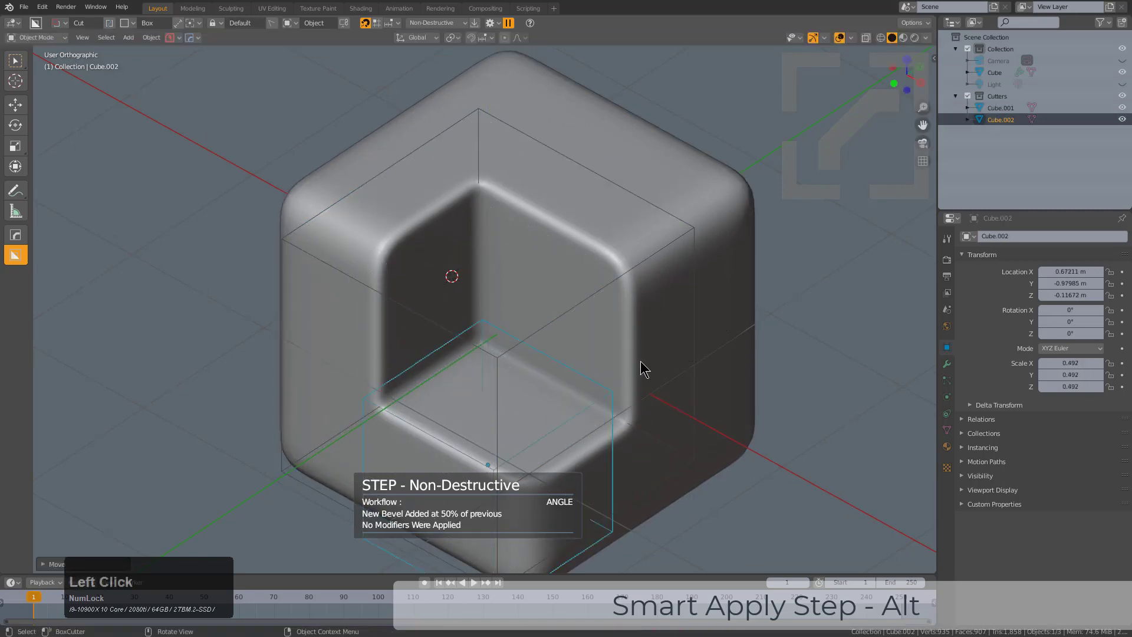
Cut the main cube with the smaller cutter using Difference, and raise the cutter about 0.164 m along Z.
{"action": "key", "text": "q"}
{"action": "left_click", "coordinate": [629, 228]}
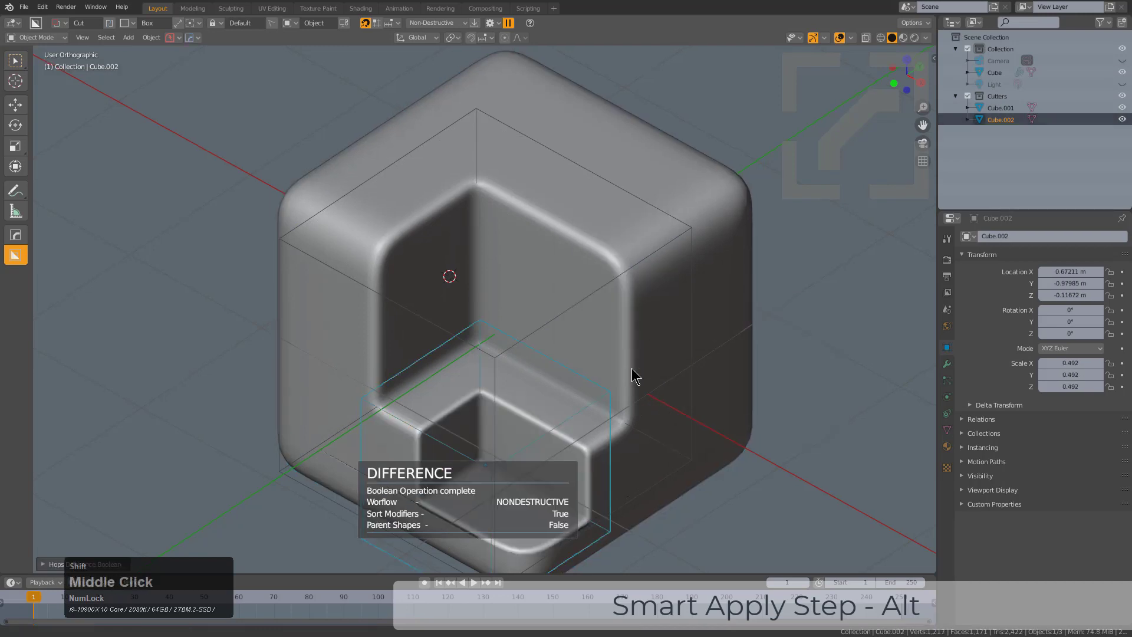
{"action": "middle_click_drag", "start_coordinate": [632, 368], "coordinate": [577, 344]}
{"action": "scroll", "coordinate": [578, 348], "scroll_direction": "up", "scroll_amount": 3}
{"action": "key", "text": "g"}
{"action": "key", "text": "z"}
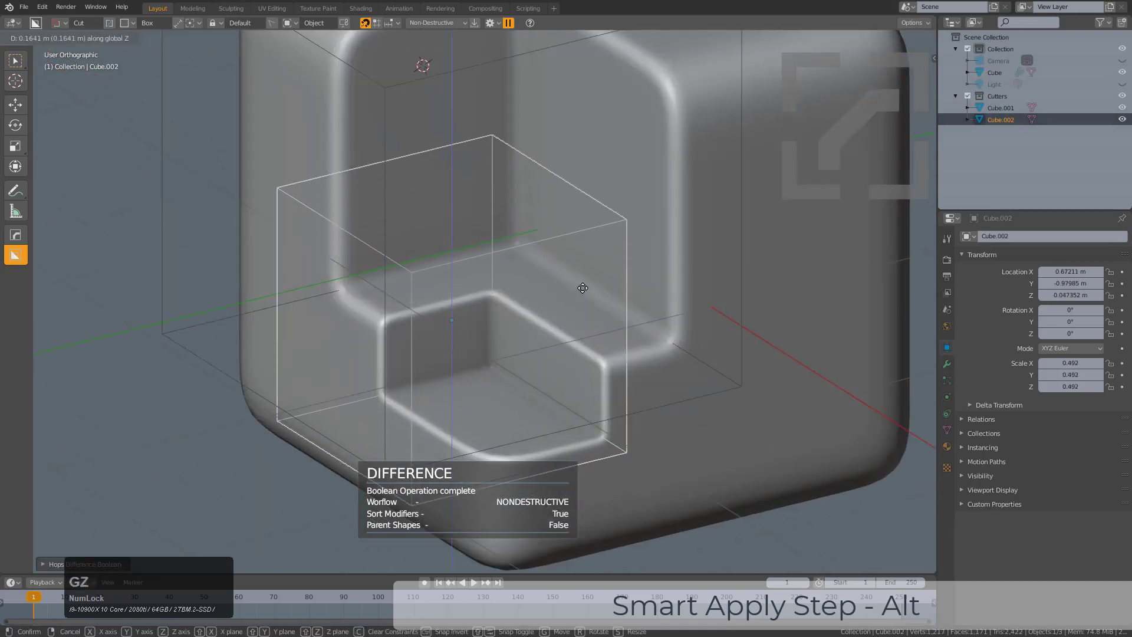
{"action": "left_click", "coordinate": [384, 318]}
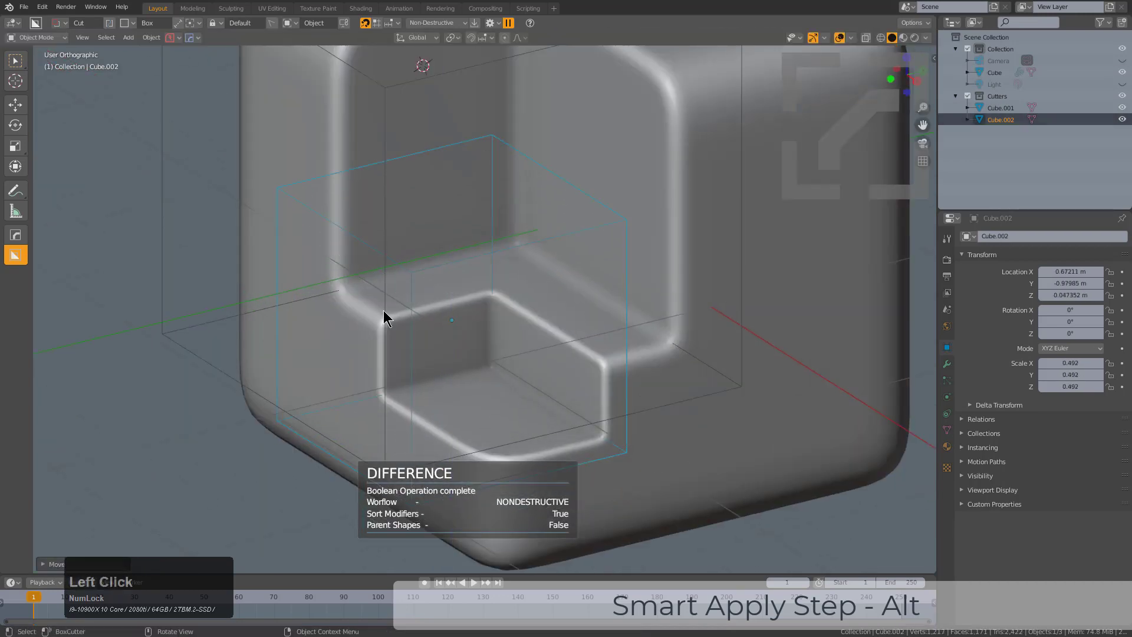
Run the HardOps Step operation on the main cube.
{"action": "left_click", "coordinate": [517, 297]}
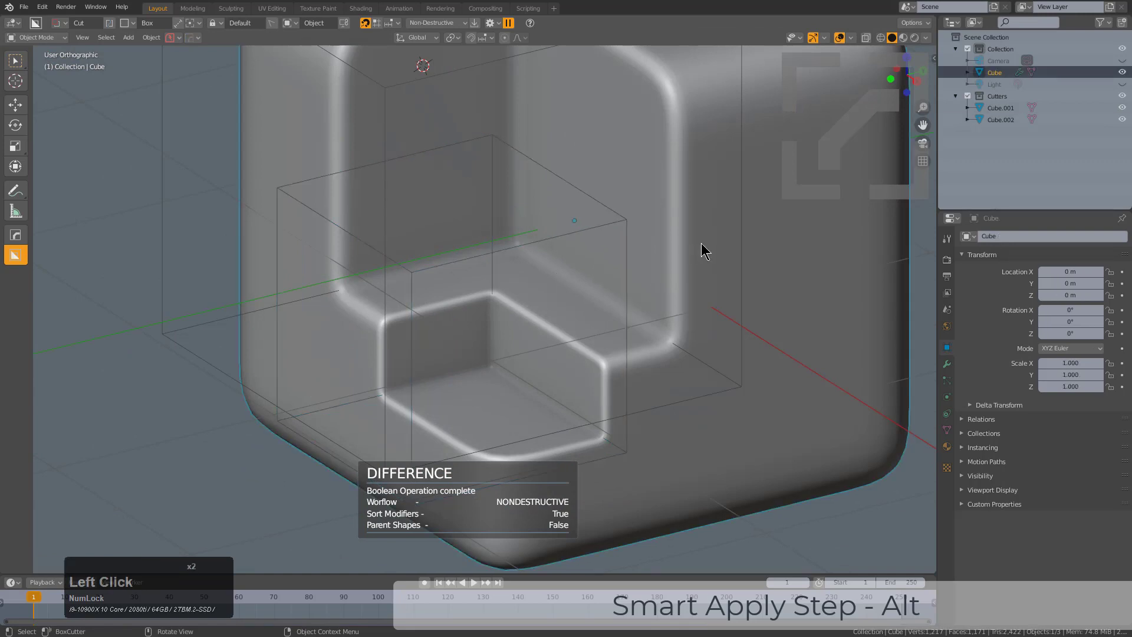
{"action": "key", "text": "q"}
{"action": "mouse_move", "coordinate": [689, 294]}
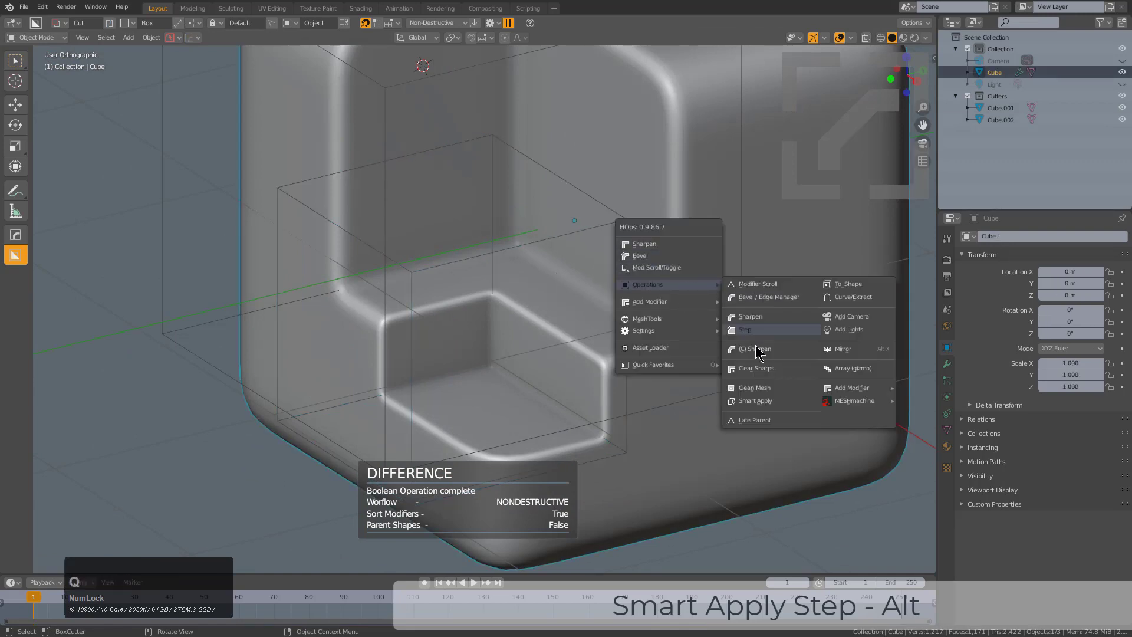
{"action": "left_click", "coordinate": [745, 330]}
{"action": "middle_click_drag", "start_coordinate": [652, 286], "coordinate": [653, 271]}
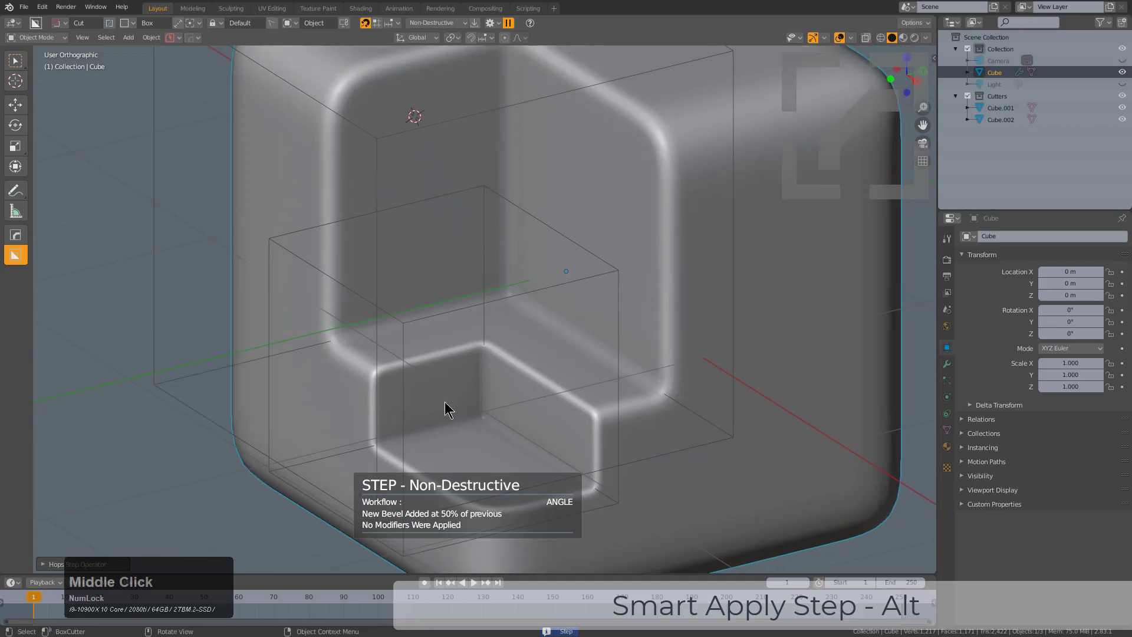
Examine the main cube's modifier stack and collapse its expanded bevel modifiers to get an overview.
{"action": "left_click", "coordinate": [946, 363]}
{"action": "left_click", "coordinate": [968, 254]}
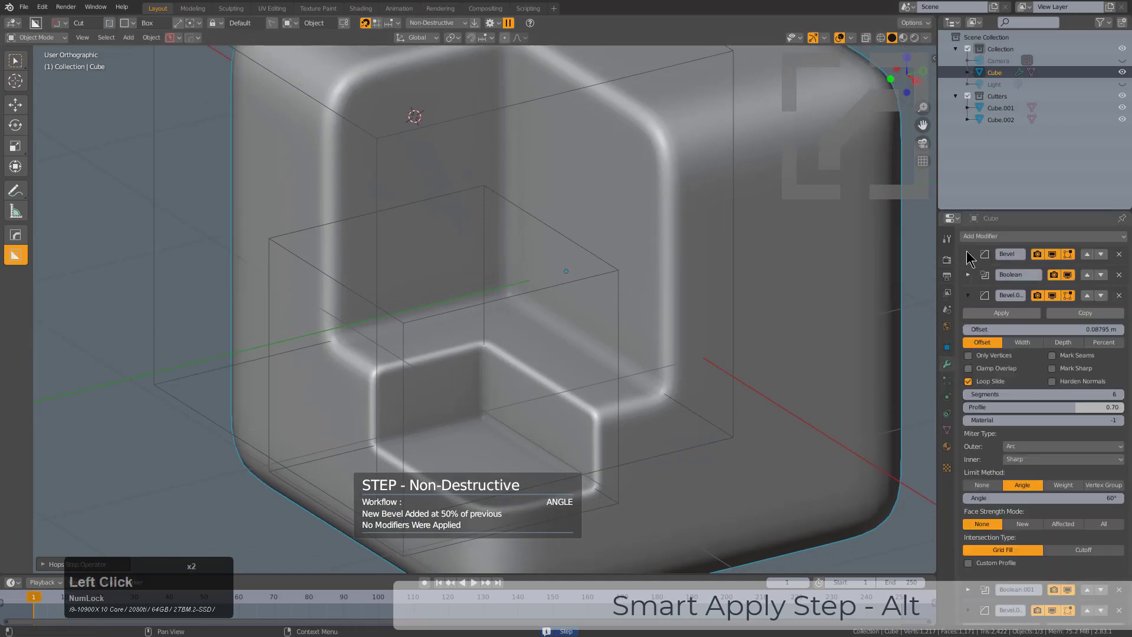
{"action": "left_click", "coordinate": [967, 295]}
{"action": "left_click", "coordinate": [967, 336]}
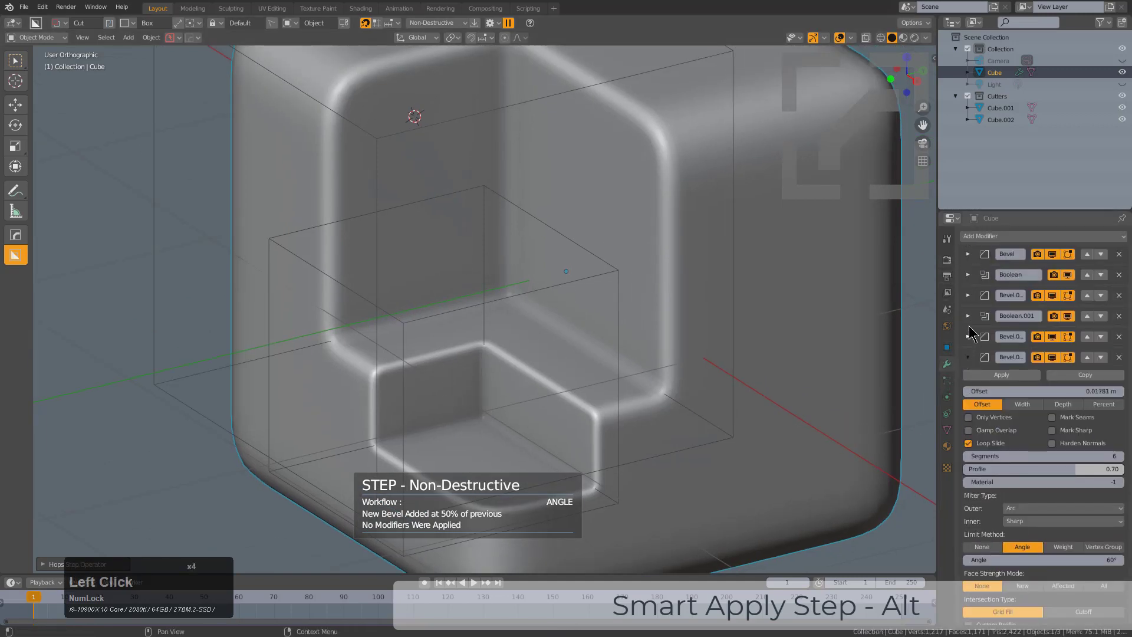
{"action": "left_click", "coordinate": [967, 358]}
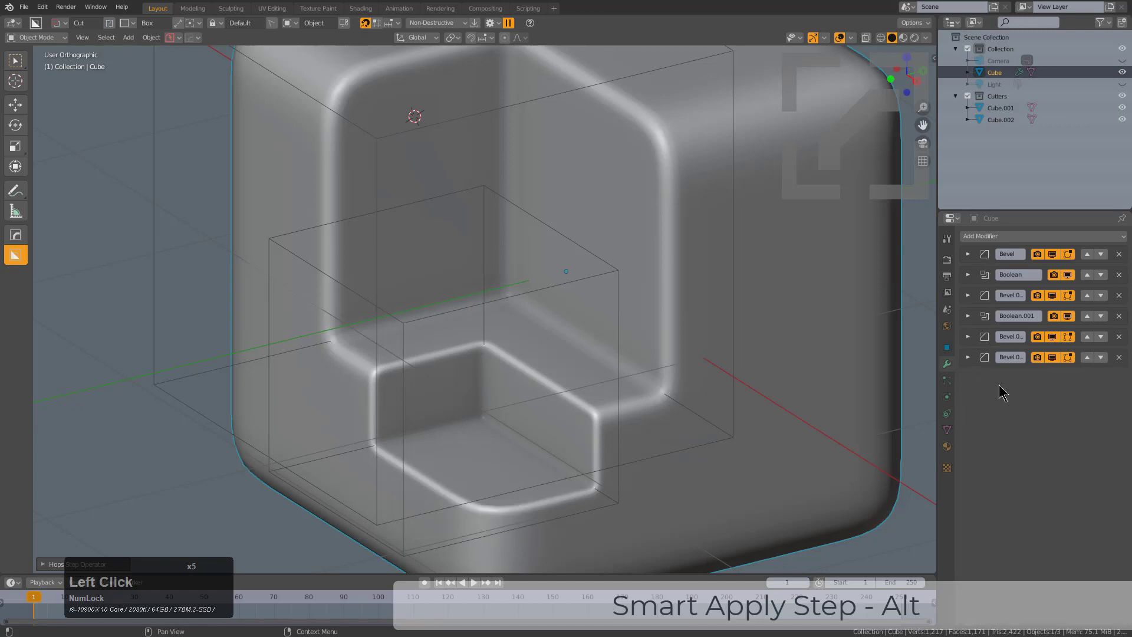
Duplicate the smaller cutter and place the copy over the main cube's edge beside the large notch.
{"action": "left_click", "coordinate": [586, 284]}
{"action": "scroll", "coordinate": [515, 395], "scroll_direction": "down", "scroll_amount": 3}
{"action": "middle_click_drag", "start_coordinate": [515, 395], "coordinate": [526, 422]}
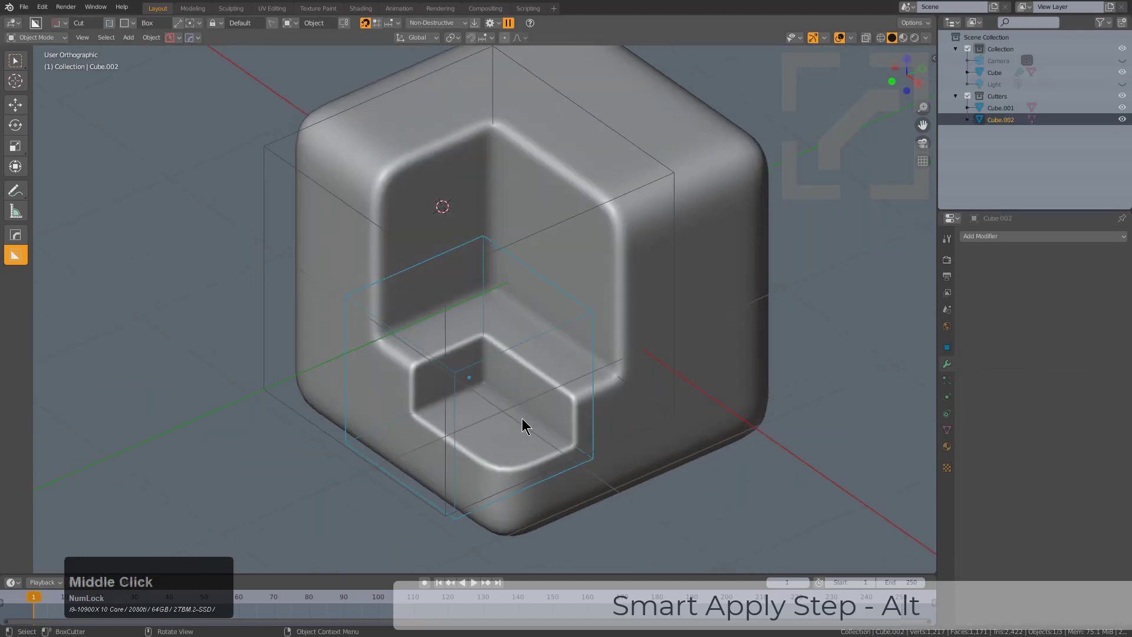
{"action": "key", "text": "shift+d"}
{"action": "left_click", "coordinate": [633, 277]}
{"action": "scroll", "coordinate": [625, 309], "scroll_direction": "up", "scroll_amount": 3}
Subtract the copied cutter from the main cube with a Difference boolean and reselect the main cube.
{"action": "left_click", "coordinate": [726, 272], "text": "shift"}
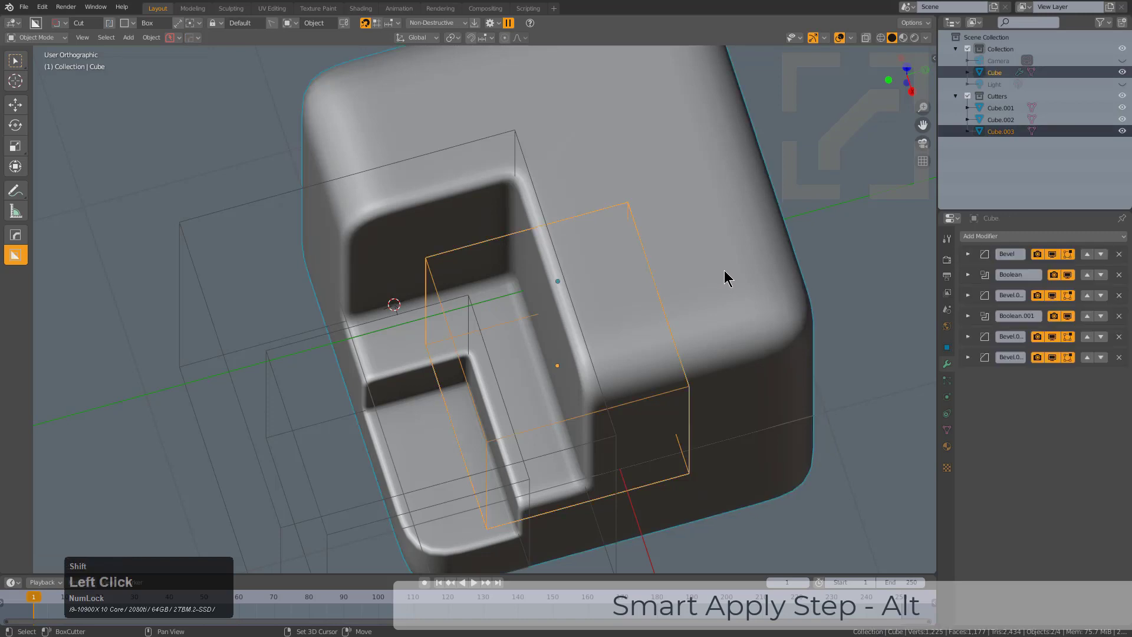
{"action": "key", "text": "q"}
{"action": "left_click", "coordinate": [721, 195]}
{"action": "middle_click_drag", "start_coordinate": [721, 195], "coordinate": [711, 261]}
{"action": "left_click", "coordinate": [733, 126]}
{"action": "middle_click_drag", "start_coordinate": [733, 126], "coordinate": [485, 162]}
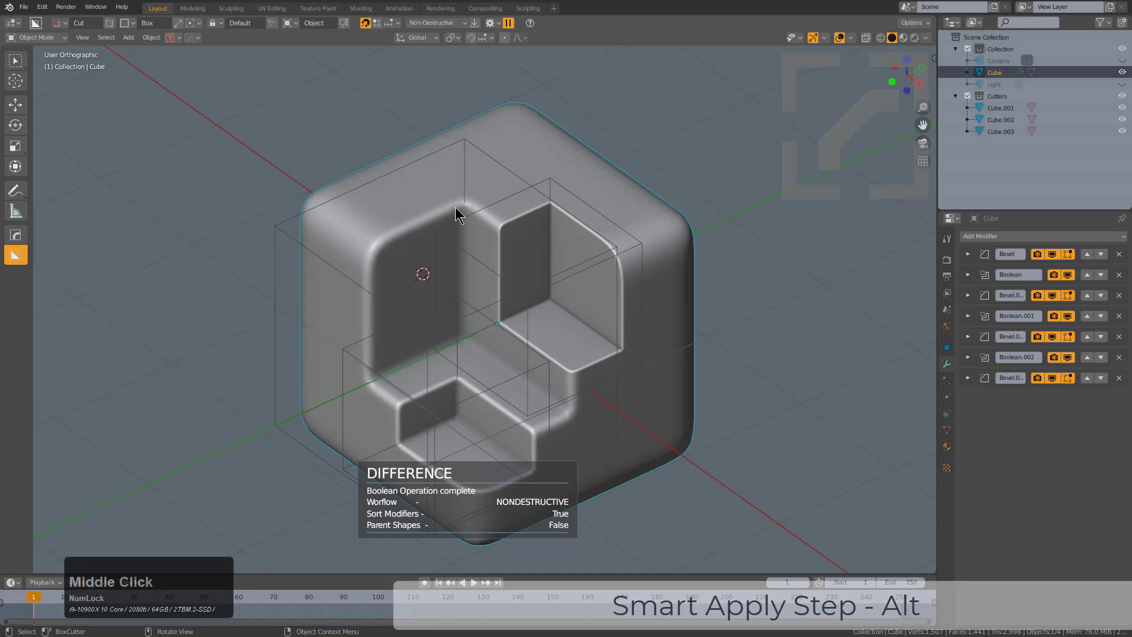
Adjust the widths of the main cube's stacked bevels one by one with the HardOps bevel dots.
{"action": "key", "text": "w"}
{"action": "scroll", "coordinate": [530, 283], "scroll_direction": "down", "scroll_amount": 1}
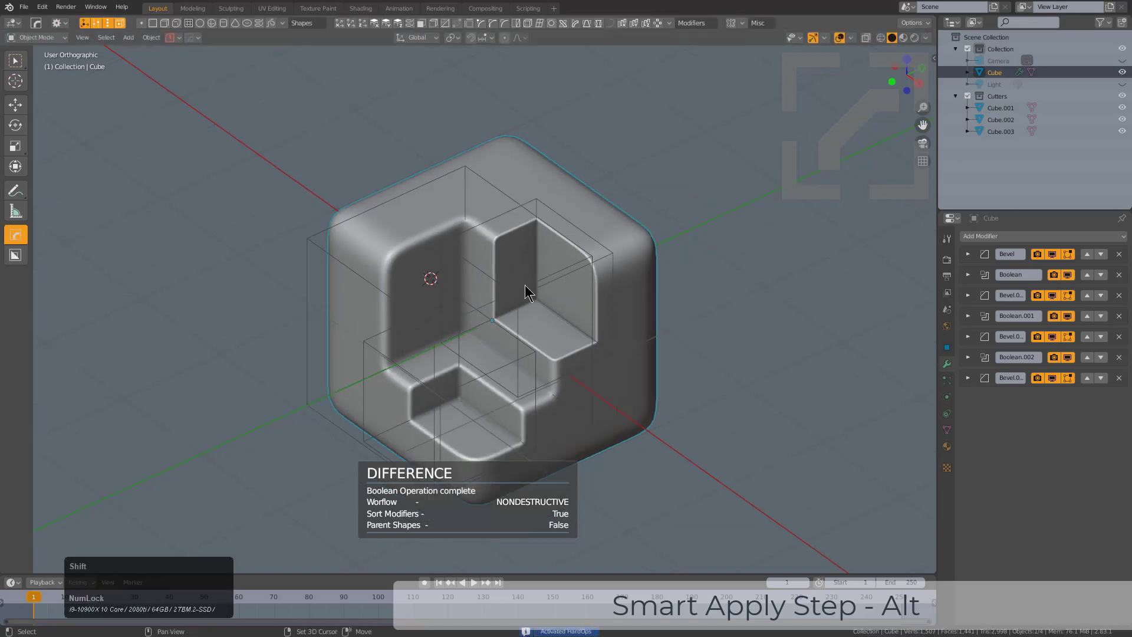
{"action": "middle_click_drag", "start_coordinate": [524, 285], "coordinate": [588, 326]}
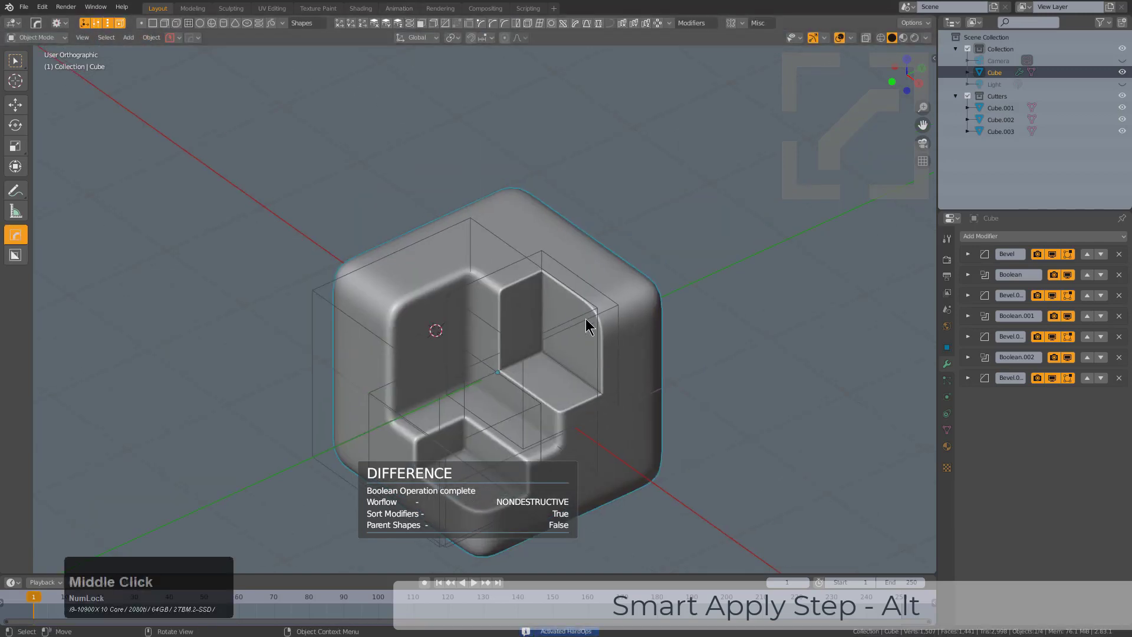
{"action": "mouse_move", "coordinate": [515, 172]}
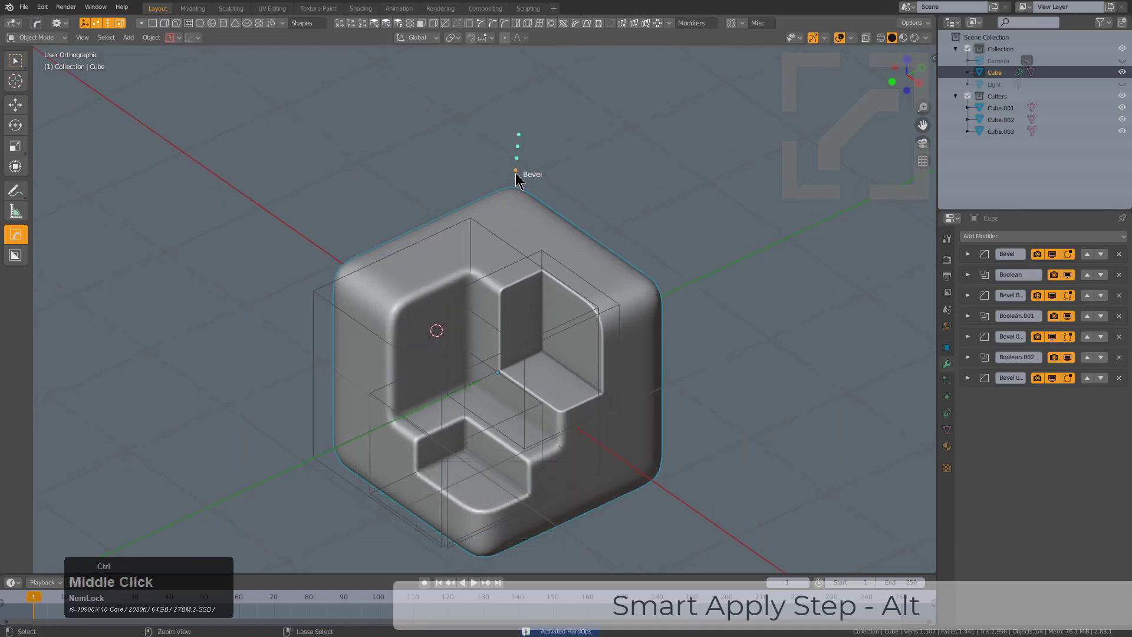
{"action": "mouse_move", "coordinate": [515, 172]}
{"action": "left_mouse_down", "text": "ctrl"}
{"action": "mouse_move", "coordinate": [523, 203]}
{"action": "mouse_move", "coordinate": [519, 164]}
{"action": "left_mouse_up", "text": "ctrl"}
{"action": "double_click", "coordinate": [522, 155]}
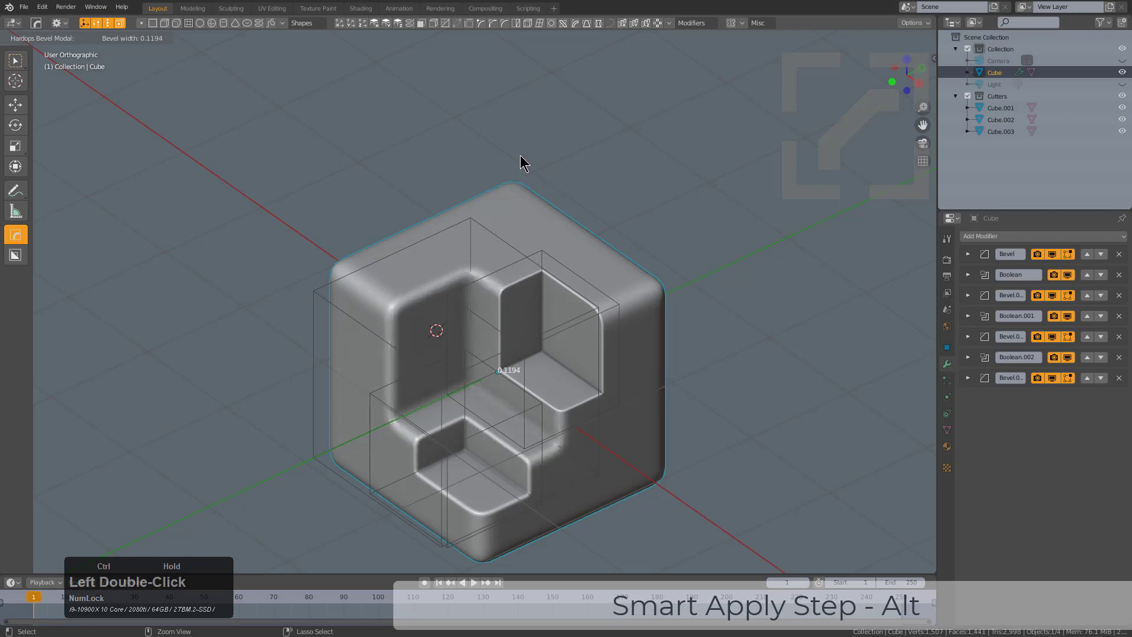
{"action": "left_click", "coordinate": [520, 155]}
{"action": "double_click", "coordinate": [520, 141]}
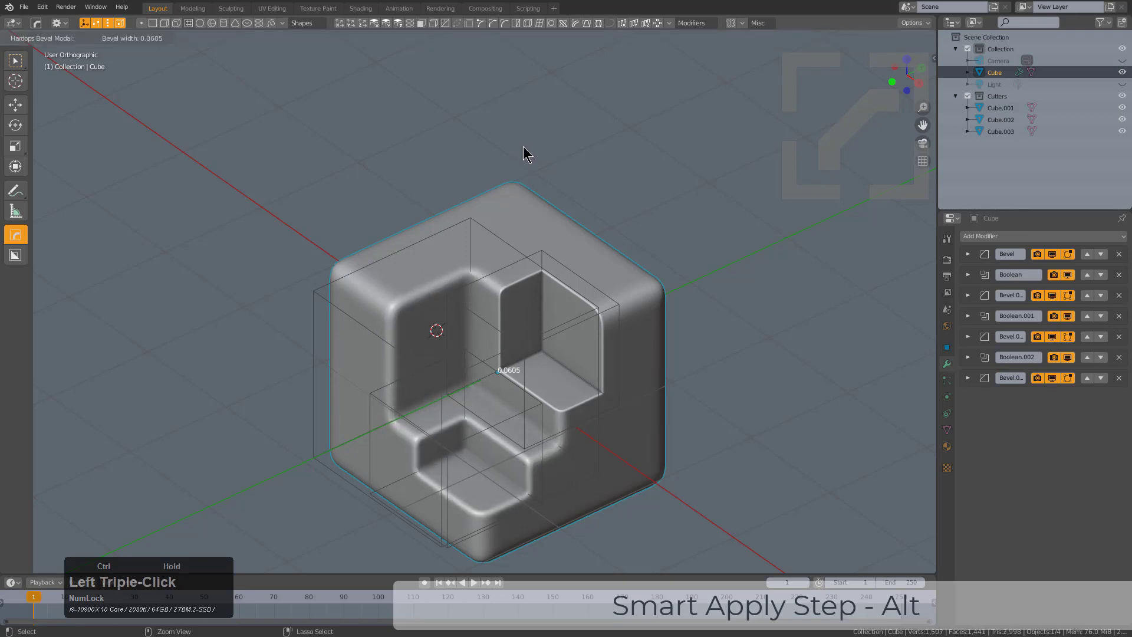
{"action": "left_click", "coordinate": [525, 147]}
{"action": "left_click", "coordinate": [525, 126]}
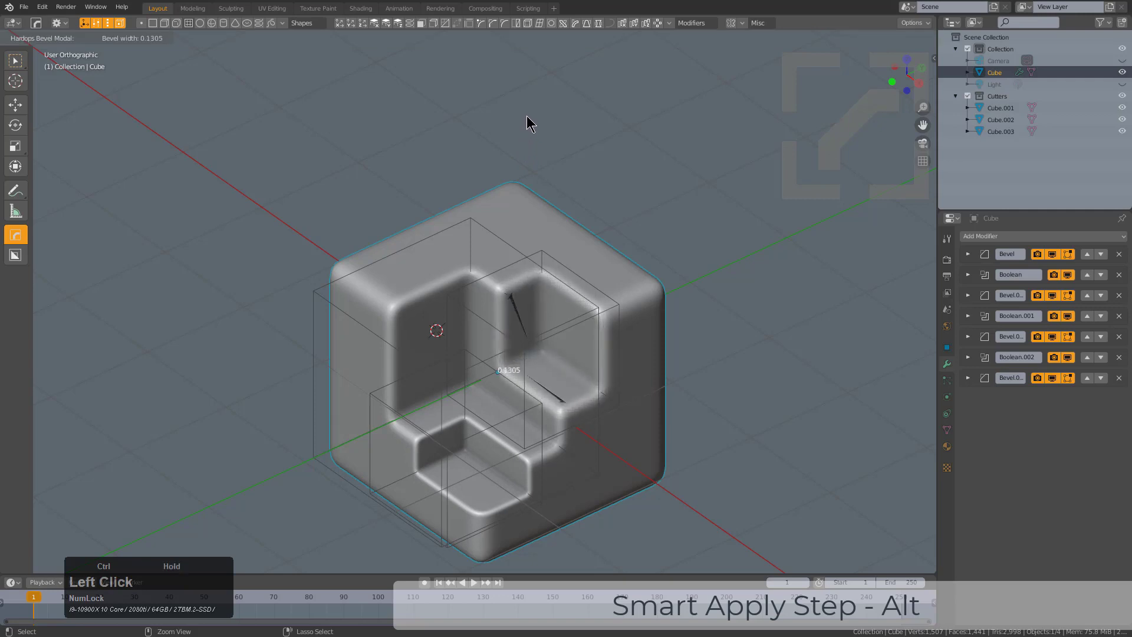
{"action": "left_click", "coordinate": [514, 180]}
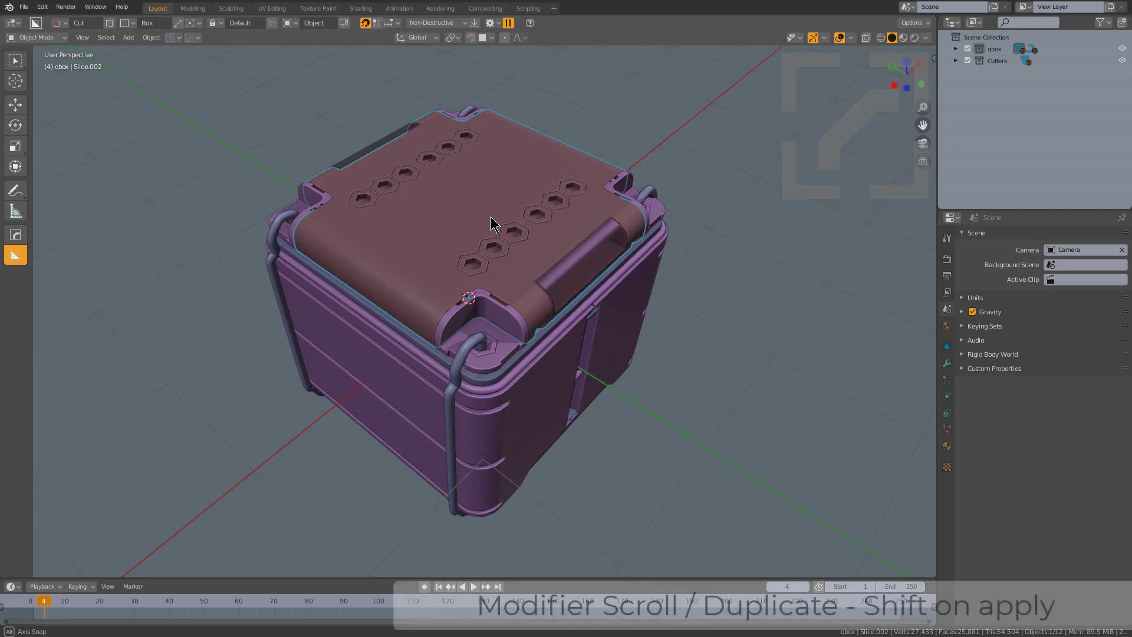
Read the Mod Scroll/Toggle tool's options and examine the crate lid's hexagonal cutouts and underlying mesh.
{"action": "middle_click", "coordinate": [492, 226]}
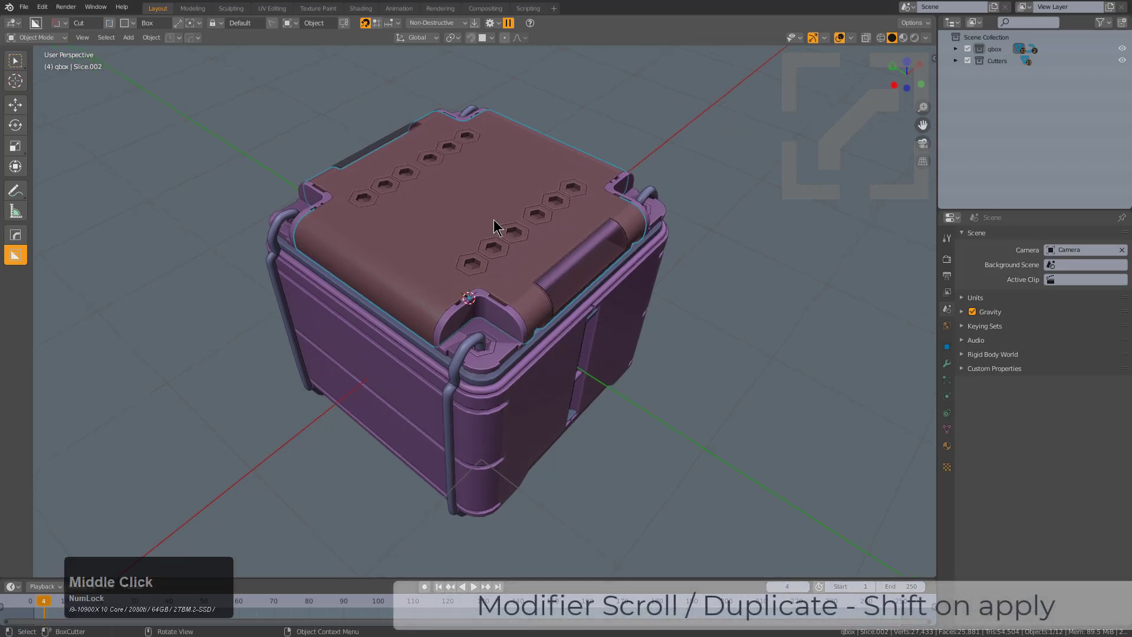
{"action": "key", "text": "q"}
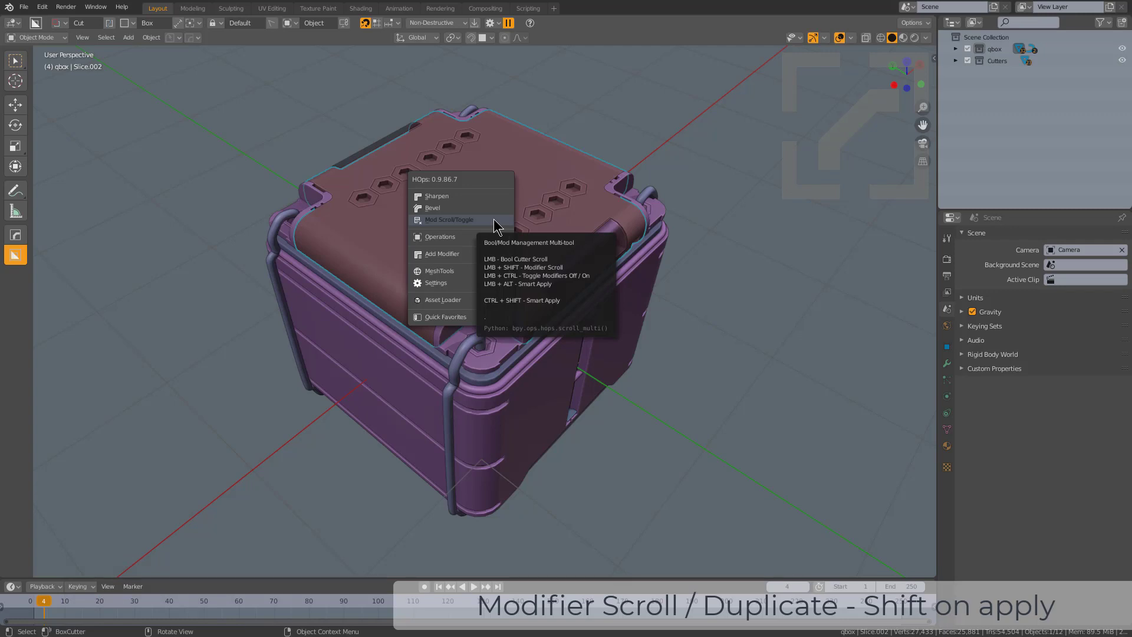
{"action": "mouse_move", "coordinate": [486, 236]}
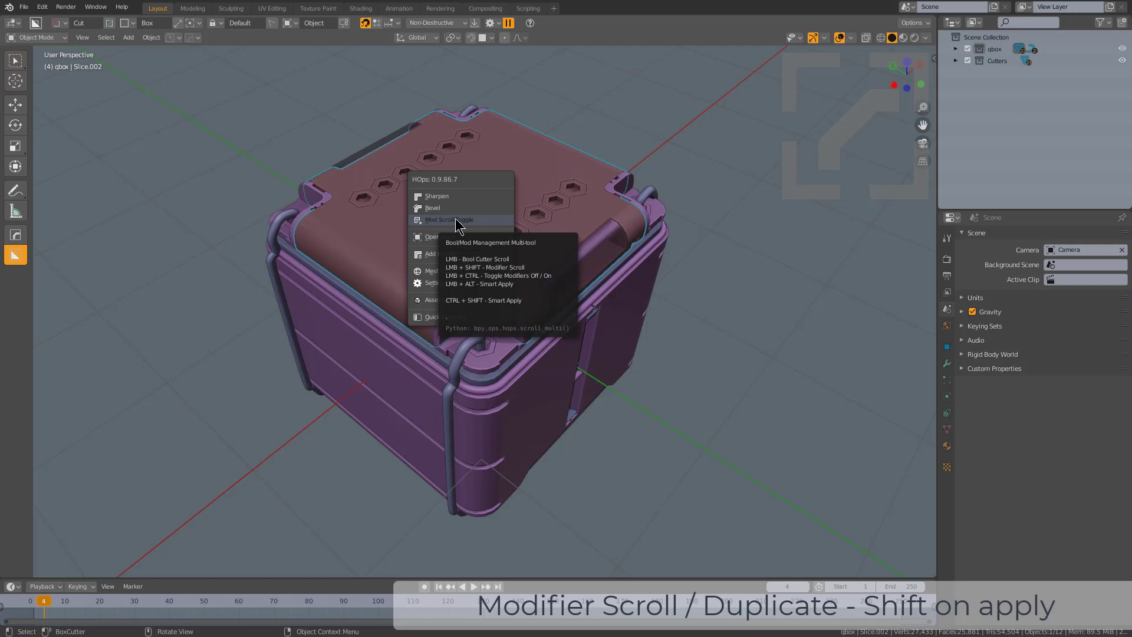
{"action": "middle_click", "coordinate": [587, 274]}
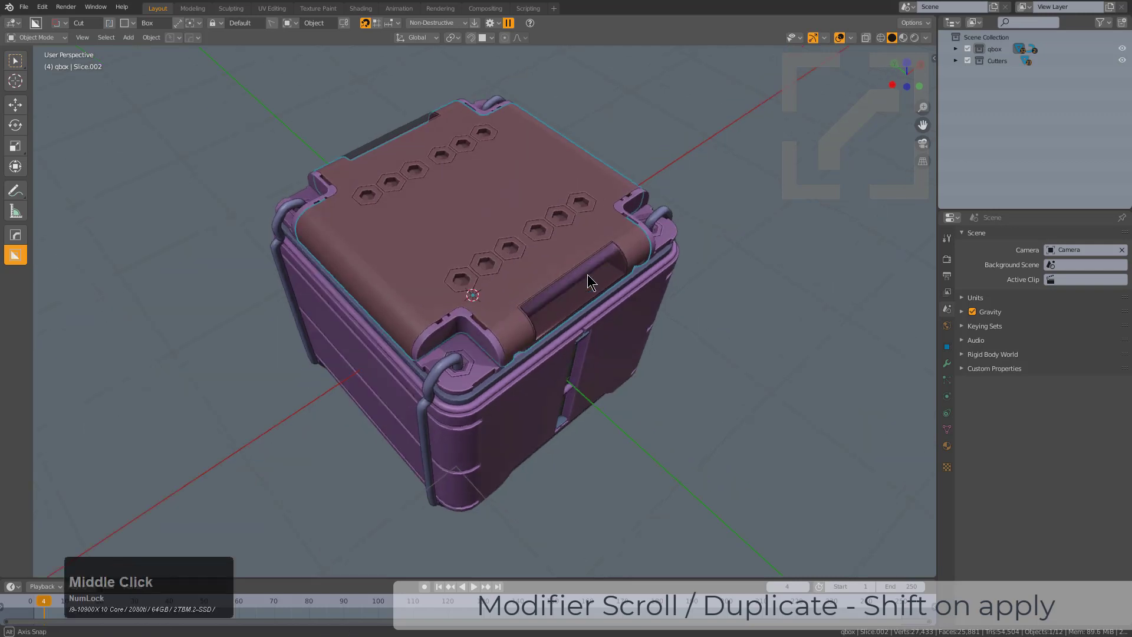
{"action": "scroll", "coordinate": [587, 274], "scroll_direction": "up", "scroll_amount": 3}
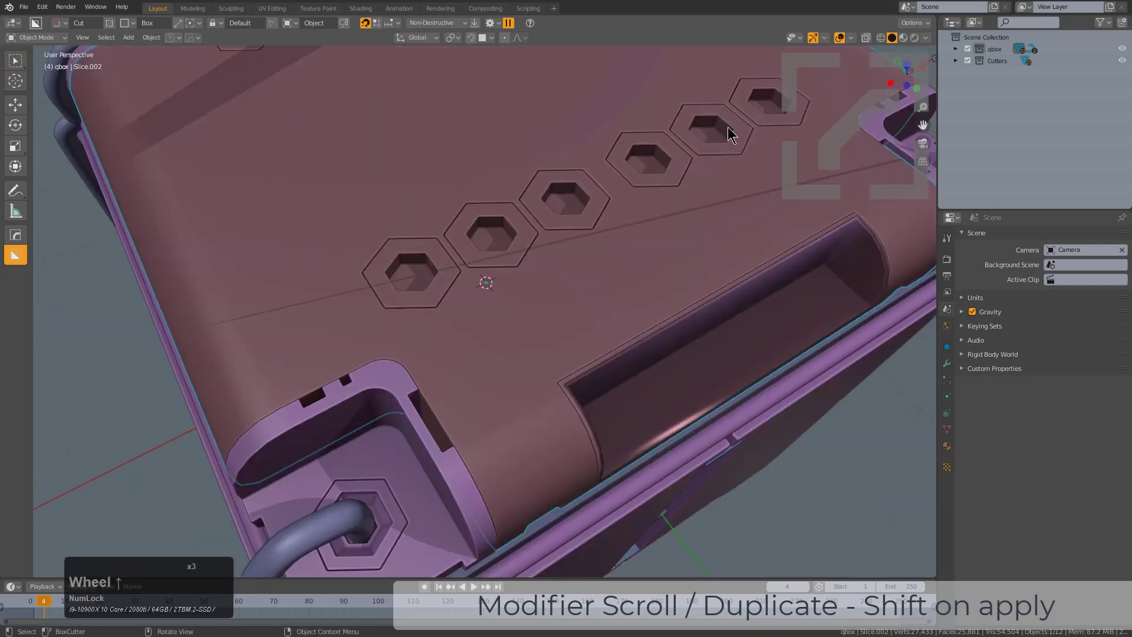
{"action": "scroll", "coordinate": [521, 197], "scroll_direction": "down", "scroll_amount": 2}
{"action": "key", "text": "Tab"}
{"action": "middle_click_drag", "start_coordinate": [433, 310], "coordinate": [481, 272]}
{"action": "scroll", "coordinate": [234, 175], "scroll_direction": "down", "scroll_amount": 1}
{"action": "key", "text": "Tab"}
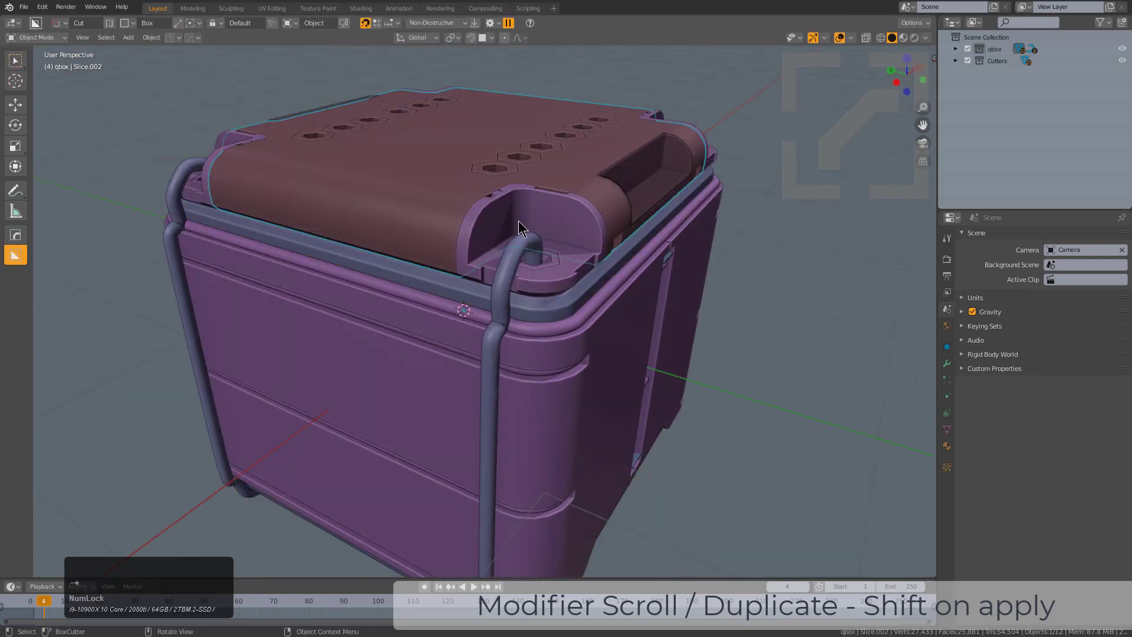
{"action": "middle_click_drag", "start_coordinate": [519, 220], "coordinate": [601, 222]}
Run Modifier Scroll on the crate lid, step through to Boolean.003, and apply the visible modifiers on a duplicate.
{"action": "key", "text": "q"}
{"action": "left_click", "coordinate": [615, 214], "text": "shift"}
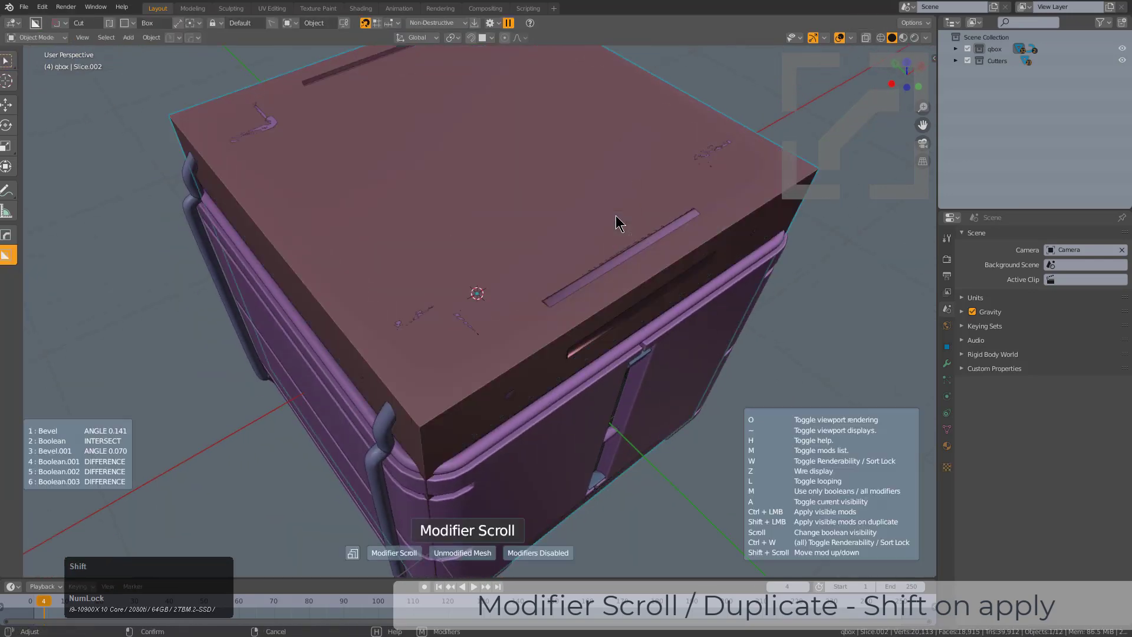
{"action": "scroll", "coordinate": [576, 326], "scroll_direction": "up", "scroll_amount": 5}
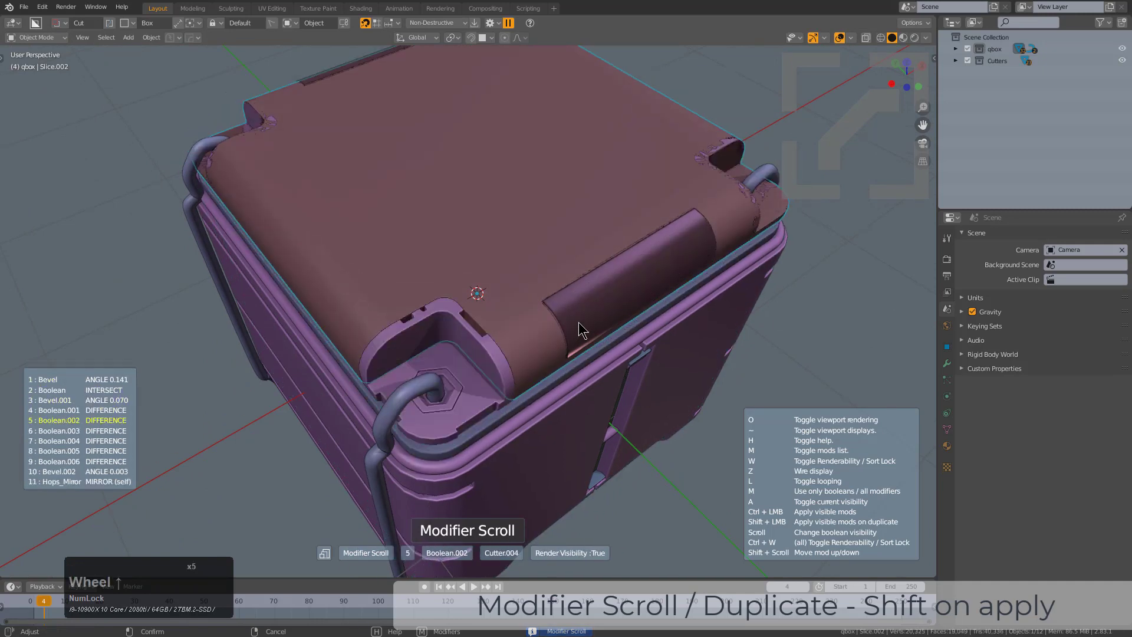
{"action": "scroll", "coordinate": [580, 319], "scroll_direction": "down", "scroll_amount": 2}
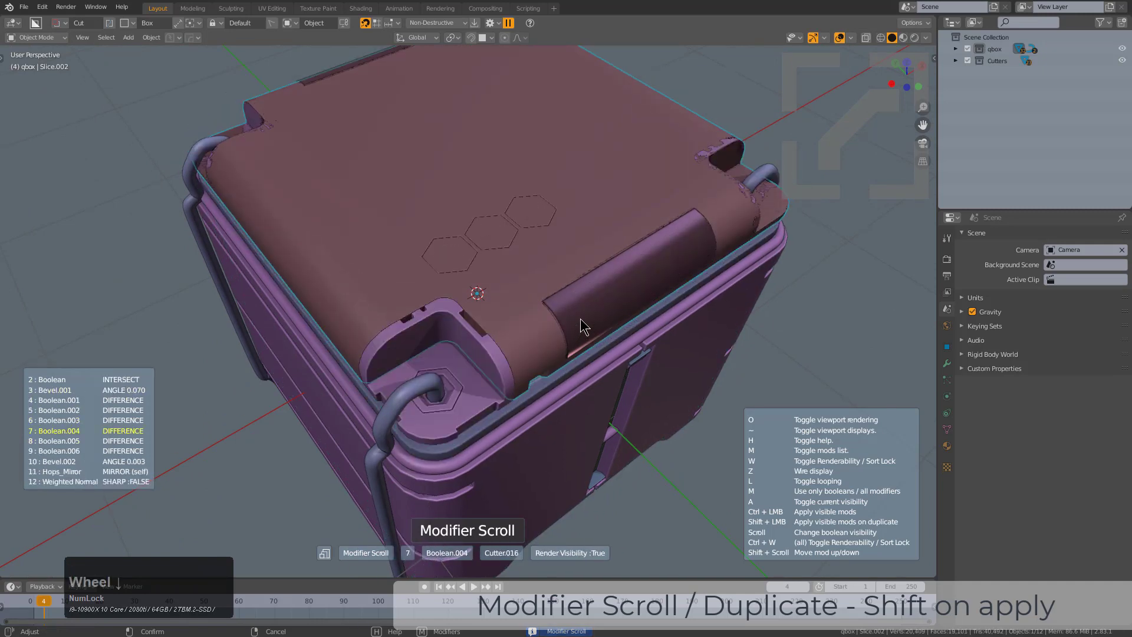
{"action": "scroll", "coordinate": [580, 318], "scroll_direction": "down", "scroll_amount": 1}
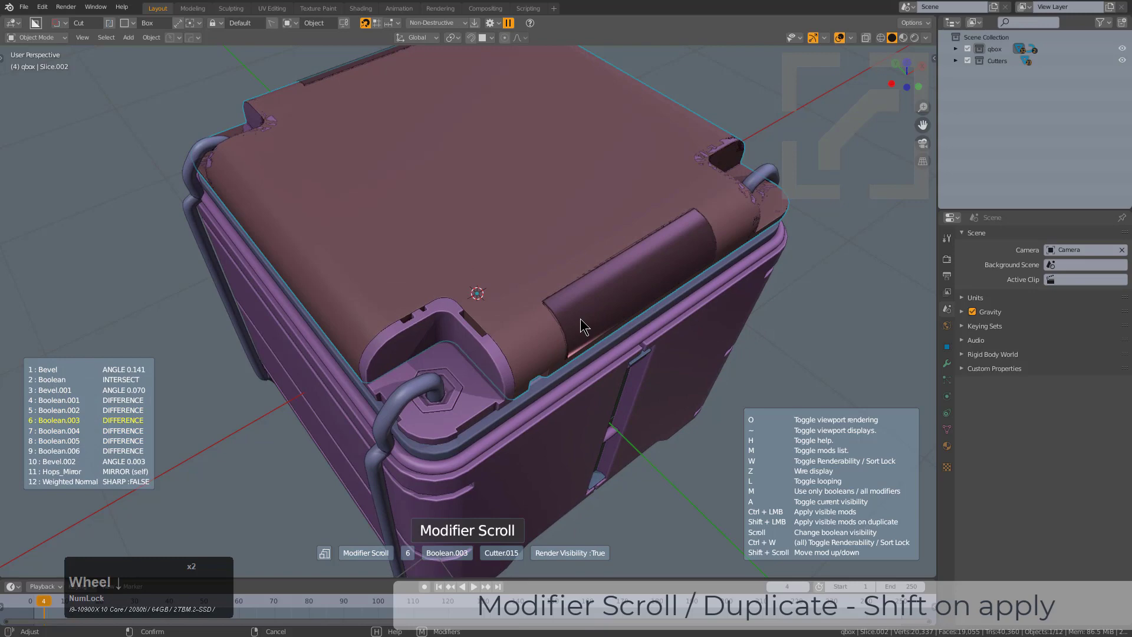
{"action": "key", "text": "shift"}
{"action": "key", "text": "shift"}
{"action": "left_click", "coordinate": [580, 319], "text": "shift"}
Run HardOps Sharpen on the lid duplicate at 30° sharpness and bring up the HOps Helper's sharp options.
{"action": "middle_click_drag", "start_coordinate": [304, 257], "coordinate": [337, 207]}
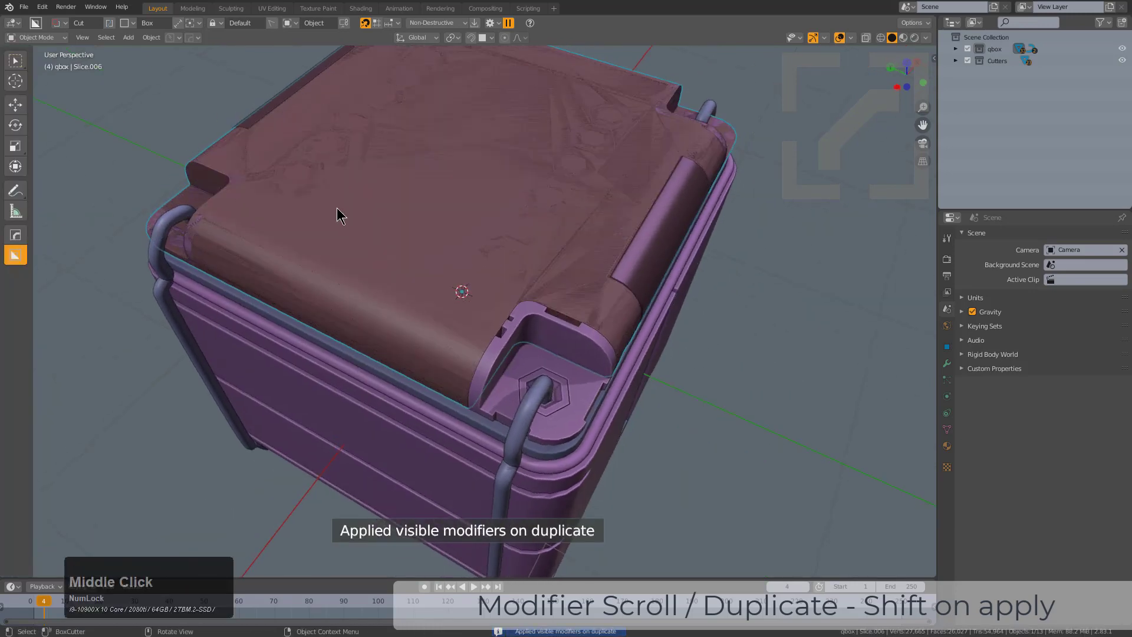
{"action": "middle_click_drag", "start_coordinate": [405, 293], "coordinate": [341, 209]}
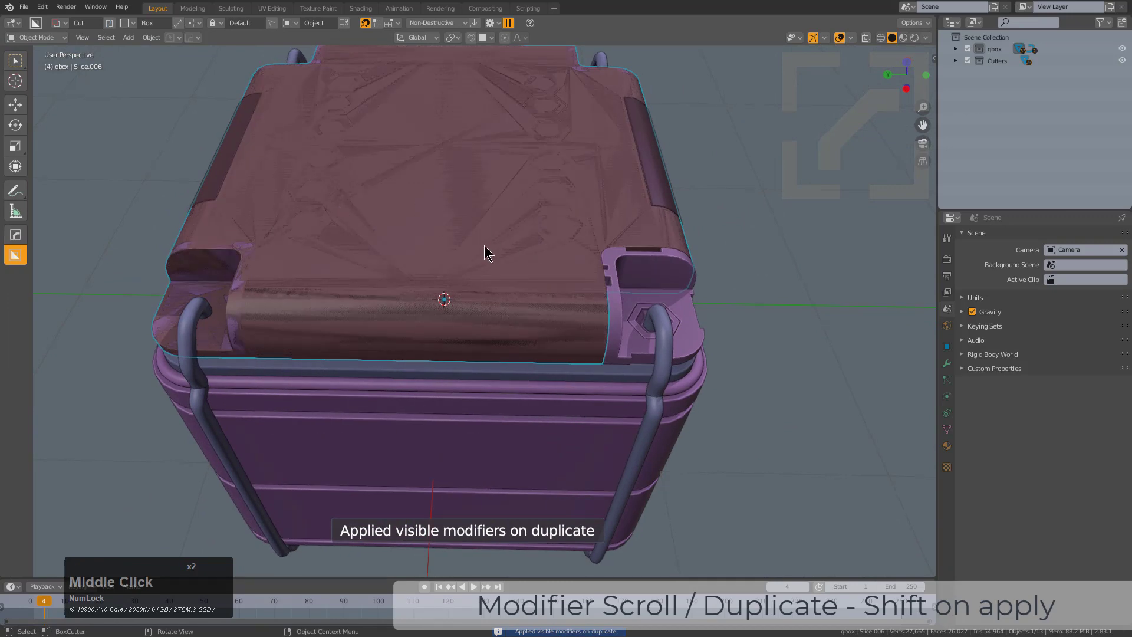
{"action": "middle_click_drag", "start_coordinate": [487, 250], "coordinate": [622, 300]}
{"action": "scroll", "coordinate": [635, 298], "scroll_direction": "up", "scroll_amount": 3}
{"action": "key", "text": "Tab"}
{"action": "key", "text": "Tab"}
{"action": "key", "text": "q"}
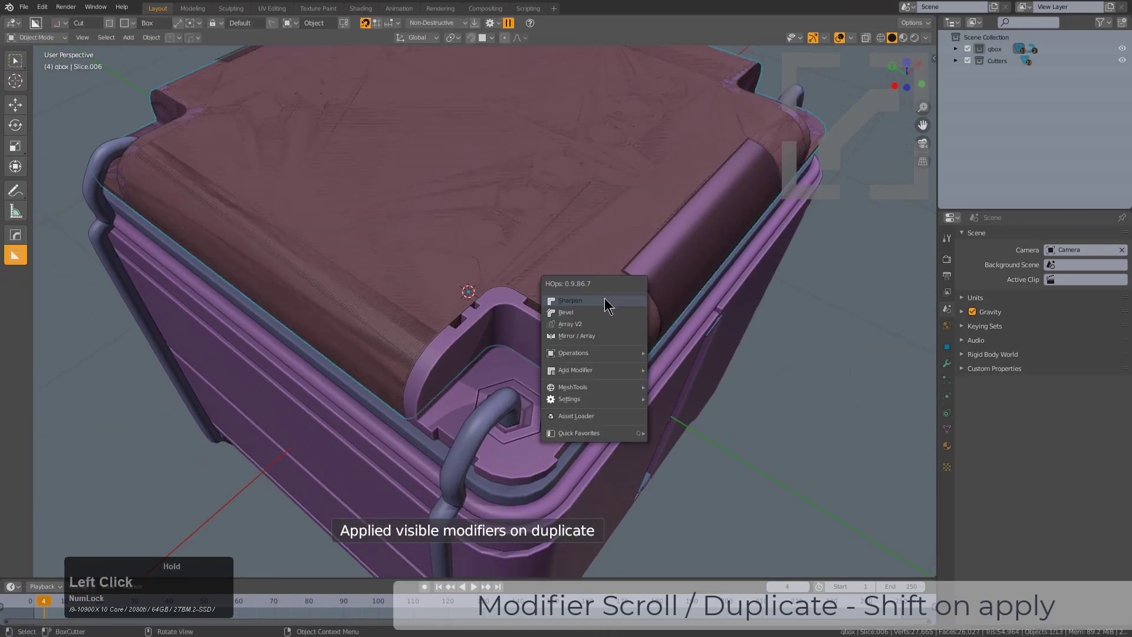
{"action": "left_click", "coordinate": [607, 300]}
{"action": "key", "text": "ctrl+grave"}
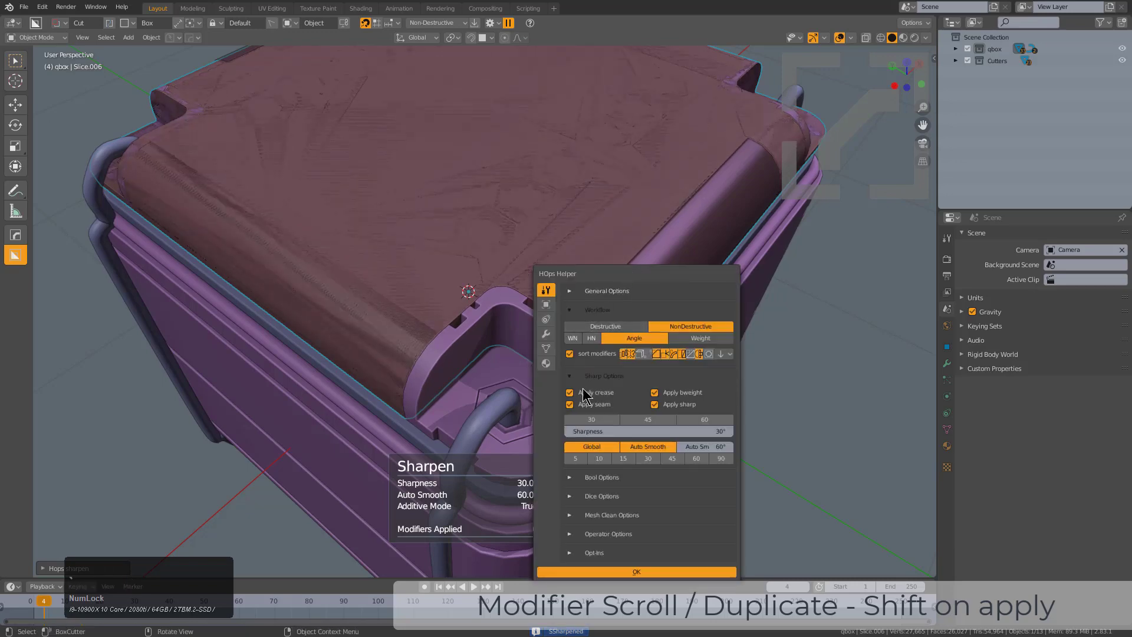
{"action": "middle_click_drag", "start_coordinate": [590, 410], "coordinate": [494, 349]}
Select the lid duplicate's linked outer faces in Edit Mode and inset them inward from their boundary.
{"action": "key", "text": "Tab"}
{"action": "key", "text": "alt+a"}
{"action": "key", "text": "3"}
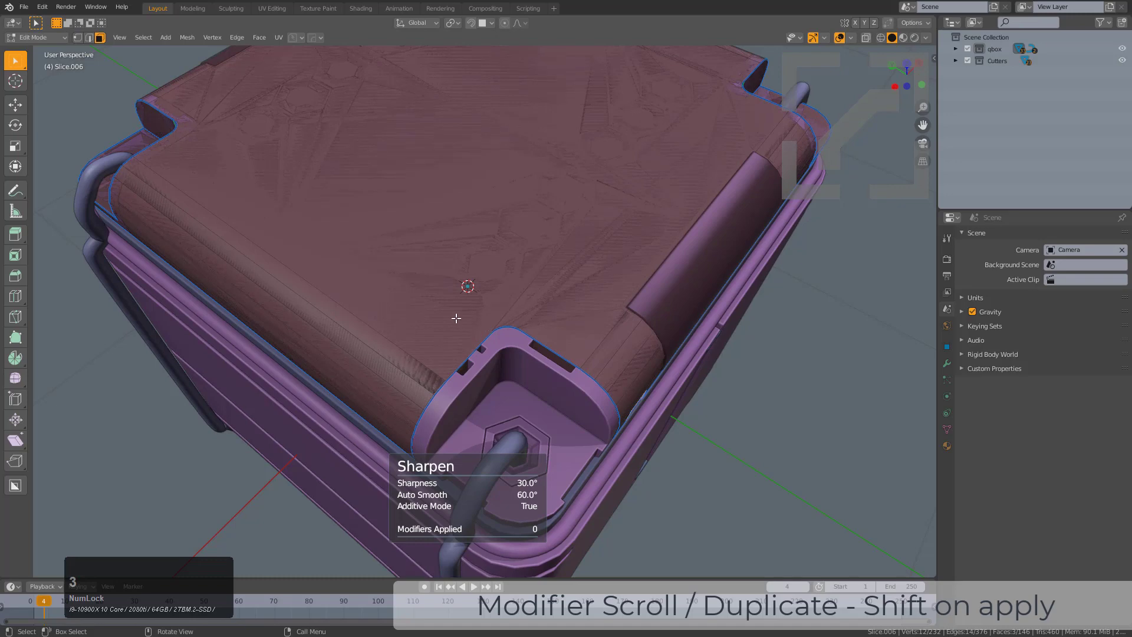
{"action": "key", "text": "l"}
{"action": "middle_click_drag", "start_coordinate": [450, 307], "coordinate": [317, 249]}
{"action": "key", "text": "alt+z"}
{"action": "scroll", "coordinate": [688, 407], "scroll_direction": "up", "scroll_amount": 2}
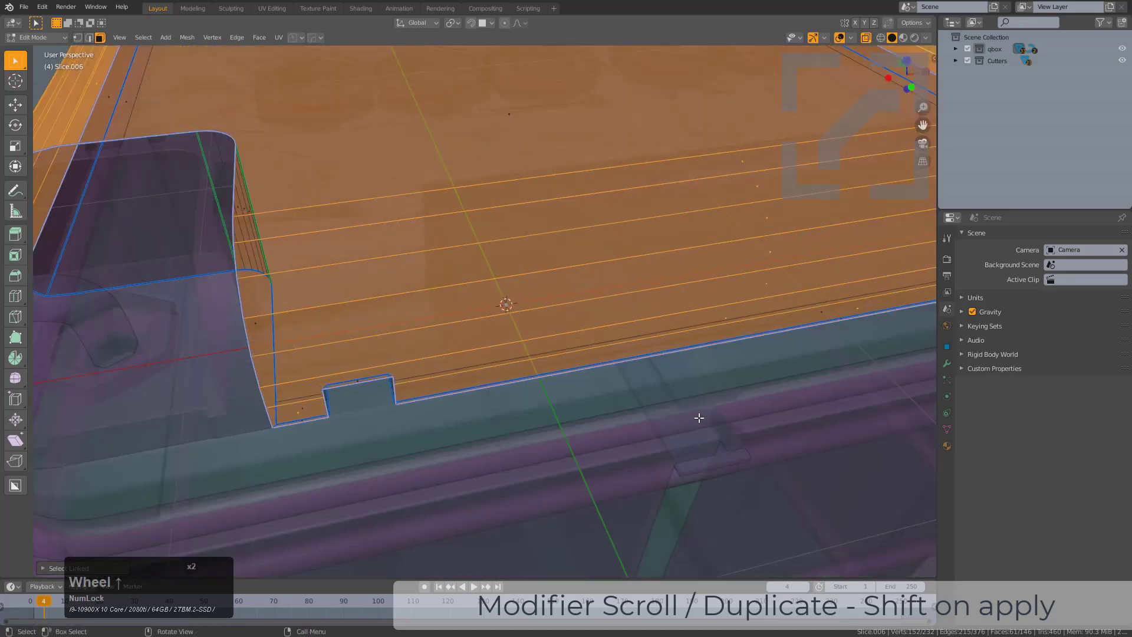
{"action": "key", "text": "i"}
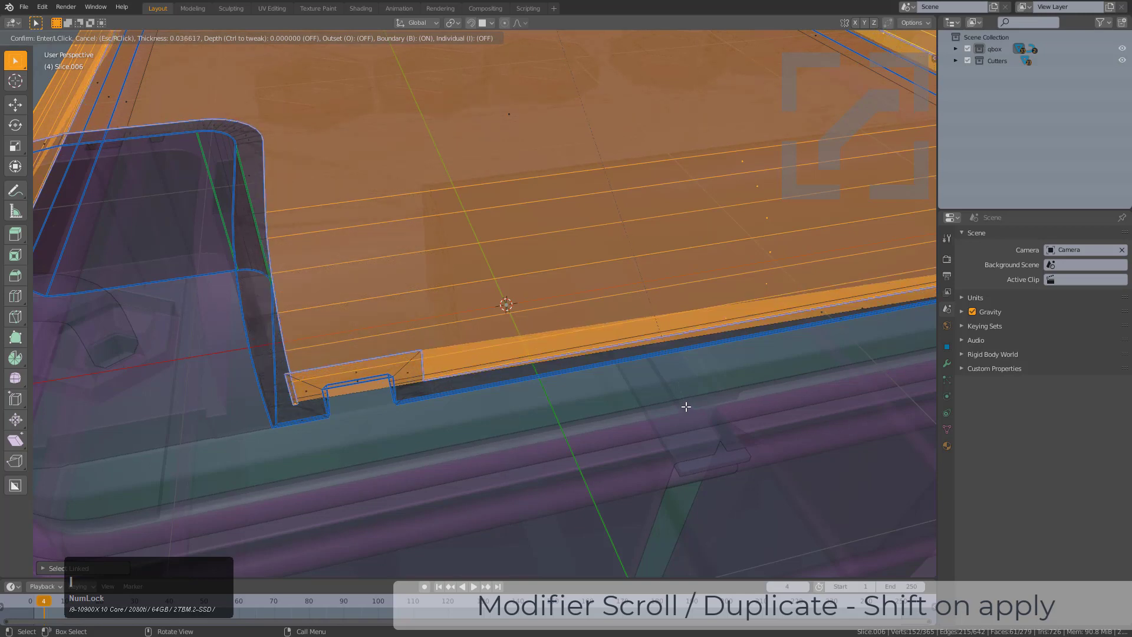
{"action": "left_click", "coordinate": [691, 408]}
Invert the face selection and delete everything outside the inset lid surface.
{"action": "key", "text": "ctrl+i"}
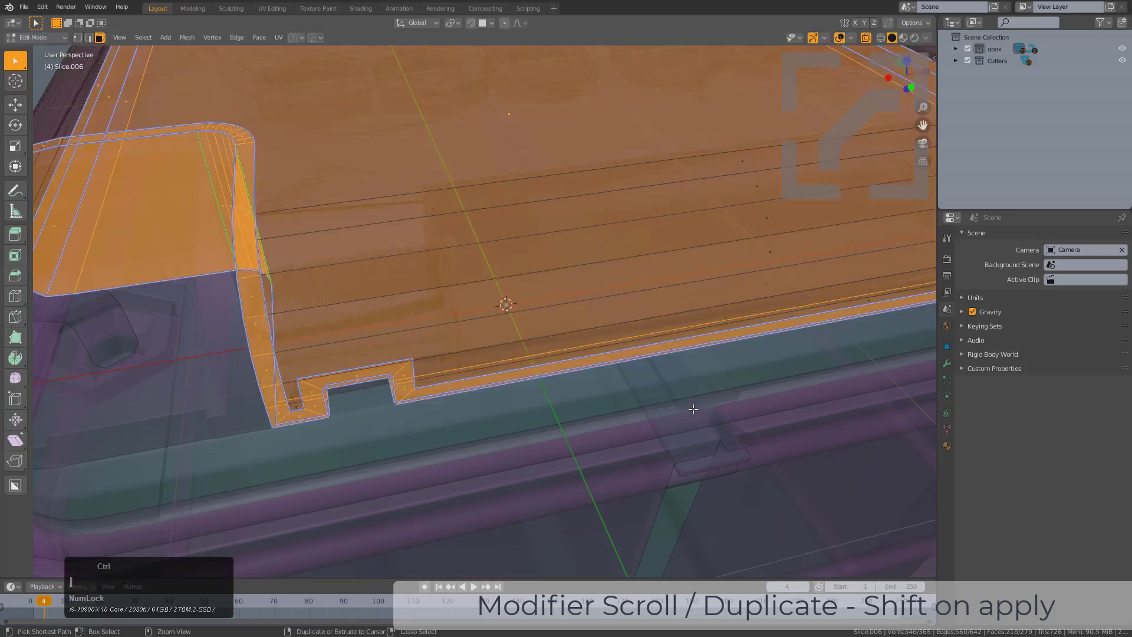
{"action": "key", "text": "x"}
{"action": "scroll", "coordinate": [692, 408], "scroll_direction": "up", "scroll_amount": 1}
{"action": "left_click", "coordinate": [674, 439]}
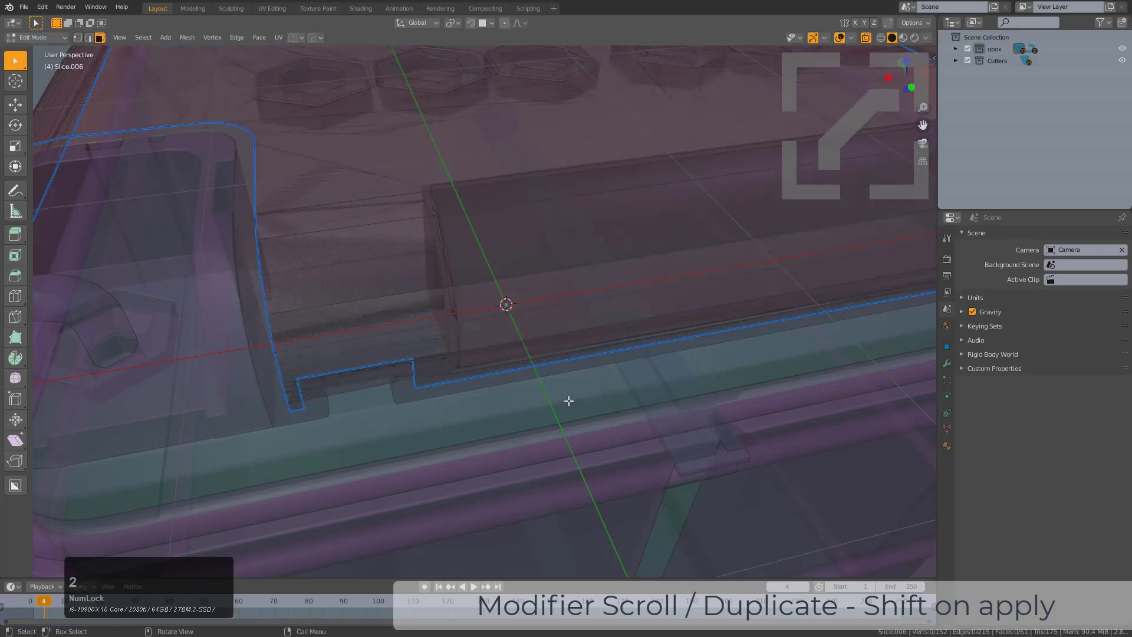
Edge-slide the long horizontal edge running above the lid's lower notch and dissolve it.
{"action": "key", "text": "g"}
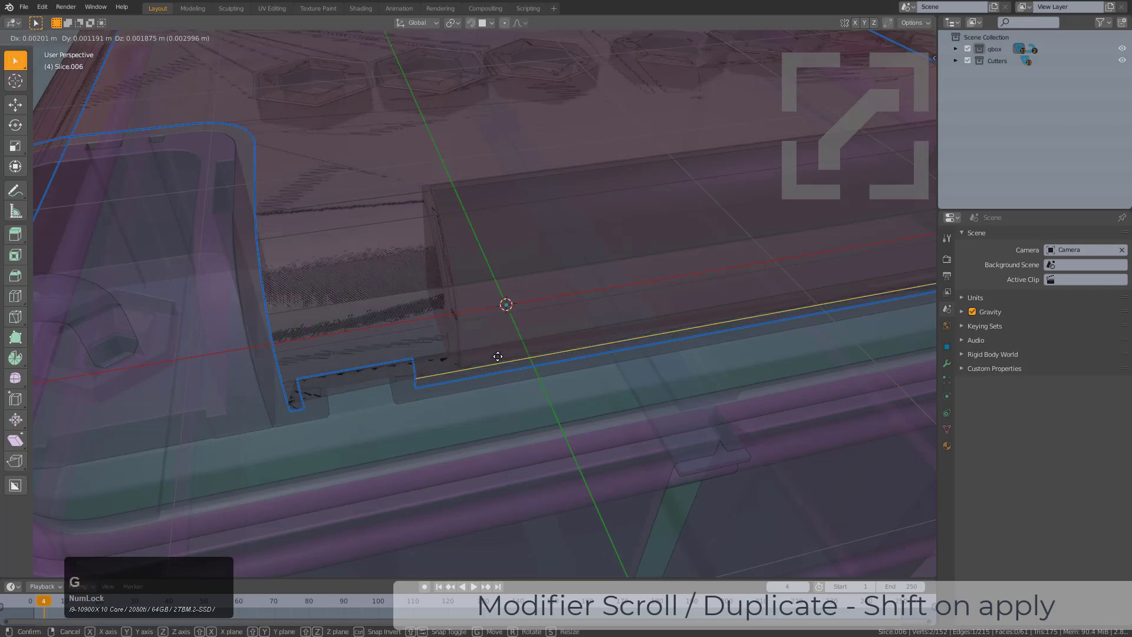
{"action": "right_click", "coordinate": [472, 360]}
{"action": "left_click", "coordinate": [393, 377], "text": "alt"}
{"action": "key", "text": "g"}
{"action": "key", "text": "g"}
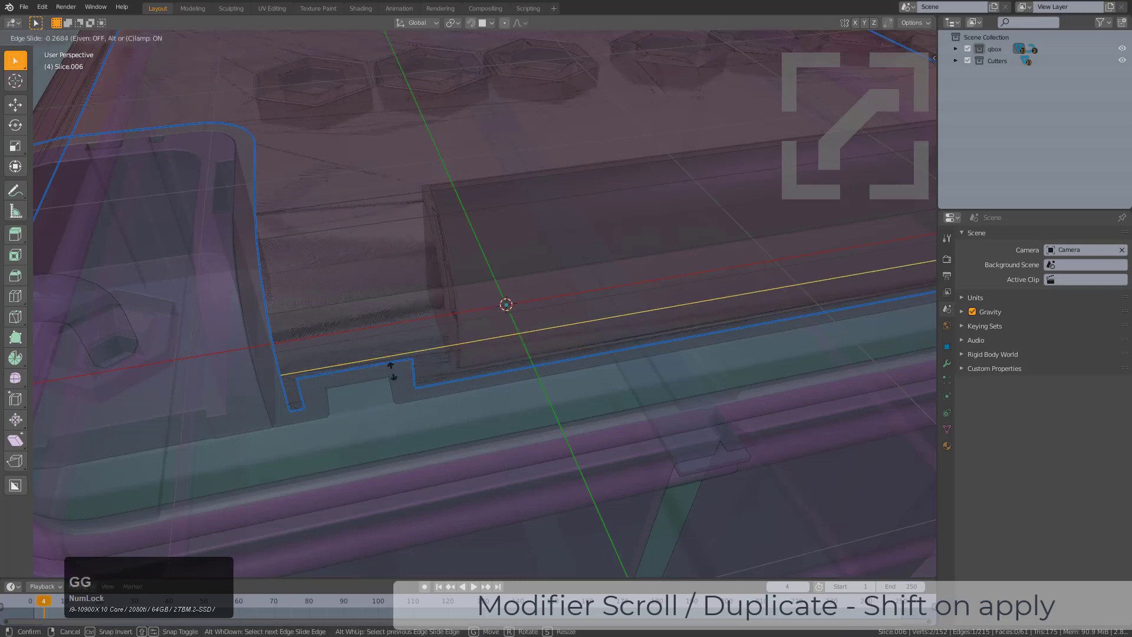
{"action": "left_click", "coordinate": [475, 371]}
{"action": "key", "text": "ctrl+x"}
Try to slide and dissolve the long edge along the lid duplicate's lower rim.
{"action": "scroll", "coordinate": [520, 373], "scroll_direction": "down", "scroll_amount": 6}
{"action": "key", "text": "alt+z"}
{"action": "mouse_move", "coordinate": [521, 373]}
{"action": "middle_mouse_down"}
{"action": "mouse_move", "coordinate": [509, 400]}
{"action": "mouse_move", "coordinate": [519, 371]}
{"action": "middle_mouse_up"}
{"action": "scroll", "coordinate": [519, 371], "scroll_direction": "up", "scroll_amount": 4}
{"action": "middle_click_drag", "start_coordinate": [660, 336], "coordinate": [601, 334], "text": "shift"}
{"action": "middle_click_drag", "start_coordinate": [601, 334], "coordinate": [625, 330]}
{"action": "scroll", "coordinate": [625, 330], "scroll_direction": "up", "scroll_amount": 3}
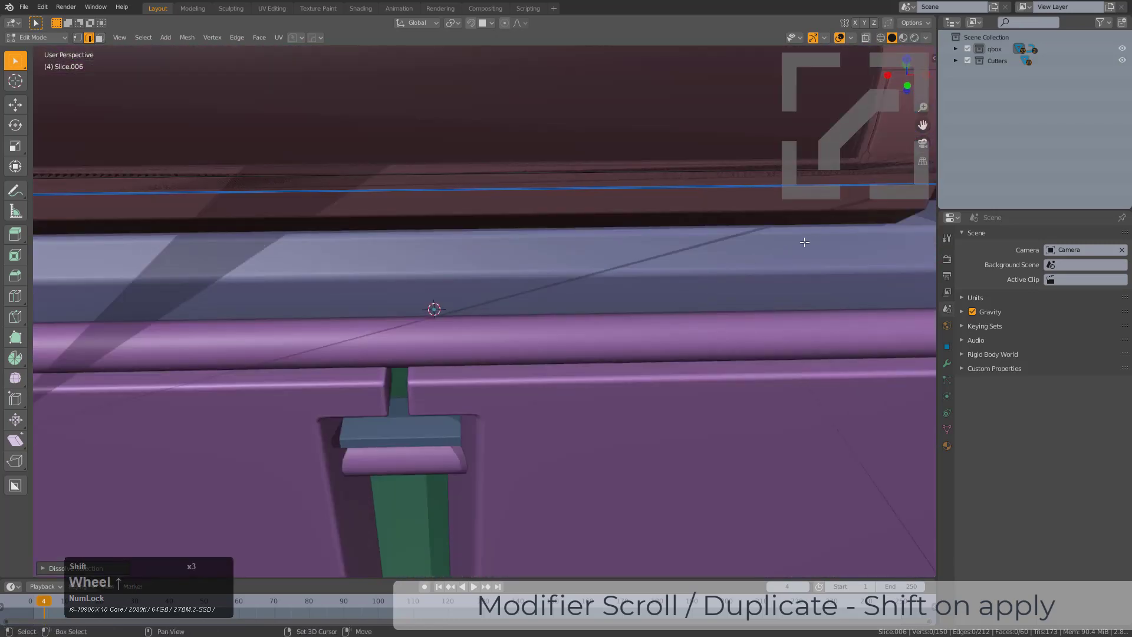
{"action": "middle_click_drag", "start_coordinate": [805, 241], "coordinate": [700, 283]}
{"action": "left_click", "coordinate": [699, 290]}
{"action": "key", "text": "g"}
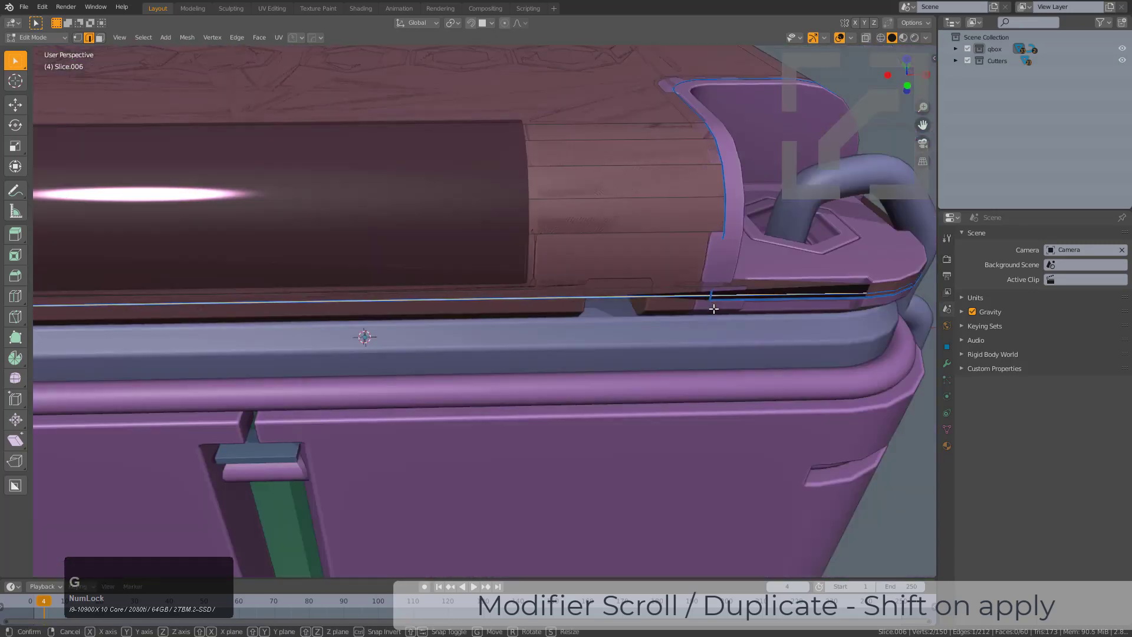
{"action": "key", "text": "g"}
{"action": "right_click", "coordinate": [659, 298]}
{"action": "key", "text": "ctrl+x"}
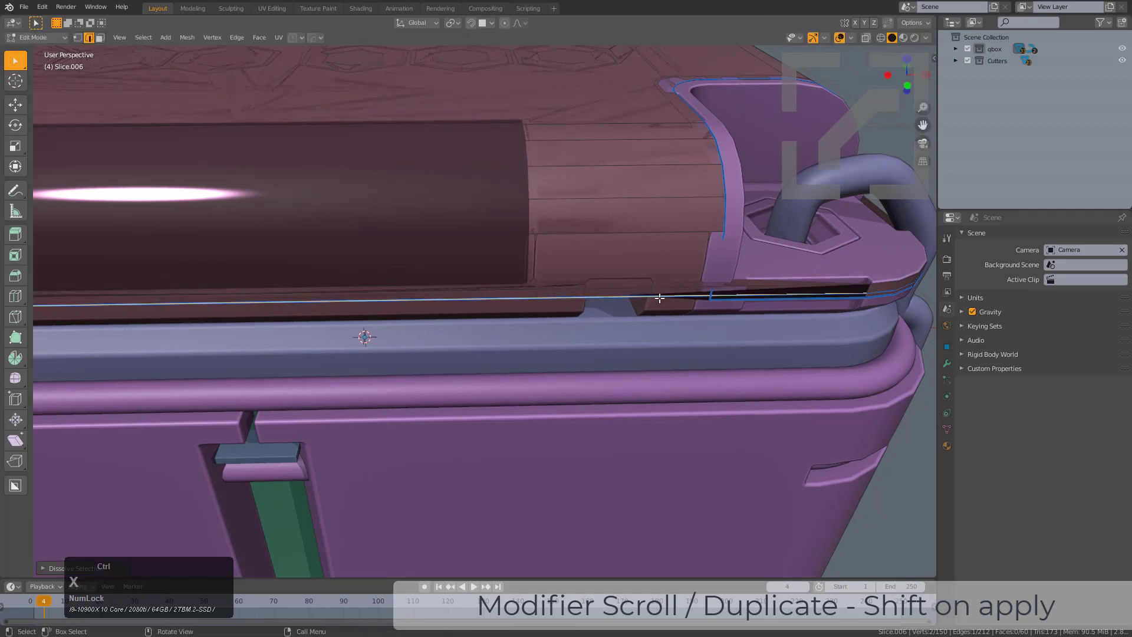
Mirror the lid duplicate's mesh across both X and Y using the HardOps mirror gizmo in Symmetry mode.
{"action": "scroll", "coordinate": [659, 298], "scroll_direction": "down", "scroll_amount": 2}
{"action": "middle_click_drag", "start_coordinate": [525, 315], "coordinate": [659, 328], "text": "shift"}
{"action": "middle_click_drag", "start_coordinate": [524, 286], "coordinate": [586, 330]}
{"action": "scroll", "coordinate": [569, 300], "scroll_direction": "up", "scroll_amount": 2}
{"action": "key", "text": "alt+z"}
{"action": "scroll", "coordinate": [599, 314], "scroll_direction": "down", "scroll_amount": 2}
{"action": "scroll", "coordinate": [581, 319], "scroll_direction": "down", "scroll_amount": 4}
{"action": "key", "text": "alt+x"}
{"action": "key", "text": "d"}
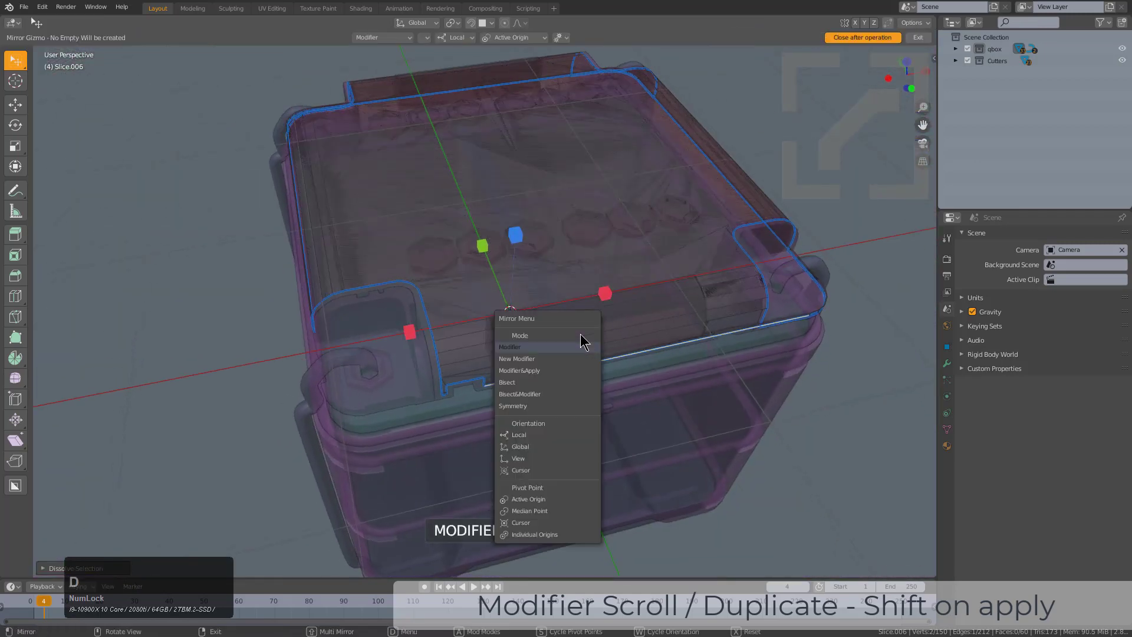
{"action": "left_click", "coordinate": [525, 406]}
{"action": "key", "text": "shift"}
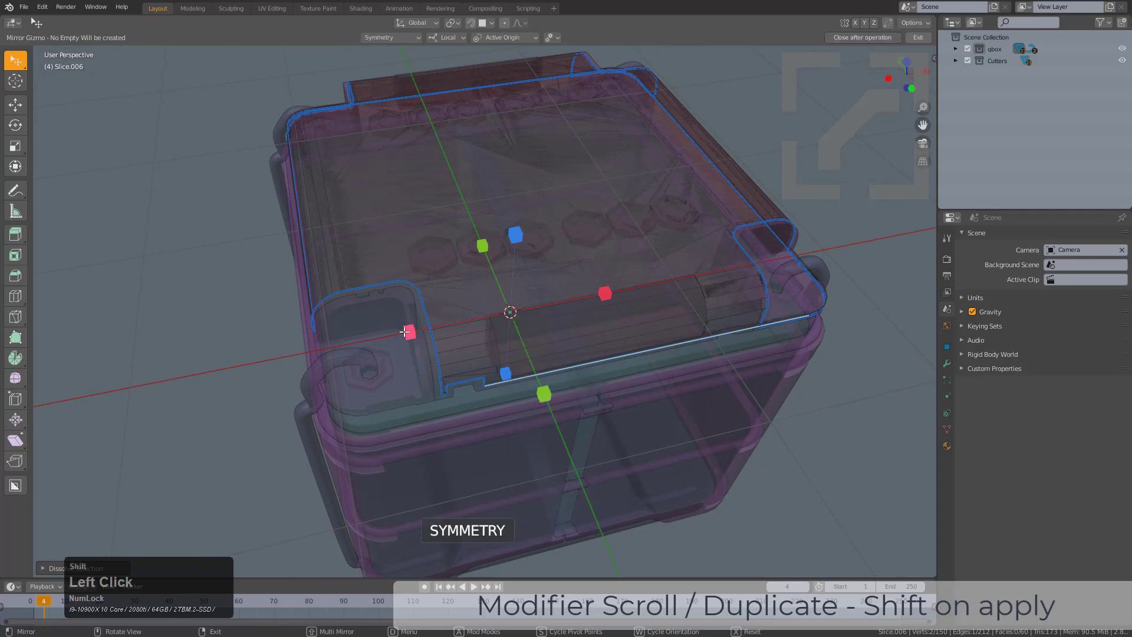
{"action": "left_click", "coordinate": [404, 332], "text": "shift"}
{"action": "left_click", "coordinate": [538, 403]}
Return to Object Mode and examine the symmetrized lid shell around its corner recess.
{"action": "mouse_move", "coordinate": [543, 397]}
{"action": "middle_mouse_down"}
{"action": "mouse_move", "coordinate": [561, 412]}
{"action": "mouse_move", "coordinate": [562, 356]}
{"action": "mouse_move", "coordinate": [670, 327]}
{"action": "mouse_move", "coordinate": [639, 323]}
{"action": "middle_mouse_up"}
{"action": "key", "text": "z"}
{"action": "scroll", "coordinate": [575, 349], "scroll_direction": "up", "scroll_amount": 1}
{"action": "key", "text": "Tab"}
{"action": "key", "text": "alt+z"}
{"action": "middle_click_drag", "start_coordinate": [493, 253], "coordinate": [472, 277]}
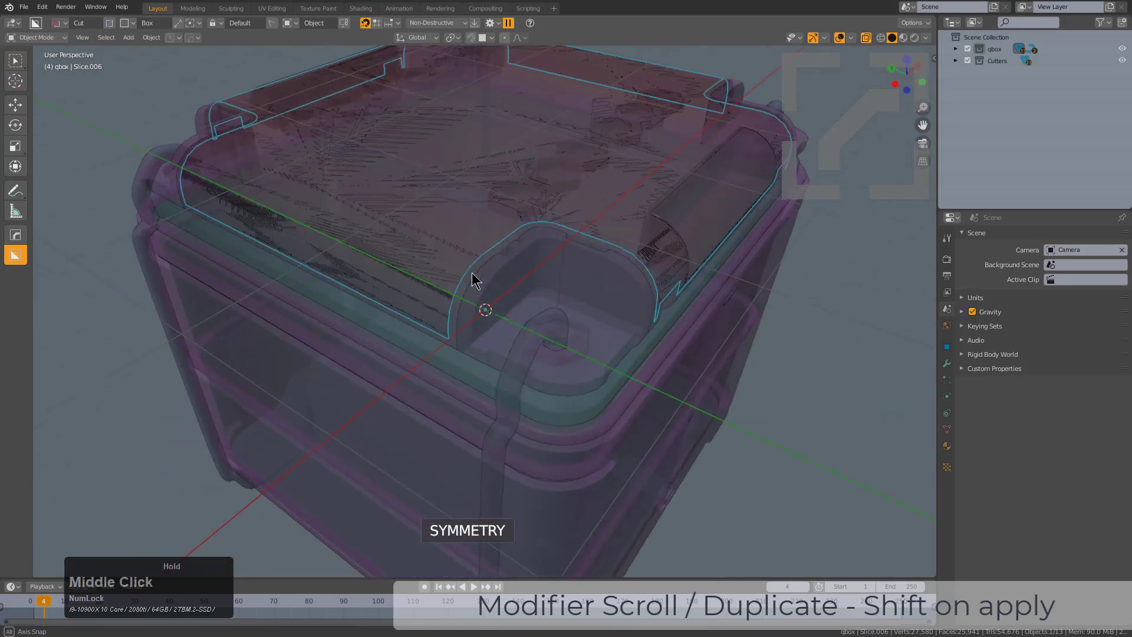
{"action": "middle_click_drag", "start_coordinate": [586, 263], "coordinate": [545, 340], "text": "shift"}
{"action": "scroll", "coordinate": [546, 336], "scroll_direction": "up", "scroll_amount": 2}
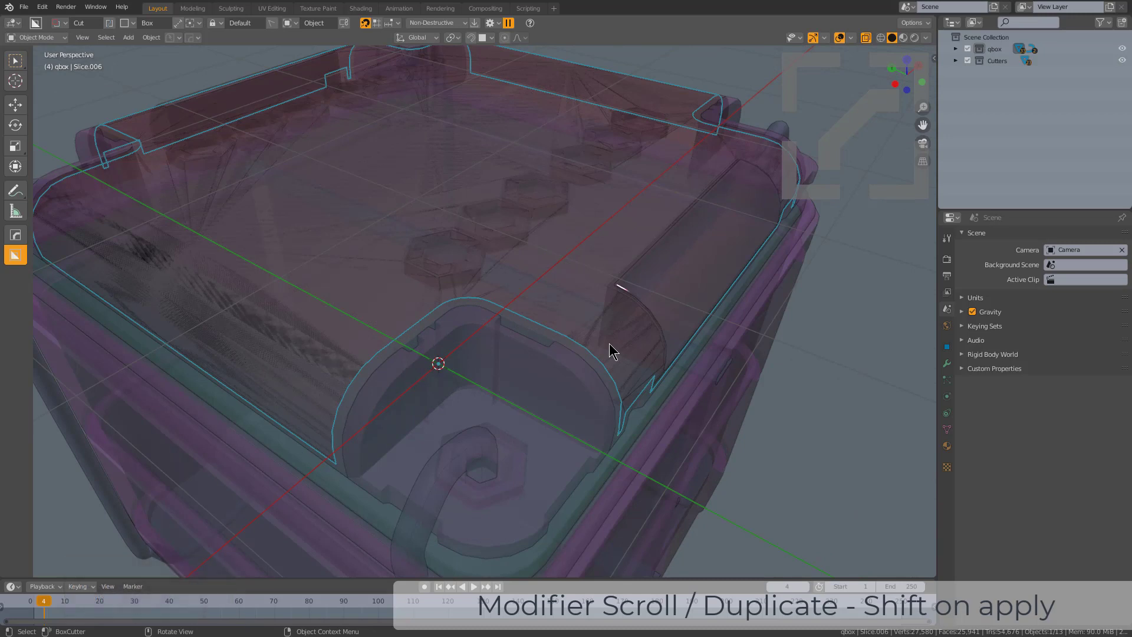
Add a Solidify modifier with offset -1 to the lid duplicate and restore the solid, non-see-through view.
{"action": "key", "text": "q"}
{"action": "mouse_move", "coordinate": [588, 414]}
{"action": "left_click", "coordinate": [652, 425]}
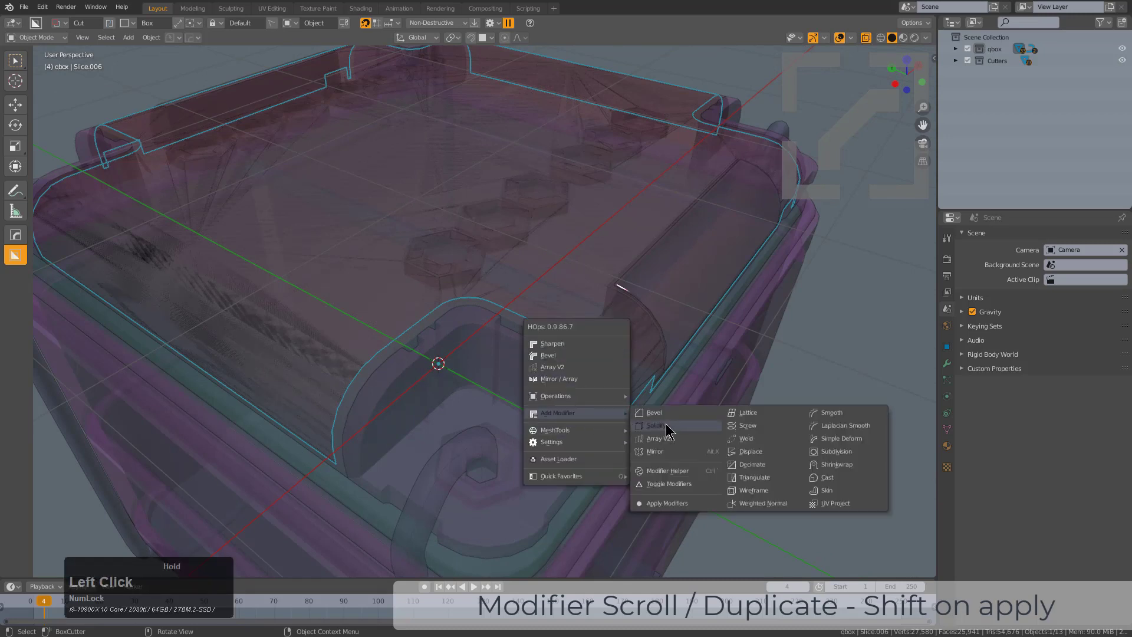
{"action": "key", "text": "2"}
{"action": "left_click", "coordinate": [698, 434]}
{"action": "key", "text": "z"}
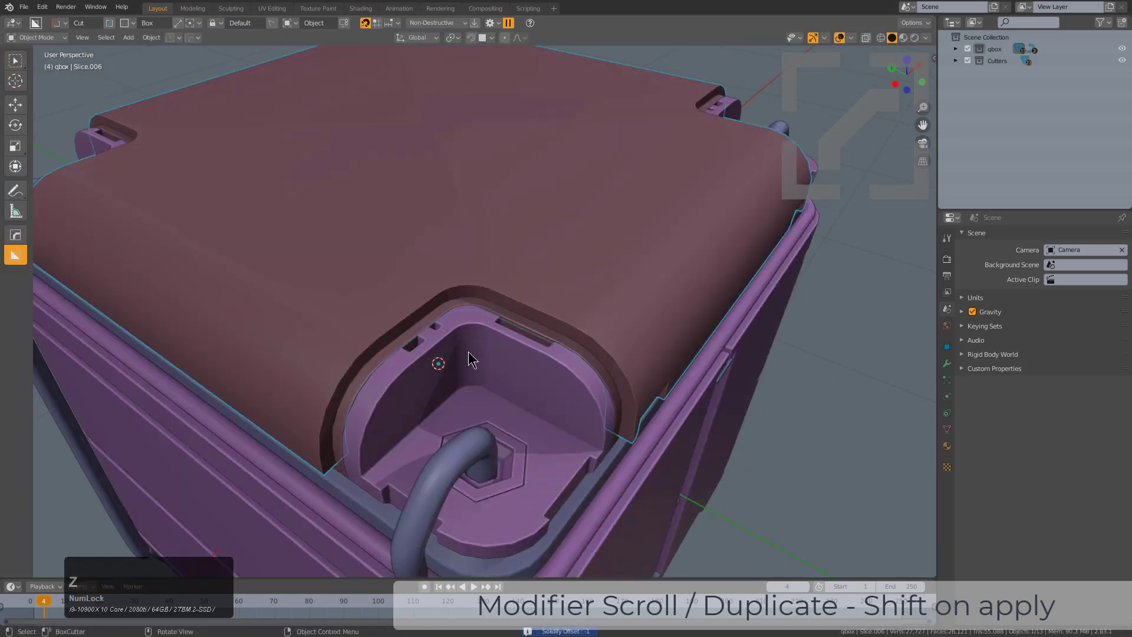
Subtract the solidified shell from the original lid with a HardOps Difference boolean and check the recessed result.
{"action": "left_click", "coordinate": [407, 334]}
{"action": "key", "text": "q"}
{"action": "left_click", "coordinate": [398, 278]}
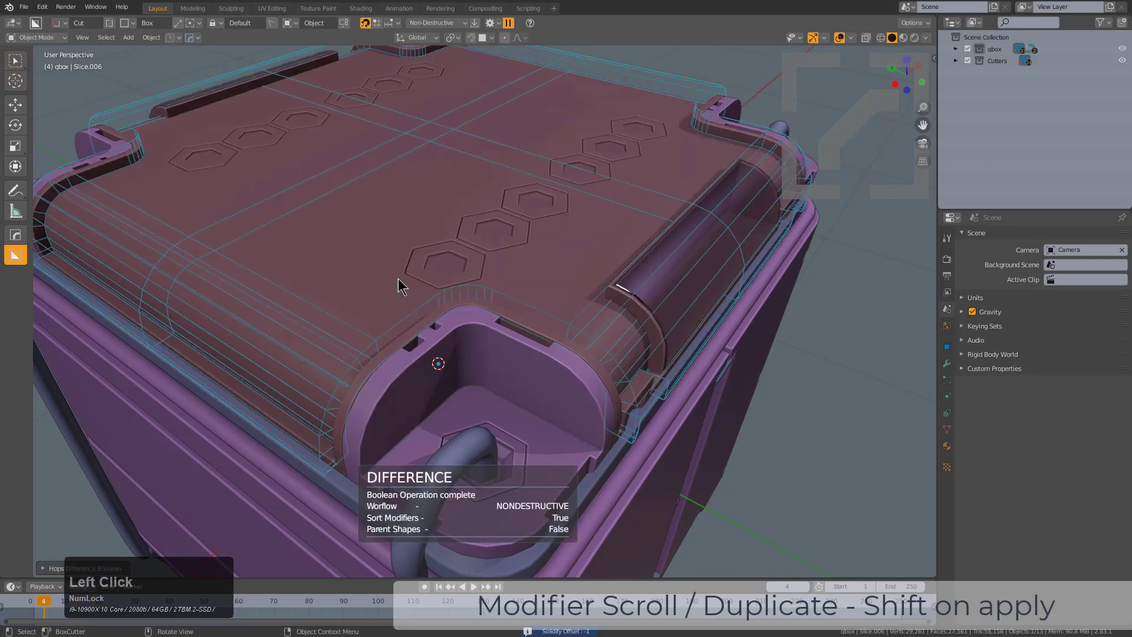
{"action": "middle_click_drag", "start_coordinate": [541, 295], "coordinate": [582, 100]}
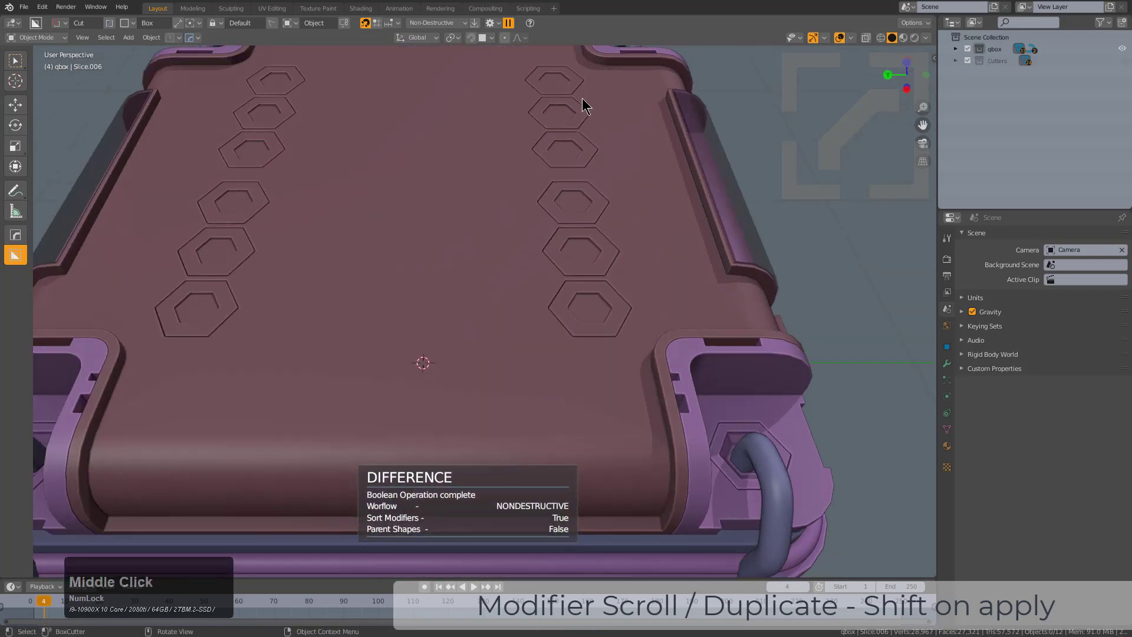
{"action": "scroll", "coordinate": [582, 97], "scroll_direction": "down", "scroll_amount": 4}
{"action": "middle_click_drag", "start_coordinate": [490, 203], "coordinate": [539, 221]}
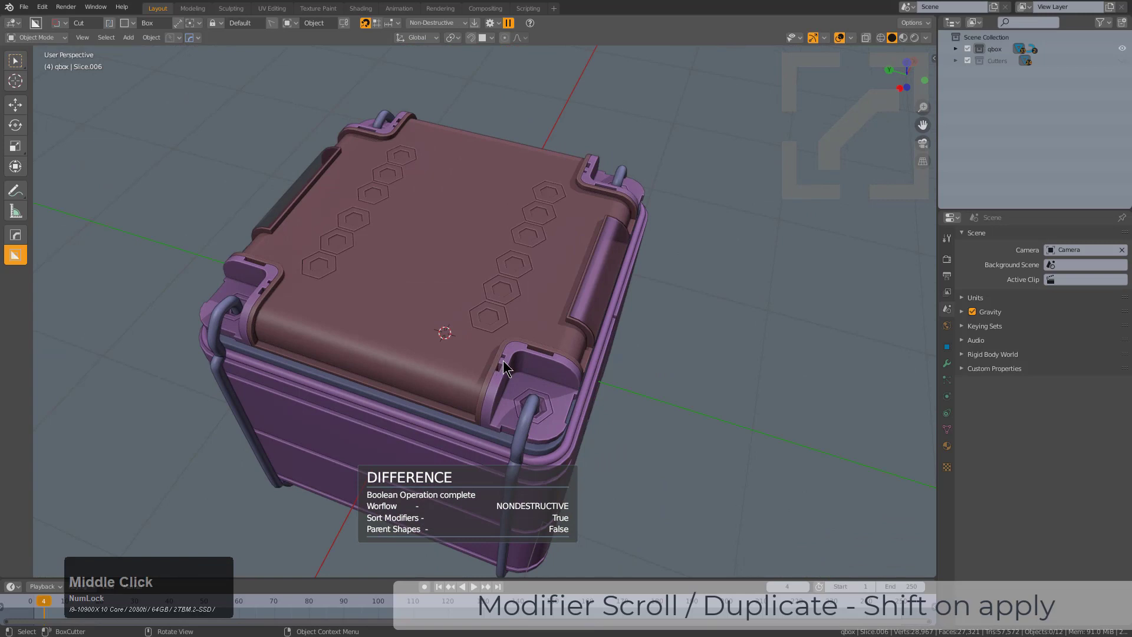
{"action": "middle_click_drag", "start_coordinate": [504, 366], "coordinate": [476, 291]}
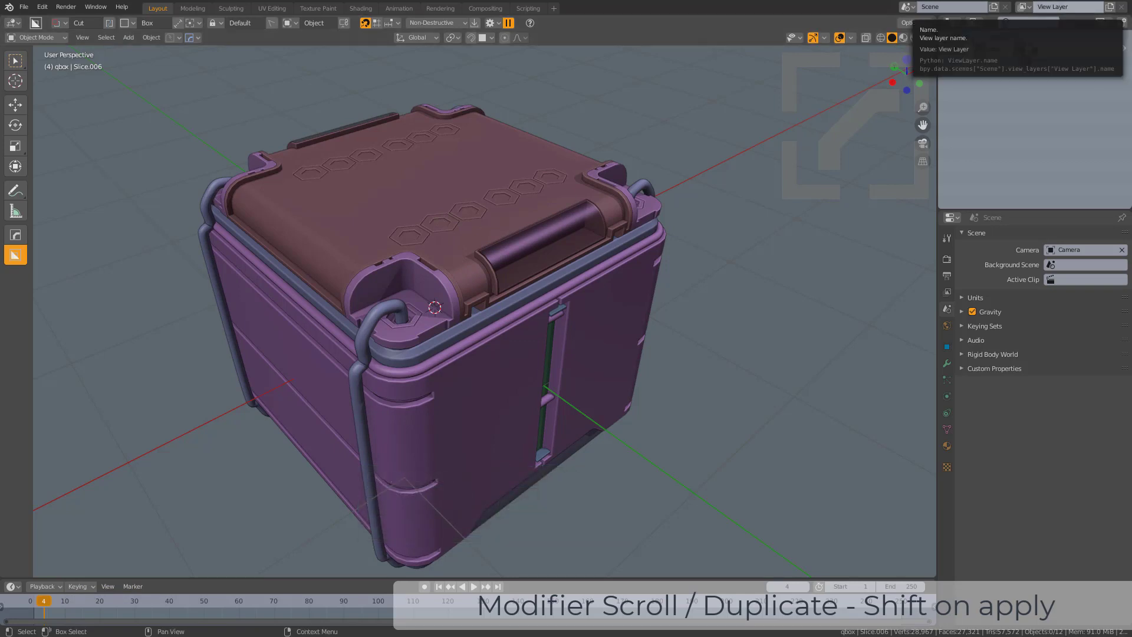
Scroll the box body's modifiers to Boolean.002 with Modifier Scroll and apply the visible ones on a duplicate.
{"action": "left_click", "coordinate": [514, 393]}
{"action": "key", "text": "q"}
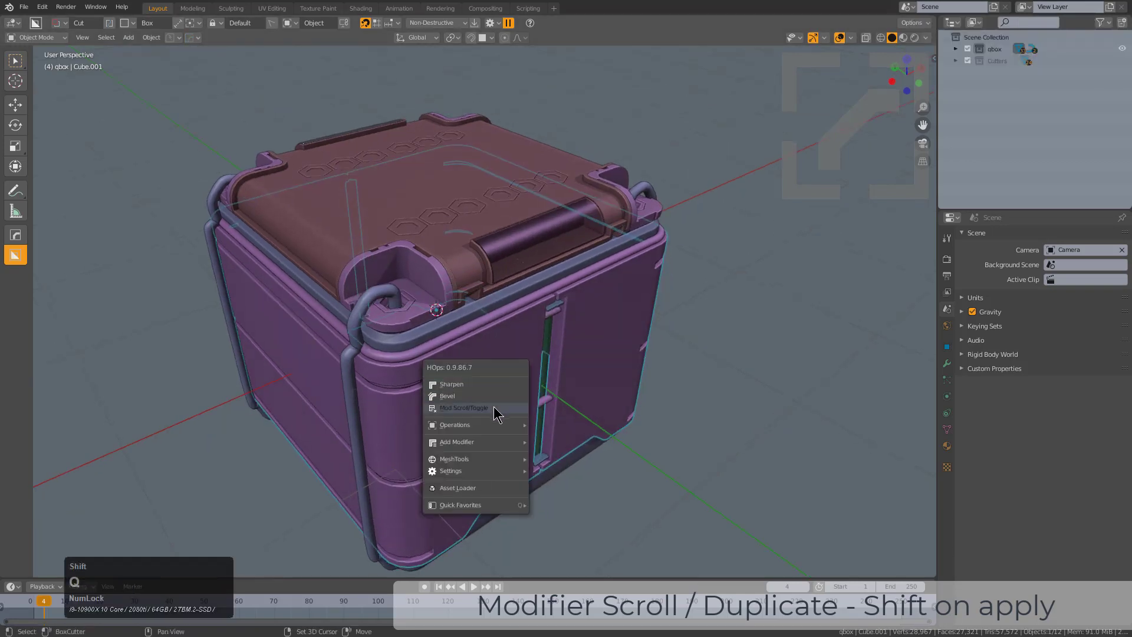
{"action": "left_click", "coordinate": [494, 409]}
{"action": "scroll", "coordinate": [495, 414], "scroll_direction": "down", "scroll_amount": 3}
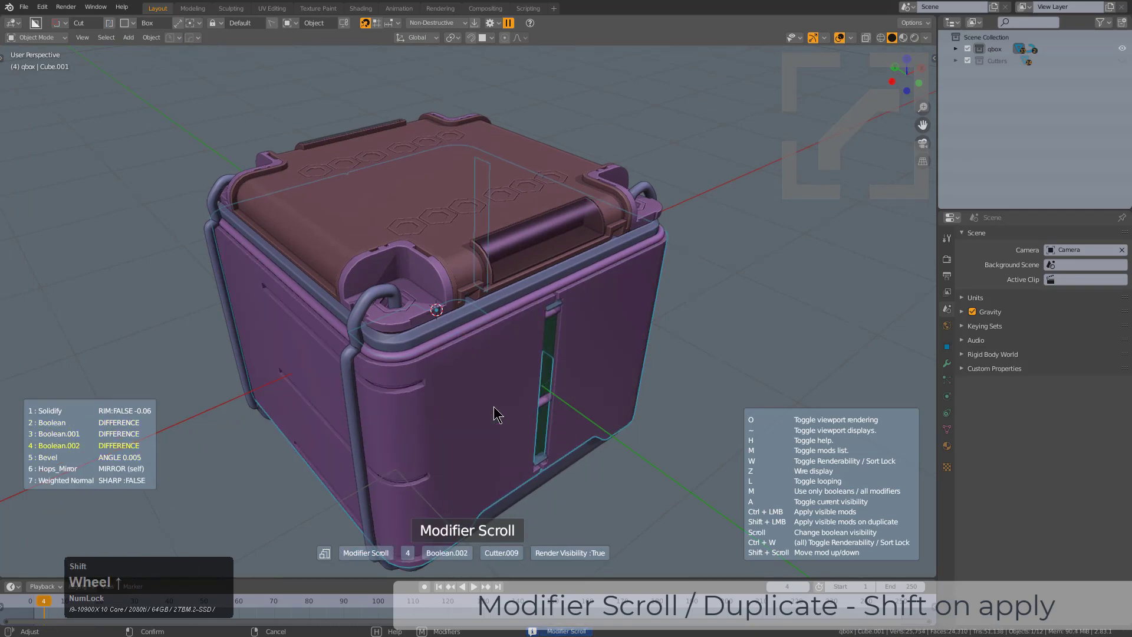
{"action": "left_click", "coordinate": [494, 408], "text": "shift"}
Select the duplicate's large side panel face plus the upper and middle faces wrapping around its rounded corner.
{"action": "scroll", "coordinate": [495, 366], "scroll_direction": "up", "scroll_amount": 3}
{"action": "middle_click_drag", "start_coordinate": [501, 339], "coordinate": [411, 325]}
{"action": "key", "text": "3"}
{"action": "left_click", "coordinate": [461, 334]}
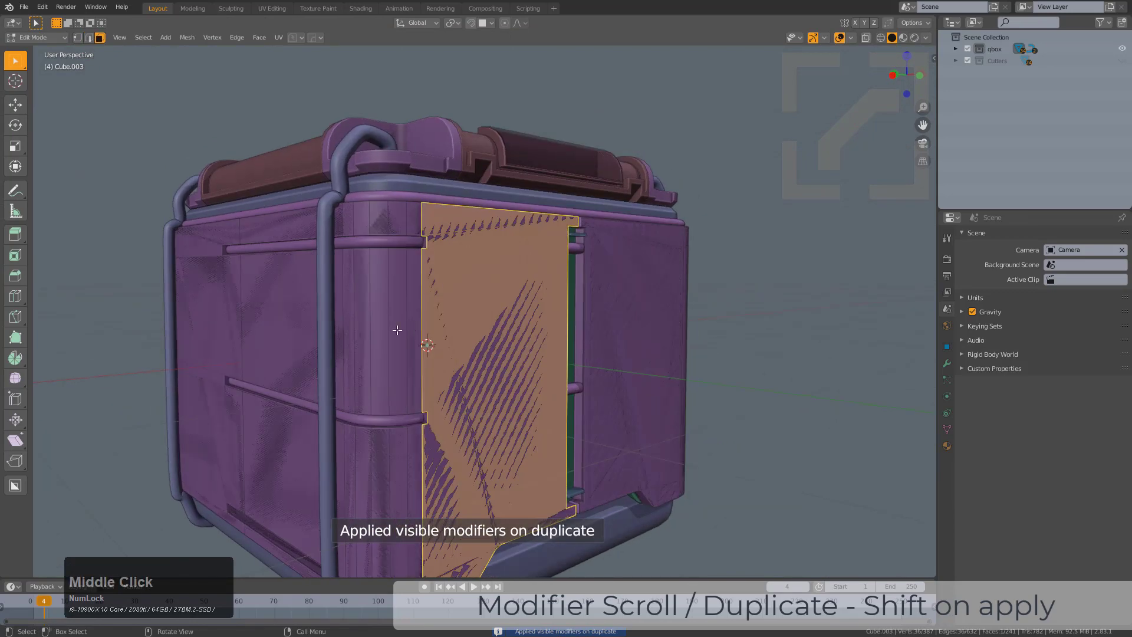
{"action": "key", "text": "c"}
{"action": "scroll", "coordinate": [392, 330], "scroll_direction": "up", "scroll_amount": 3}
{"action": "left_click_drag", "start_coordinate": [286, 318], "coordinate": [411, 330]}
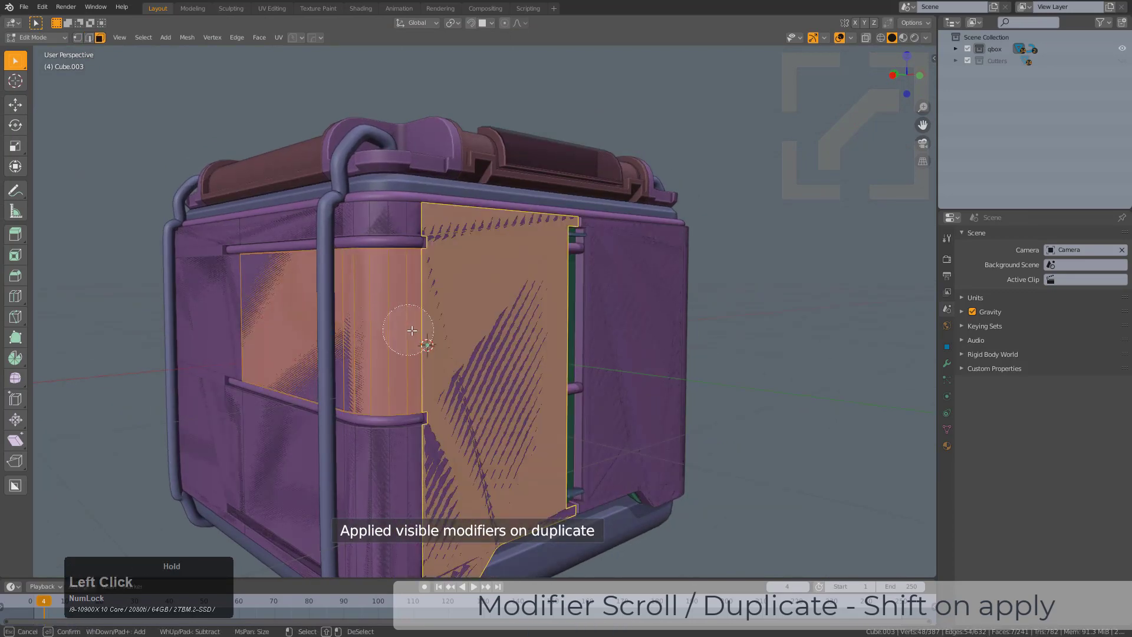
{"action": "left_click_drag", "start_coordinate": [319, 219], "coordinate": [413, 219]}
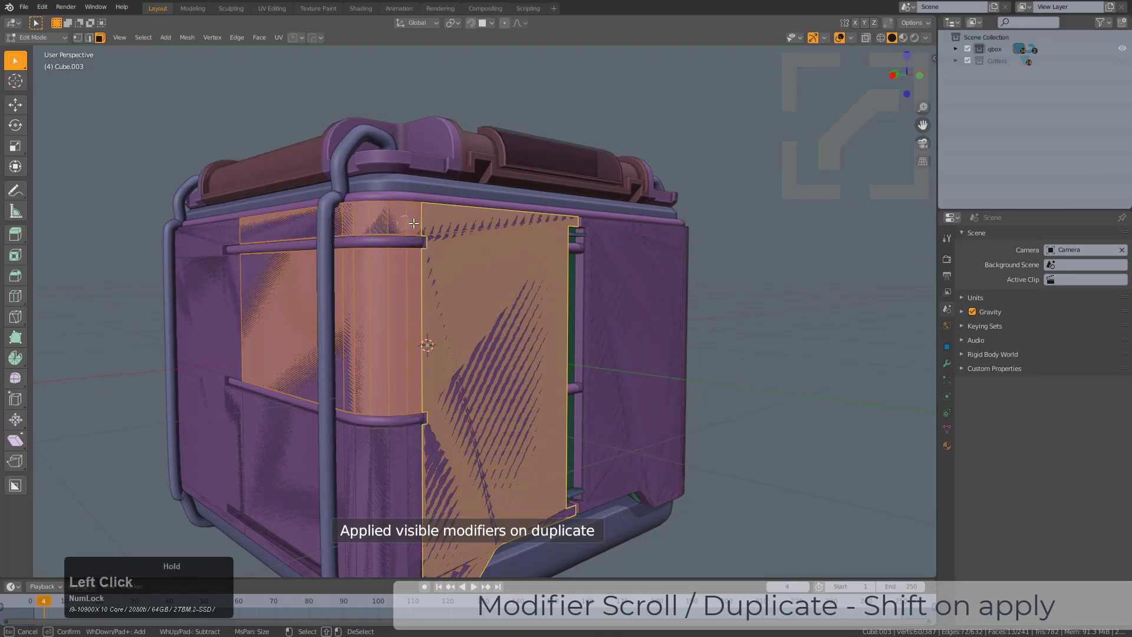
{"action": "right_click", "coordinate": [389, 458]}
{"action": "scroll", "coordinate": [326, 466], "scroll_direction": "down", "scroll_amount": 1}
{"action": "scroll", "coordinate": [407, 415], "scroll_direction": "up", "scroll_amount": 1}
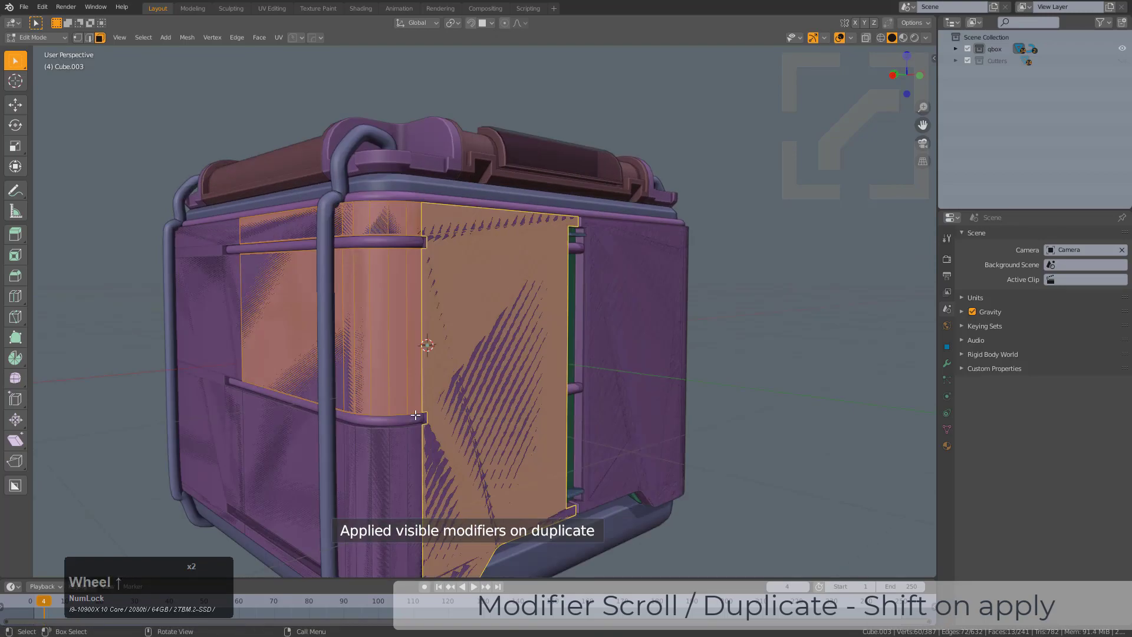
Inset the selected panel faces slightly and delete all the other faces of the body duplicate.
{"action": "middle_click_drag", "start_coordinate": [493, 437], "coordinate": [582, 374]}
{"action": "scroll", "coordinate": [644, 396], "scroll_direction": "up", "scroll_amount": 2}
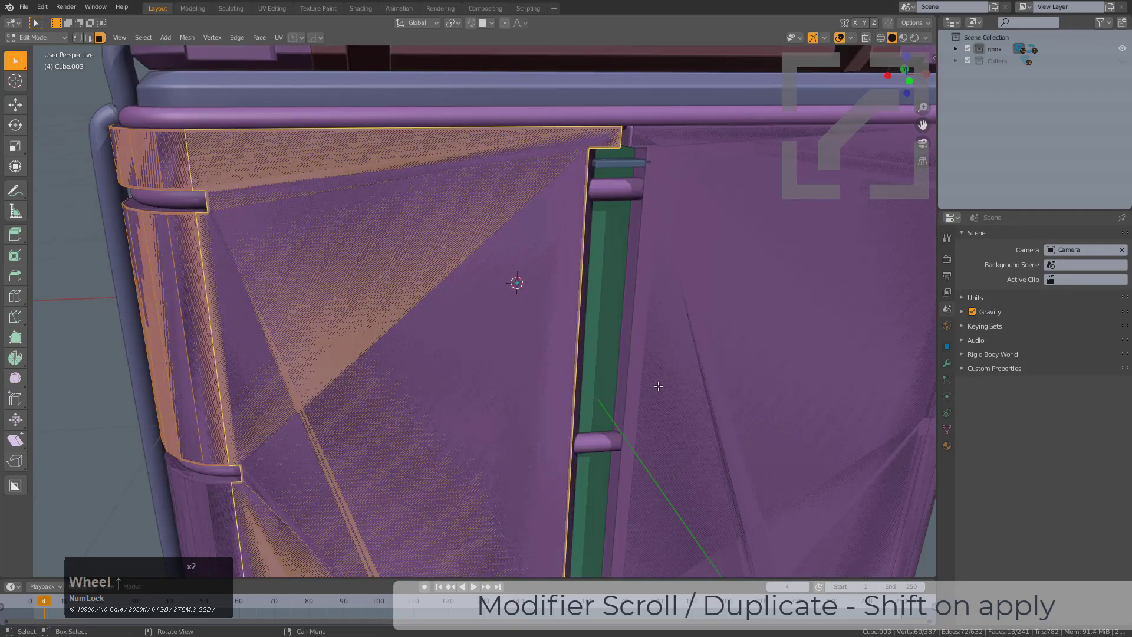
{"action": "key", "text": "i"}
{"action": "left_click", "coordinate": [646, 383], "text": "shift"}
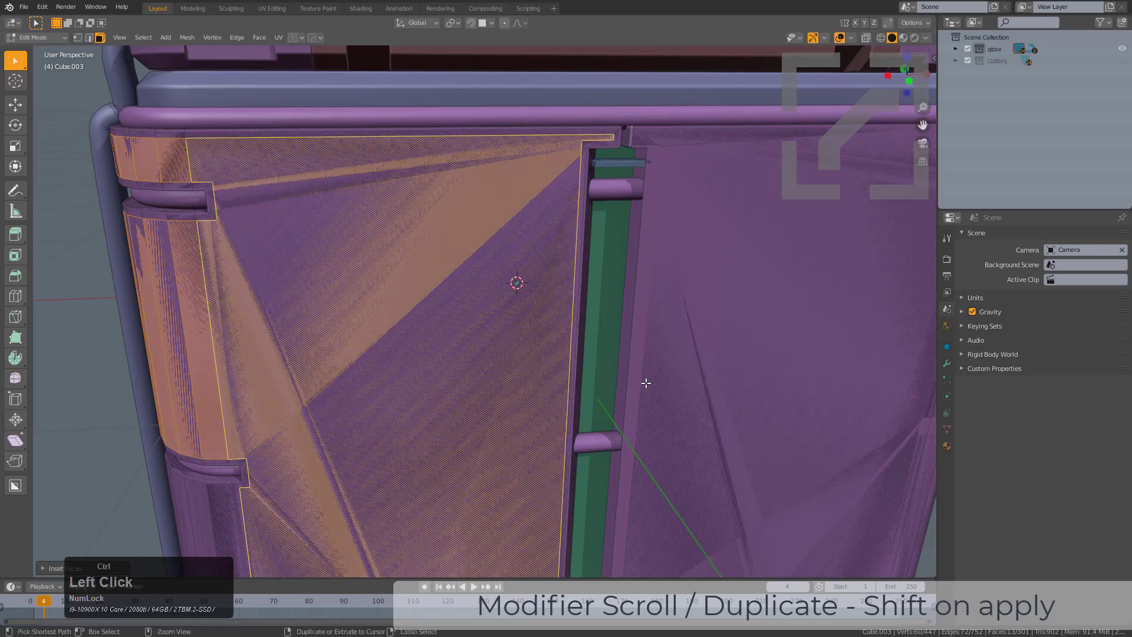
{"action": "key", "text": "ctrl+i"}
{"action": "key", "text": "x"}
{"action": "left_click", "coordinate": [647, 389]}
Return to Object Mode and add a Solidify modifier with offset -1 to the remaining panel faces.
{"action": "key", "text": "Tab"}
{"action": "middle_click_drag", "start_coordinate": [647, 389], "coordinate": [614, 356]}
{"action": "key", "text": "q"}
{"action": "left_click", "coordinate": [610, 422]}
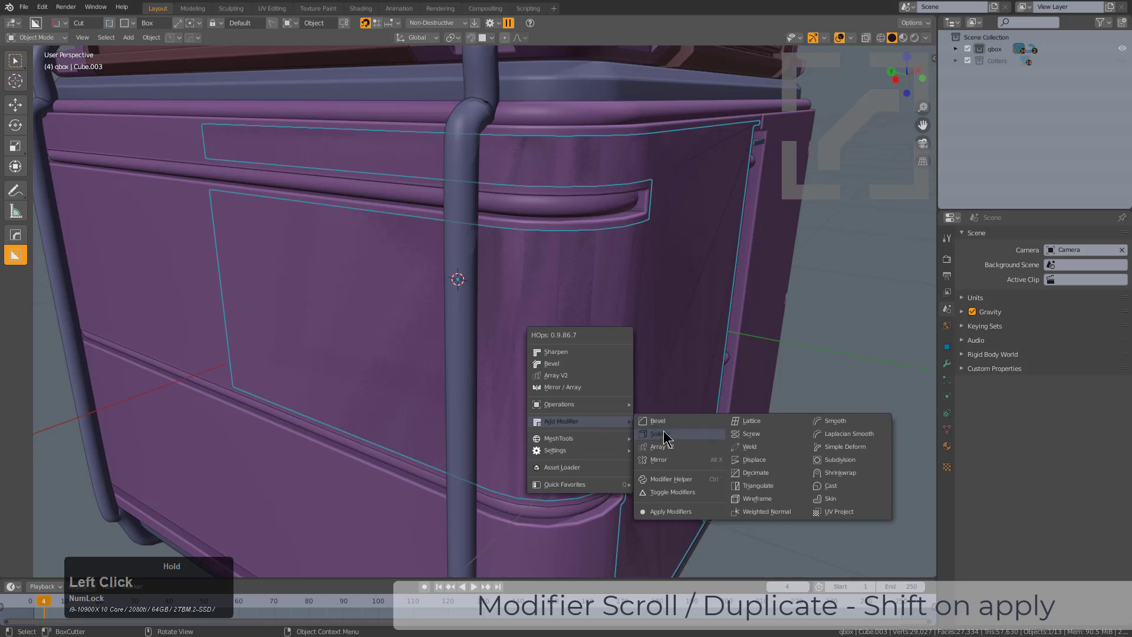
{"action": "left_click", "coordinate": [663, 433]}
{"action": "key", "text": "1"}
{"action": "left_click", "coordinate": [706, 436]}
Subtract the solidified panel from the box body with a HardOps Difference boolean.
{"action": "left_click", "coordinate": [258, 483], "text": "shift"}
{"action": "key", "text": "q"}
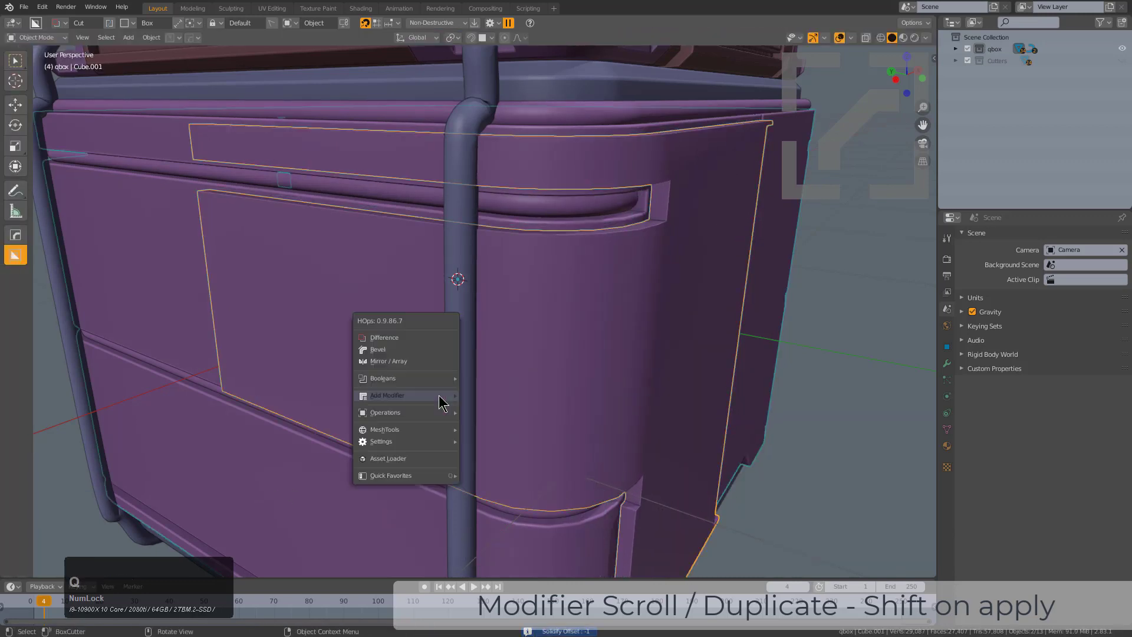
{"action": "left_click", "coordinate": [433, 336]}
{"action": "scroll", "coordinate": [438, 333], "scroll_direction": "down", "scroll_amount": 3}
{"action": "middle_click_drag", "start_coordinate": [536, 348], "coordinate": [508, 353]}
{"action": "scroll", "coordinate": [412, 389], "scroll_direction": "down", "scroll_amount": 2}
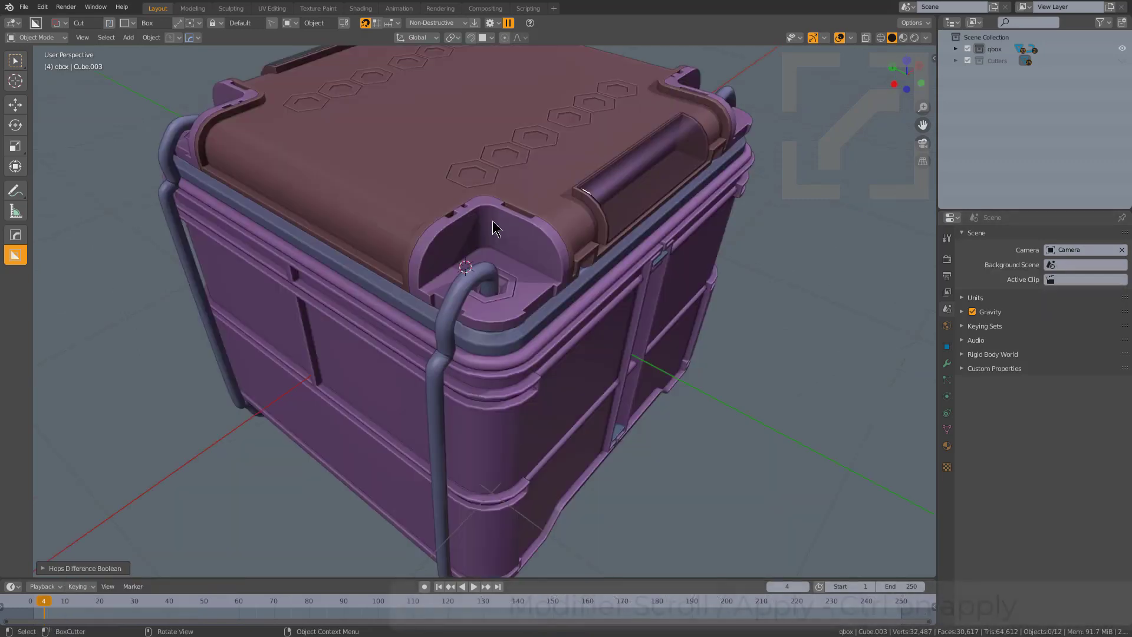
Scroll the corner bracket's modifier stack up to Boolean.010 with Modifier Scroll and apply the visible modifiers.
{"action": "left_click", "coordinate": [493, 222]}
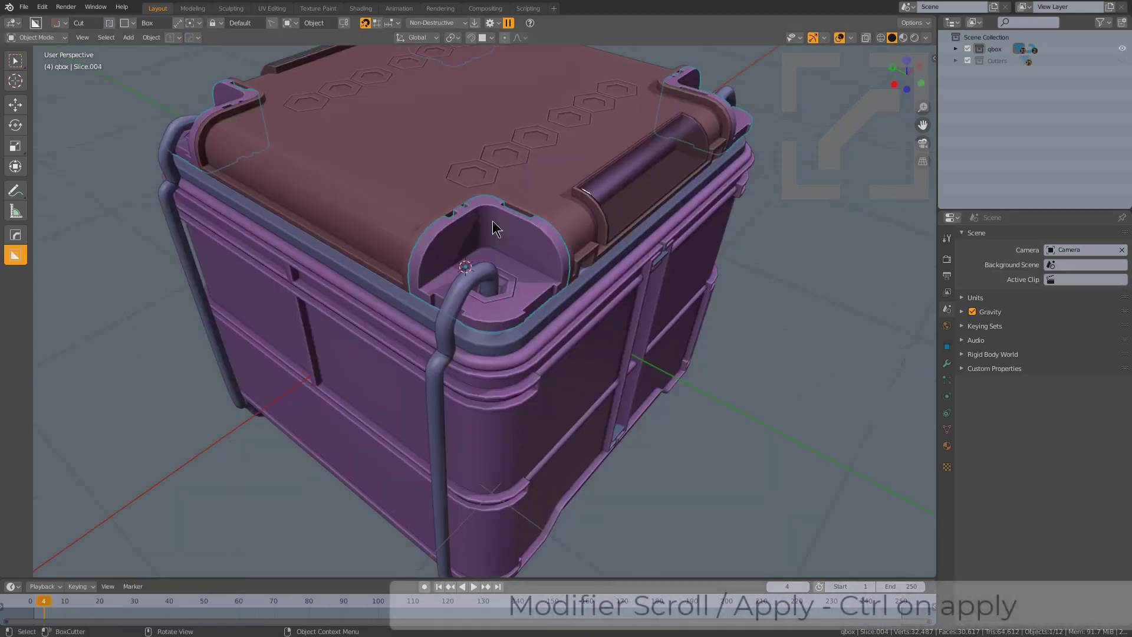
{"action": "left_click", "coordinate": [947, 364]}
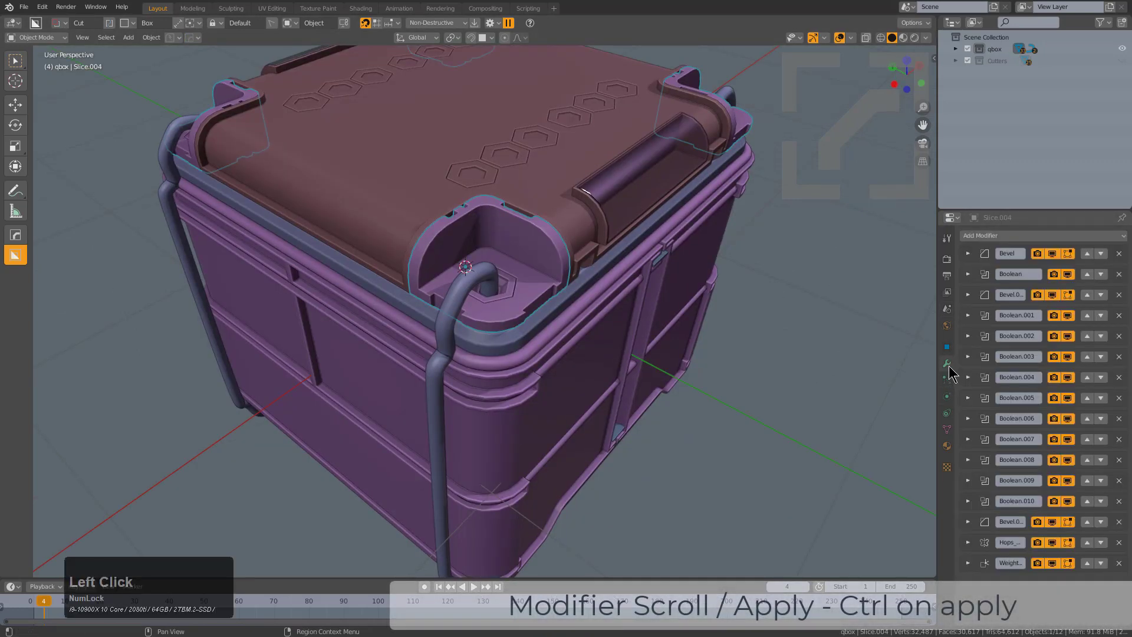
{"action": "key", "text": "q"}
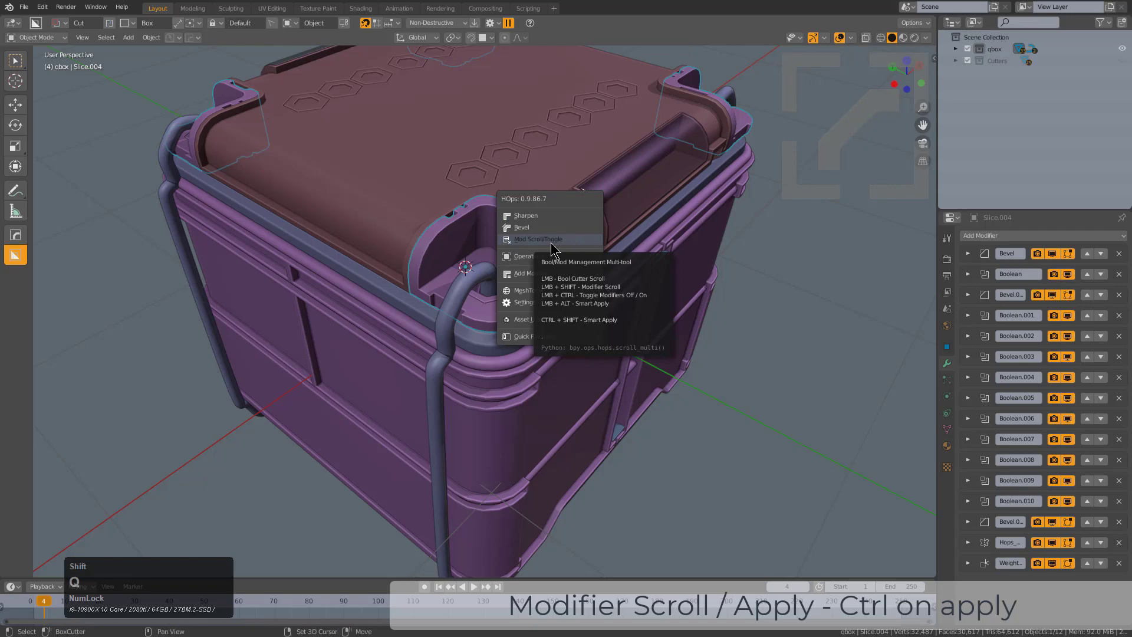
{"action": "left_click", "coordinate": [550, 242]}
{"action": "scroll", "coordinate": [551, 242], "scroll_direction": "up", "scroll_amount": 8}
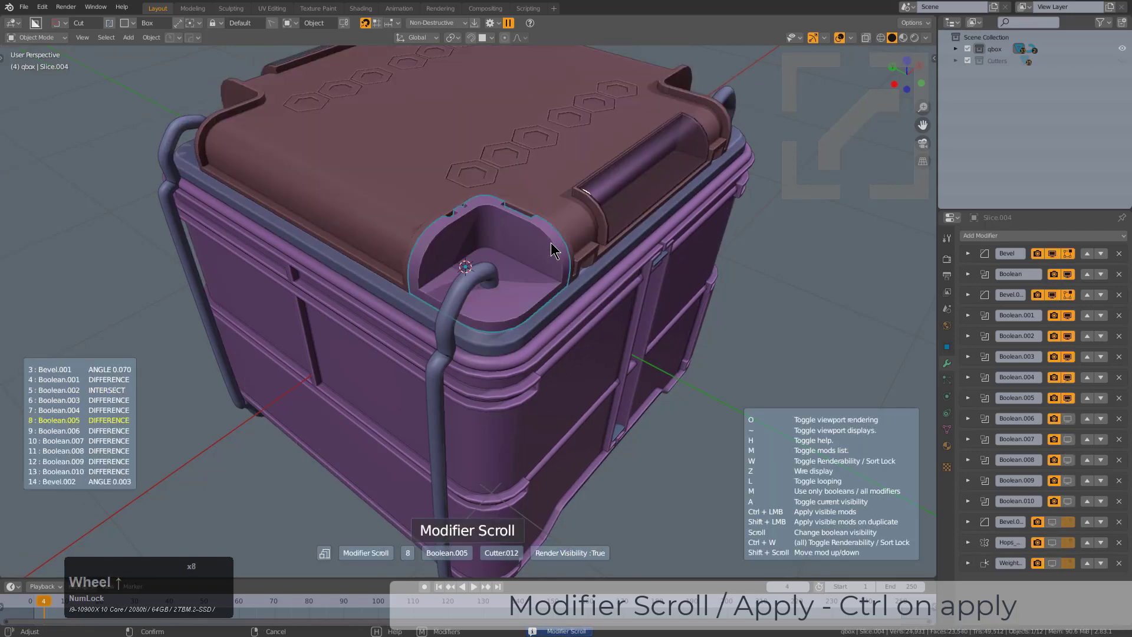
{"action": "scroll", "coordinate": [554, 251], "scroll_direction": "up", "scroll_amount": 5}
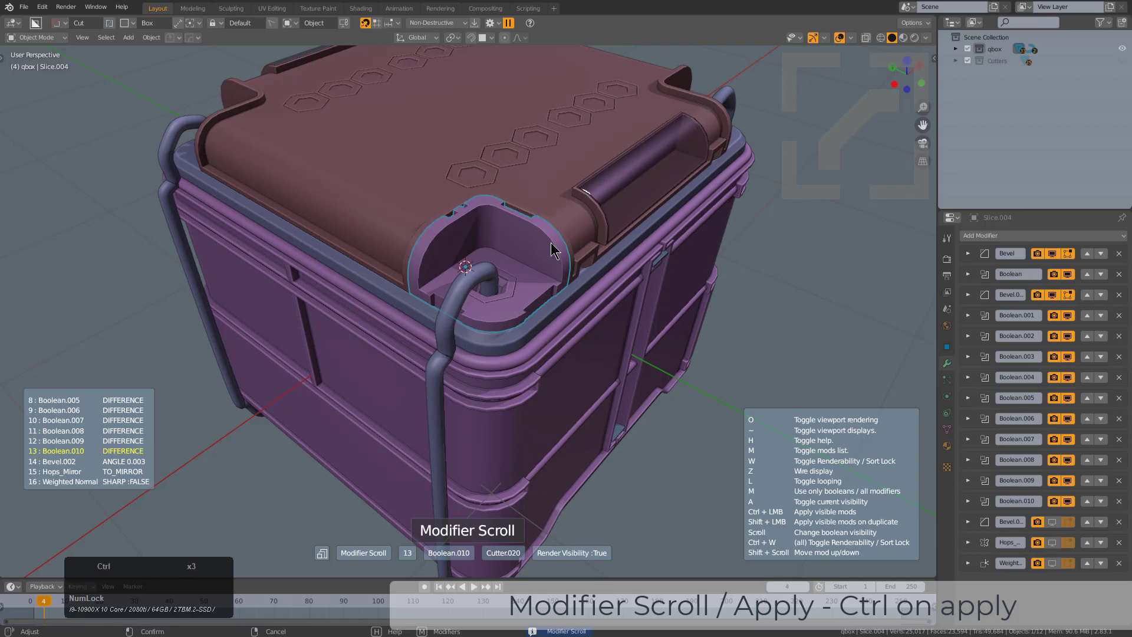
{"action": "left_click", "coordinate": [554, 251], "text": "ctrl"}
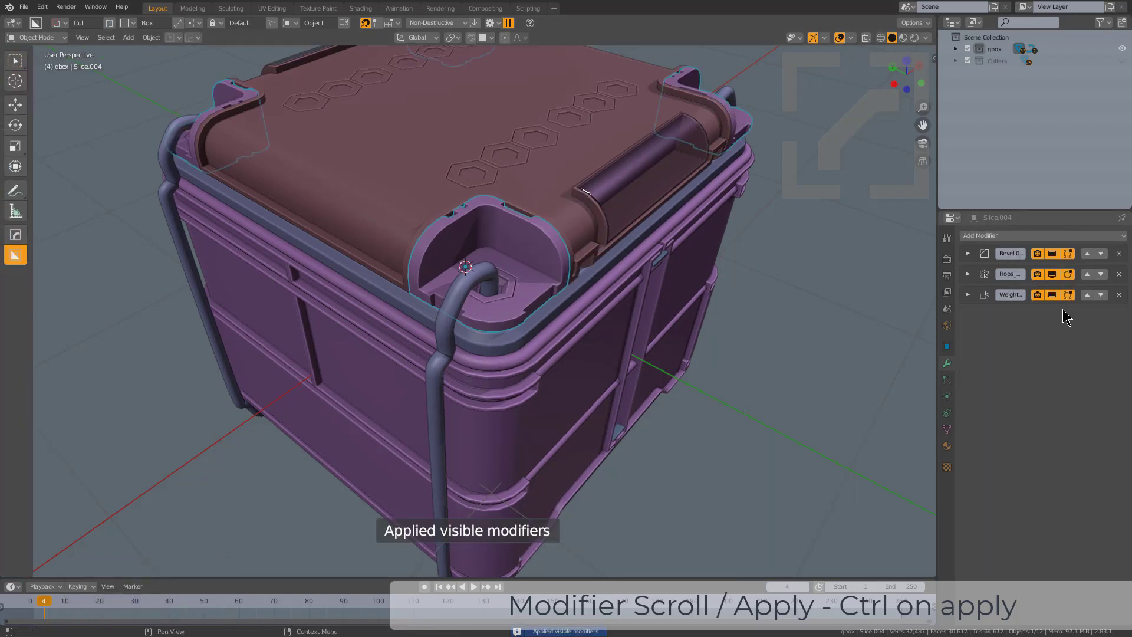
Inset the corner bracket's inner wall faces, extrude them into a recessed panel and return to Object Mode.
{"action": "key", "text": "Tab"}
{"action": "key", "text": "alt+a"}
{"action": "scroll", "coordinate": [539, 232], "scroll_direction": "up", "scroll_amount": 5}
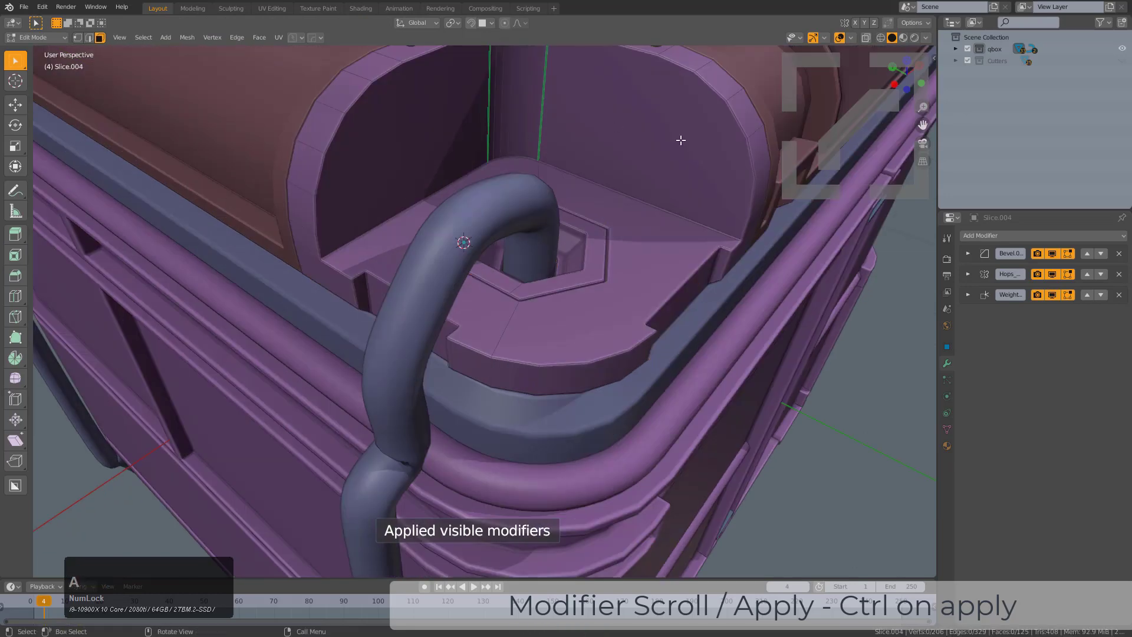
{"action": "middle_click_drag", "start_coordinate": [592, 230], "coordinate": [586, 237]}
{"action": "left_click", "coordinate": [586, 237]}
{"action": "left_click", "coordinate": [476, 252], "text": "ctrl"}
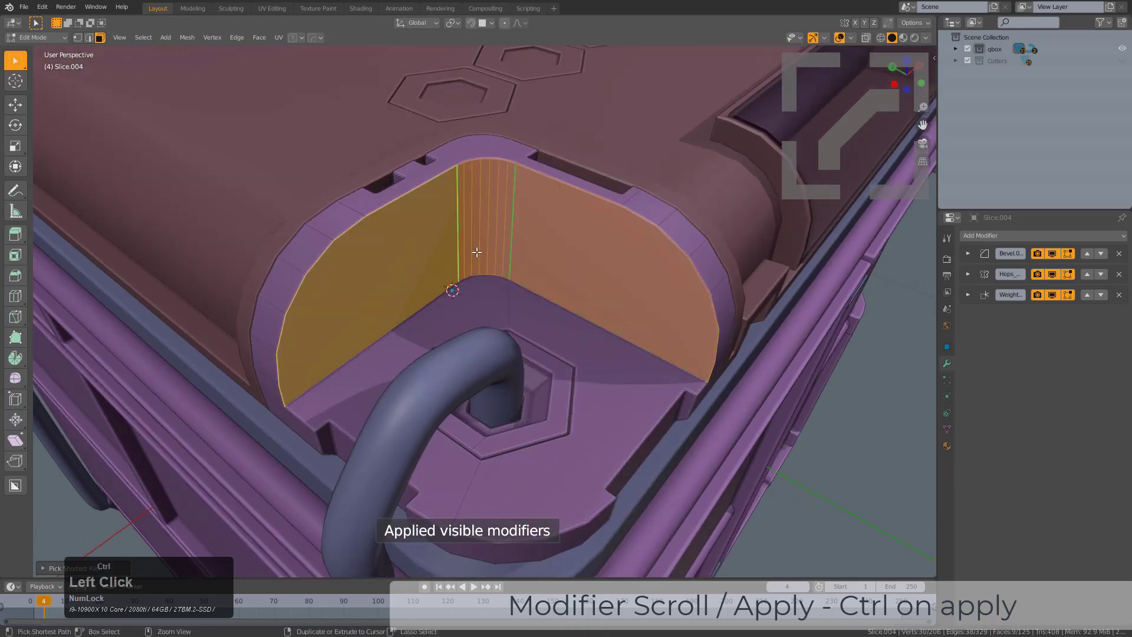
{"action": "key", "text": "i"}
{"action": "left_click", "coordinate": [649, 318]}
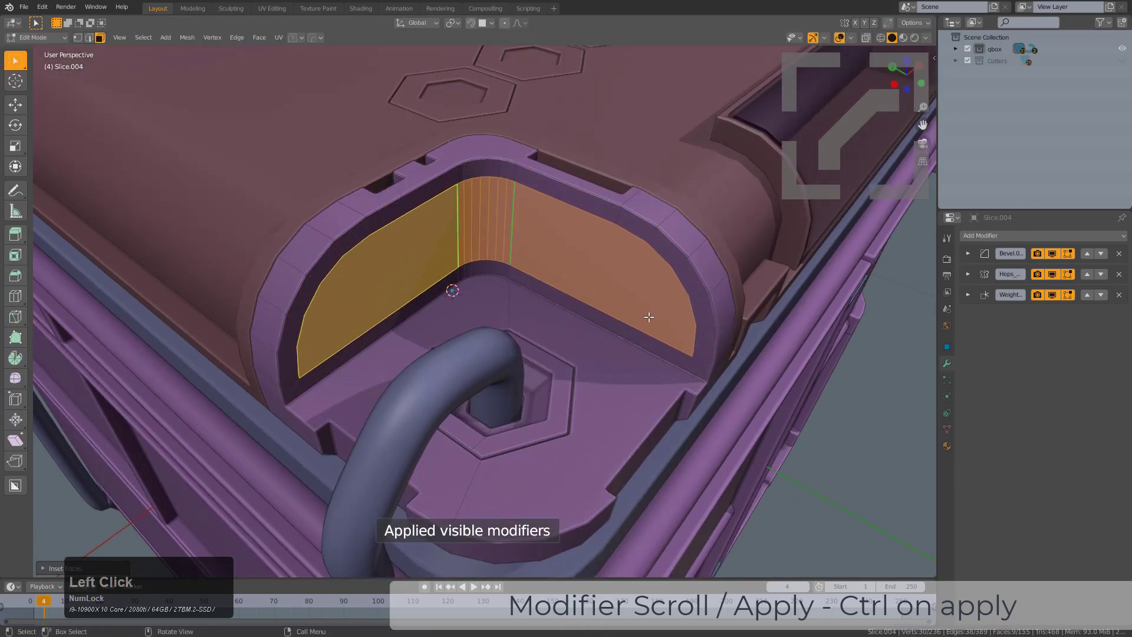
{"action": "key", "text": "e"}
{"action": "left_click", "coordinate": [666, 315]}
{"action": "key", "text": "Tab"}
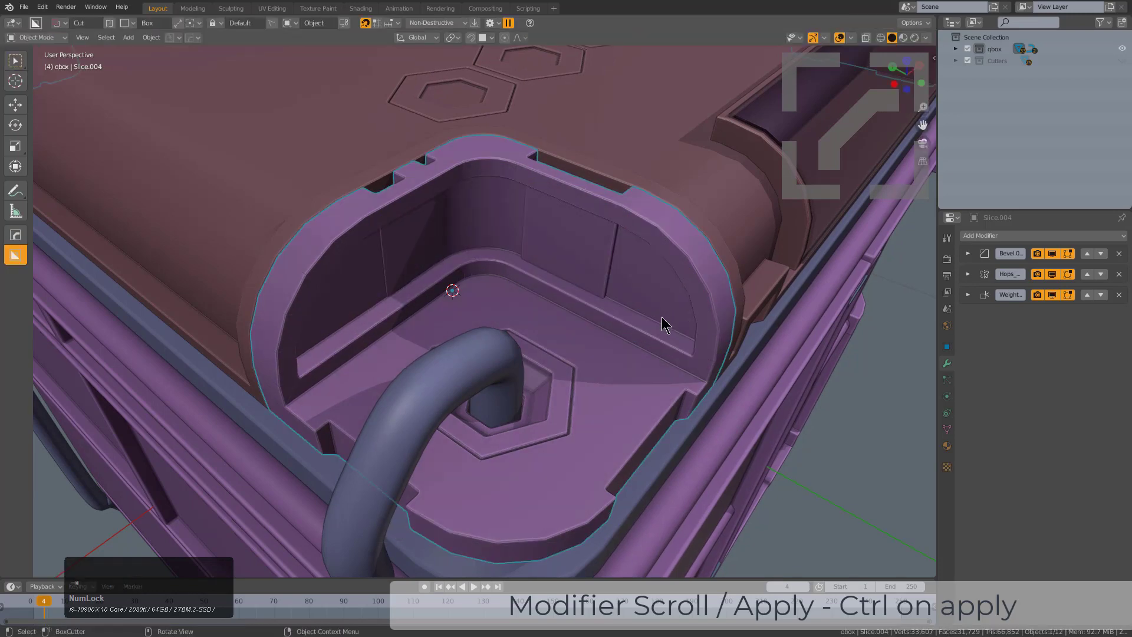
Use Modifier Scroll on the box body to apply its modifiers through Bevel, keeping Hops_Mirror and Weighted Normal live.
{"action": "scroll", "coordinate": [662, 316], "scroll_direction": "down", "scroll_amount": 4}
{"action": "middle_click_drag", "start_coordinate": [642, 323], "coordinate": [579, 283]}
{"action": "key", "text": "a"}
{"action": "left_click", "coordinate": [597, 277]}
{"action": "scroll", "coordinate": [634, 286], "scroll_direction": "up", "scroll_amount": 1}
{"action": "key", "text": "q"}
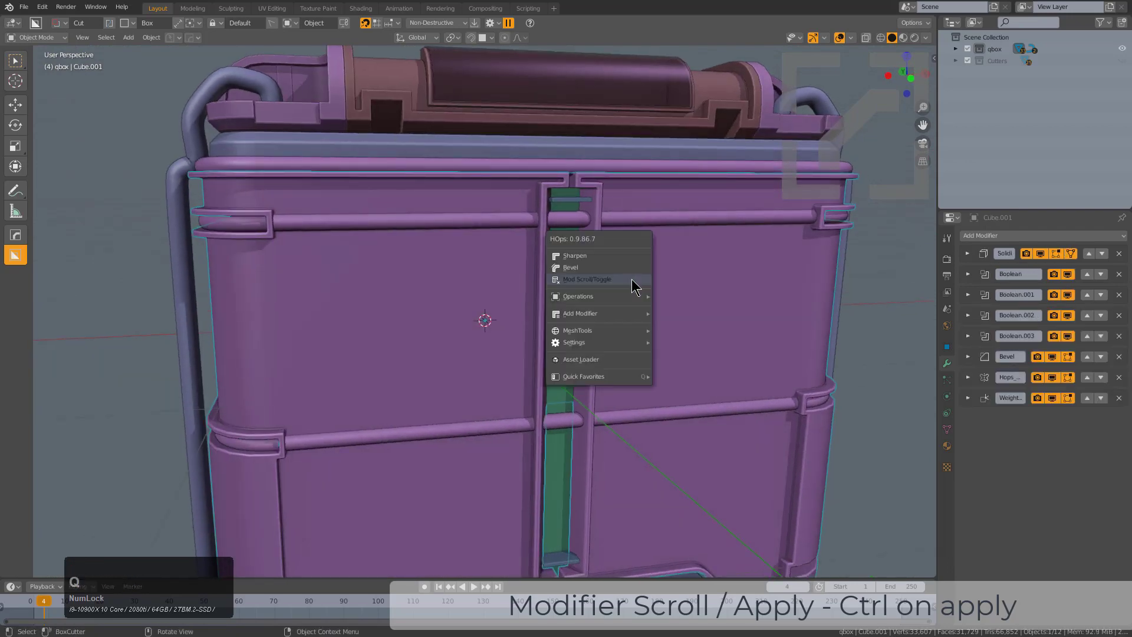
{"action": "left_click", "coordinate": [631, 280]}
{"action": "scroll", "coordinate": [633, 282], "scroll_direction": "down", "scroll_amount": 3}
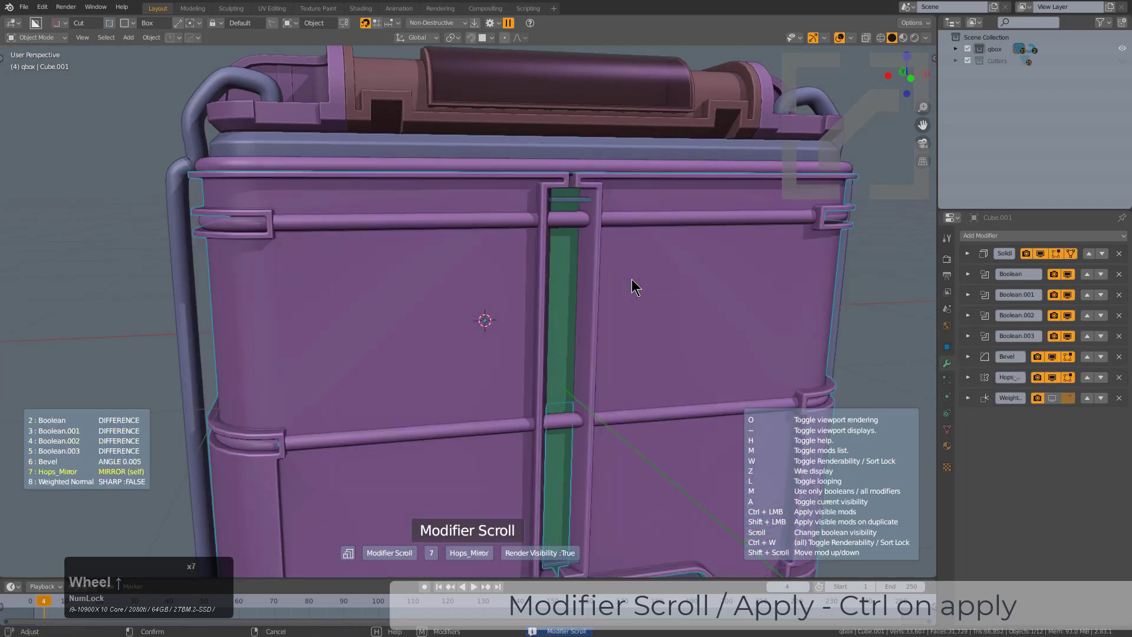
{"action": "left_click", "coordinate": [634, 285], "text": "ctrl"}
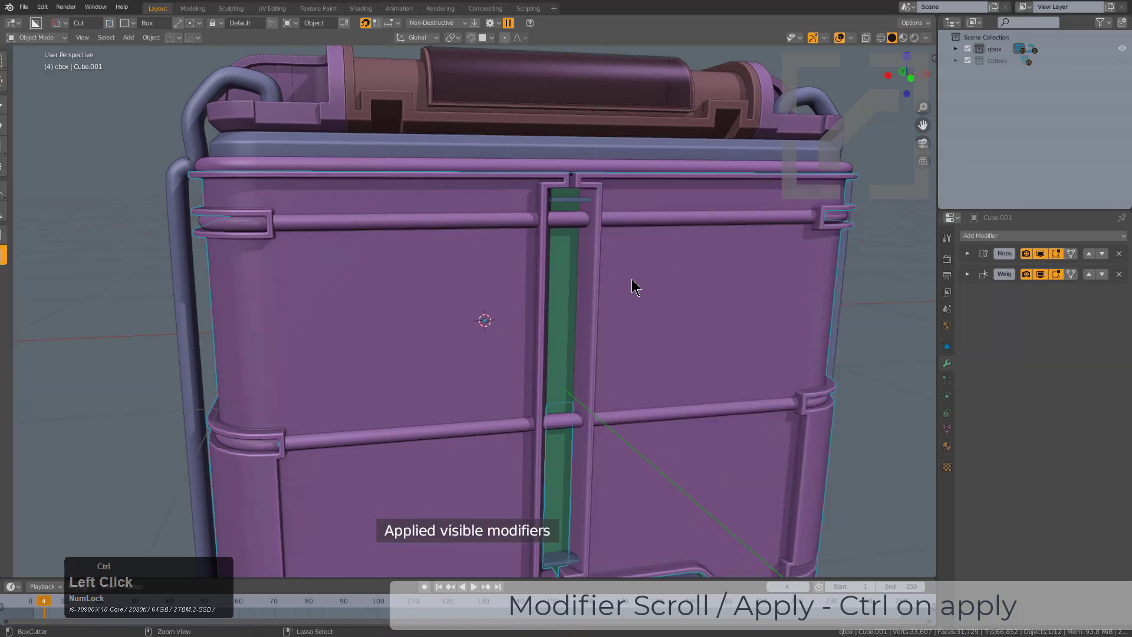
{"action": "scroll", "coordinate": [554, 247], "scroll_direction": "down", "scroll_amount": 4}
{"action": "middle_click_drag", "start_coordinate": [551, 247], "coordinate": [591, 288]}
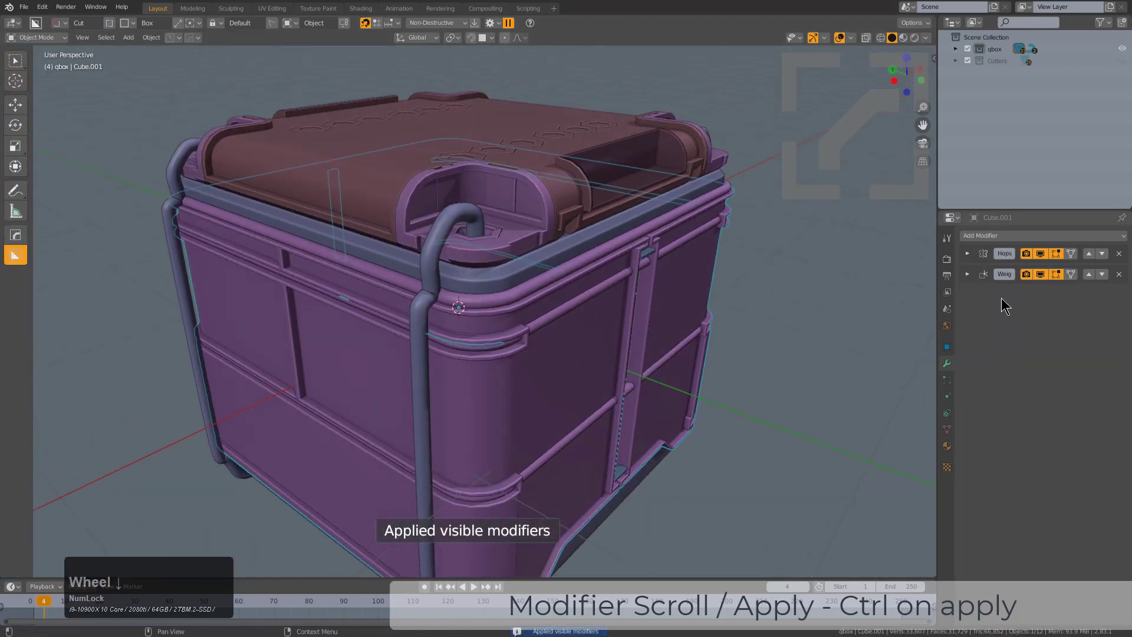
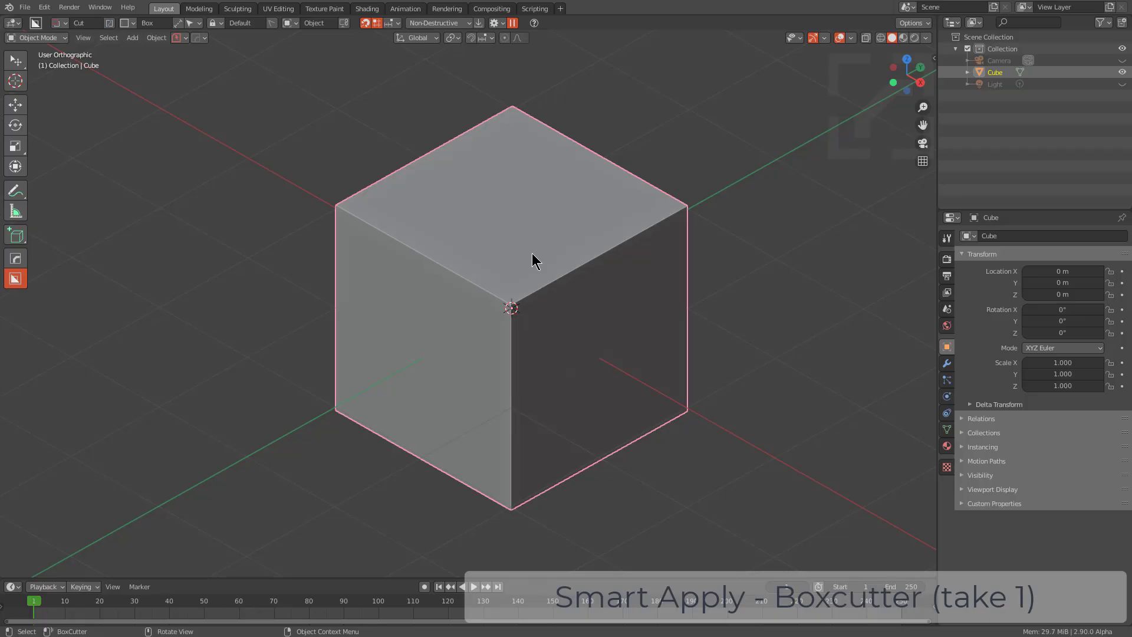
Cut a box-shaped notch into the upper front edge of the default cube with BoxCutter.
{"action": "middle_click_drag", "start_coordinate": [537, 290], "coordinate": [536, 279]}
{"action": "key", "text": "w"}
{"action": "key", "text": "w"}
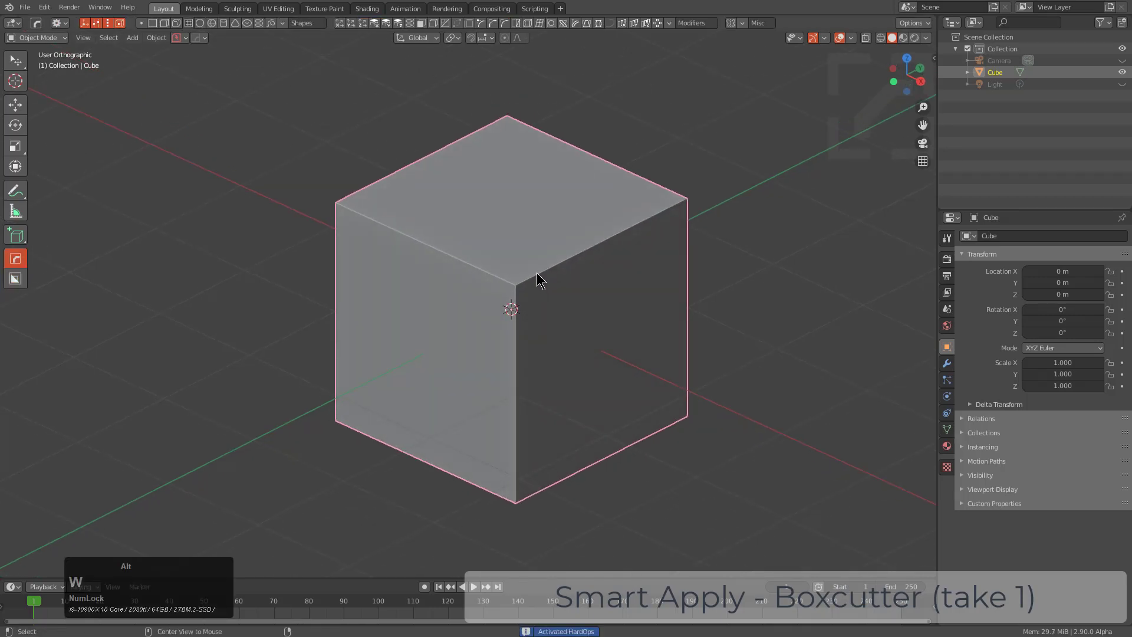
{"action": "scroll", "coordinate": [539, 273], "scroll_direction": "up", "scroll_amount": 3}
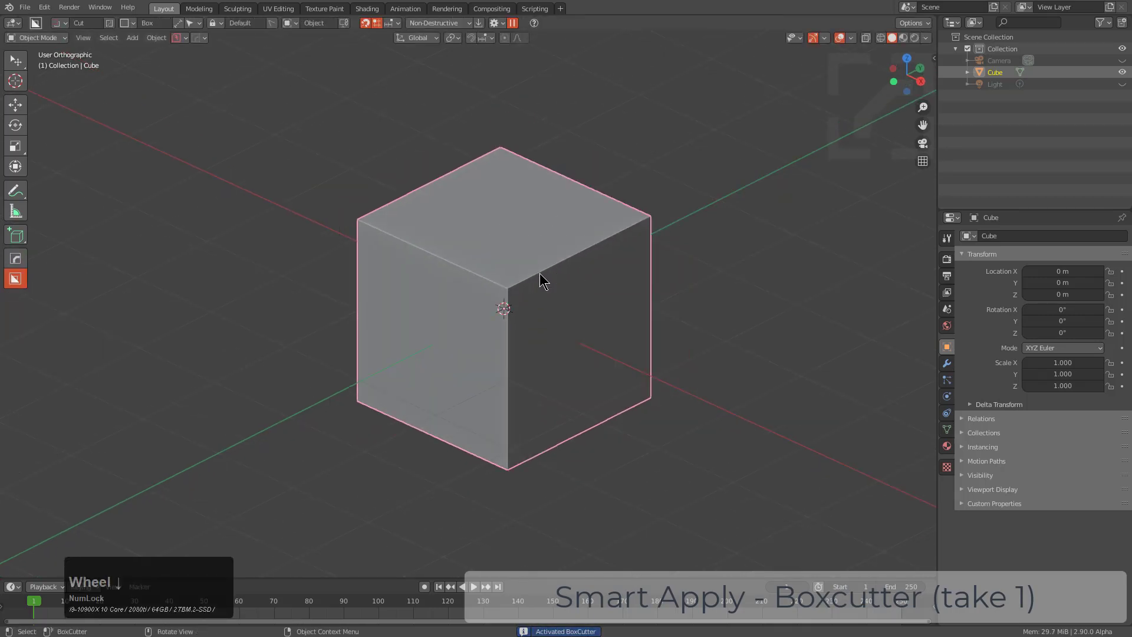
{"action": "left_click_drag", "start_coordinate": [555, 260], "coordinate": [531, 432]}
{"action": "left_click", "coordinate": [530, 433]}
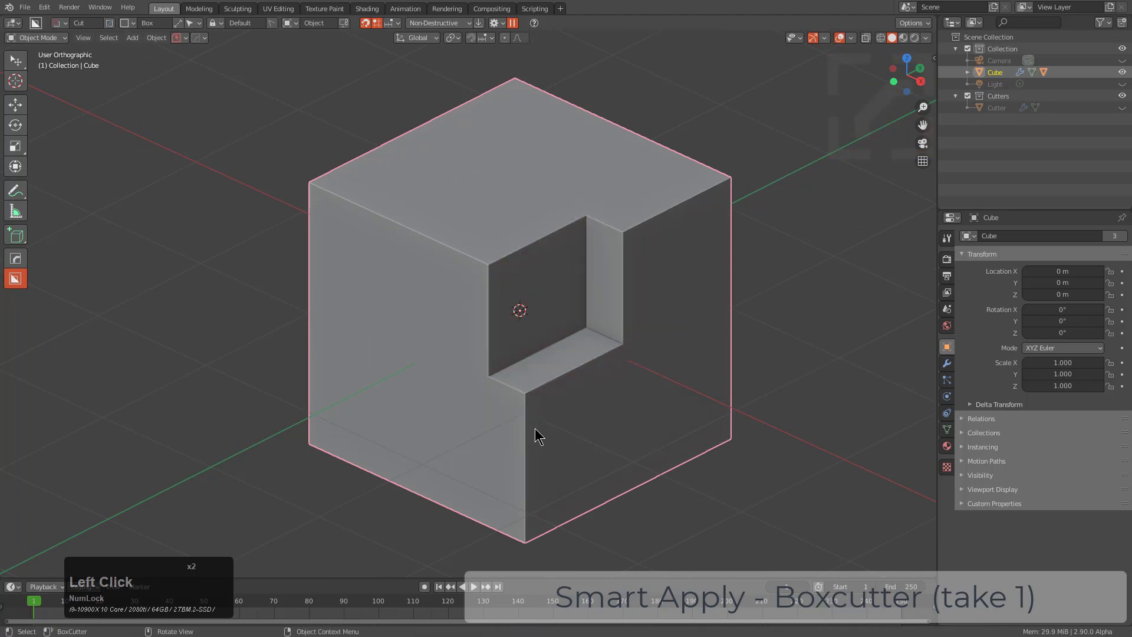
Cut three more boxes into the cube with BoxCutter: two stepped notches through the top edges and a deep opening in the right face.
{"action": "mouse_move", "coordinate": [519, 194]}
{"action": "left_mouse_down"}
{"action": "mouse_move", "coordinate": [505, 354]}
{"action": "mouse_move", "coordinate": [489, 264]}
{"action": "left_mouse_up"}
{"action": "left_click", "coordinate": [567, 282]}
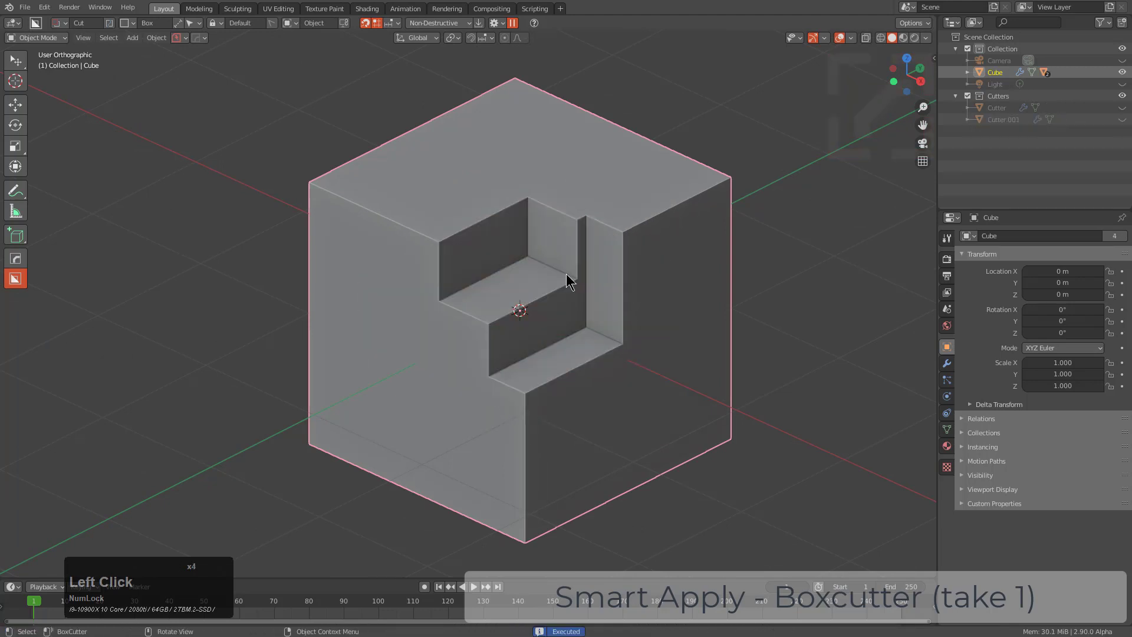
{"action": "left_click_drag", "start_coordinate": [559, 189], "coordinate": [533, 396]}
{"action": "left_click", "coordinate": [533, 396]}
{"action": "left_click_drag", "start_coordinate": [674, 316], "coordinate": [596, 449]}
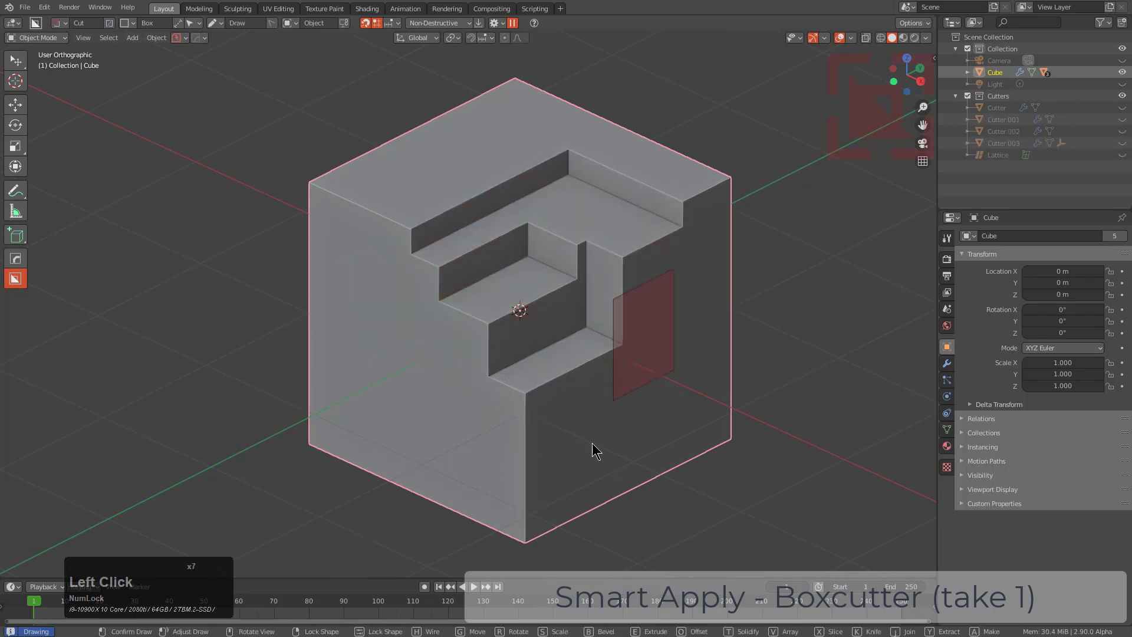
{"action": "left_click", "coordinate": [516, 412]}
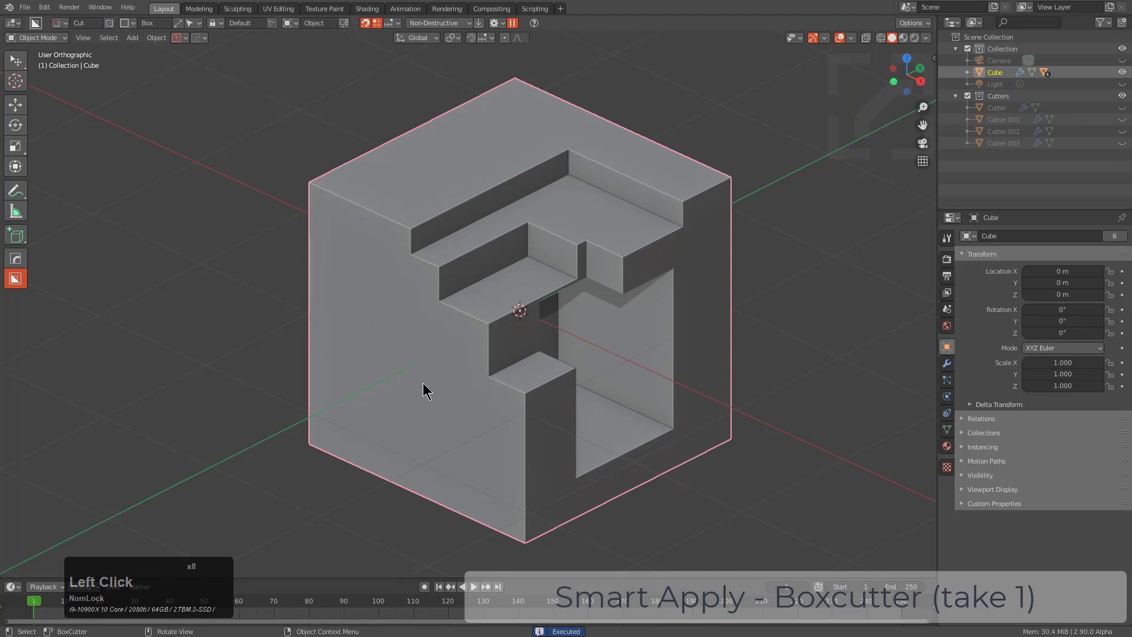
Check the cube's base mesh in Edit Mode, return to Object Mode and Smart Apply all its box cuts.
{"action": "key", "text": "Tab"}
{"action": "key", "text": "Tab"}
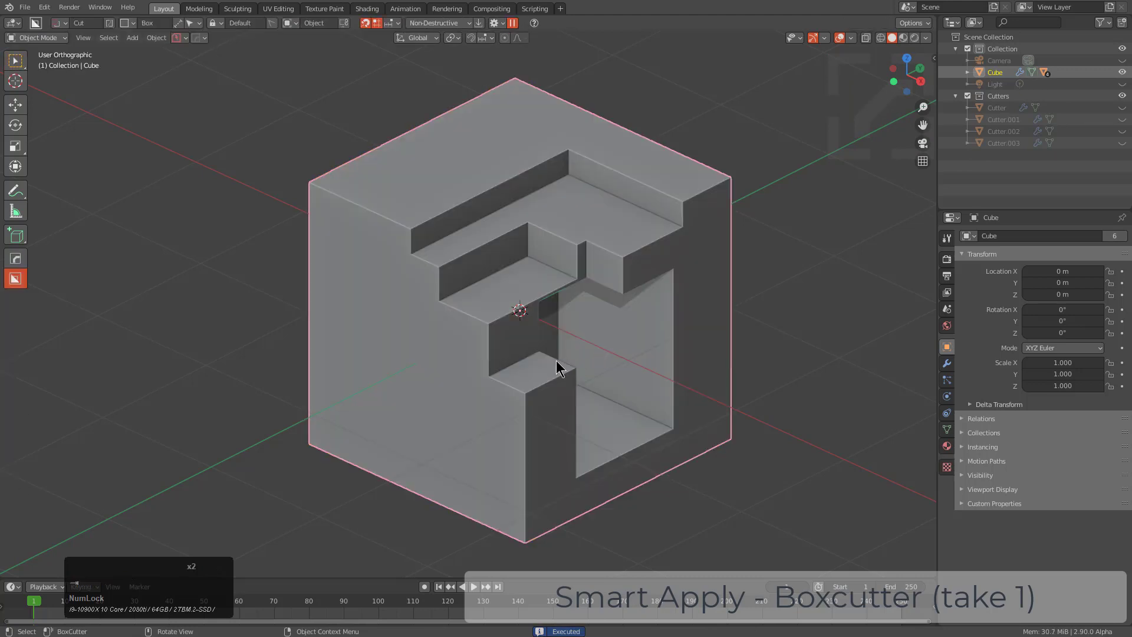
{"action": "key", "text": "Tab"}
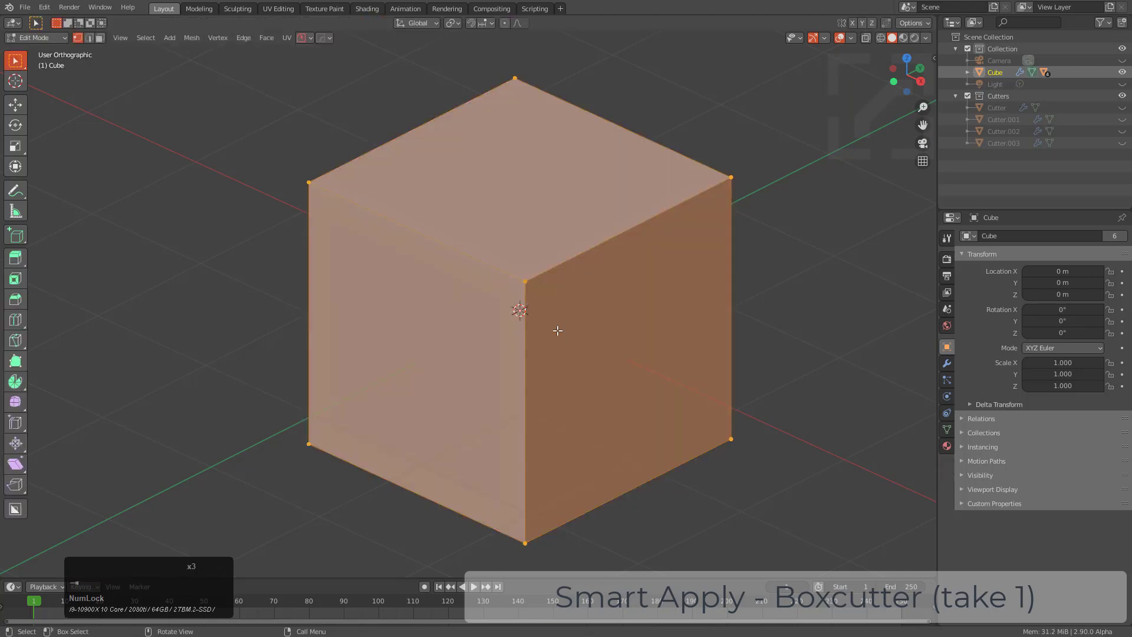
{"action": "key", "text": "Tab"}
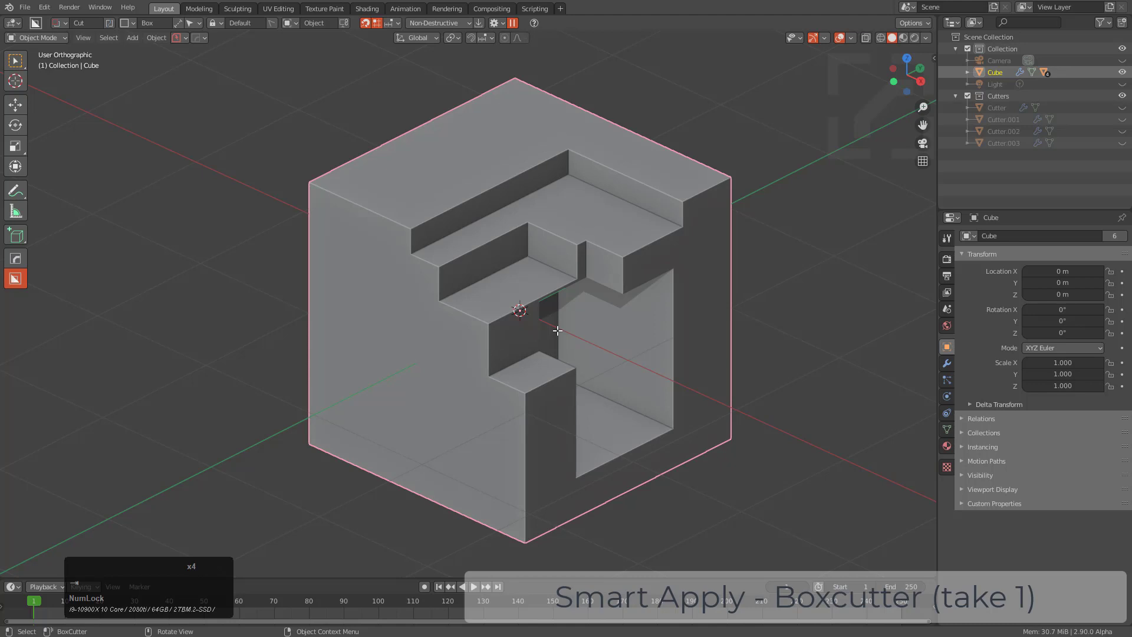
{"action": "left_click", "coordinate": [481, 24]}
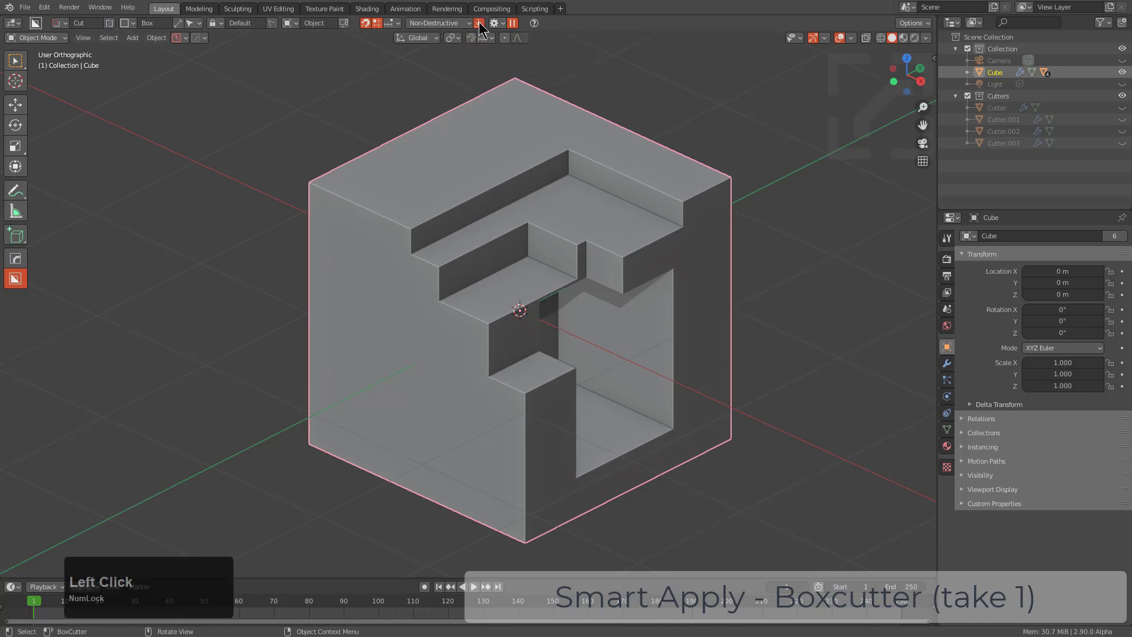
Select the middle ledge face of the cut cube and move it up about 0.11 m along Z.
{"action": "scroll", "coordinate": [566, 330], "scroll_direction": "up", "scroll_amount": 2}
{"action": "key", "text": "Tab"}
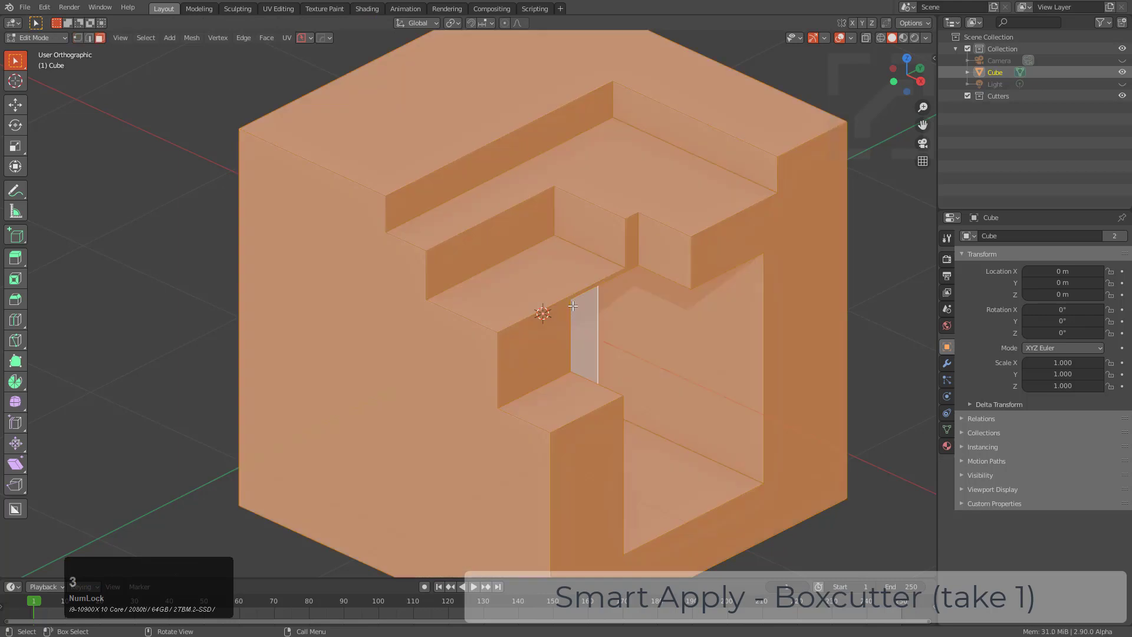
{"action": "left_click", "coordinate": [536, 271]}
{"action": "key", "text": "g"}
{"action": "key", "text": "z"}
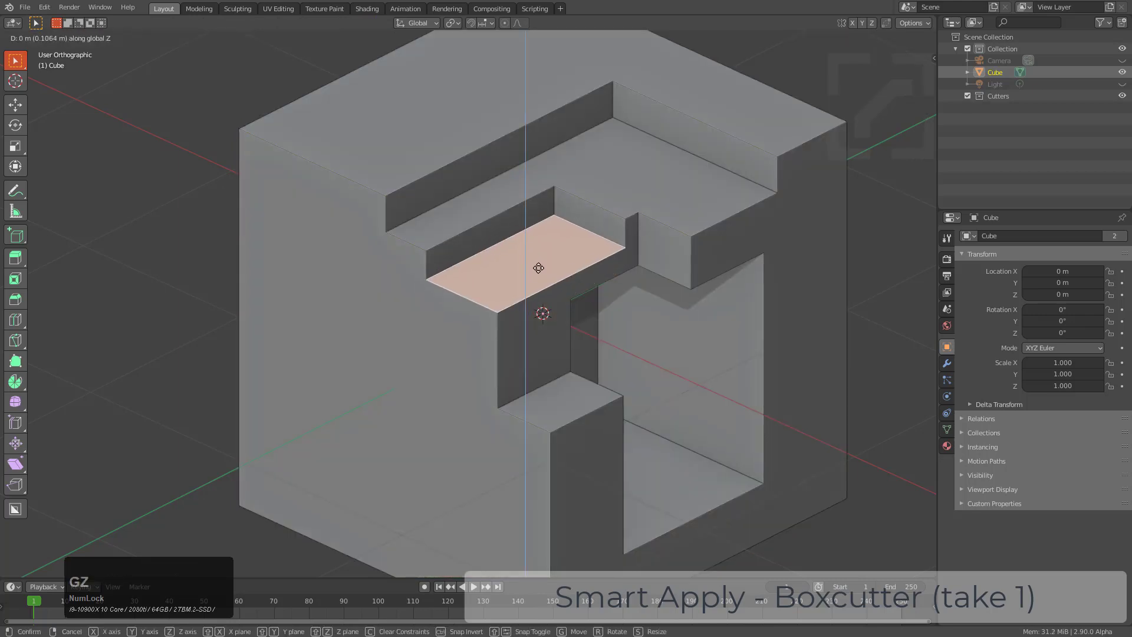
{"action": "key", "text": "Escape"}
{"action": "key", "text": "Tab"}
{"action": "scroll", "coordinate": [330, 161], "scroll_direction": "up", "scroll_amount": 1}
Cut a small box notch into the cube's upper left edge with BoxCutter in Edit Mode.
{"action": "key", "text": "Tab"}
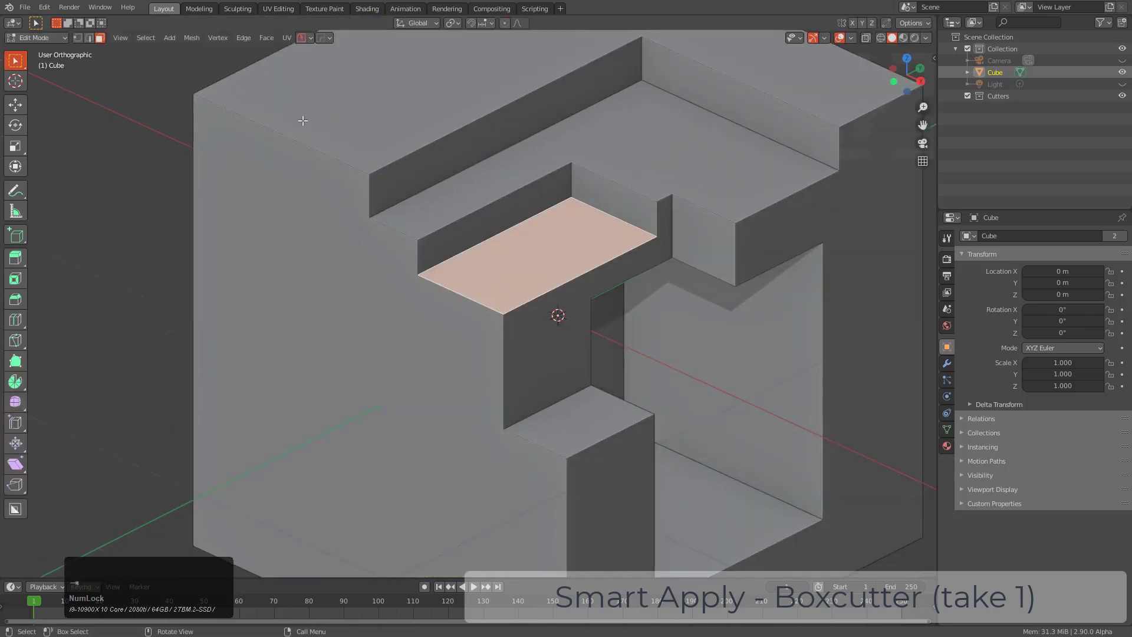
{"action": "key", "text": "alt+w"}
{"action": "mouse_move", "coordinate": [315, 105]}
{"action": "left_mouse_down"}
{"action": "mouse_move", "coordinate": [254, 156]}
{"action": "mouse_move", "coordinate": [253, 265]}
{"action": "left_mouse_up"}
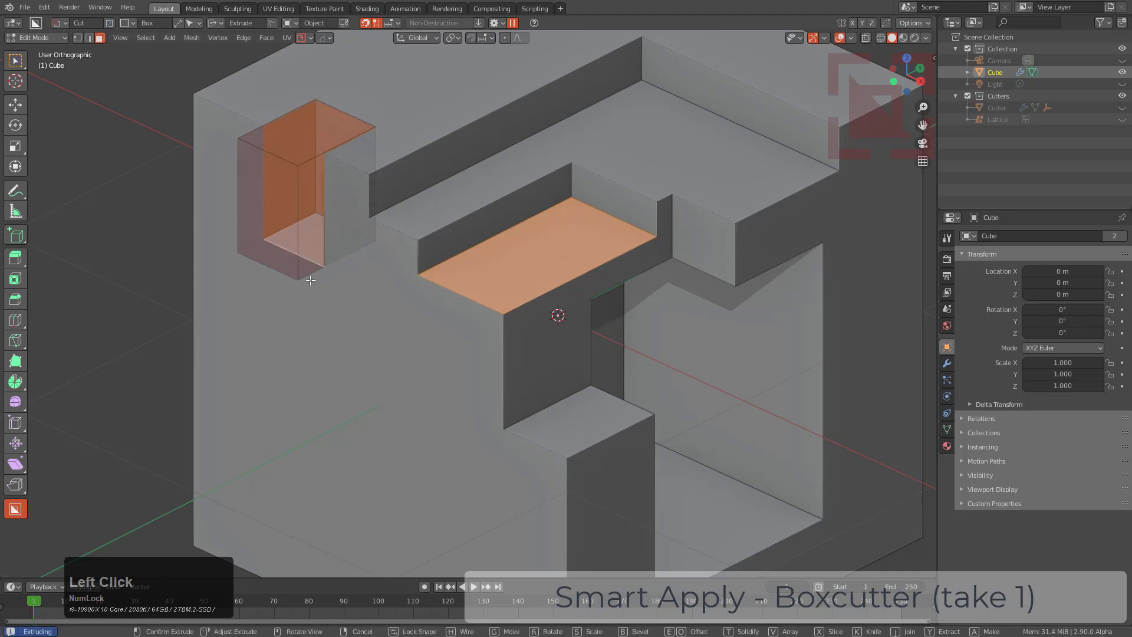
Cut a larger box over the small edge notch, keeping its cutter live and selected, and leave Edit Mode.
{"action": "mouse_move", "coordinate": [253, 266]}
{"action": "middle_mouse_down"}
{"action": "mouse_move", "coordinate": [448, 254]}
{"action": "mouse_move", "coordinate": [431, 239]}
{"action": "middle_mouse_up"}
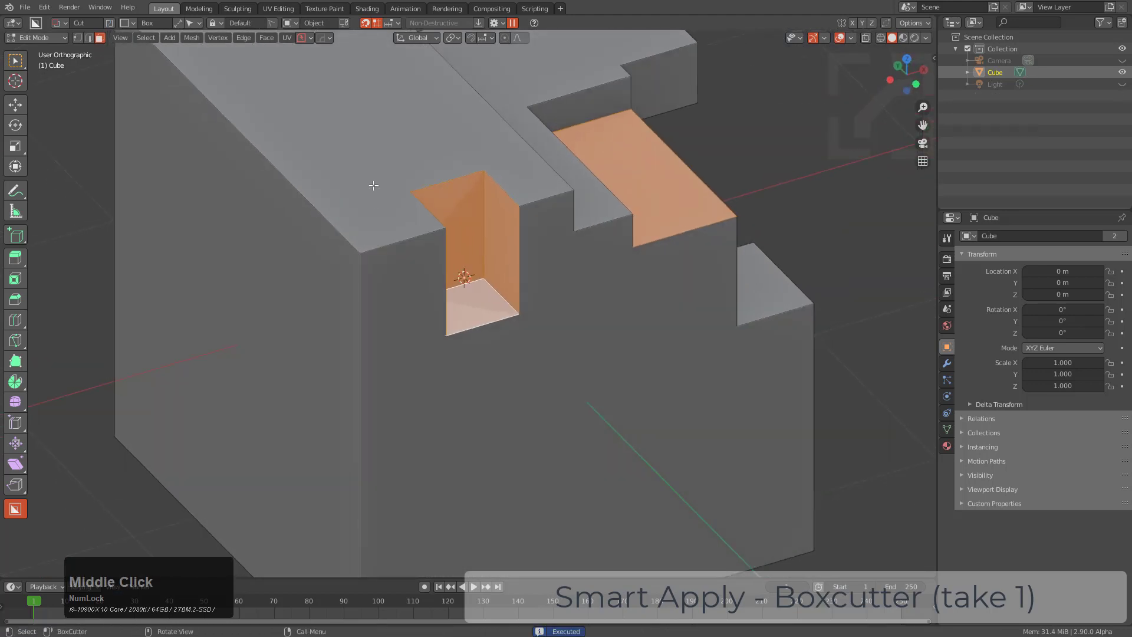
{"action": "mouse_move", "coordinate": [373, 185]}
{"action": "left_mouse_down"}
{"action": "mouse_move", "coordinate": [585, 273]}
{"action": "mouse_move", "coordinate": [610, 258]}
{"action": "left_mouse_up"}
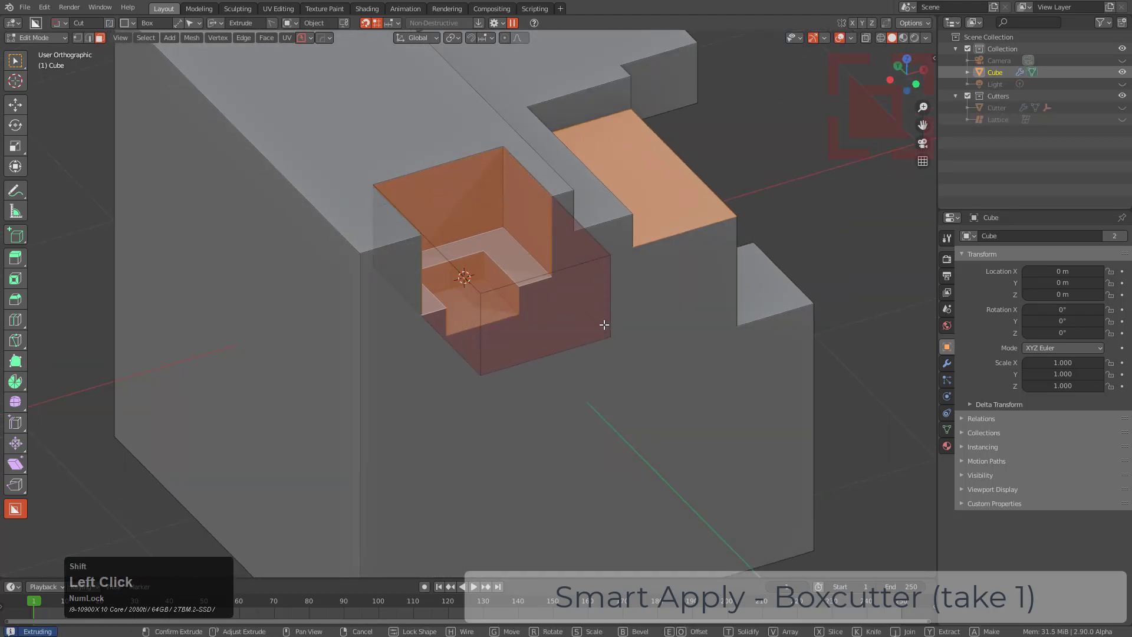
{"action": "left_click", "coordinate": [602, 317]}
{"action": "scroll", "coordinate": [410, 212], "scroll_direction": "up", "scroll_amount": 2}
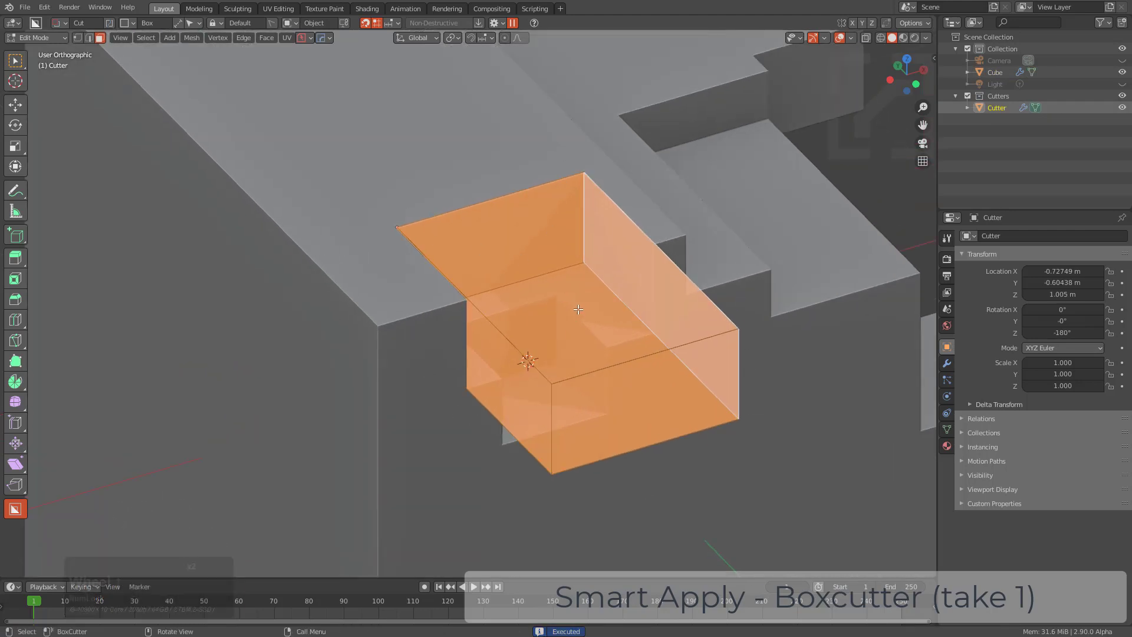
{"action": "key", "text": "Tab"}
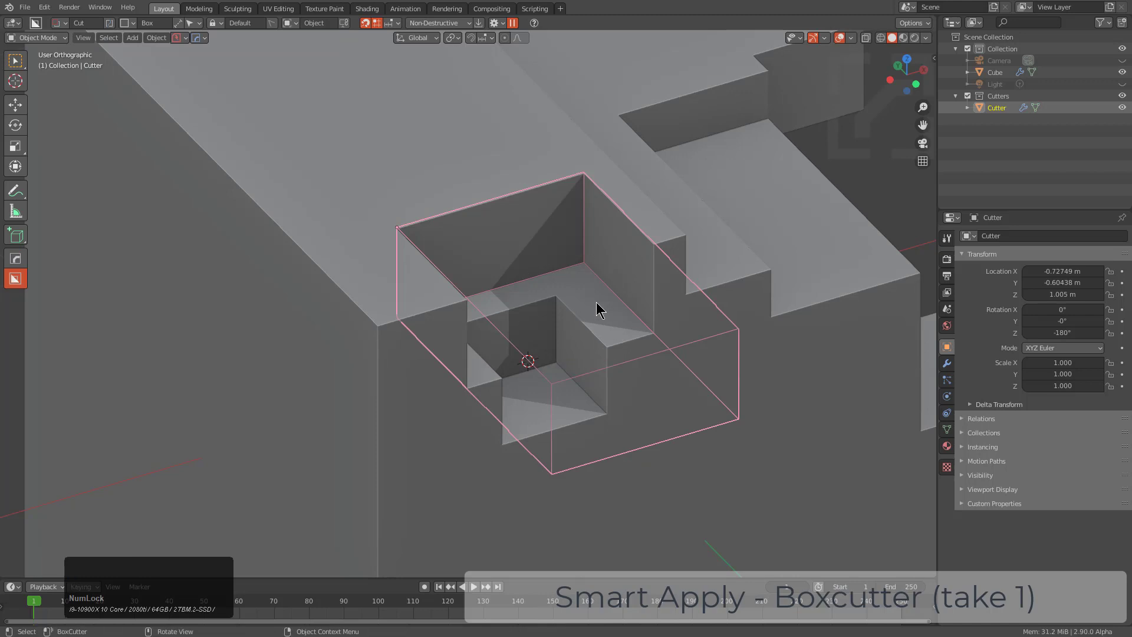
Bevel the cutter's lower back edge by about 0.16 m with one segment, using X-ray to select it.
{"action": "key", "text": "Tab"}
{"action": "scroll", "coordinate": [596, 306], "scroll_direction": "up", "scroll_amount": 2}
{"action": "left_click", "coordinate": [532, 273]}
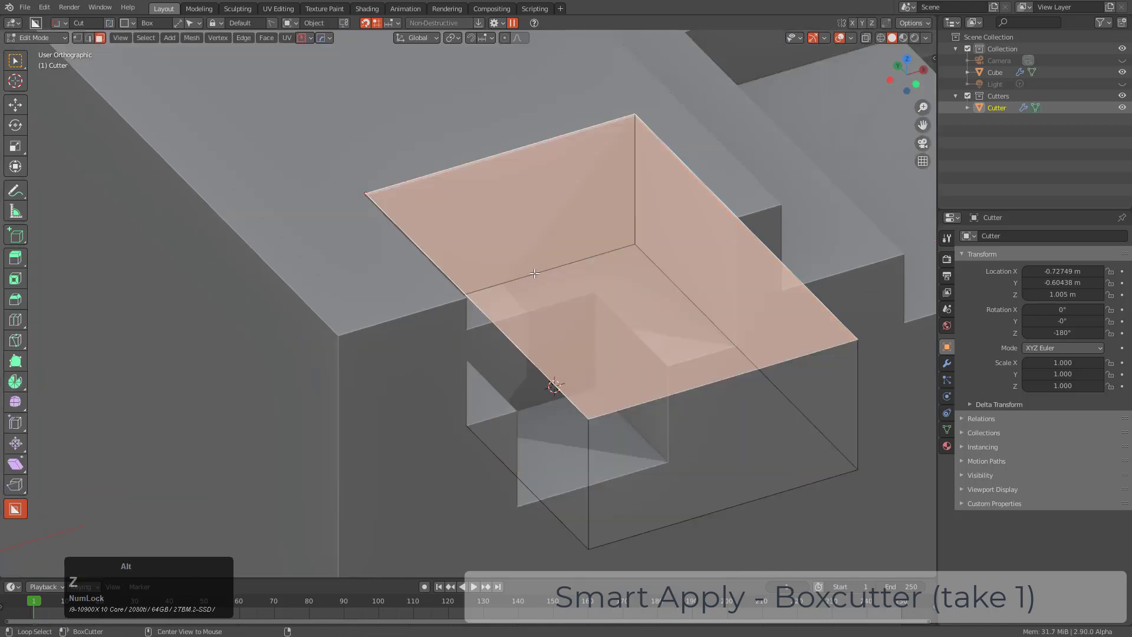
{"action": "key", "text": "alt+z"}
{"action": "key", "text": "2"}
{"action": "left_click", "coordinate": [580, 327]}
{"action": "key", "text": "ctrl+b"}
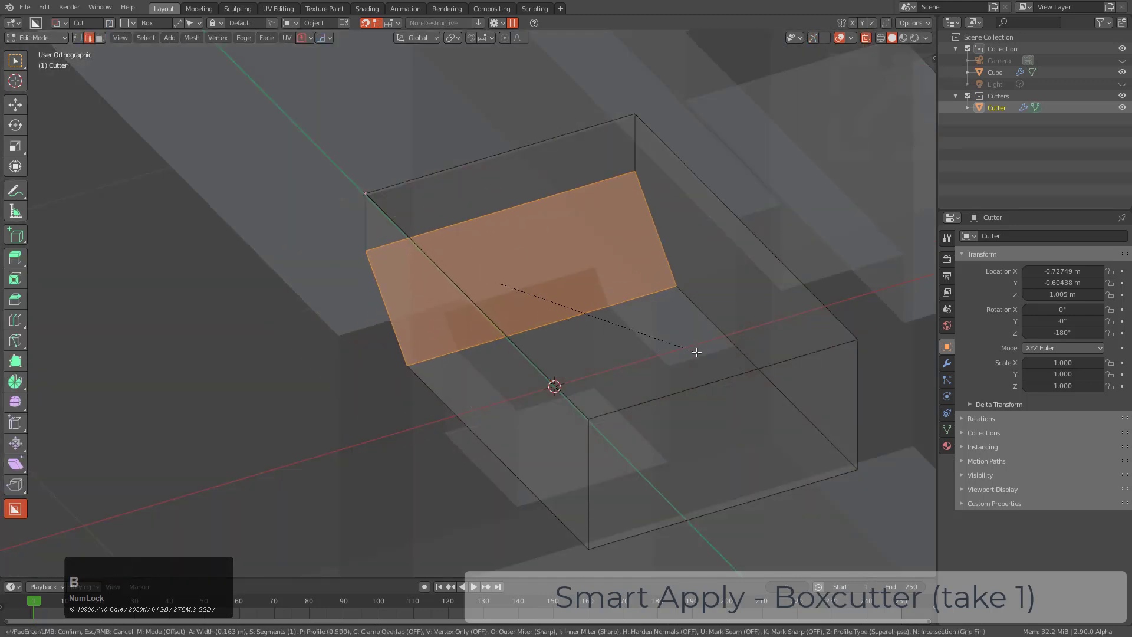
{"action": "key", "text": "Escape"}
{"action": "key", "text": "Tab"}
{"action": "key", "text": "alt+z"}
Round the cutter's two vertical back edges with a multi-segment bevel, using X-ray to select them.
{"action": "key", "text": "Tab"}
{"action": "key", "text": "alt+z"}
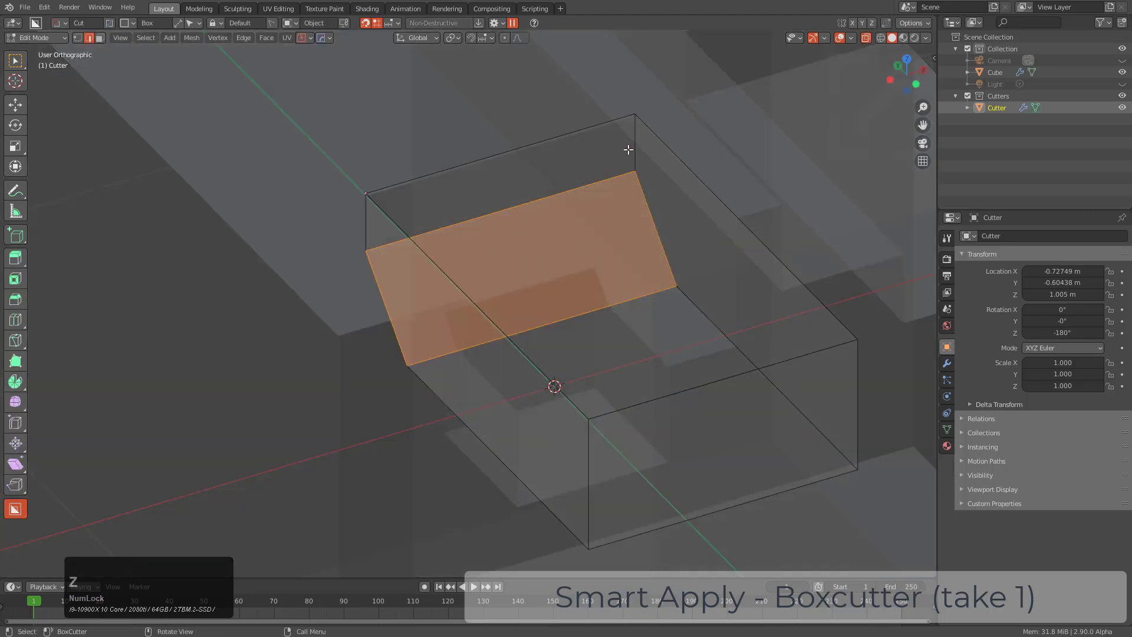
{"action": "left_click", "coordinate": [374, 197], "text": "shift"}
{"action": "key", "text": "ctrl+b"}
{"action": "scroll", "coordinate": [636, 292], "scroll_direction": "up", "scroll_amount": 6}
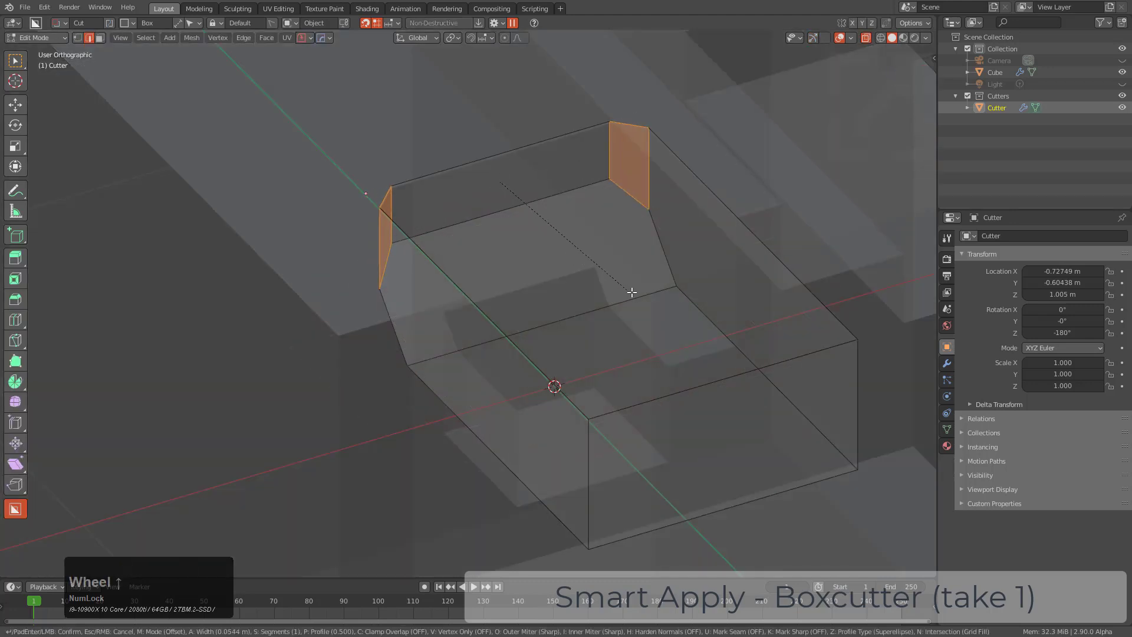
{"action": "left_click", "coordinate": [647, 293]}
{"action": "key", "text": "Tab"}
{"action": "key", "text": "alt+z"}
{"action": "key", "text": "Tab"}
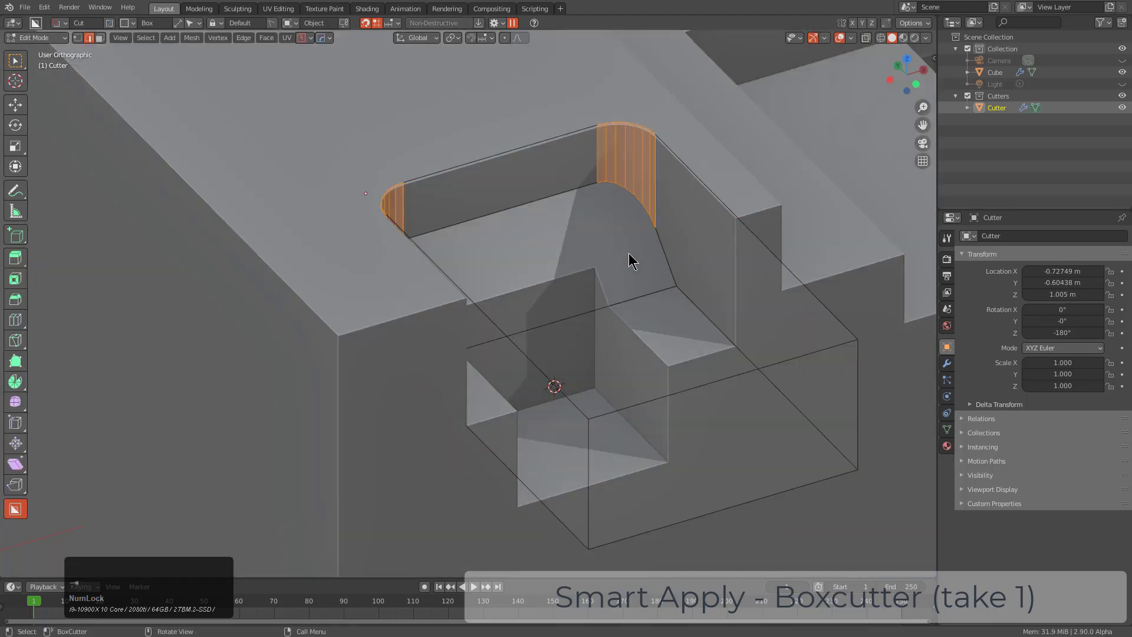
Select the whole cutter mesh, Smart Apply the cutter to the cube and return to Object Mode.
{"action": "key", "text": "a"}
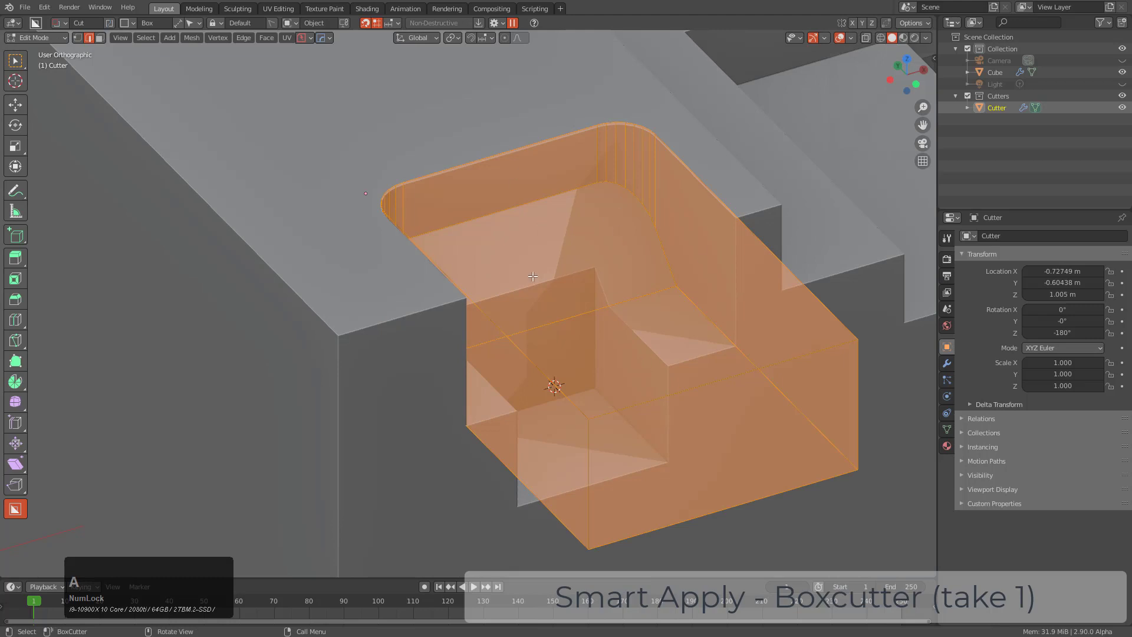
{"action": "left_click", "coordinate": [479, 24]}
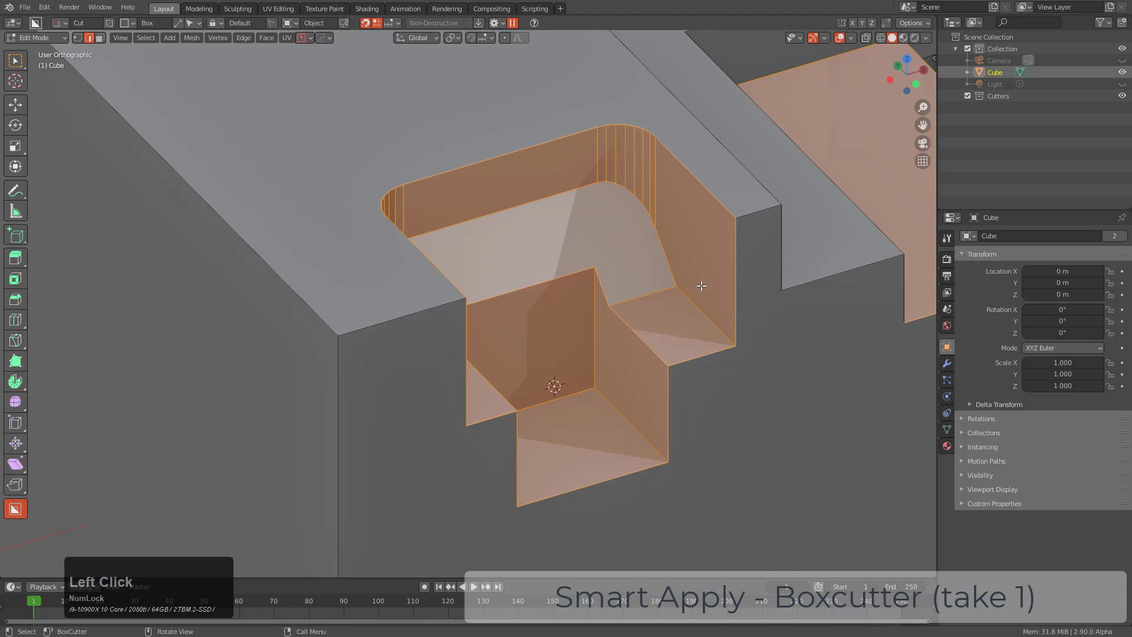
{"action": "middle_click_drag", "start_coordinate": [701, 286], "coordinate": [602, 409]}
{"action": "scroll", "coordinate": [576, 299], "scroll_direction": "down", "scroll_amount": 3}
{"action": "middle_click_drag", "start_coordinate": [576, 298], "coordinate": [495, 309]}
{"action": "scroll", "coordinate": [483, 307], "scroll_direction": "down", "scroll_amount": 1}
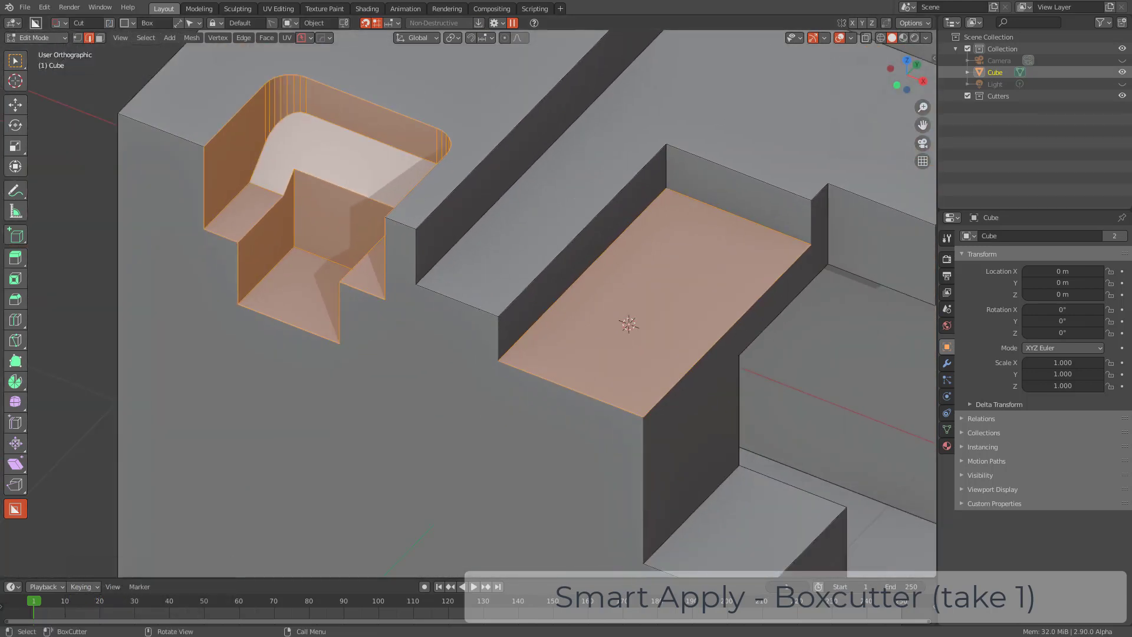
{"action": "scroll", "coordinate": [644, 374], "scroll_direction": "down", "scroll_amount": 4}
{"action": "key", "text": "Tab"}
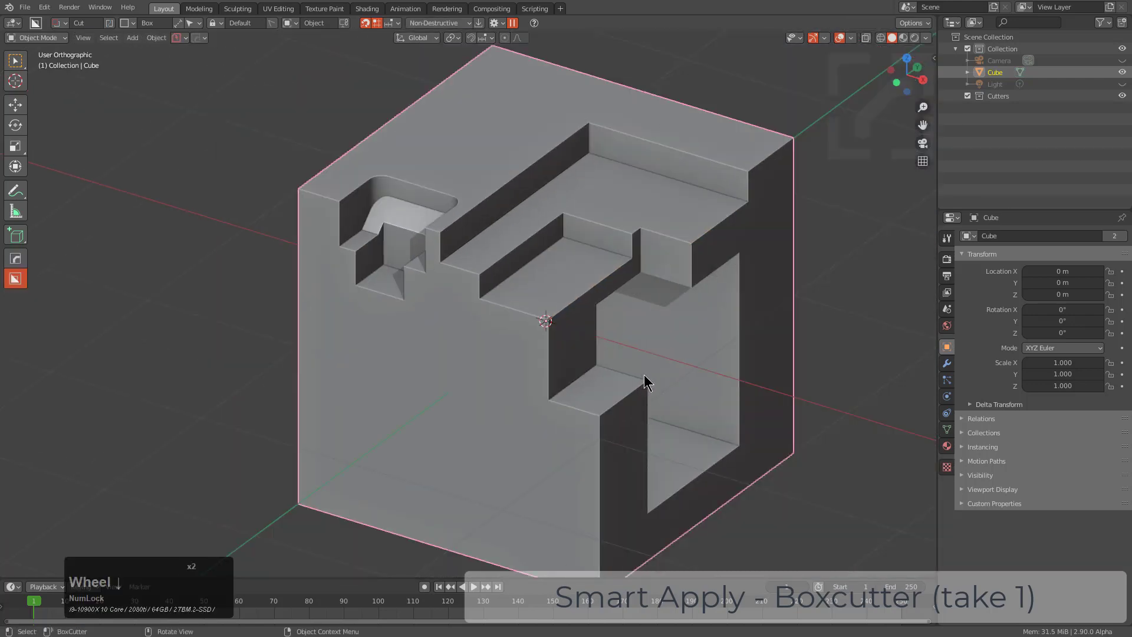
Cut two box recesses into the cube's stepped side face, enabling BoxCutter's Auto Hide behavior before the second one.
{"action": "middle_click_drag", "start_coordinate": [643, 374], "coordinate": [511, 330]}
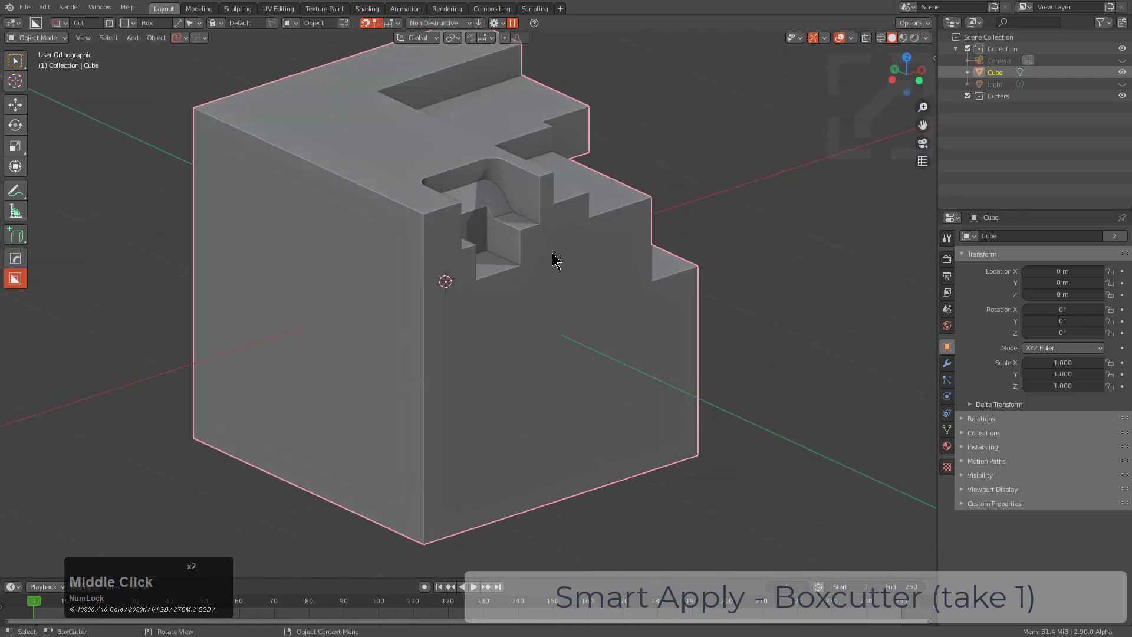
{"action": "mouse_move", "coordinate": [552, 253]}
{"action": "left_mouse_down"}
{"action": "mouse_move", "coordinate": [635, 312]}
{"action": "mouse_move", "coordinate": [611, 291]}
{"action": "left_mouse_up"}
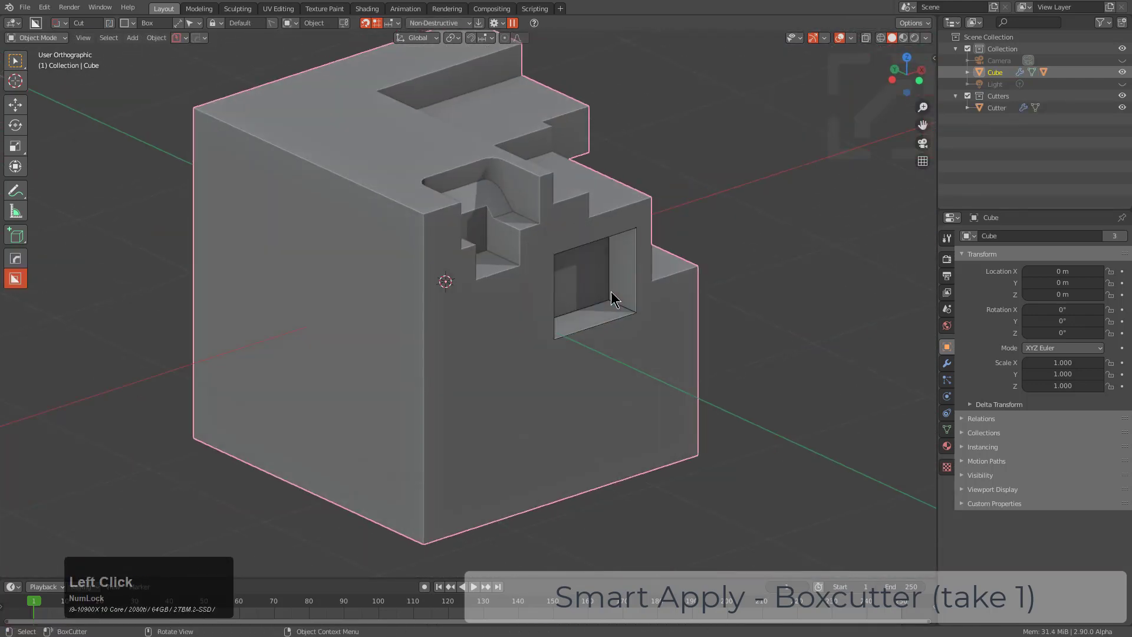
{"action": "left_click", "coordinate": [498, 23]}
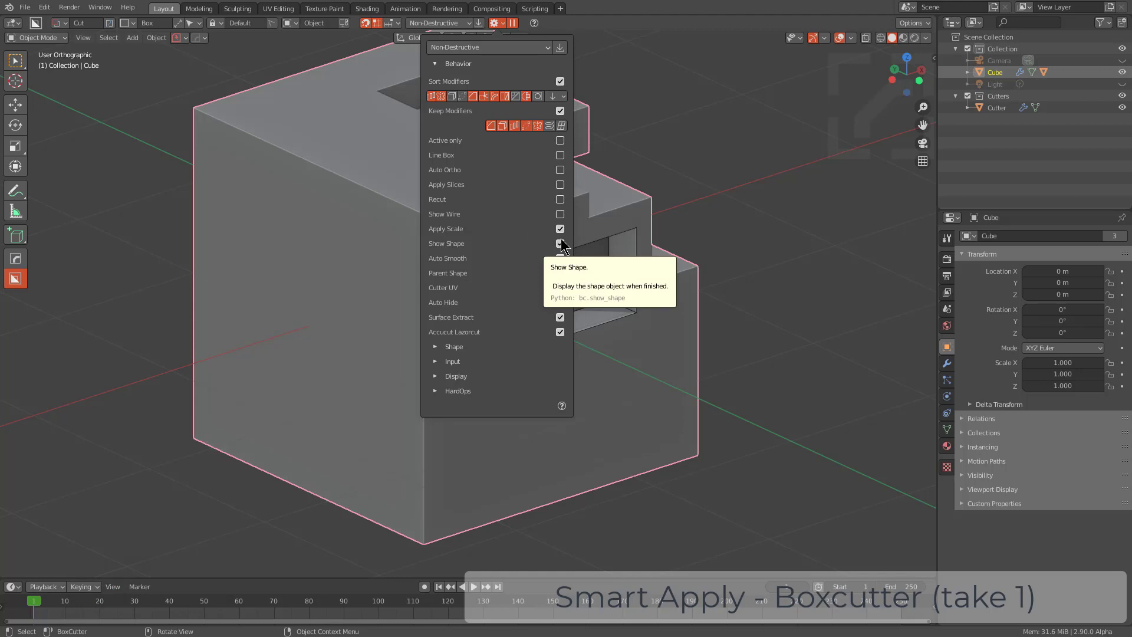
{"action": "left_click", "coordinate": [560, 303]}
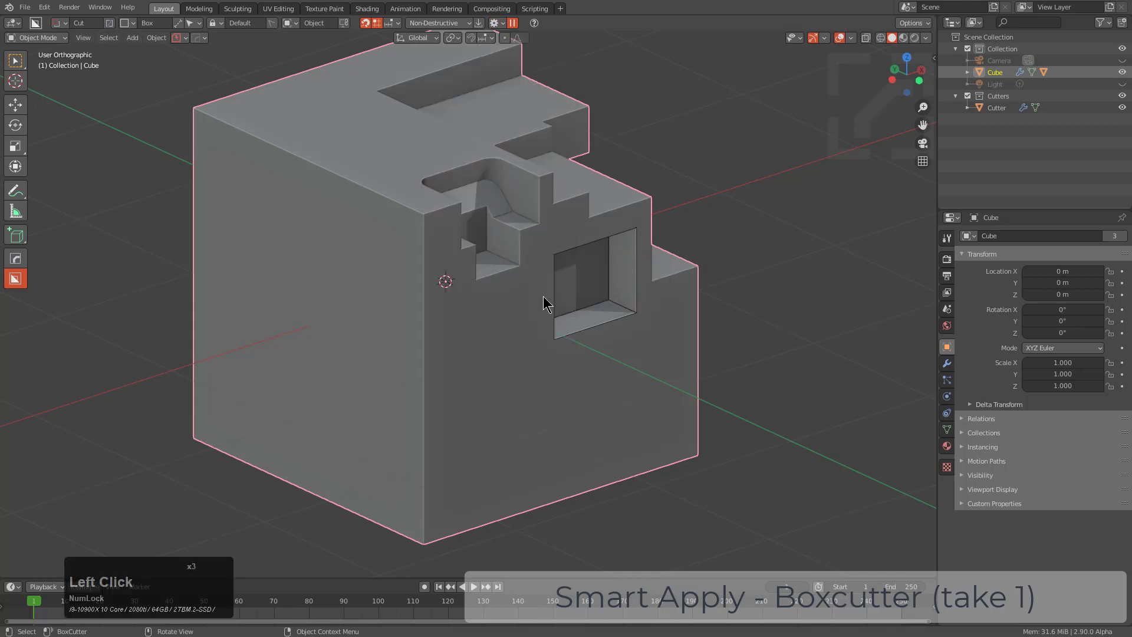
{"action": "left_click_drag", "start_coordinate": [530, 285], "coordinate": [450, 422]}
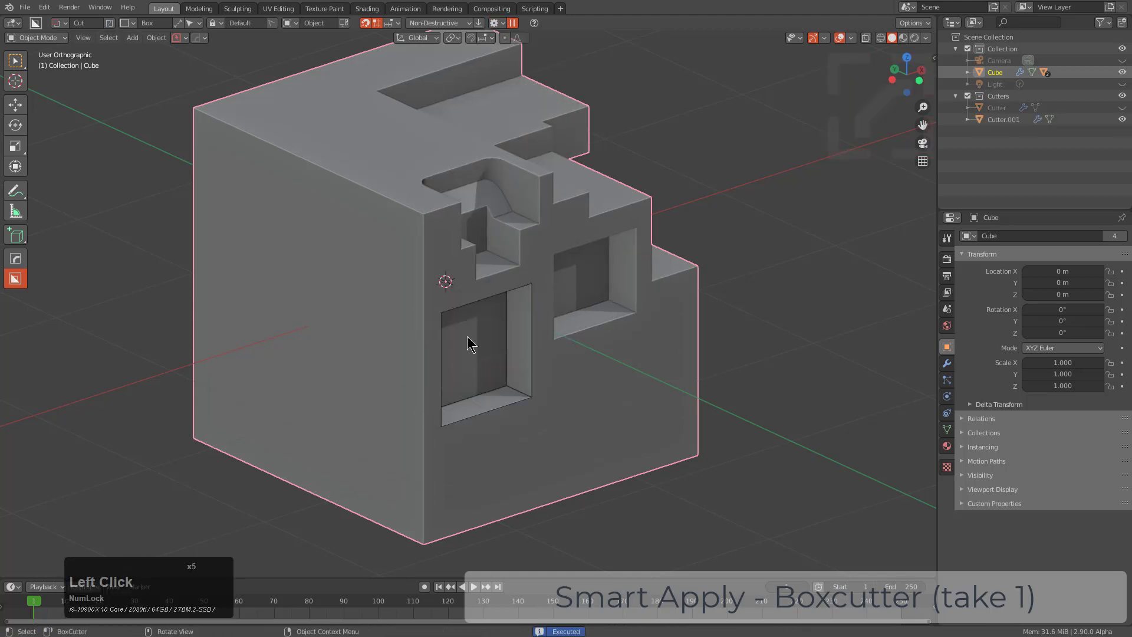
Turn off BoxCutter's Auto Hide and cut four more boxes into the face: lower middle, twice at the right edge and the bottom left corner.
{"action": "left_click", "coordinate": [496, 22]}
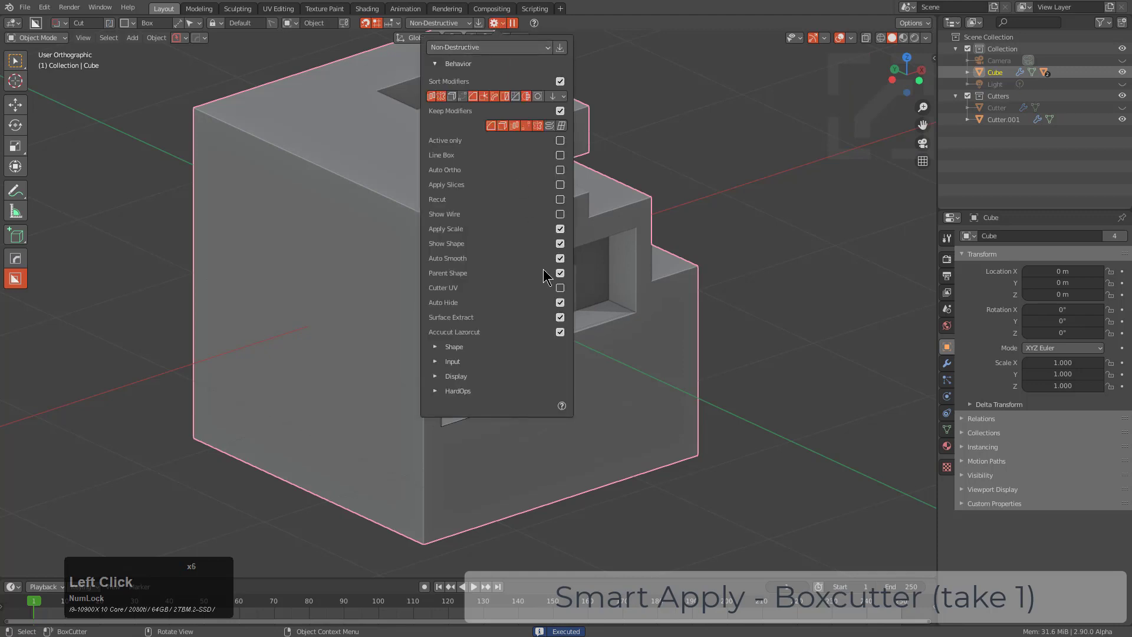
{"action": "left_click", "coordinate": [563, 303]}
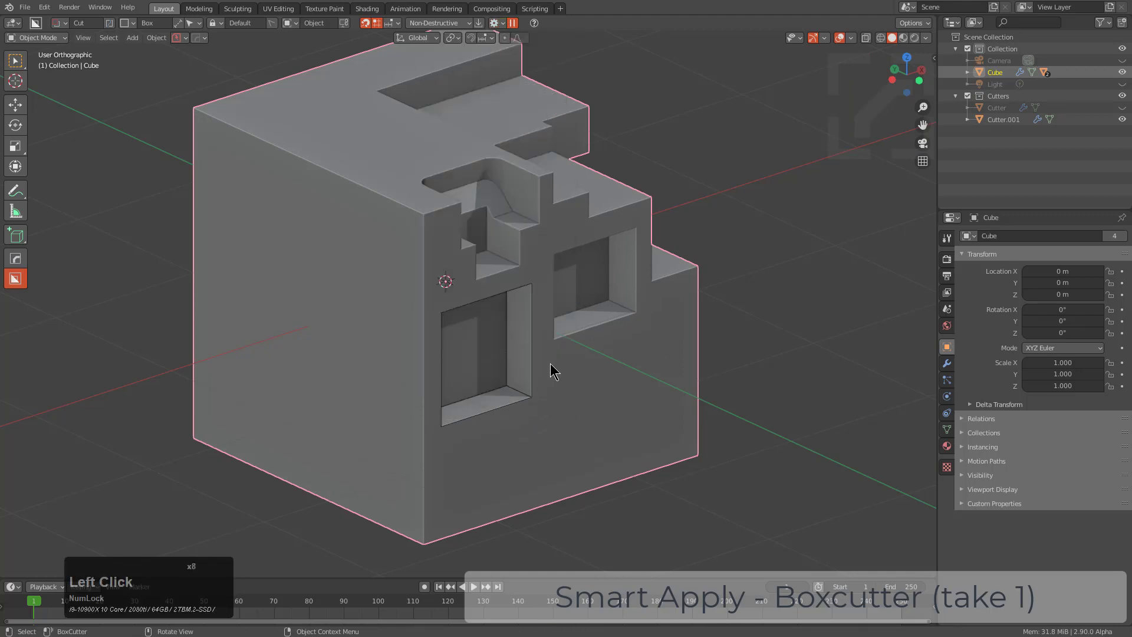
{"action": "left_click_drag", "start_coordinate": [551, 370], "coordinate": [632, 434]}
{"action": "left_click_drag", "start_coordinate": [662, 332], "coordinate": [719, 407]}
{"action": "mouse_move", "coordinate": [694, 250]}
{"action": "left_mouse_down"}
{"action": "mouse_move", "coordinate": [659, 308]}
{"action": "mouse_move", "coordinate": [655, 233]}
{"action": "left_mouse_up"}
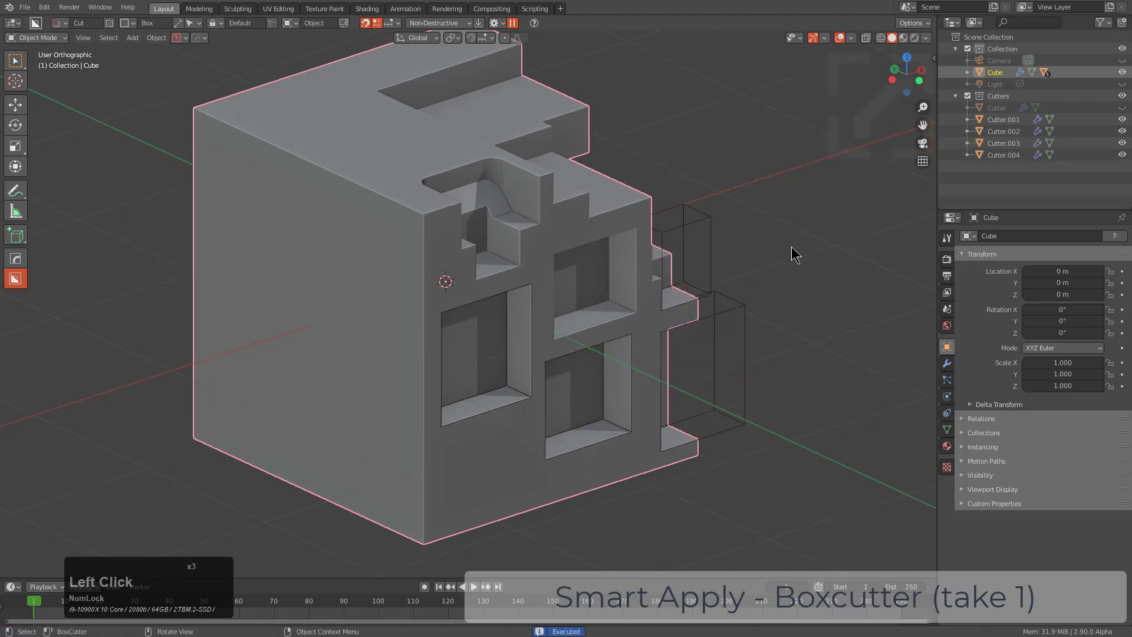
{"action": "left_click_drag", "start_coordinate": [508, 427], "coordinate": [422, 538]}
Select only the cutters of the left recess, bottom corner cut and lower middle recess, and Smart Apply them to the cube.
{"action": "key", "text": "alt+a"}
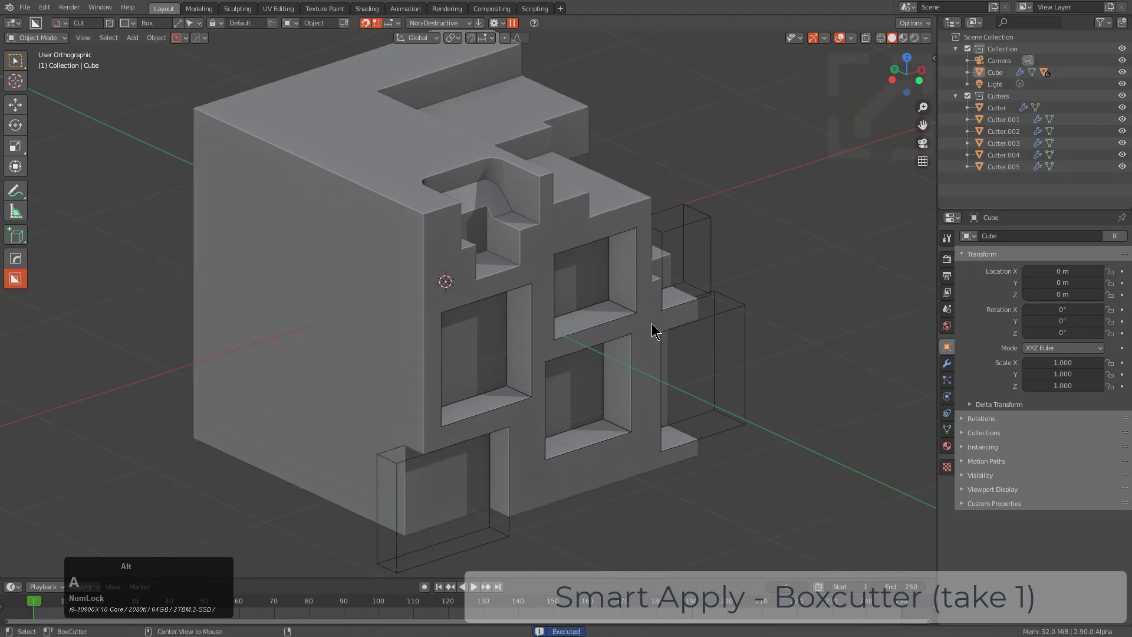
{"action": "left_click", "coordinate": [468, 424], "text": "shift"}
{"action": "left_click", "coordinate": [497, 534], "text": "shift"}
{"action": "double_click", "coordinate": [579, 447], "text": "shift"}
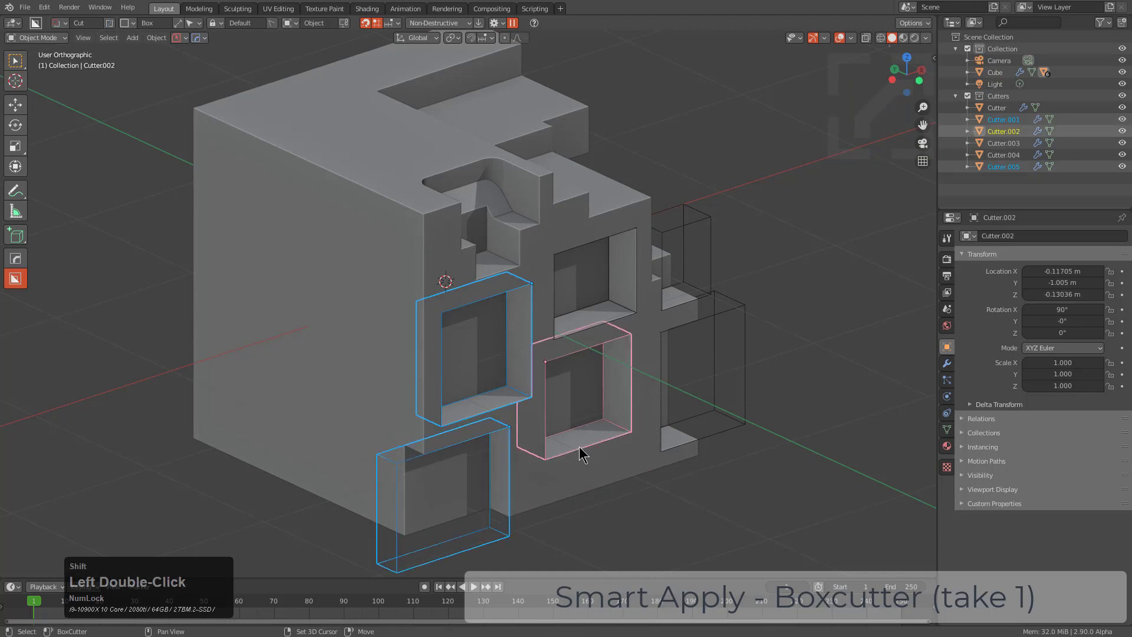
{"action": "left_click", "coordinate": [485, 22]}
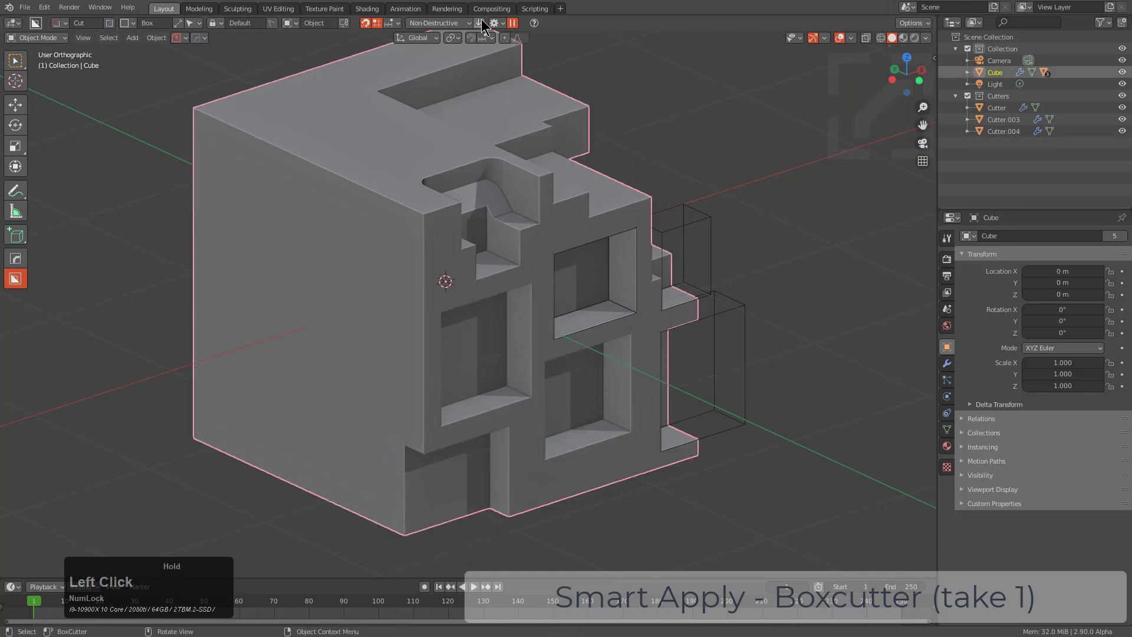
Raise the upper middle recess cutter along Z to about 0.95 m and the upper right-edge cutter to about 0.17 m.
{"action": "left_click", "coordinate": [626, 254]}
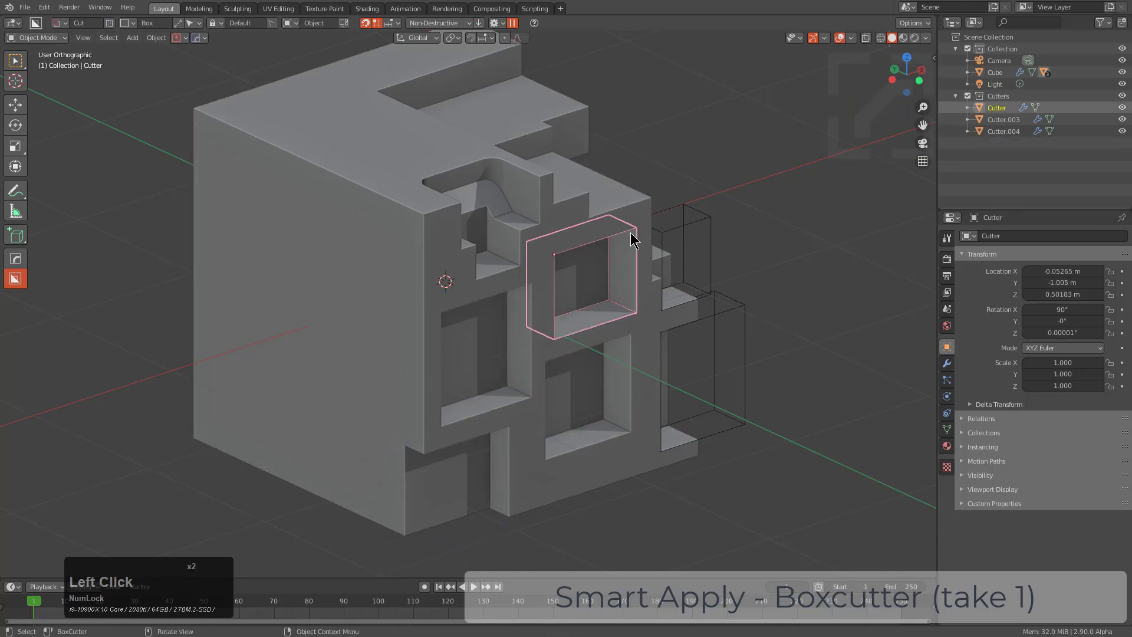
{"action": "left_click_drag", "start_coordinate": [629, 232], "coordinate": [656, 221]}
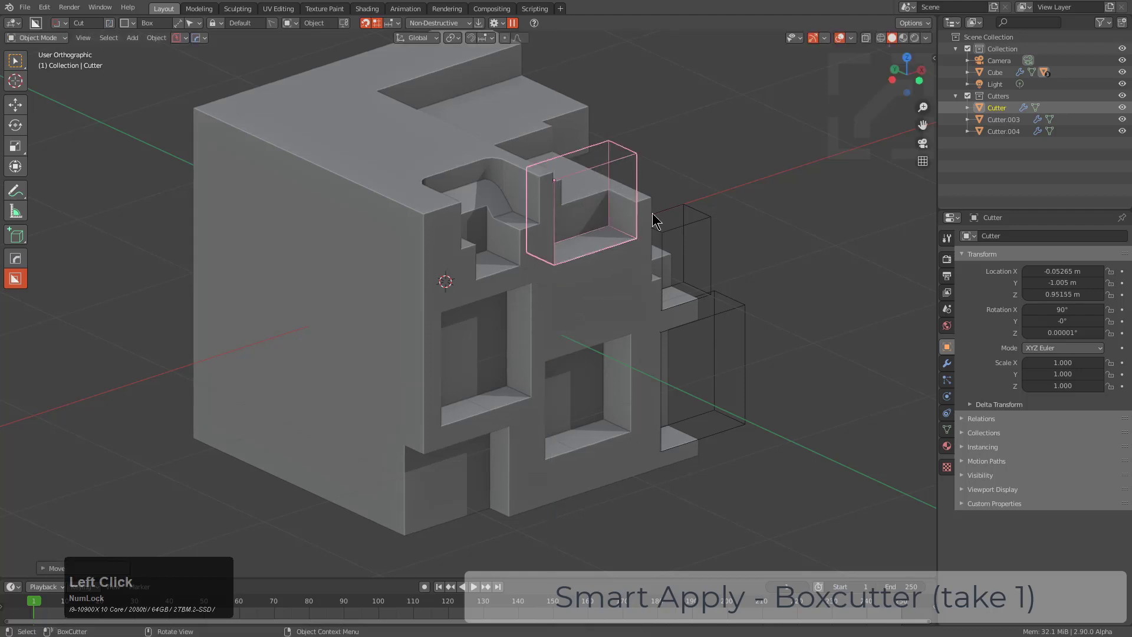
{"action": "right_click", "coordinate": [684, 234]}
{"action": "key", "text": "z"}
{"action": "left_click", "coordinate": [685, 231]}
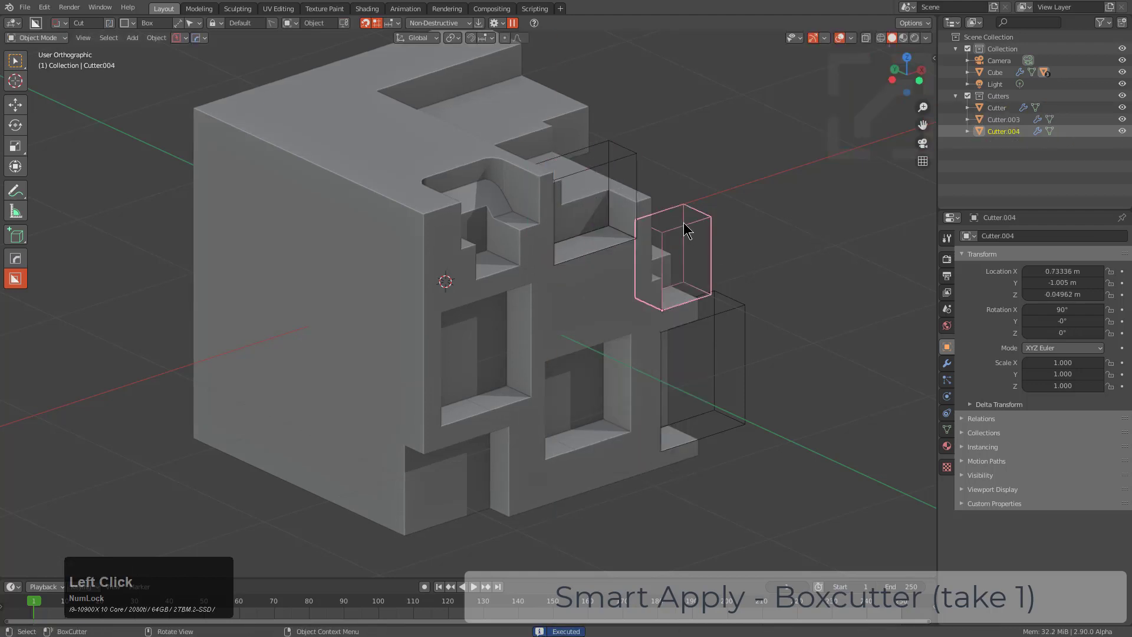
{"action": "left_click_drag", "start_coordinate": [688, 222], "coordinate": [678, 187]}
Lower the bottom right-edge cutter to Z about -0.70 m and the upper one to about -0.28 m, Smart Applying only the upper one.
{"action": "left_click", "coordinate": [731, 328]}
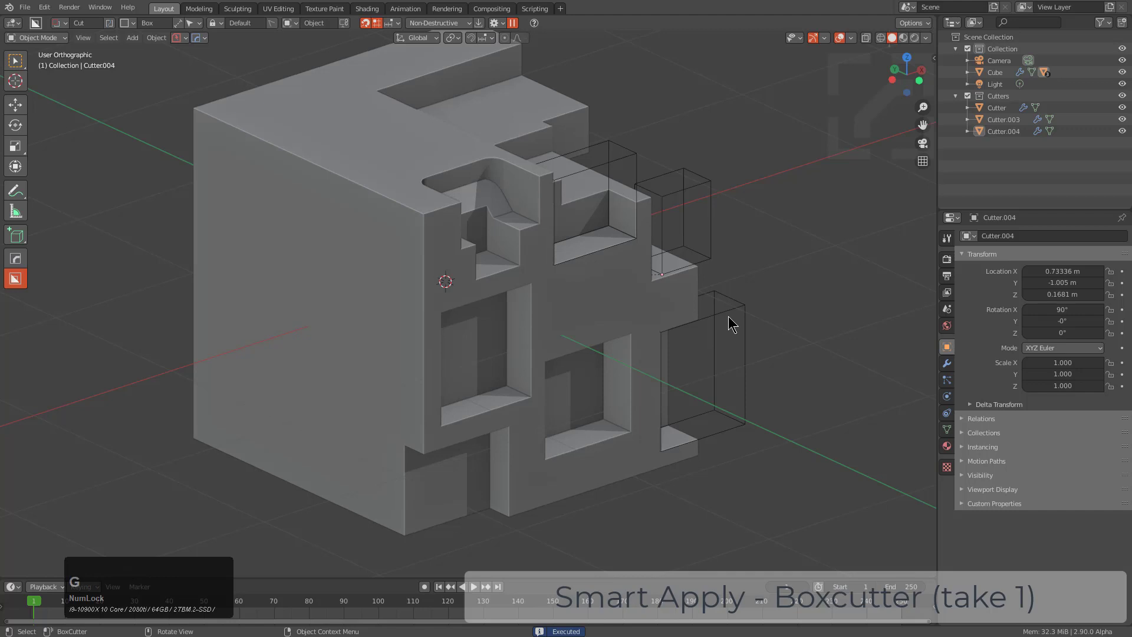
{"action": "left_click_drag", "start_coordinate": [731, 325], "coordinate": [729, 407]}
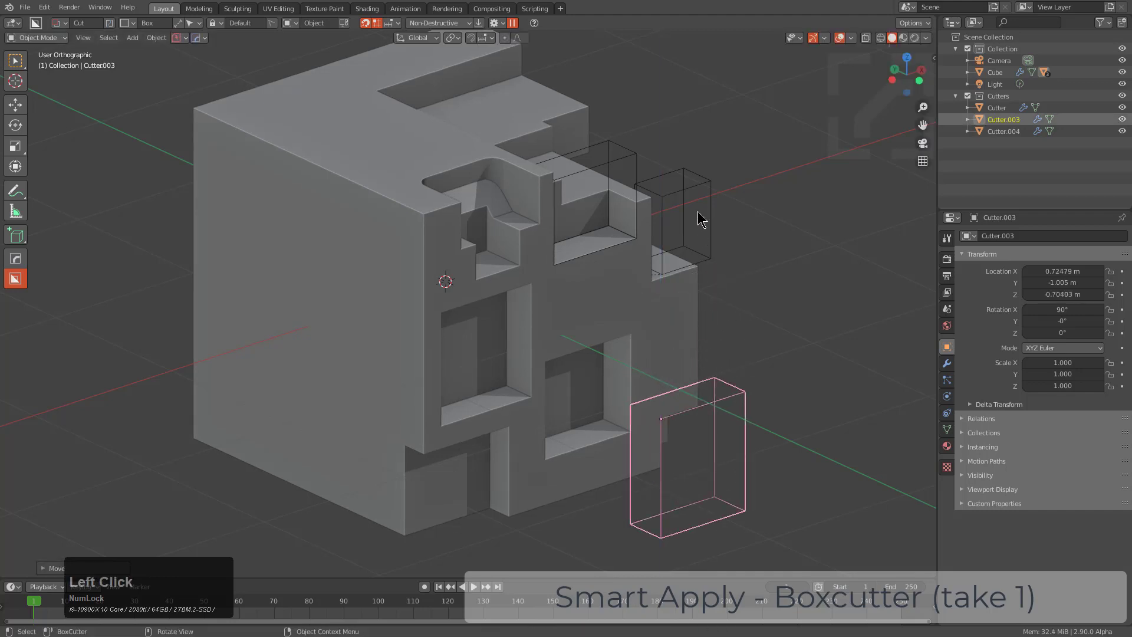
{"action": "left_click_drag", "start_coordinate": [696, 189], "coordinate": [701, 253]}
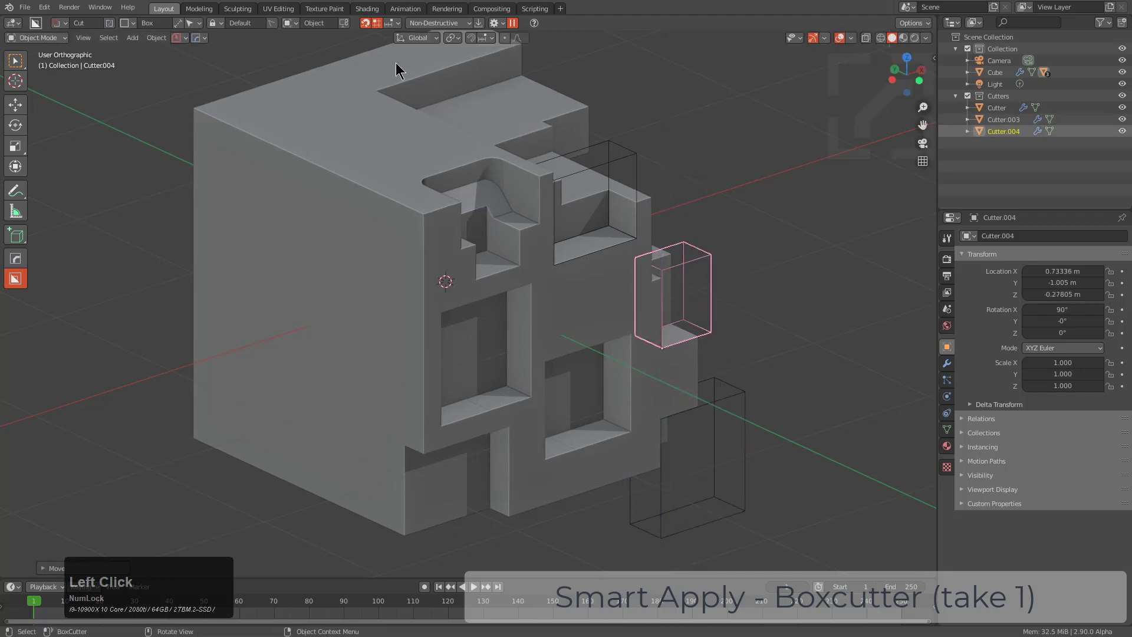
{"action": "left_click", "coordinate": [479, 23]}
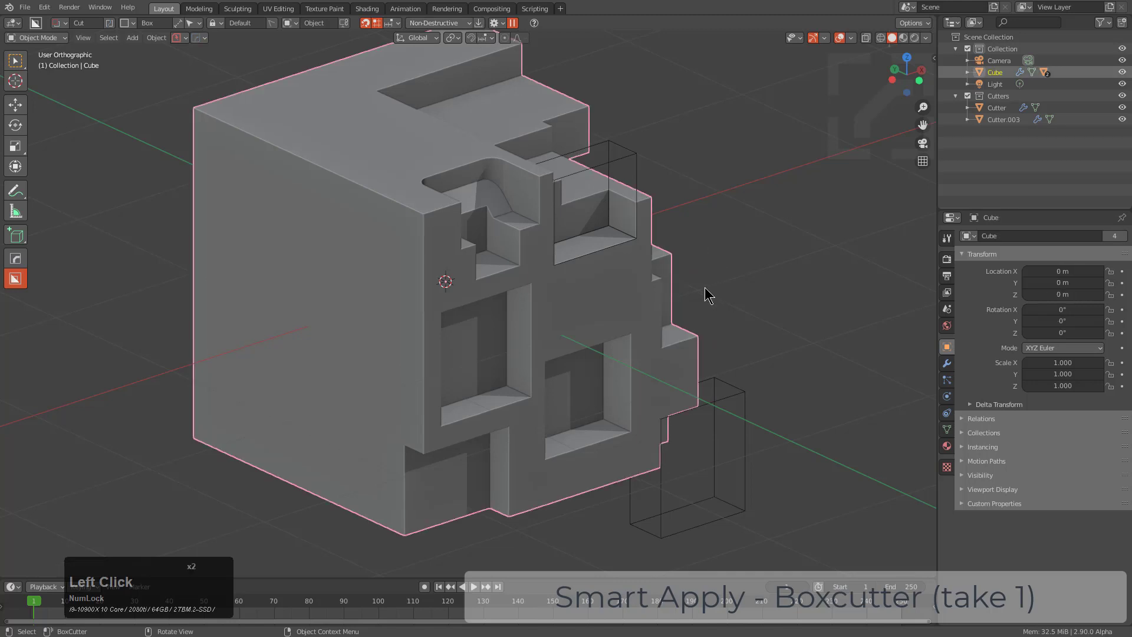
Lower the upper middle cutter to Z about 0.56 m and add a VGROUP-limited bevel with 6 segments and width about 0.08.
{"action": "middle_click_drag", "start_coordinate": [705, 287], "coordinate": [582, 191]}
{"action": "left_click", "coordinate": [597, 198]}
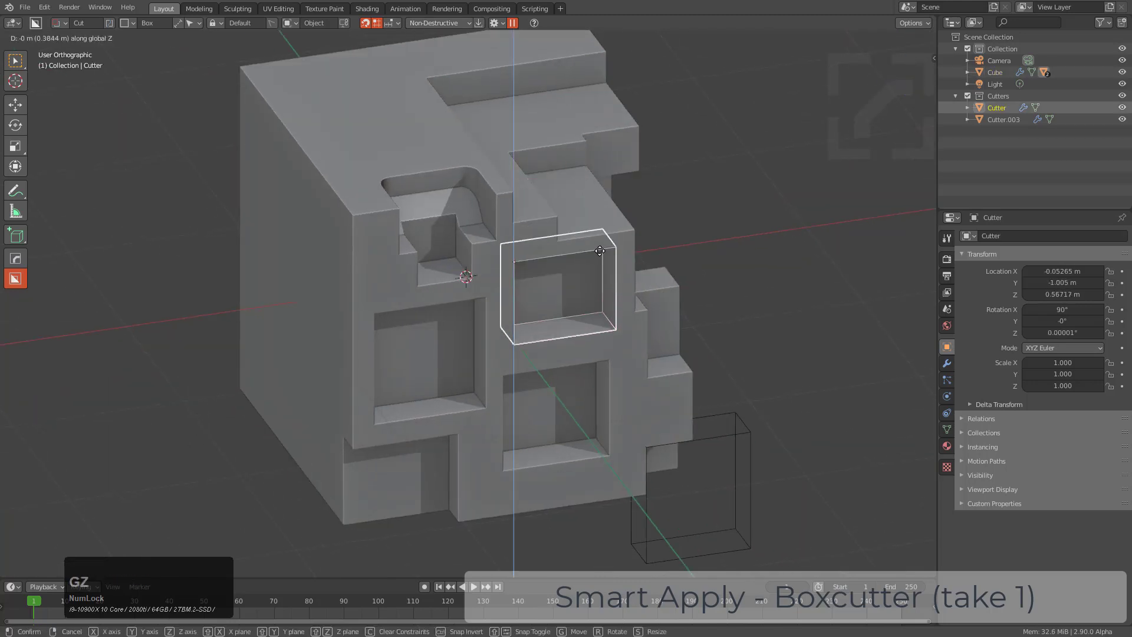
{"action": "key", "text": "q"}
{"action": "left_click", "coordinate": [601, 208]}
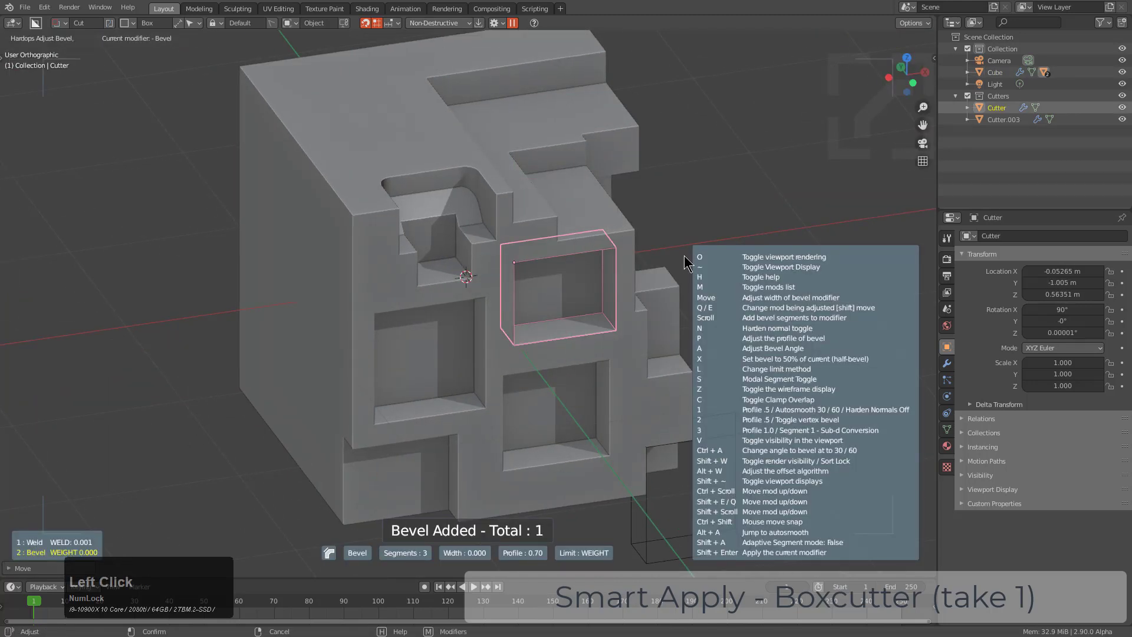
{"action": "key", "text": "l"}
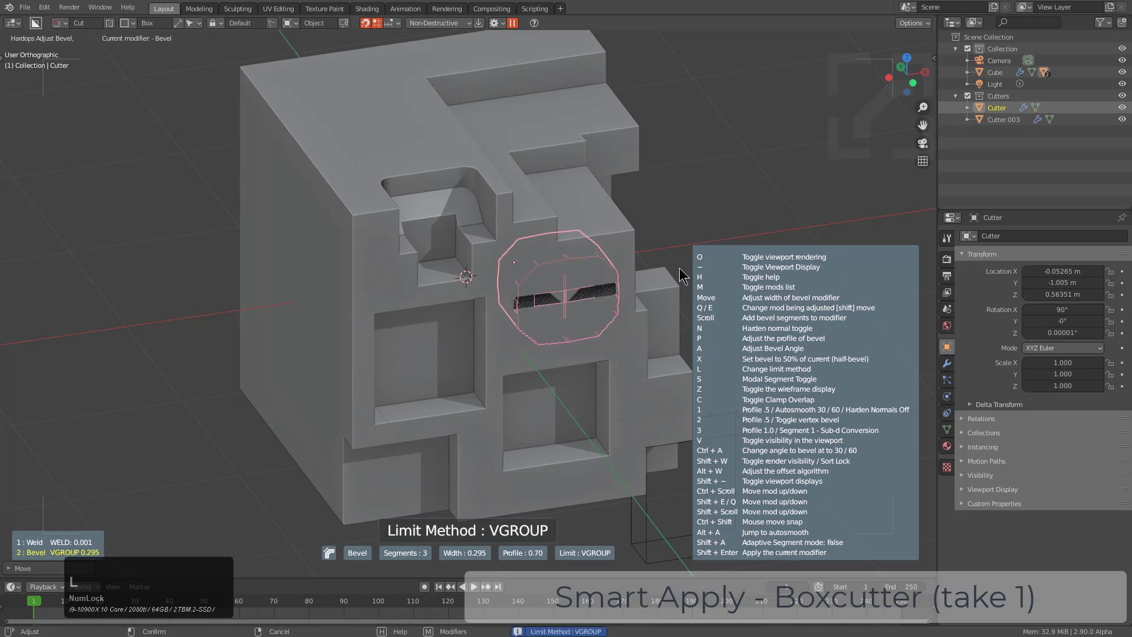
{"action": "scroll", "coordinate": [823, 293], "scroll_direction": "up", "scroll_amount": 1}
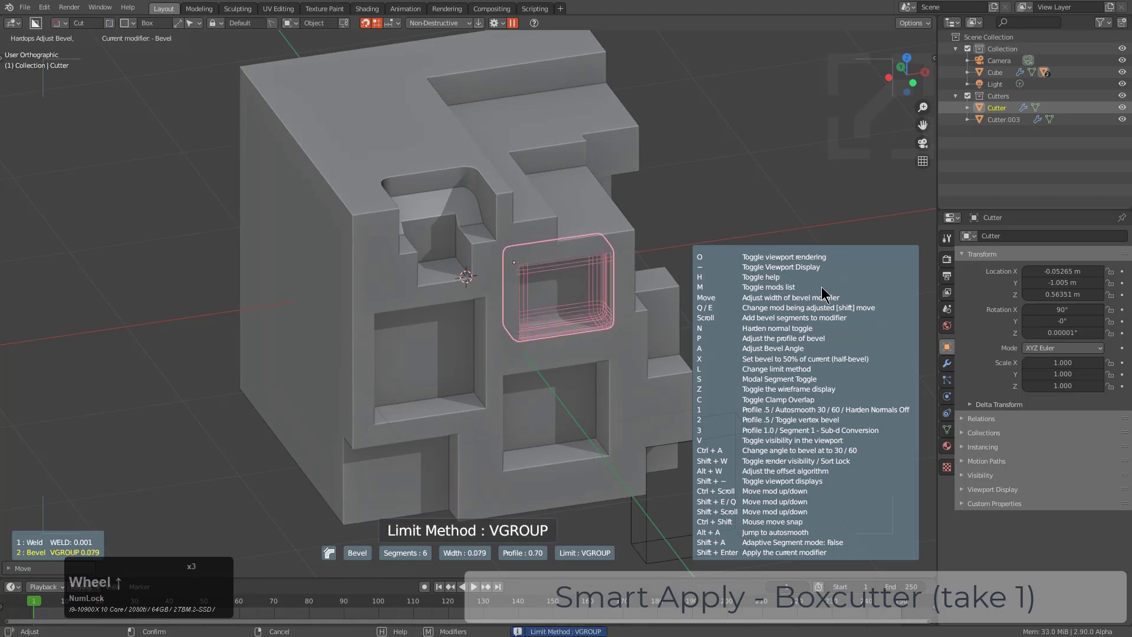
Move the beveled cutter outward from the cube's face along Y to about -1.13 m.
{"action": "middle_click_drag", "start_coordinate": [761, 295], "coordinate": [612, 361]}
{"action": "scroll", "coordinate": [619, 346], "scroll_direction": "up", "scroll_amount": 3}
{"action": "key", "text": "g"}
{"action": "key", "text": "x"}
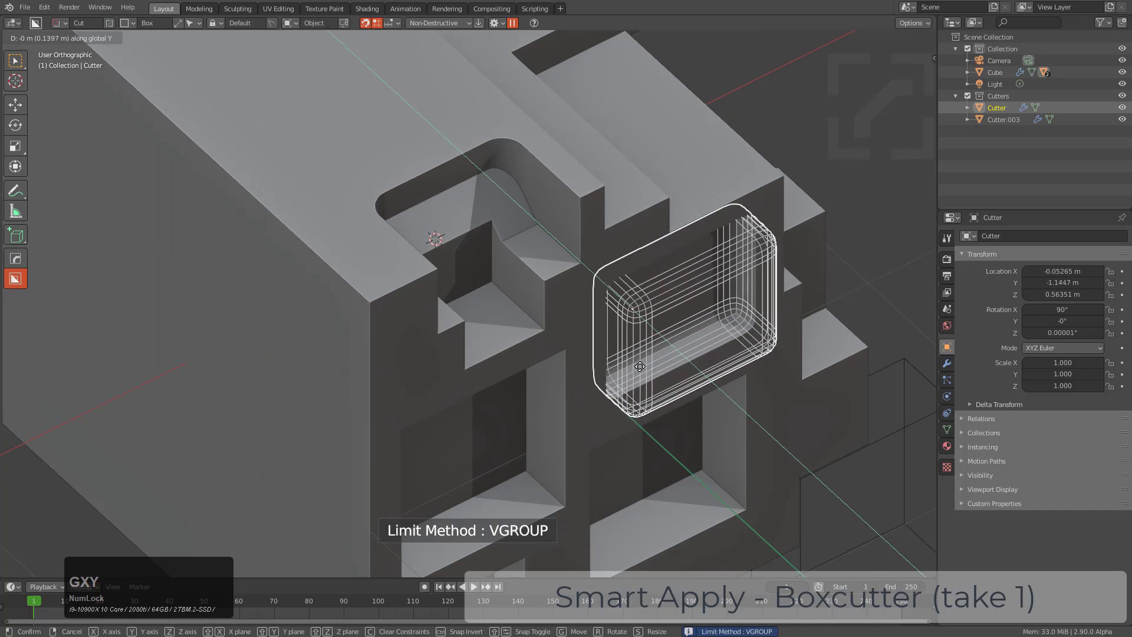
{"action": "left_click", "coordinate": [643, 361]}
Undo hiding the beveled cutter and Smart Apply only this cutter to the cube.
{"action": "scroll", "coordinate": [670, 409], "scroll_direction": "down", "scroll_amount": 3}
{"action": "middle_click_drag", "start_coordinate": [670, 409], "coordinate": [627, 356]}
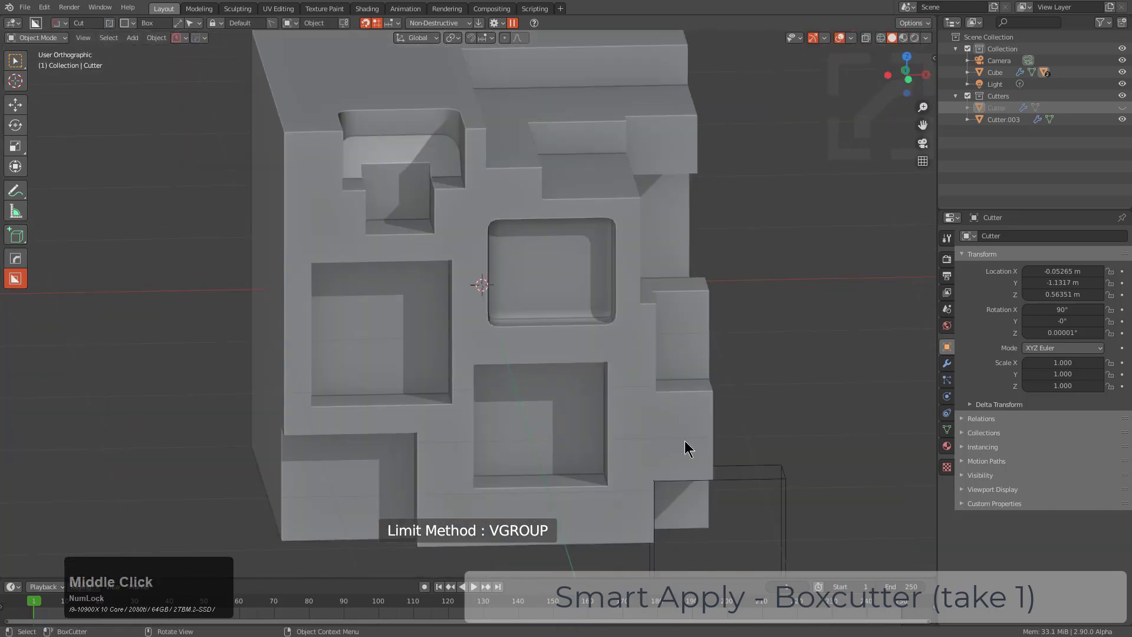
{"action": "key", "text": "z"}
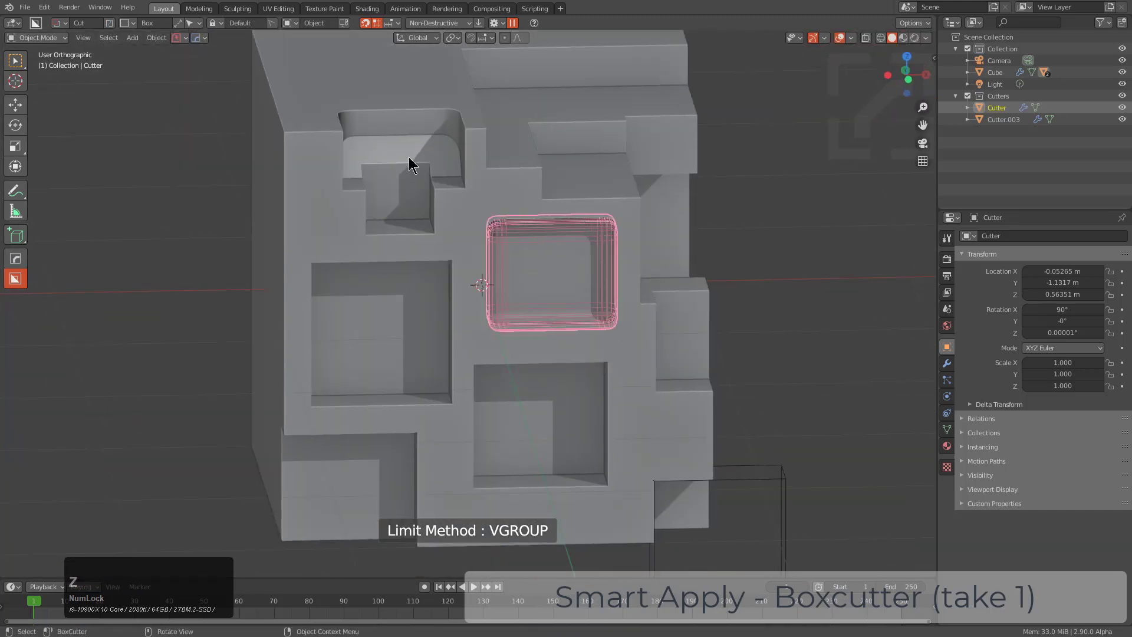
{"action": "left_click", "coordinate": [490, 23]}
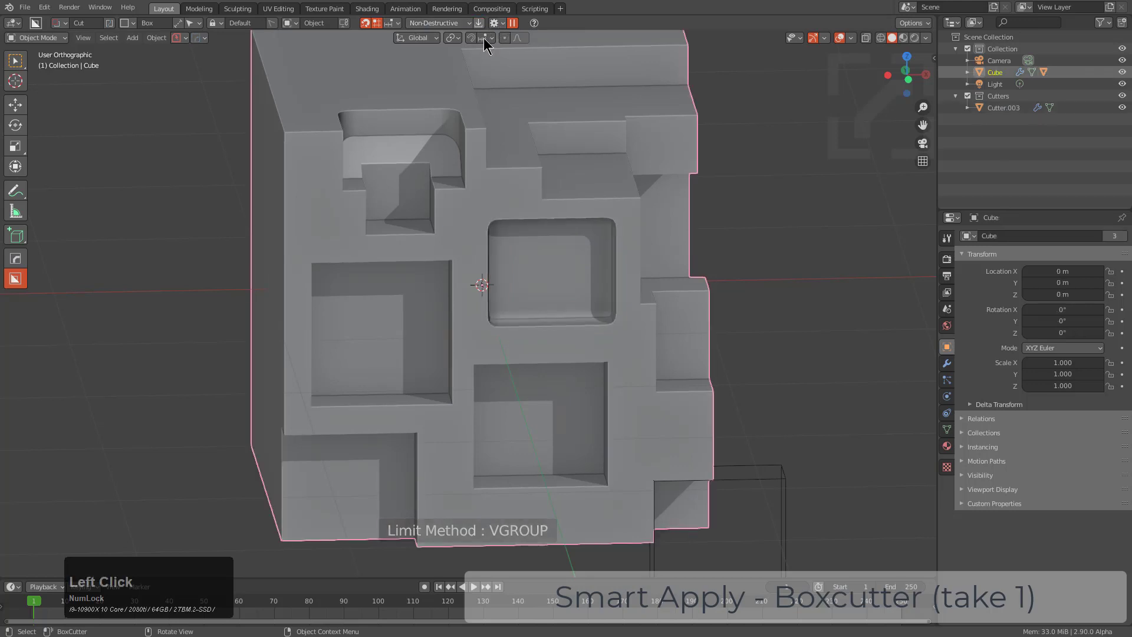